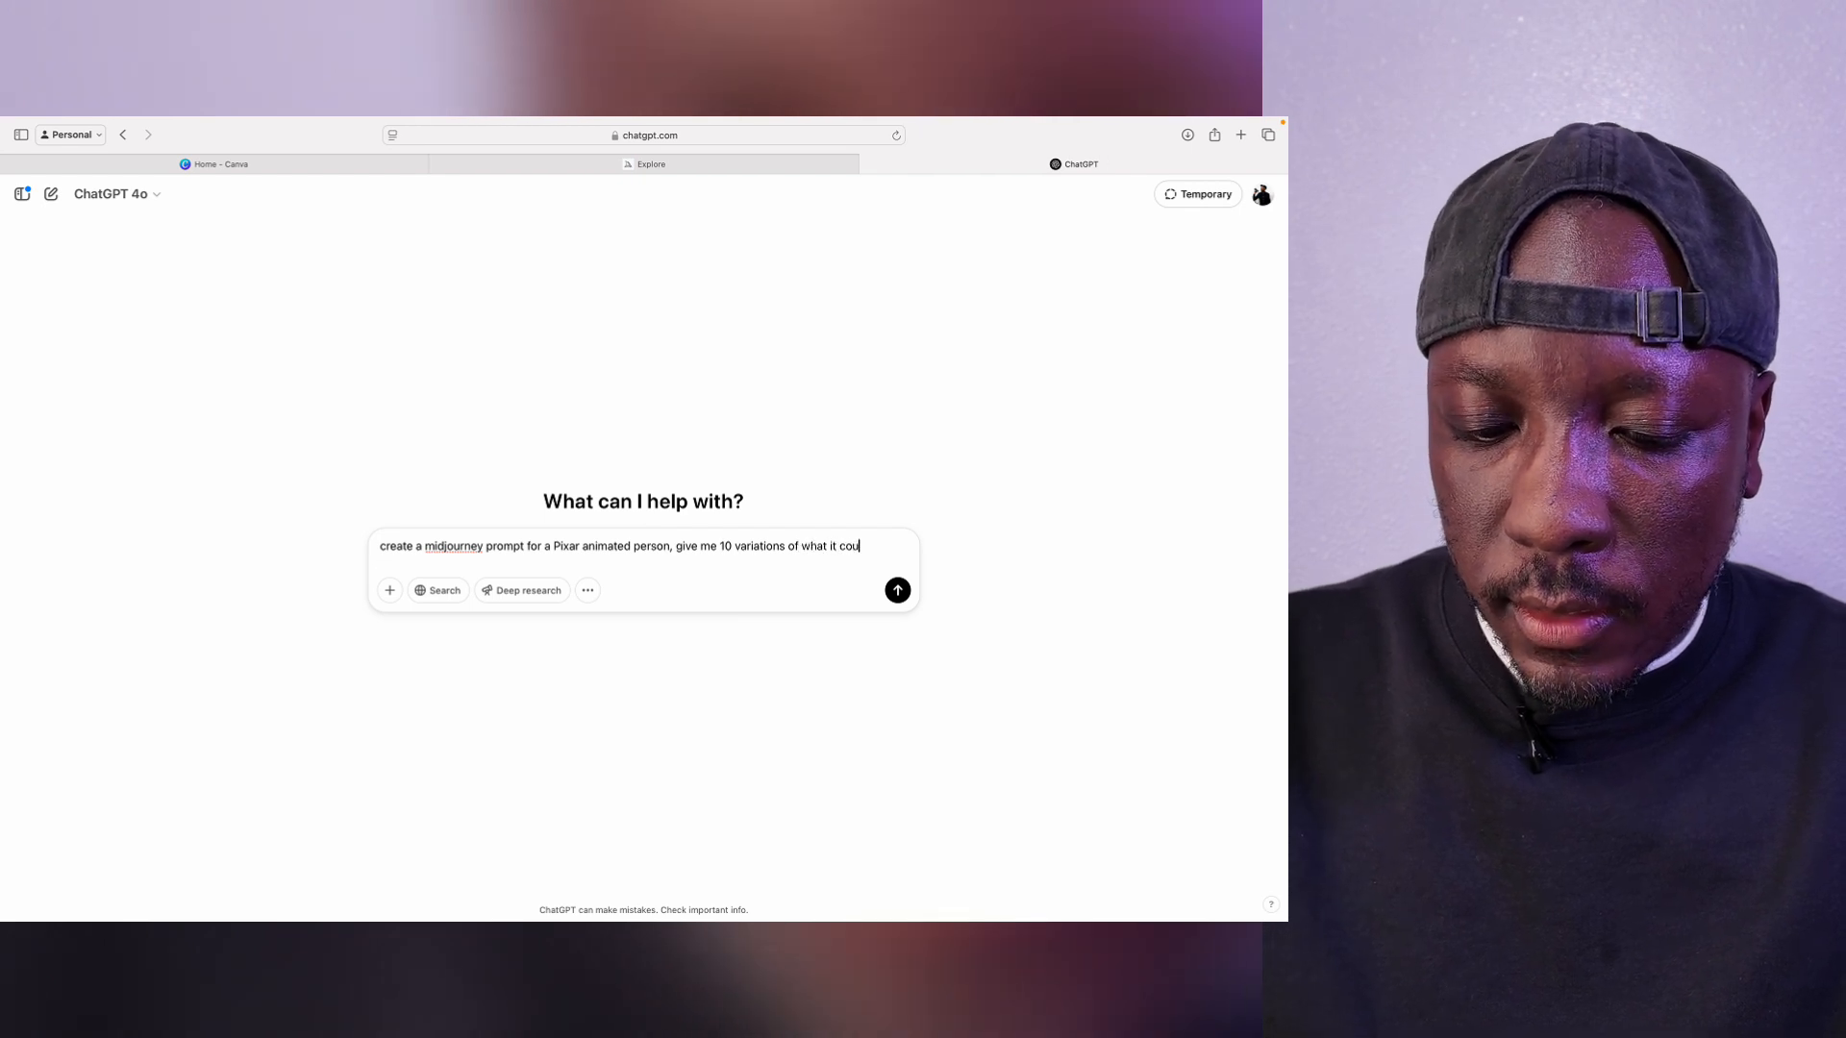
Step: Finish the request with "what it could be" and submit it to get 10 variations of a Pixar animated person Midjourney prompt
{"action": "type", "text": "ld "}
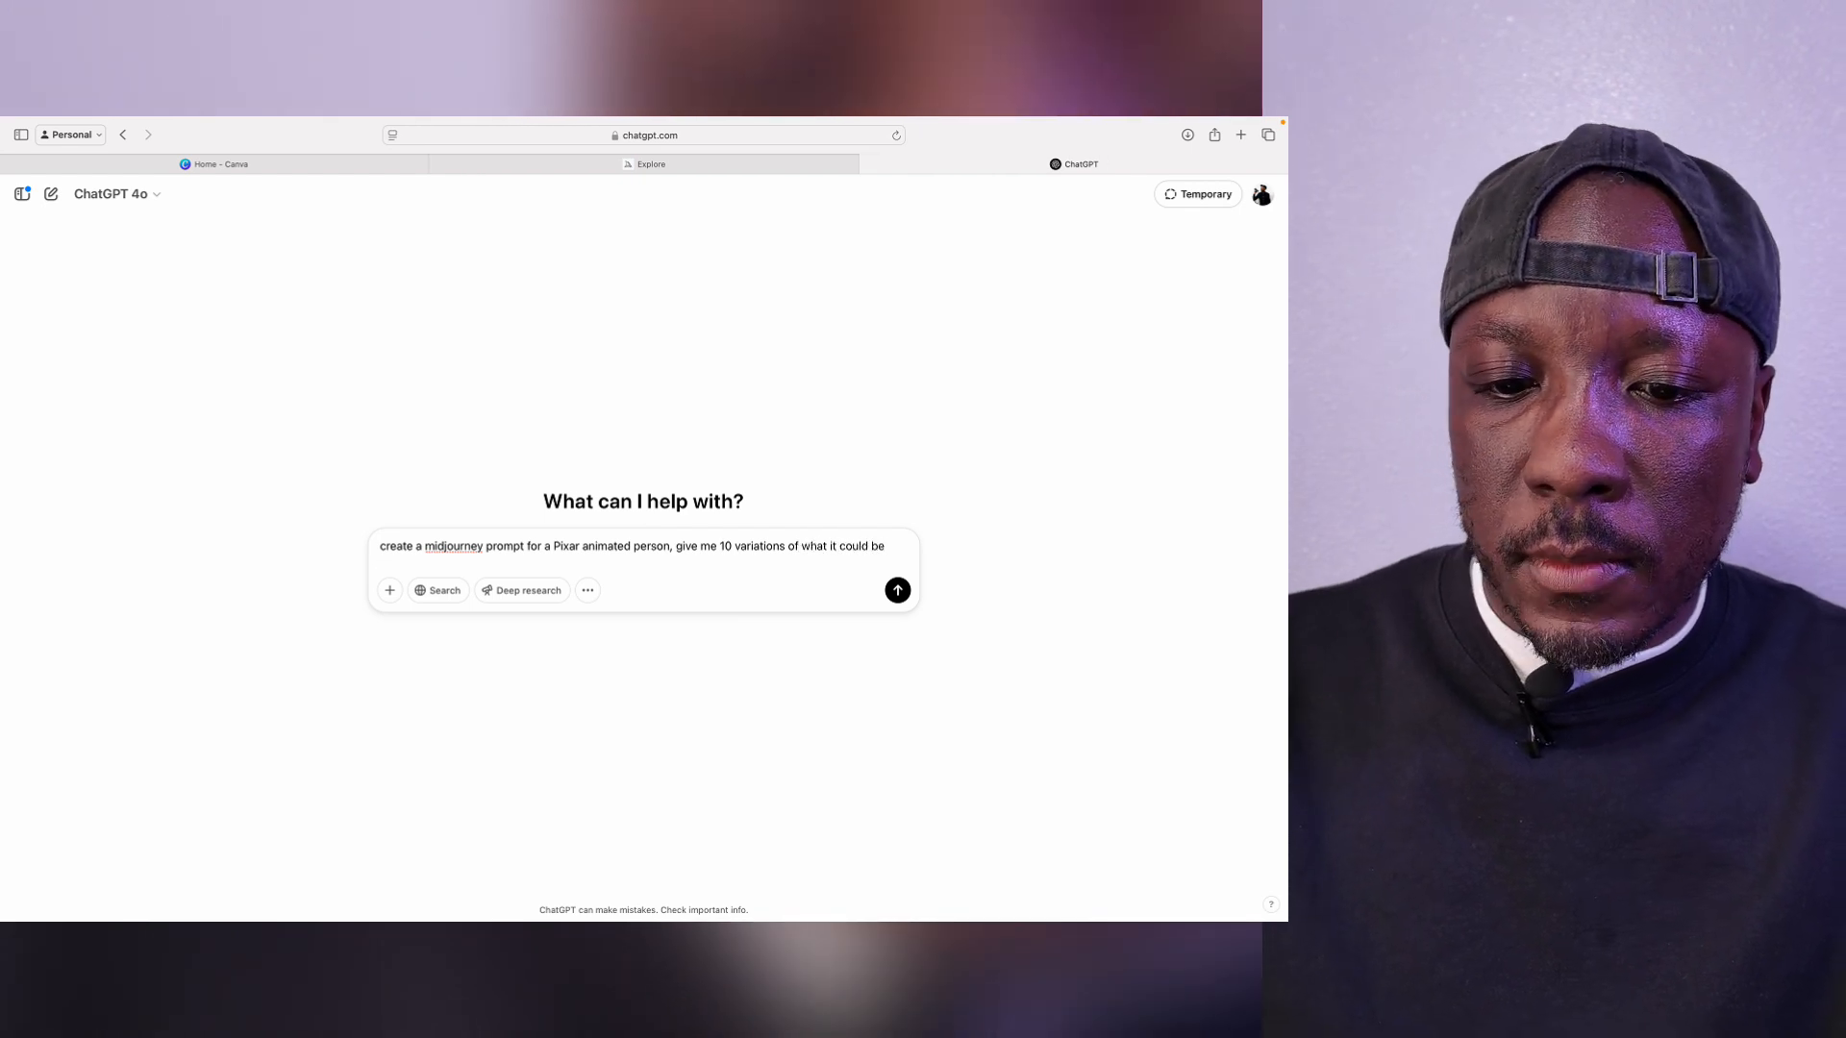
{"action": "type", "text": "be"}
{"action": "key", "text": "Return"}
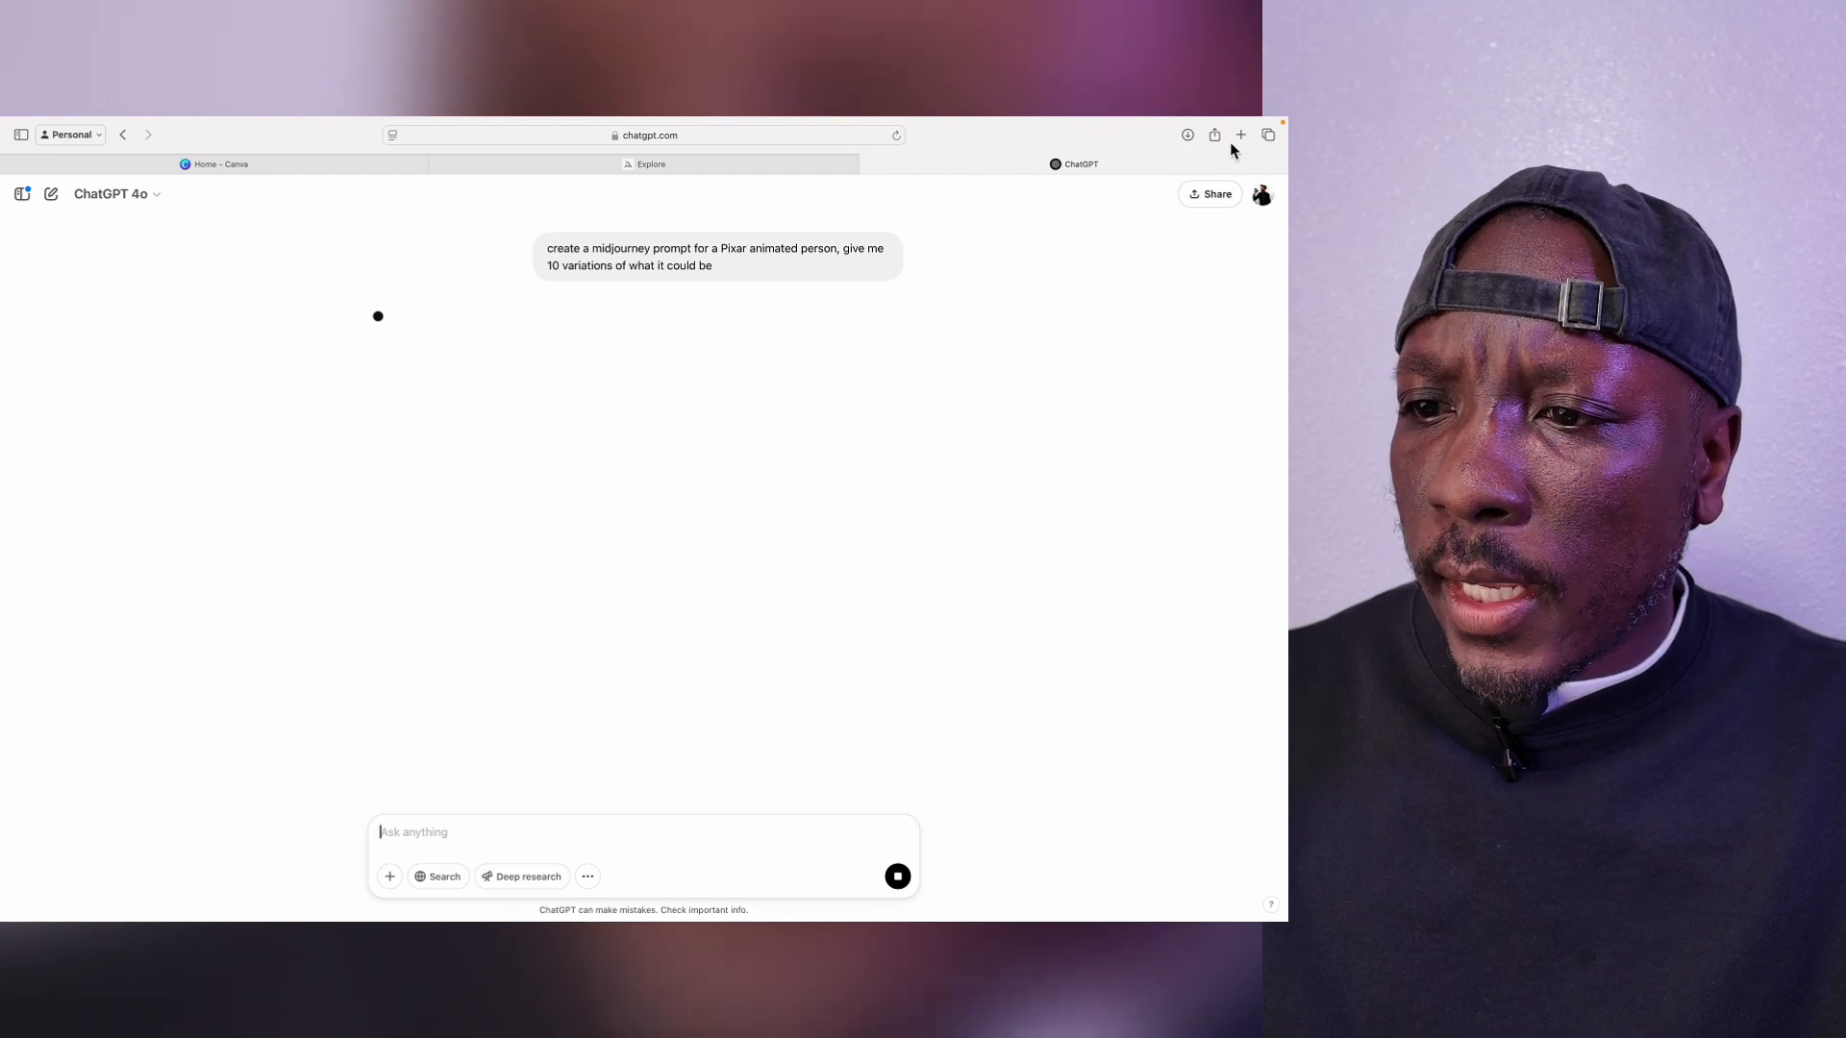
Step: Open Google in a new browser tab and search for "movie posters animated"
{"action": "left_click", "coordinate": [1240, 135]}
{"action": "type", "text": "goog"}
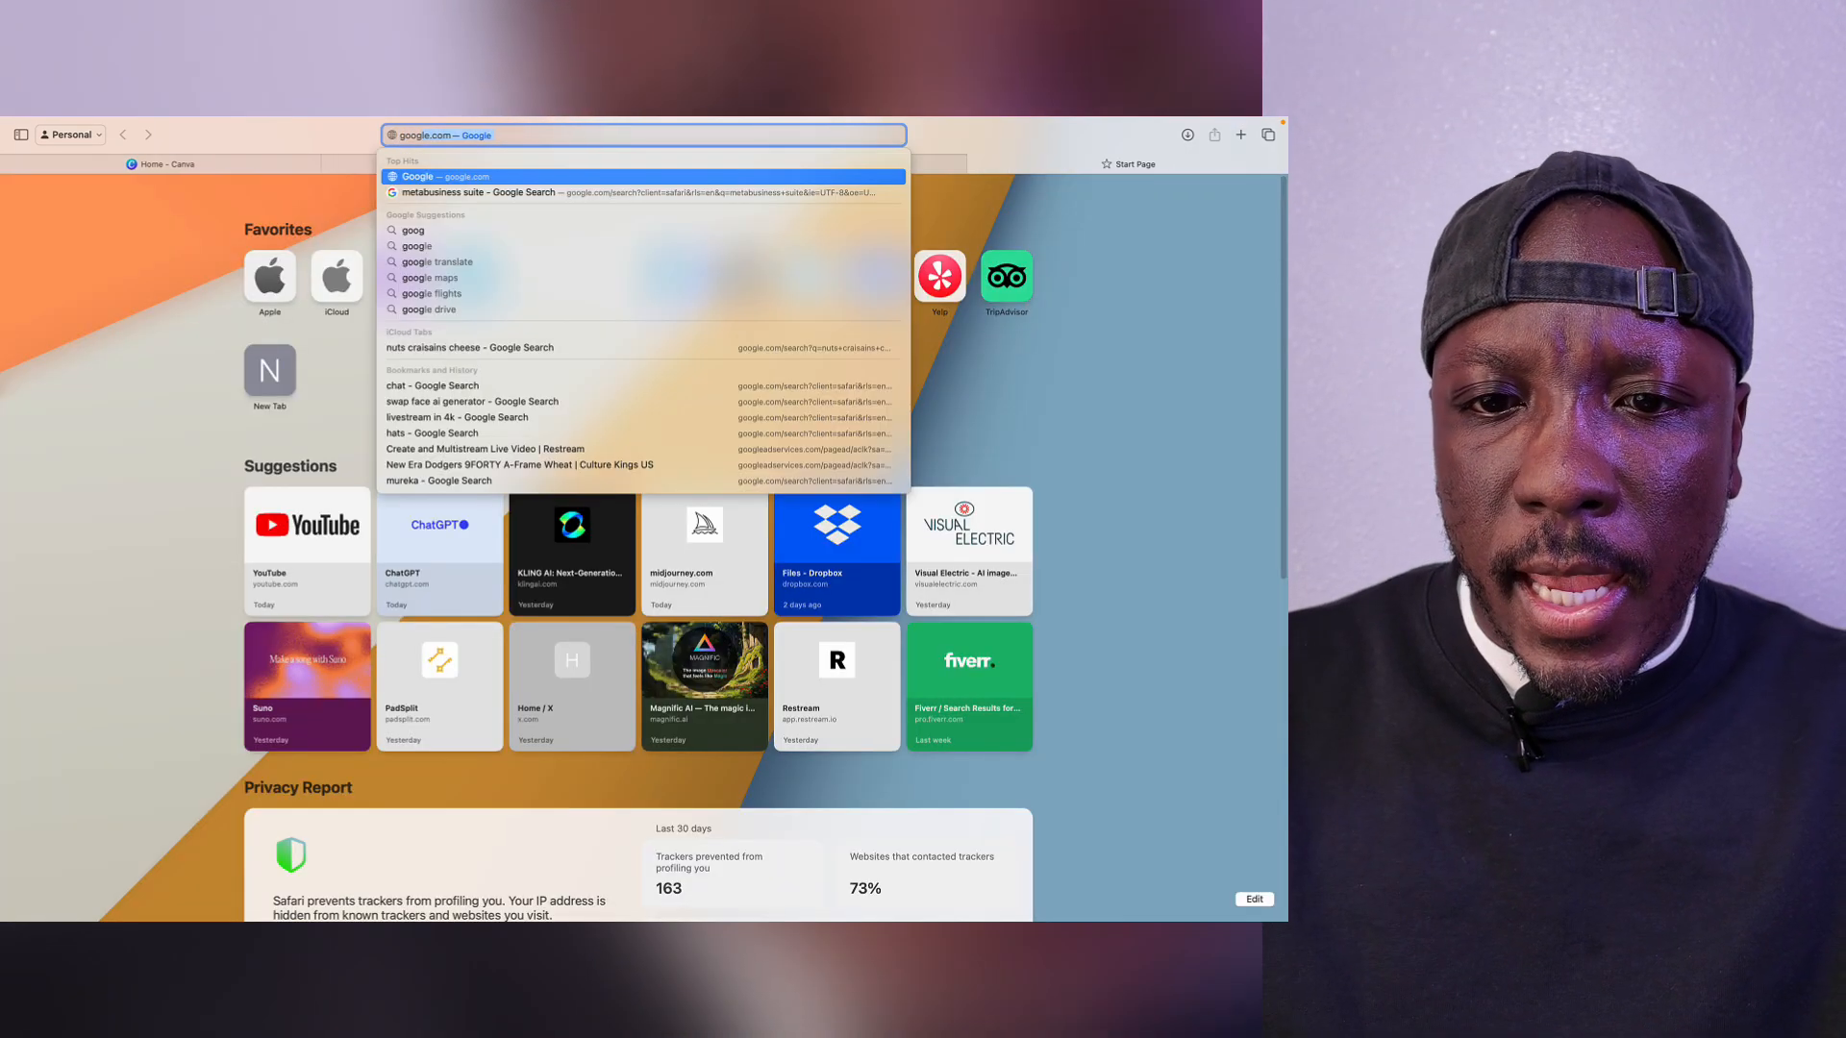
{"action": "key", "text": "Return"}
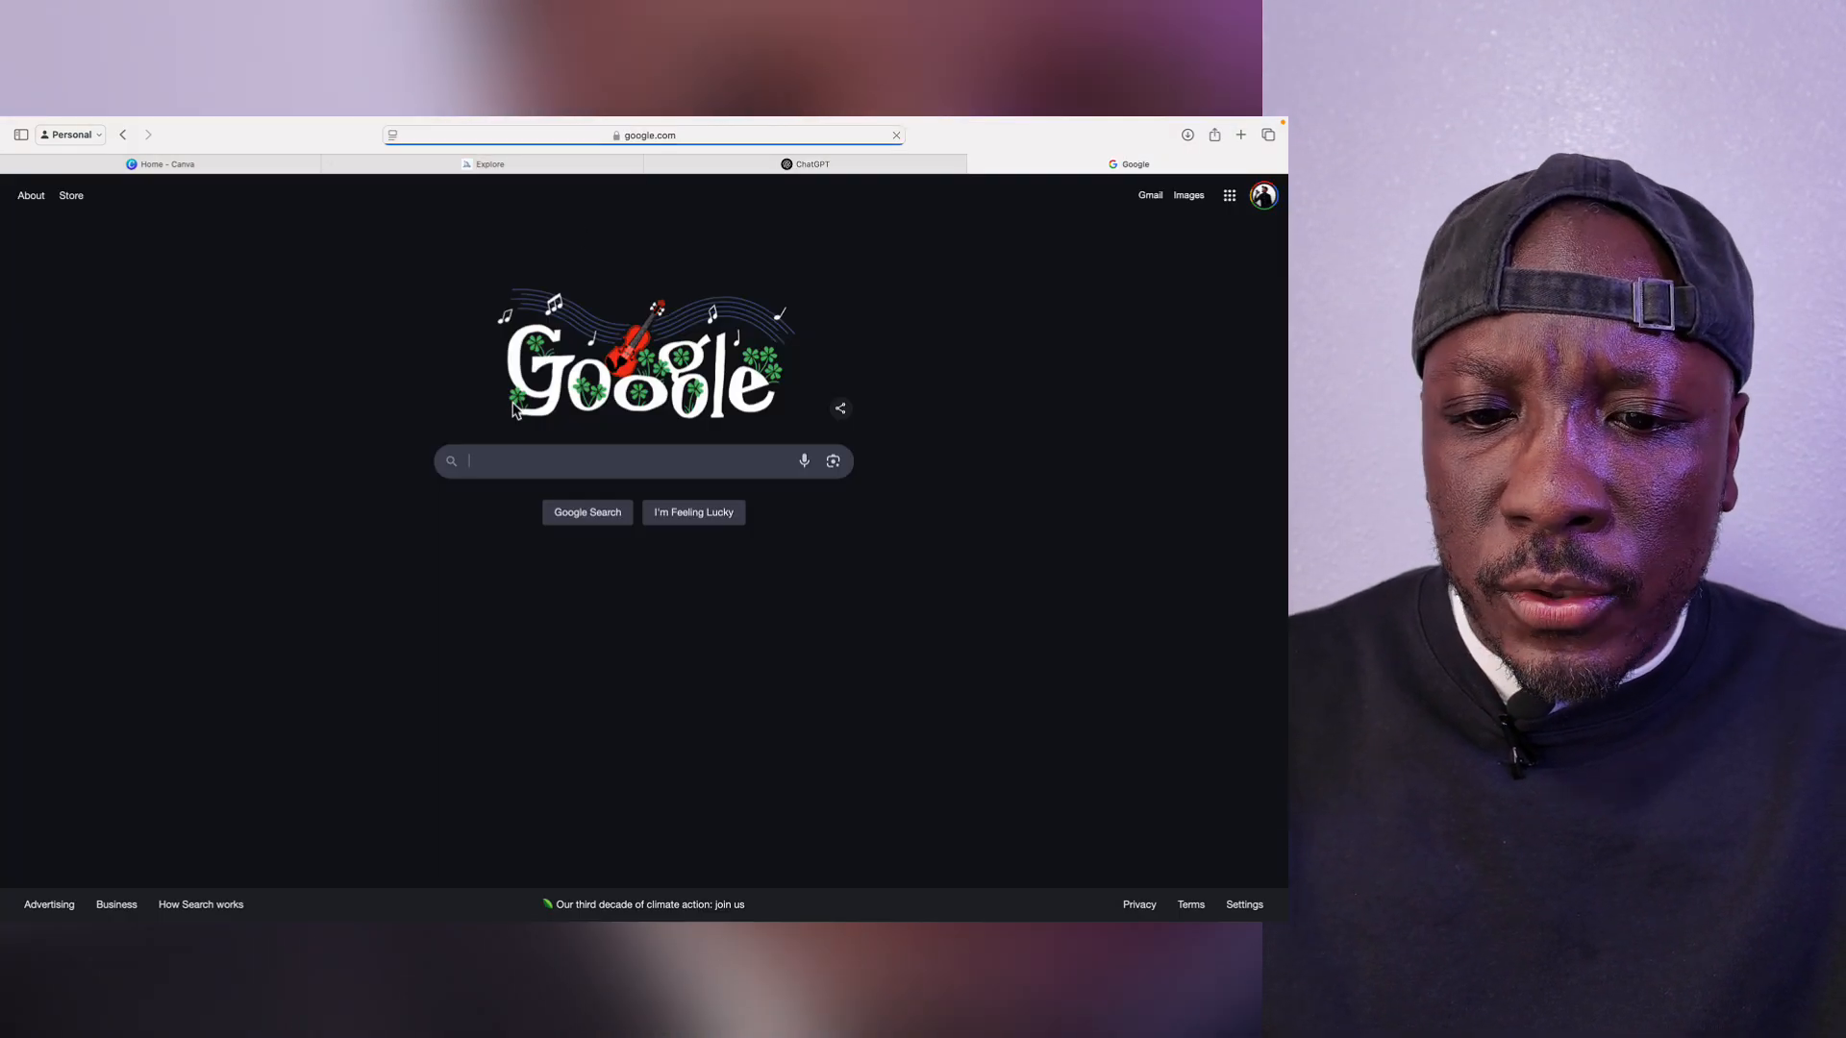
{"action": "type", "text": "mo"}
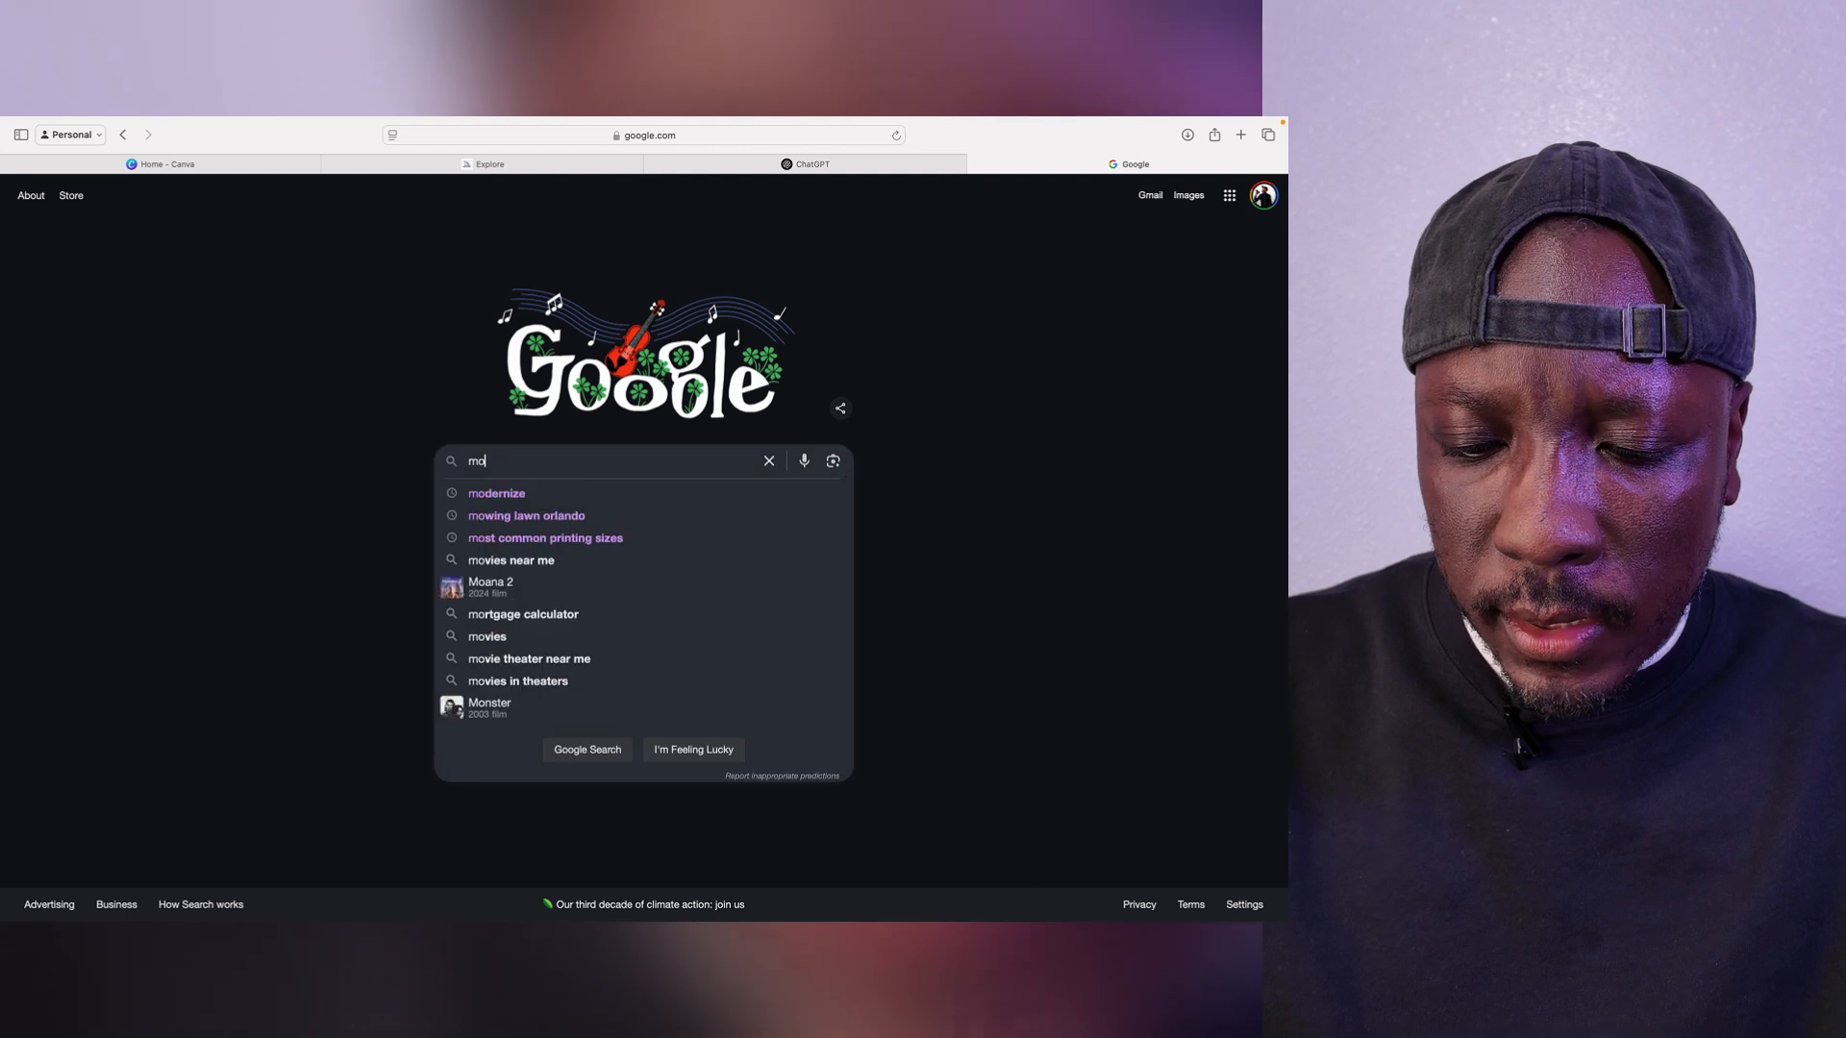
{"action": "type", "text": "vie pos"}
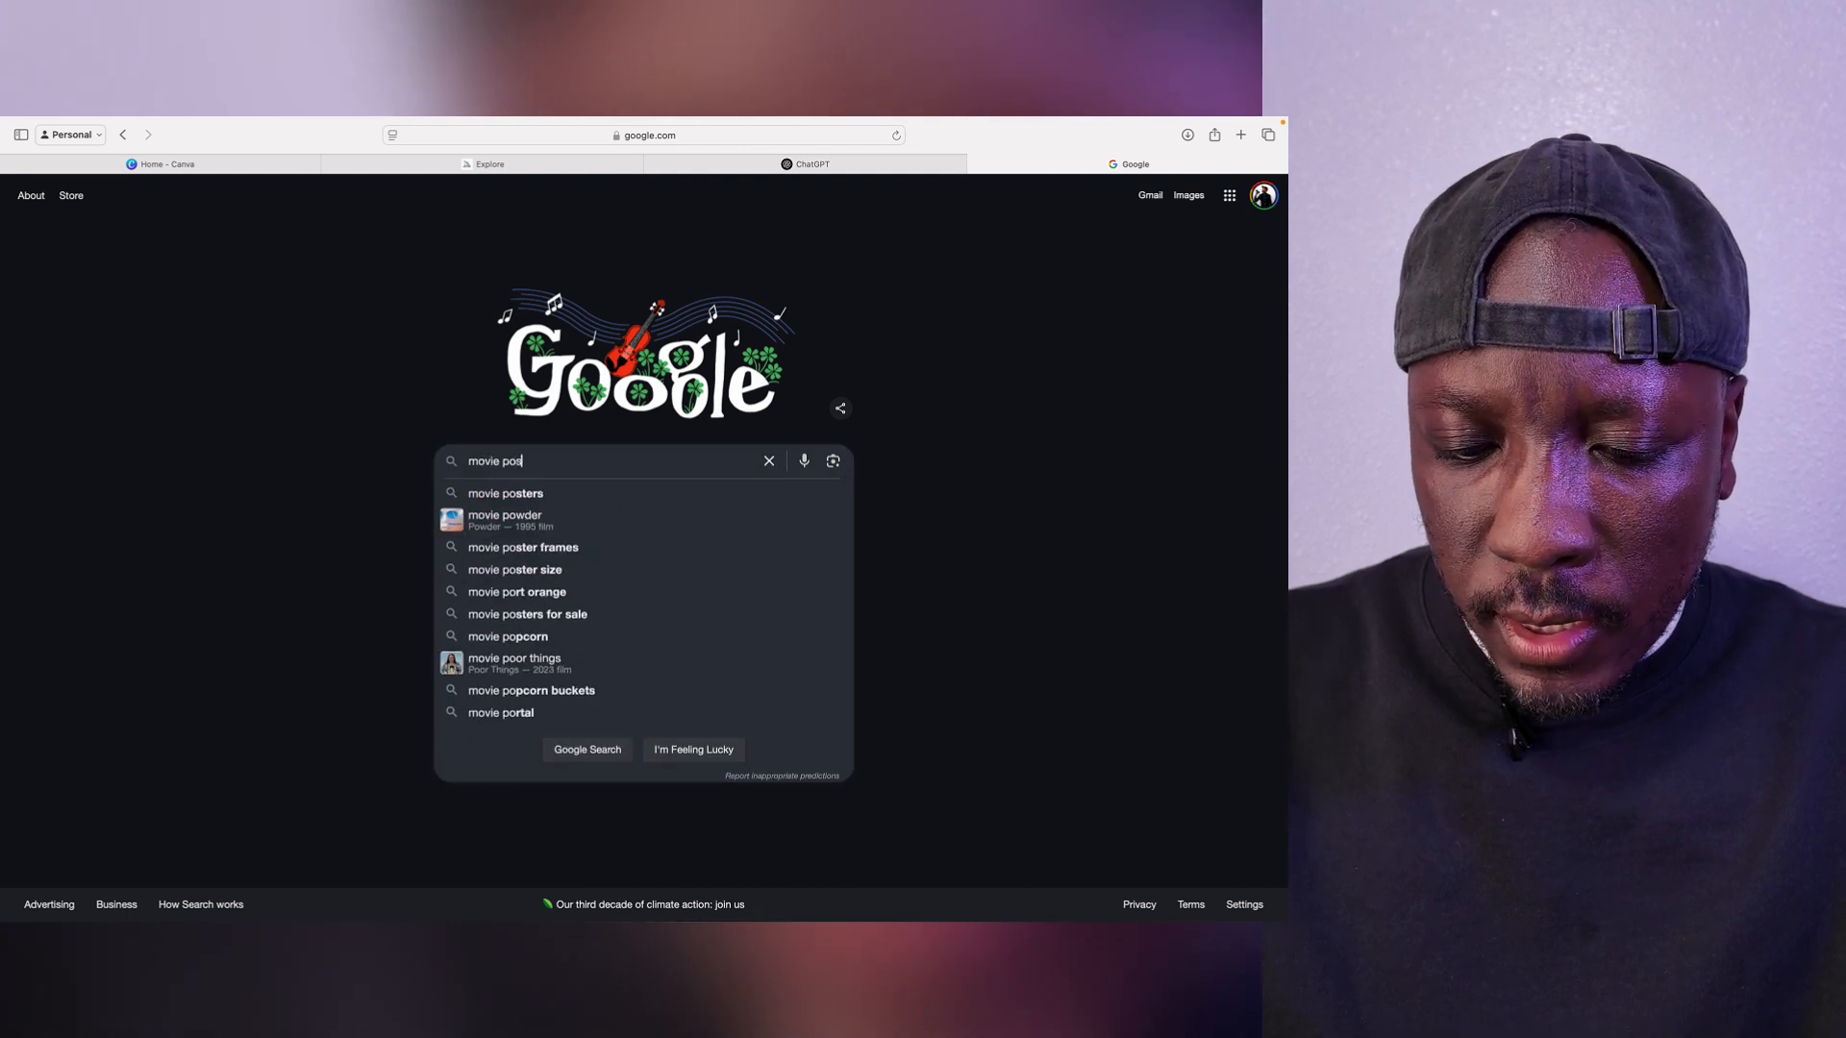
{"action": "type", "text": "ters an"}
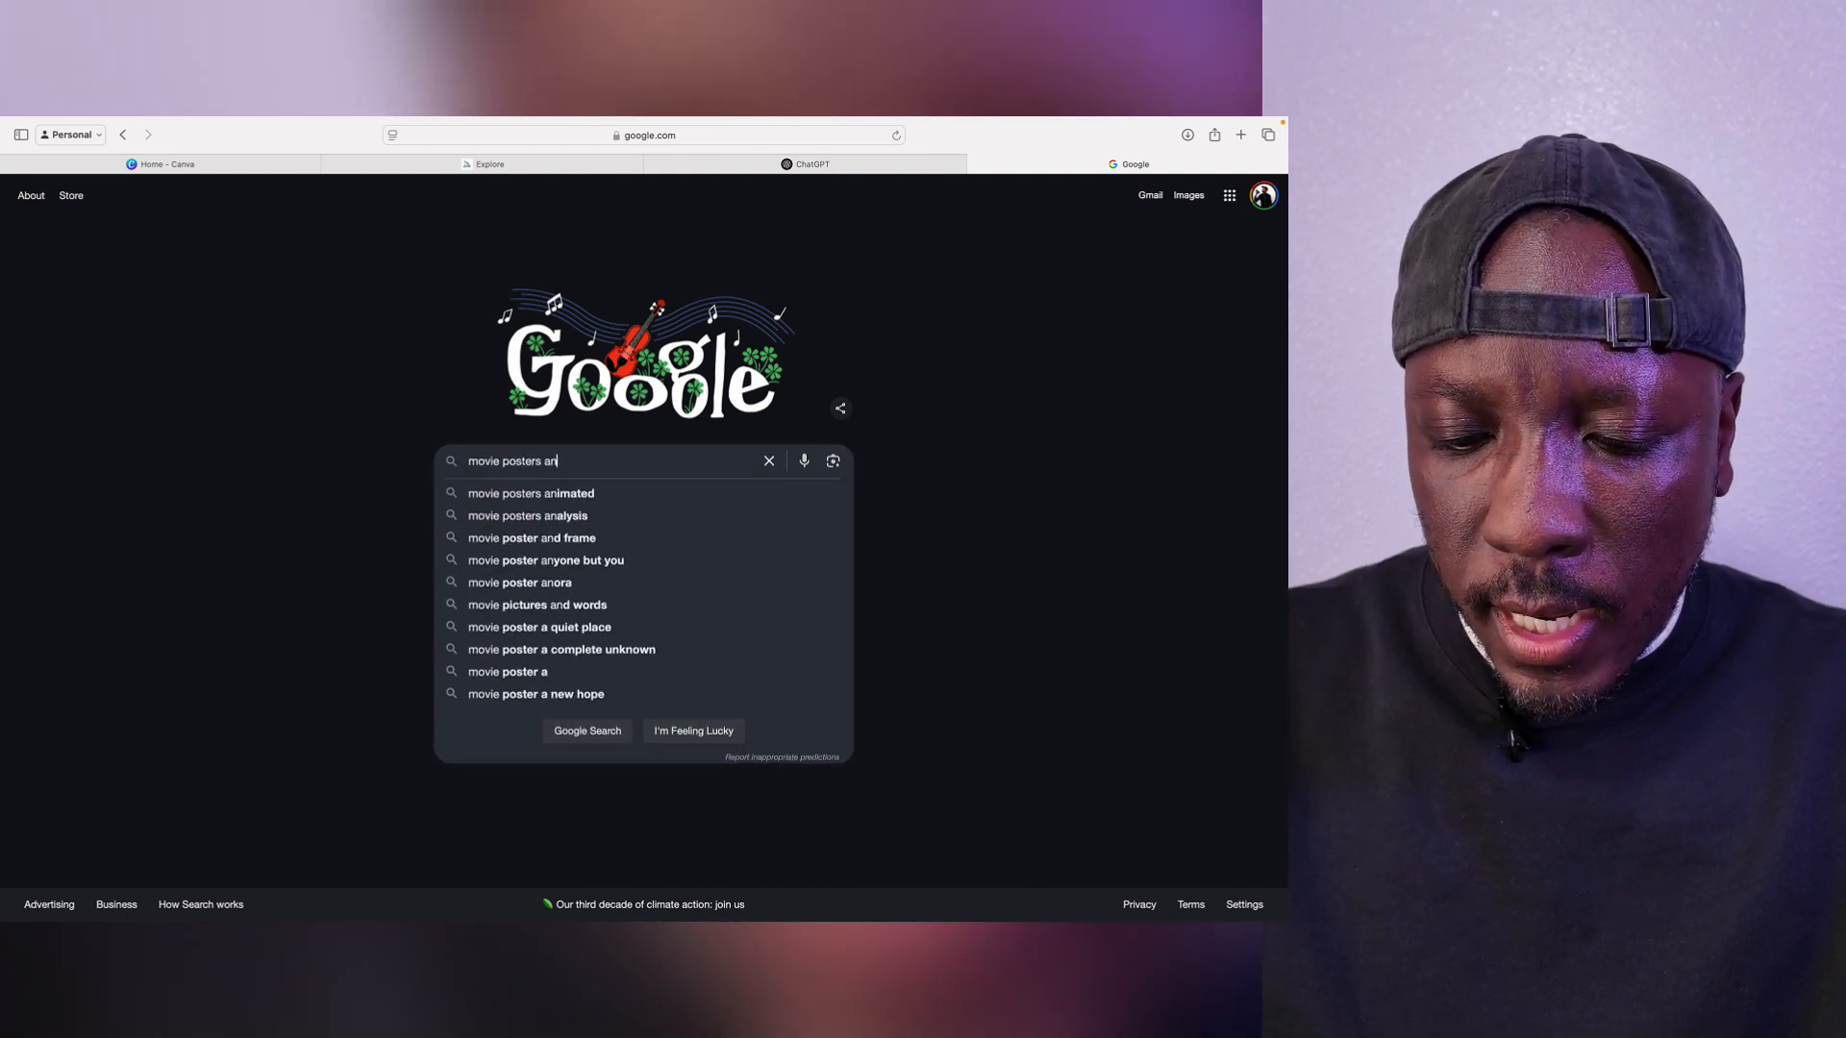
{"action": "type", "text": "imated"}
{"action": "key", "text": "Return"}
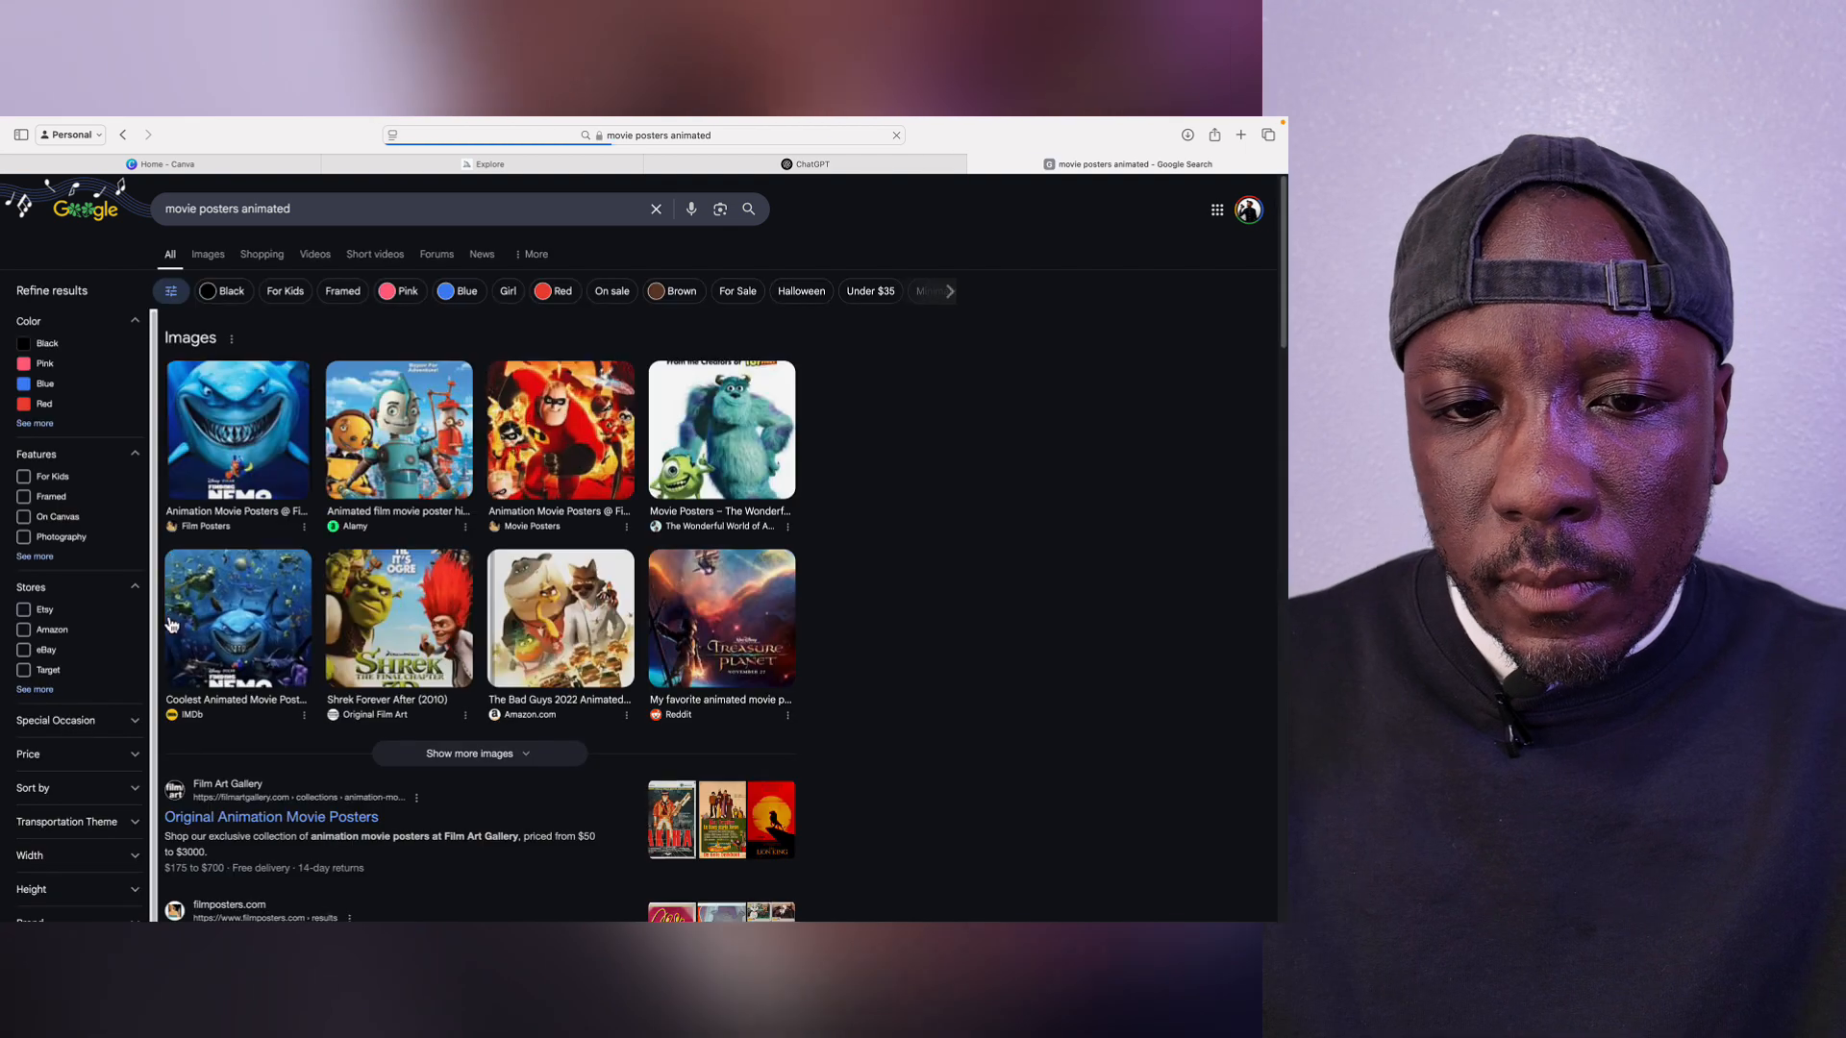
Step: Expand the image results and look through the animated movie posters for inspiration
{"action": "scroll", "coordinate": [405, 527], "scroll_direction": "down", "scroll_amount": 3}
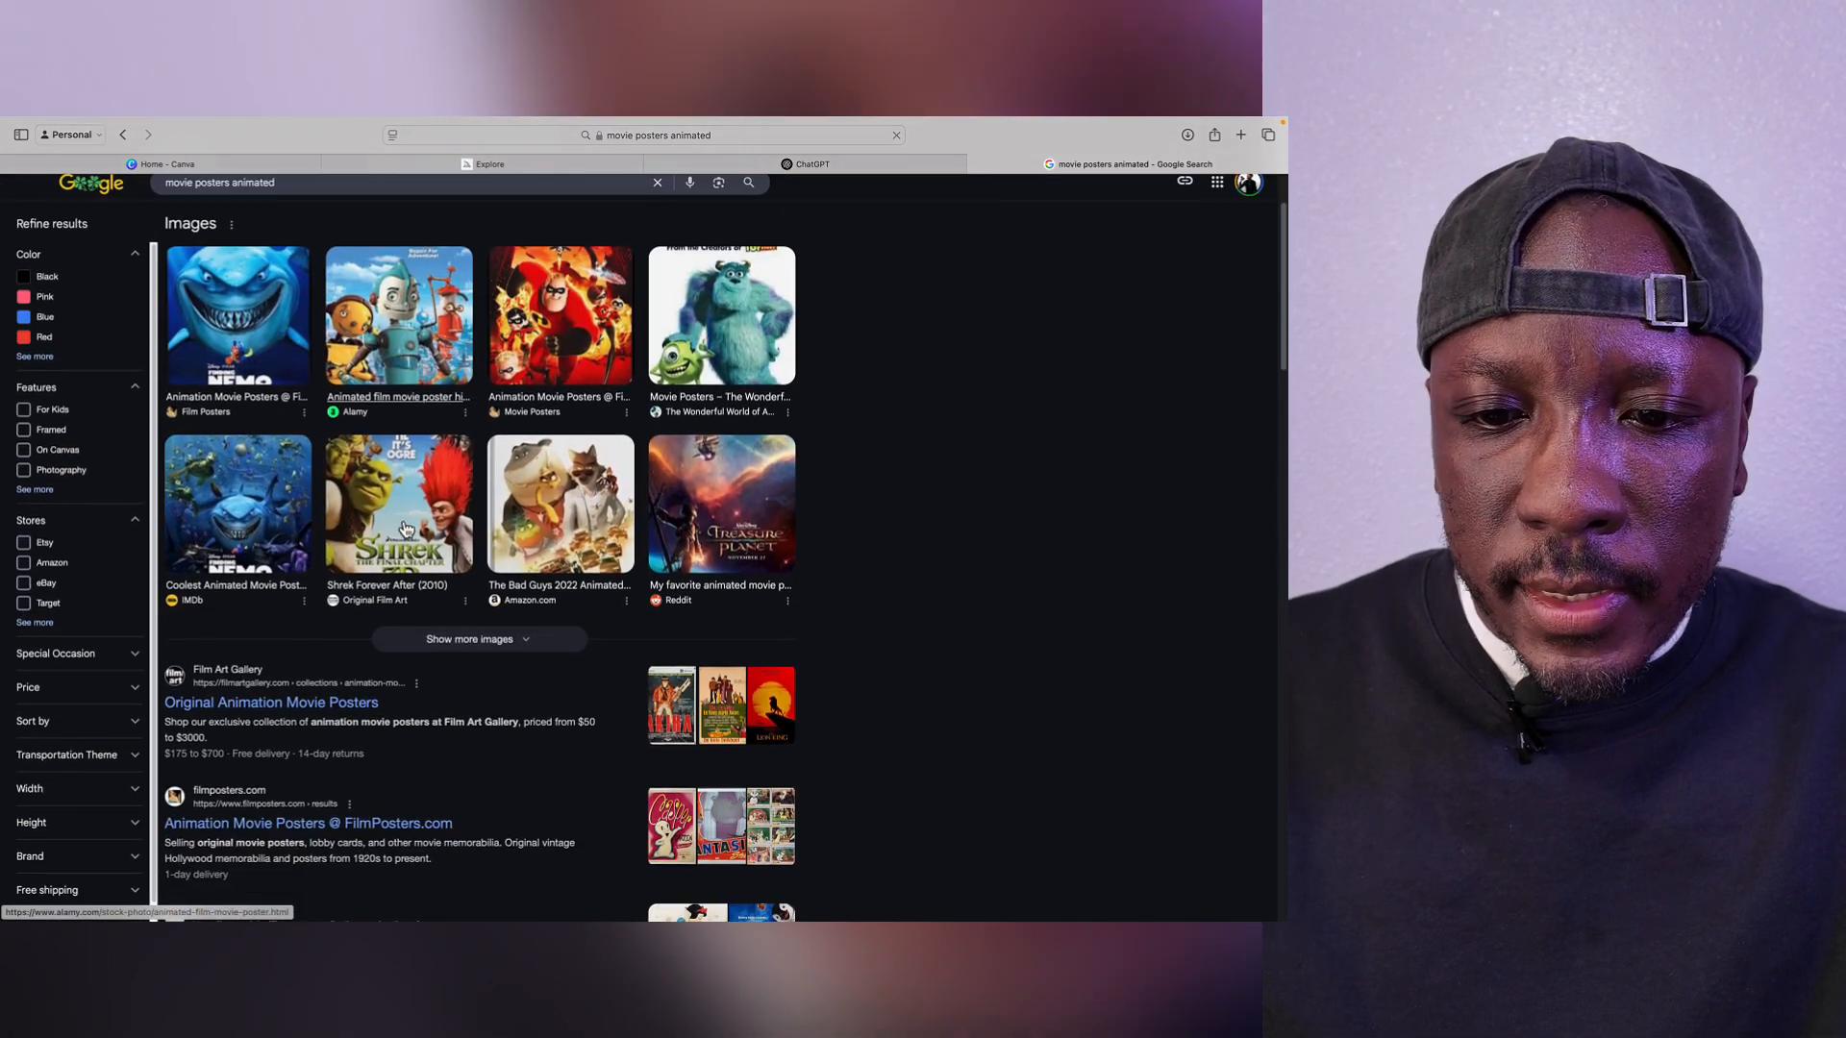
{"action": "left_click", "coordinate": [447, 642]}
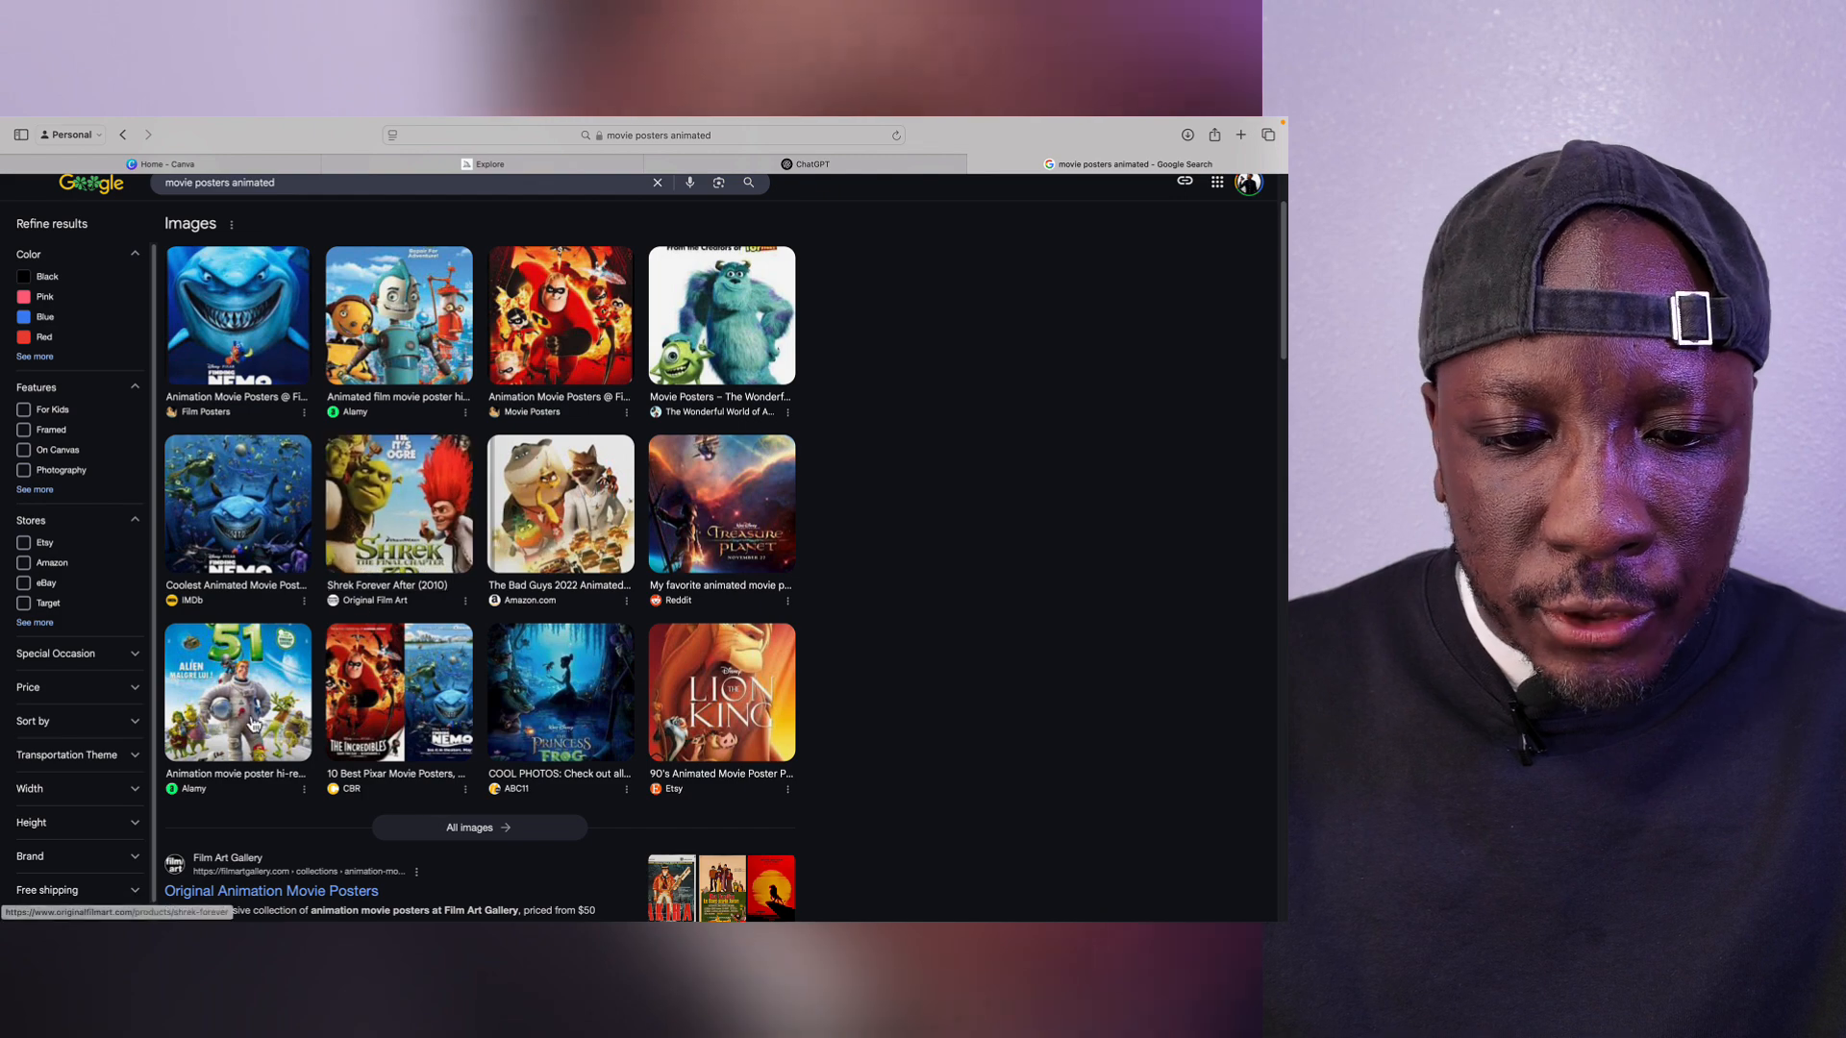
{"action": "scroll", "coordinate": [253, 723], "scroll_direction": "down", "scroll_amount": 1}
{"action": "scroll", "coordinate": [269, 692], "scroll_direction": "up", "scroll_amount": 4}
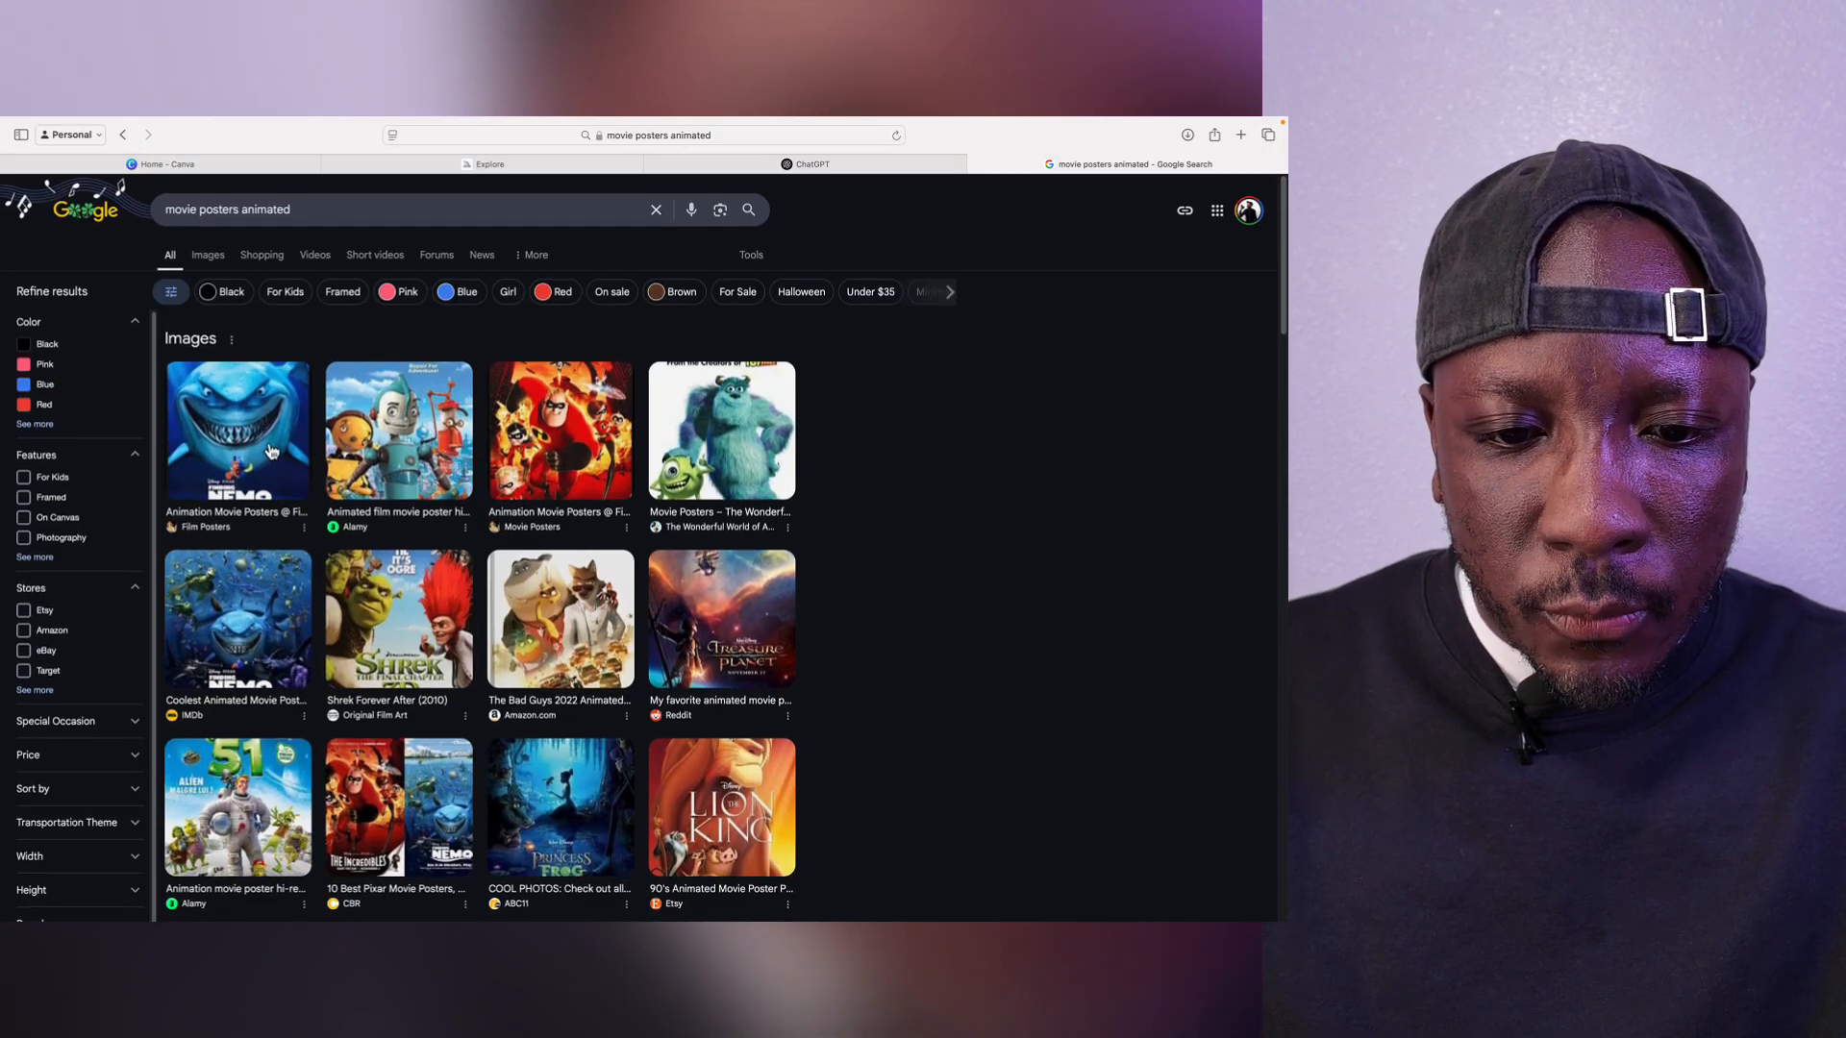
{"action": "scroll", "coordinate": [682, 459], "scroll_direction": "down", "scroll_amount": 6}
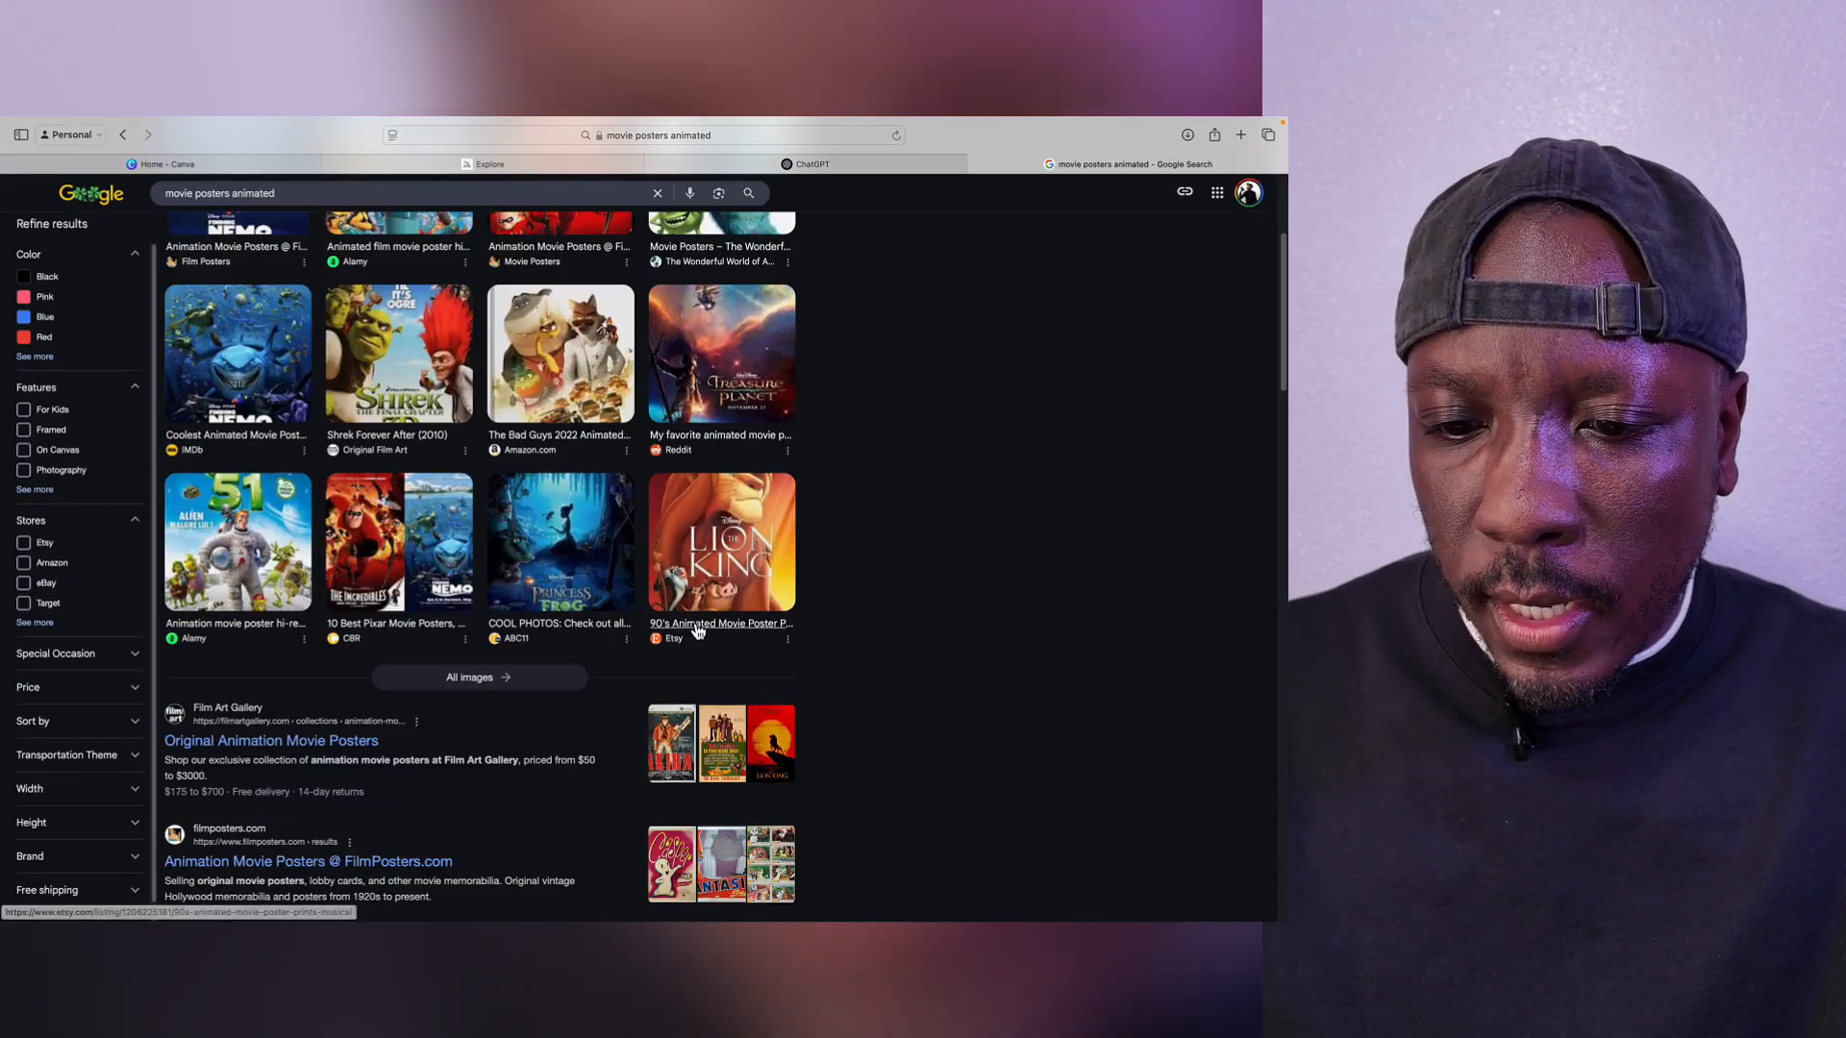
{"action": "scroll", "coordinate": [682, 458], "scroll_direction": "up", "scroll_amount": 6}
Step: Go to pinterest.com, search for "movie posters animated" and browse the poster pins
{"action": "left_click", "coordinate": [765, 136]}
{"action": "type", "text": "pinterest.com"}
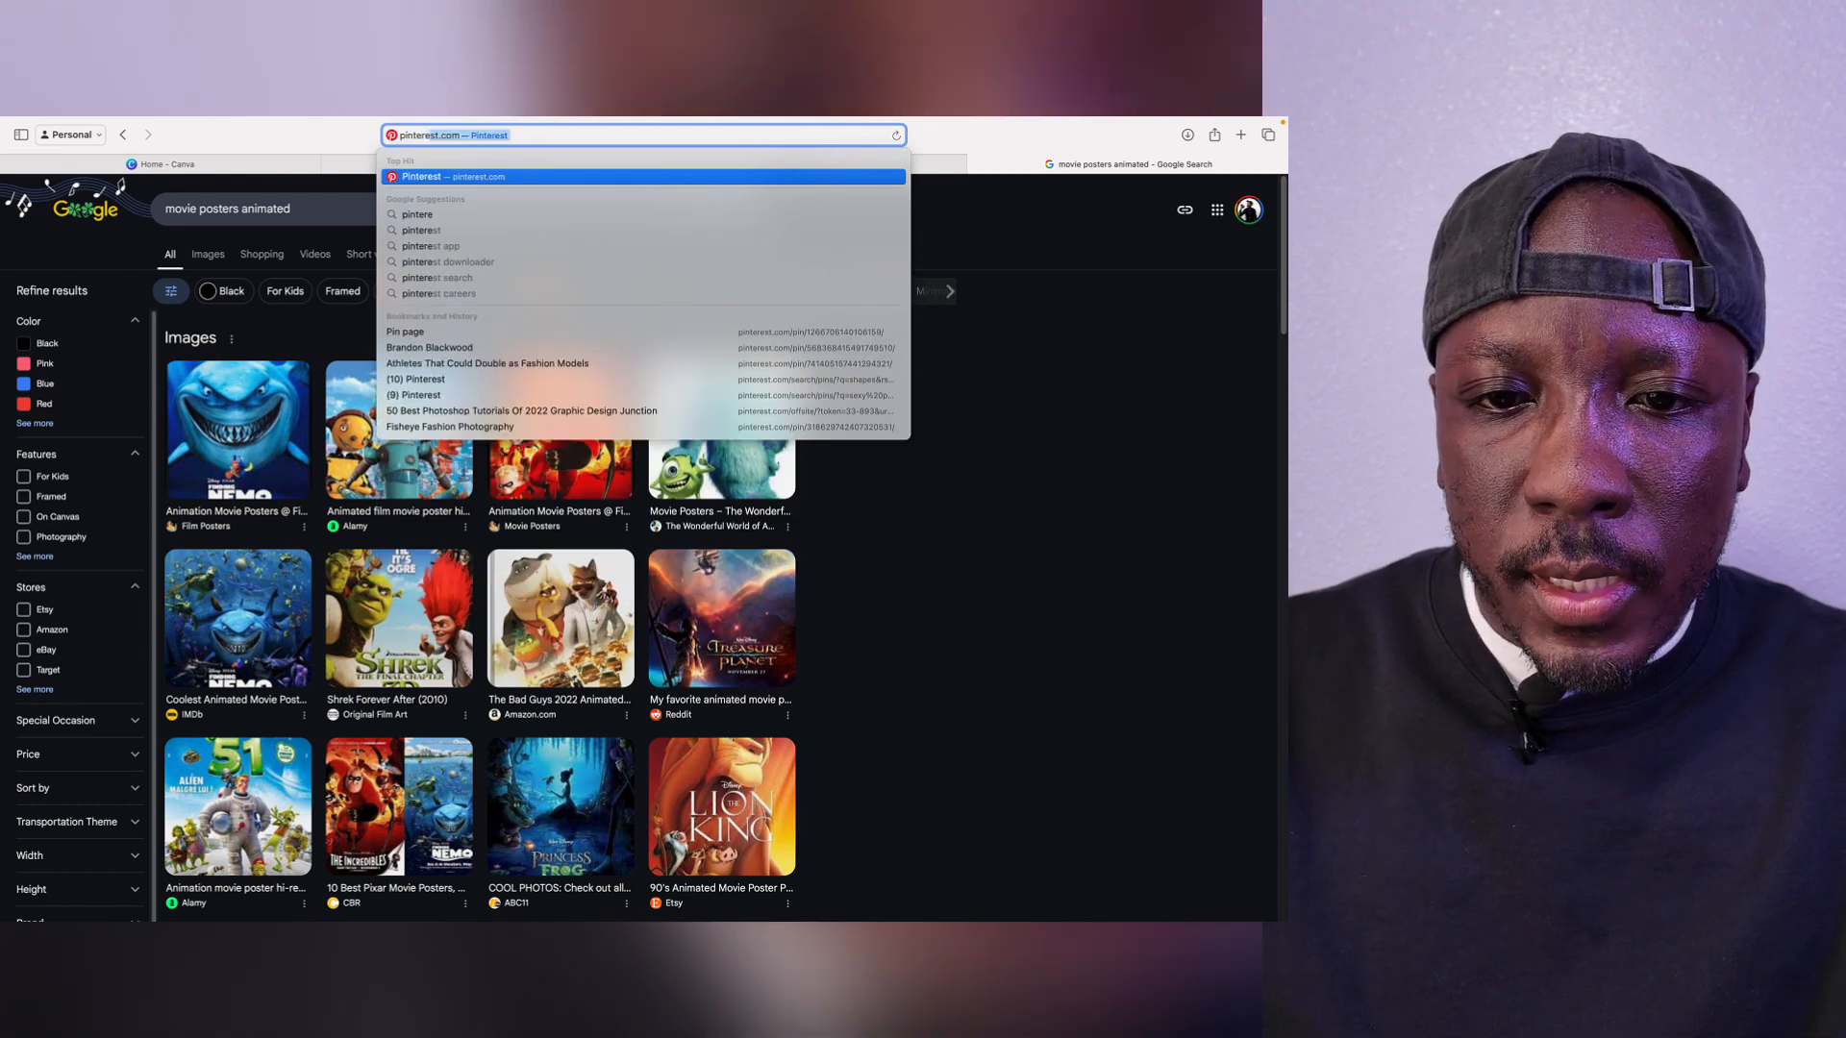
{"action": "key", "text": "Return"}
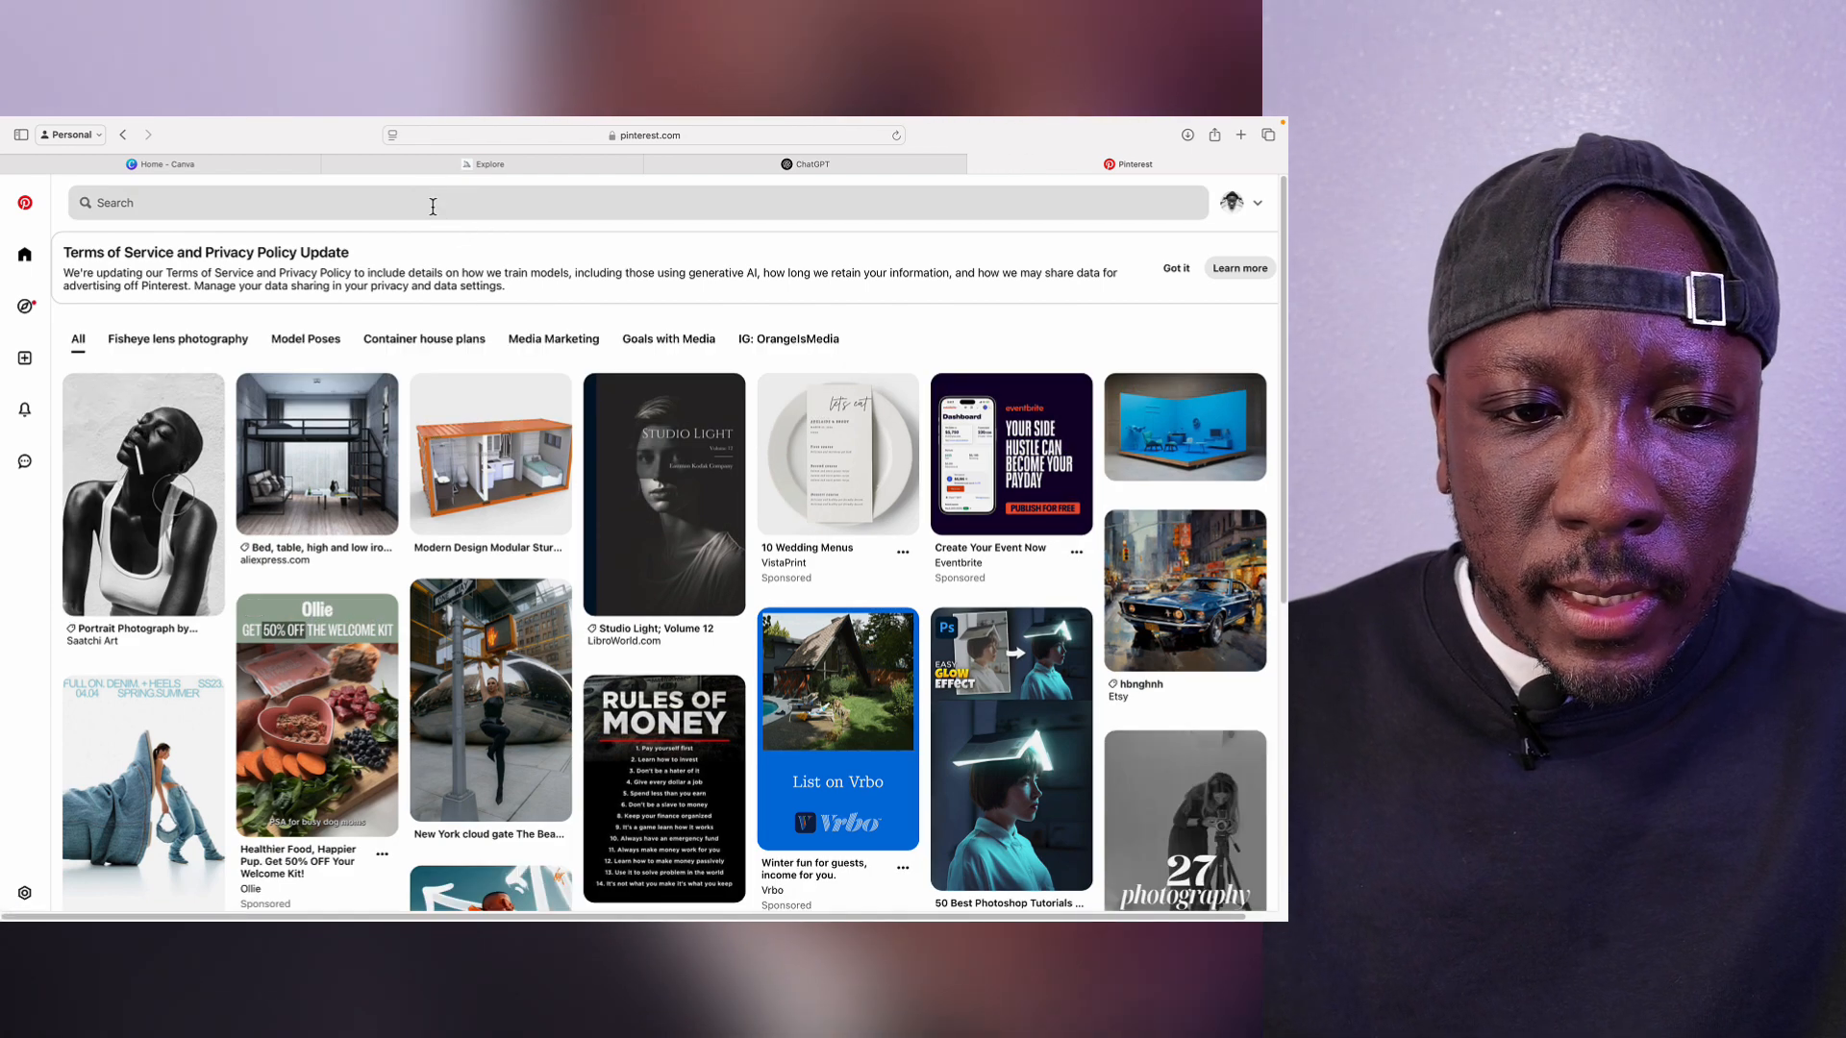
{"action": "left_click", "coordinate": [432, 207]}
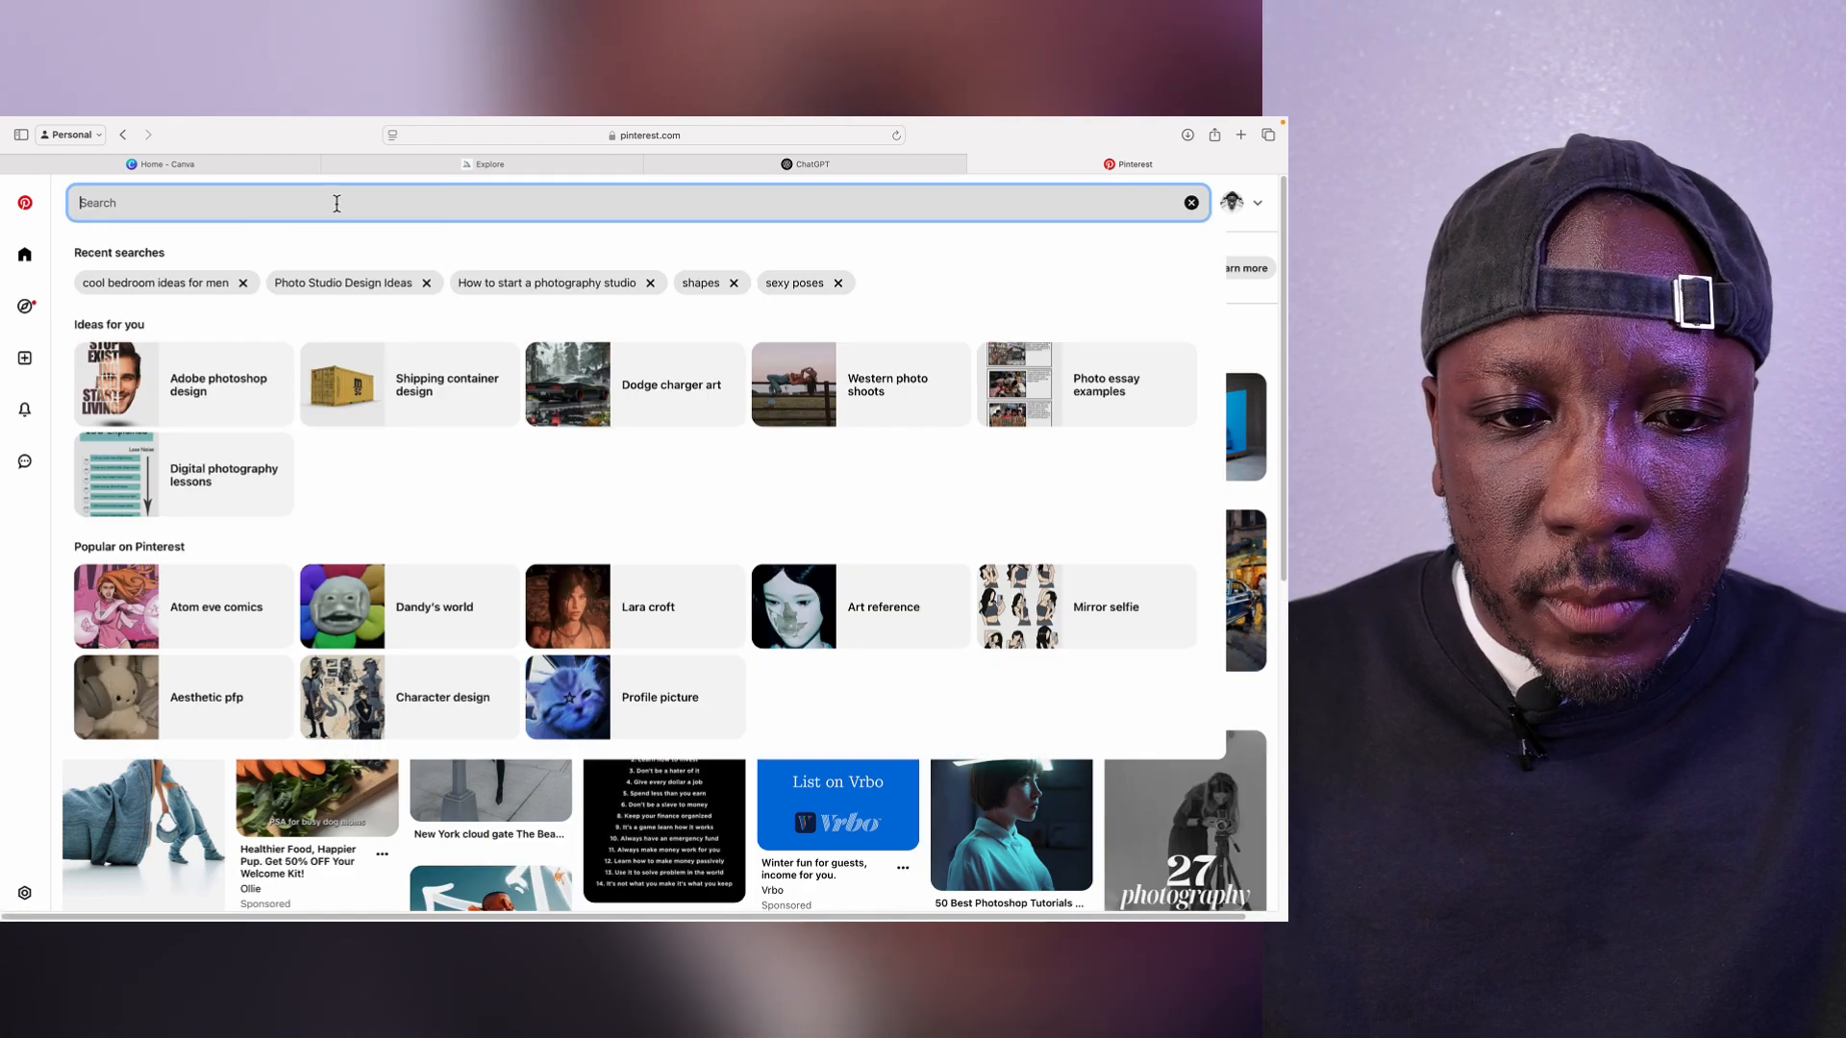
{"action": "type", "text": "movie "}
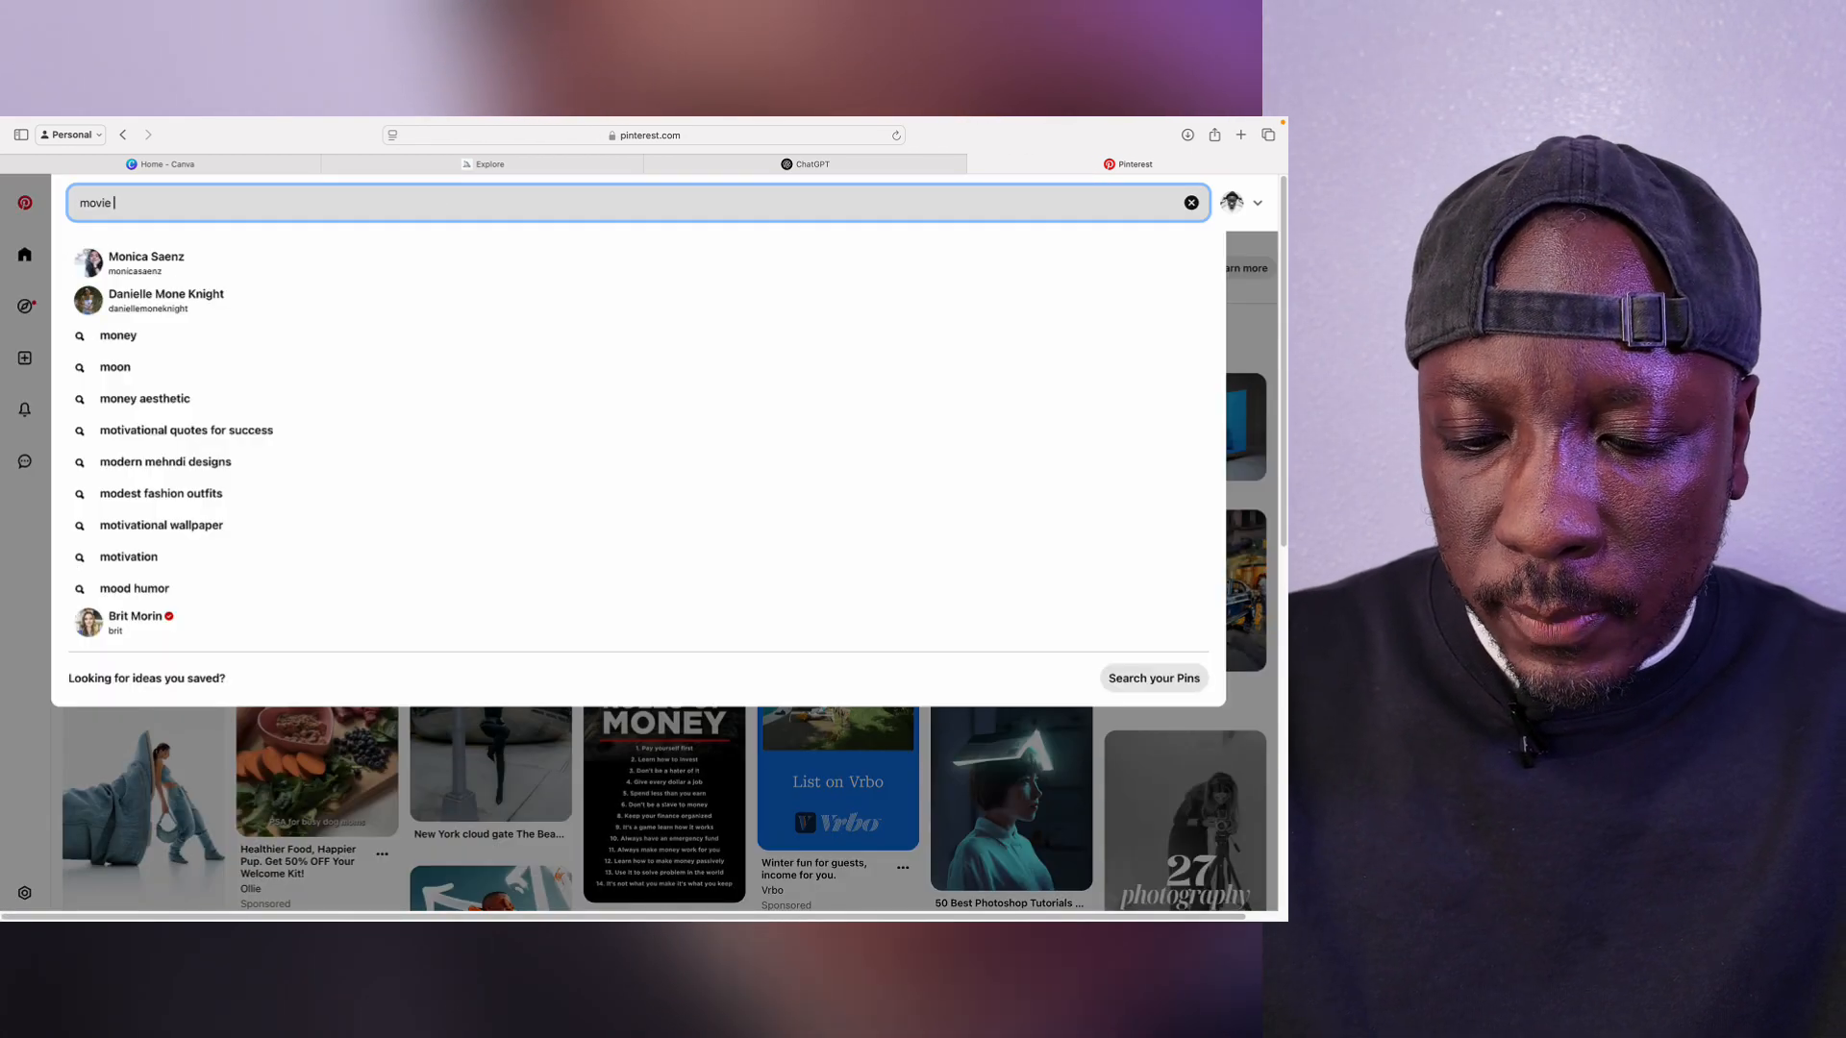
{"action": "type", "text": "posters anima"}
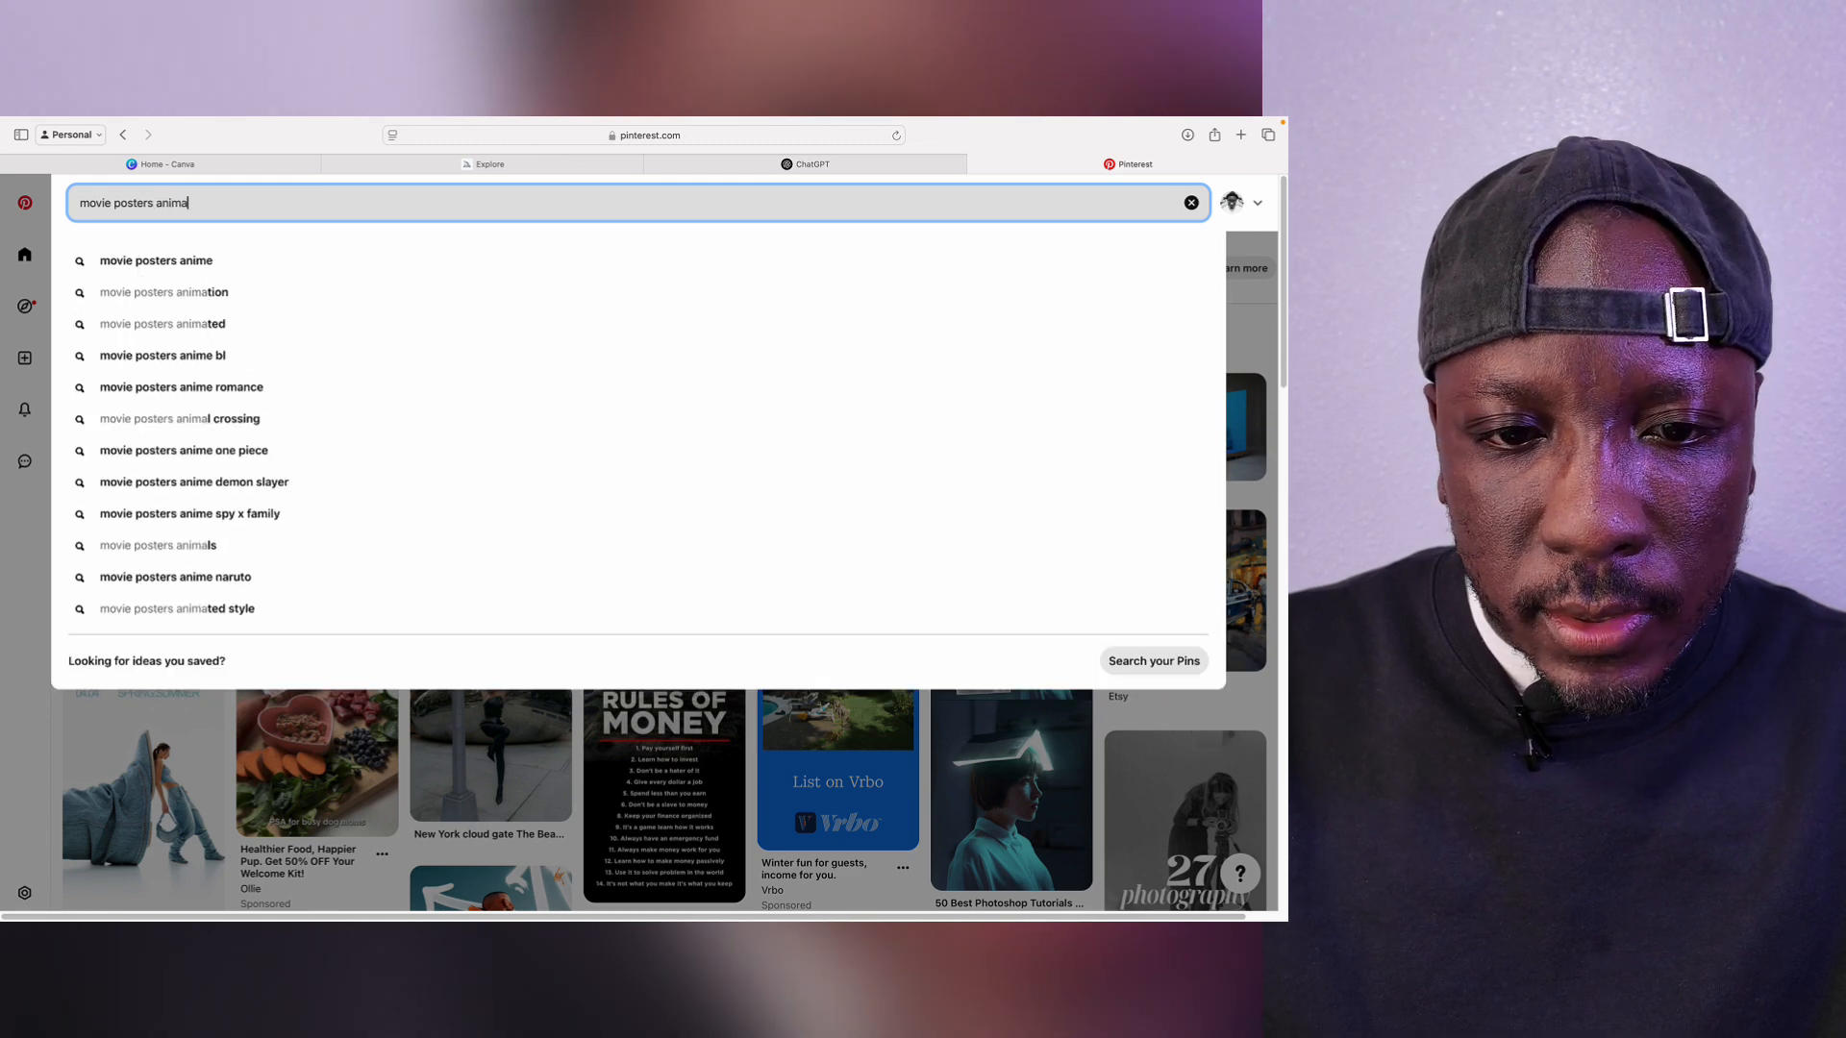
{"action": "left_click", "coordinate": [125, 297]}
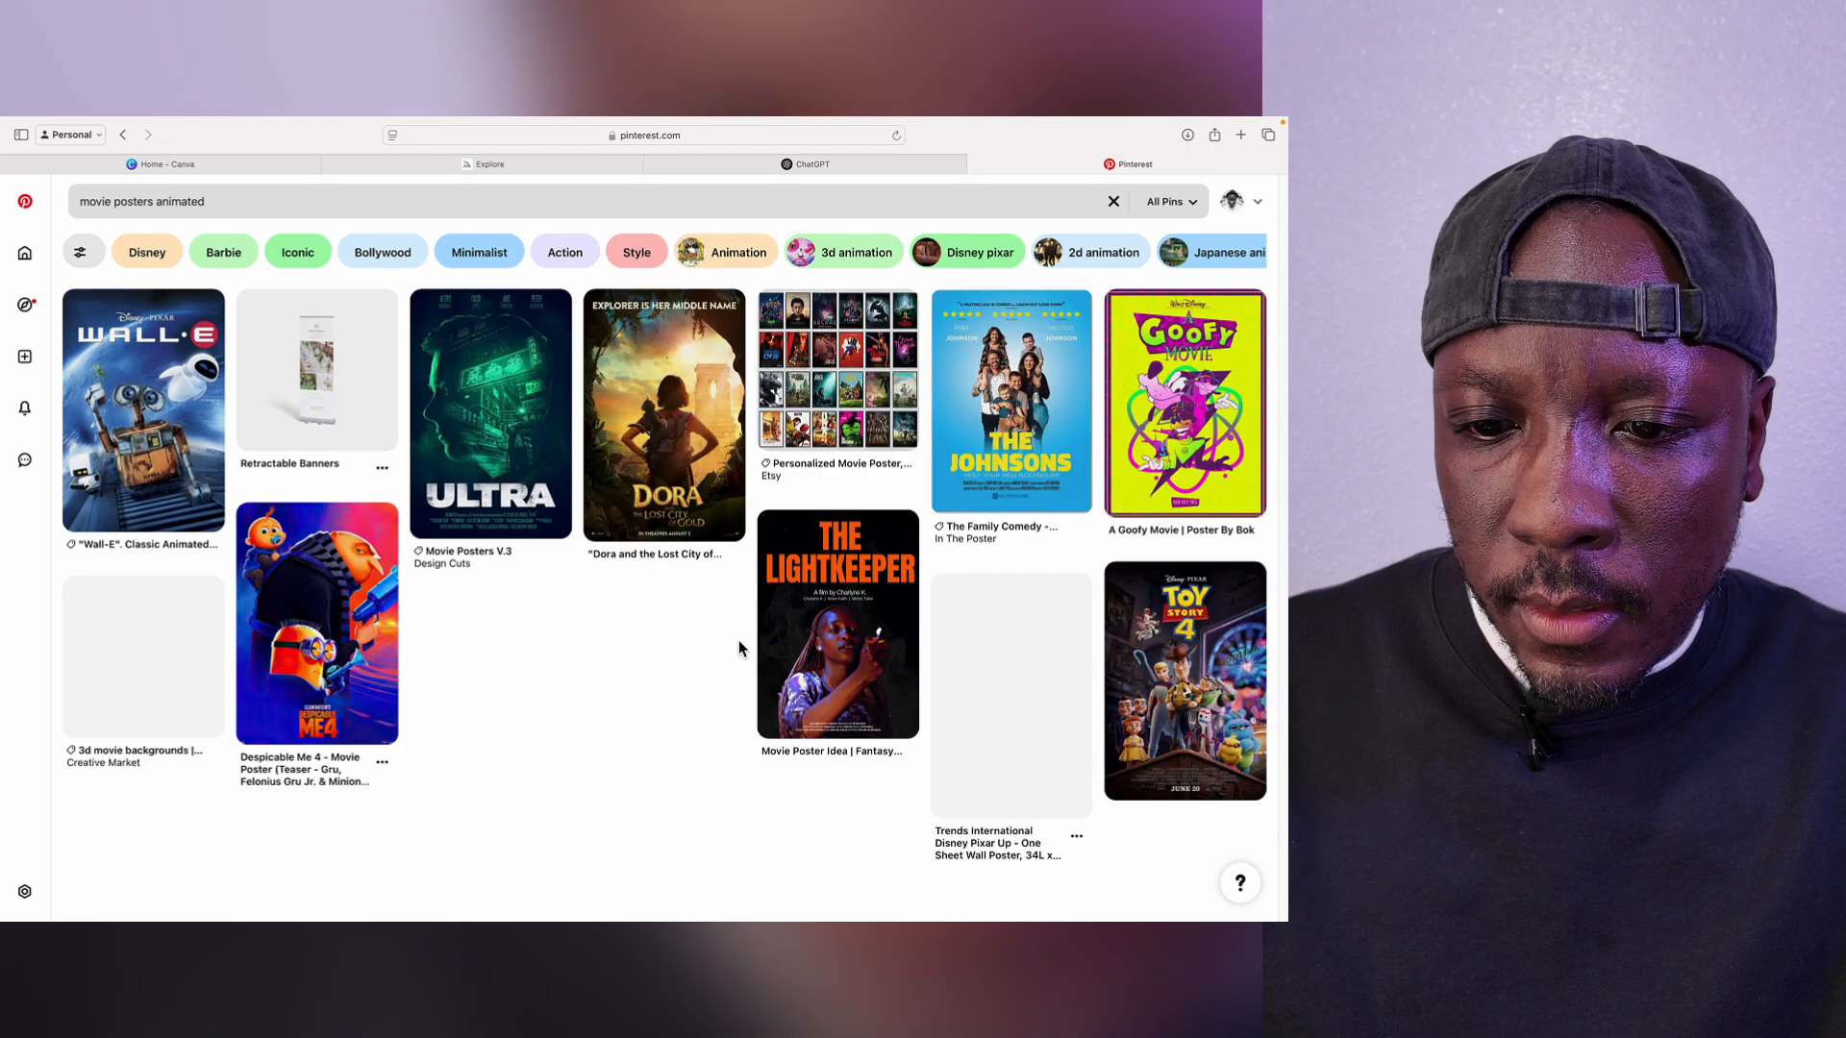
{"action": "scroll", "coordinate": [556, 692], "scroll_direction": "down", "scroll_amount": 3}
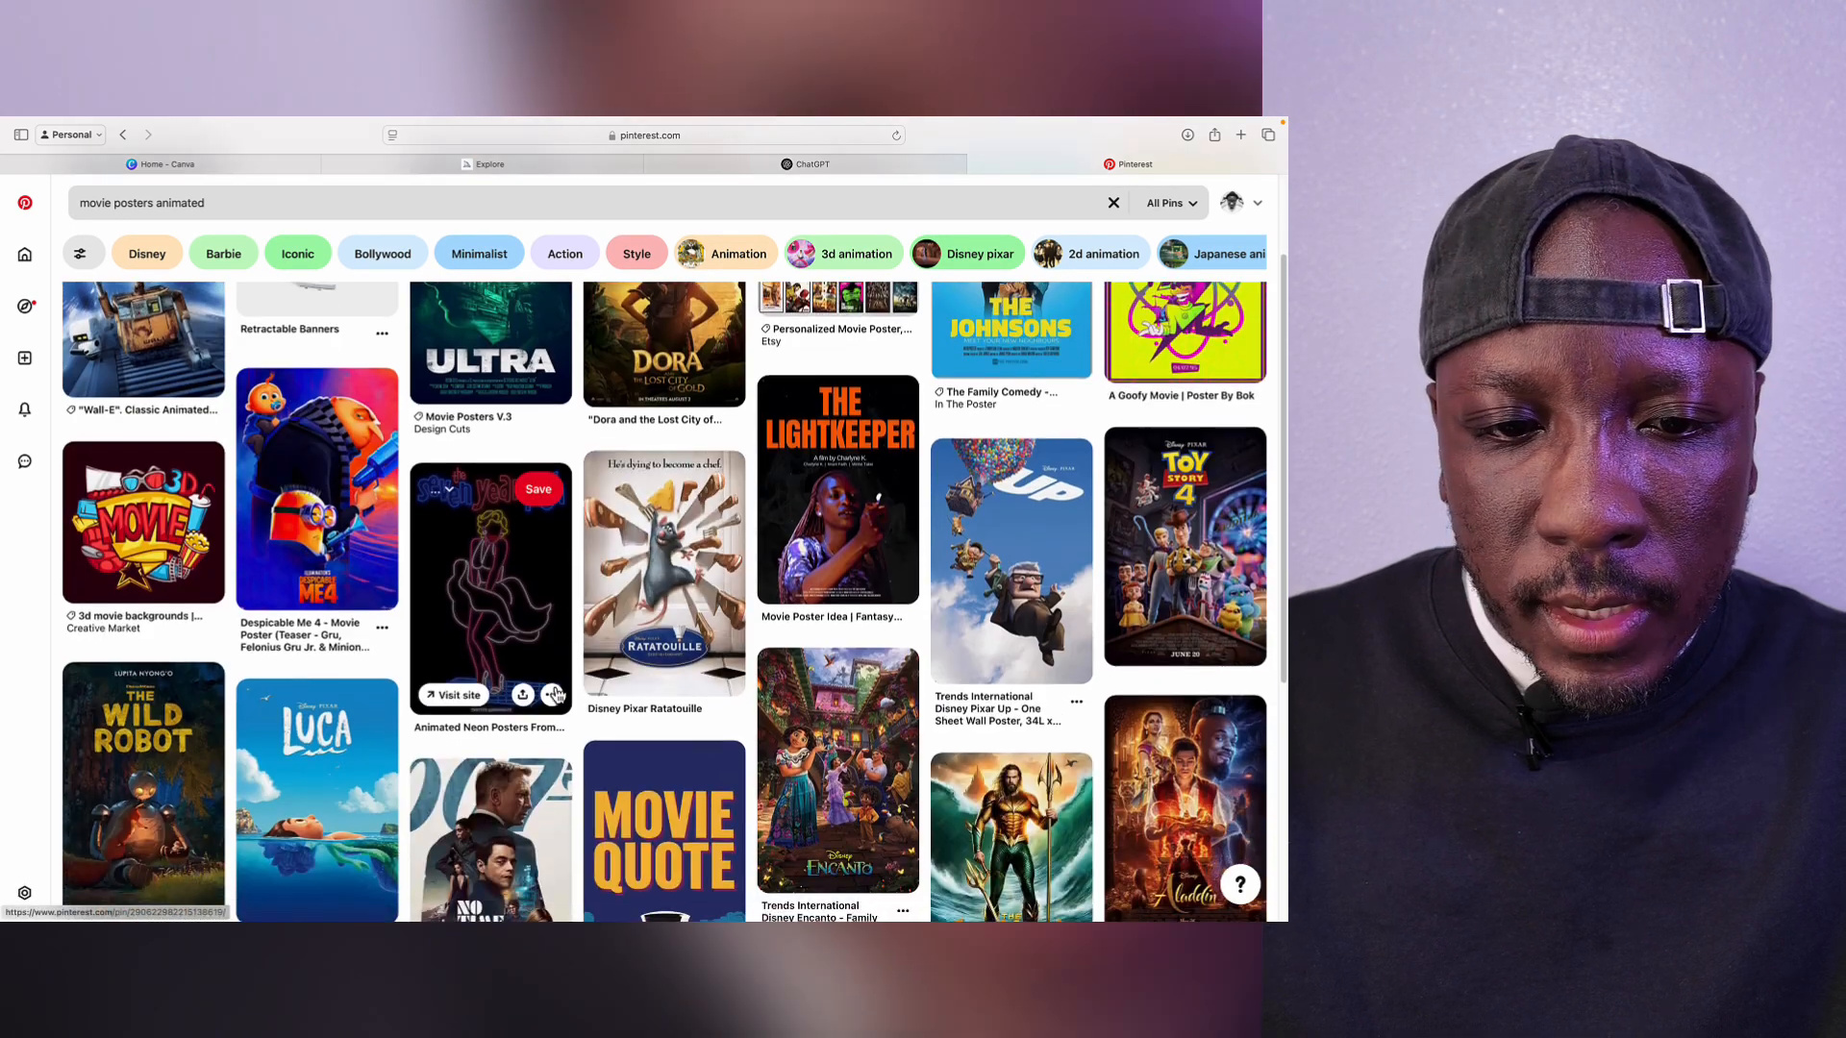
{"action": "scroll", "coordinate": [555, 692], "scroll_direction": "up", "scroll_amount": 1}
{"action": "scroll", "coordinate": [555, 692], "scroll_direction": "down", "scroll_amount": 5}
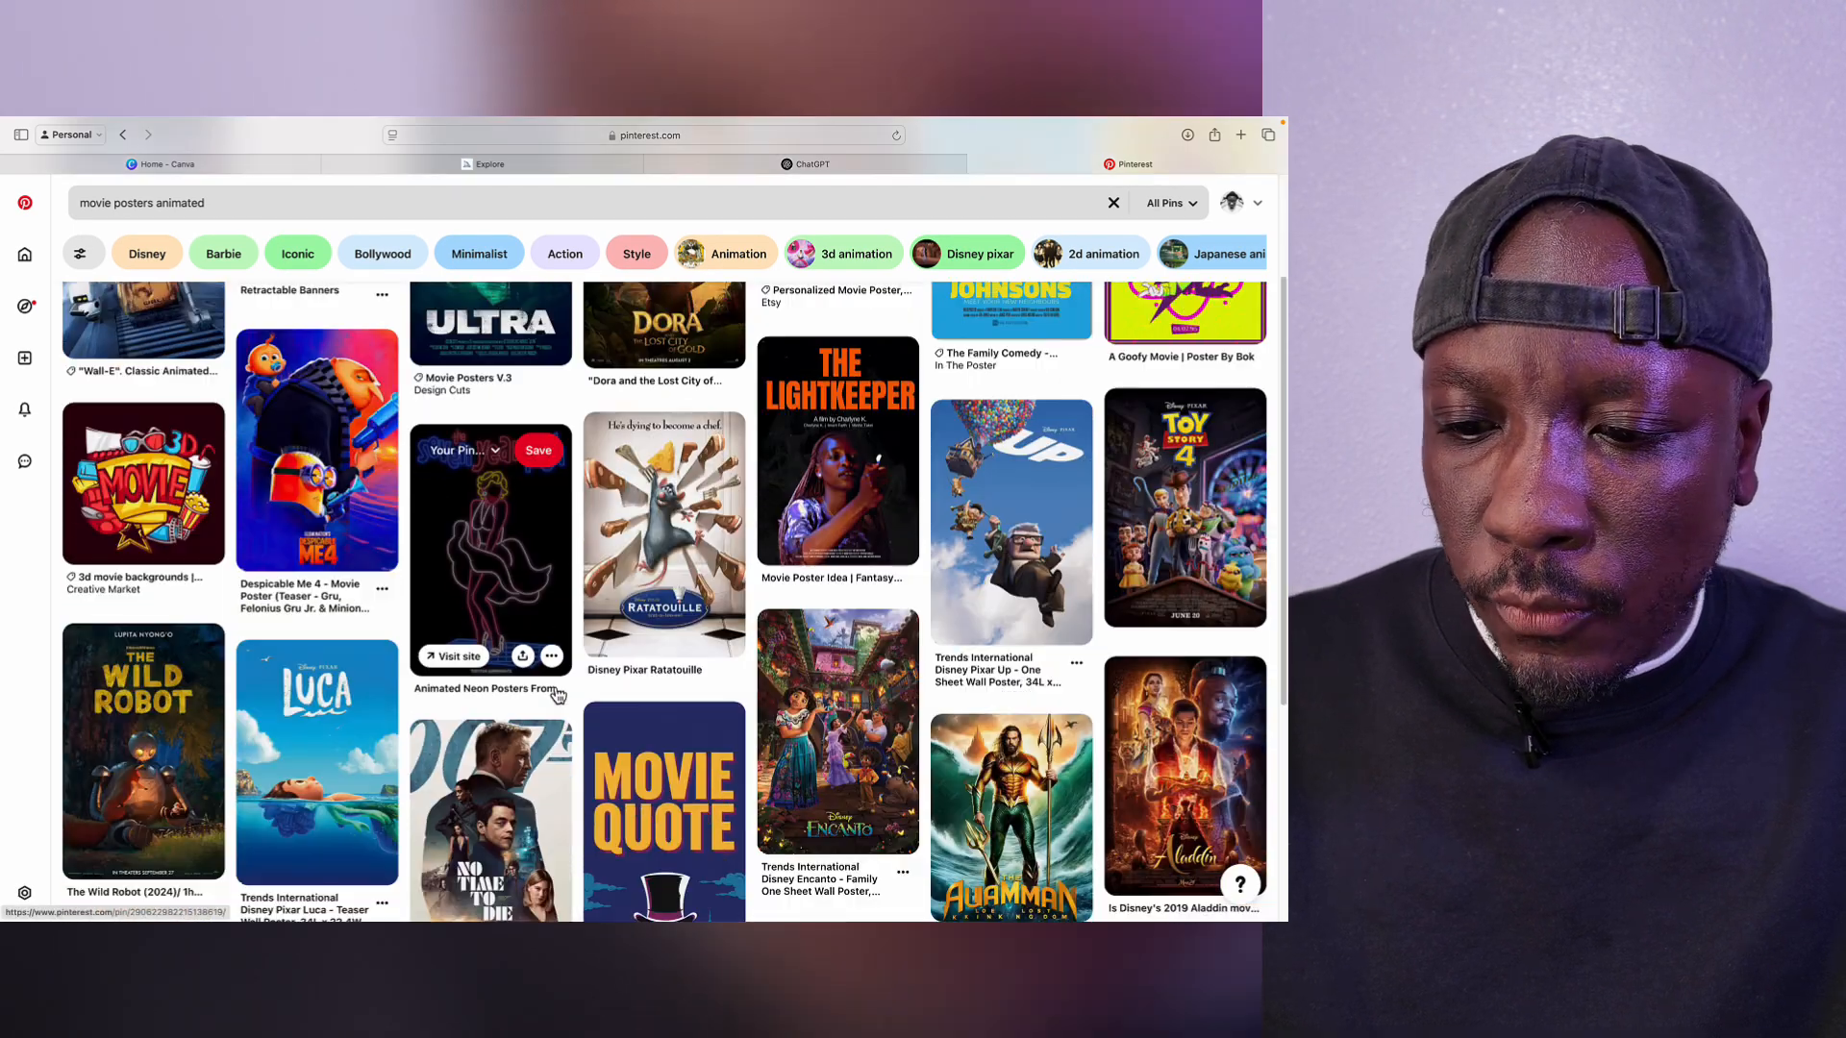
{"action": "scroll", "coordinate": [558, 694], "scroll_direction": "down", "scroll_amount": 4}
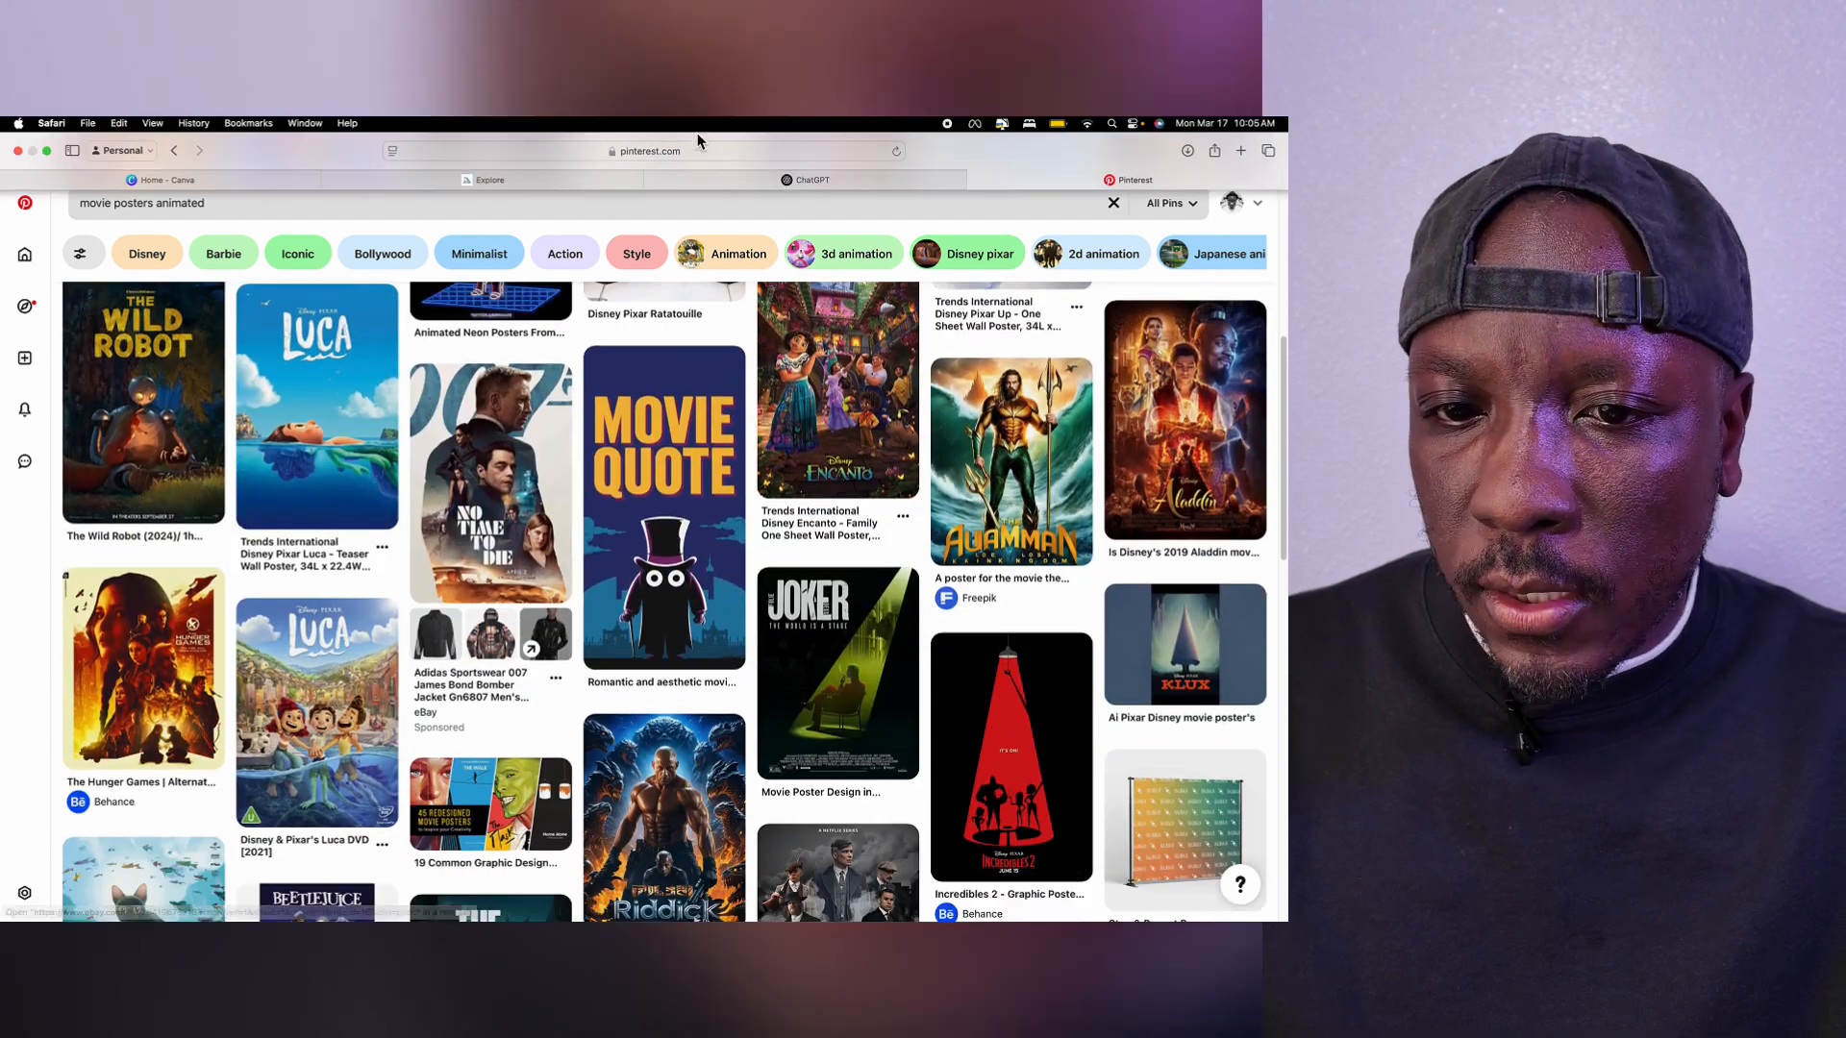
Step: Return to ChatGPT and read through the 10 Pixar-style character prompt variations
{"action": "left_click", "coordinate": [709, 181]}
{"action": "scroll", "coordinate": [522, 736], "scroll_direction": "down", "scroll_amount": 3}
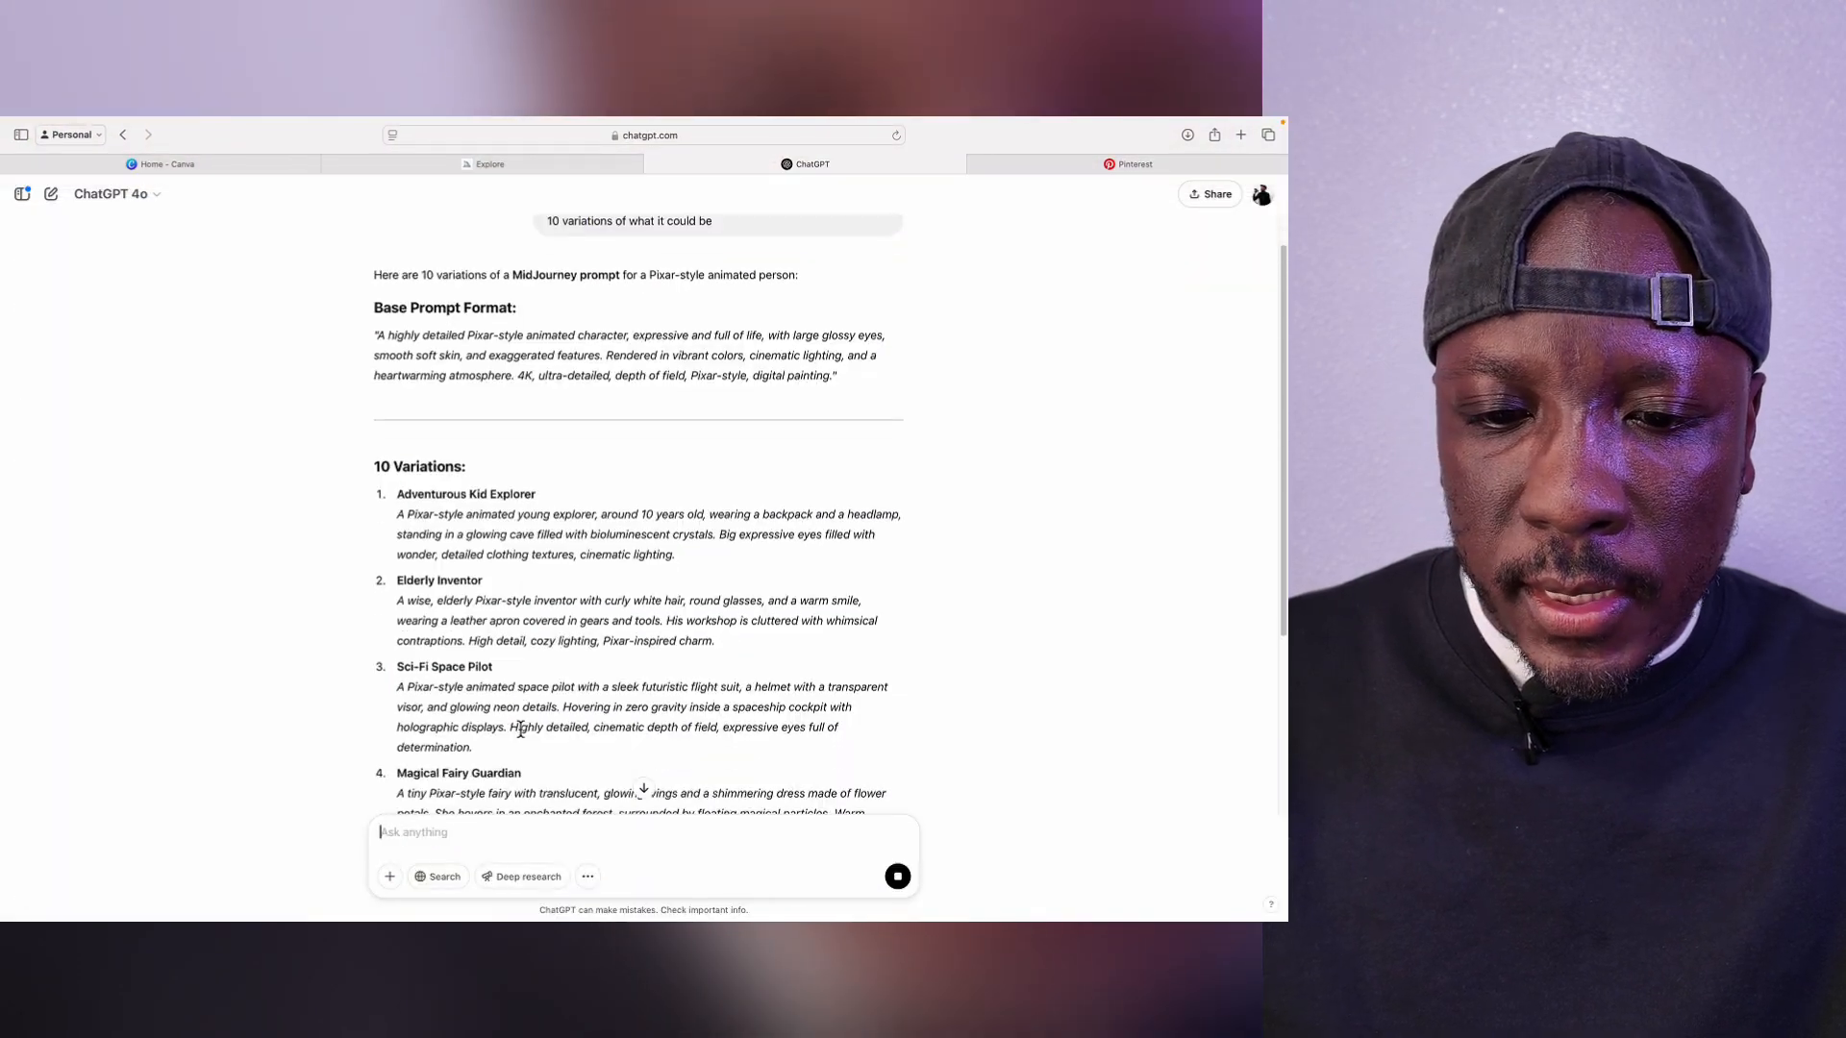
{"action": "scroll", "coordinate": [522, 735], "scroll_direction": "down", "scroll_amount": 1}
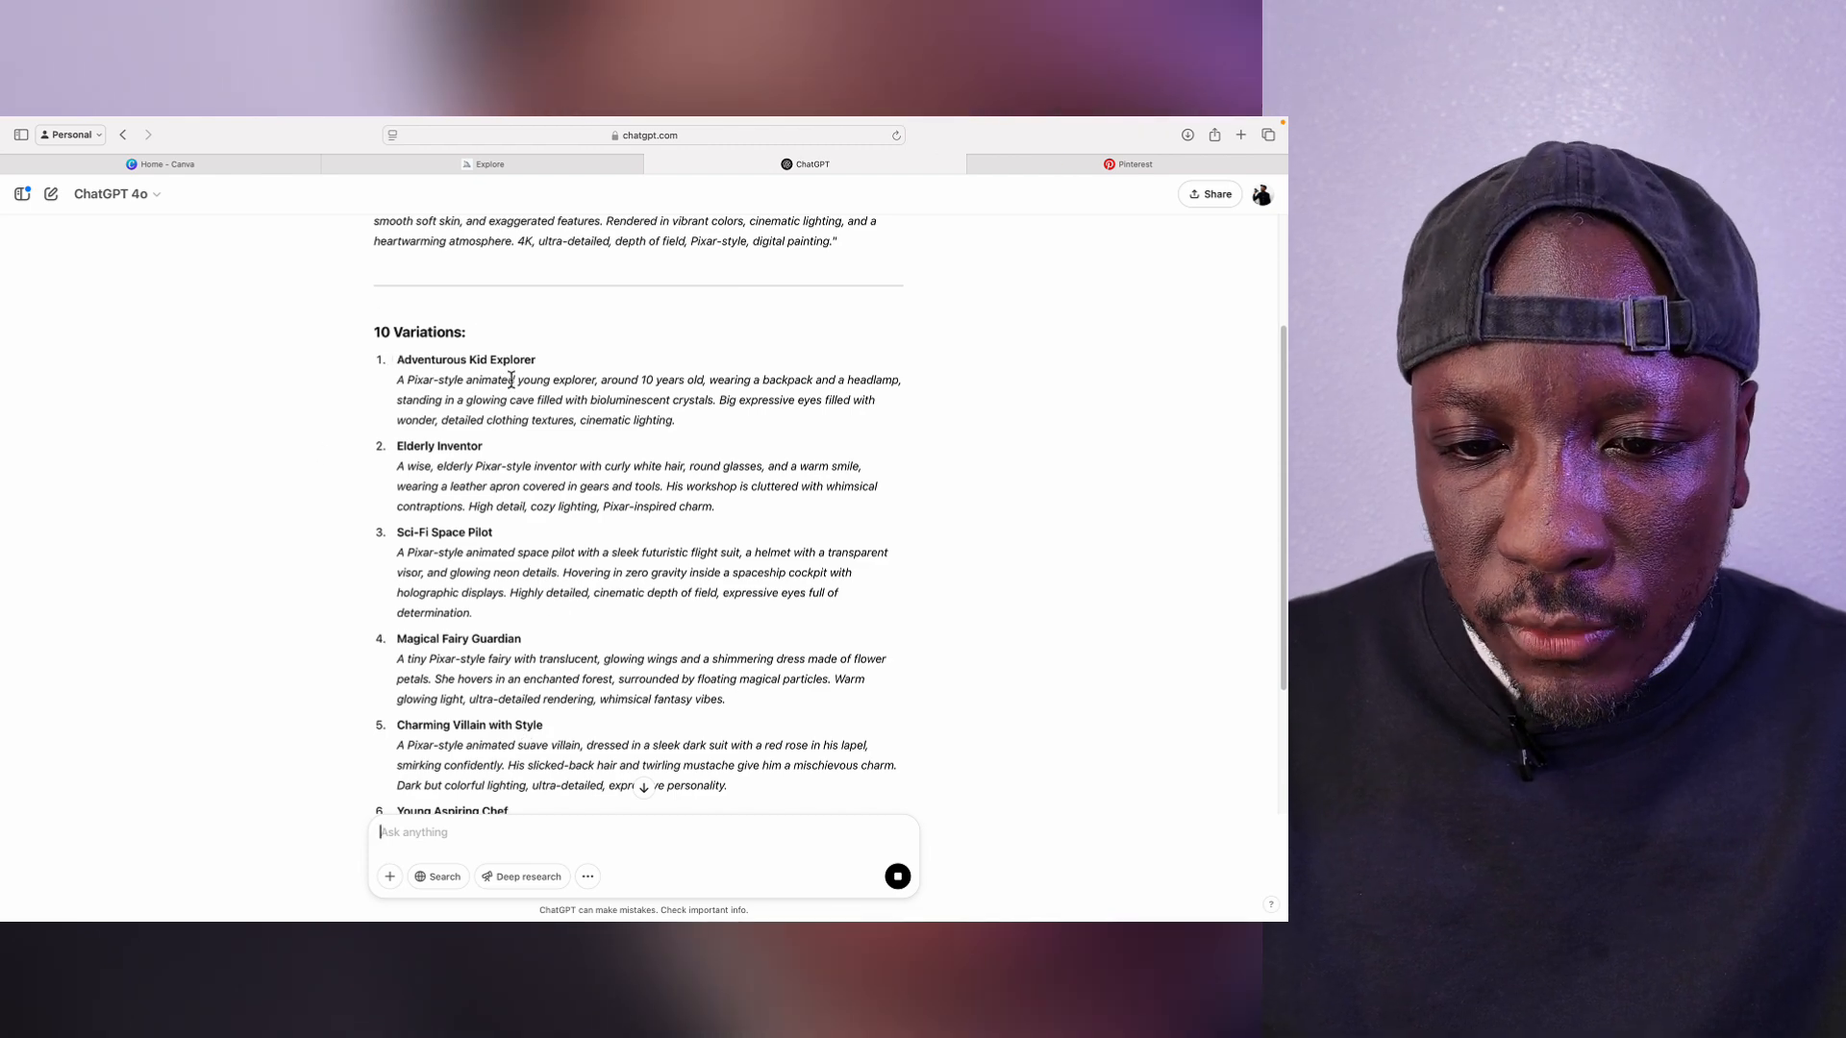
{"action": "scroll", "coordinate": [499, 442], "scroll_direction": "down", "scroll_amount": 1}
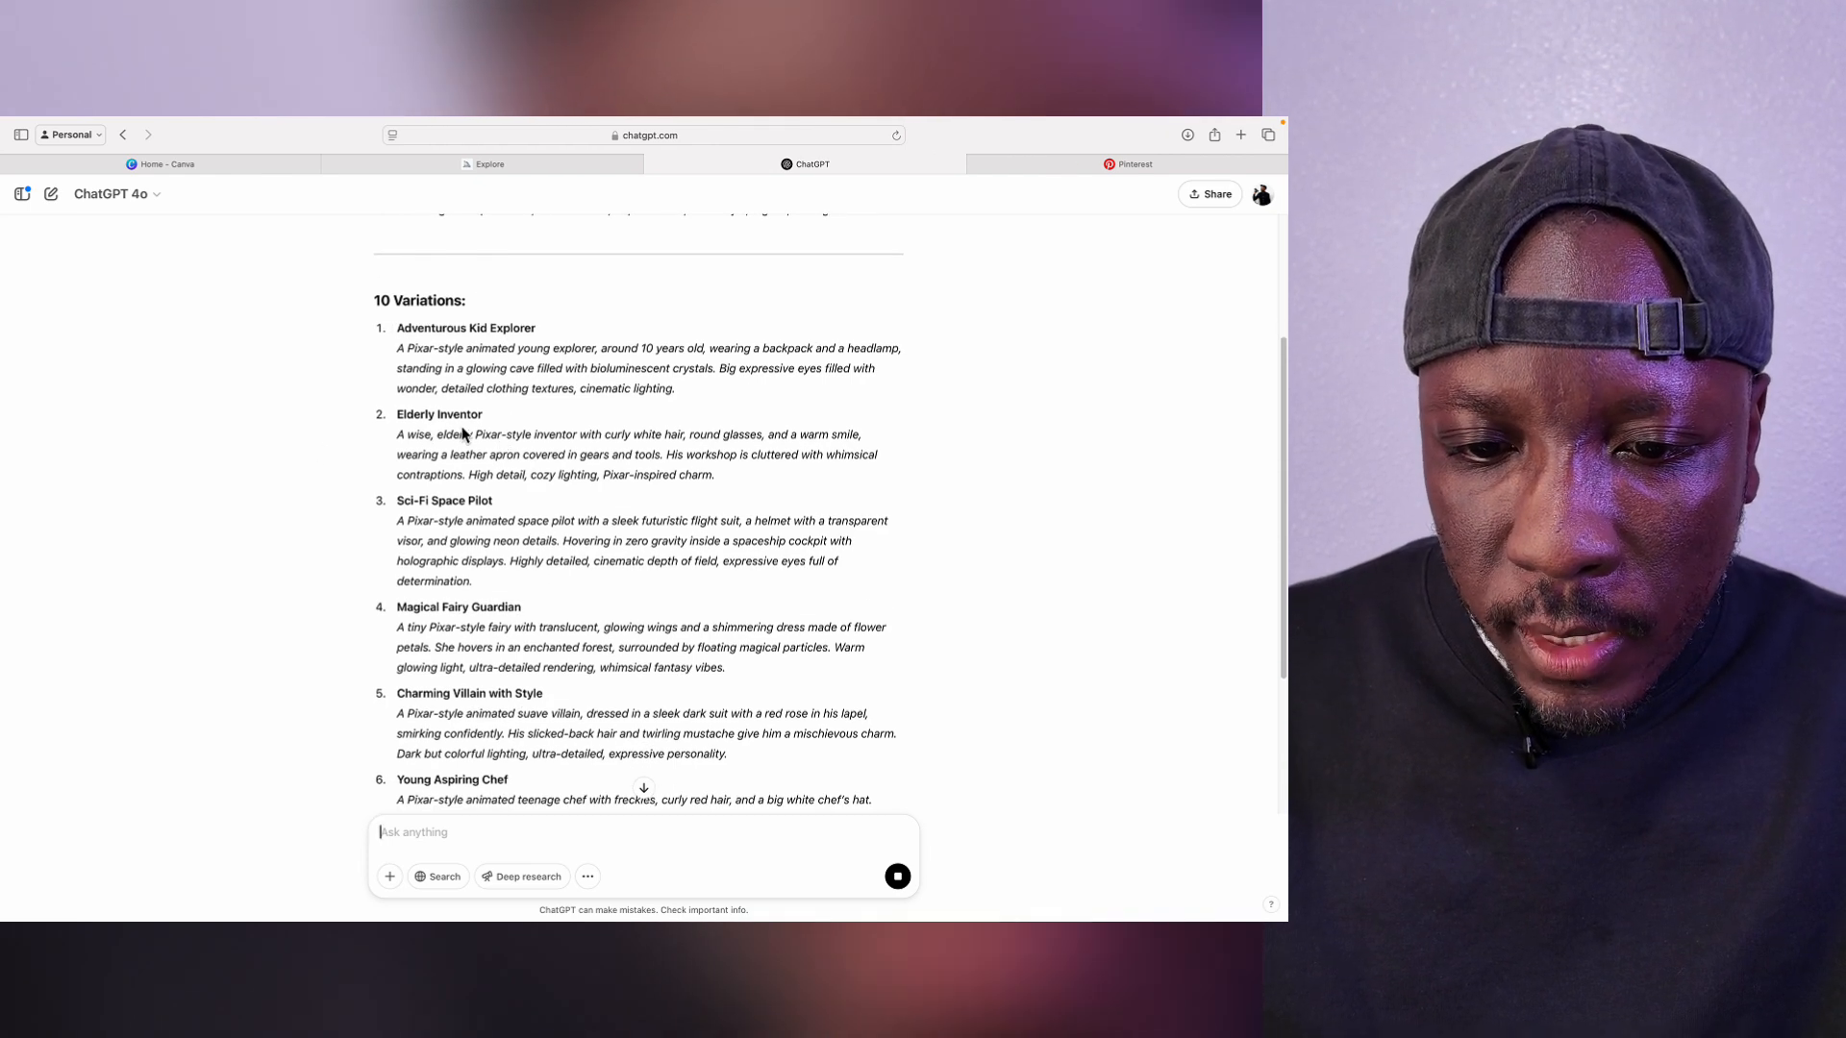
{"action": "scroll", "coordinate": [460, 589], "scroll_direction": "down", "scroll_amount": 1}
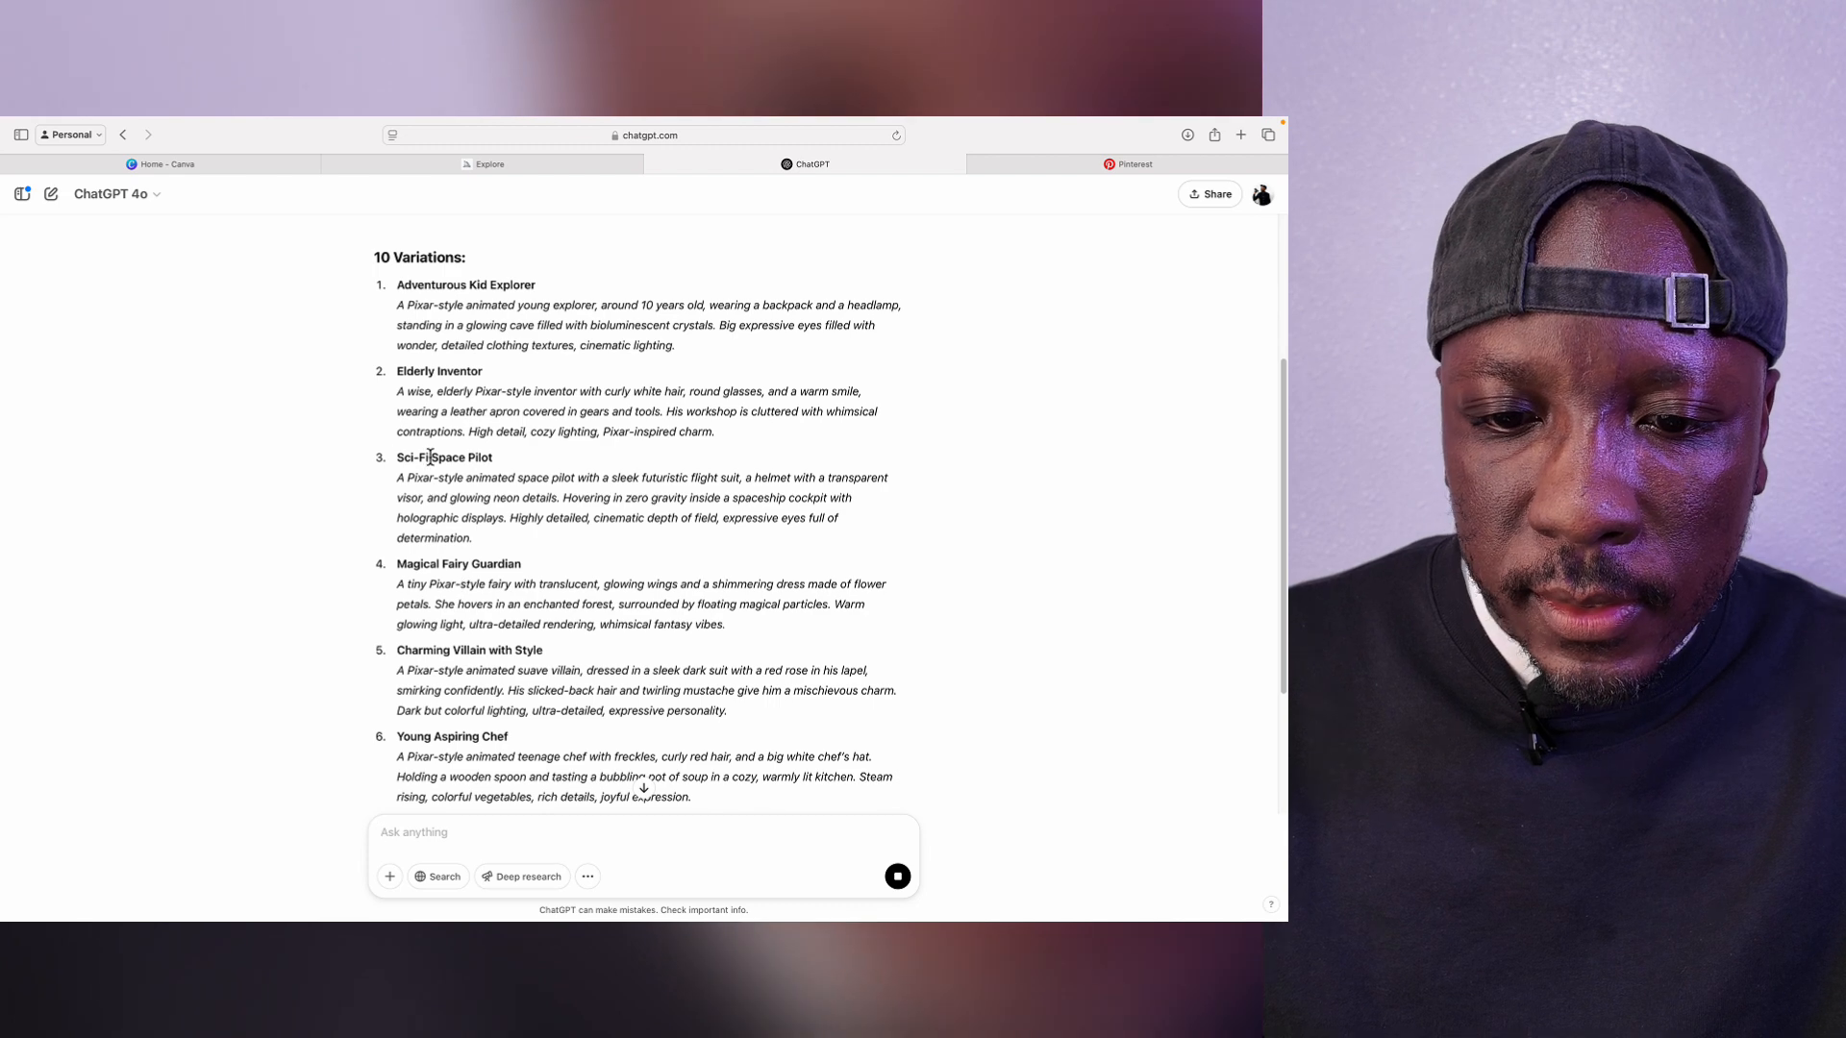
{"action": "scroll", "coordinate": [477, 590], "scroll_direction": "down", "scroll_amount": 1}
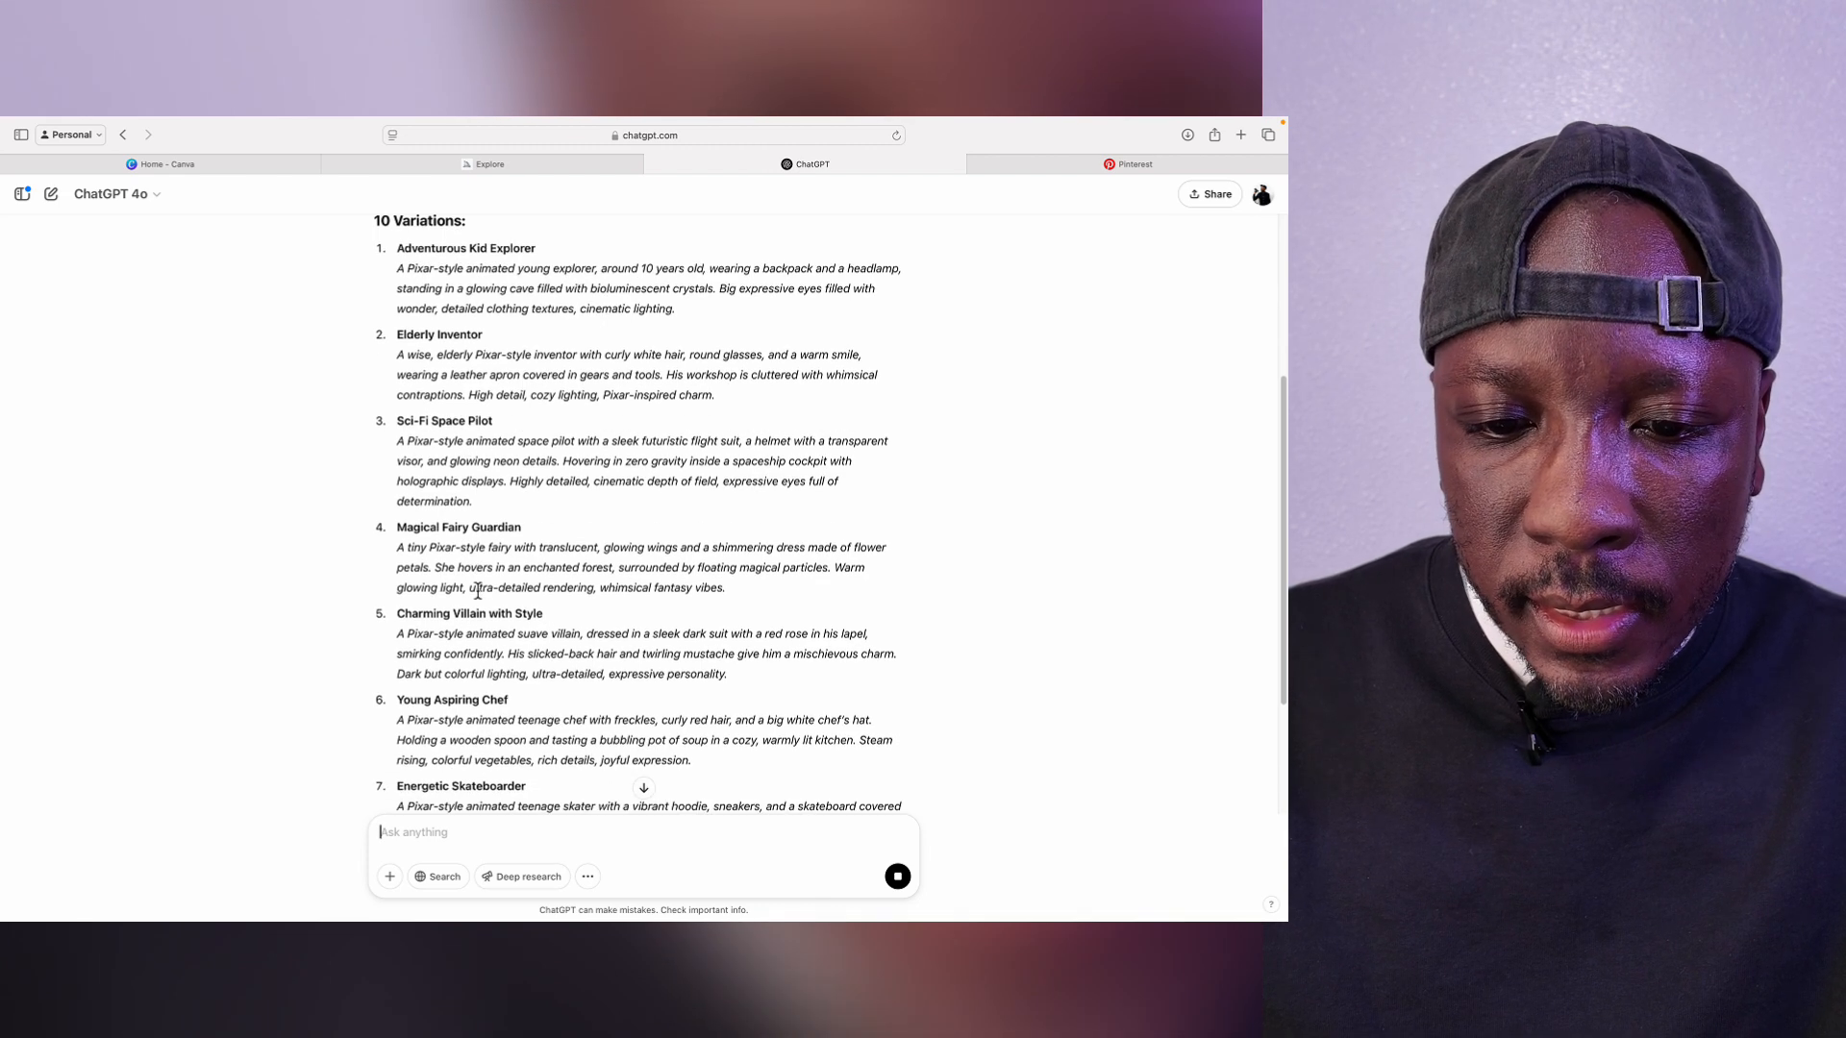
{"action": "scroll", "coordinate": [502, 667], "scroll_direction": "down", "scroll_amount": 1}
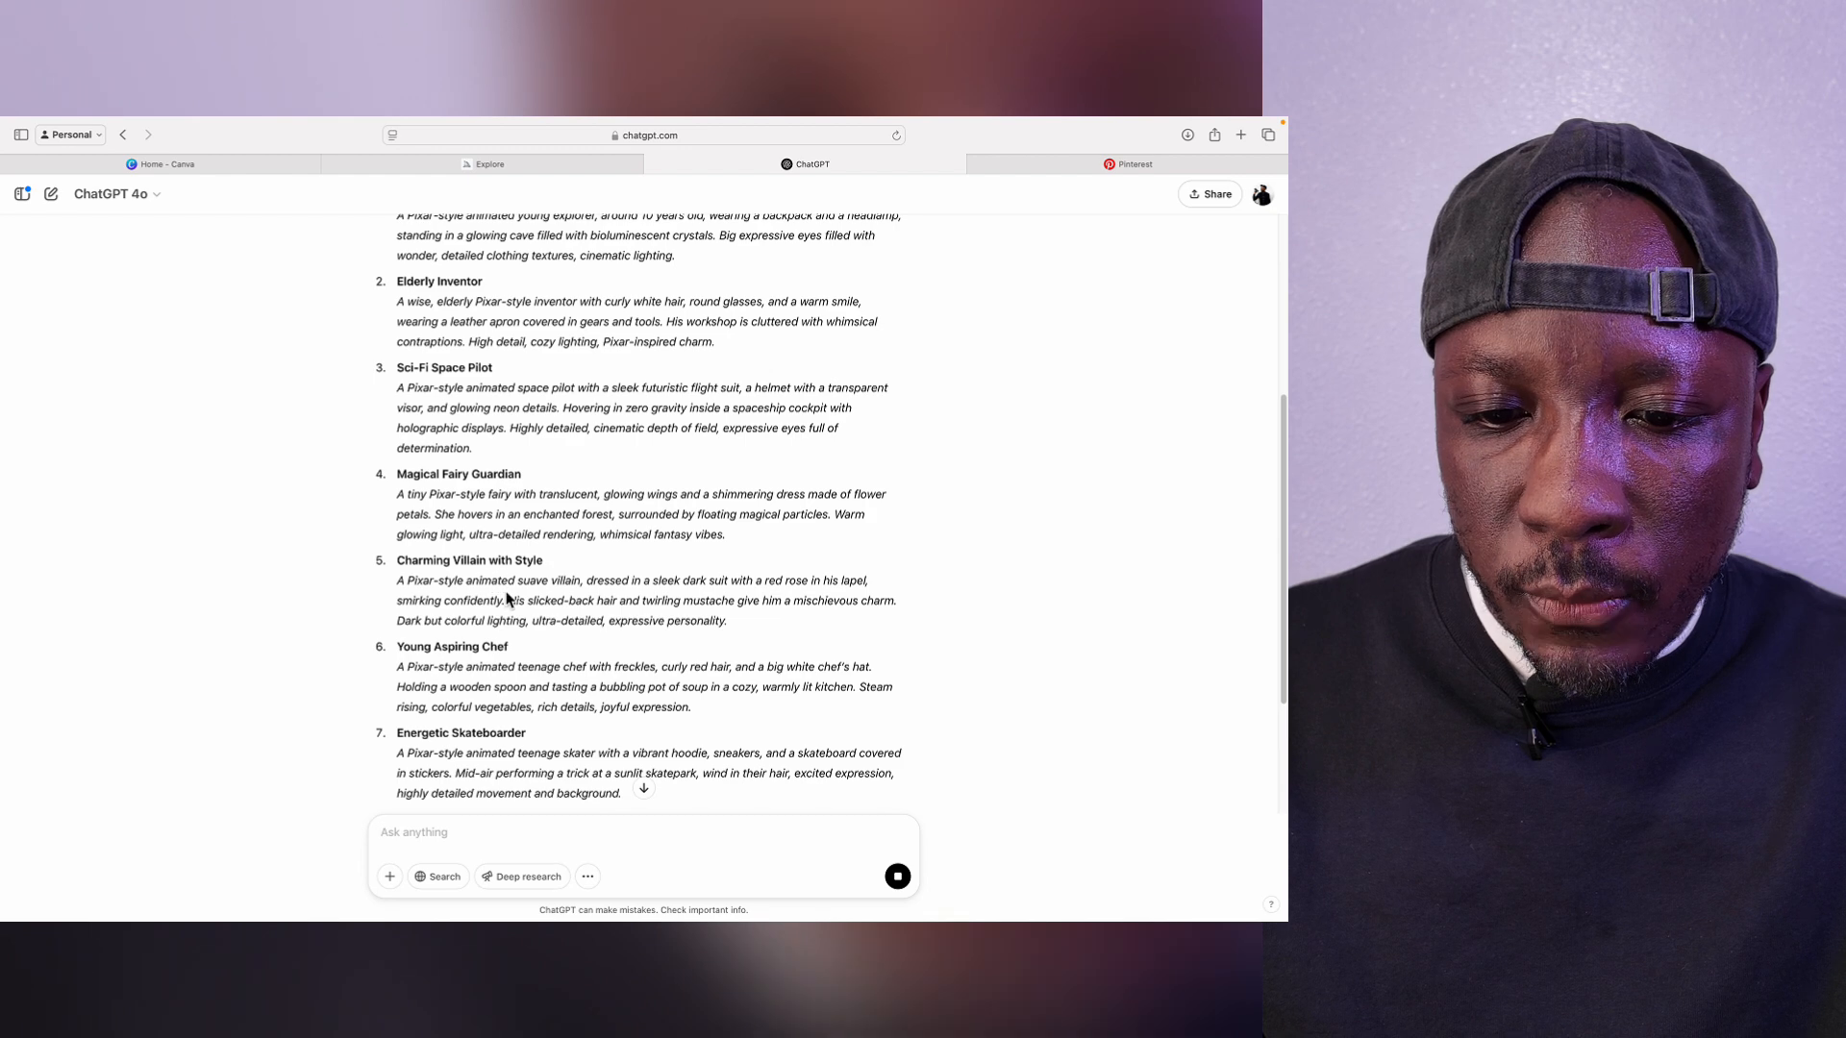
{"action": "scroll", "coordinate": [534, 631], "scroll_direction": "down", "scroll_amount": 5}
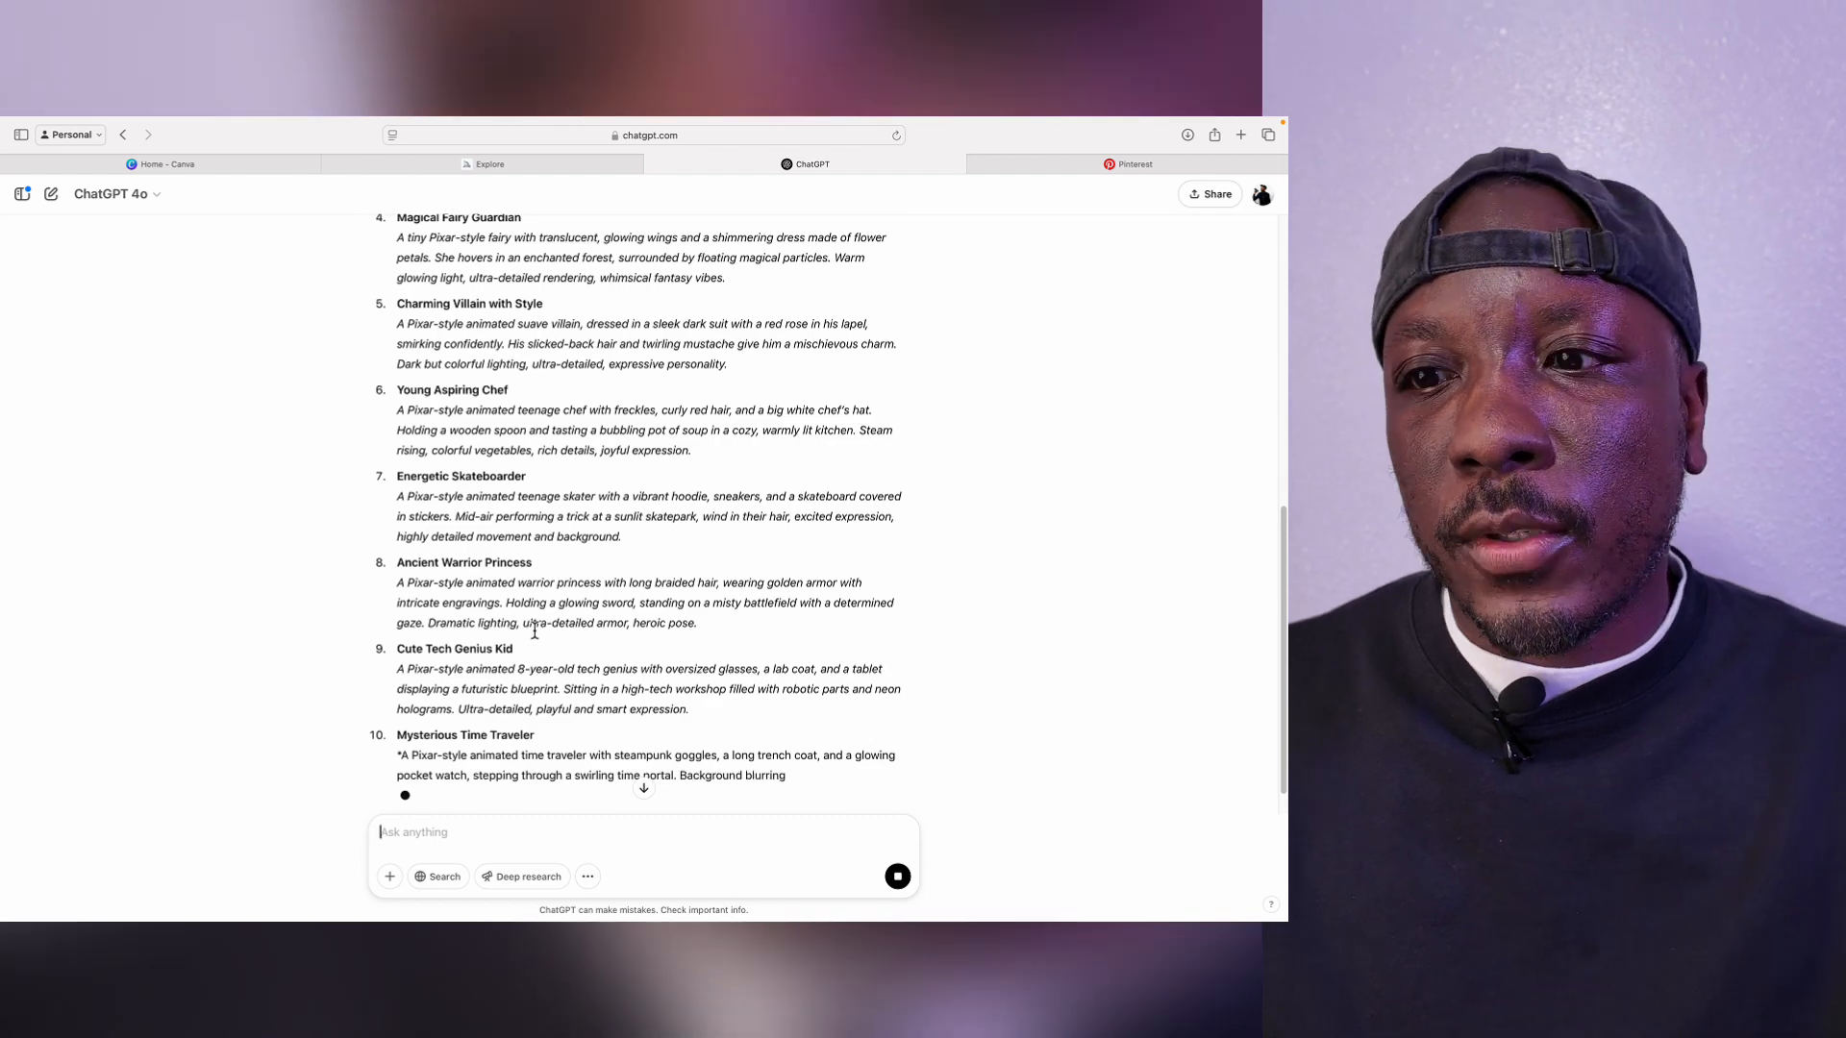
{"action": "scroll", "coordinate": [534, 630], "scroll_direction": "up", "scroll_amount": 5}
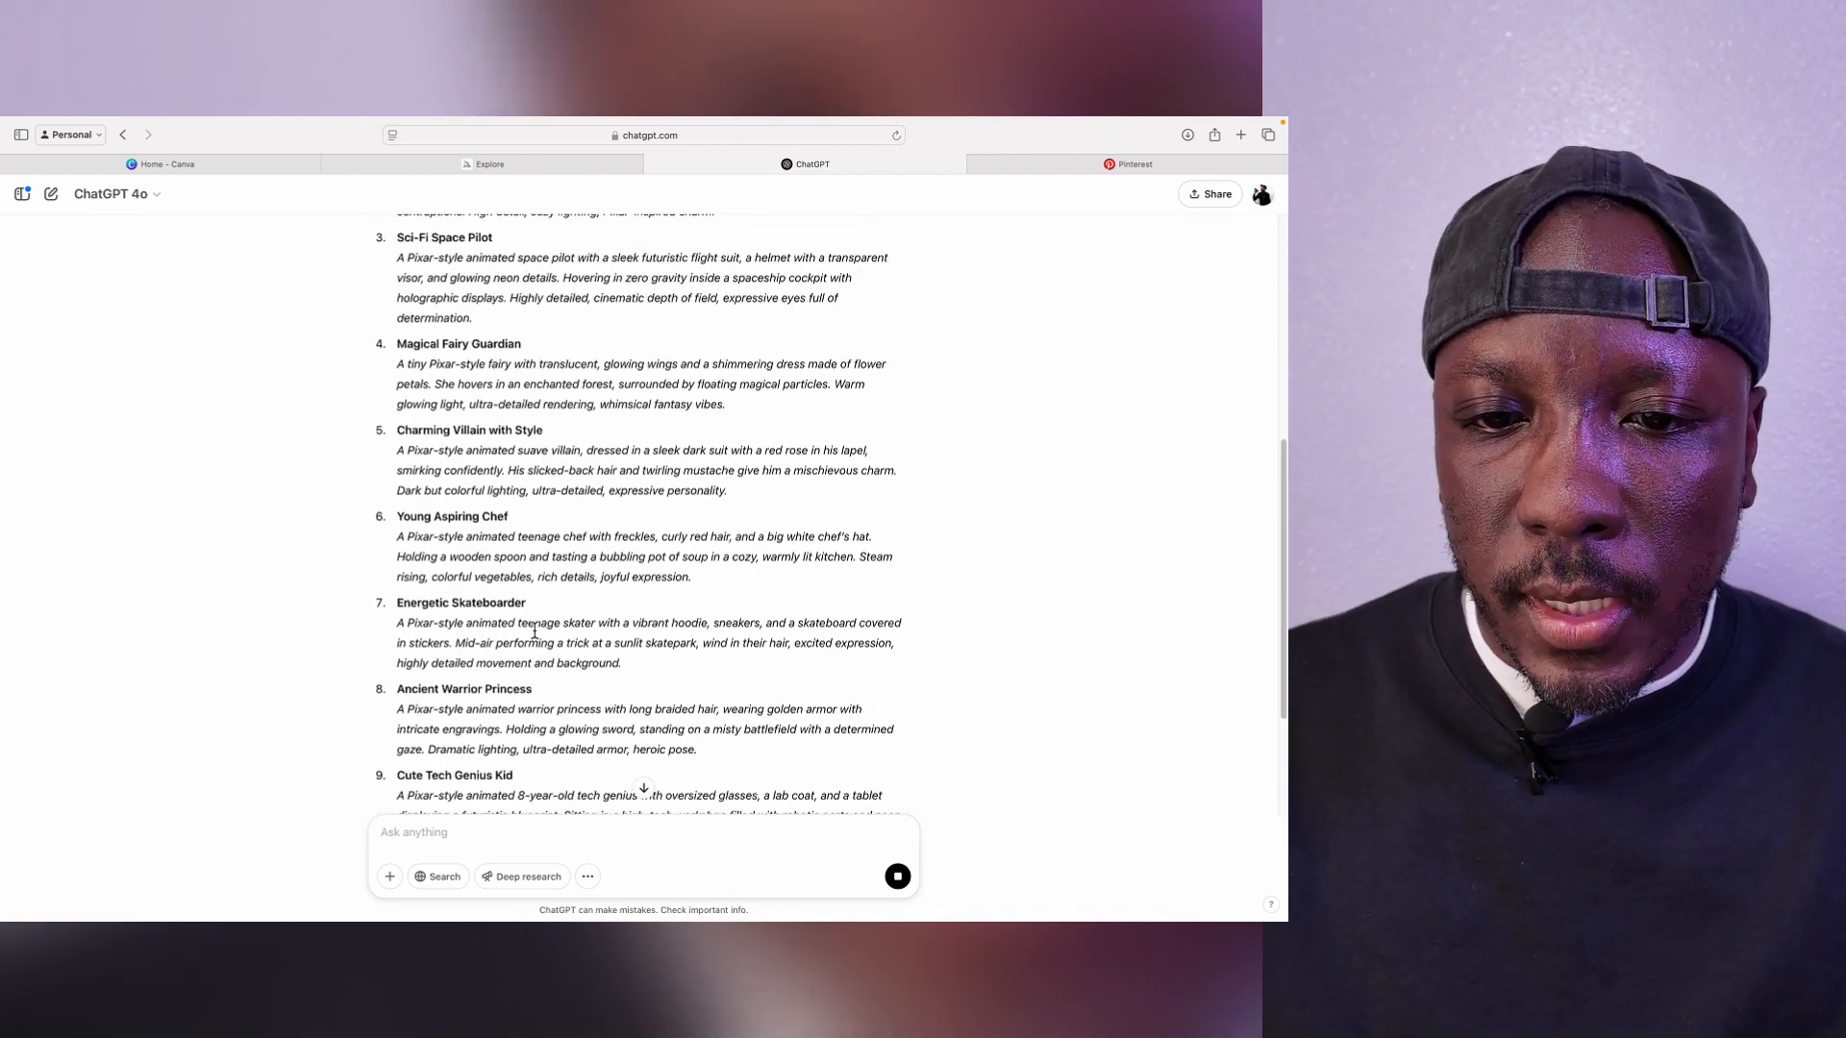
{"action": "scroll", "coordinate": [534, 630], "scroll_direction": "up", "scroll_amount": 1}
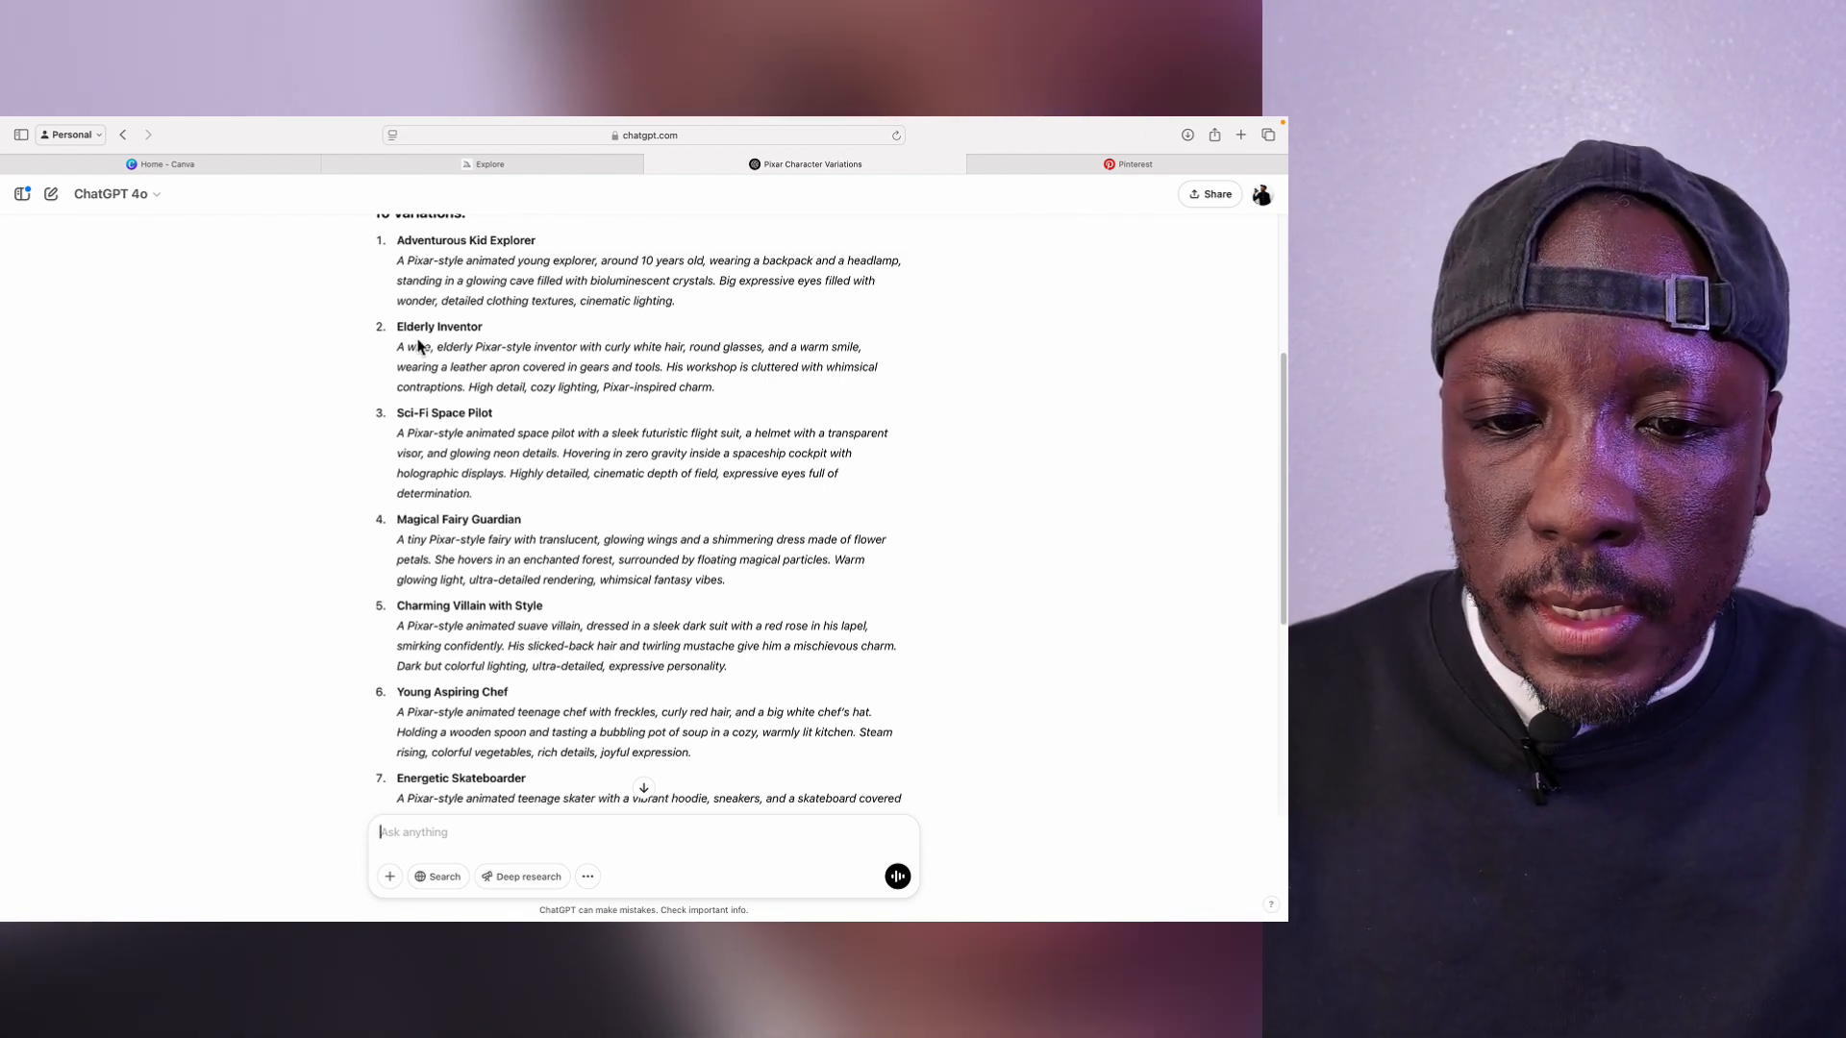
Step: Copy the full text of the Elderly Inventor prompt, variation 2
{"action": "left_click_drag", "start_coordinate": [400, 347], "coordinate": [618, 366]}
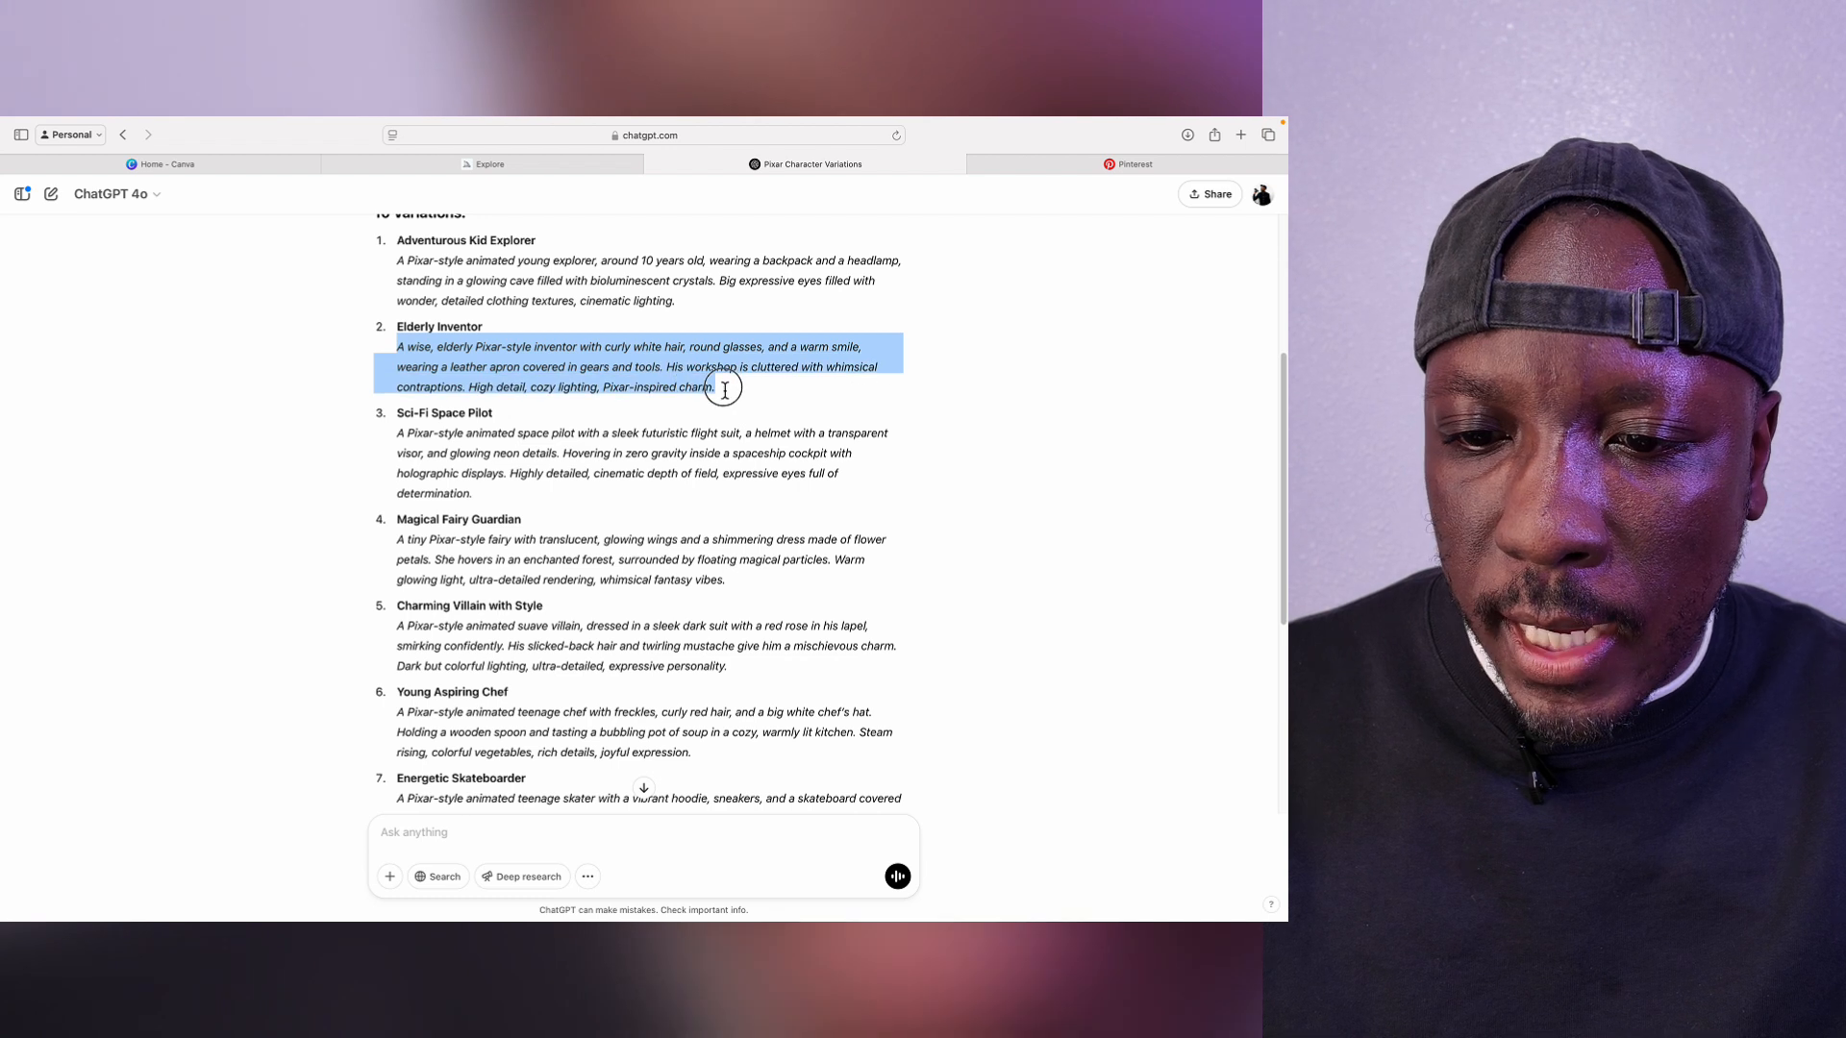
{"action": "left_click", "coordinate": [679, 365]}
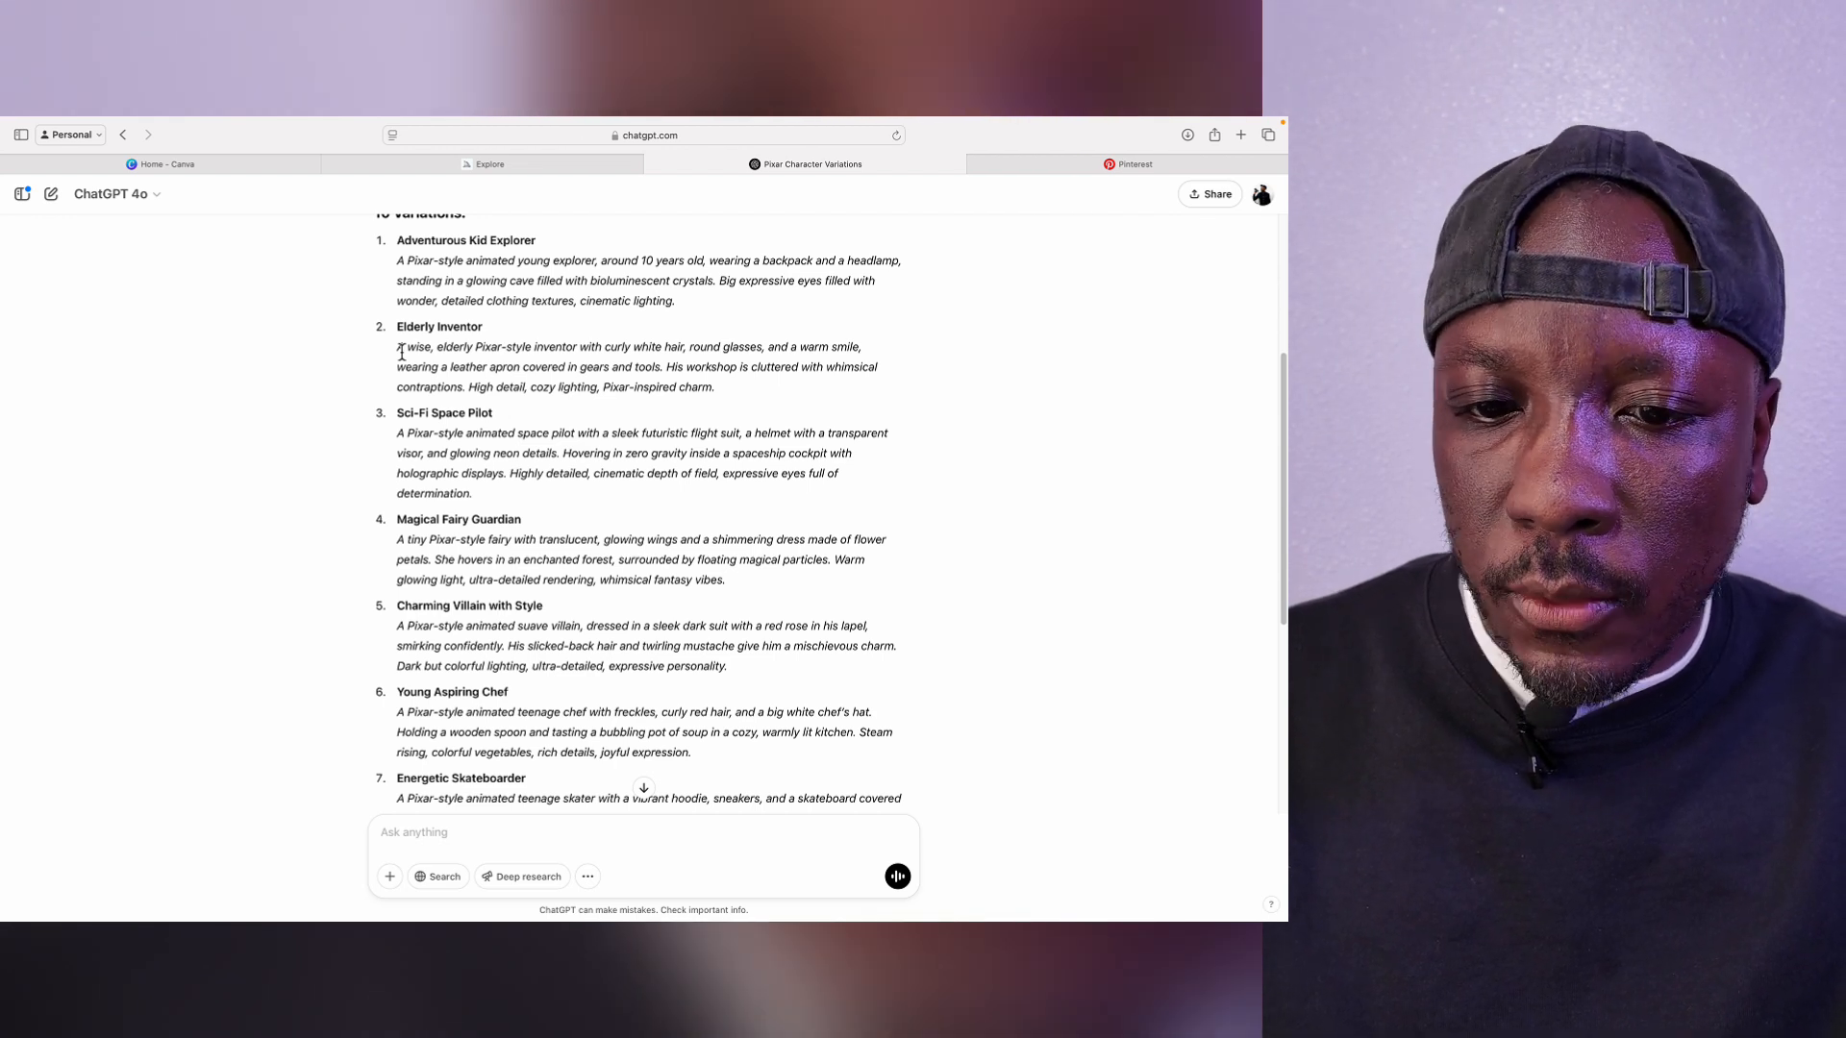
{"action": "left_click_drag", "start_coordinate": [400, 352], "coordinate": [723, 385]}
{"action": "key", "text": "super+c"}
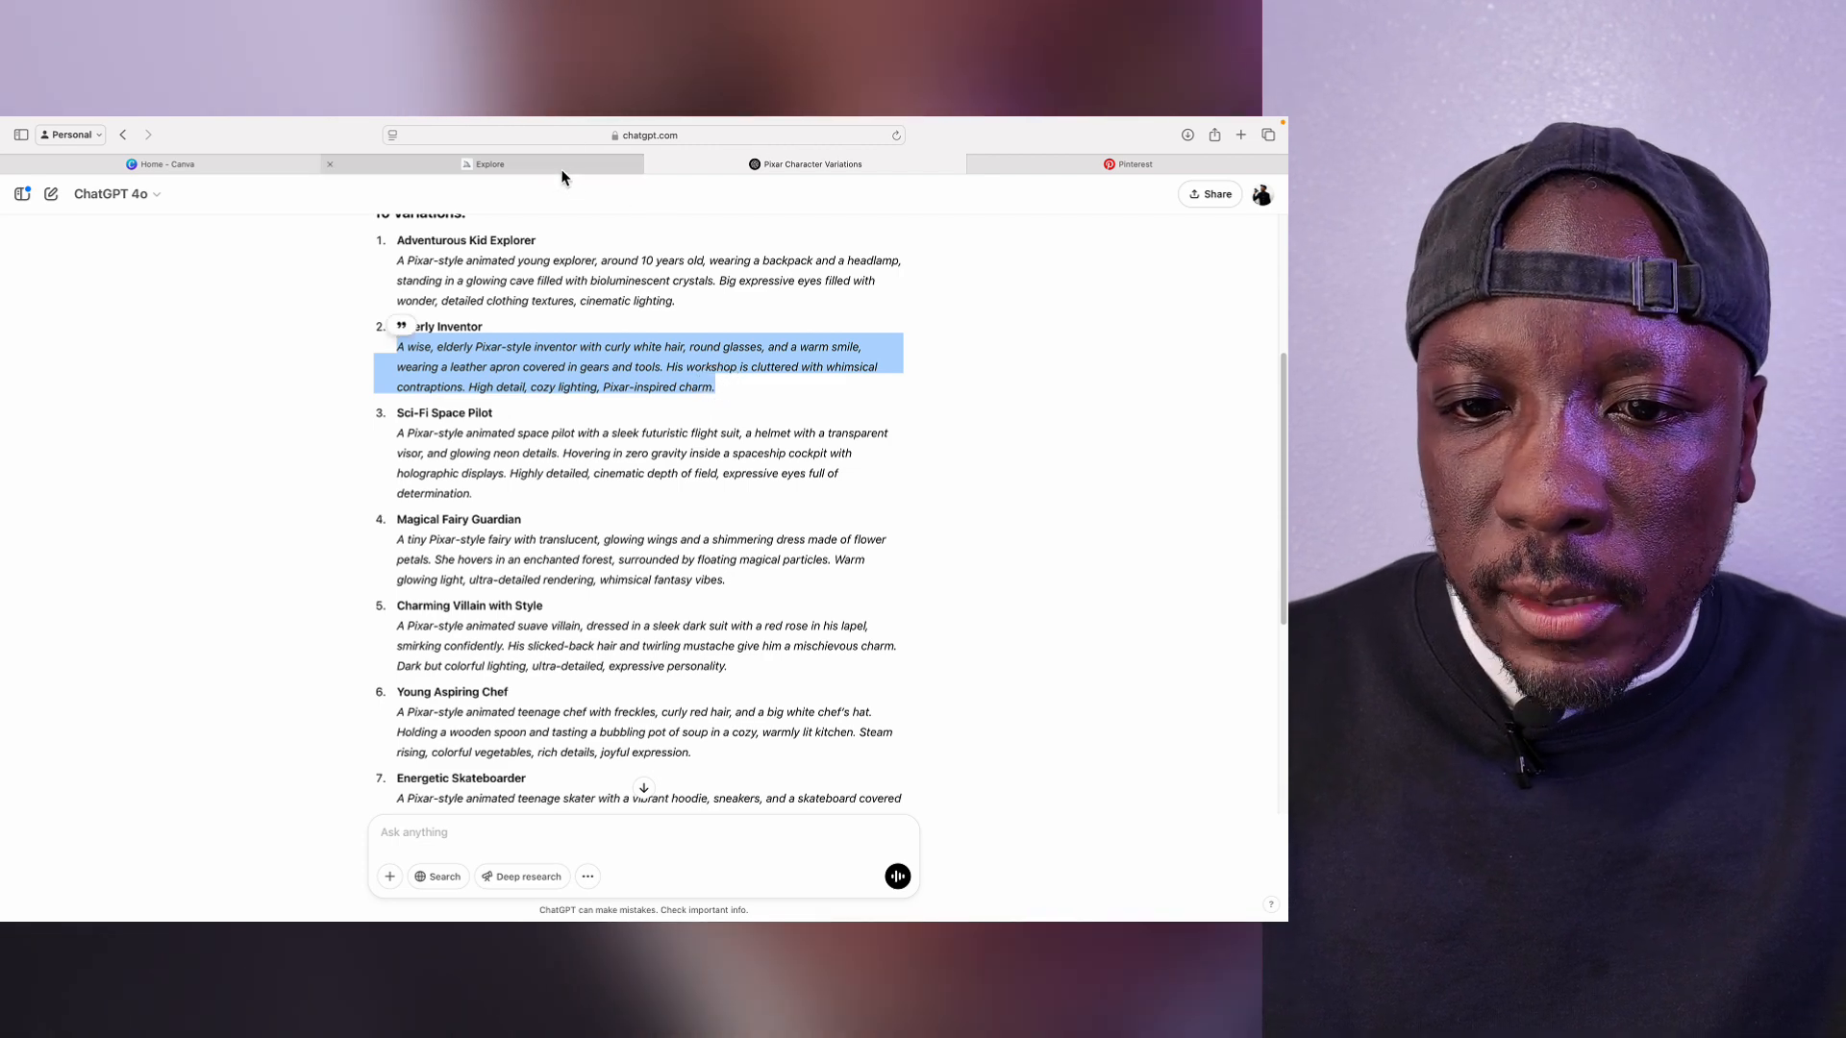
Step: Switch to Midjourney's Create page and paste the Elderly Inventor prompt as the image prompt
{"action": "left_click", "coordinate": [562, 177]}
{"action": "left_click", "coordinate": [70, 288]}
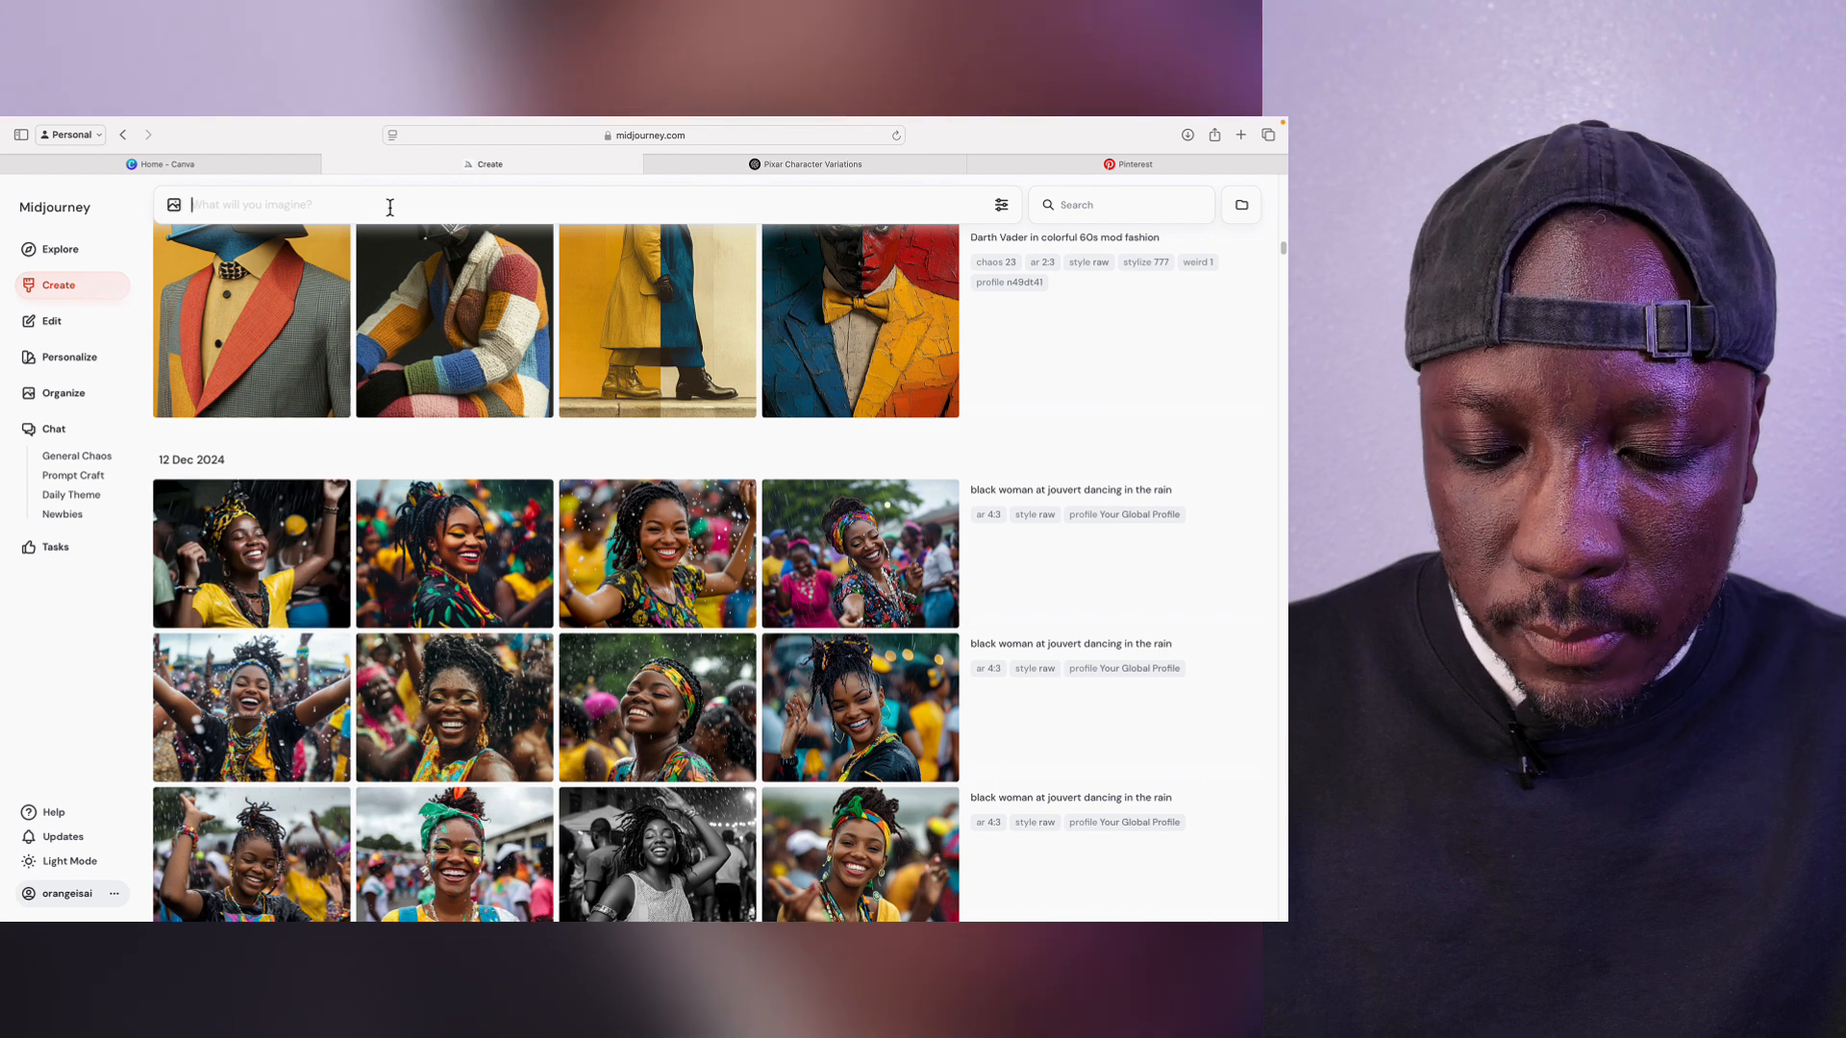
{"action": "key", "text": "super+v"}
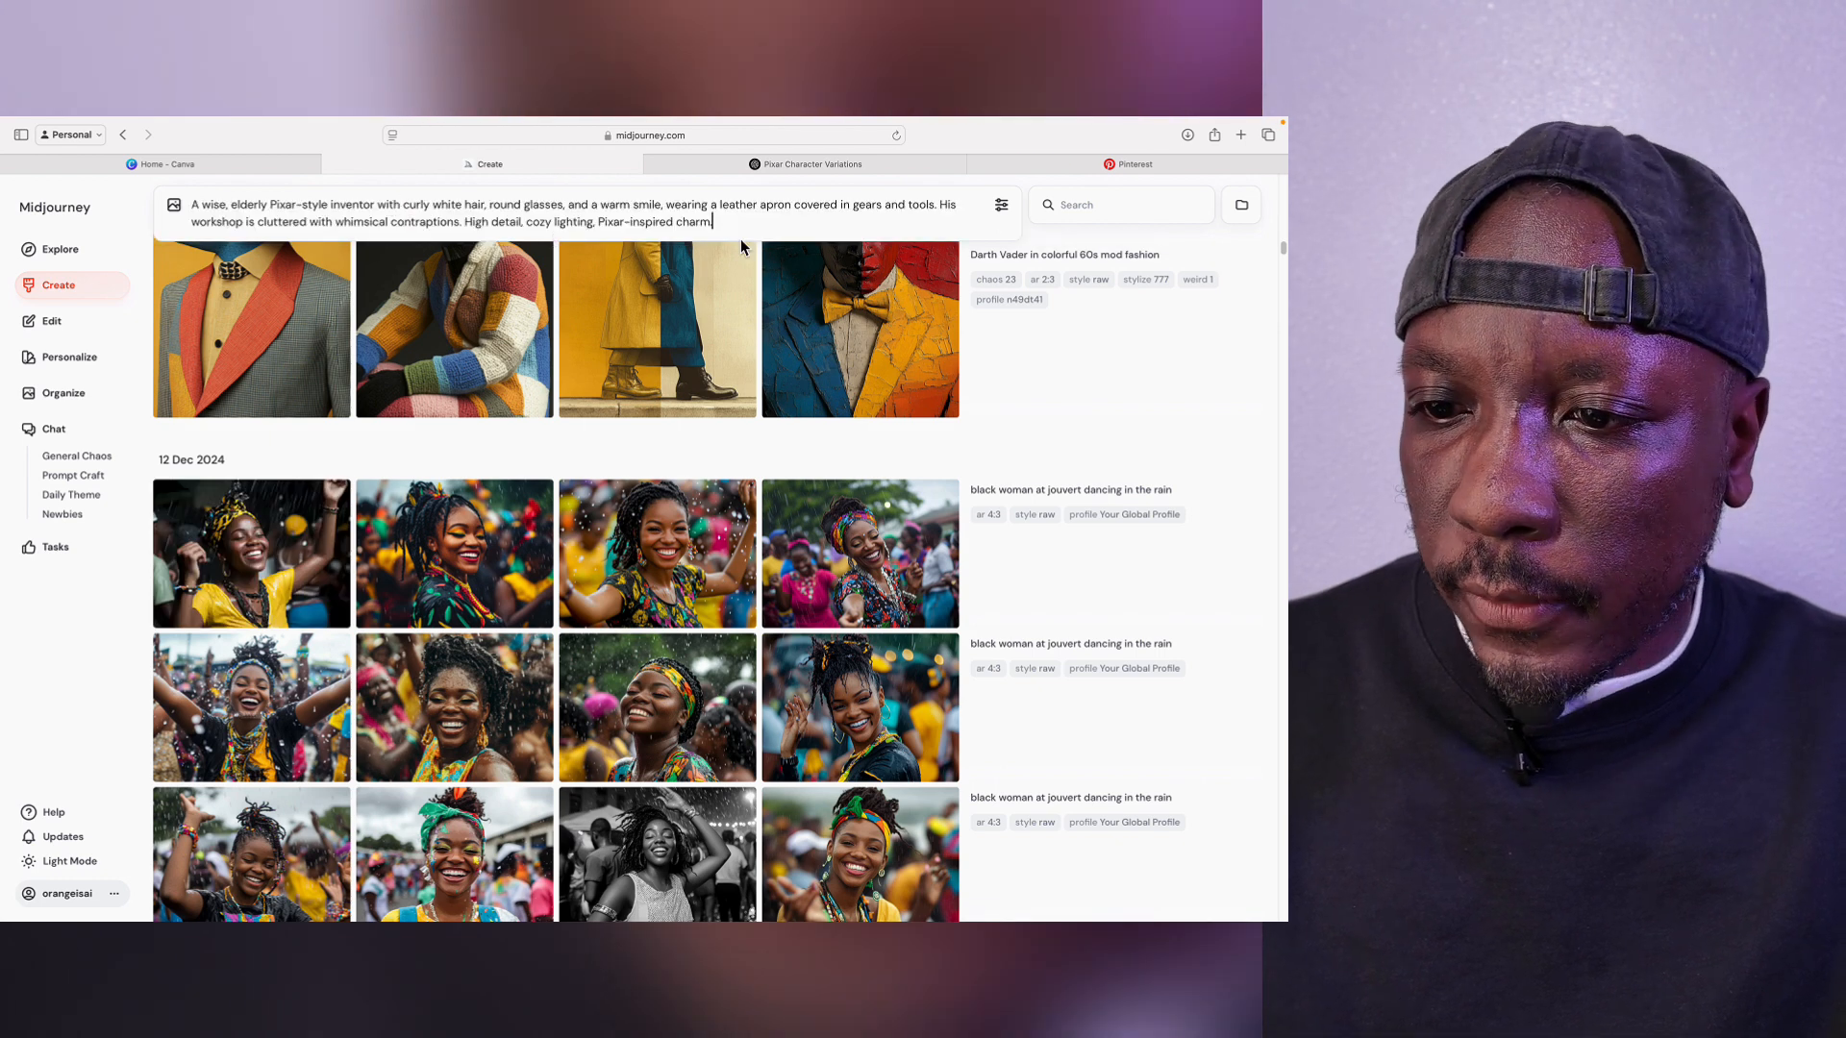
Step: Set the image size to portrait 5:6 and generate images from the Elderly Inventor prompt
{"action": "left_click", "coordinate": [1001, 204]}
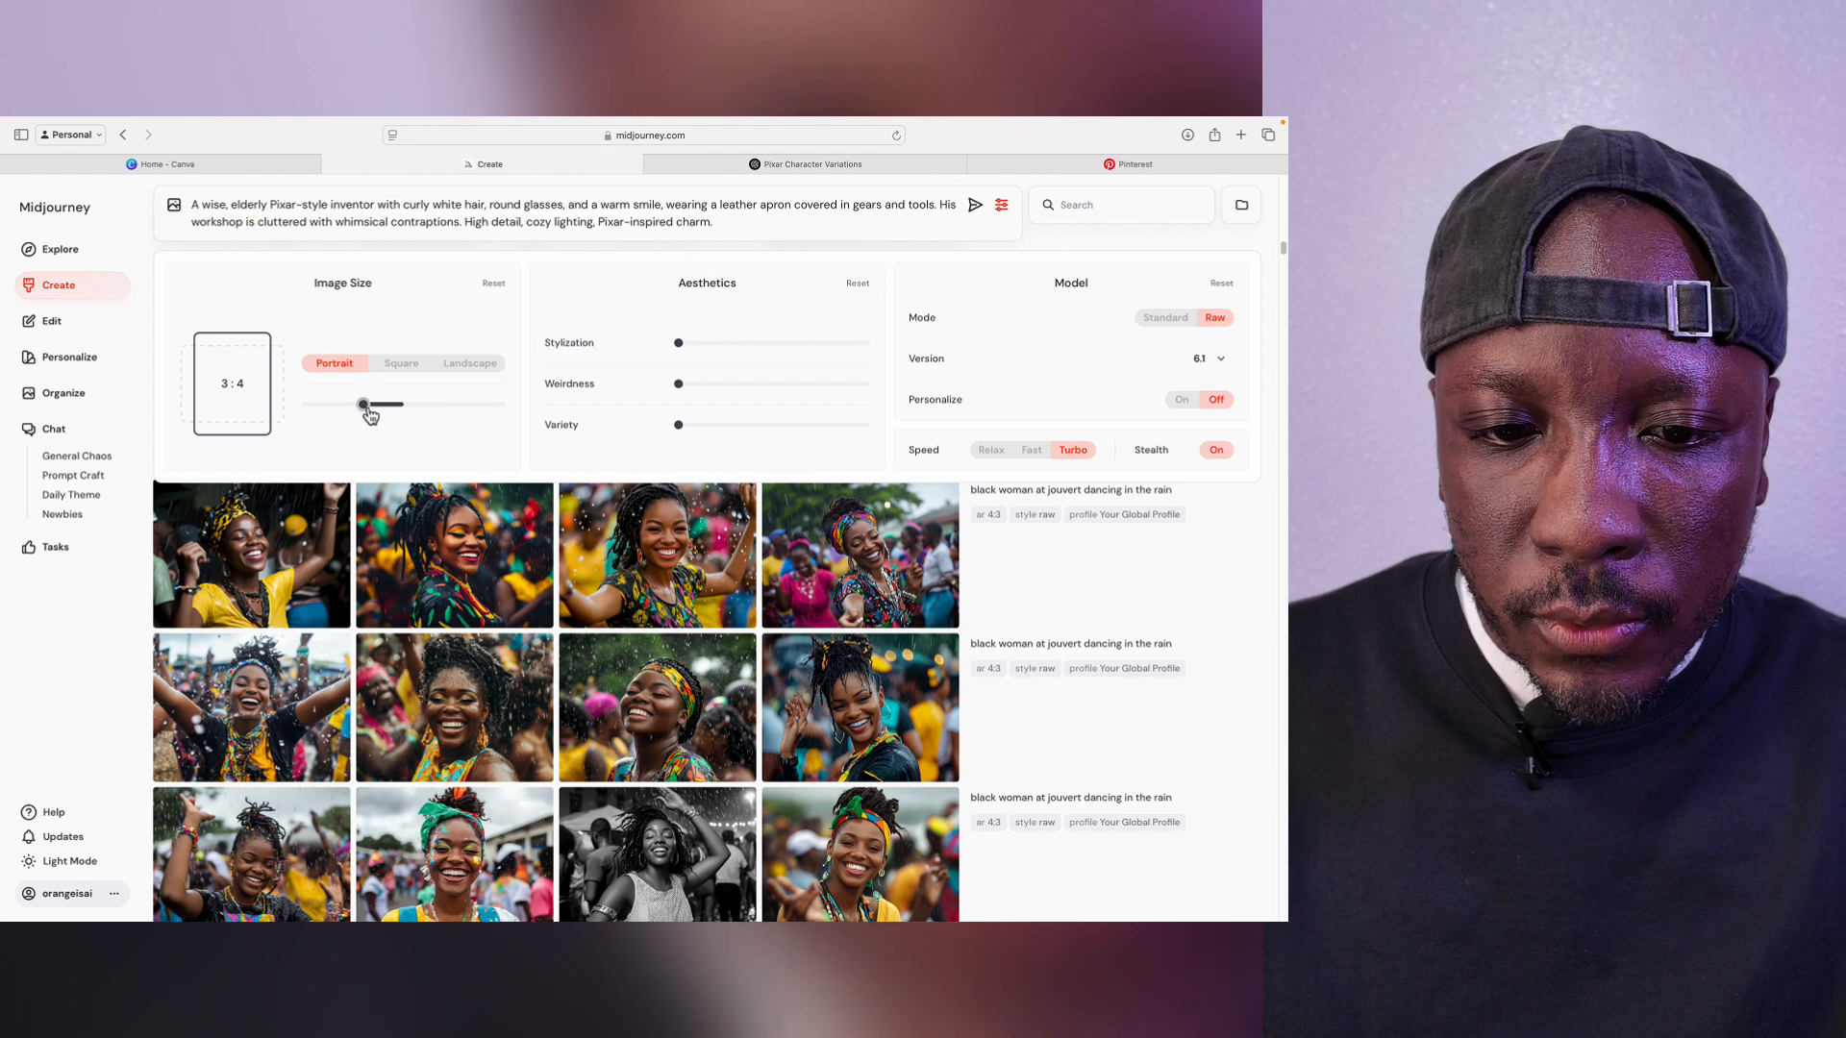
{"action": "left_click_drag", "start_coordinate": [348, 410], "coordinate": [390, 419]}
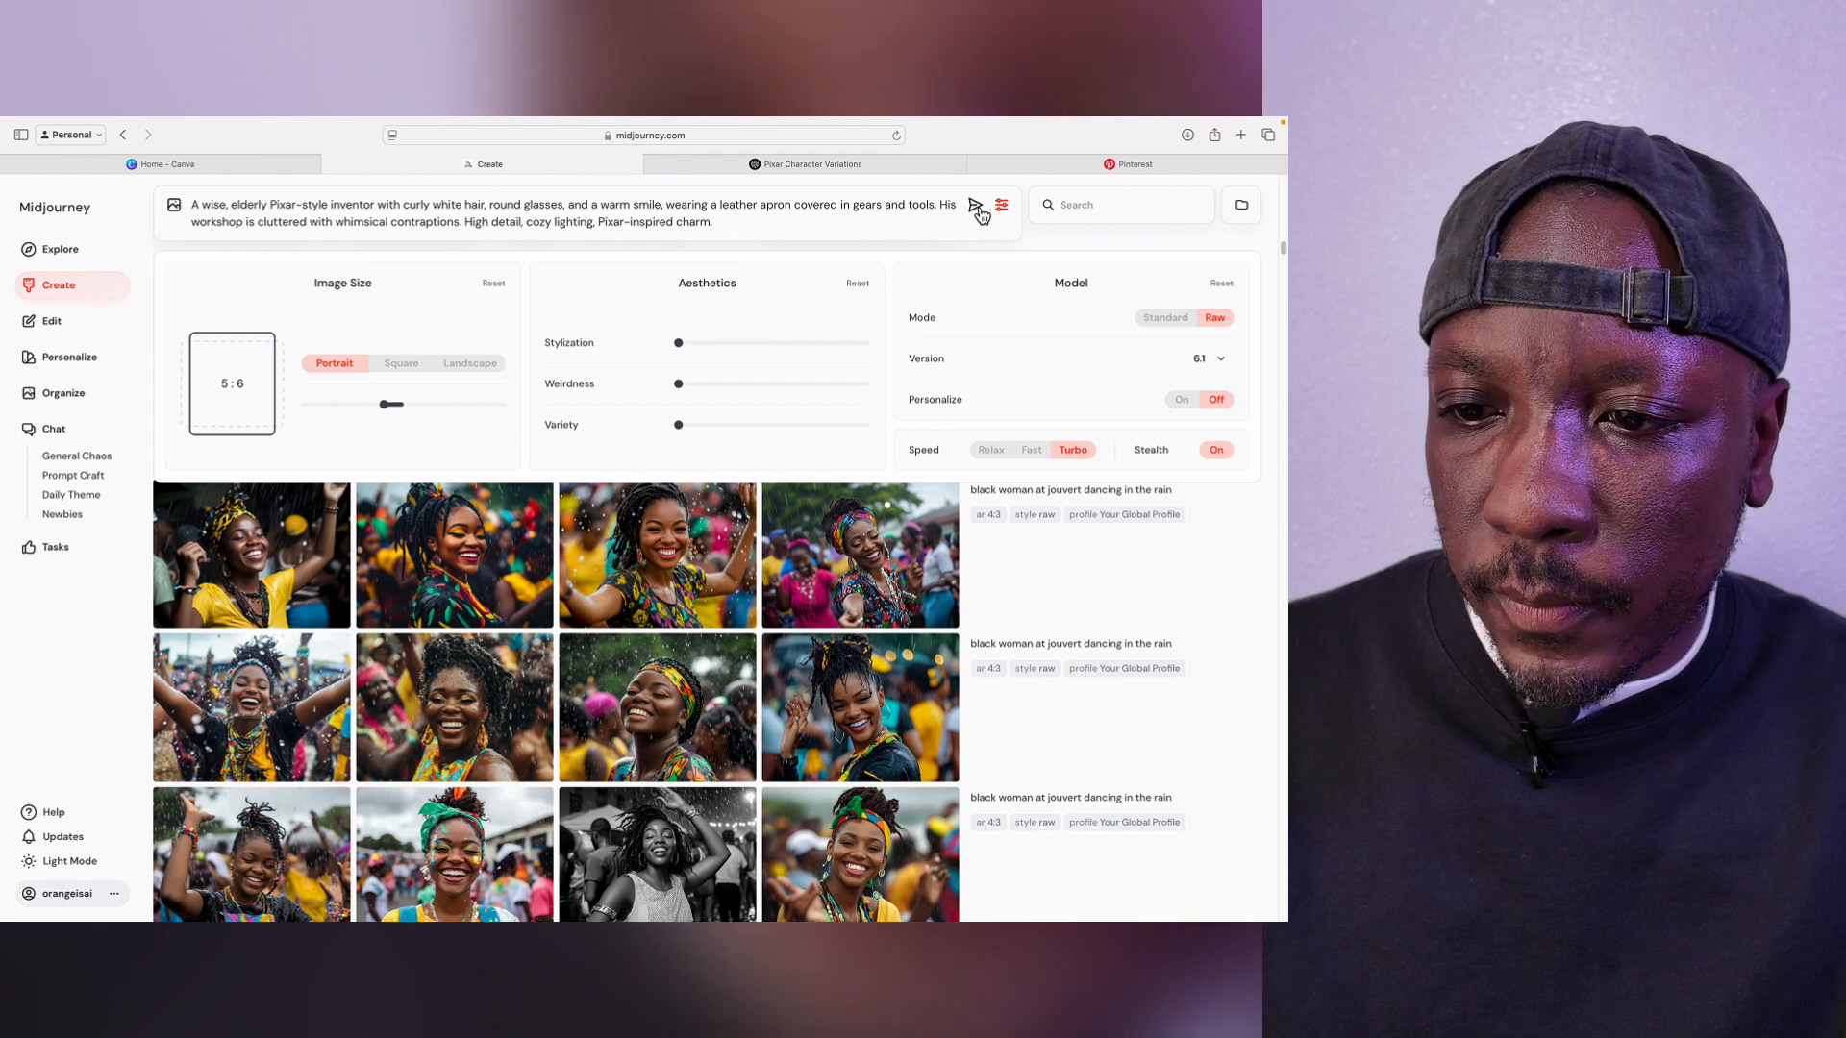
{"action": "left_click", "coordinate": [977, 207]}
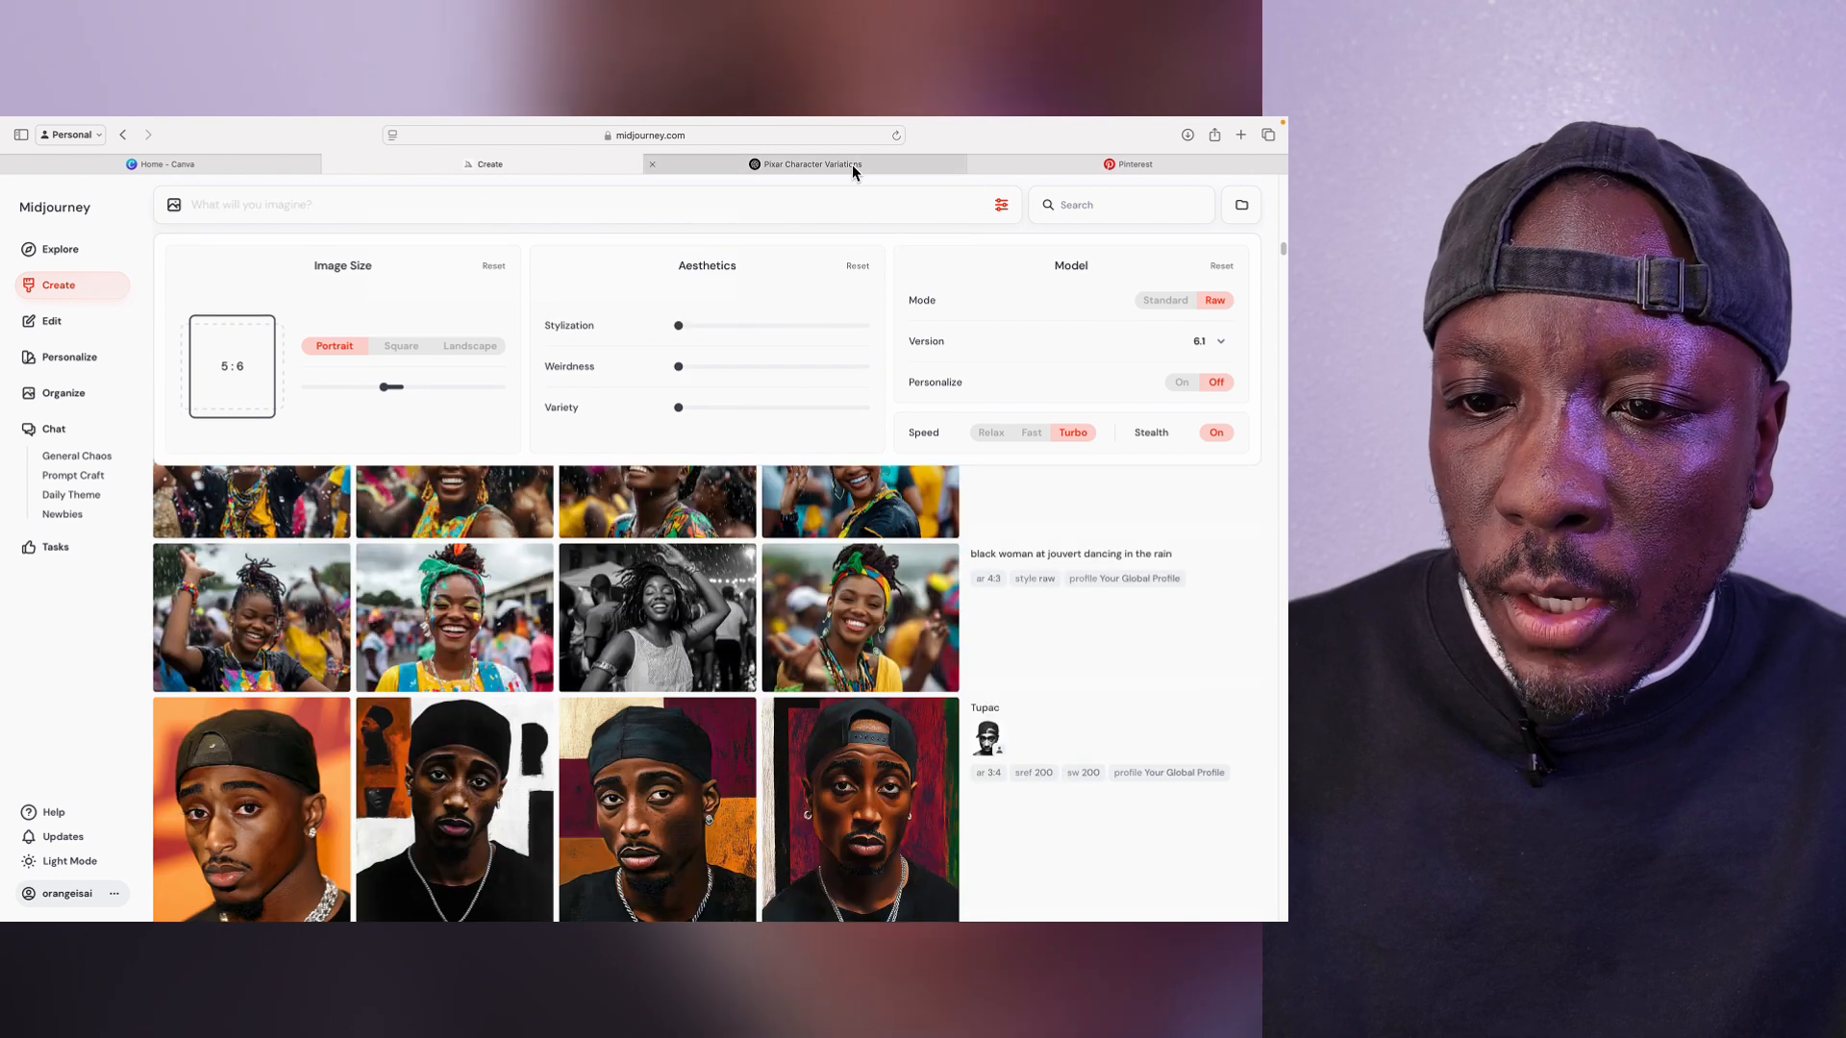
Step: Copy the Adventurous Kid Explorer prompt, variation 1, from ChatGPT and submit it as an image prompt in Midjourney
{"action": "left_click", "coordinate": [858, 164]}
{"action": "scroll", "coordinate": [597, 411], "scroll_direction": "up", "scroll_amount": 2}
{"action": "left_click_drag", "start_coordinate": [676, 369], "coordinate": [400, 328]}
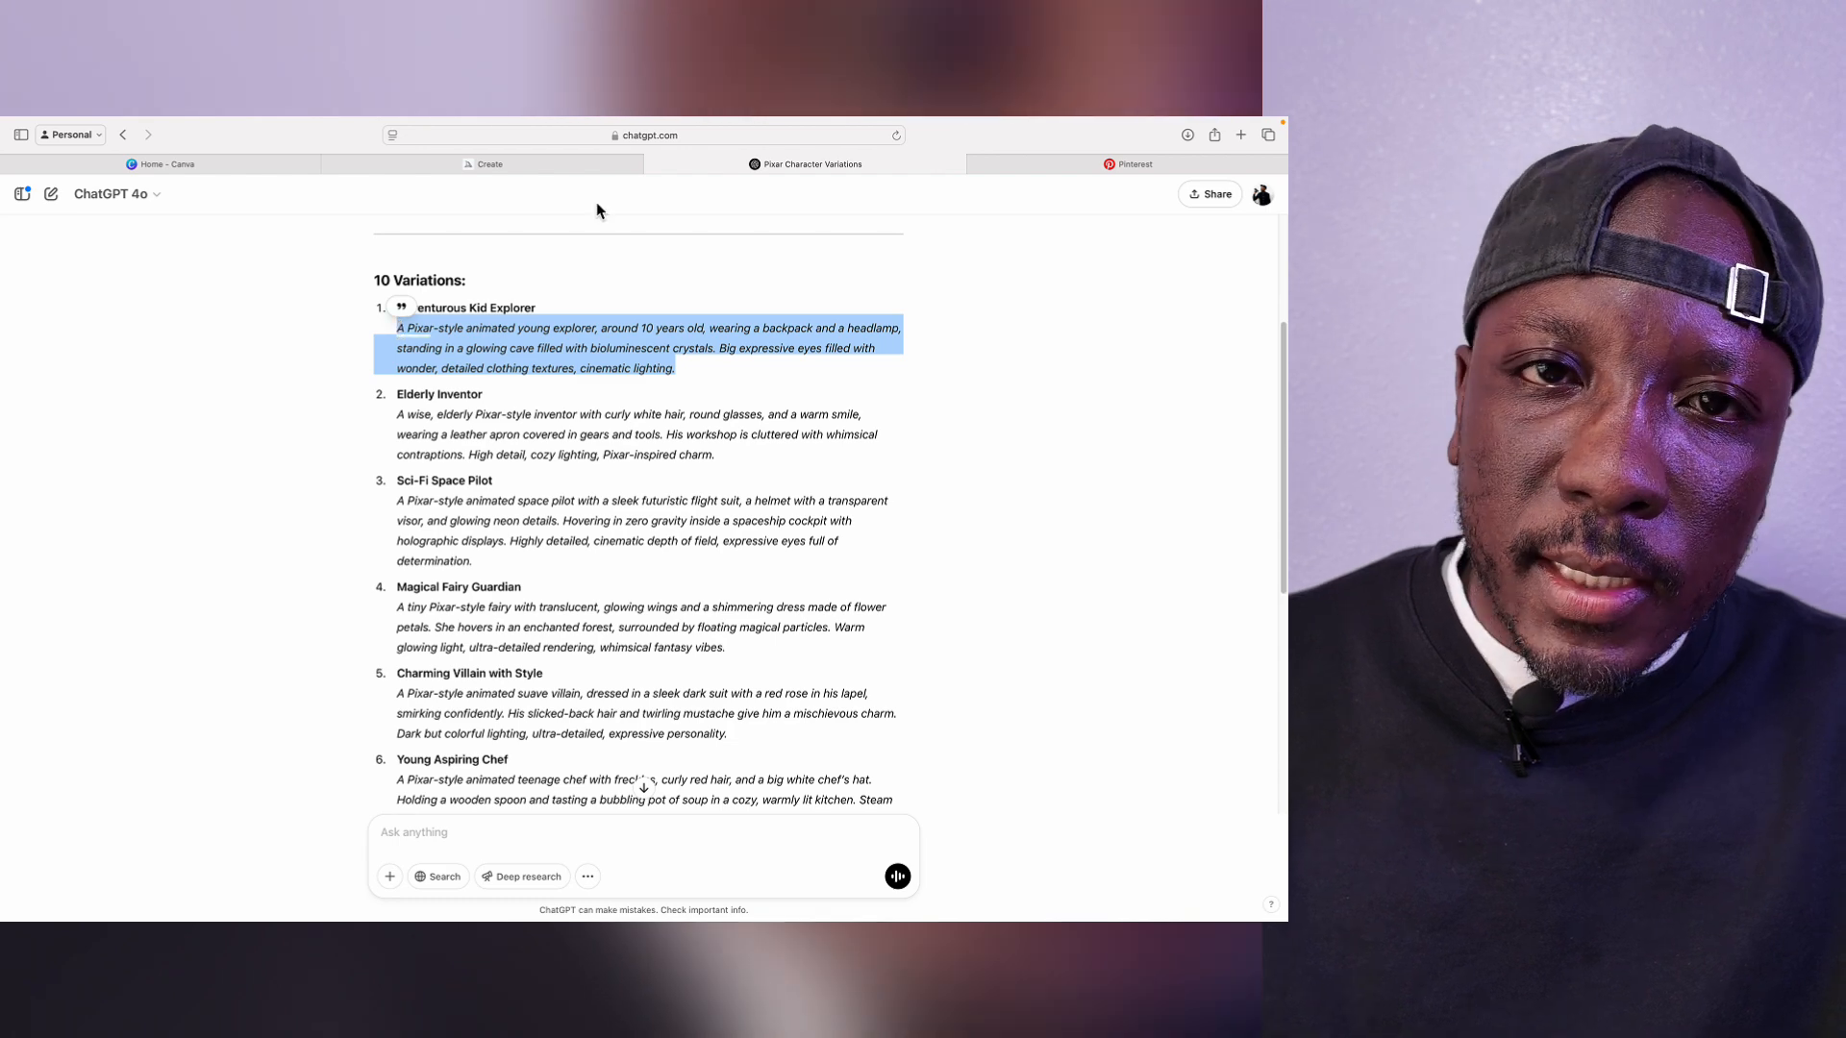
{"action": "left_click", "coordinate": [569, 163]}
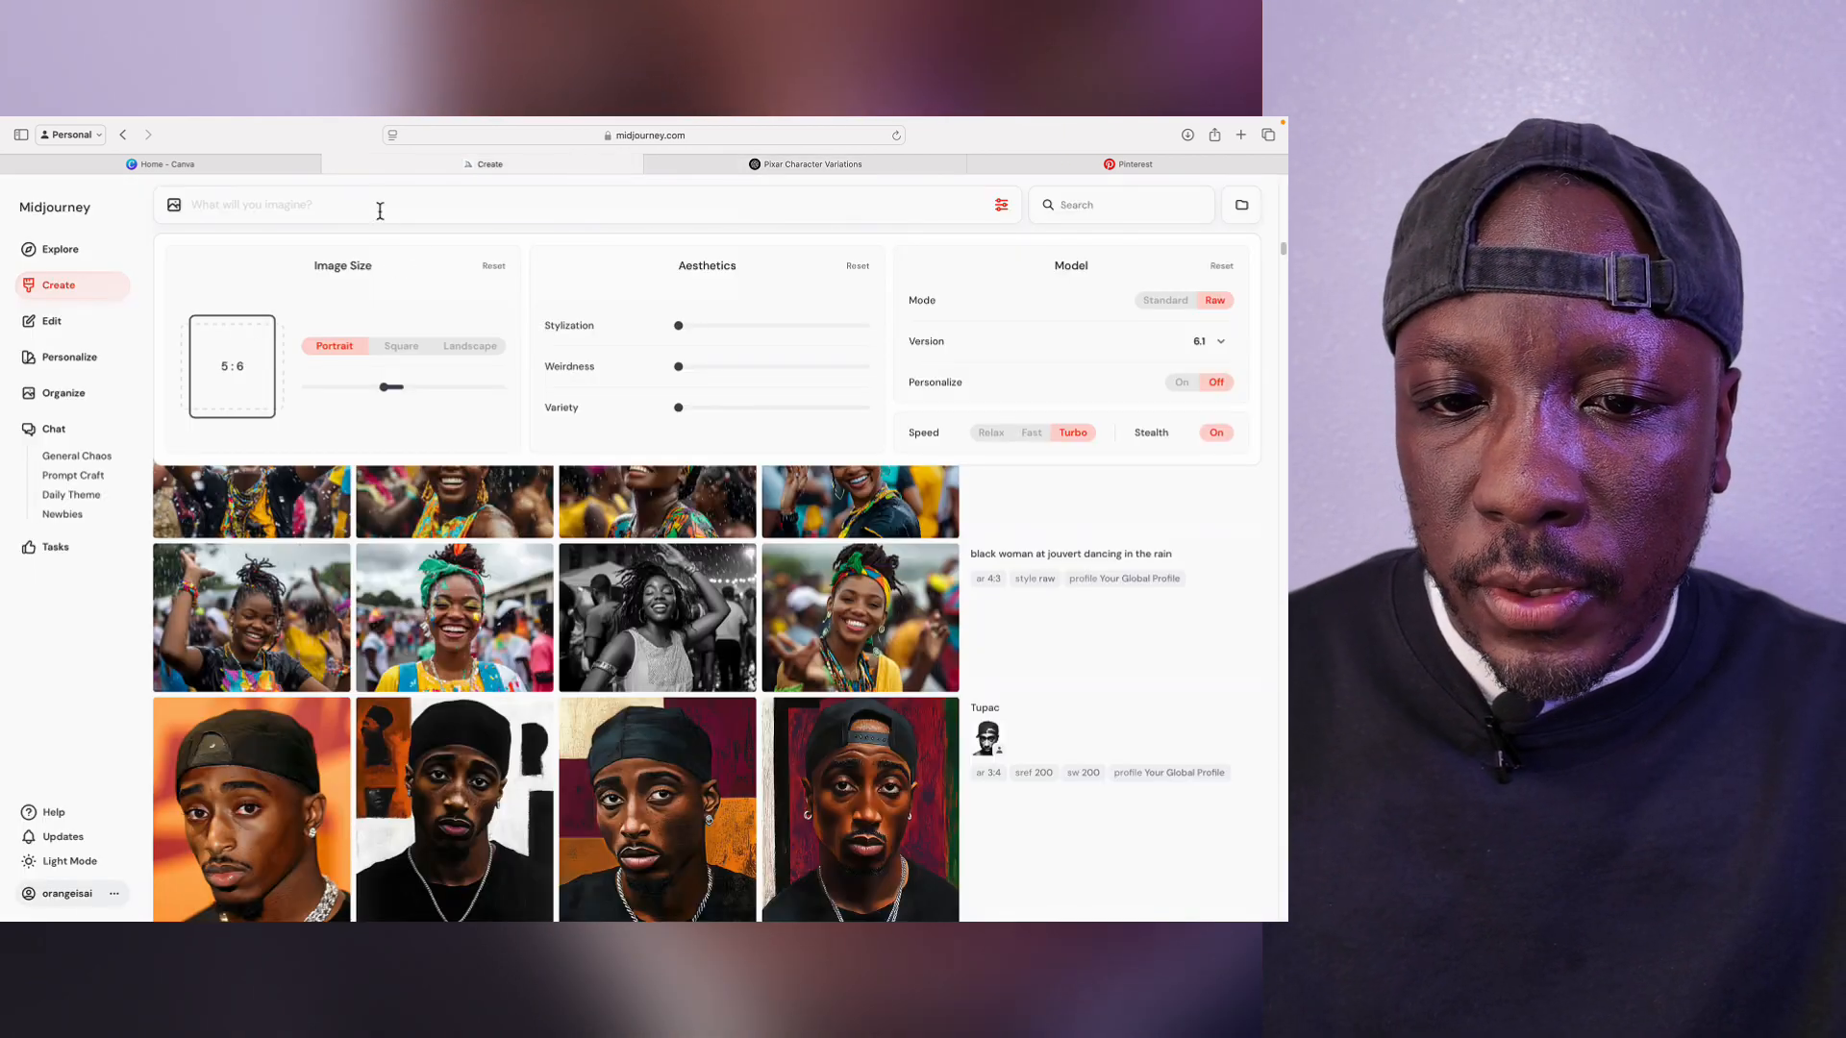
{"action": "scroll", "coordinate": [378, 203], "scroll_direction": "down", "scroll_amount": 3}
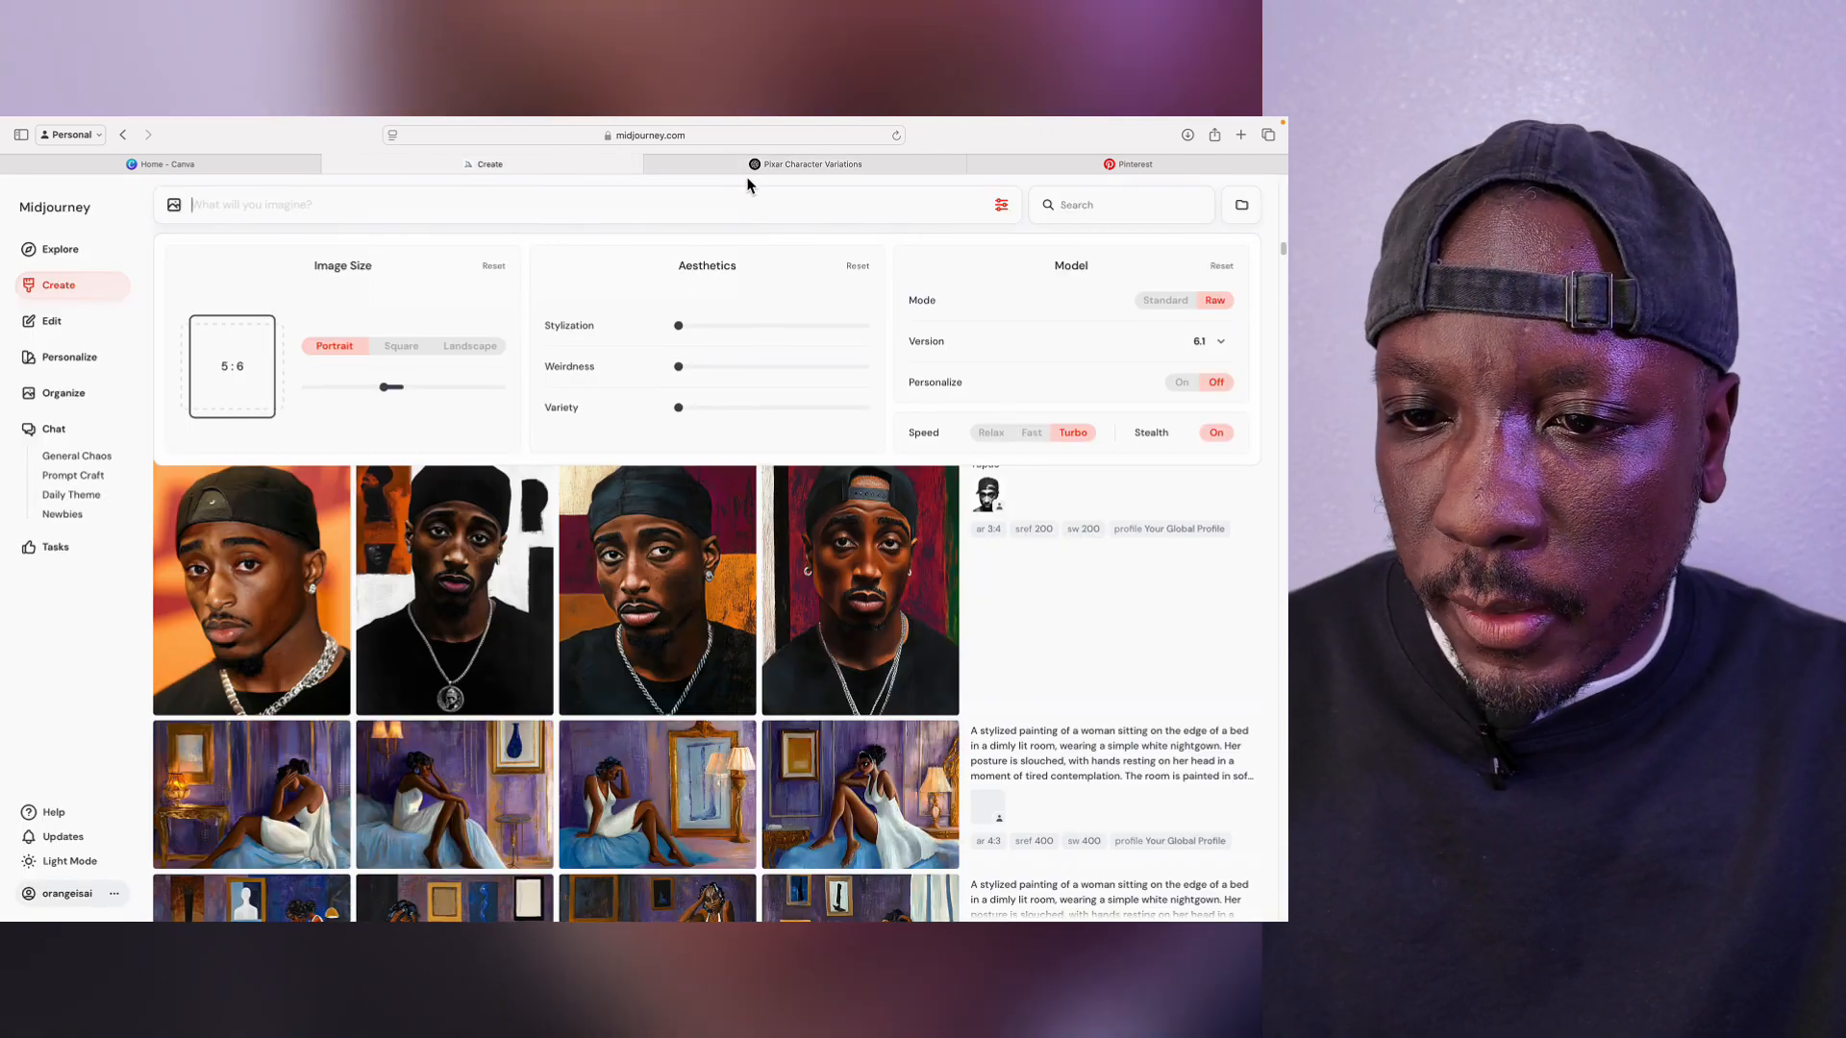
Step: Copy the Sci-Fi Space Pilot prompt, variation 3, from ChatGPT and generate images from it in Midjourney
{"action": "left_click", "coordinate": [764, 163]}
{"action": "scroll", "coordinate": [488, 471], "scroll_direction": "down", "scroll_amount": 2}
{"action": "left_click", "coordinate": [488, 471]}
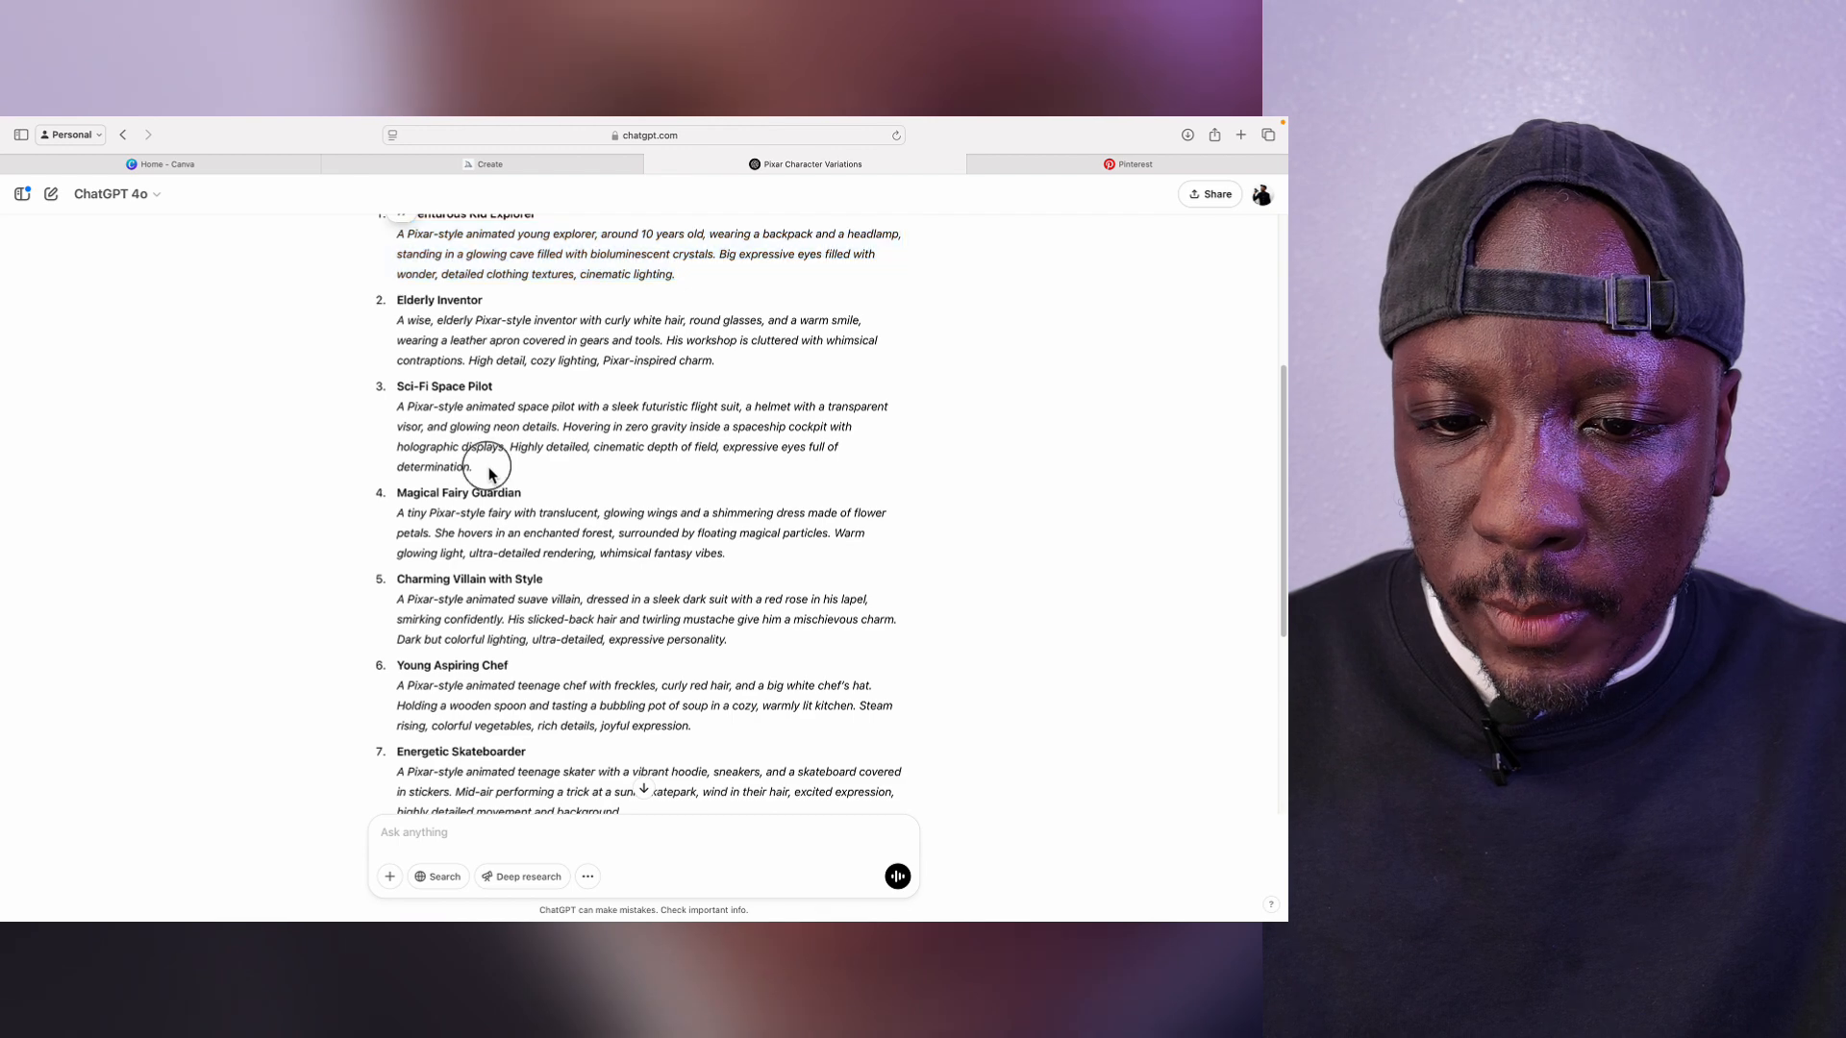
{"action": "left_click_drag", "start_coordinate": [402, 413], "coordinate": [397, 406]}
{"action": "left_click", "coordinate": [569, 163]}
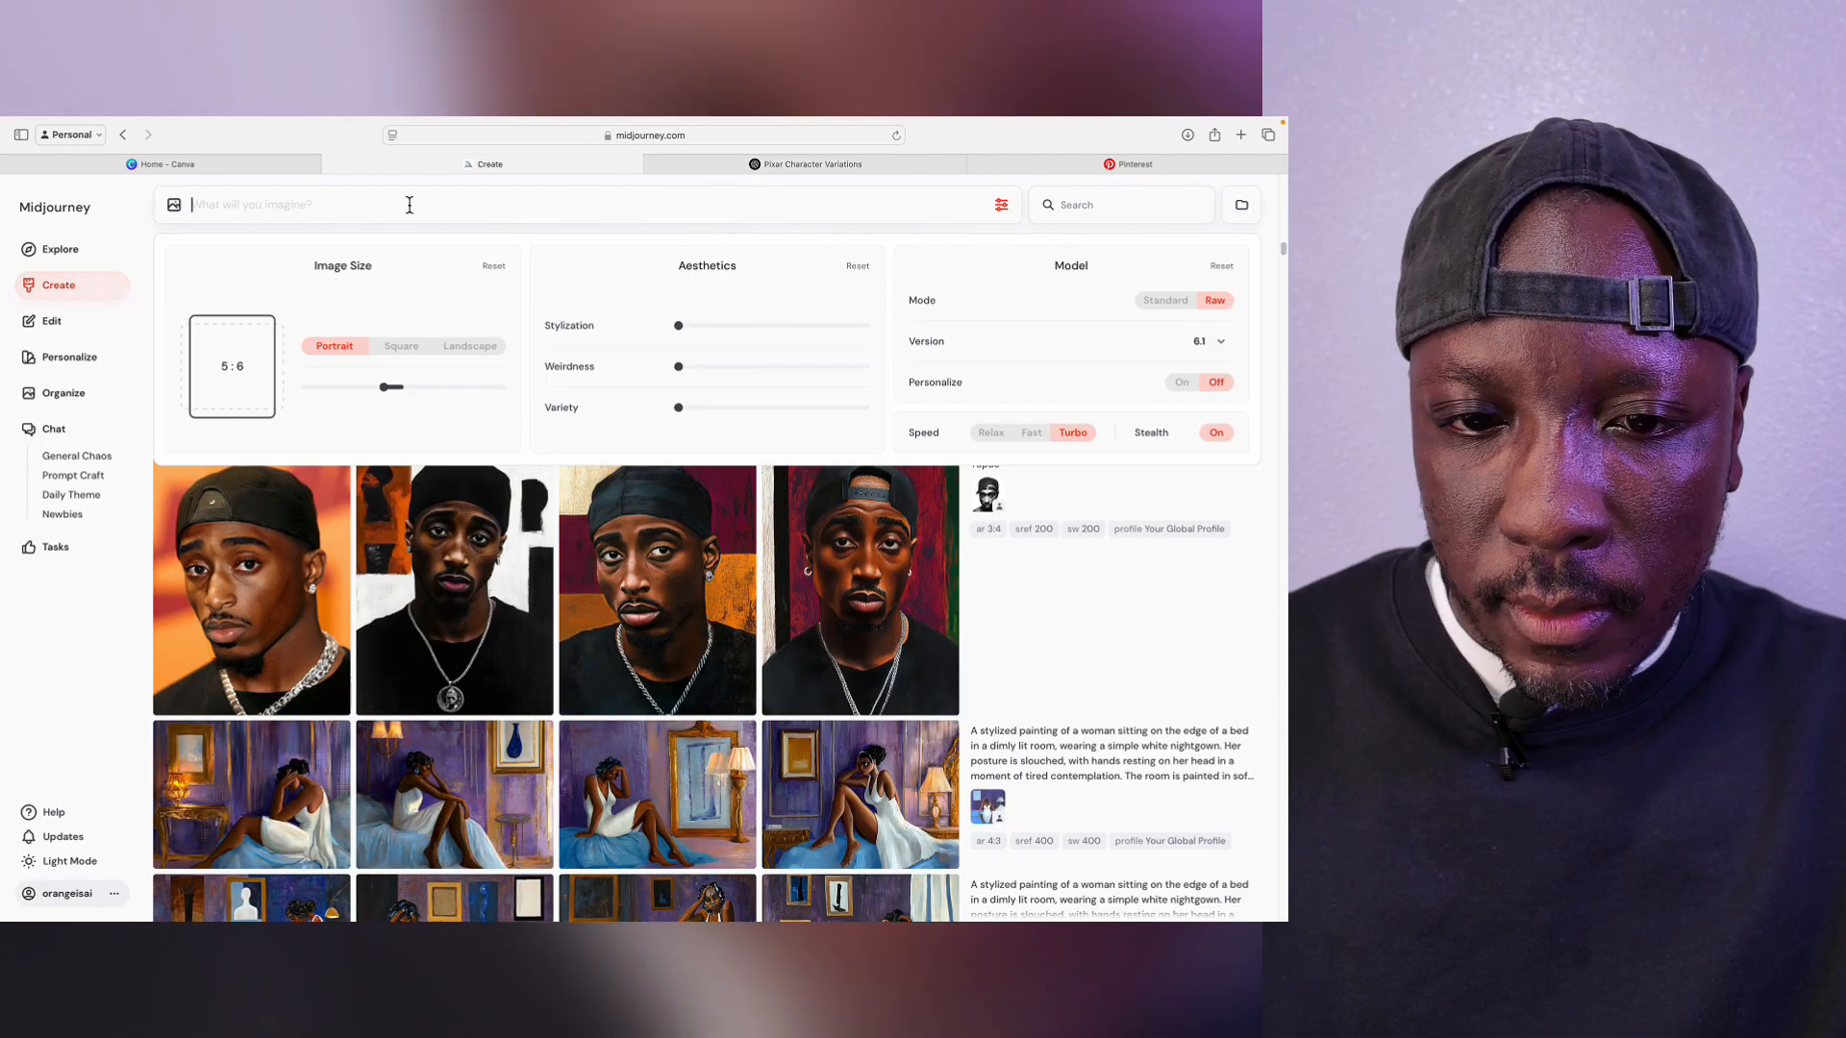
{"action": "key", "text": "ctrl+v"}
{"action": "key", "text": "Return"}
Step: Copy the Magical Fairy Guardian prompt, variation 4, from ChatGPT and generate images from it in Midjourney
{"action": "left_click", "coordinate": [772, 169]}
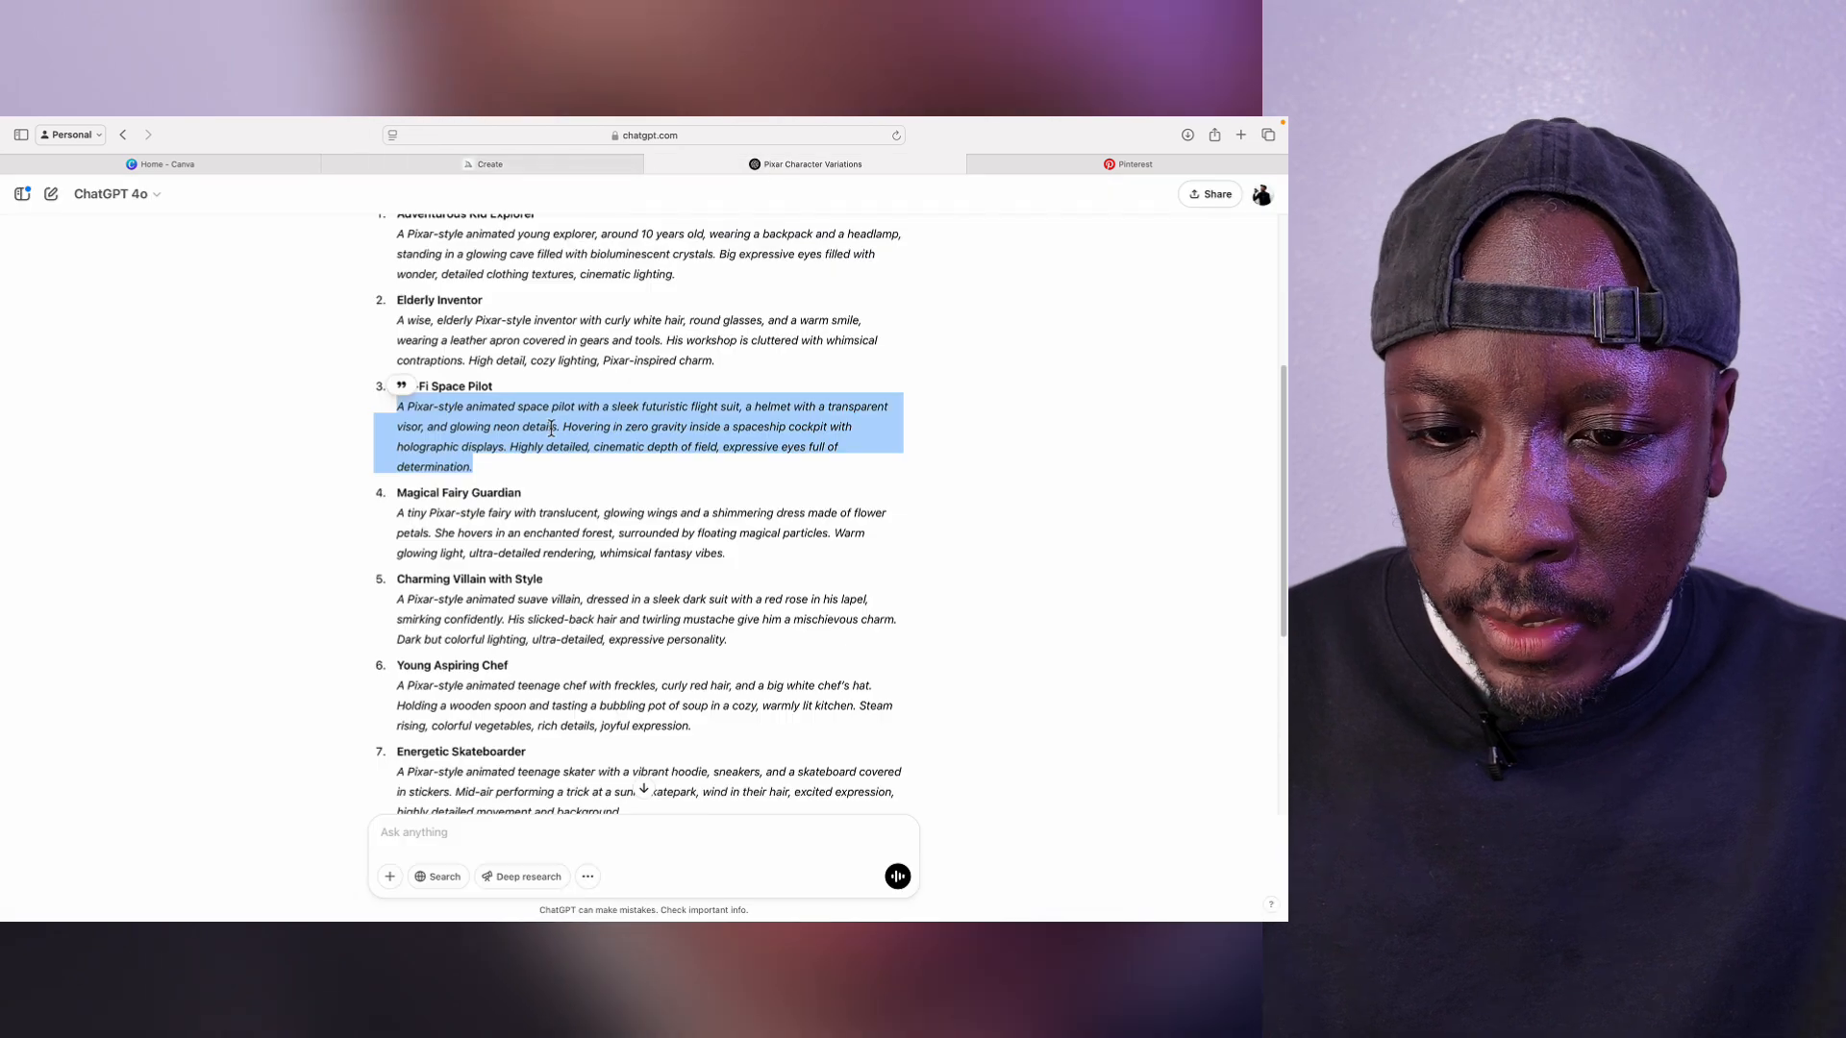
{"action": "left_click_drag", "start_coordinate": [740, 526], "coordinate": [464, 499]}
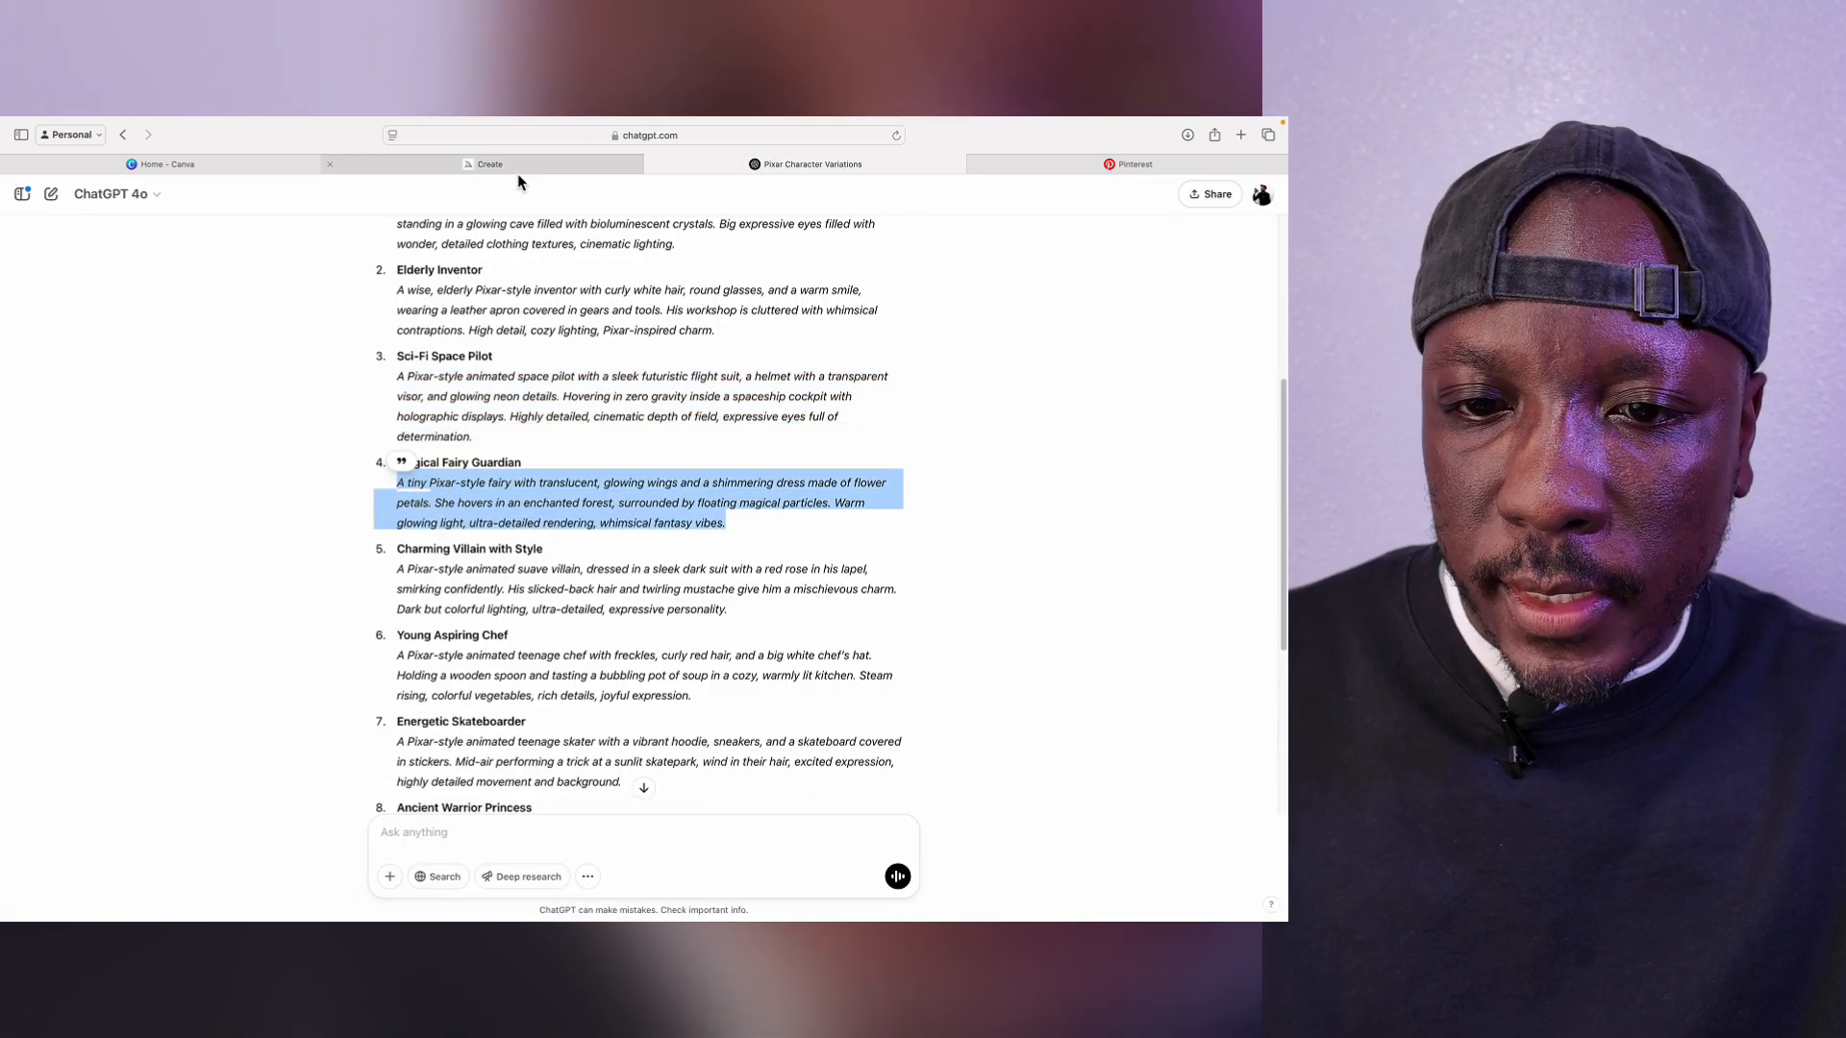
{"action": "left_click", "coordinate": [517, 169]}
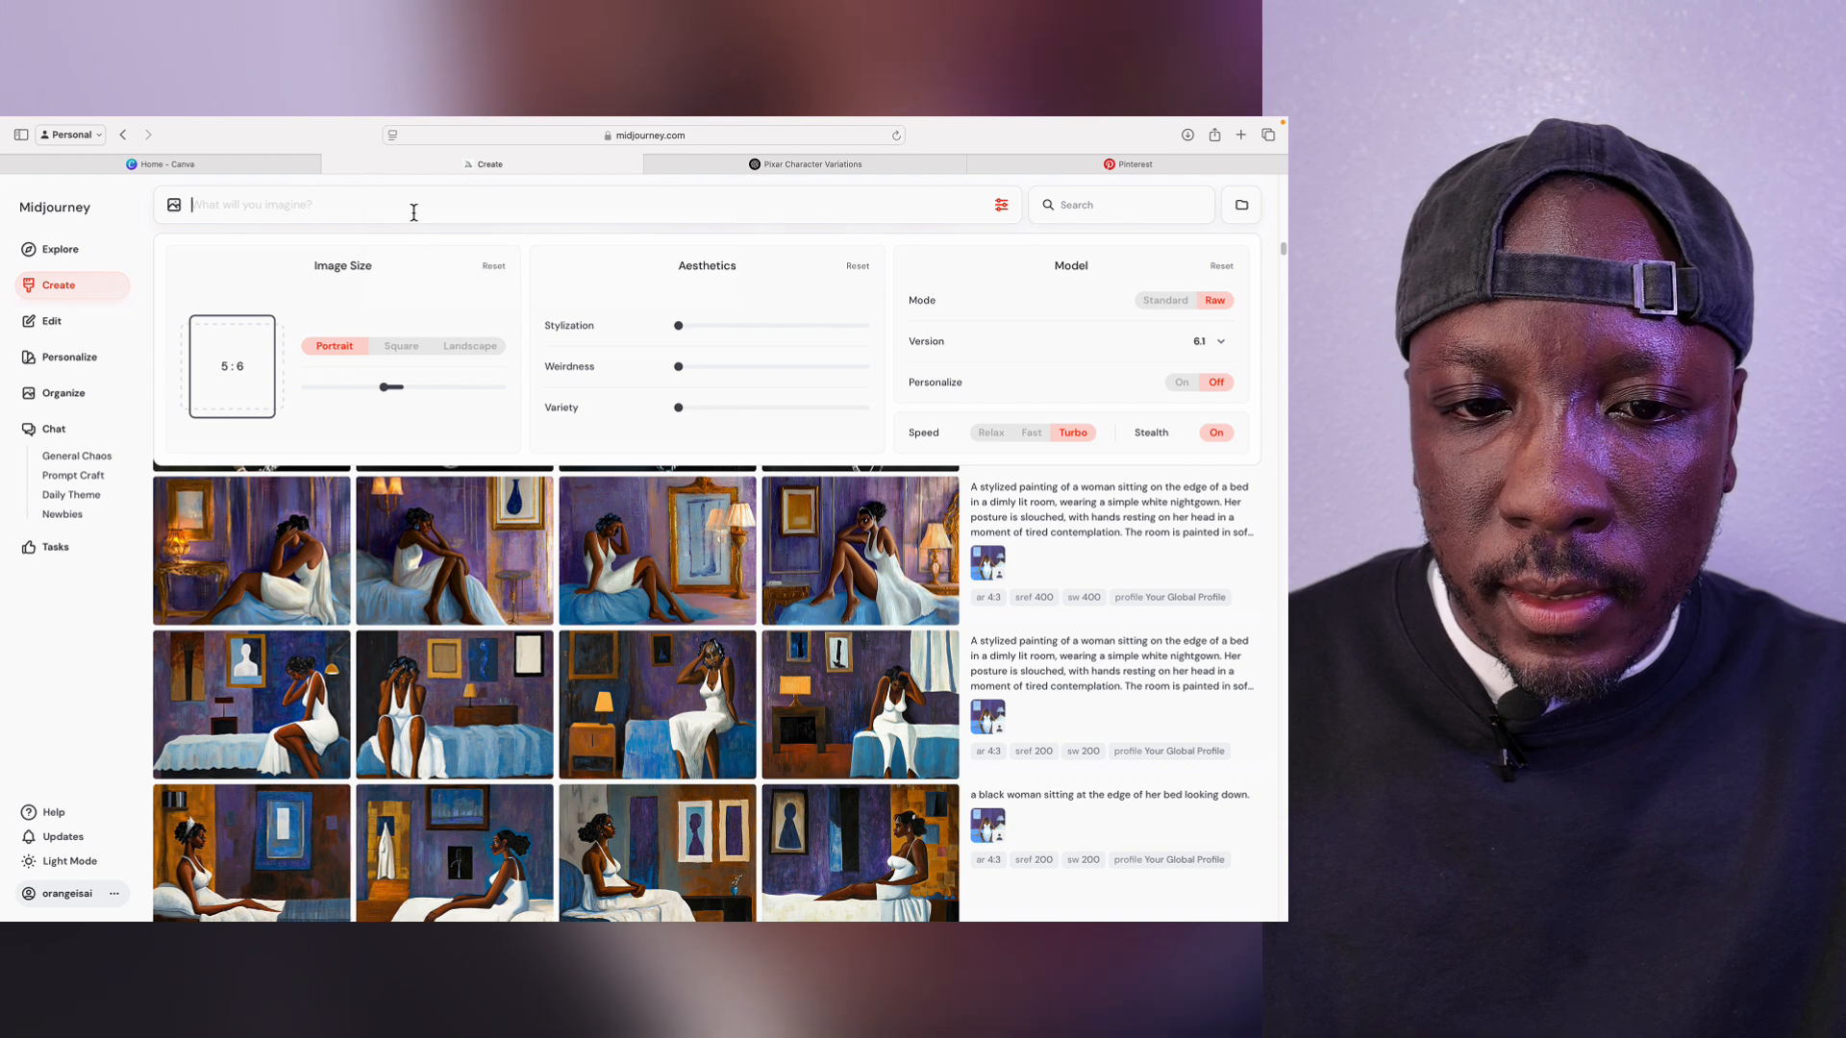
{"action": "scroll", "coordinate": [414, 212], "scroll_direction": "down", "scroll_amount": 3}
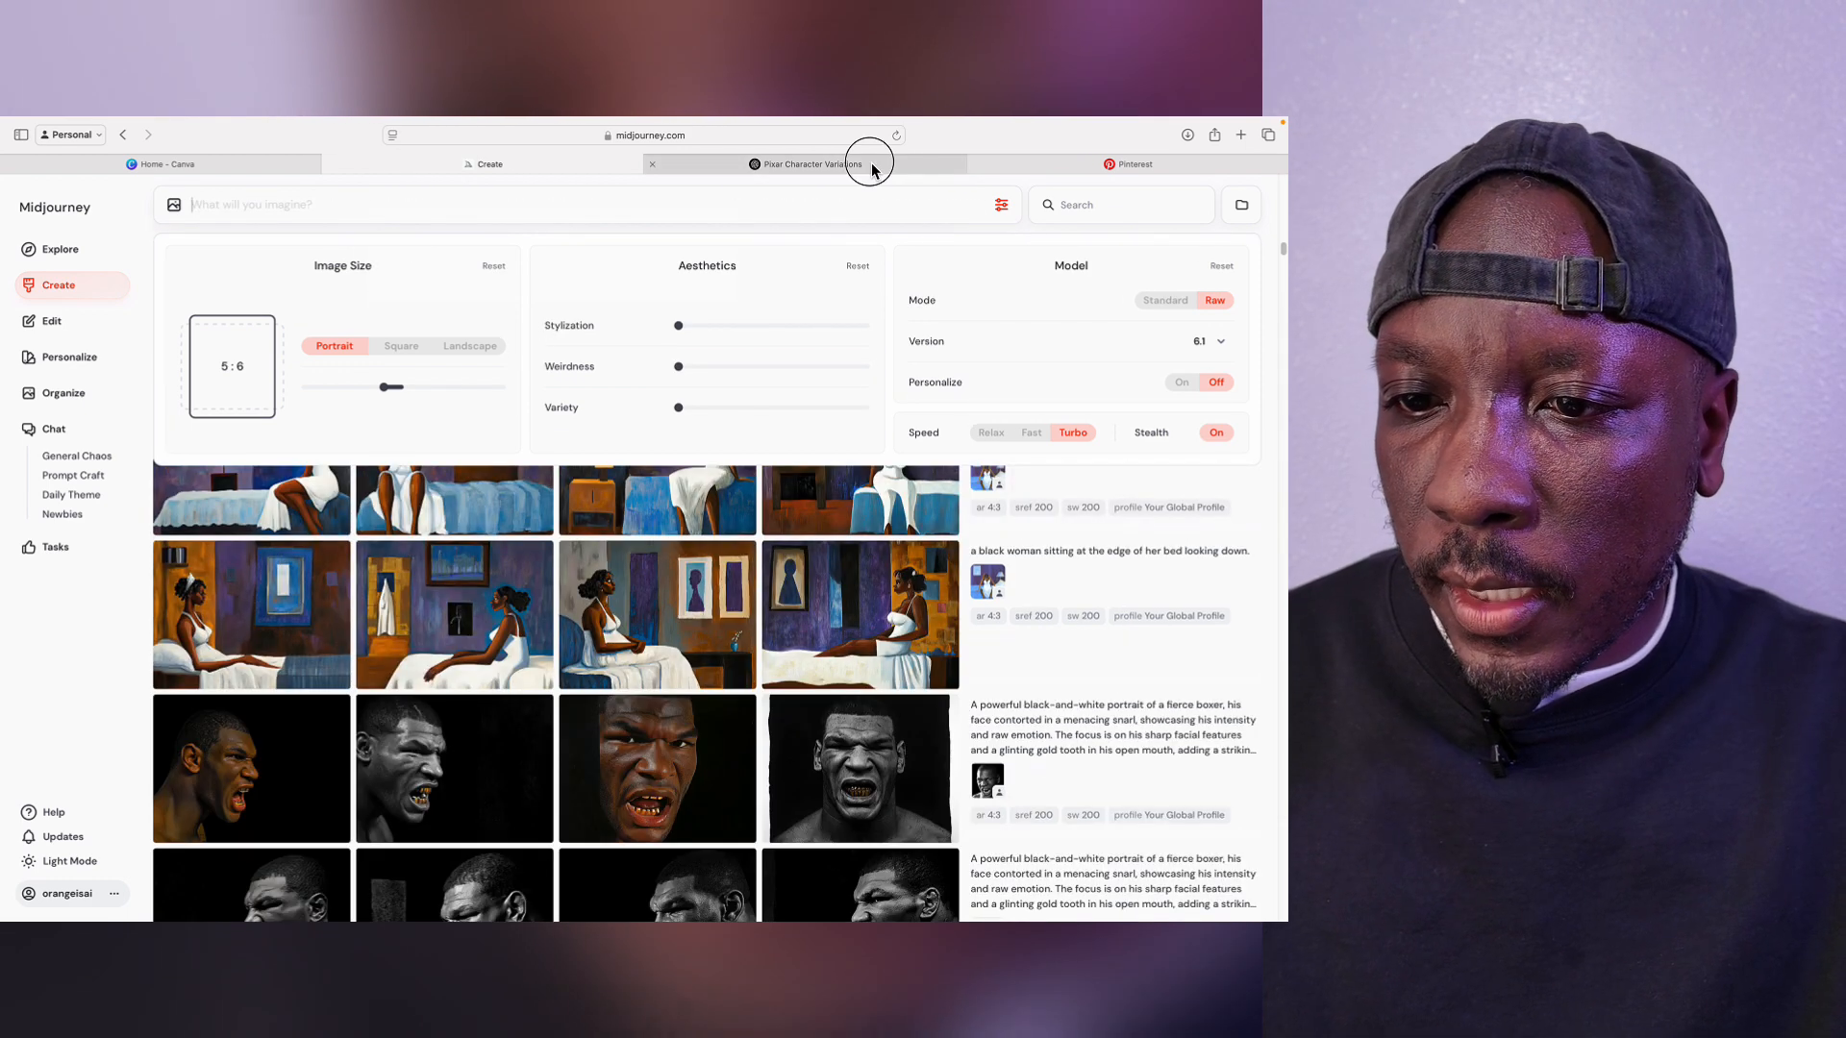
Step: Copy the Charming Villain with Style prompt, variation 5, from ChatGPT and generate images from it in Midjourney
{"action": "left_click", "coordinate": [872, 169]}
{"action": "left_click", "coordinate": [731, 603]}
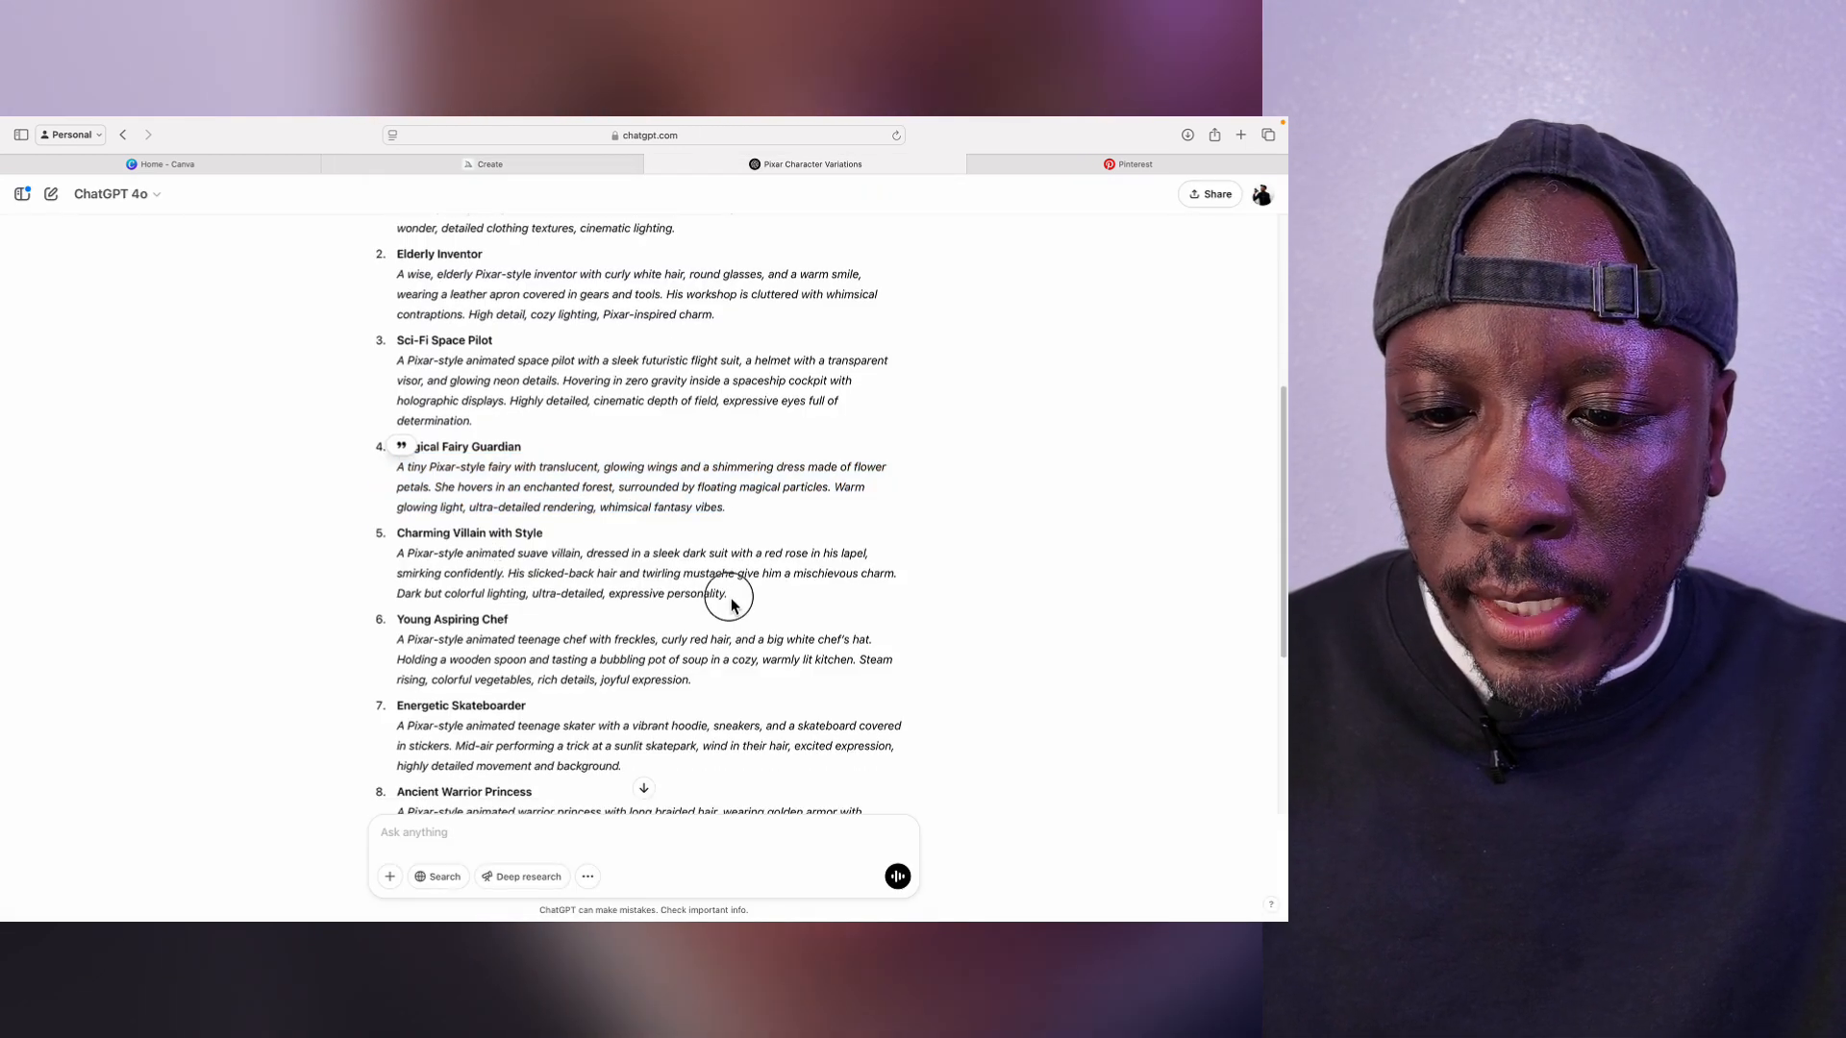
{"action": "left_click_drag", "start_coordinate": [730, 603], "coordinate": [398, 550]}
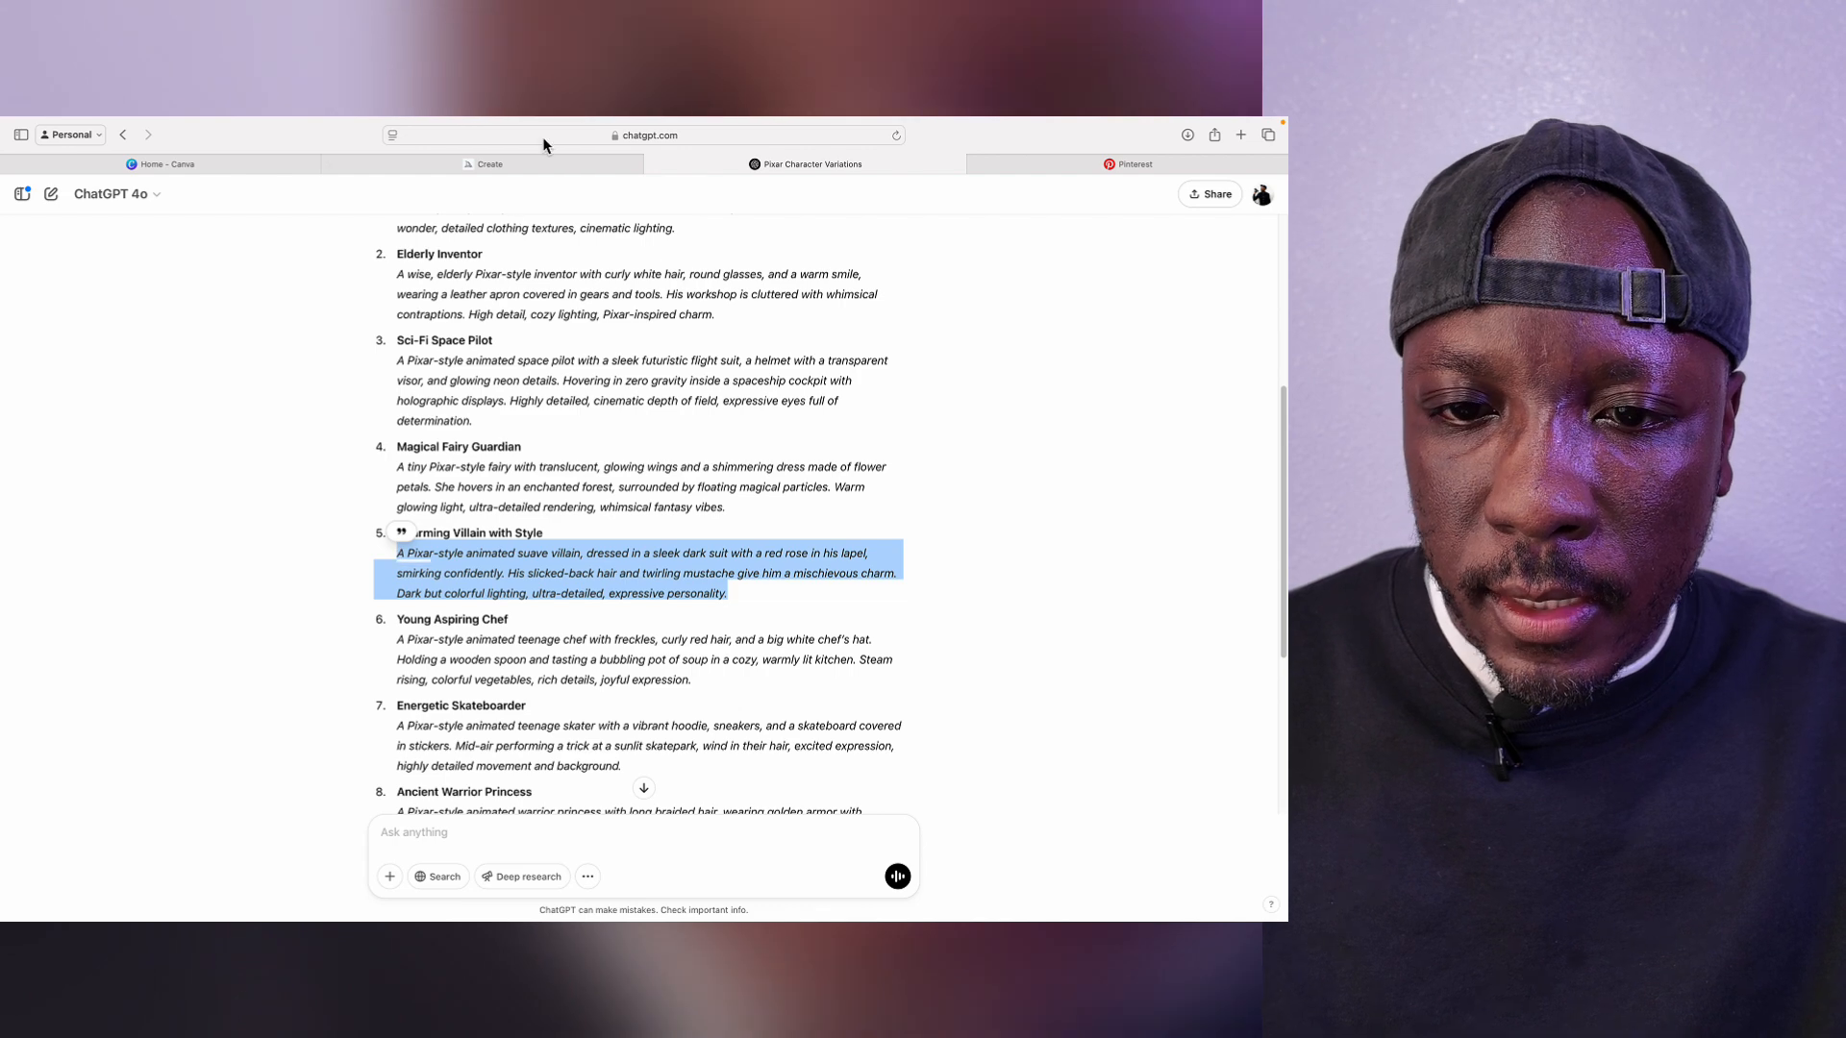
{"action": "left_click", "coordinate": [528, 165]}
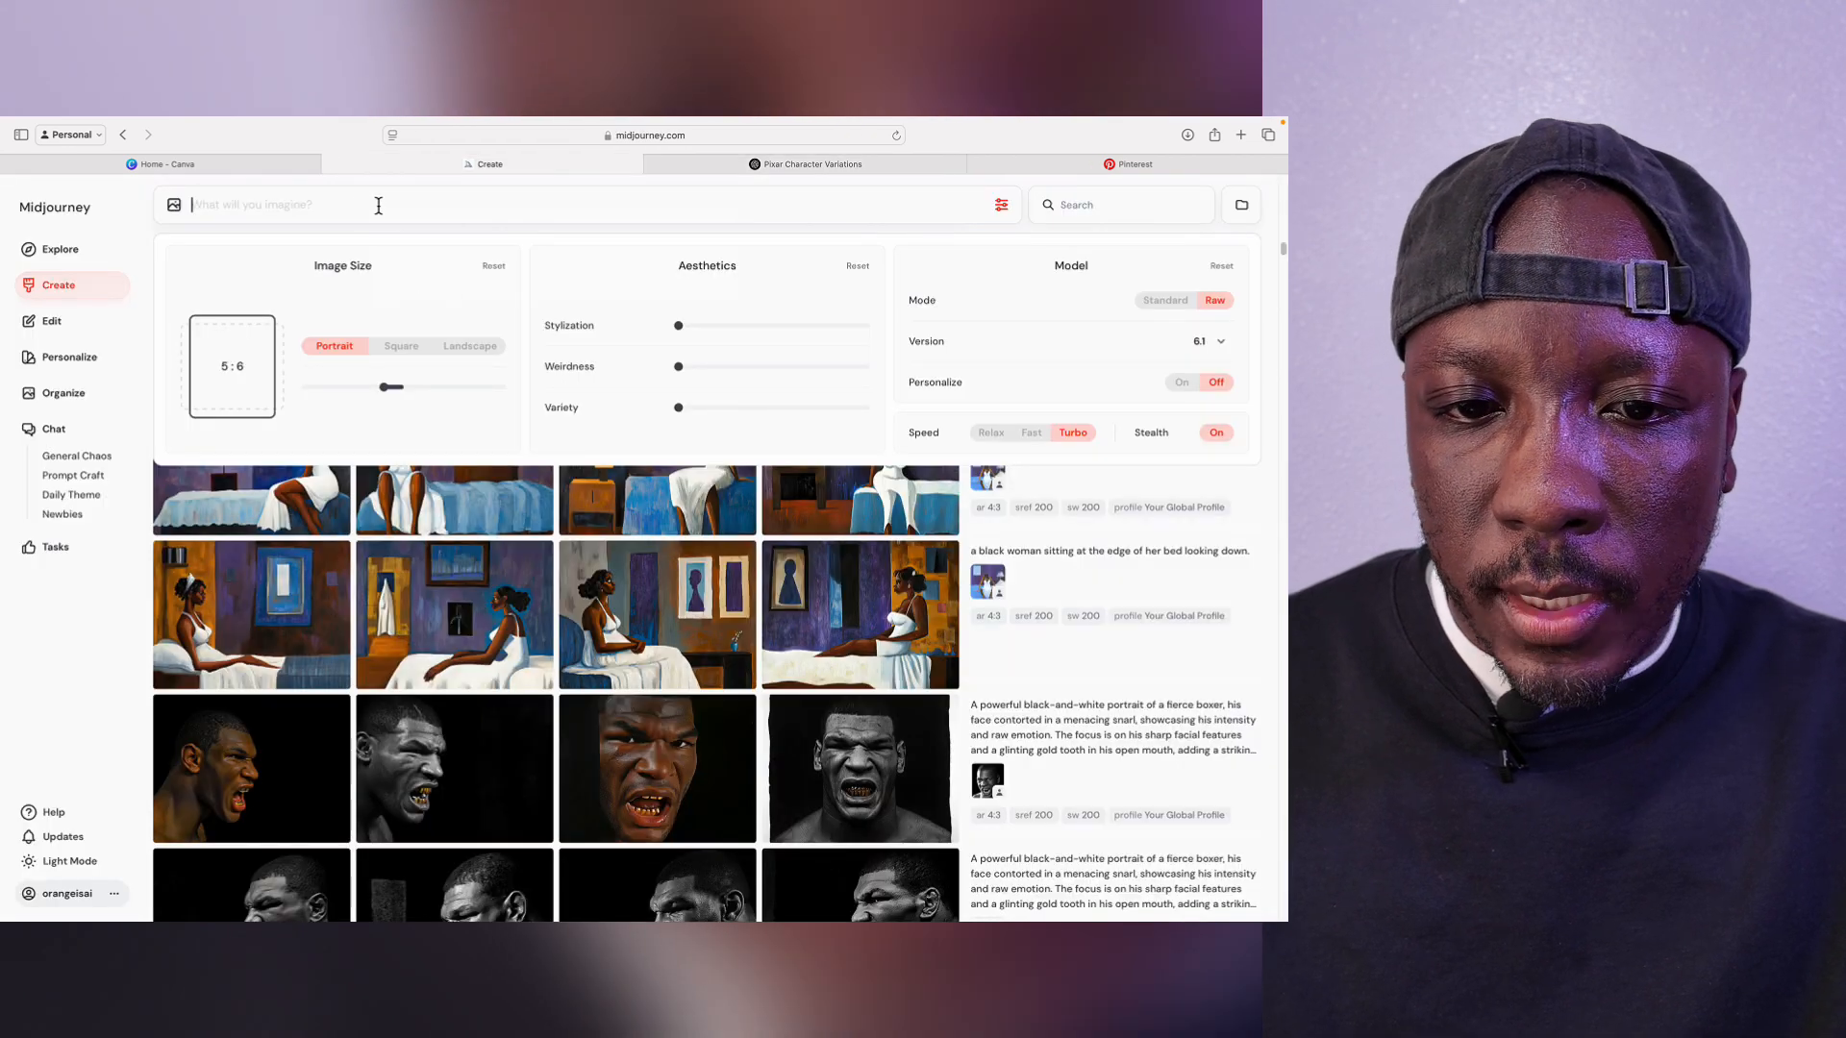
{"action": "key", "text": "super+v"}
{"action": "key", "text": "Return"}
{"action": "scroll", "coordinate": [556, 692], "scroll_direction": "down", "scroll_amount": 3}
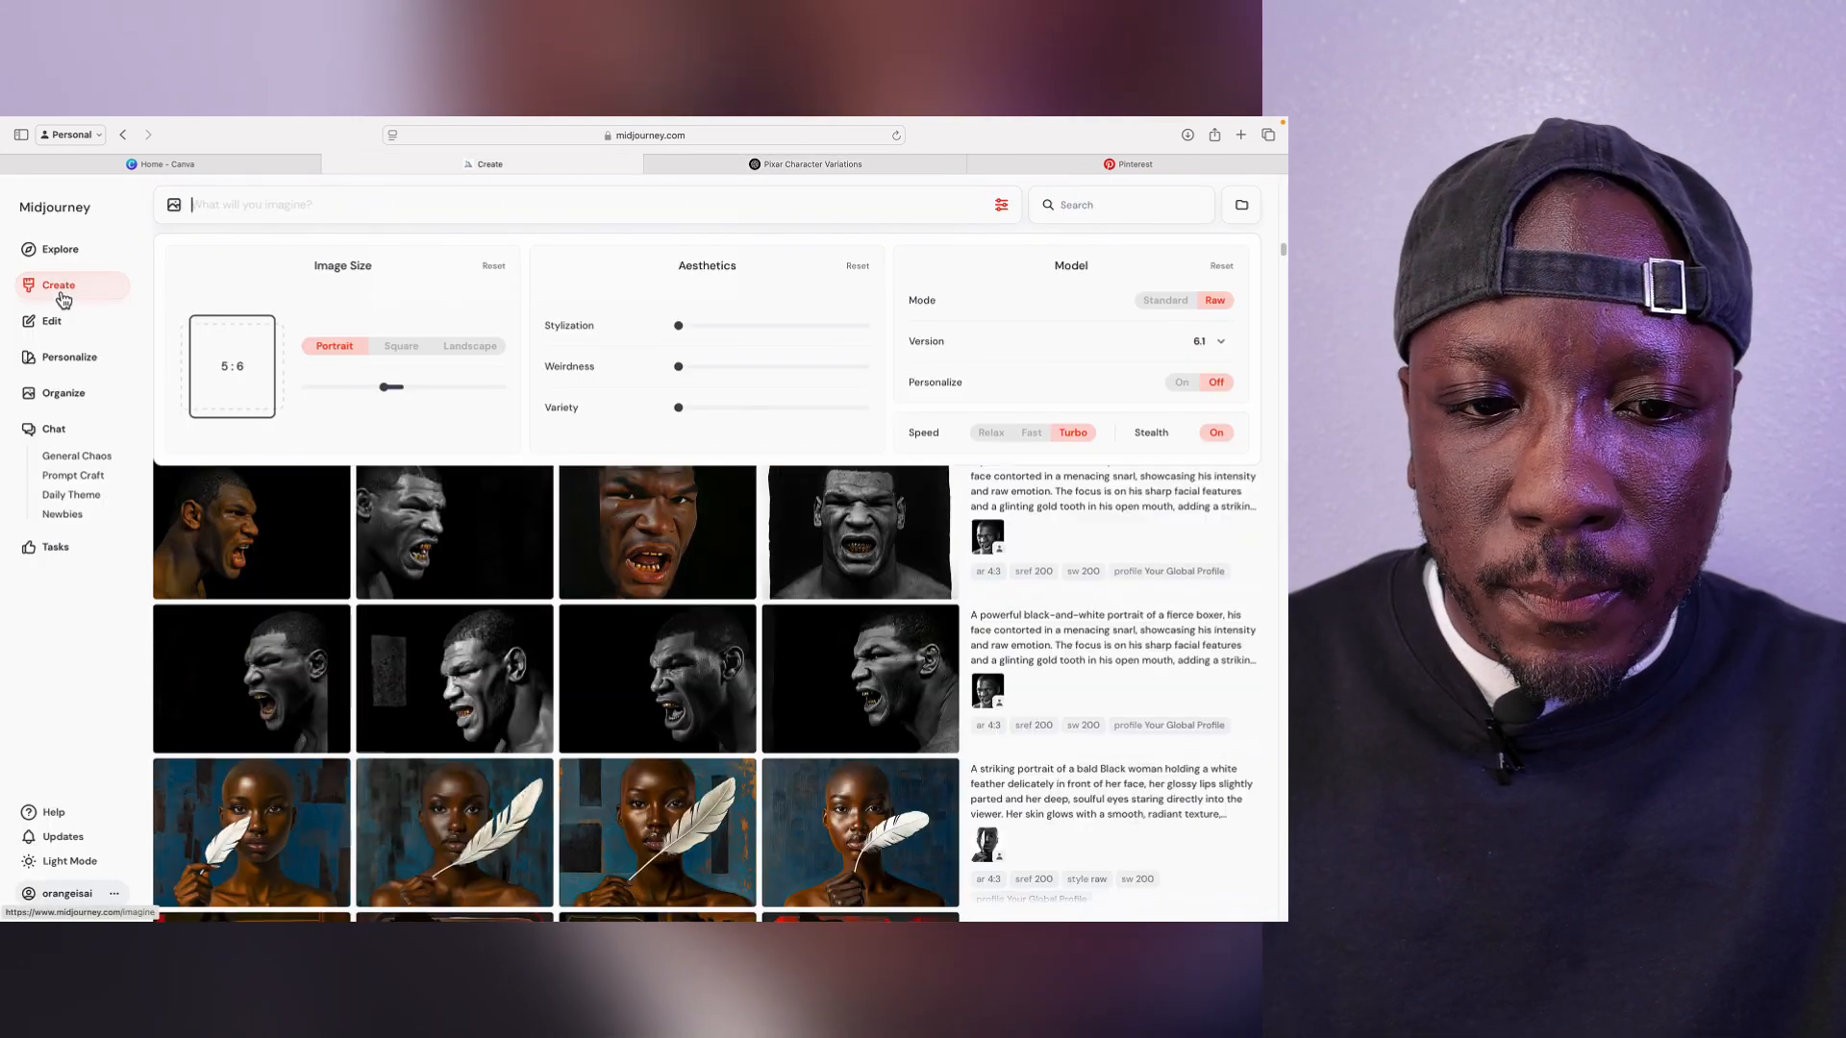
Step: Review today's generated villain, fairy, space pilot, explorer and inventor images, and open the second elderly inventor image at full size
{"action": "left_click", "coordinate": [58, 285]}
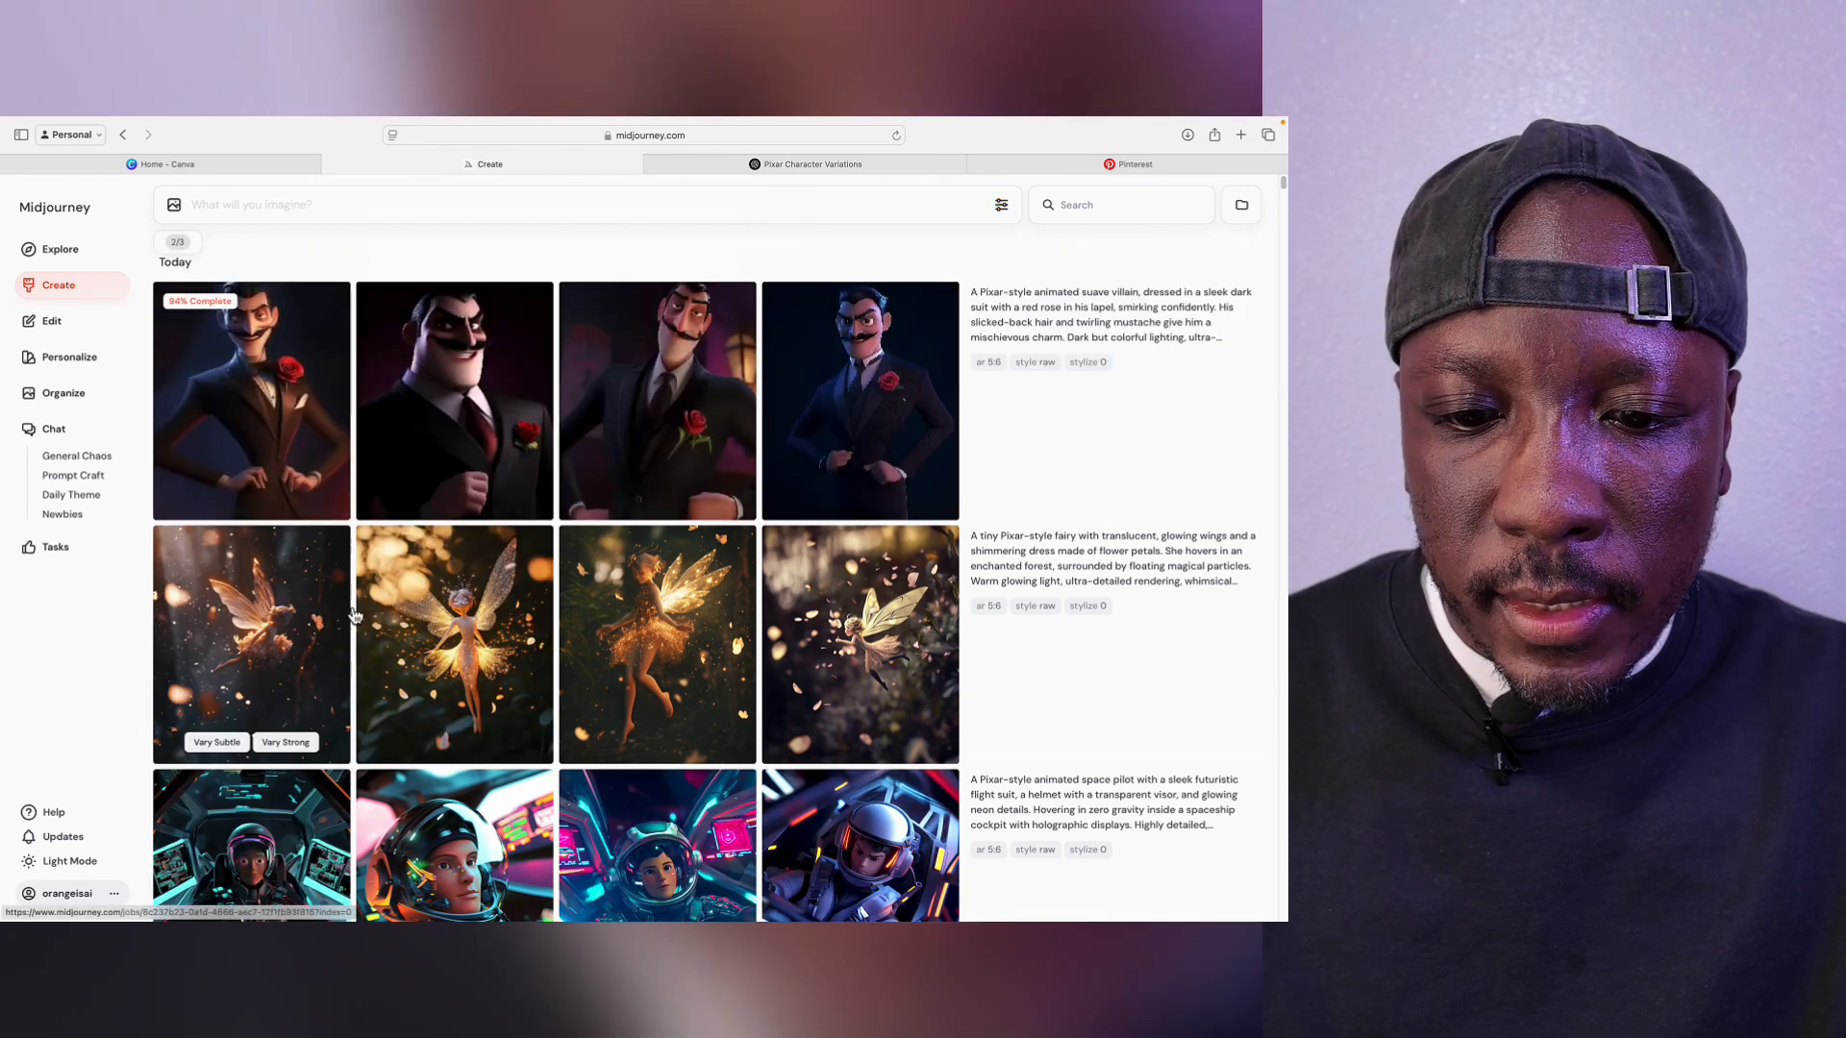
{"action": "scroll", "coordinate": [354, 615], "scroll_direction": "down", "scroll_amount": 2}
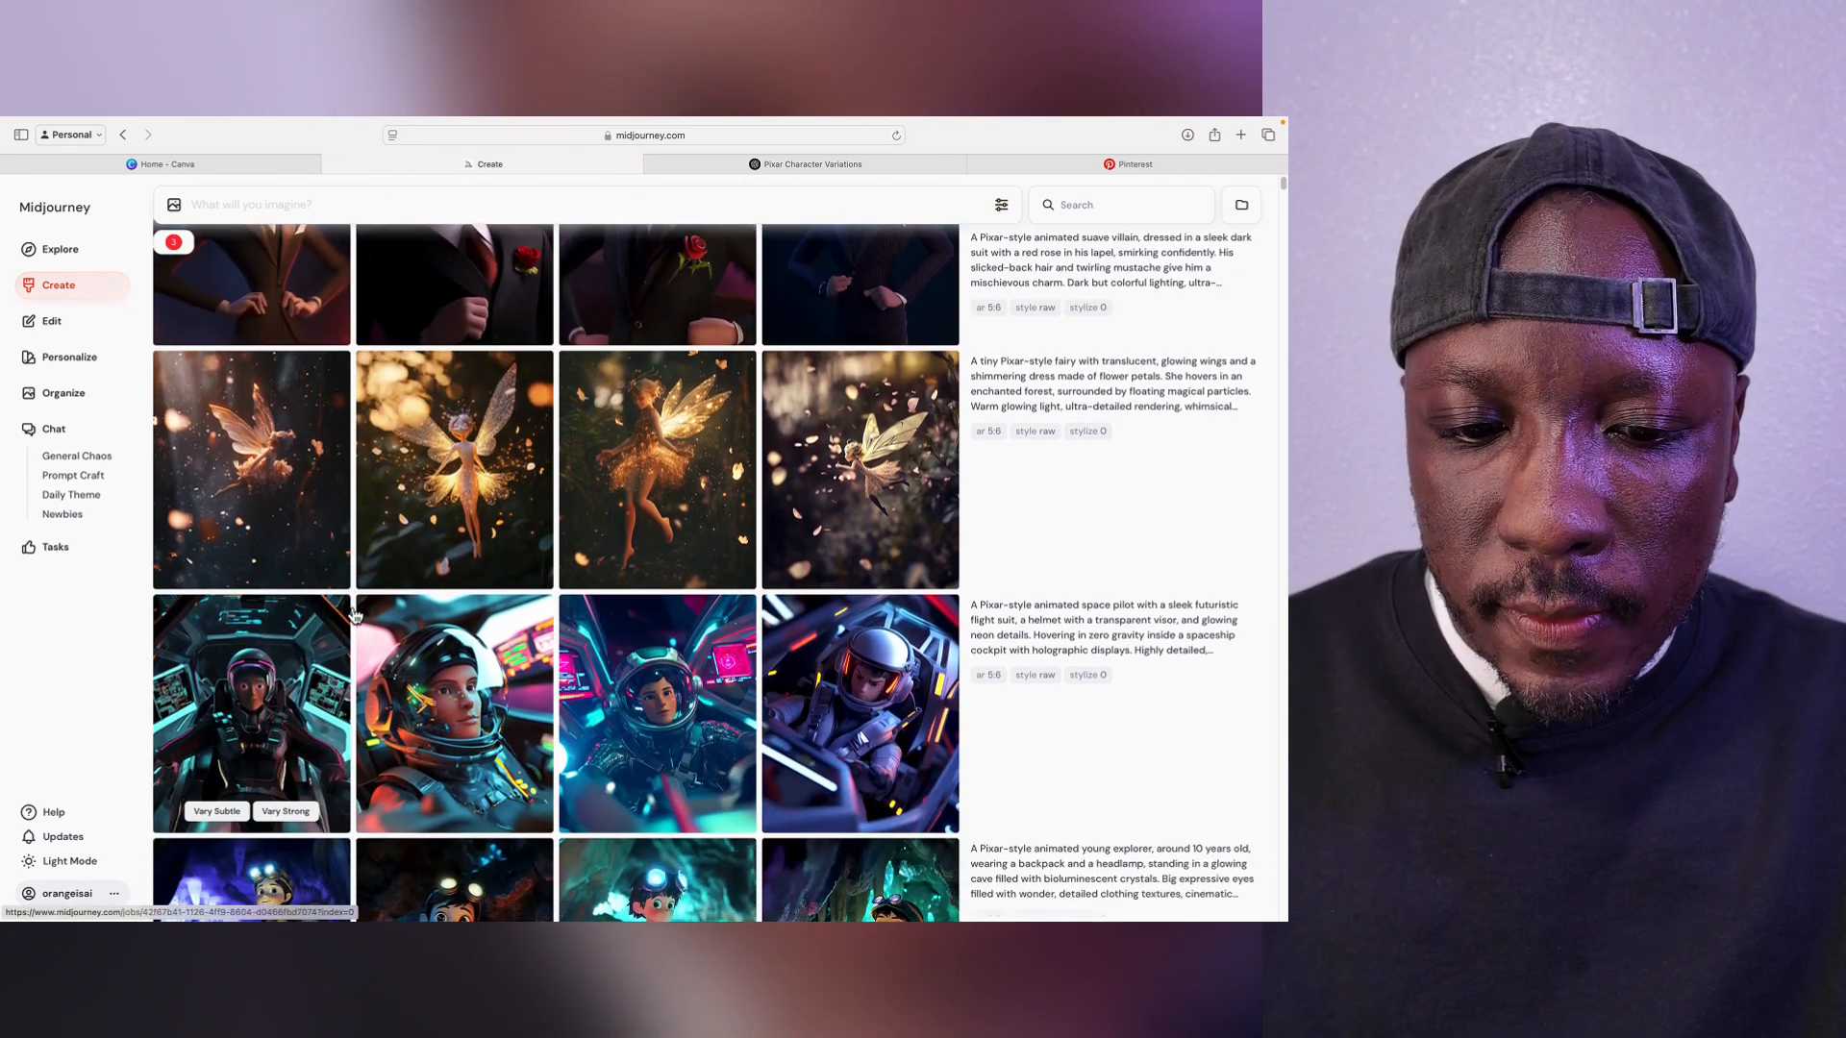
{"action": "scroll", "coordinate": [354, 615], "scroll_direction": "down", "scroll_amount": 3}
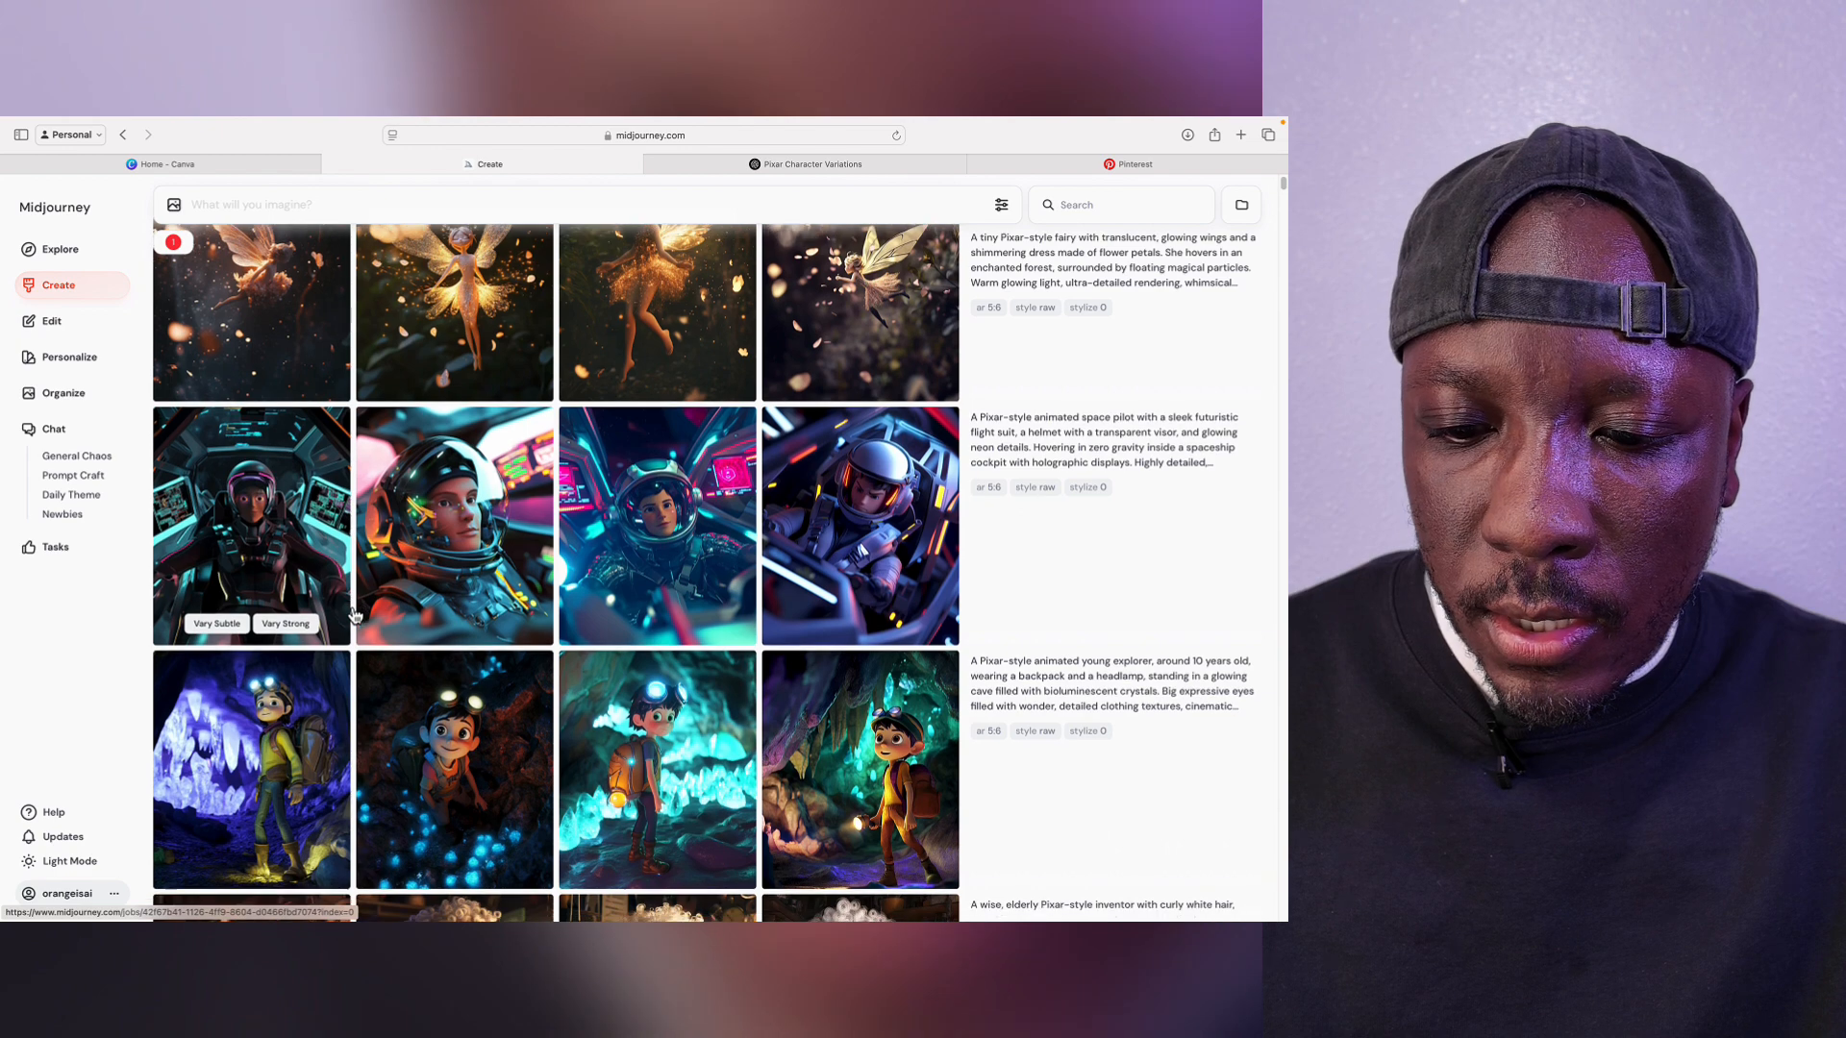
{"action": "scroll", "coordinate": [354, 615], "scroll_direction": "down", "scroll_amount": 2}
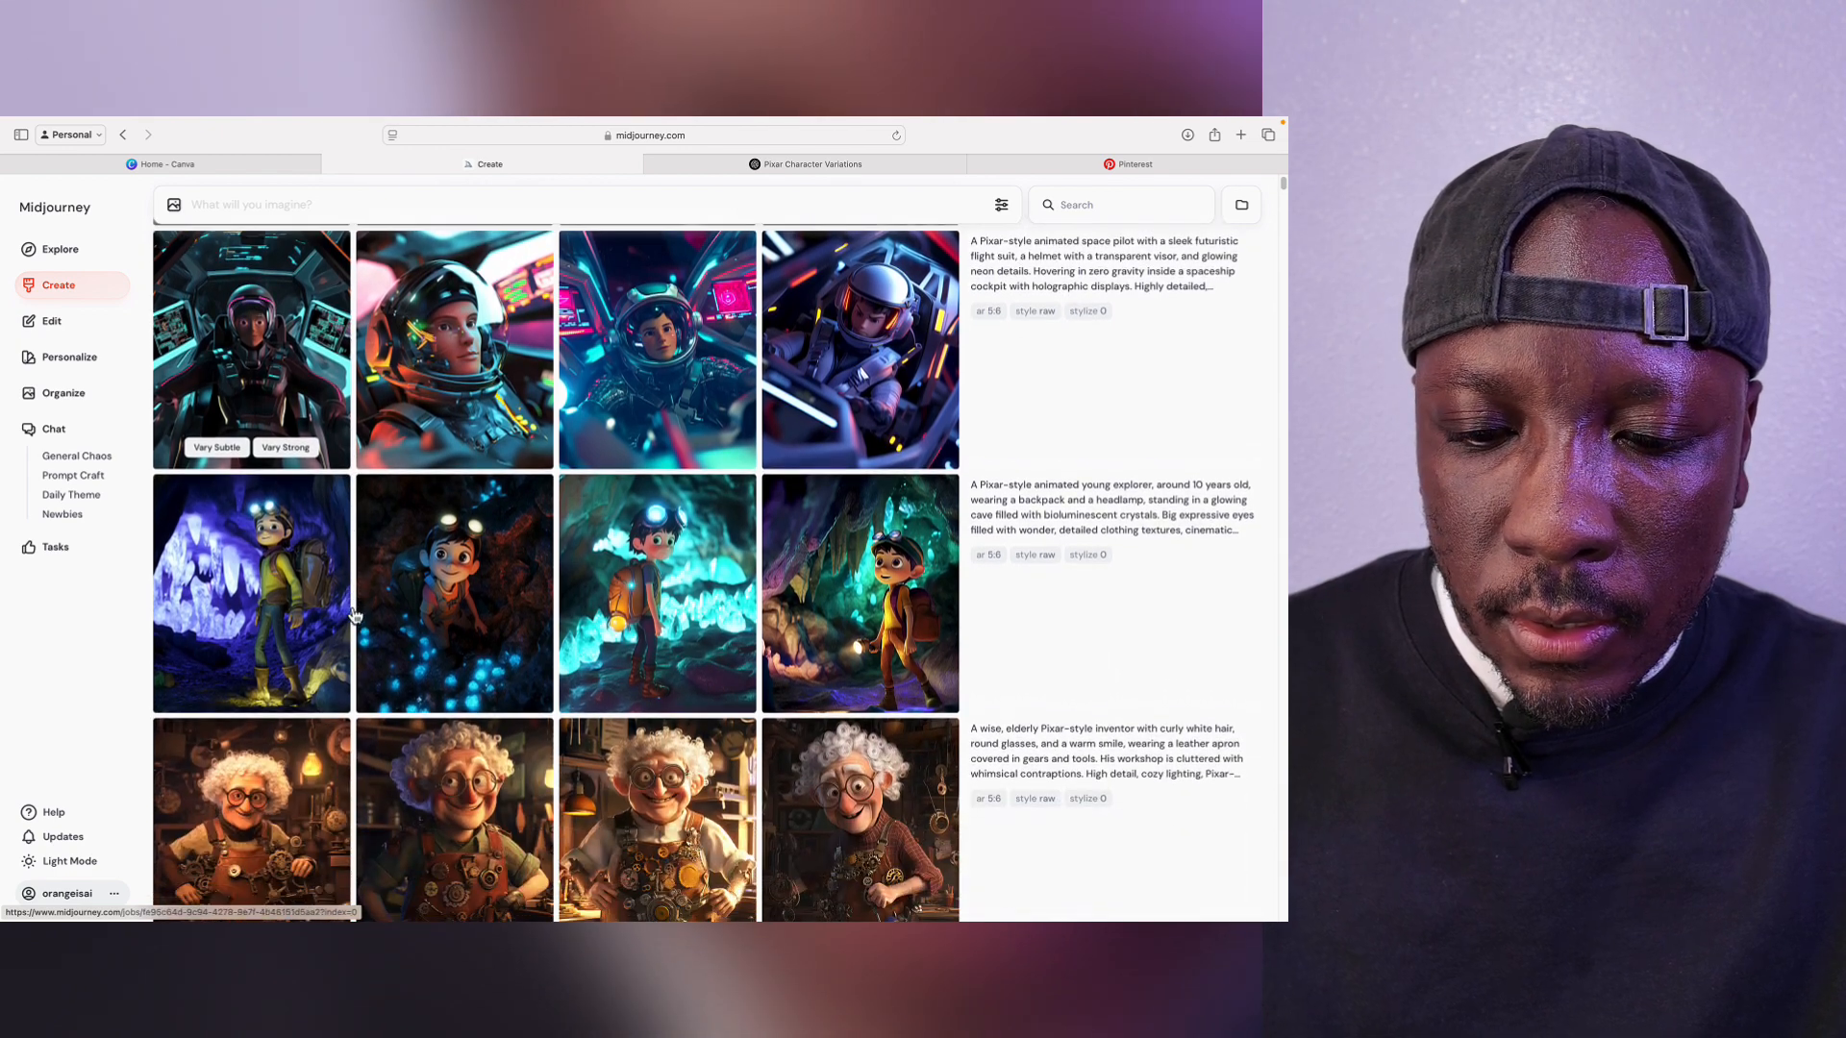
{"action": "scroll", "coordinate": [353, 616], "scroll_direction": "down", "scroll_amount": 2}
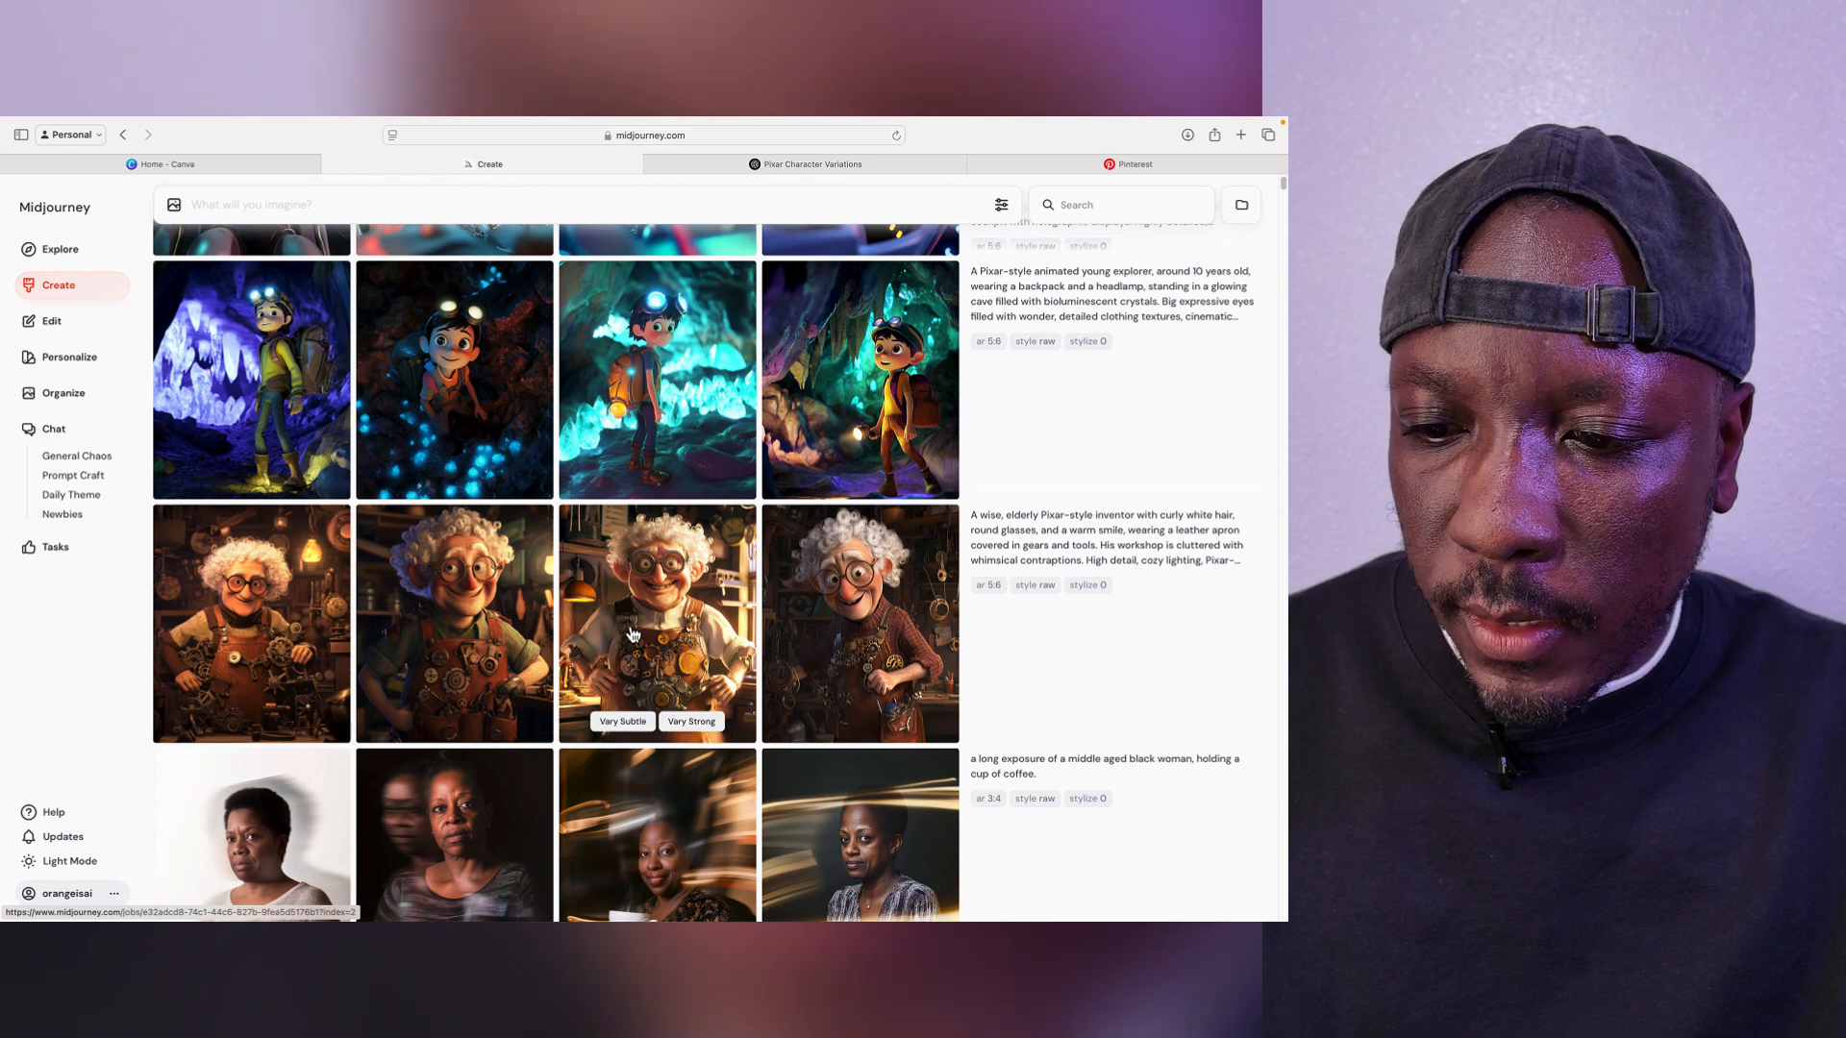
{"action": "scroll", "coordinate": [632, 634], "scroll_direction": "down", "scroll_amount": 1}
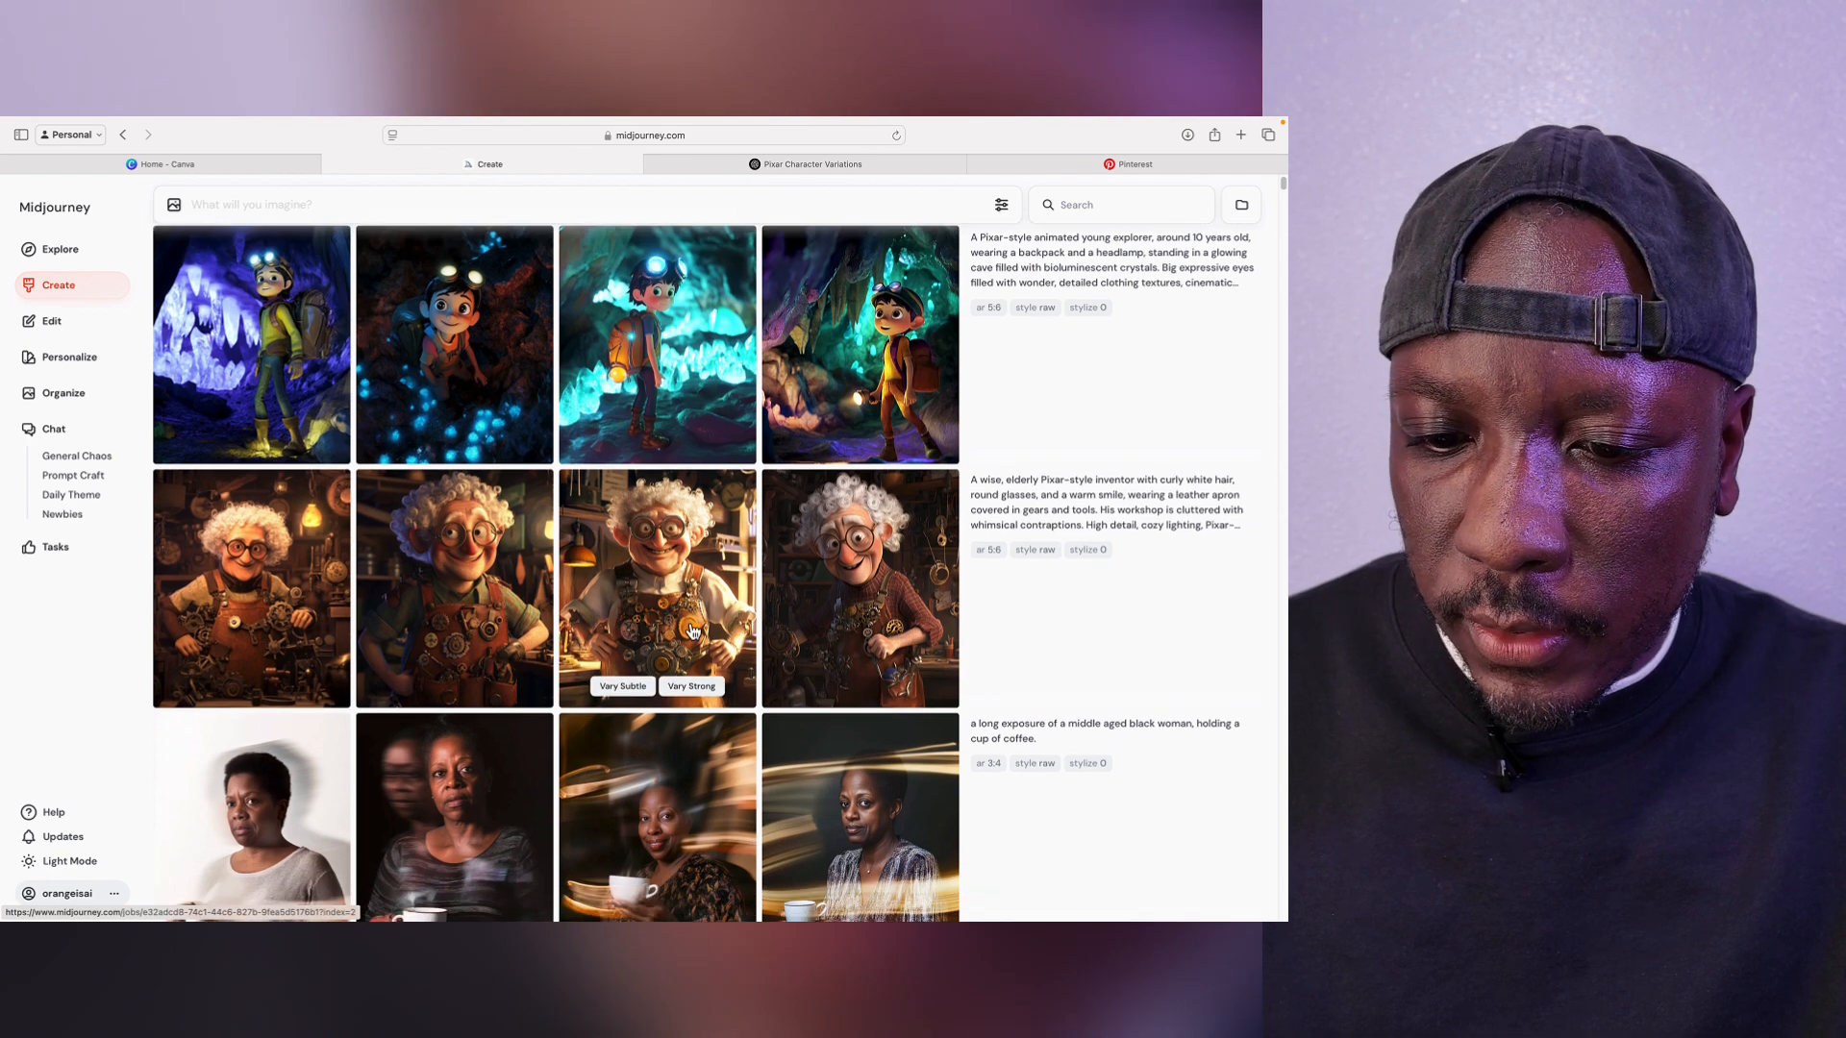
{"action": "scroll", "coordinate": [692, 629], "scroll_direction": "up", "scroll_amount": 2}
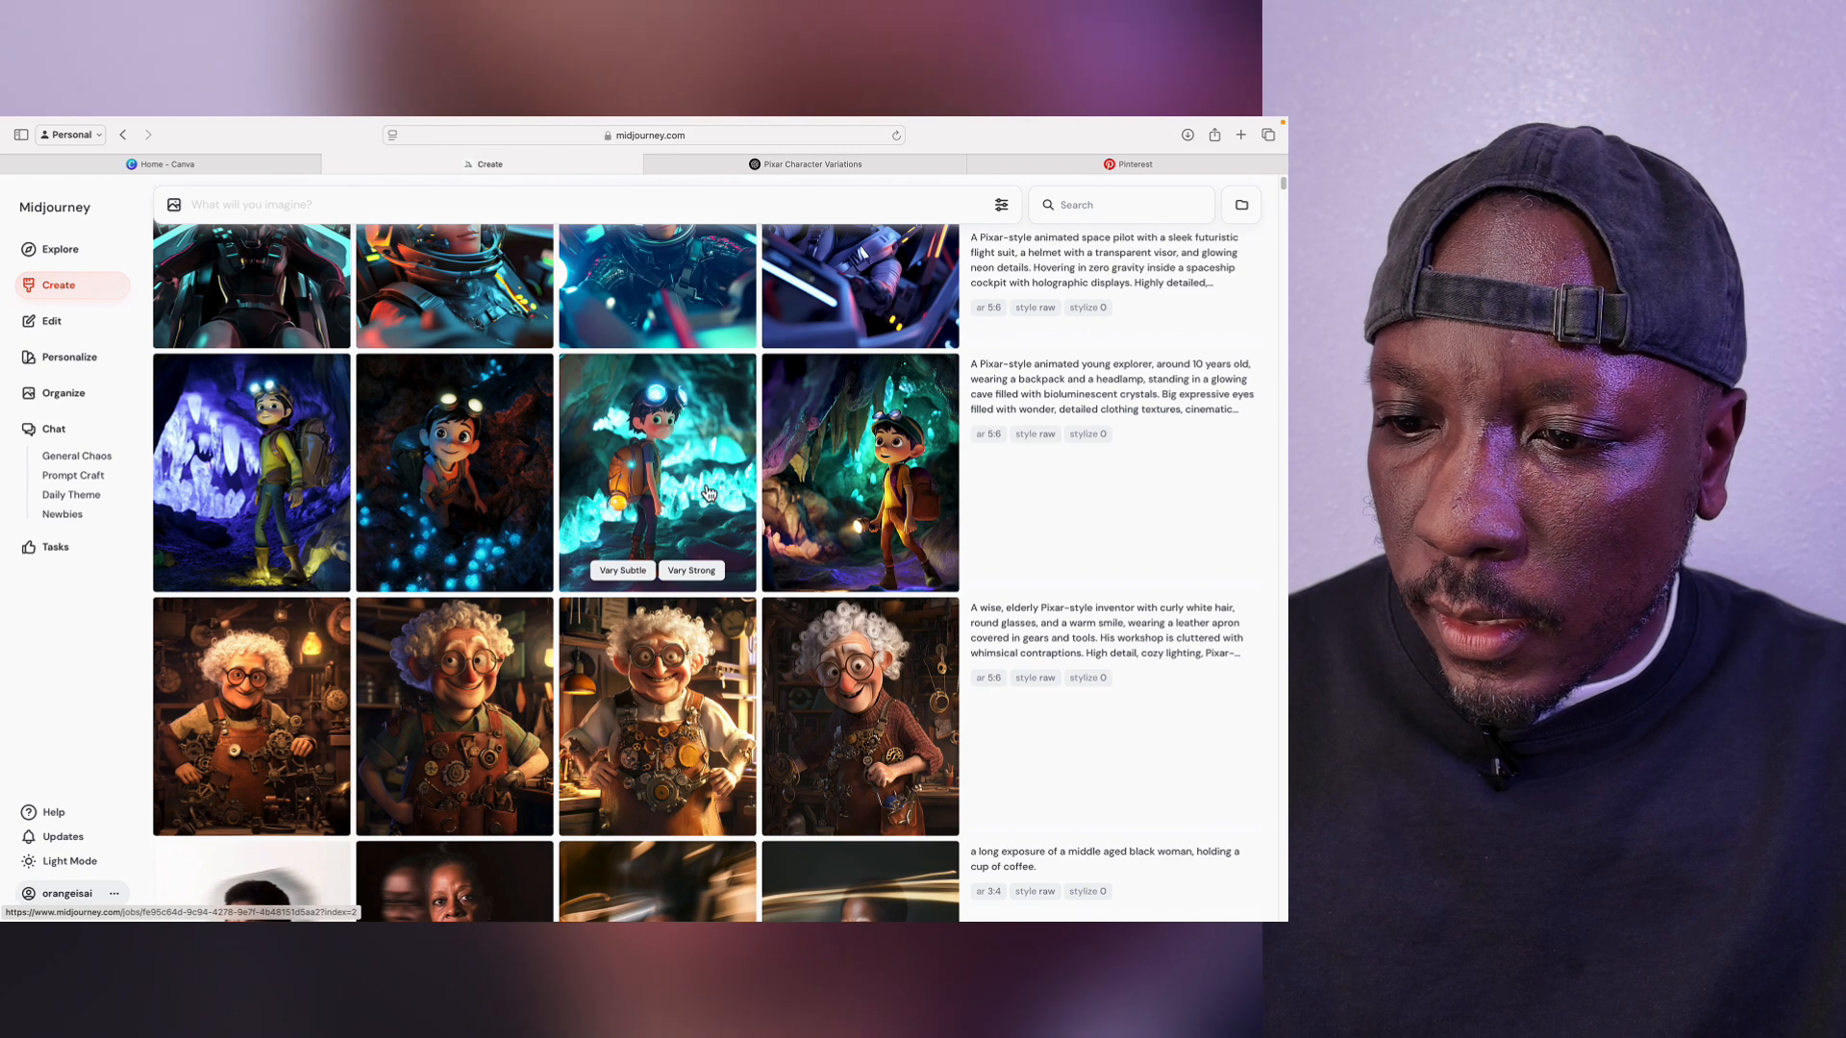
{"action": "scroll", "coordinate": [711, 495], "scroll_direction": "up", "scroll_amount": 3}
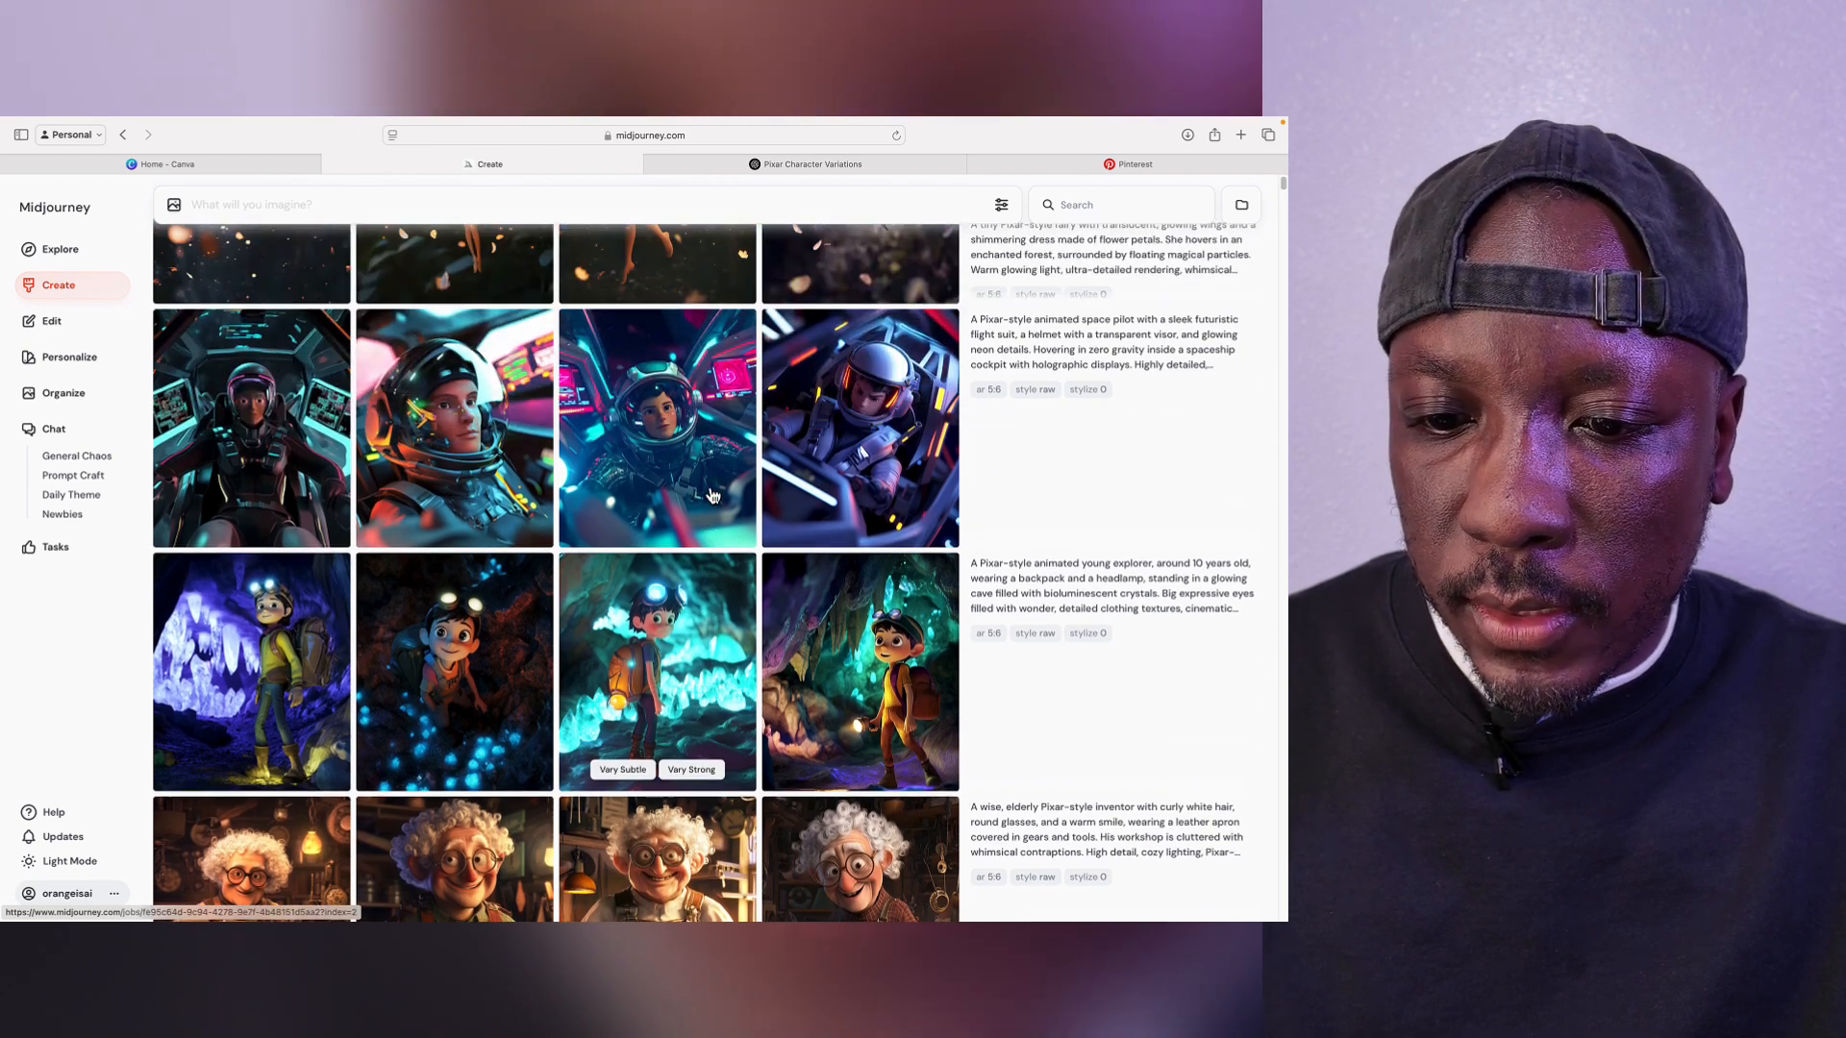
{"action": "scroll", "coordinate": [711, 492], "scroll_direction": "up", "scroll_amount": 3}
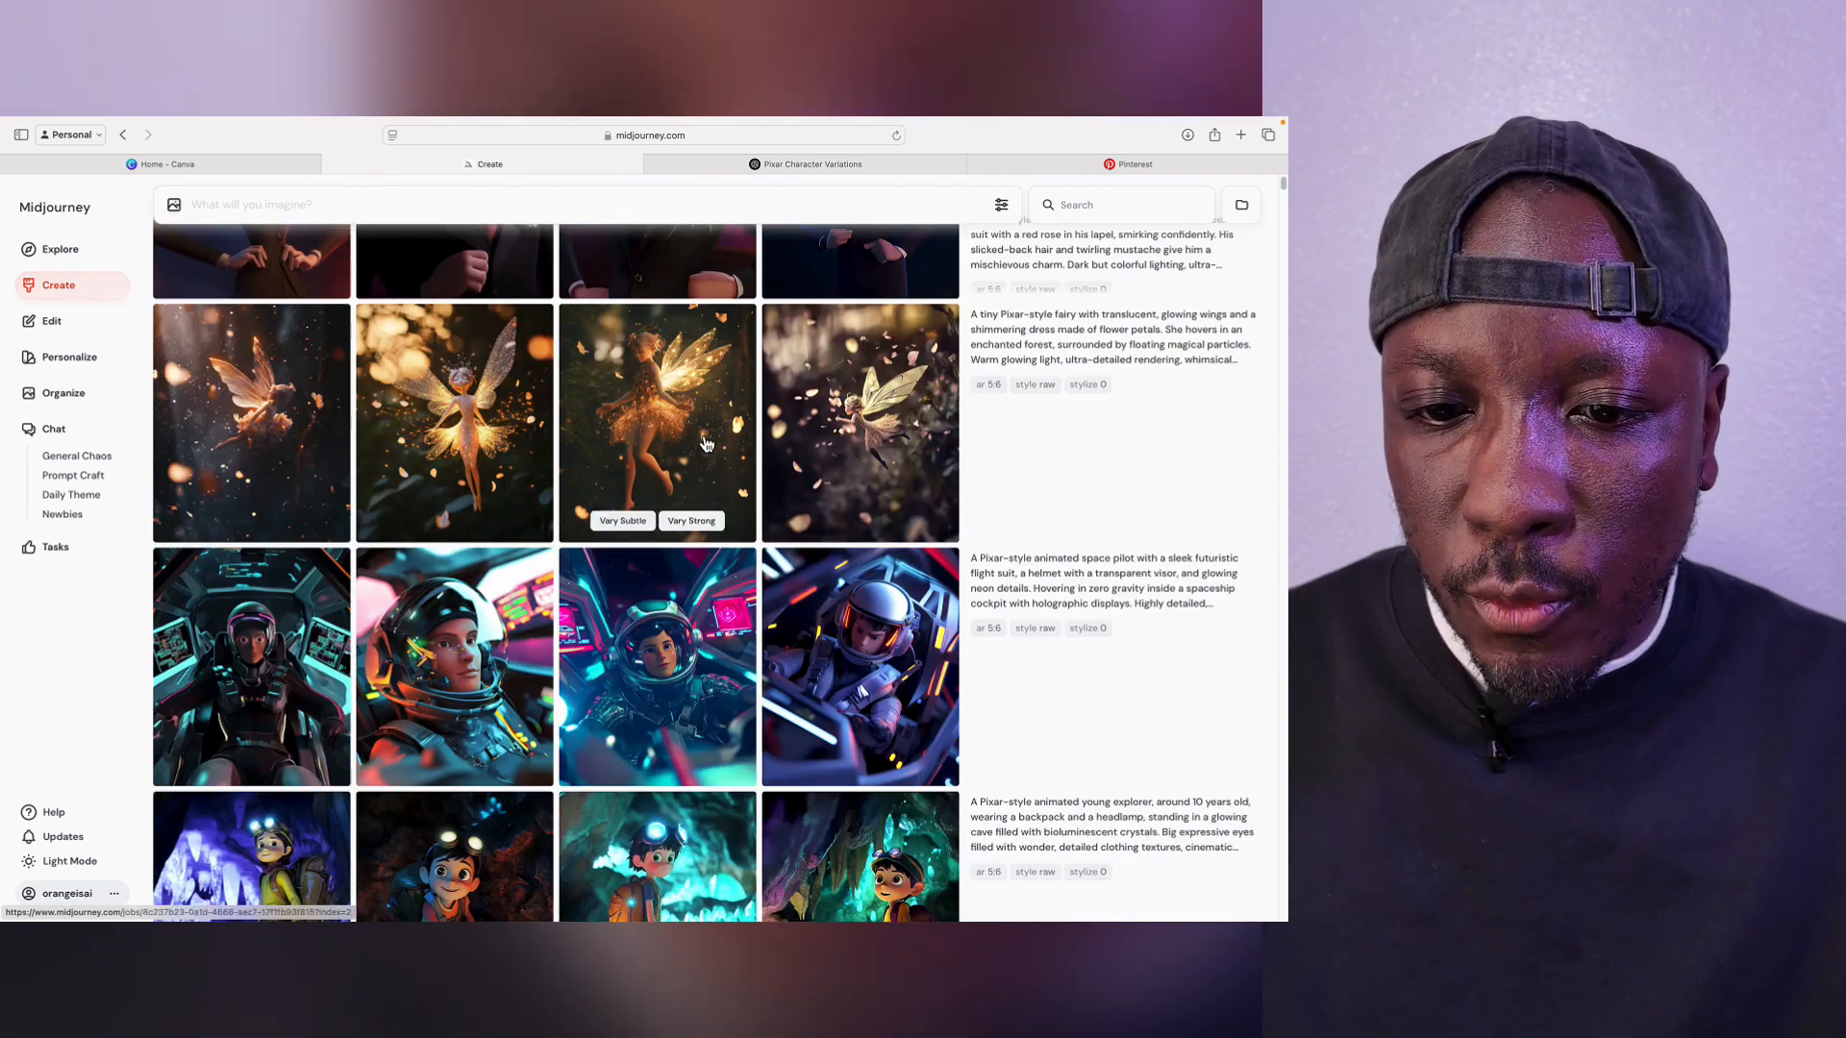
{"action": "scroll", "coordinate": [707, 443], "scroll_direction": "up", "scroll_amount": 2}
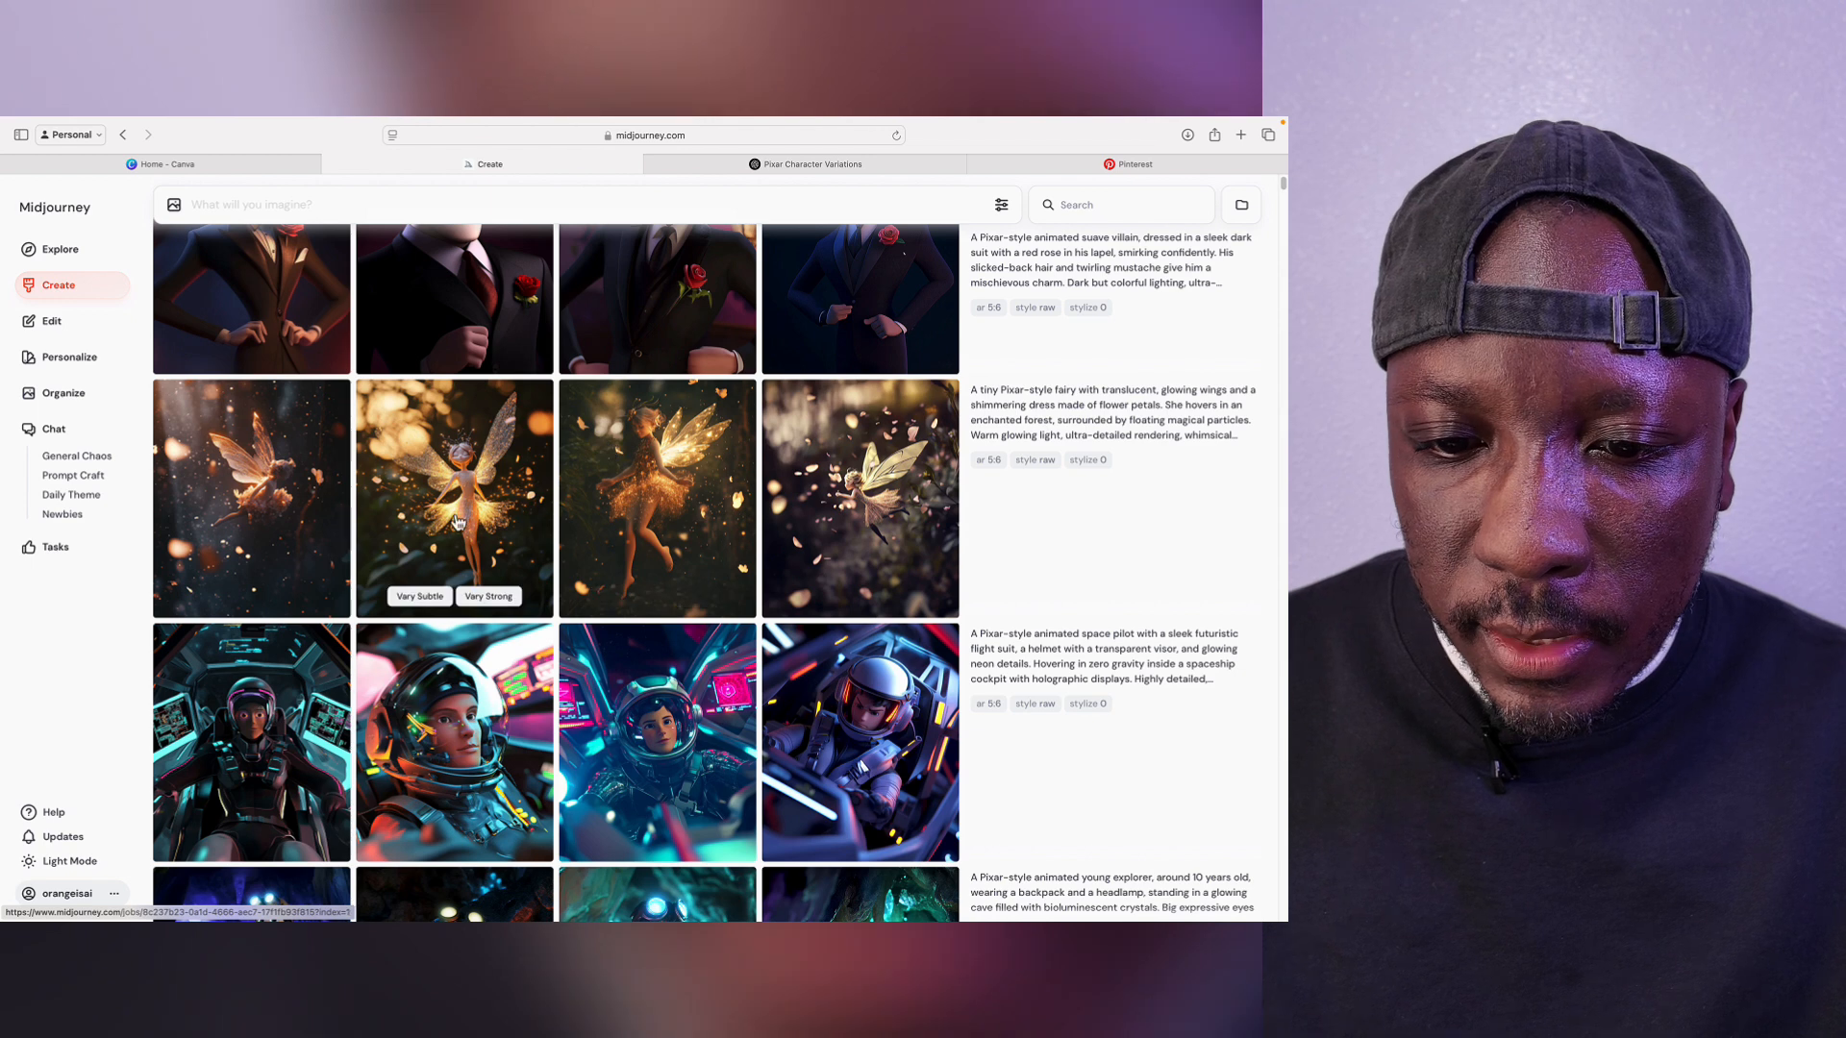
{"action": "scroll", "coordinate": [459, 519], "scroll_direction": "up", "scroll_amount": 2}
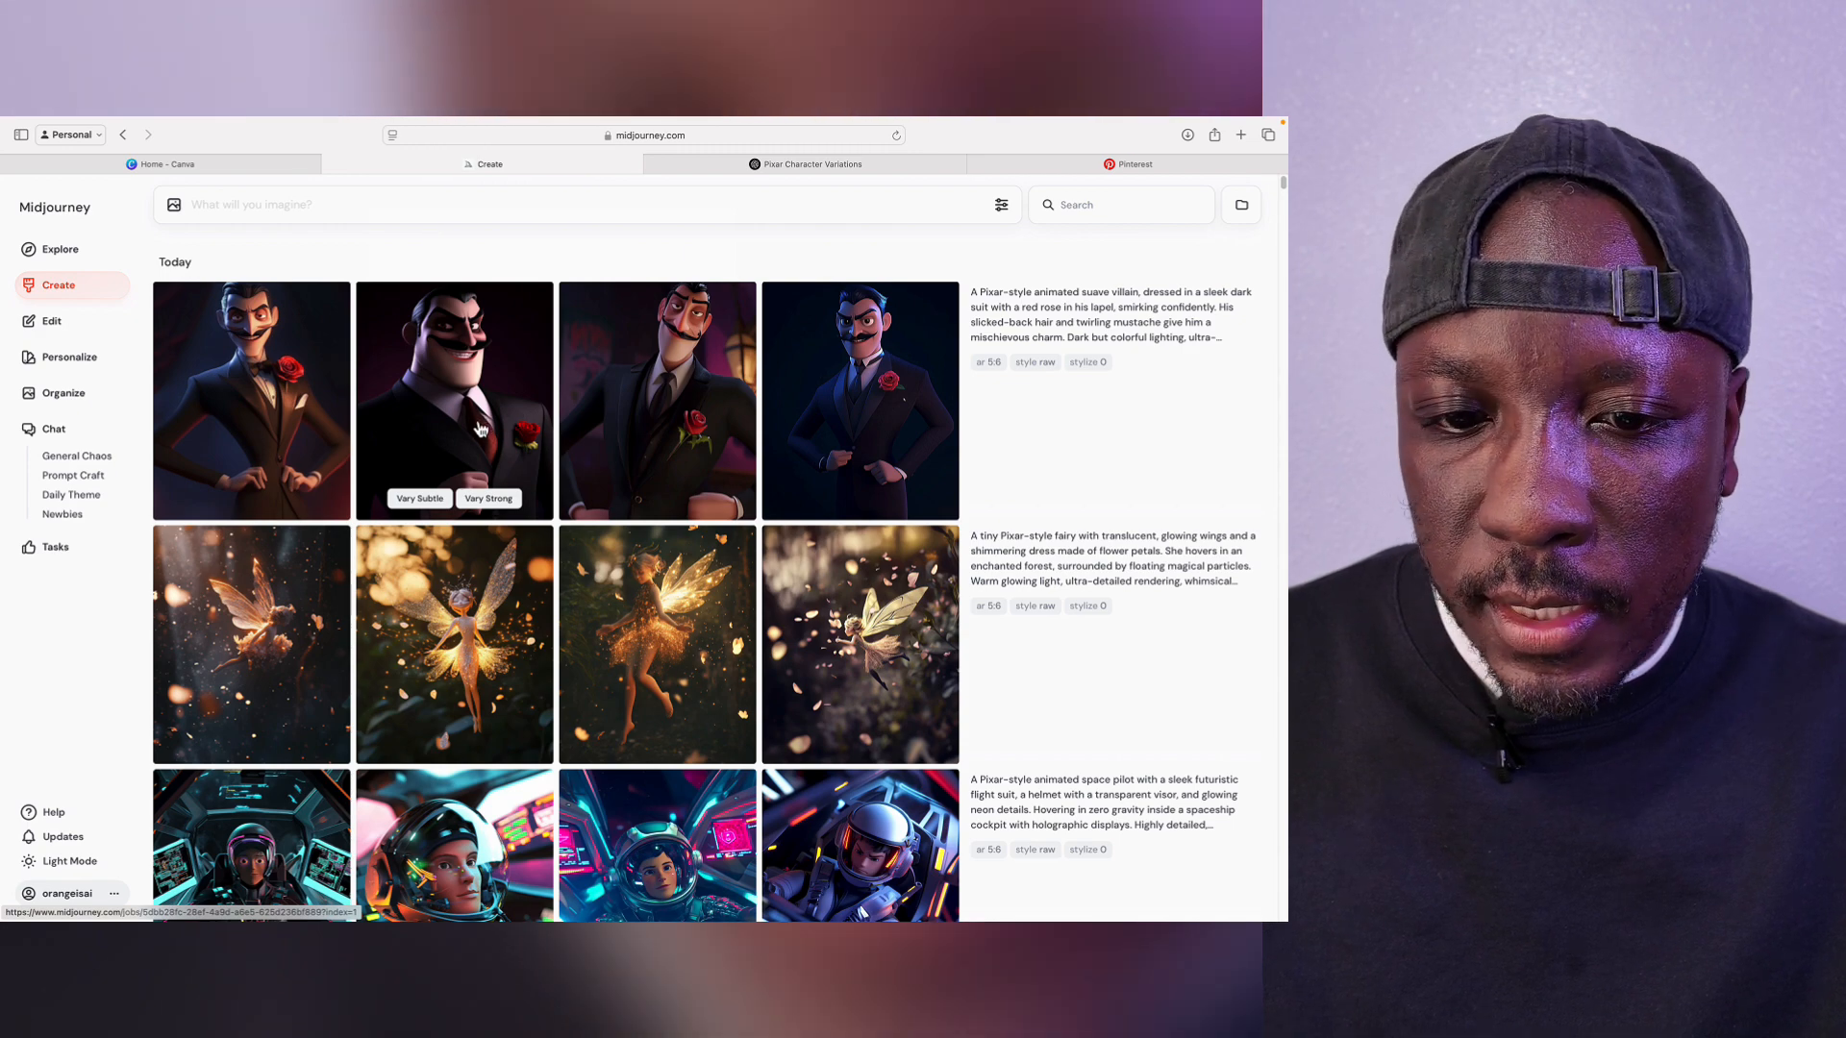
{"action": "scroll", "coordinate": [481, 428], "scroll_direction": "down", "scroll_amount": 3}
{"action": "scroll", "coordinate": [481, 429], "scroll_direction": "down", "scroll_amount": 10}
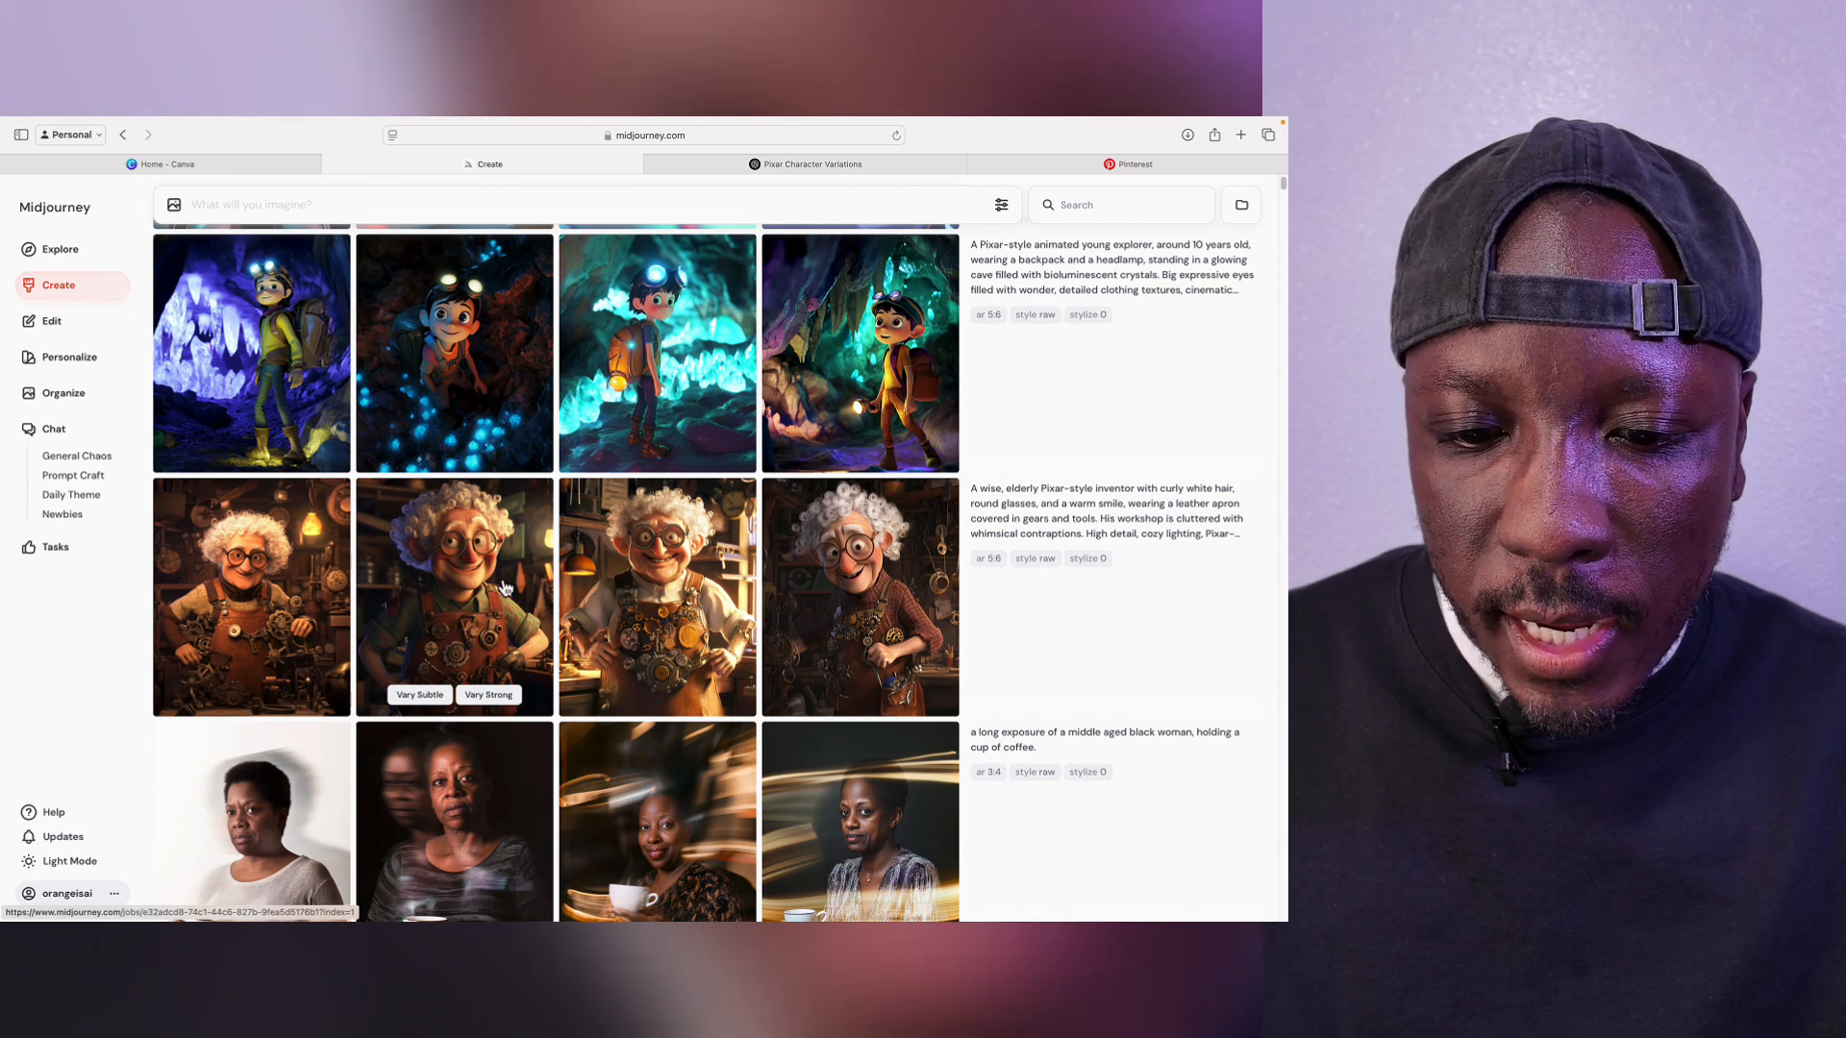
{"action": "left_click", "coordinate": [474, 601]}
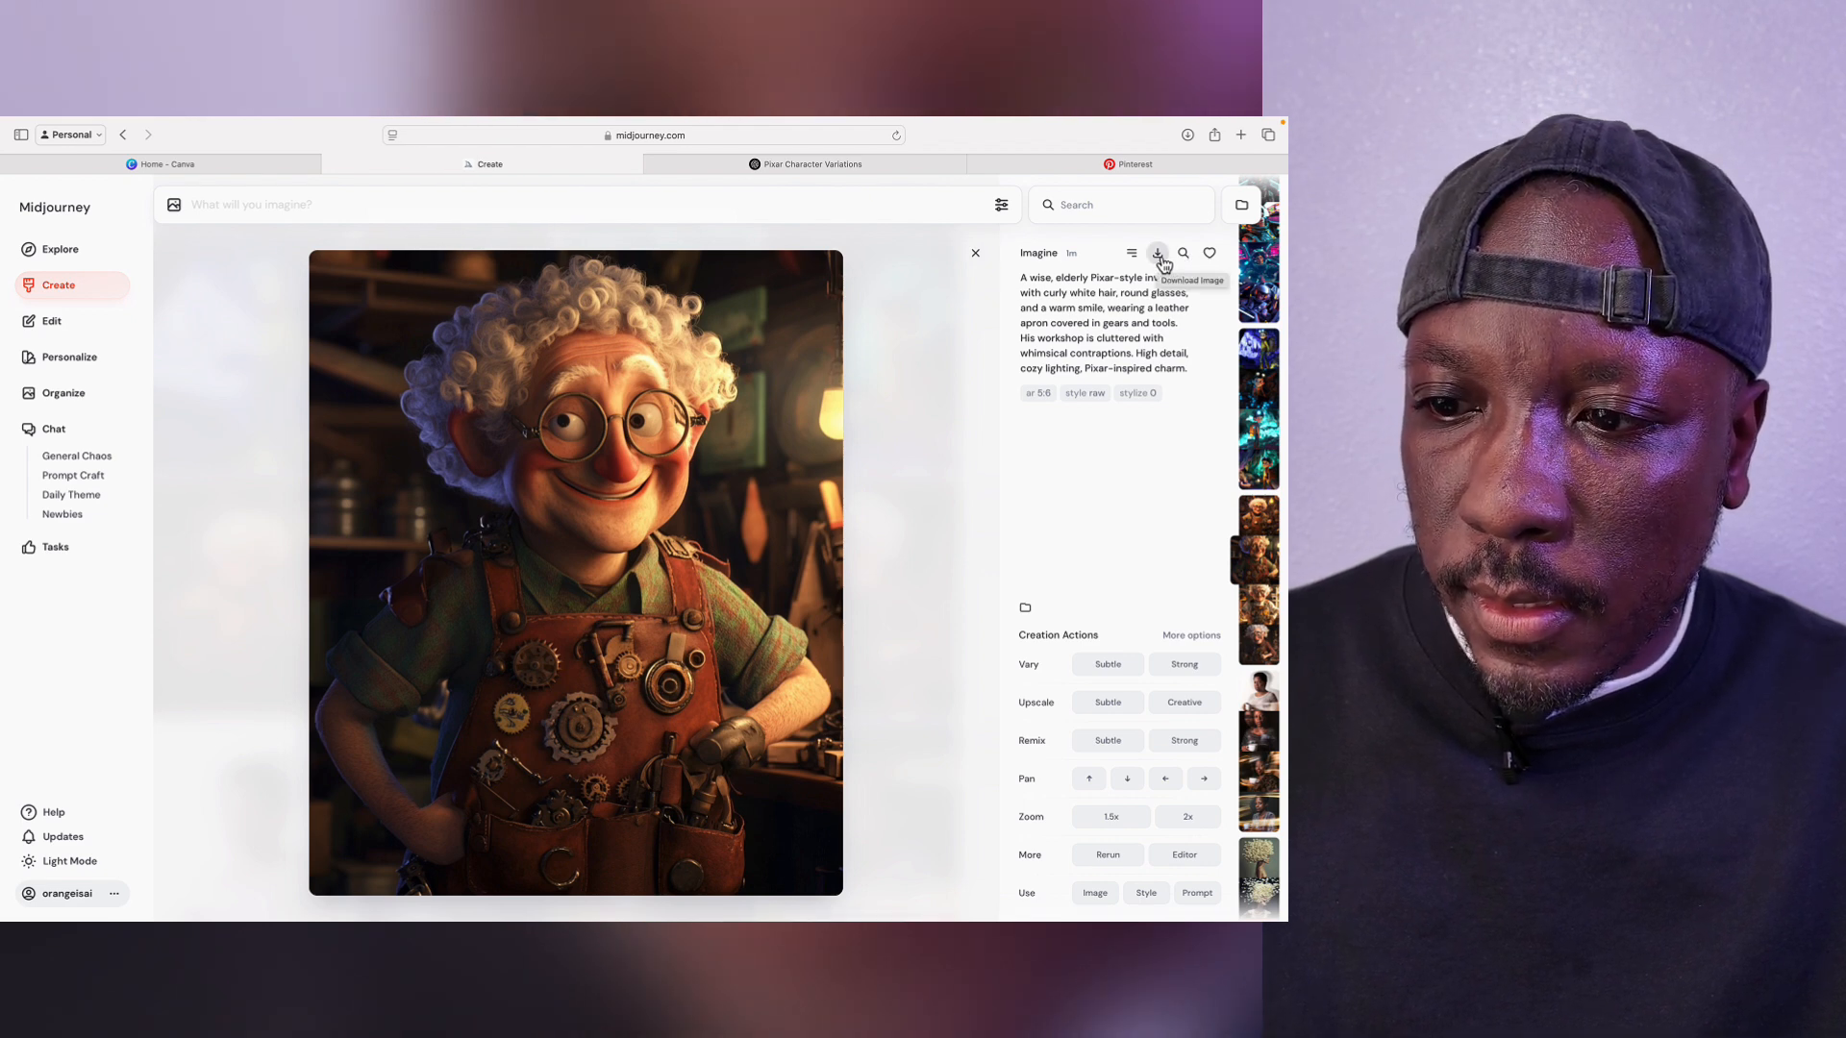
Step: In ChatGPT, submit the prompt "For #2 the elderly inventor give me 10 possible movie titles and taglines"
{"action": "left_click", "coordinate": [858, 168]}
{"action": "scroll", "coordinate": [618, 424], "scroll_direction": "up", "scroll_amount": 1}
{"action": "scroll", "coordinate": [618, 424], "scroll_direction": "up", "scroll_amount": 1}
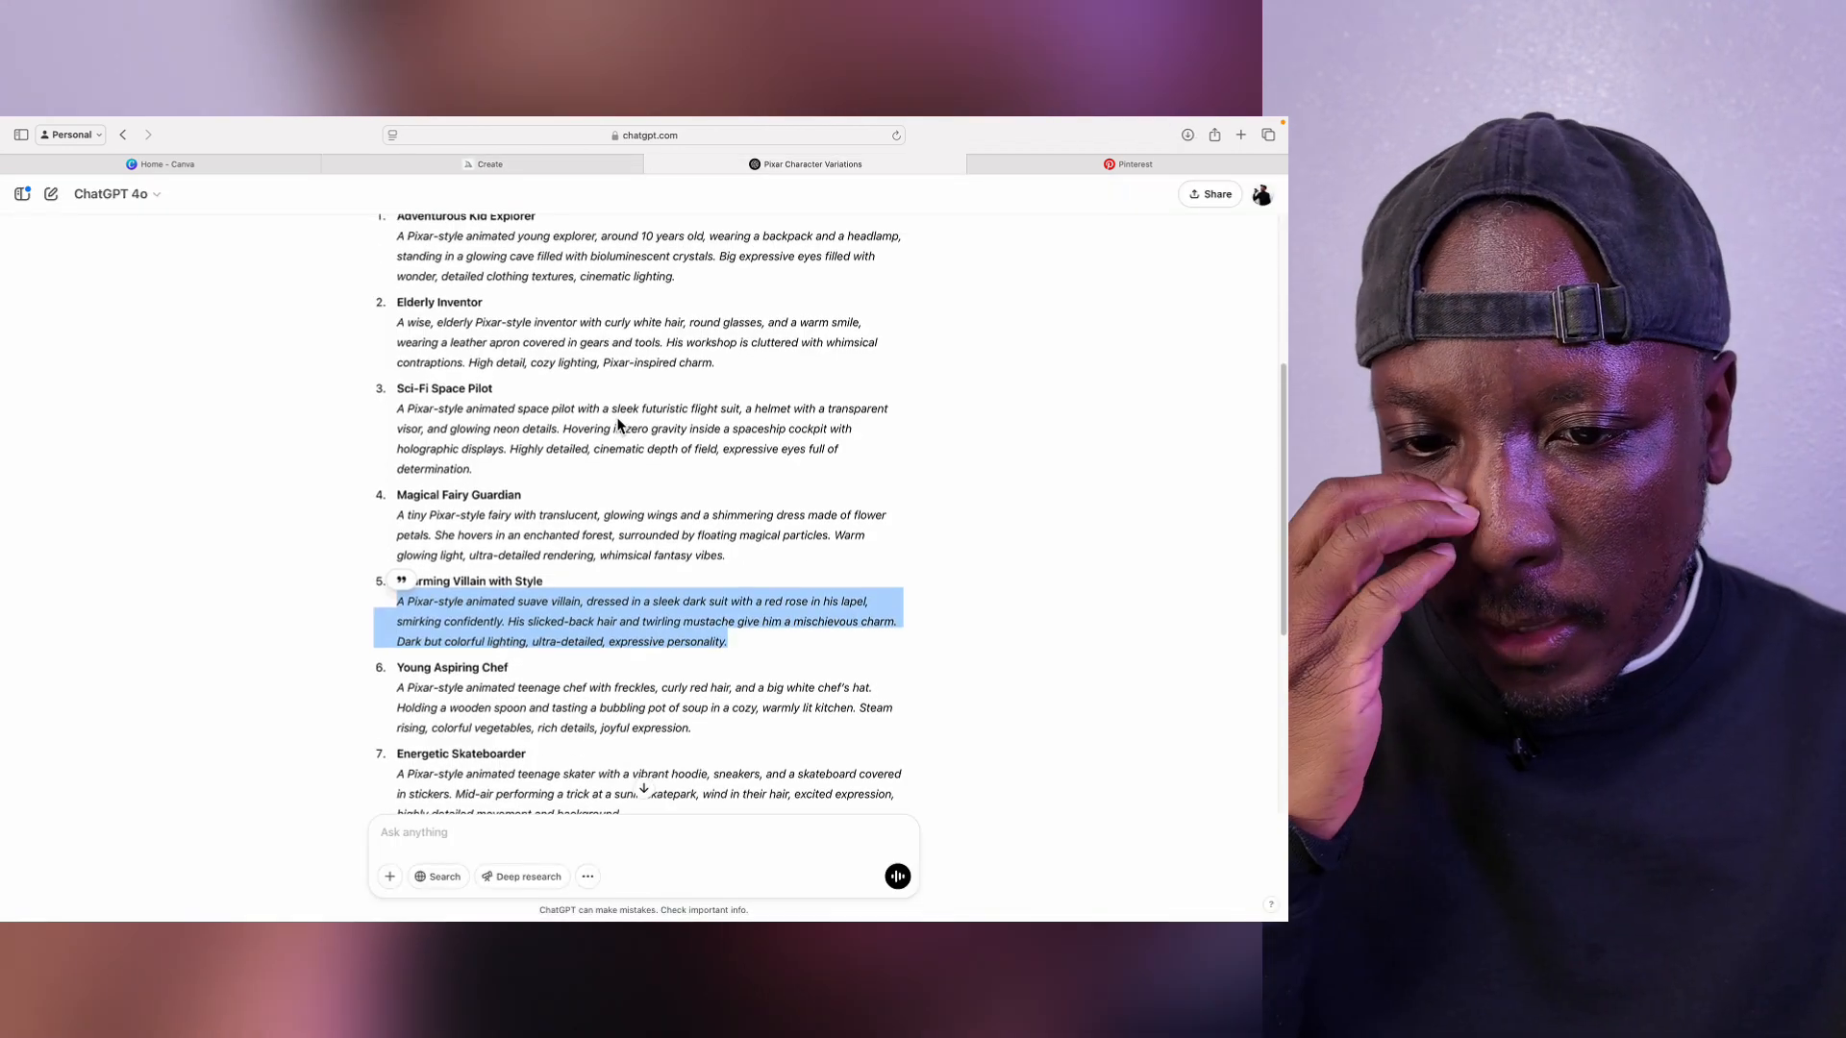
{"action": "scroll", "coordinate": [466, 769], "scroll_direction": "down", "scroll_amount": 2}
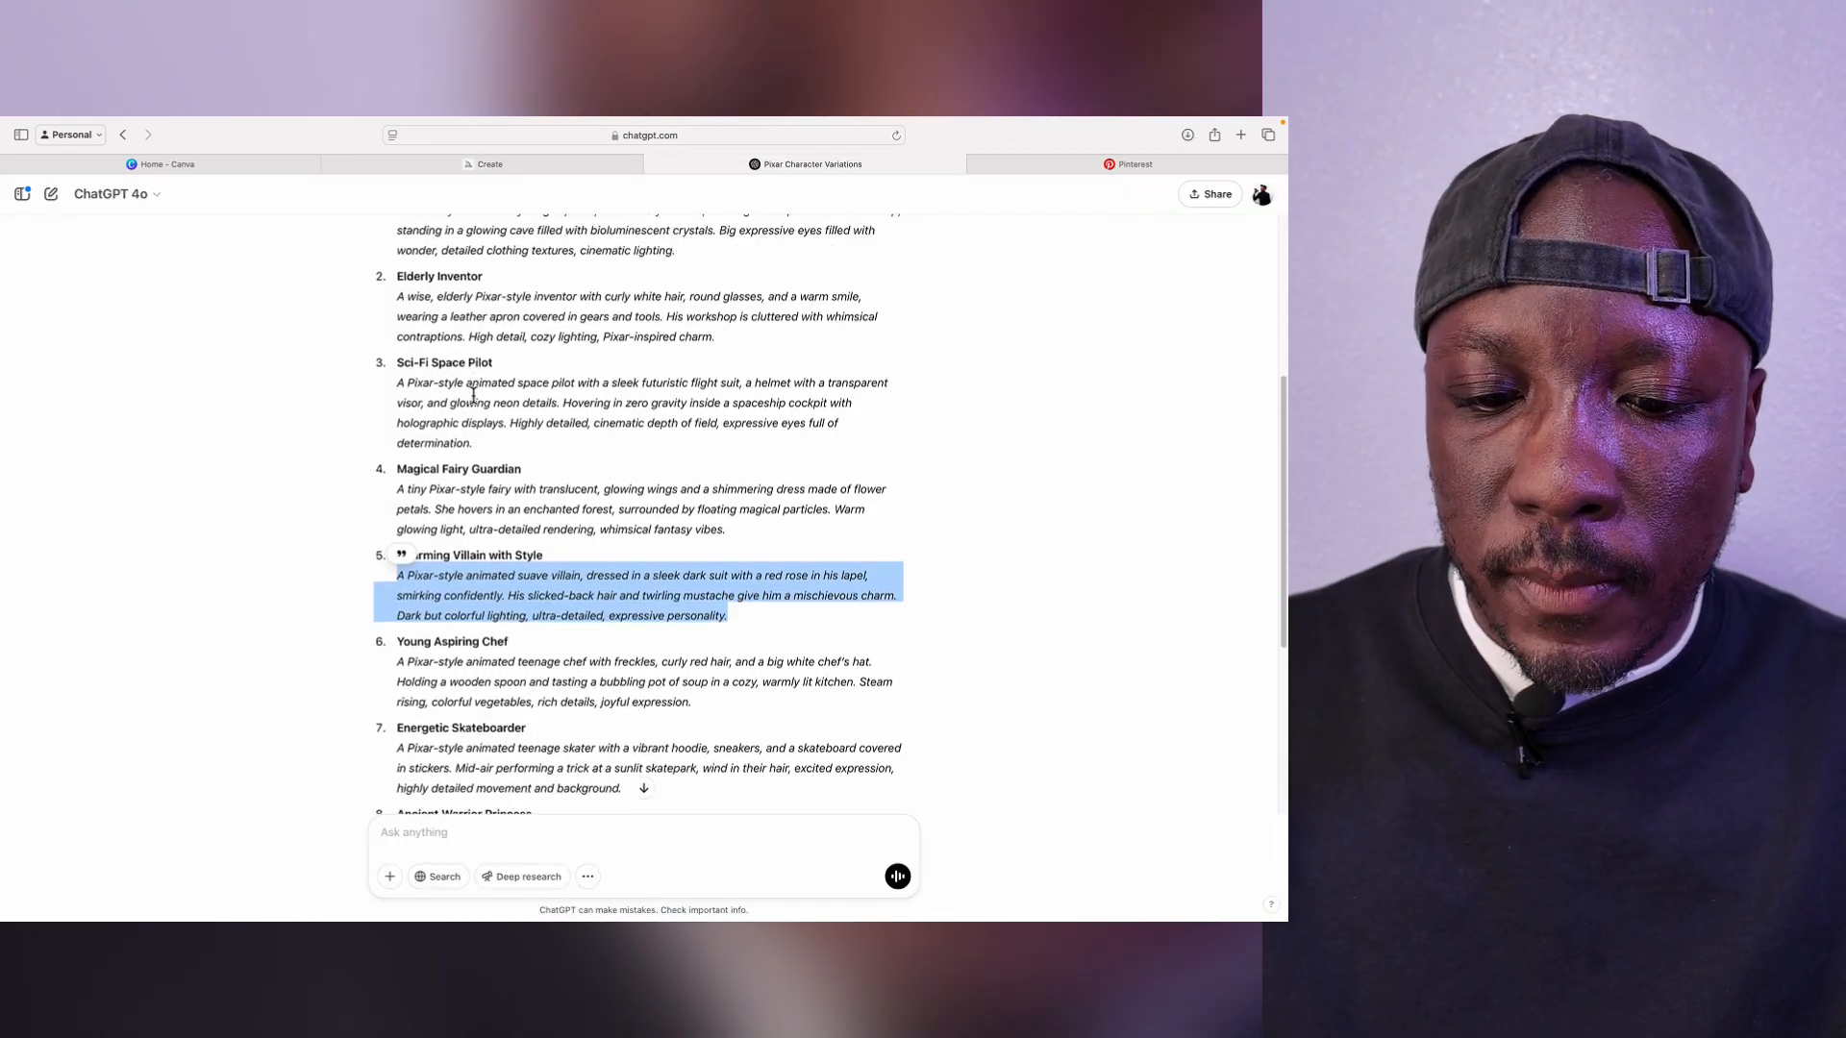
{"action": "left_click", "coordinate": [435, 832]}
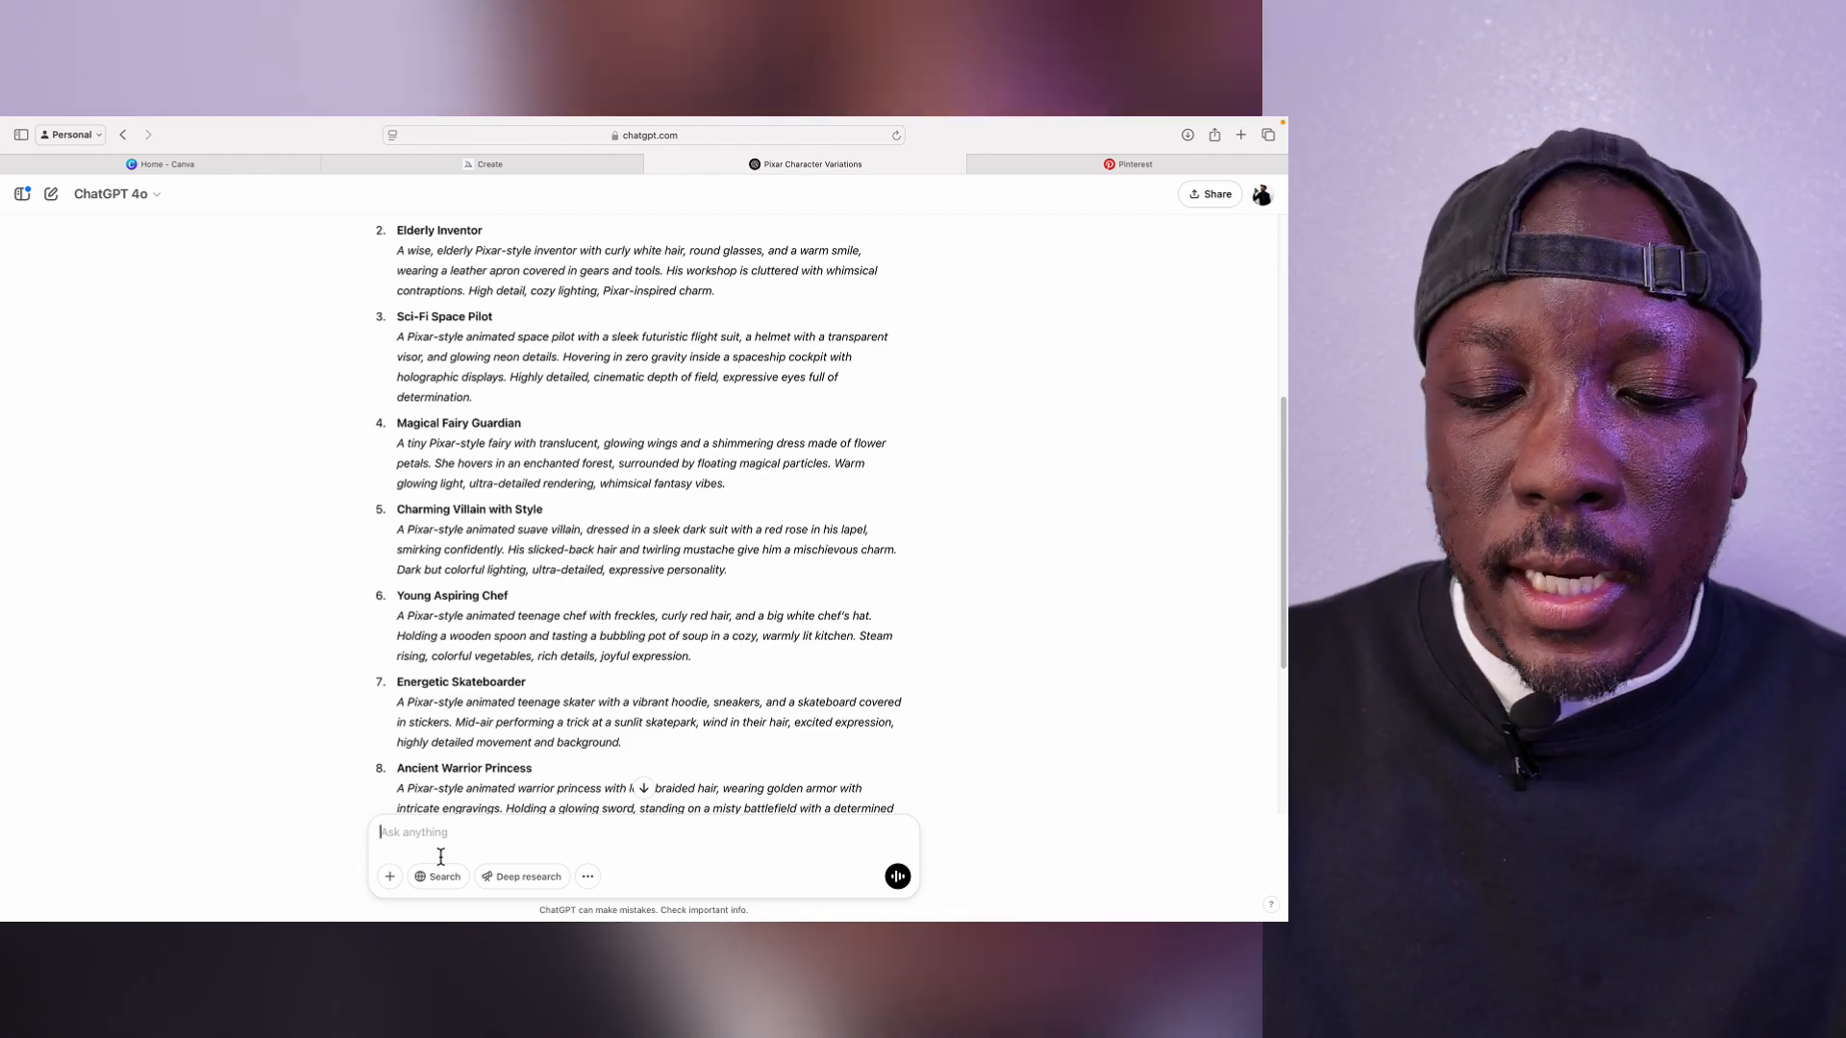
{"action": "type", "text": "Fo"}
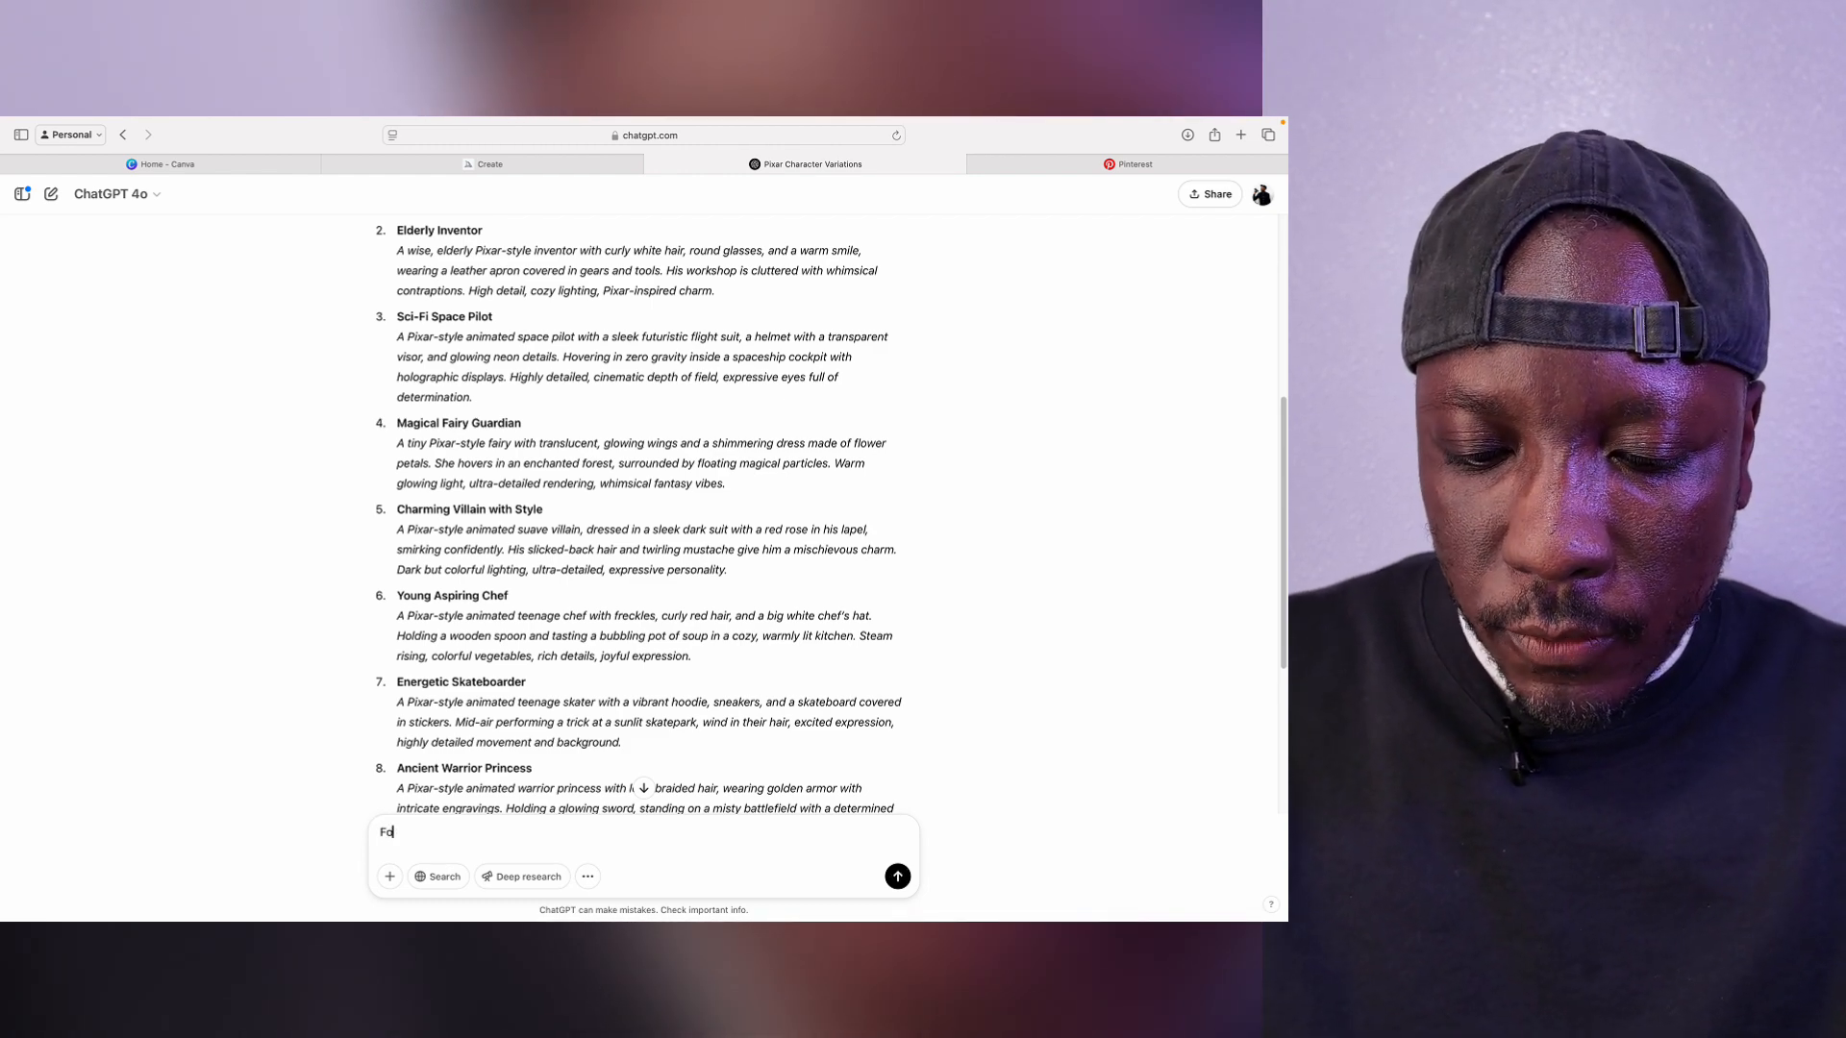
{"action": "type", "text": "r #2"}
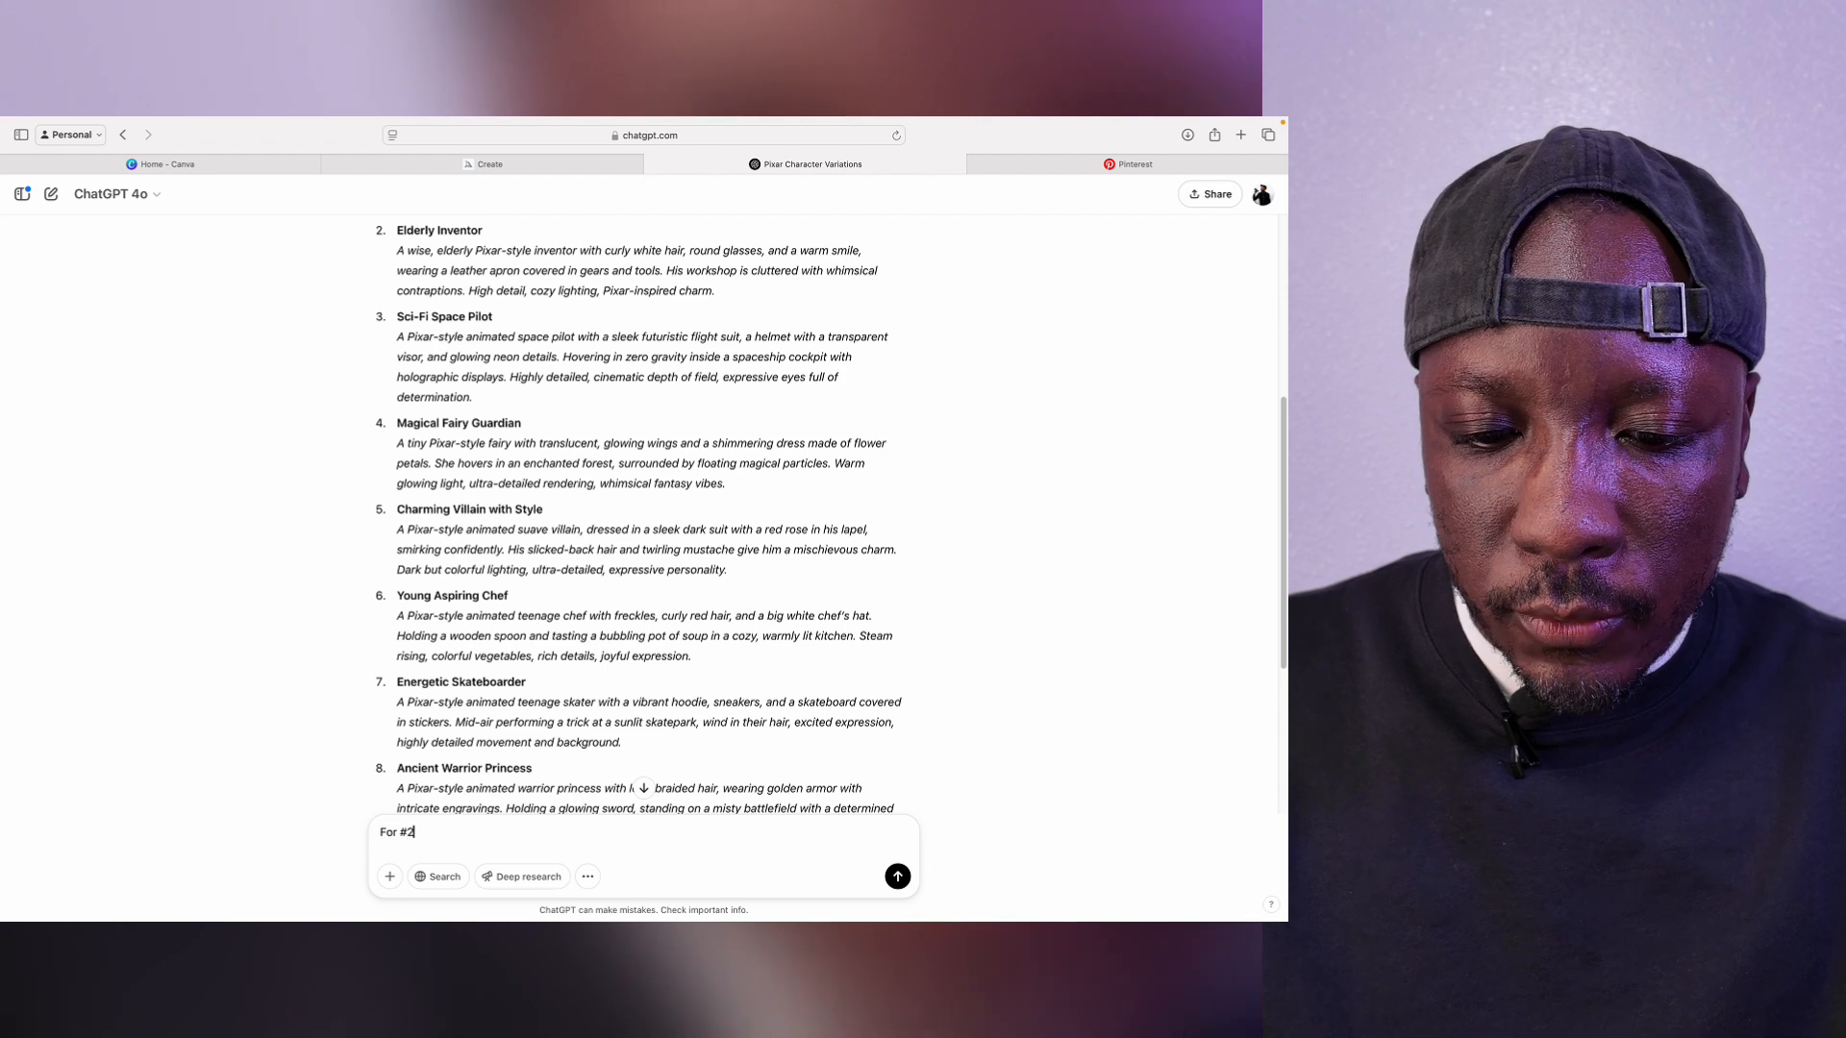
{"action": "type", "text": " the"}
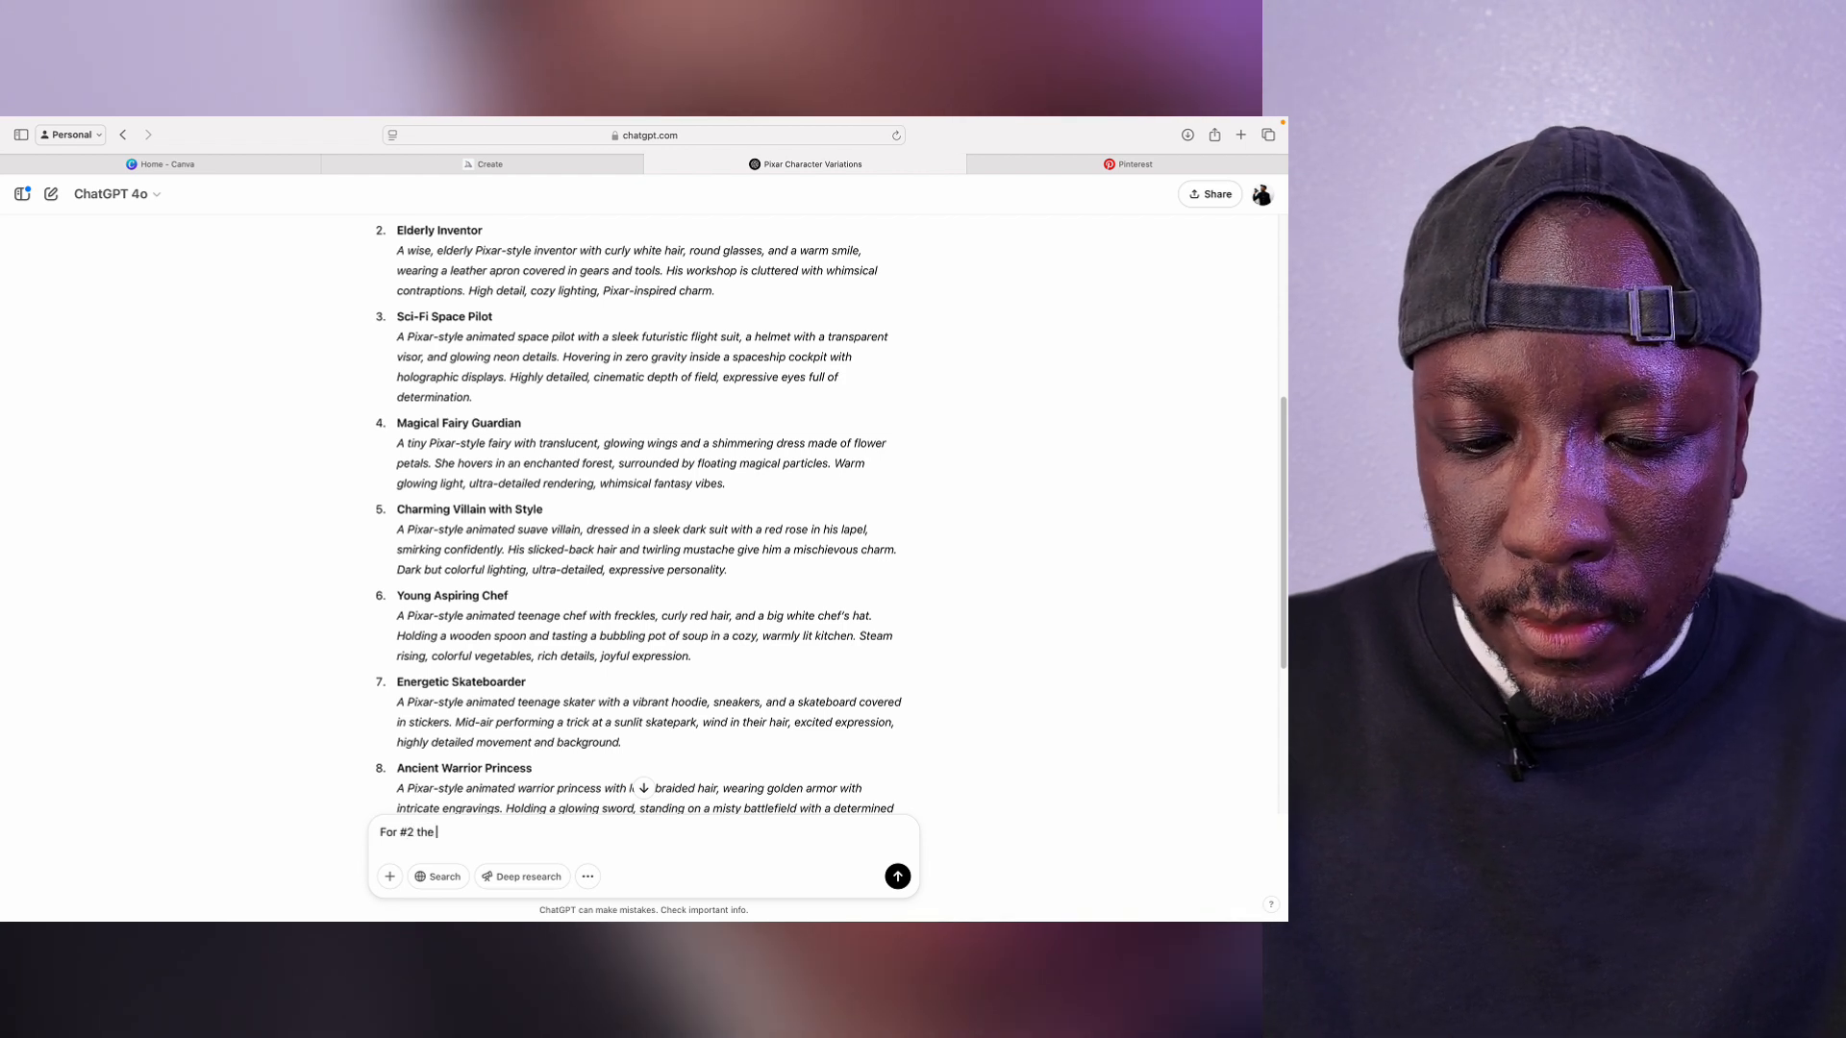
{"action": "type", "text": " elderly in"}
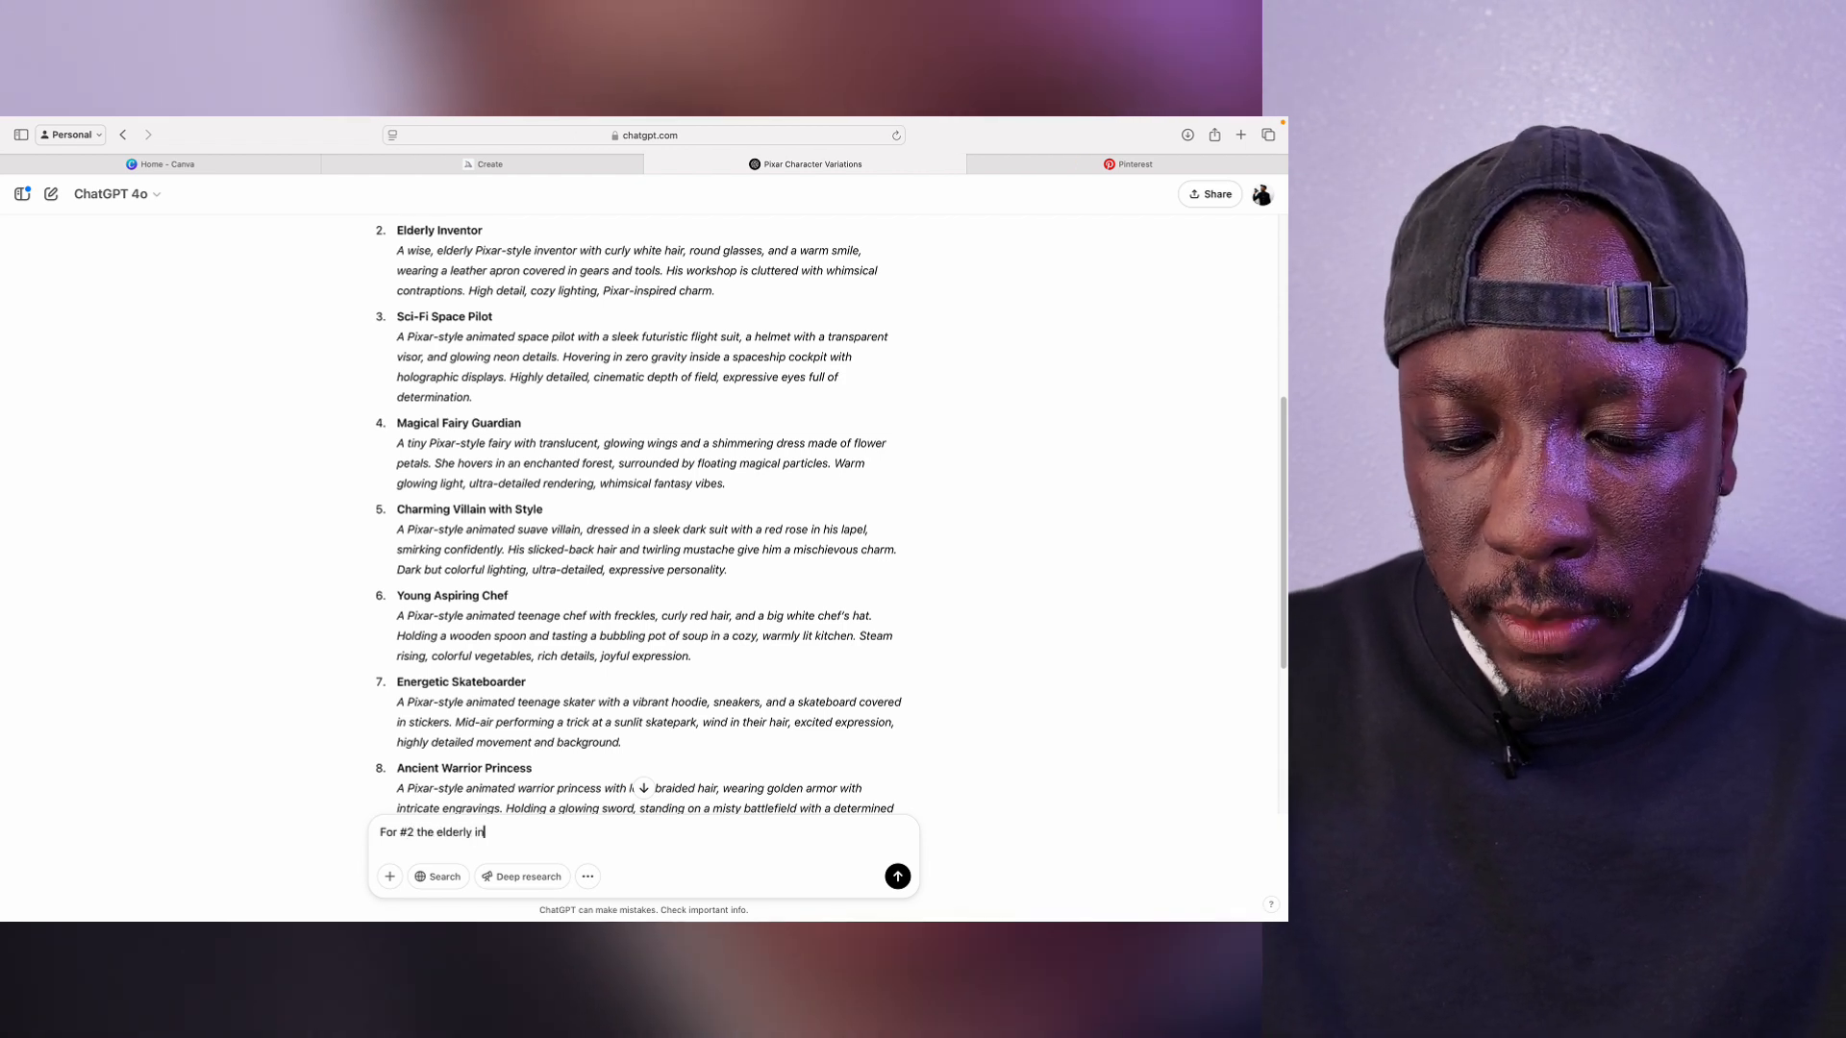
{"action": "type", "text": "ventor give"}
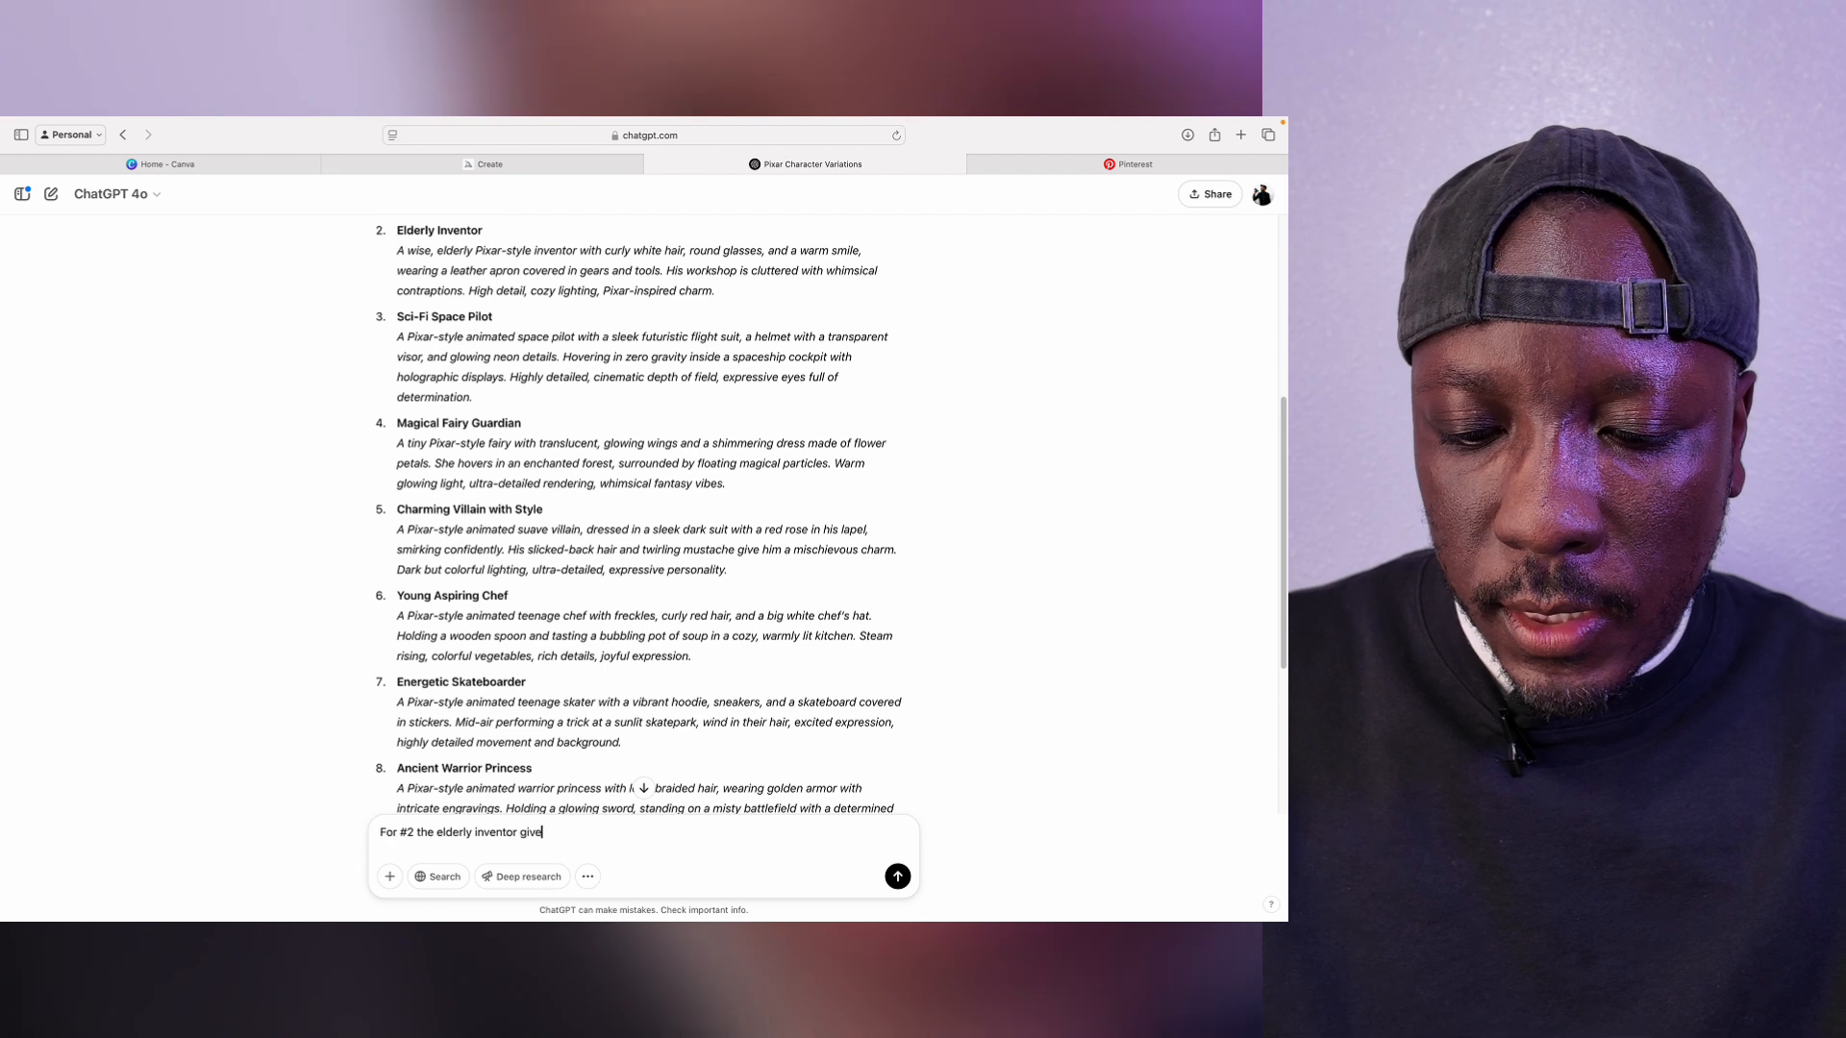
{"action": "type", "text": " me 10"}
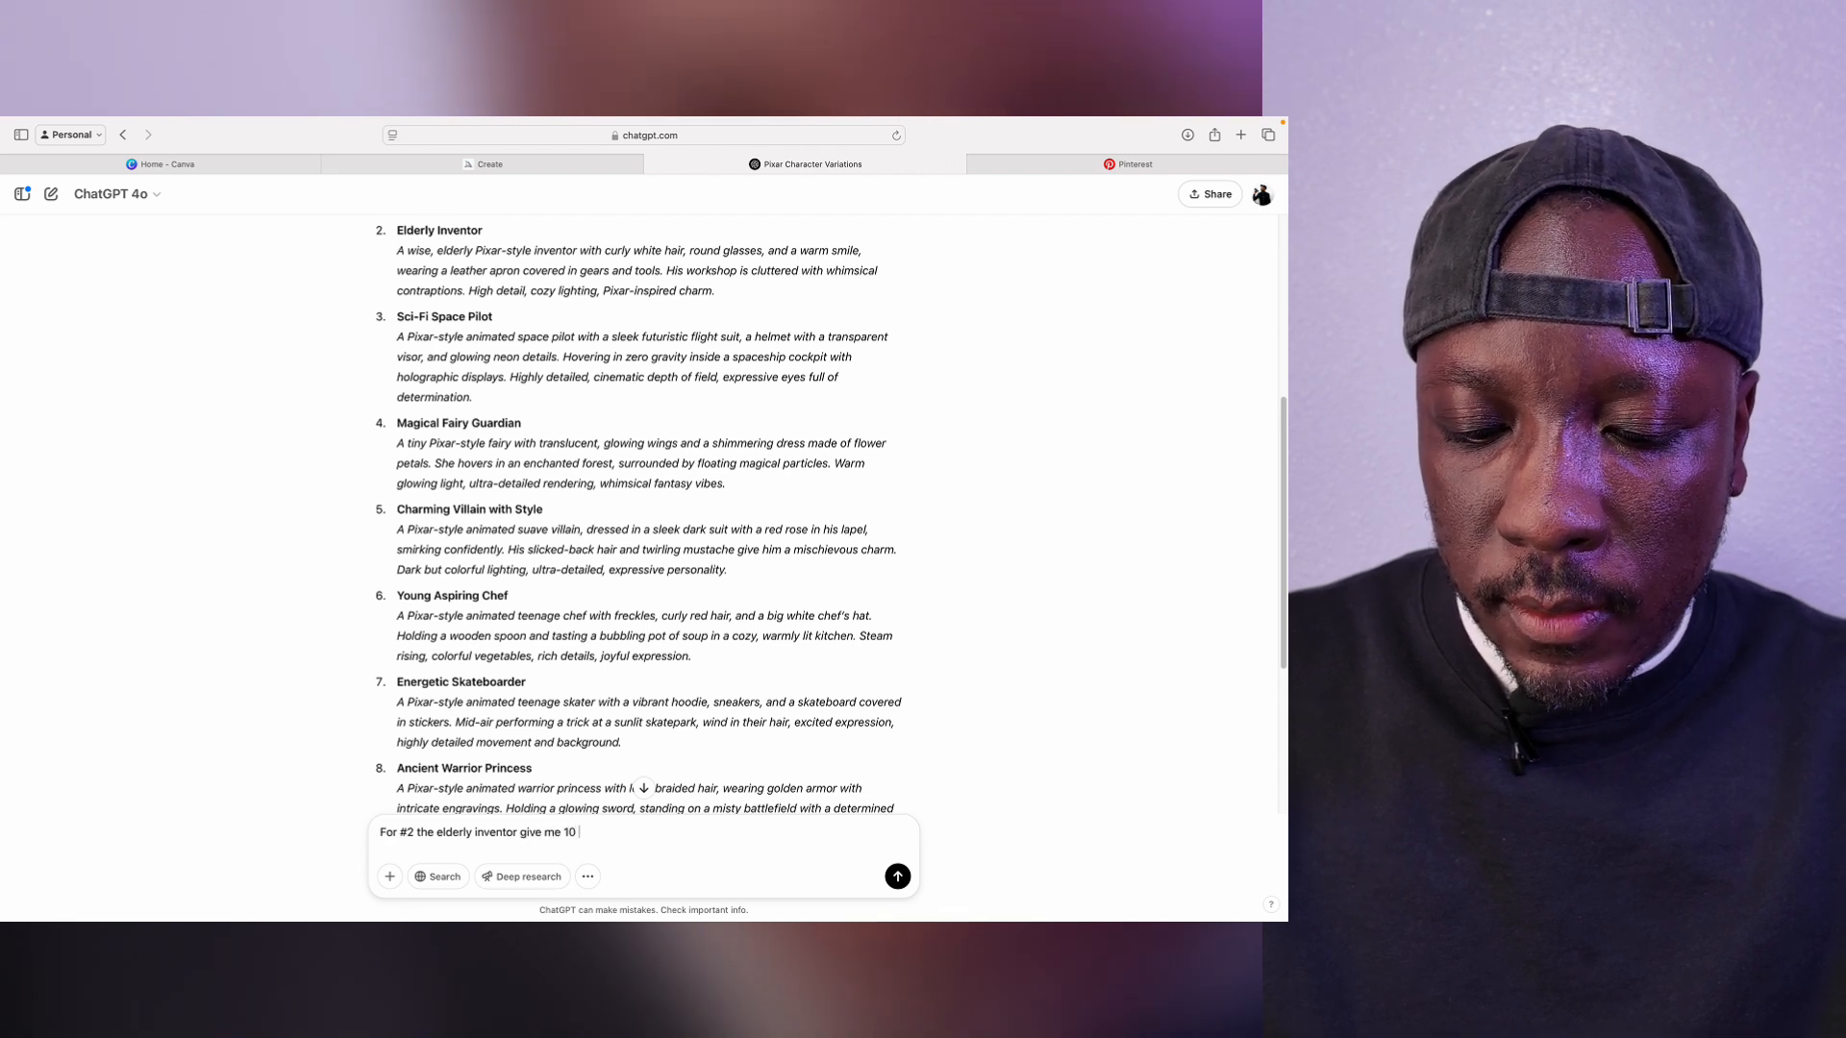
{"action": "type", "text": " po"}
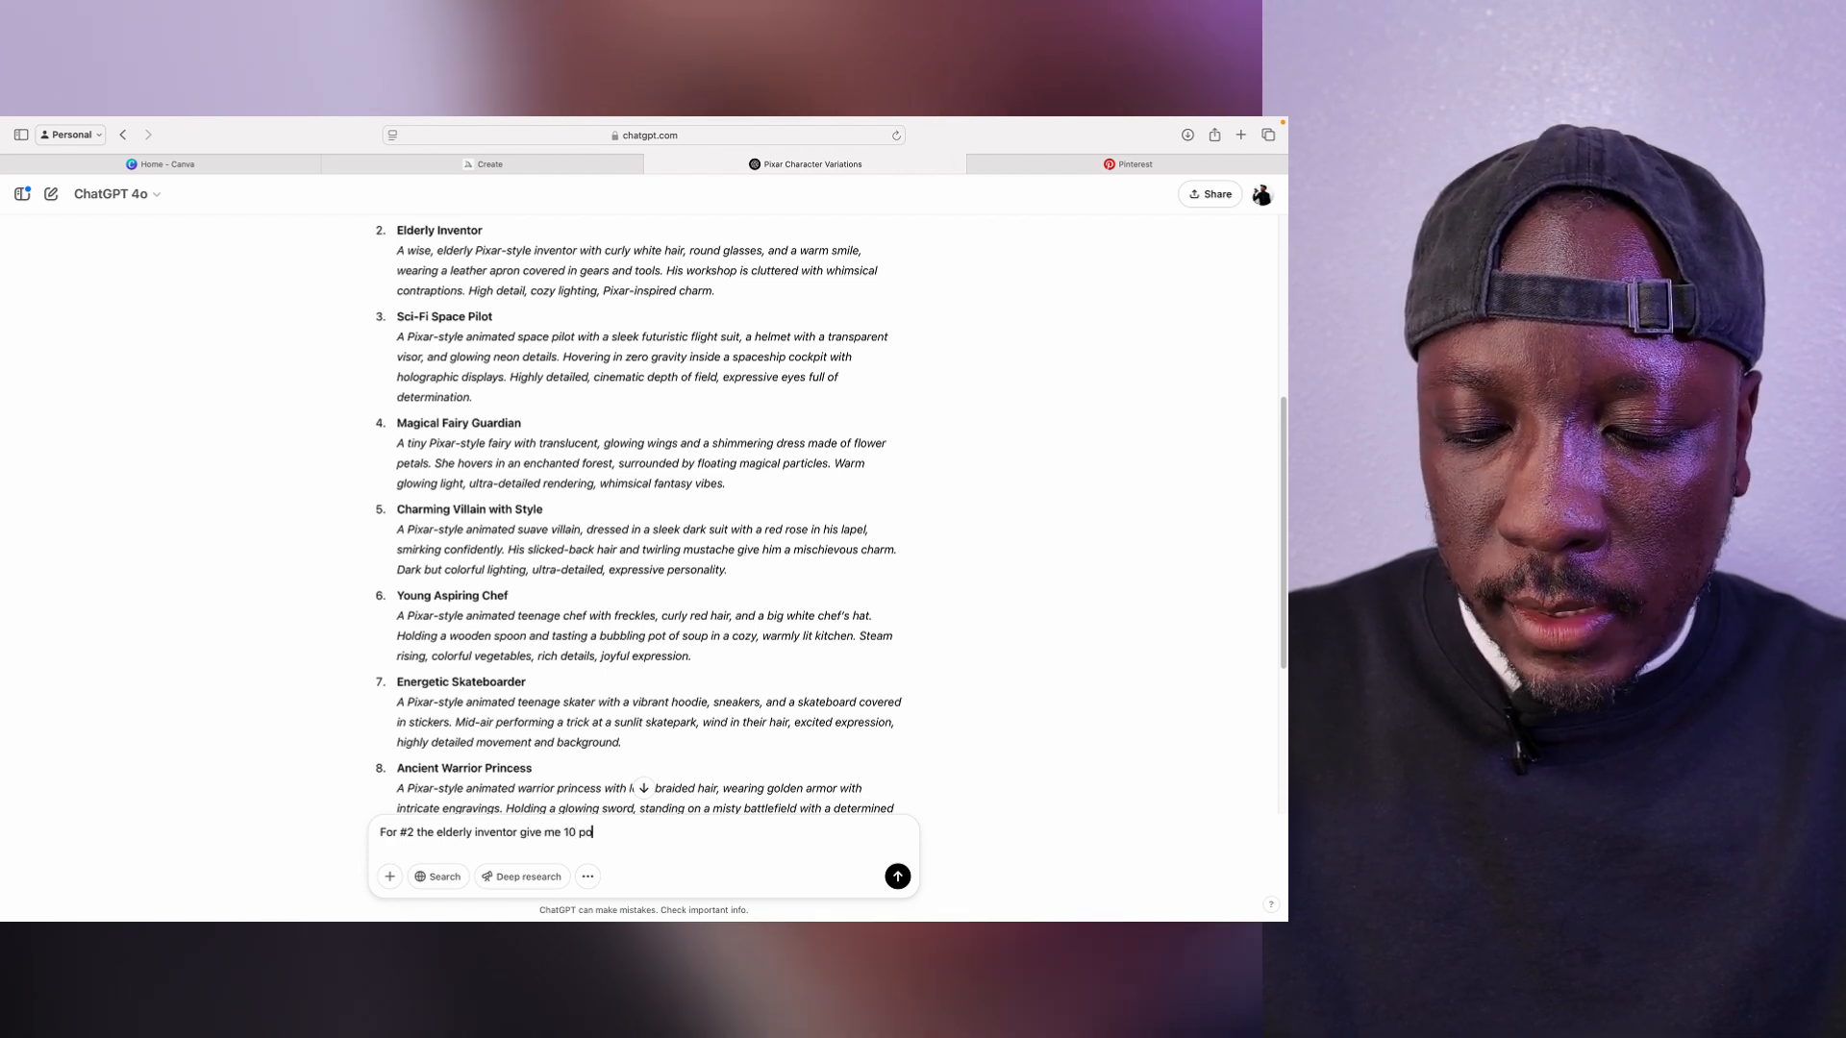
{"action": "type", "text": "sssble mo"}
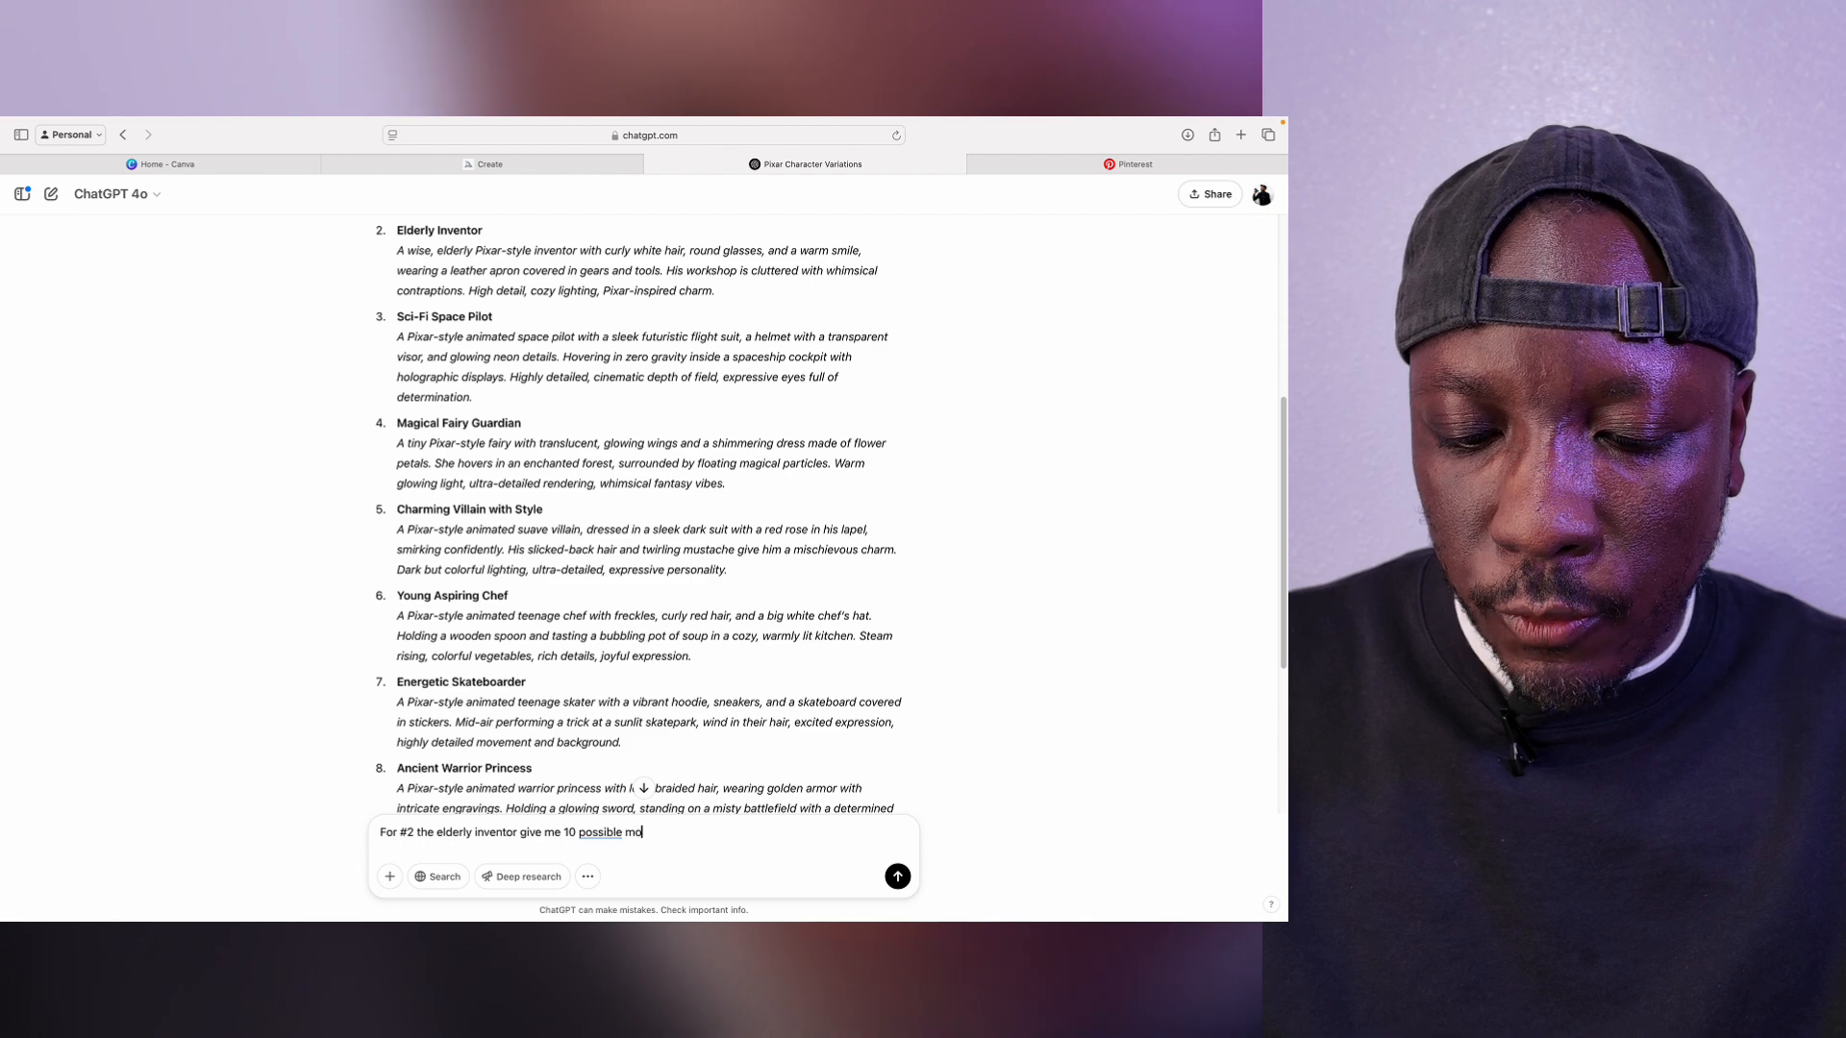
{"action": "type", "text": "vie to"}
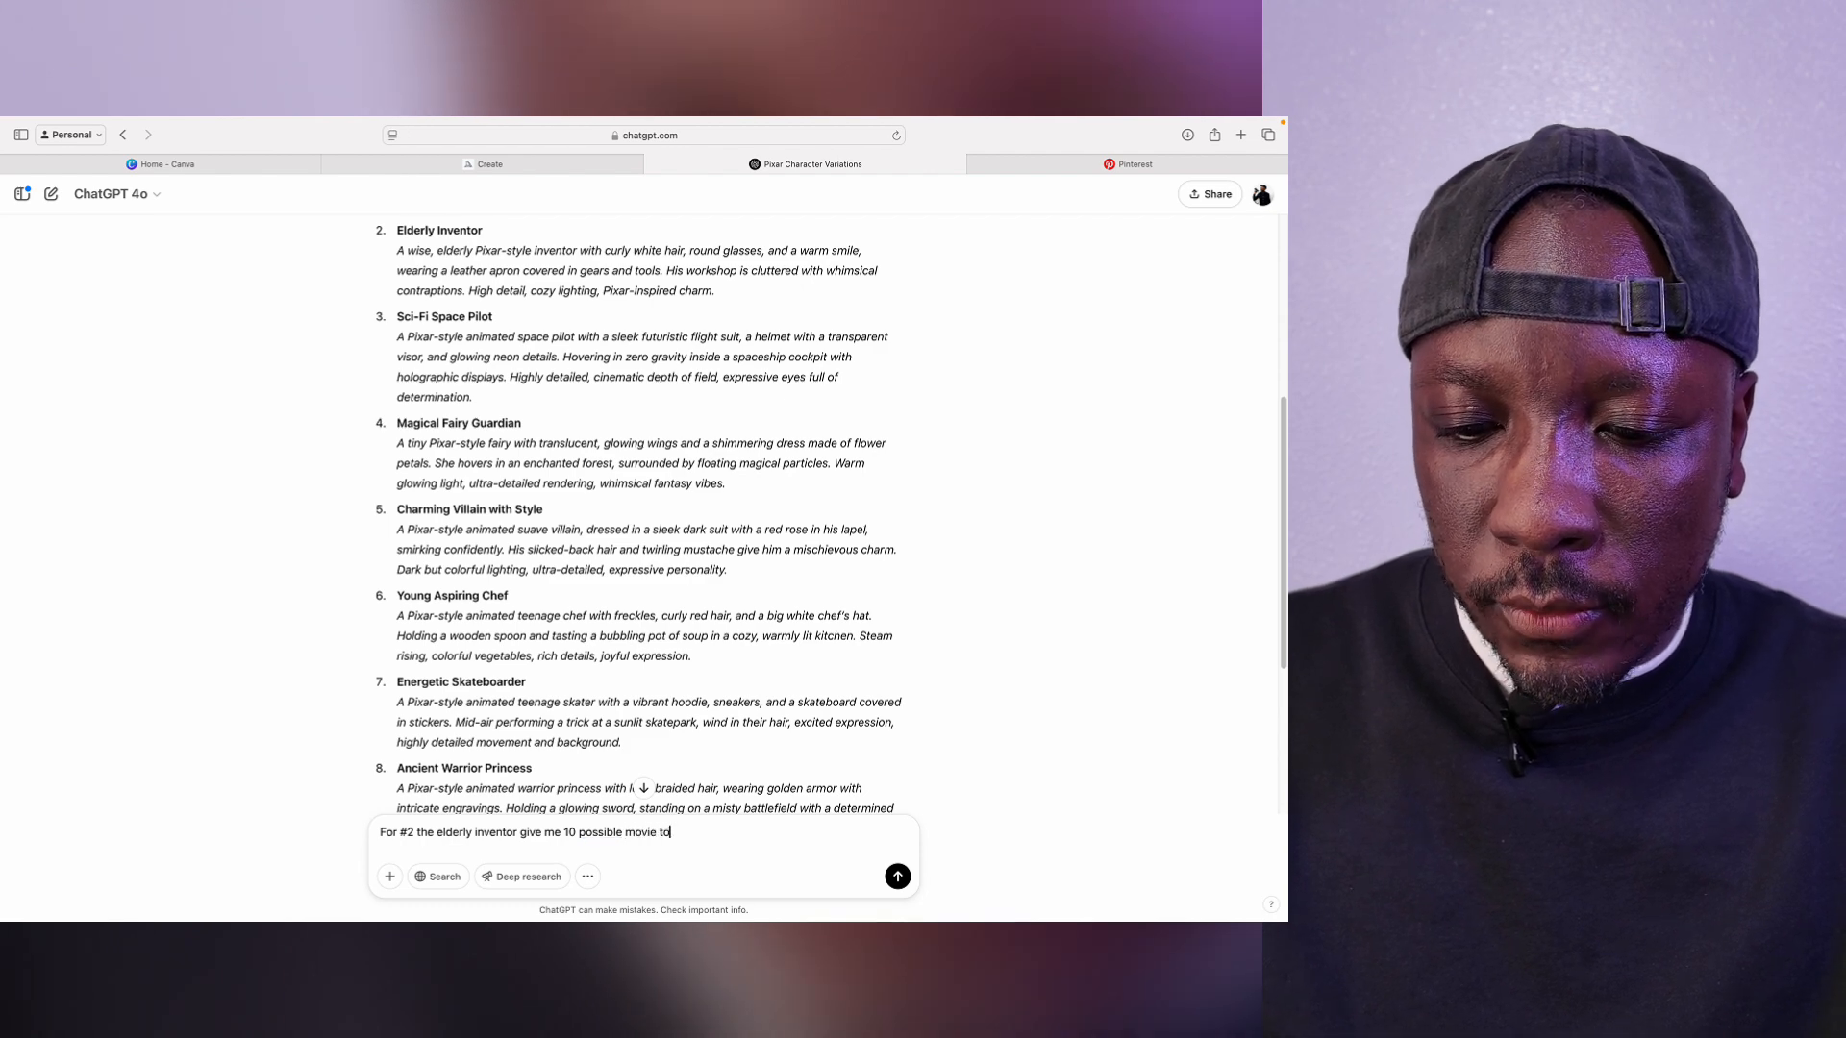
{"action": "key", "text": "BackSpace"}
{"action": "type", "text": "itles "}
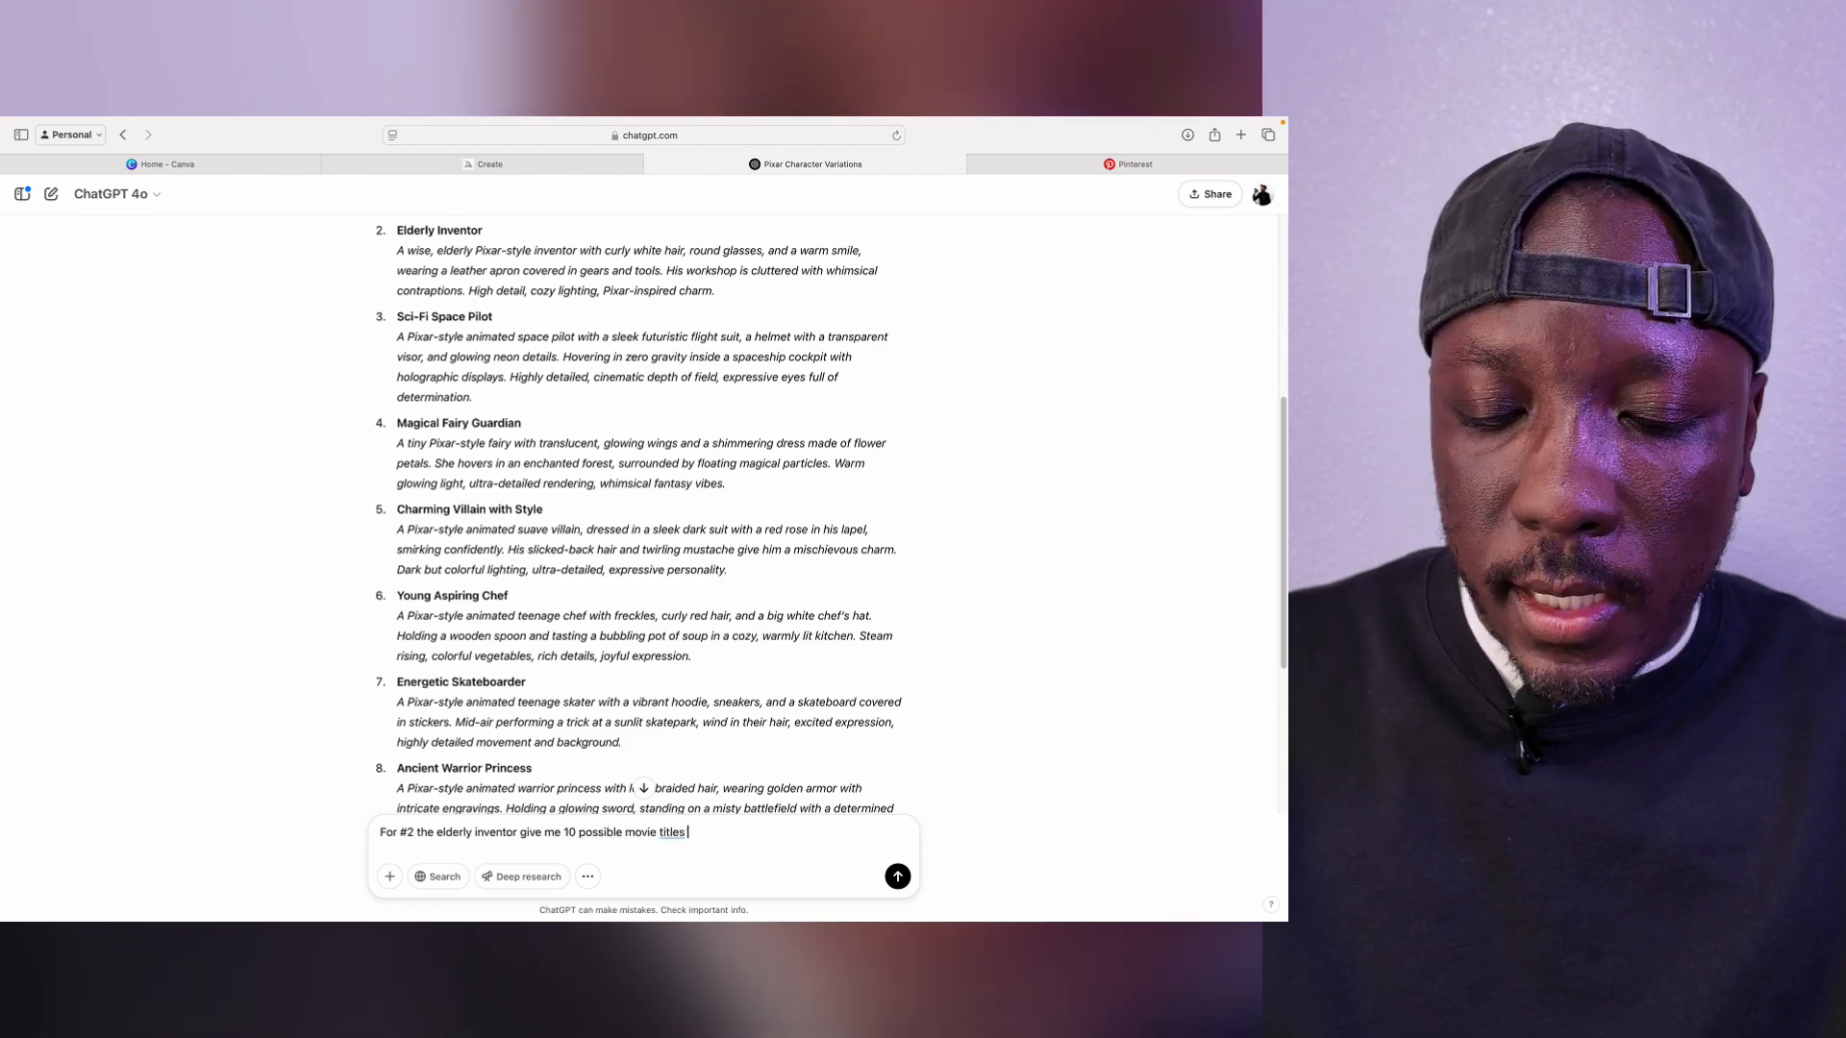
{"action": "type", "text": "and tag"}
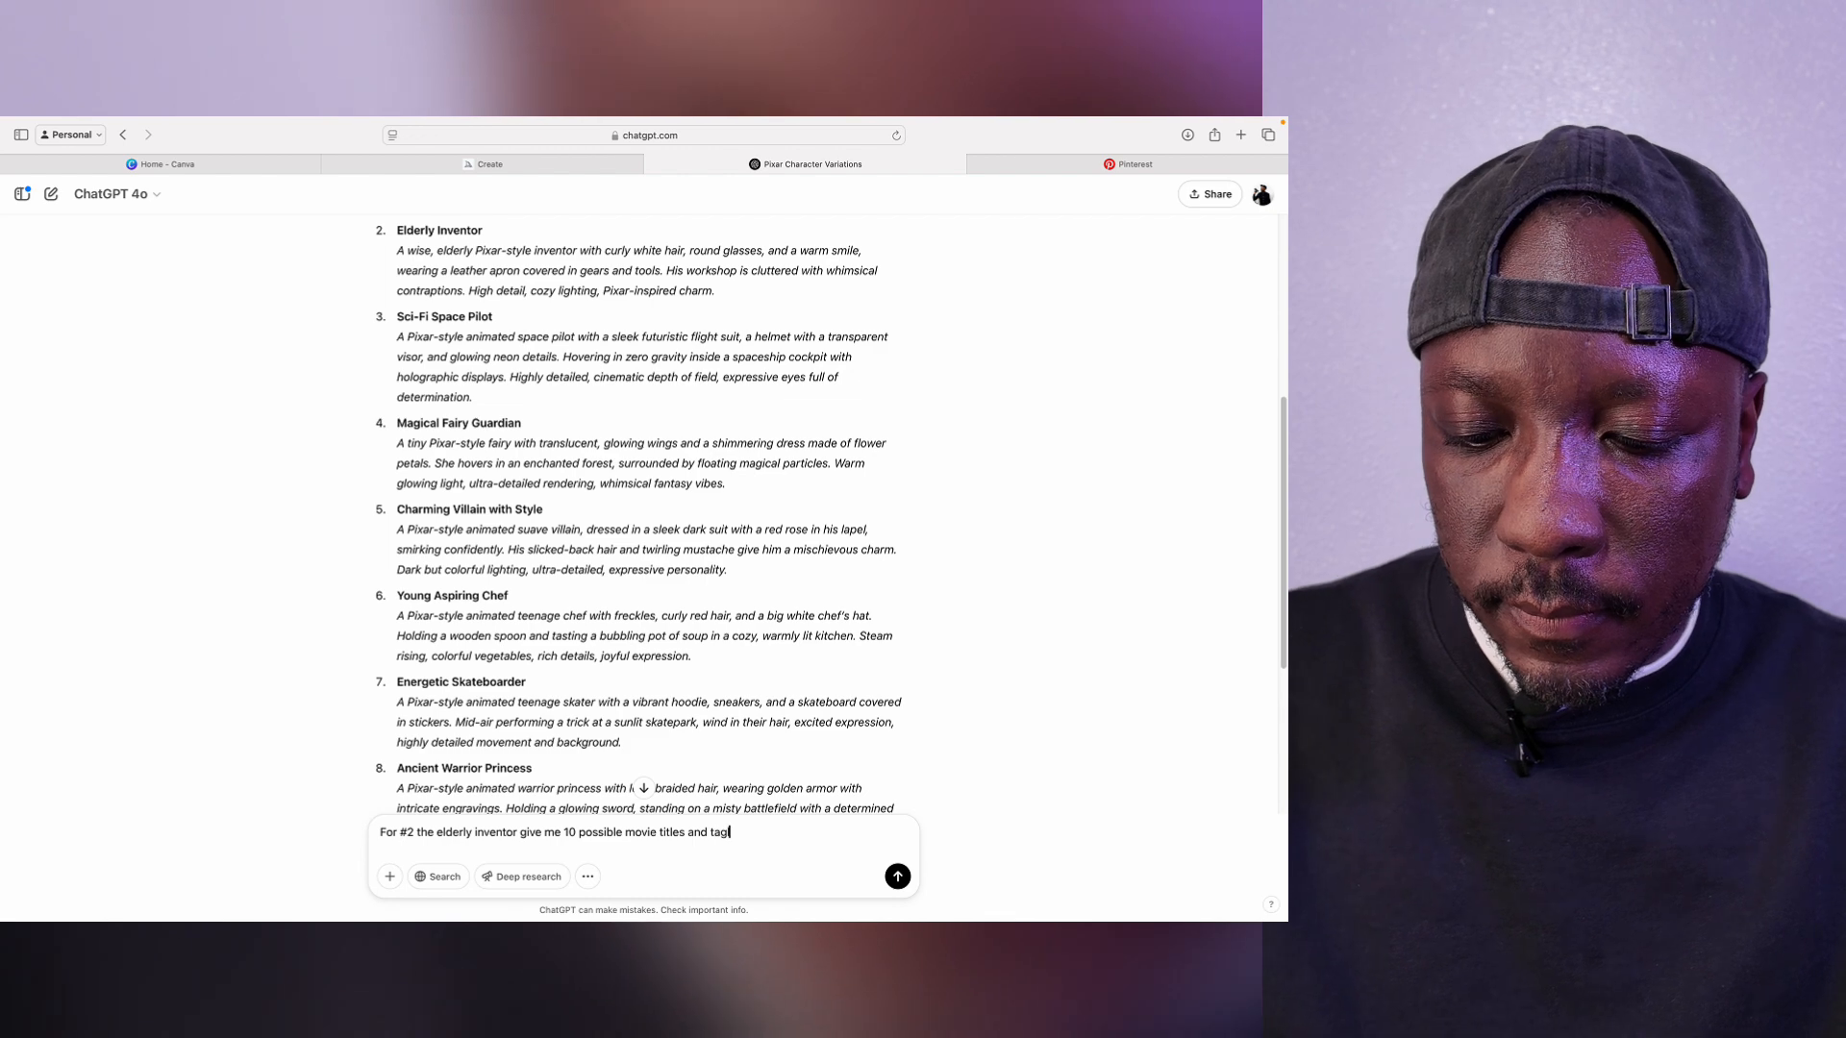
{"action": "type", "text": "linlines"}
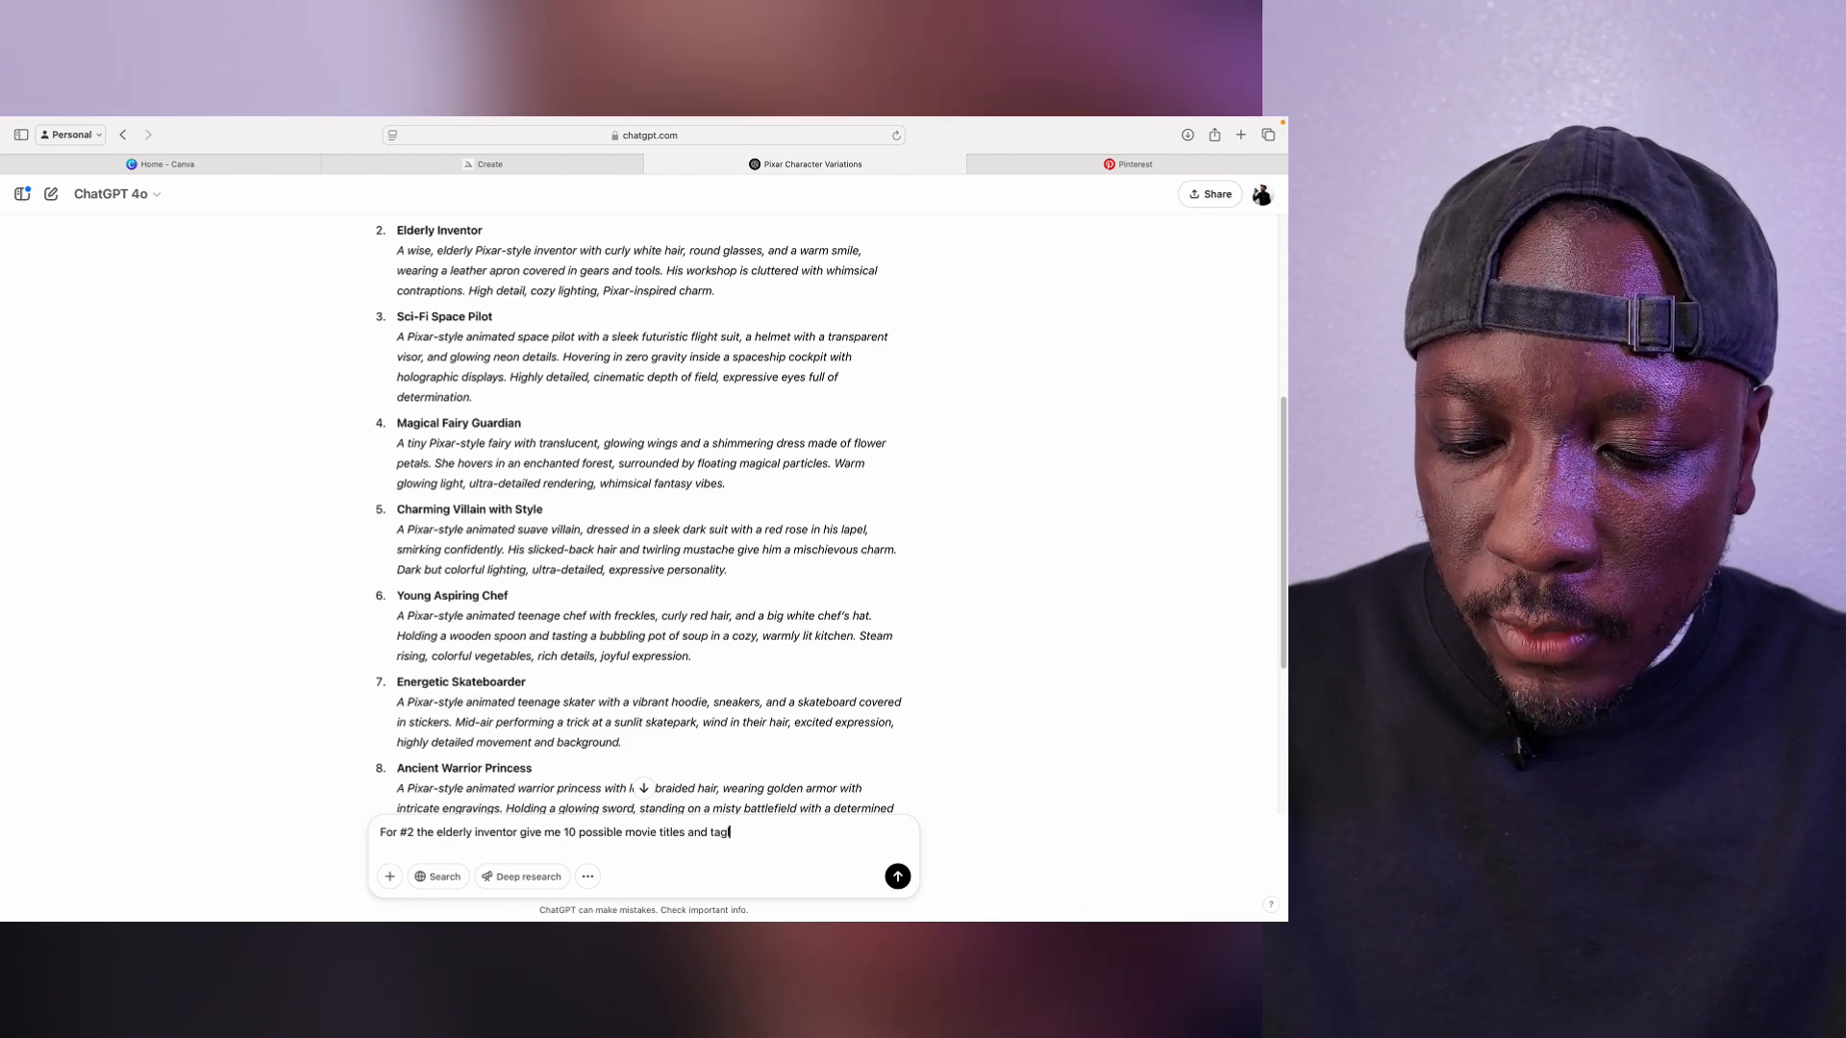
{"action": "key", "text": "Return"}
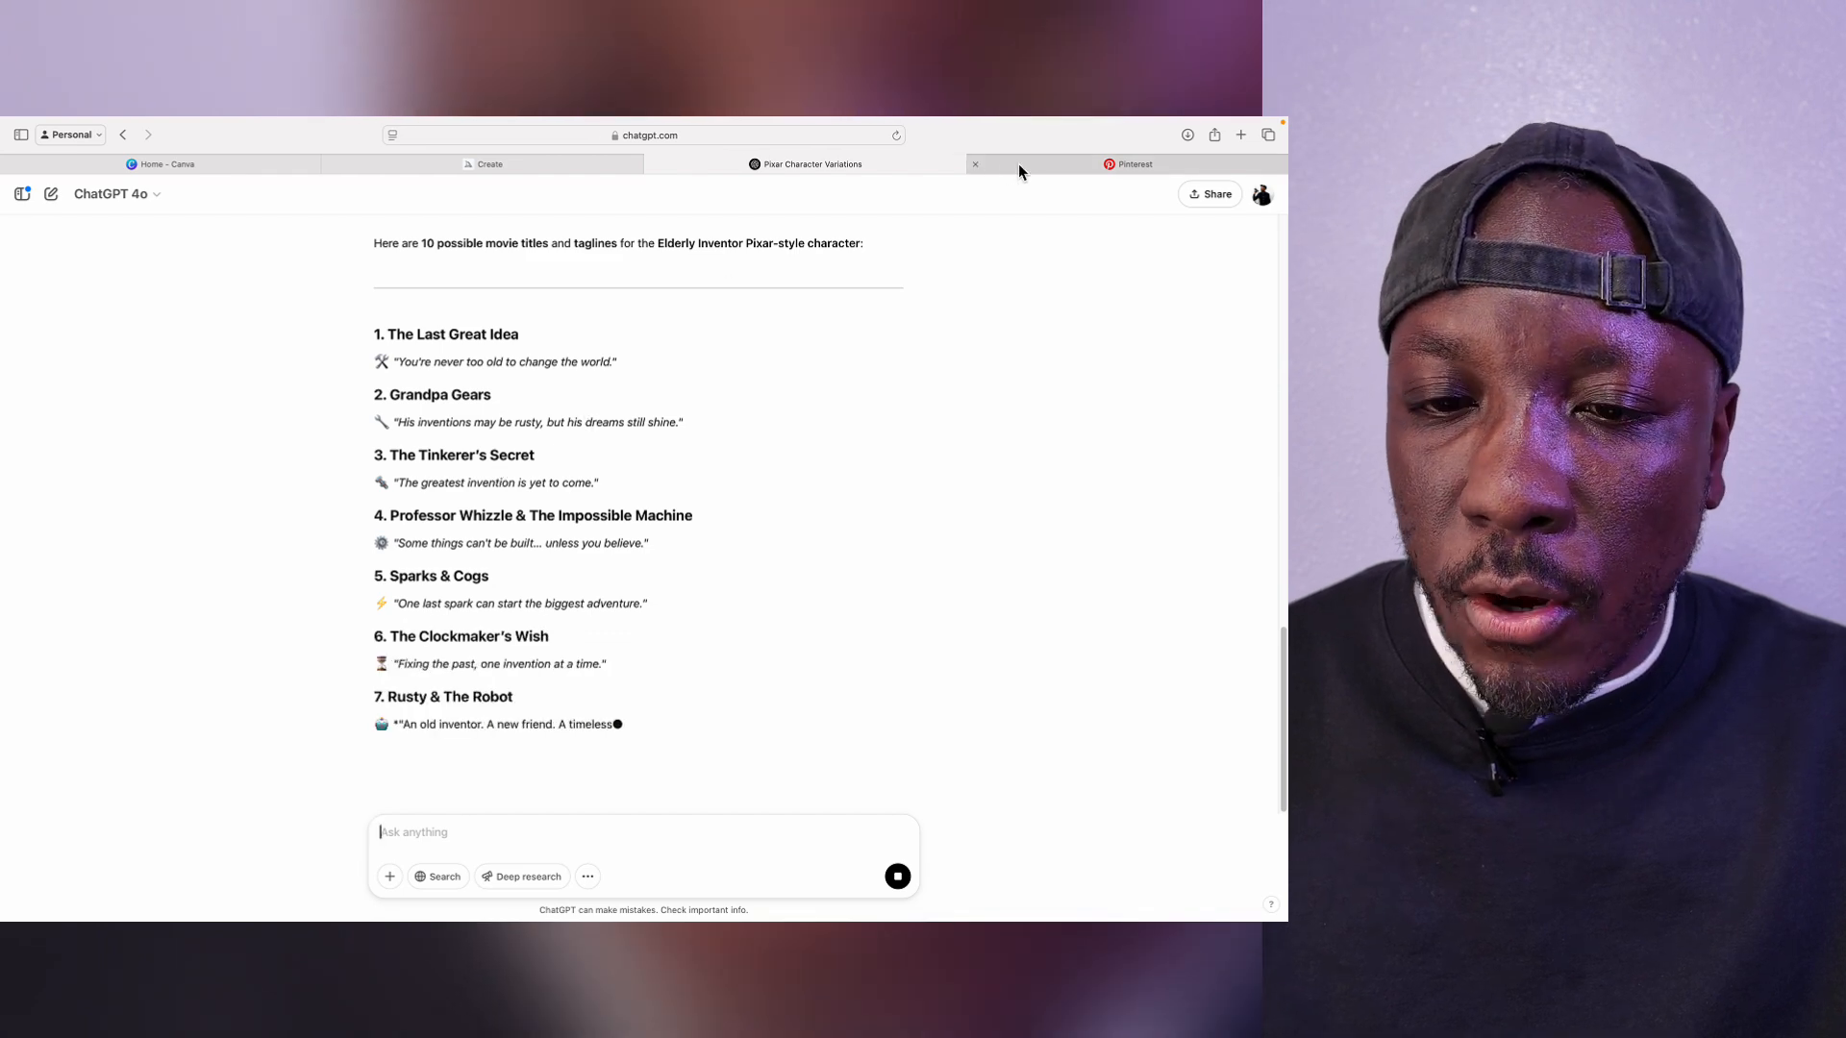
Step: Close the Pinterest page and open the downloaded elderly inventor PNG from the Downloads folder in the browser, leaving no empty start page
{"action": "left_click", "coordinate": [1018, 163]}
{"action": "left_click", "coordinate": [976, 165]}
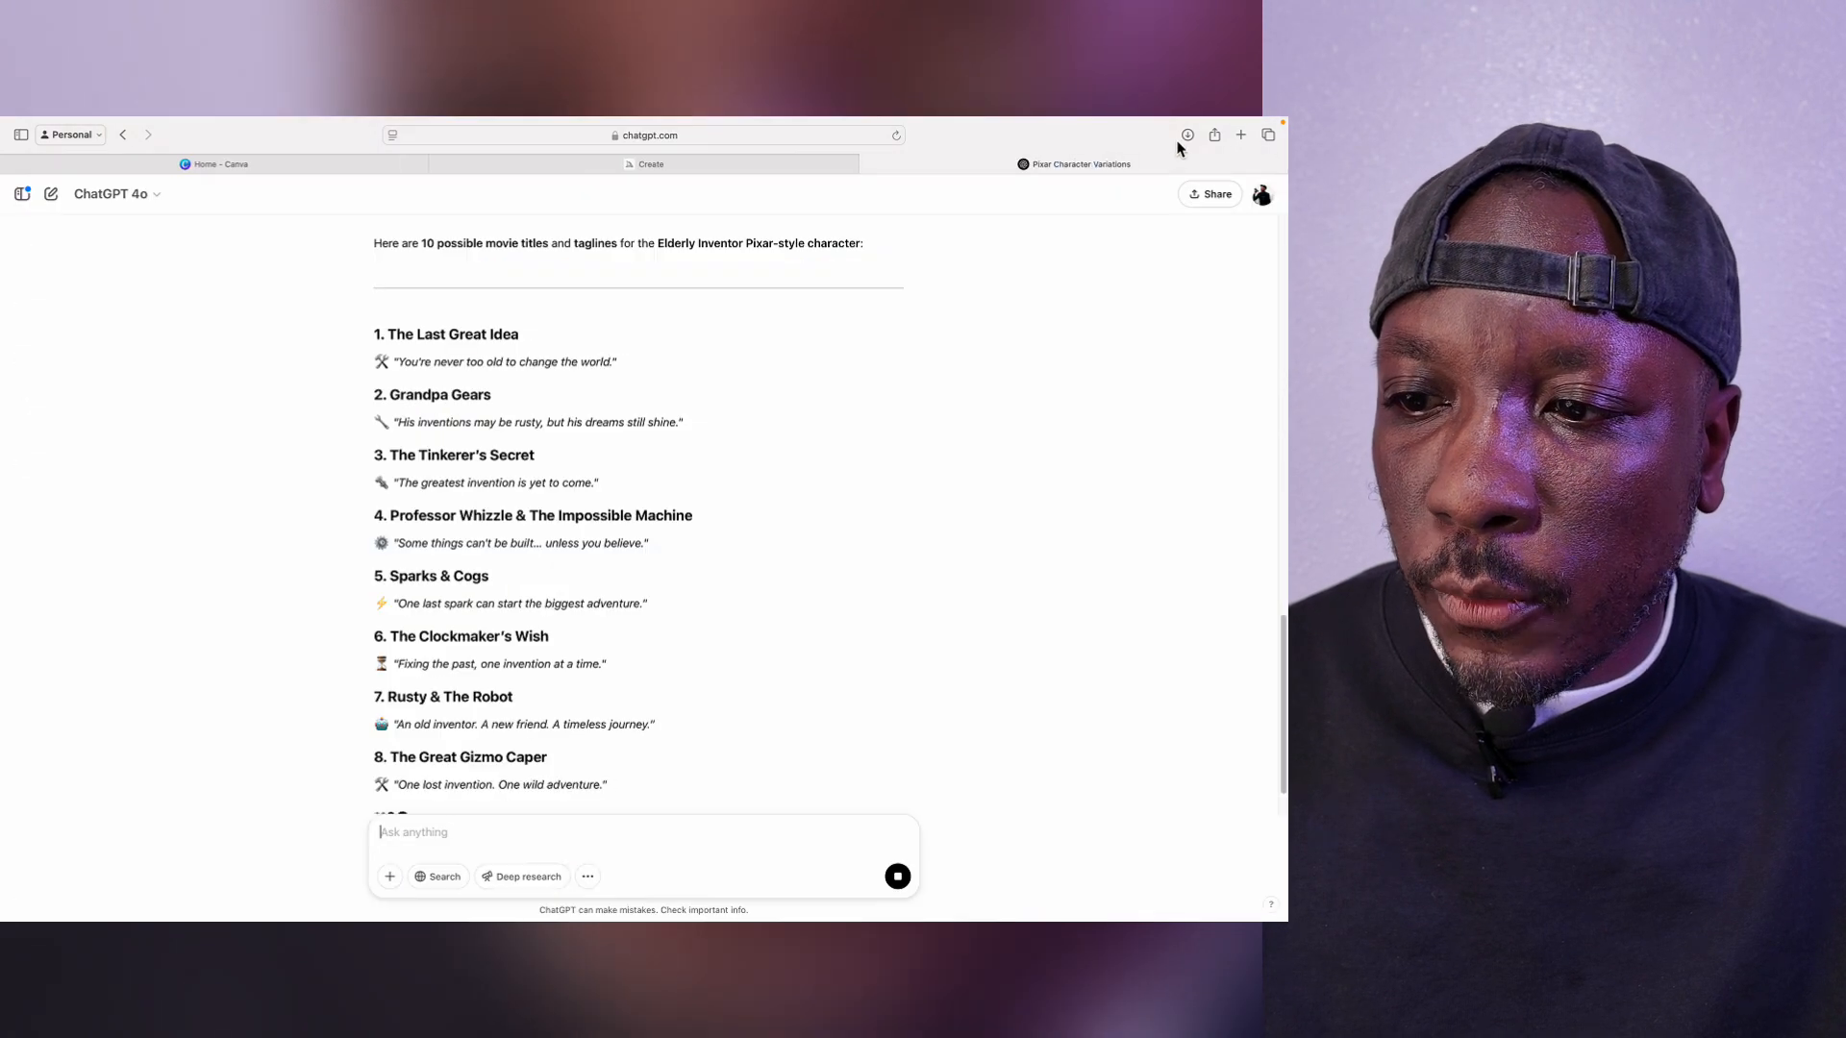
{"action": "key", "text": "super+t"}
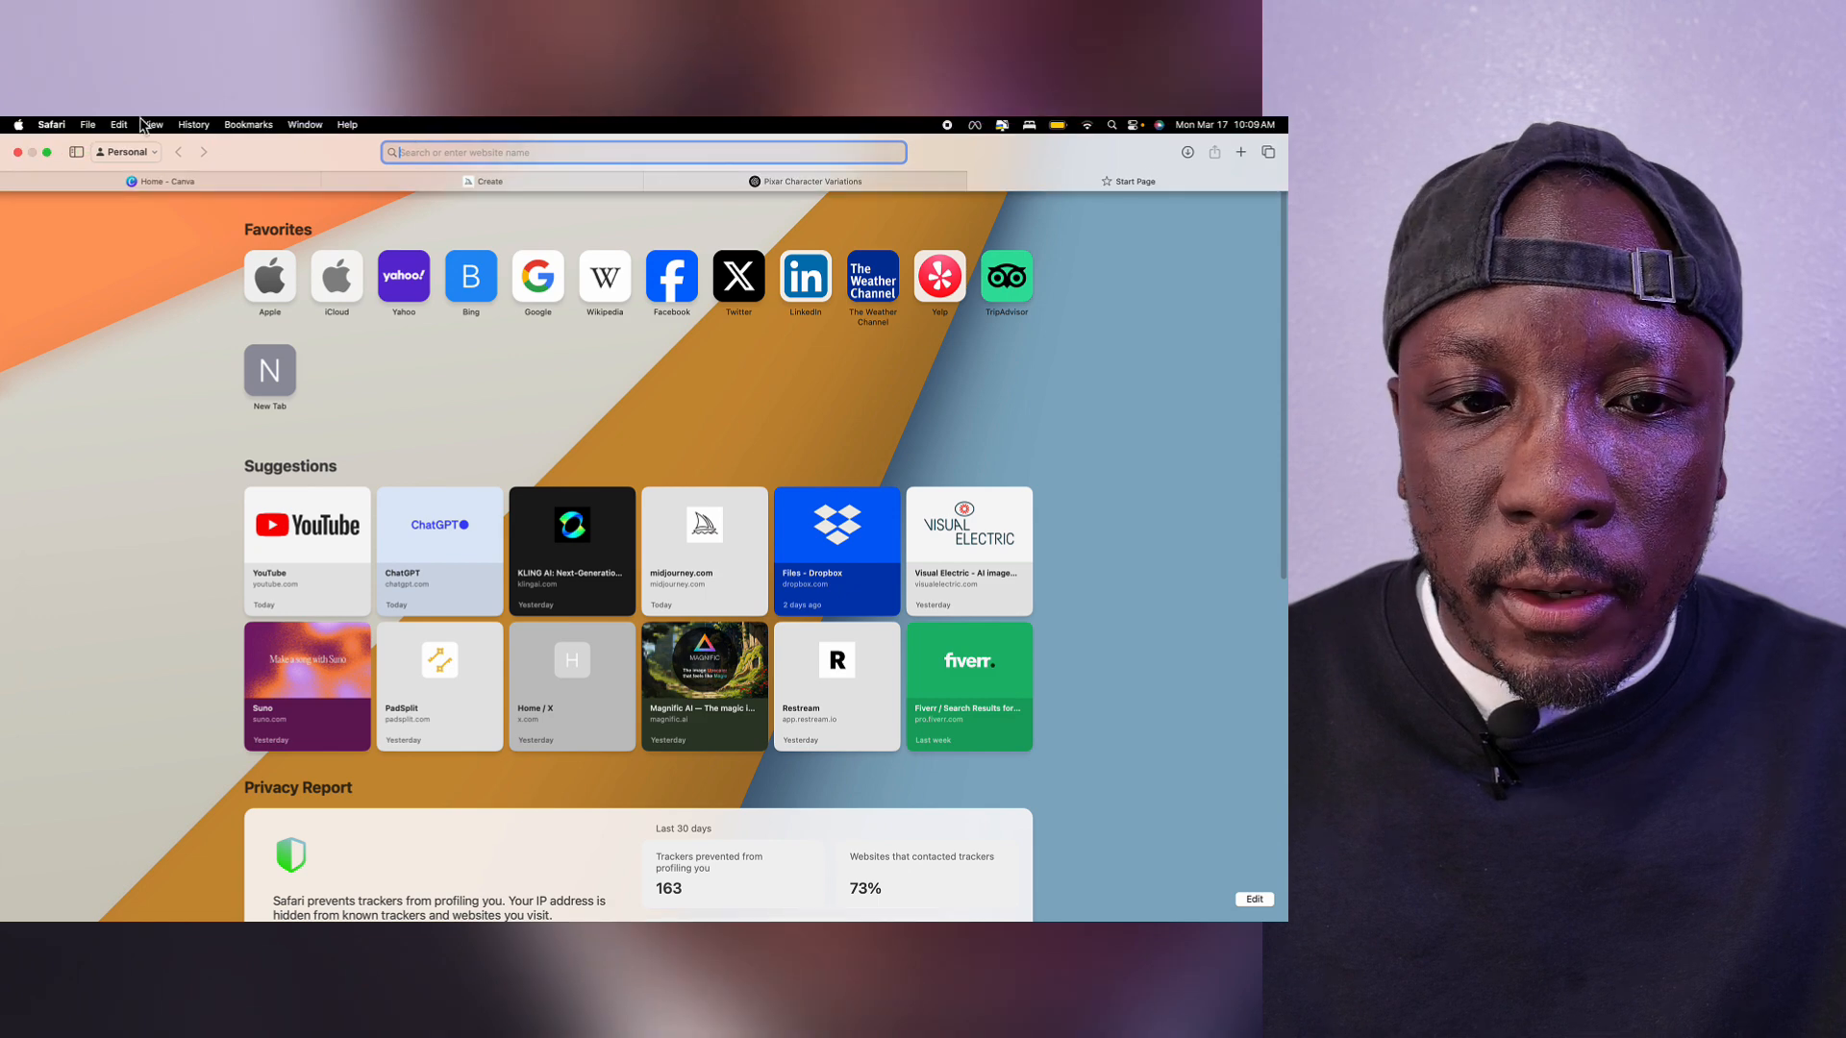
{"action": "left_click", "coordinate": [88, 125]}
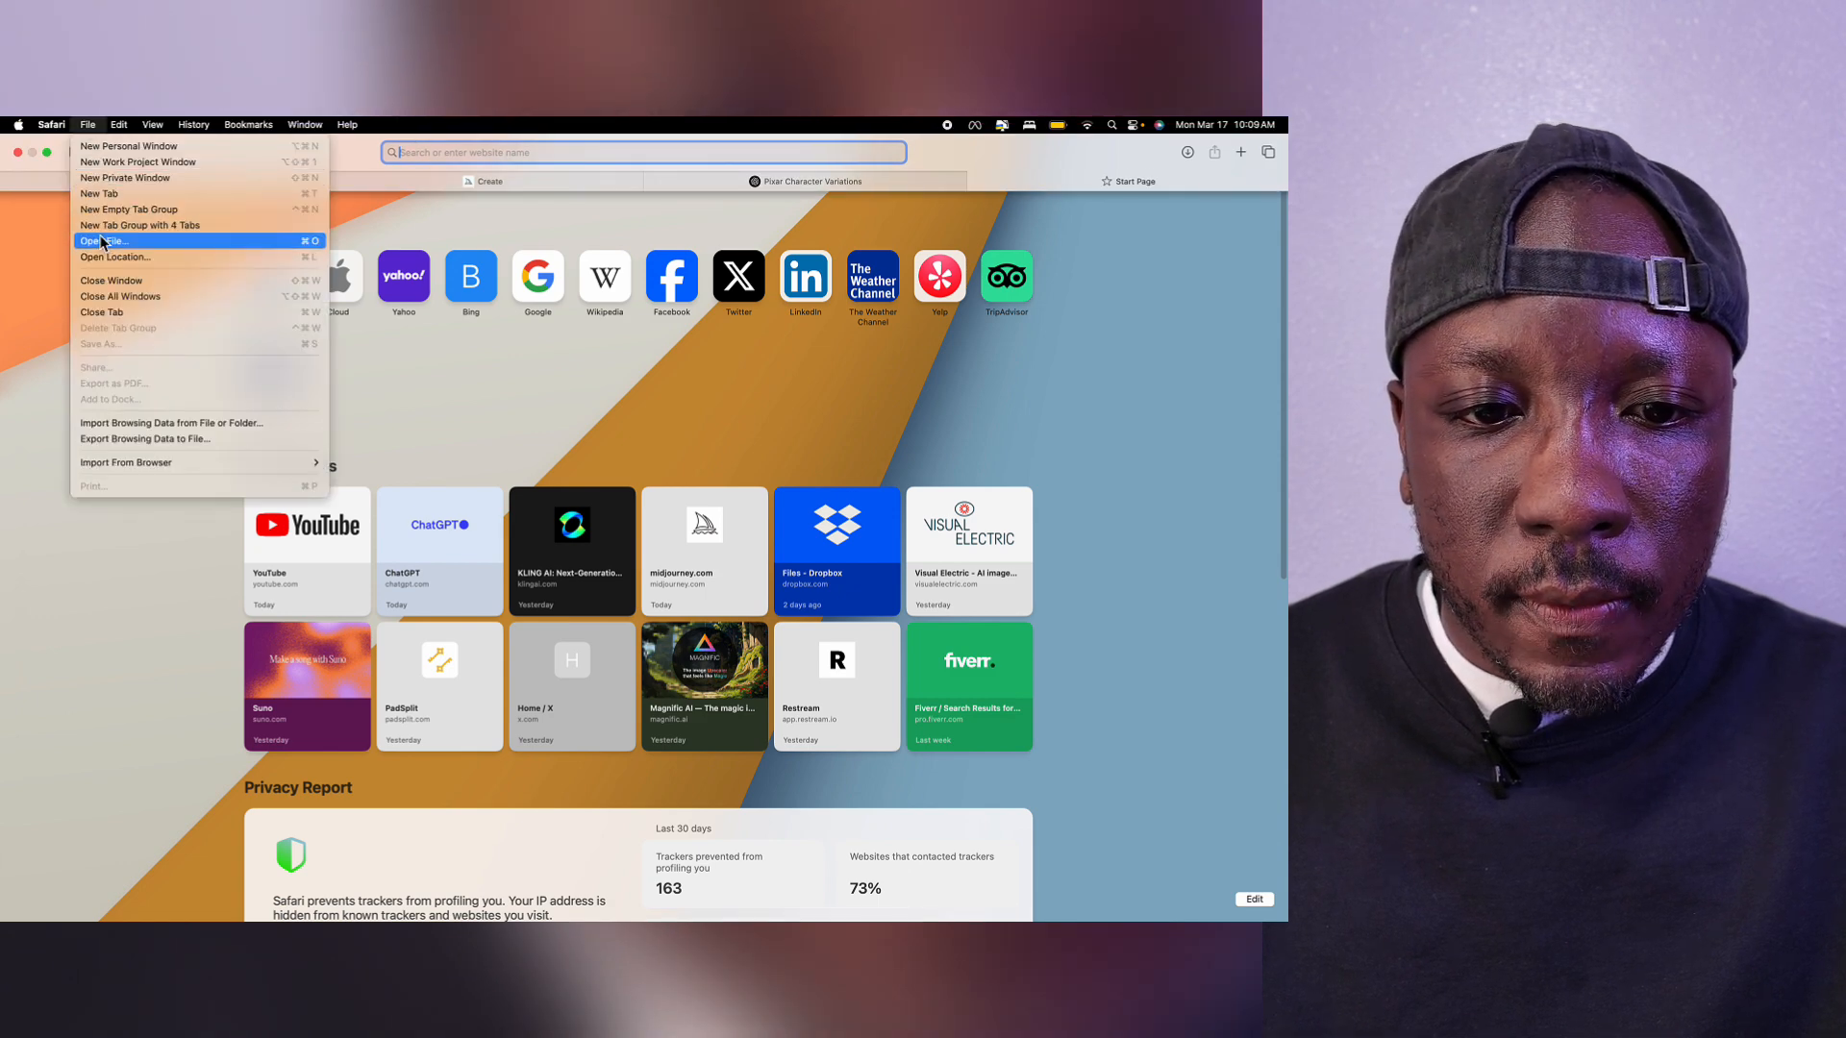
{"action": "left_click", "coordinate": [102, 241]}
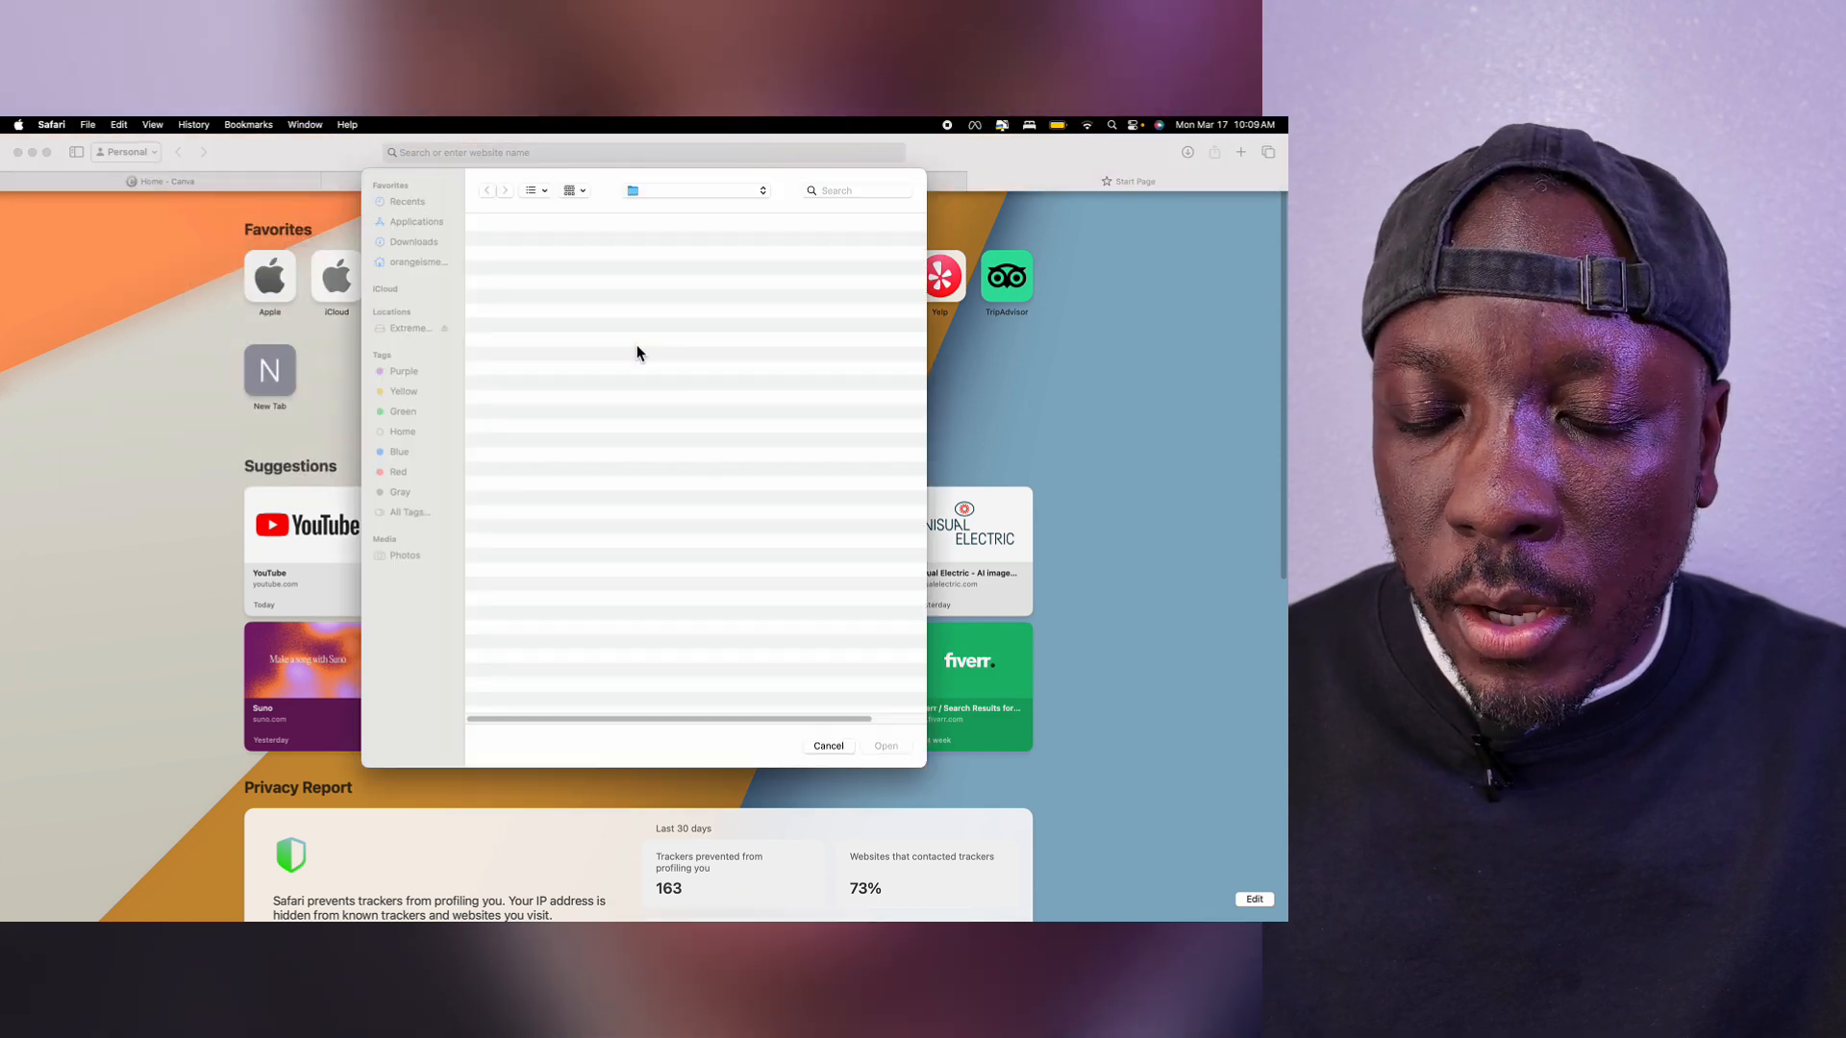
{"action": "left_click", "coordinate": [581, 256]}
{"action": "left_click", "coordinate": [585, 246]}
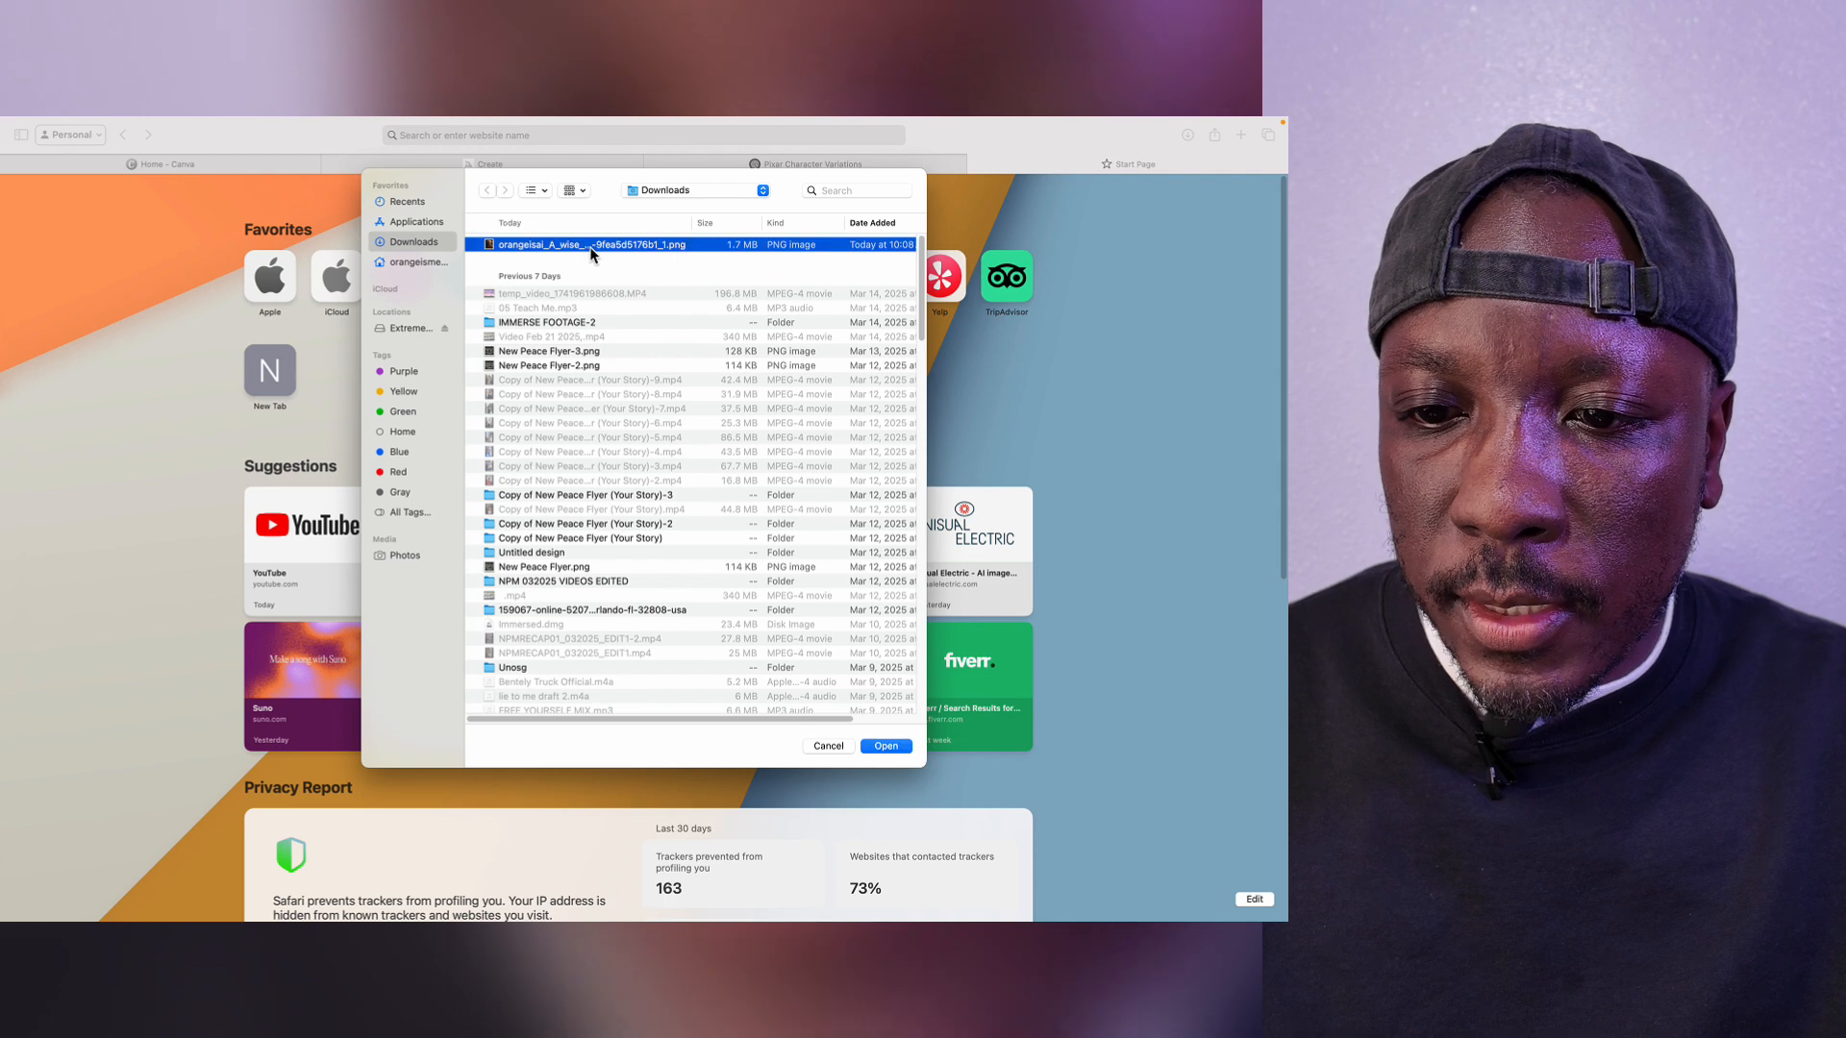
{"action": "key", "text": "space"}
{"action": "key", "text": "space"}
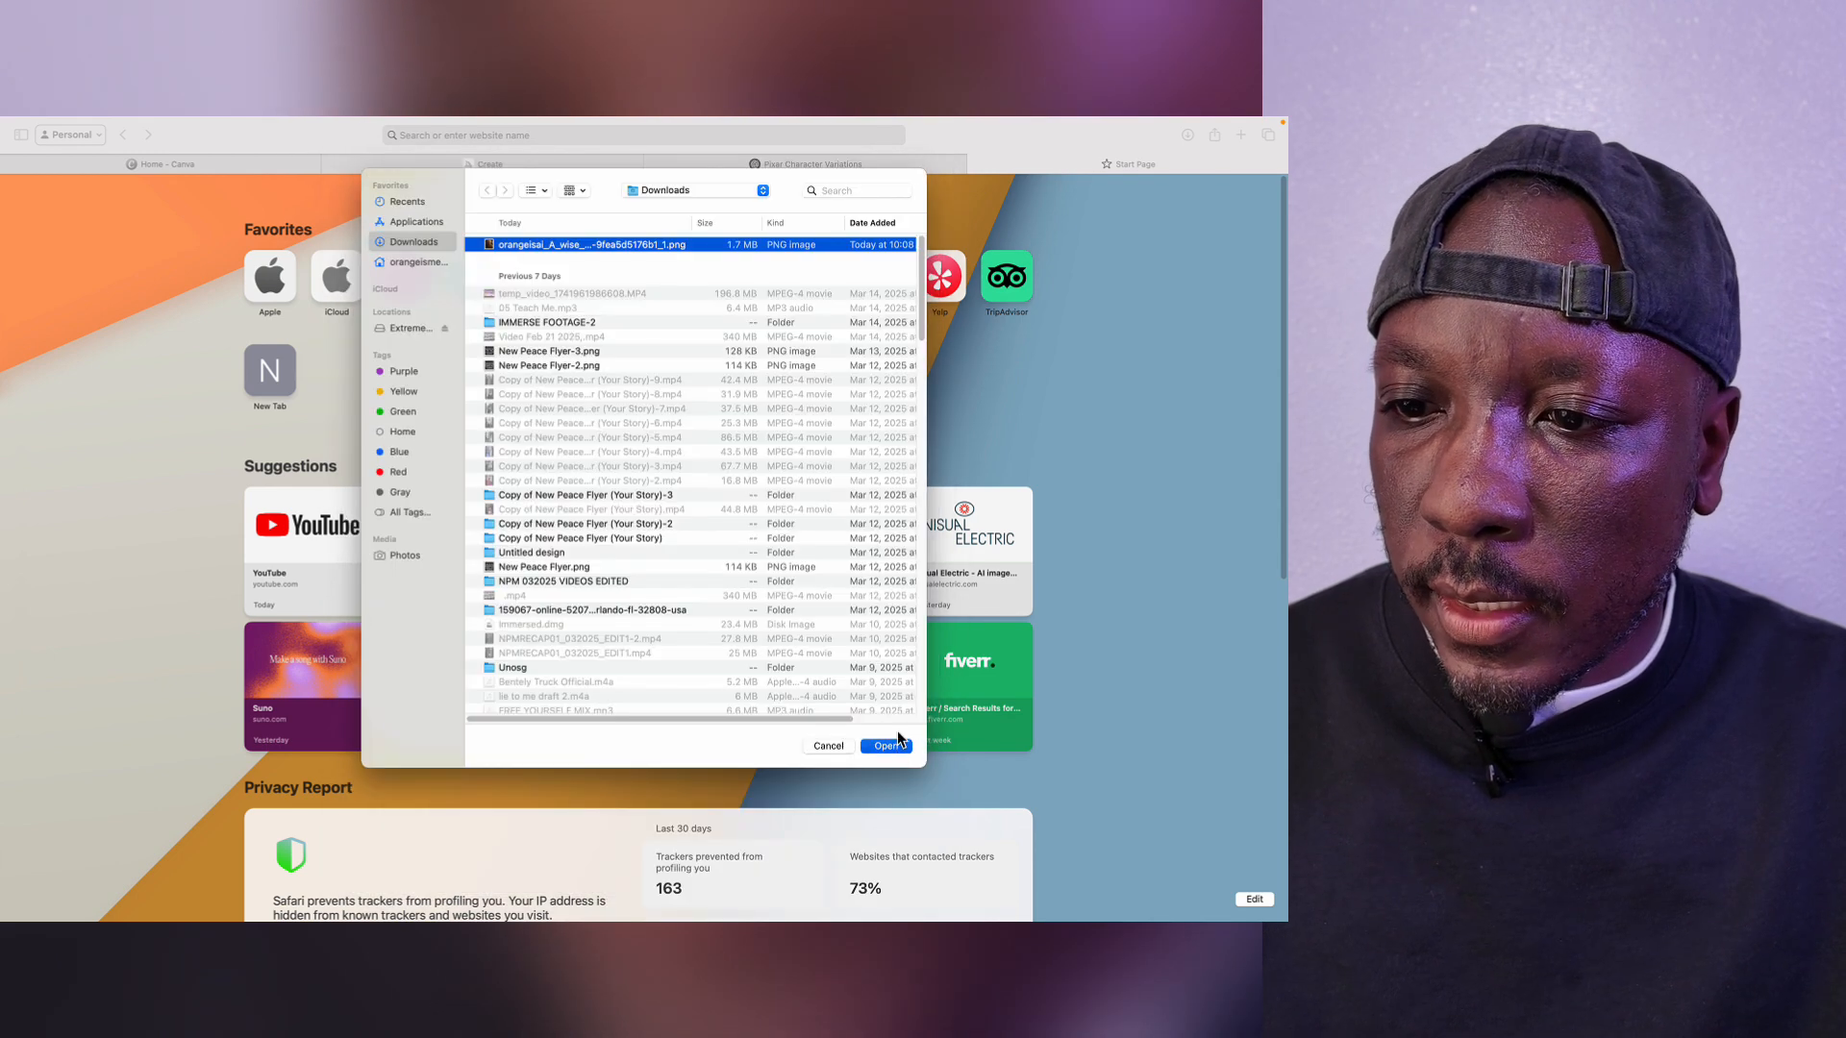
{"action": "left_click", "coordinate": [896, 749]}
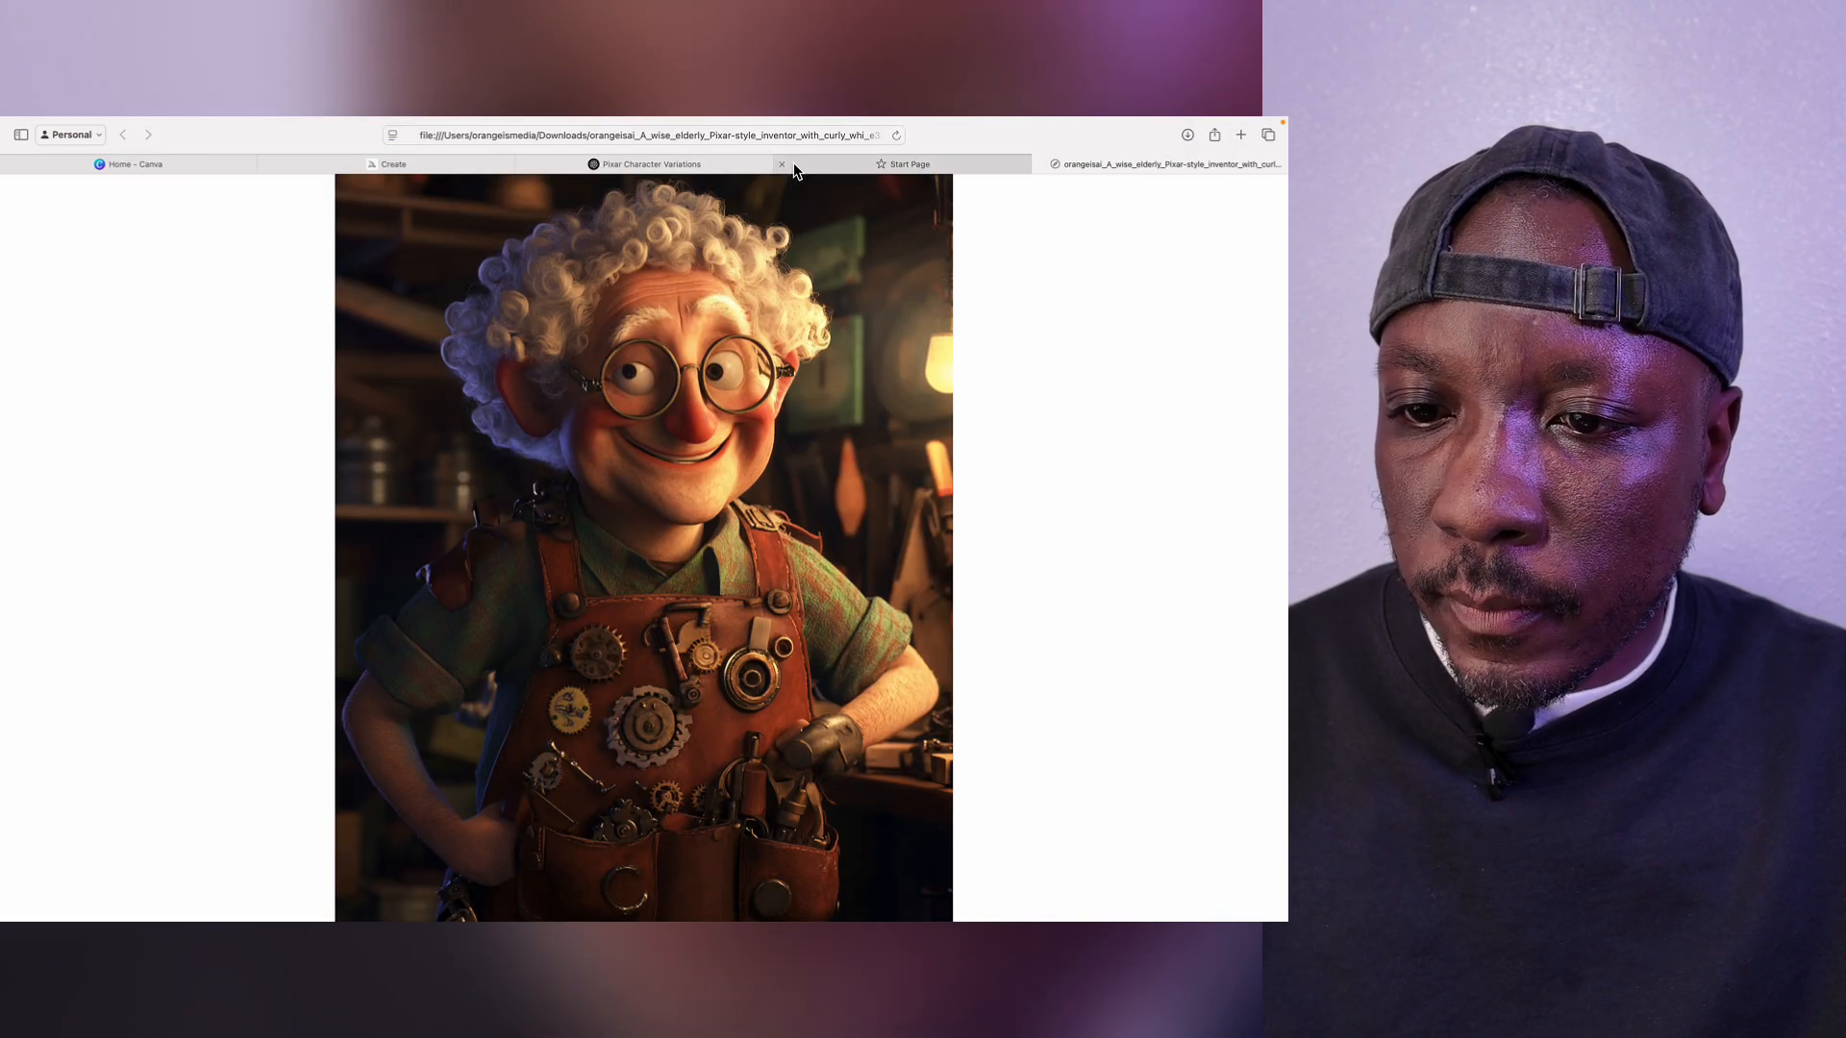
{"action": "left_click", "coordinate": [796, 163]}
{"action": "left_click", "coordinate": [789, 165]}
Step: Compare the ten suggested movie titles and taglines in ChatGPT with the elderly inventor image to judge which suits the character
{"action": "left_click", "coordinate": [691, 168]}
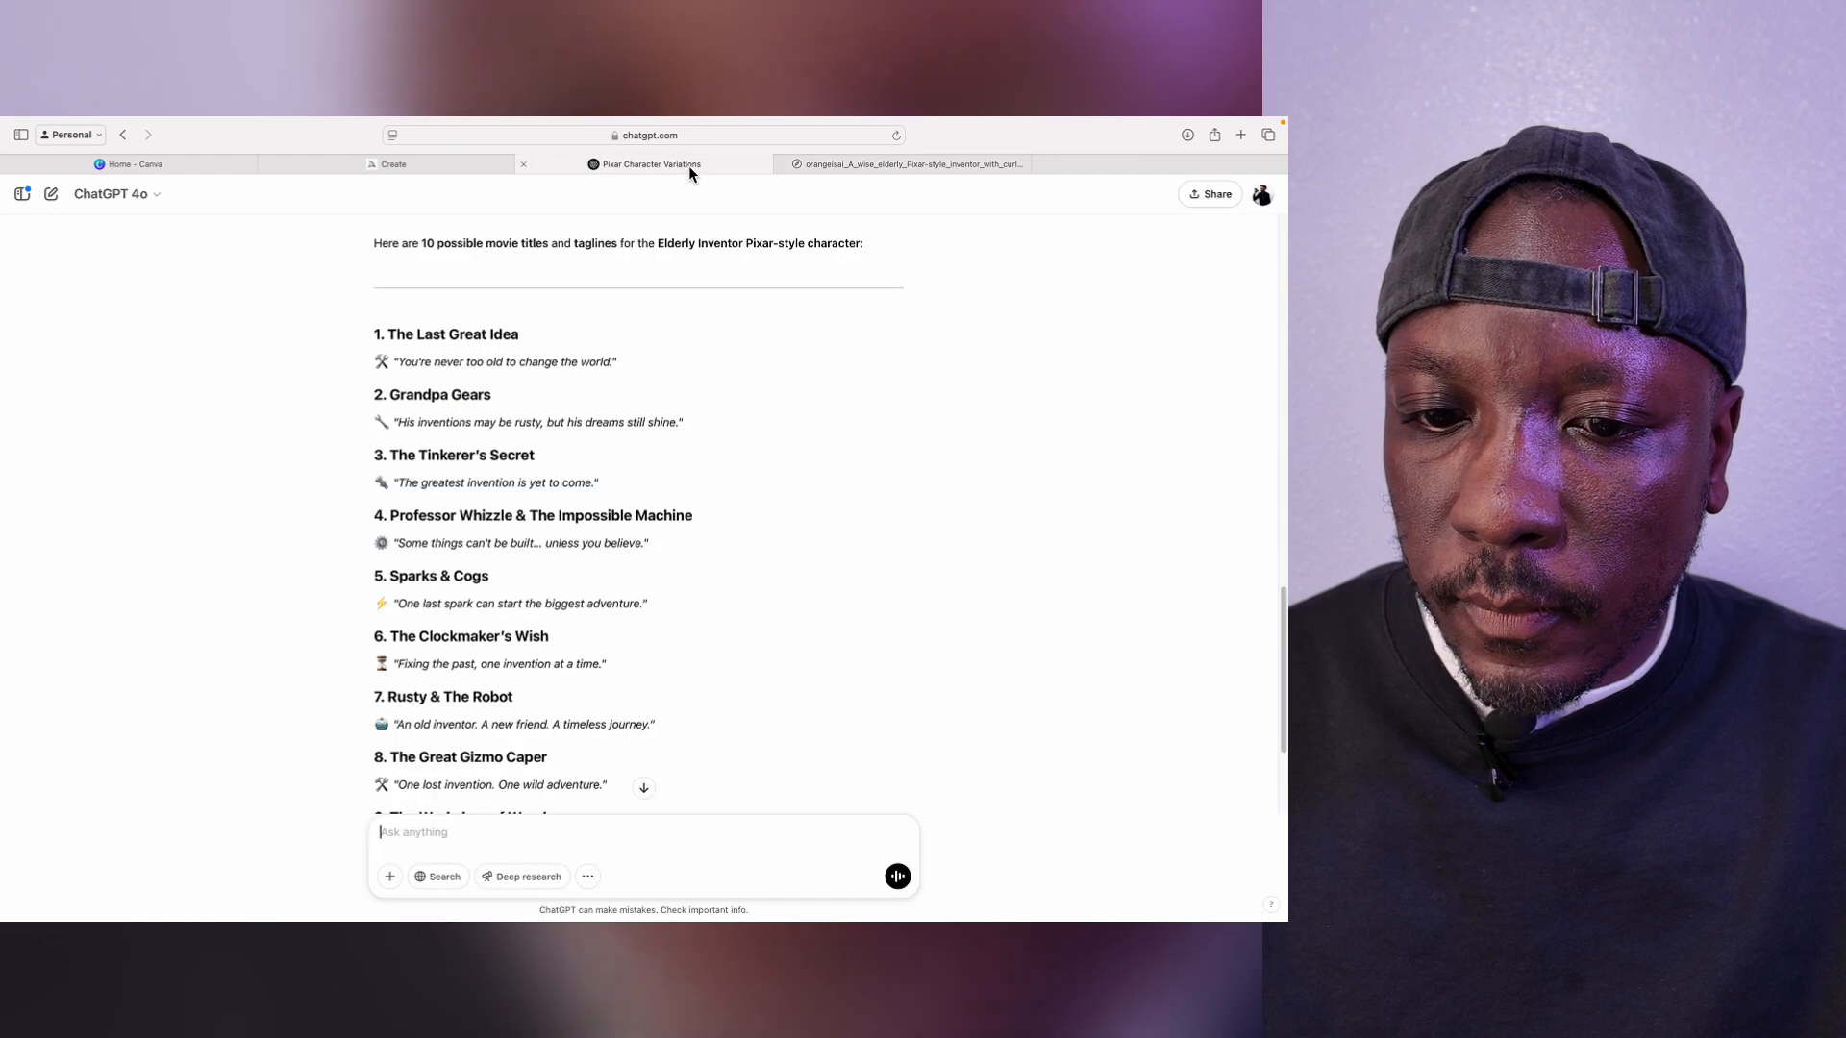
{"action": "left_click", "coordinate": [1102, 169]}
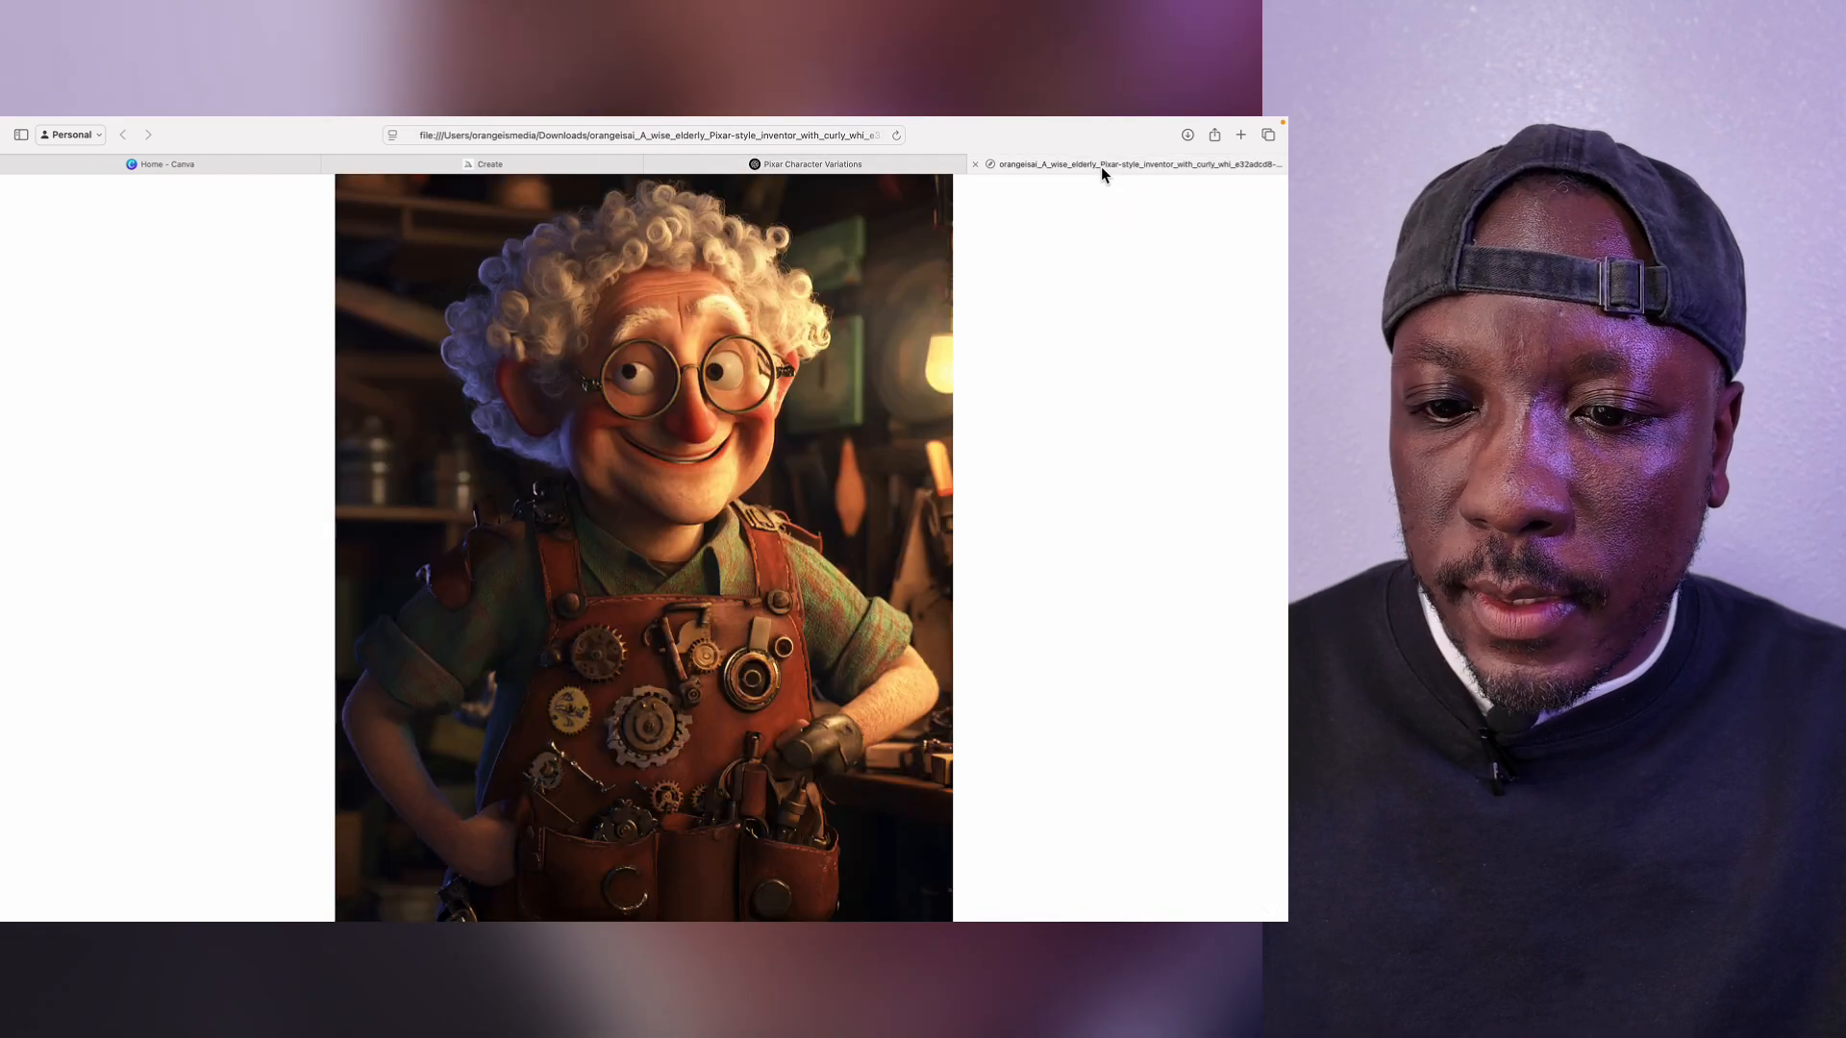
{"action": "left_click", "coordinate": [885, 166]}
{"action": "scroll", "coordinate": [980, 350], "scroll_direction": "down", "scroll_amount": 1}
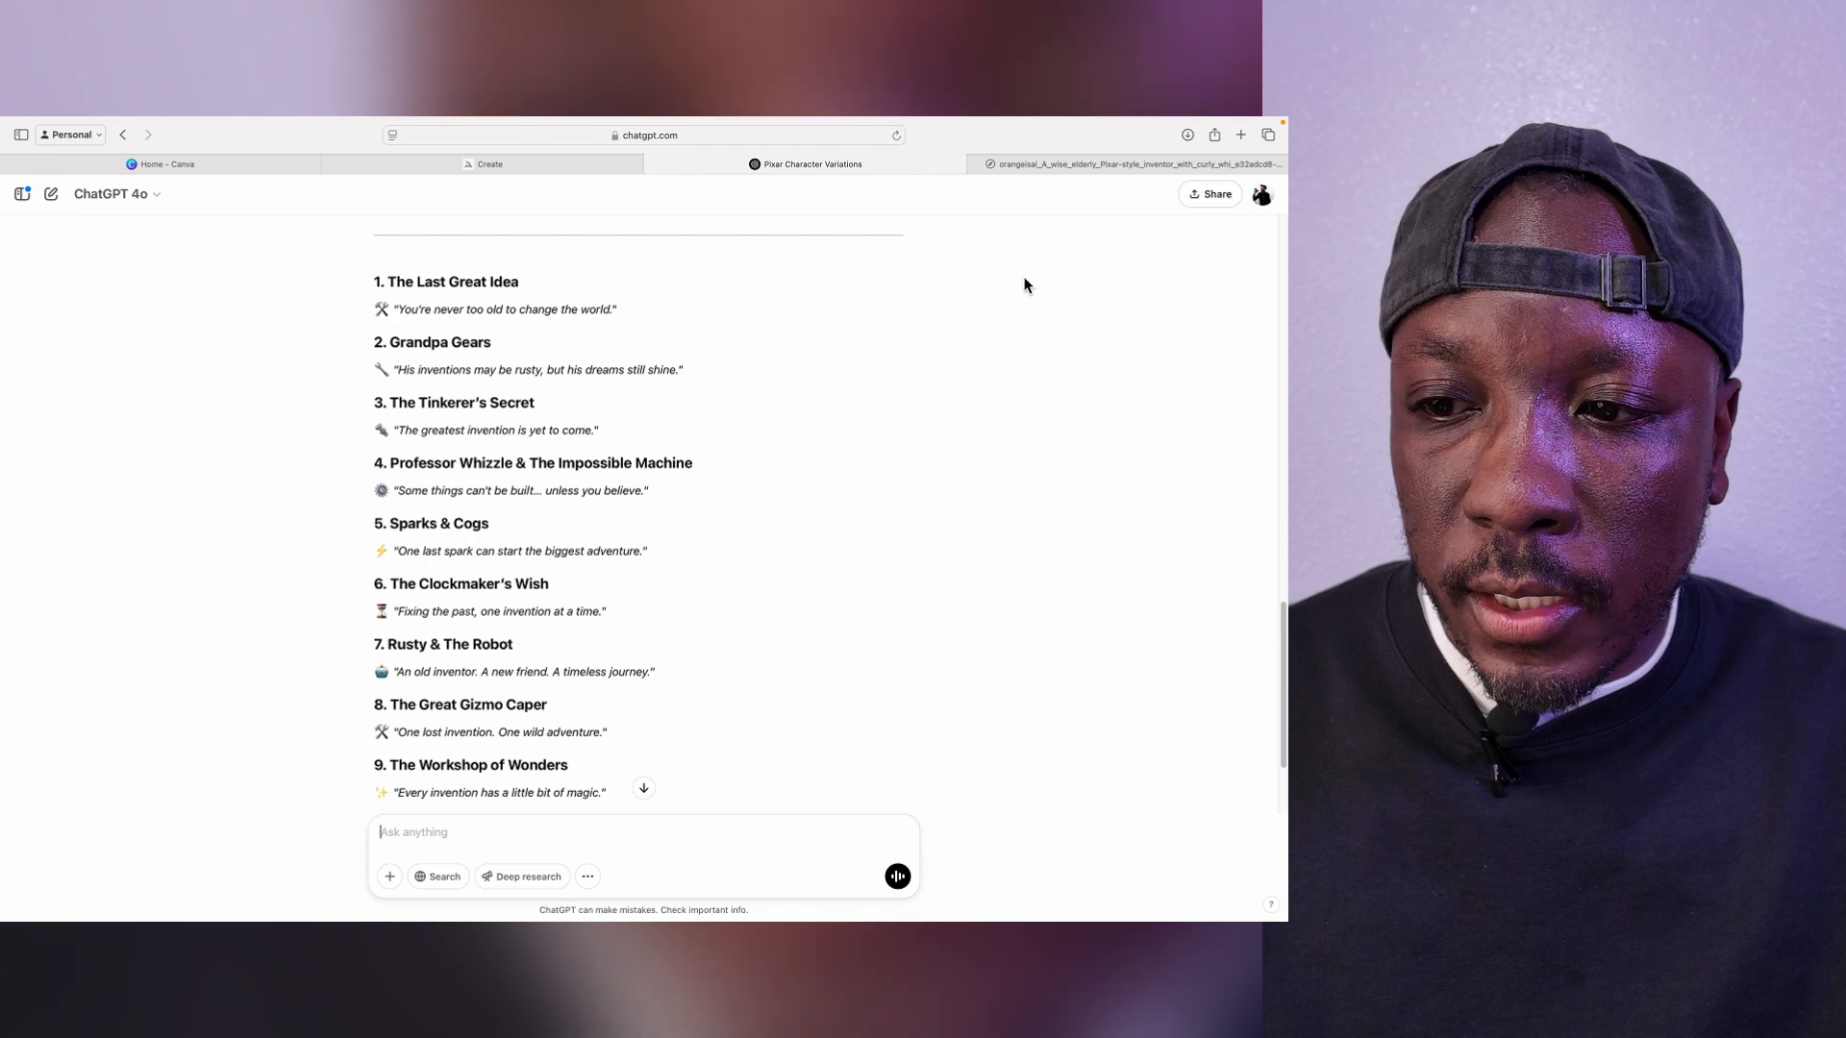
{"action": "left_click", "coordinate": [1076, 169]}
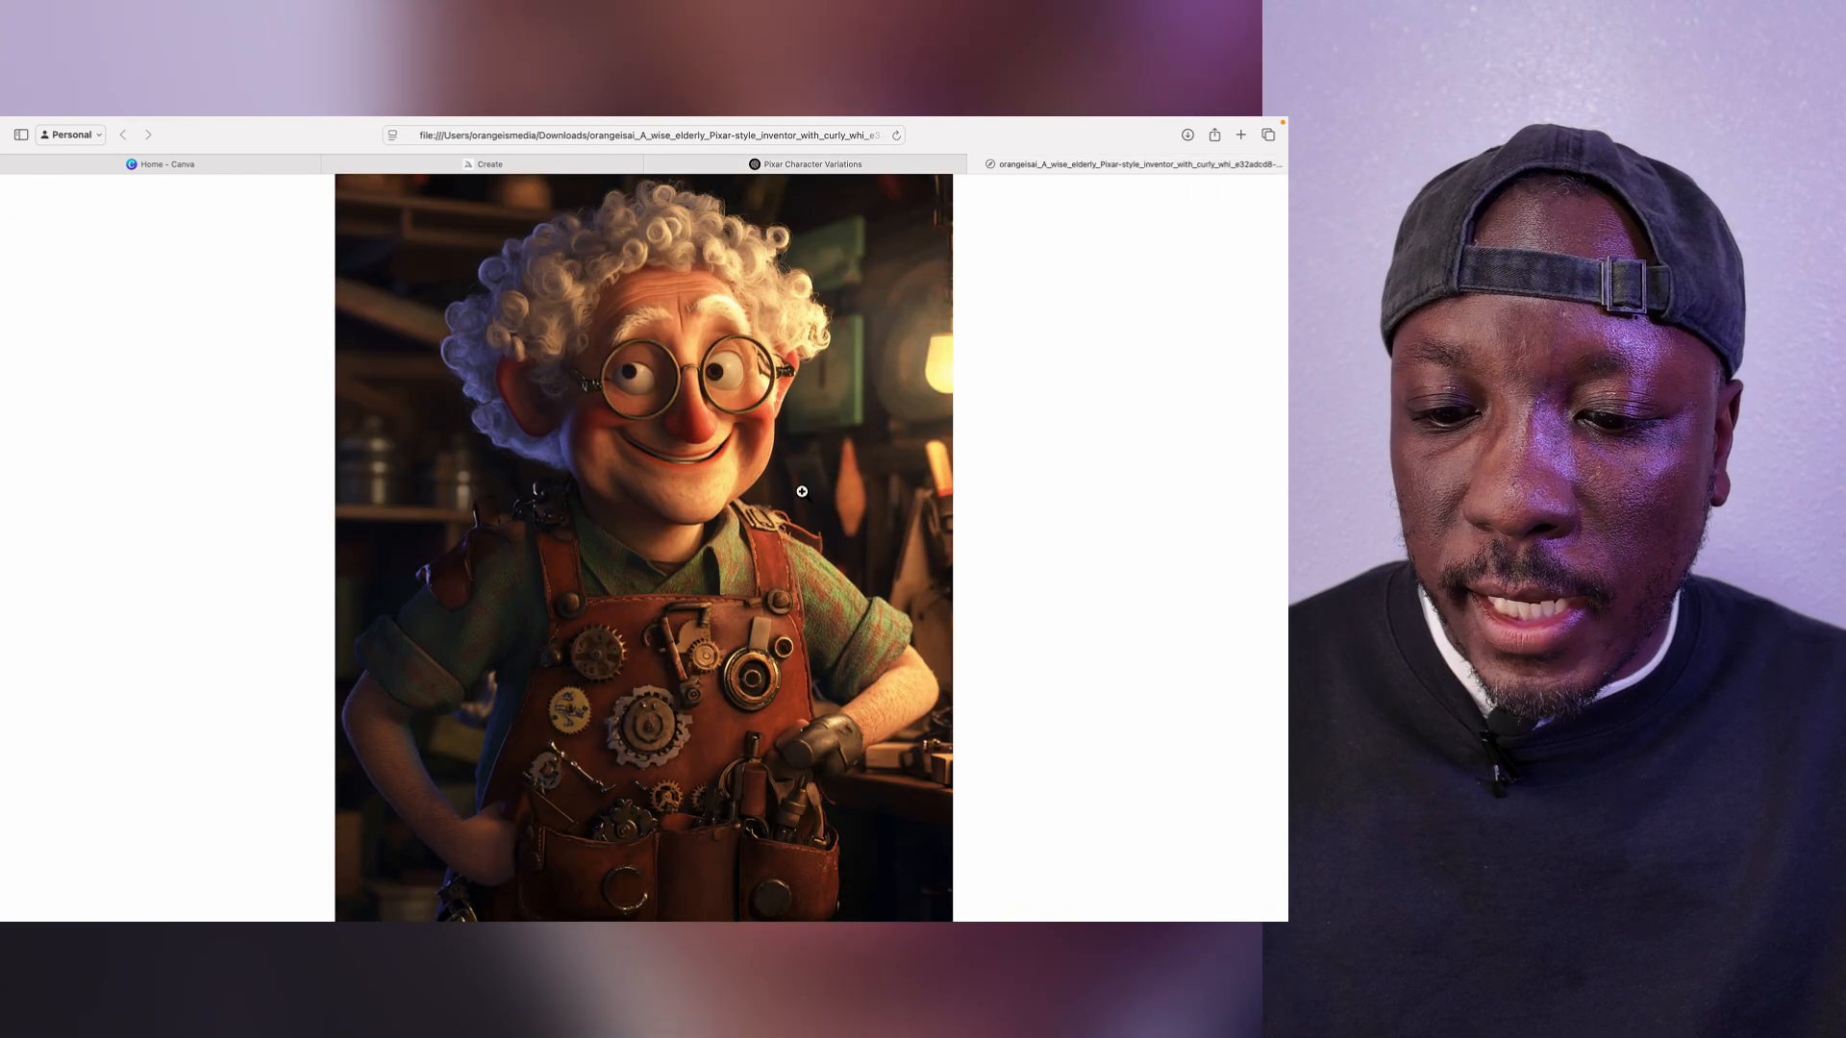
{"action": "left_click", "coordinate": [885, 171]}
{"action": "scroll", "coordinate": [590, 466], "scroll_direction": "down", "scroll_amount": 2}
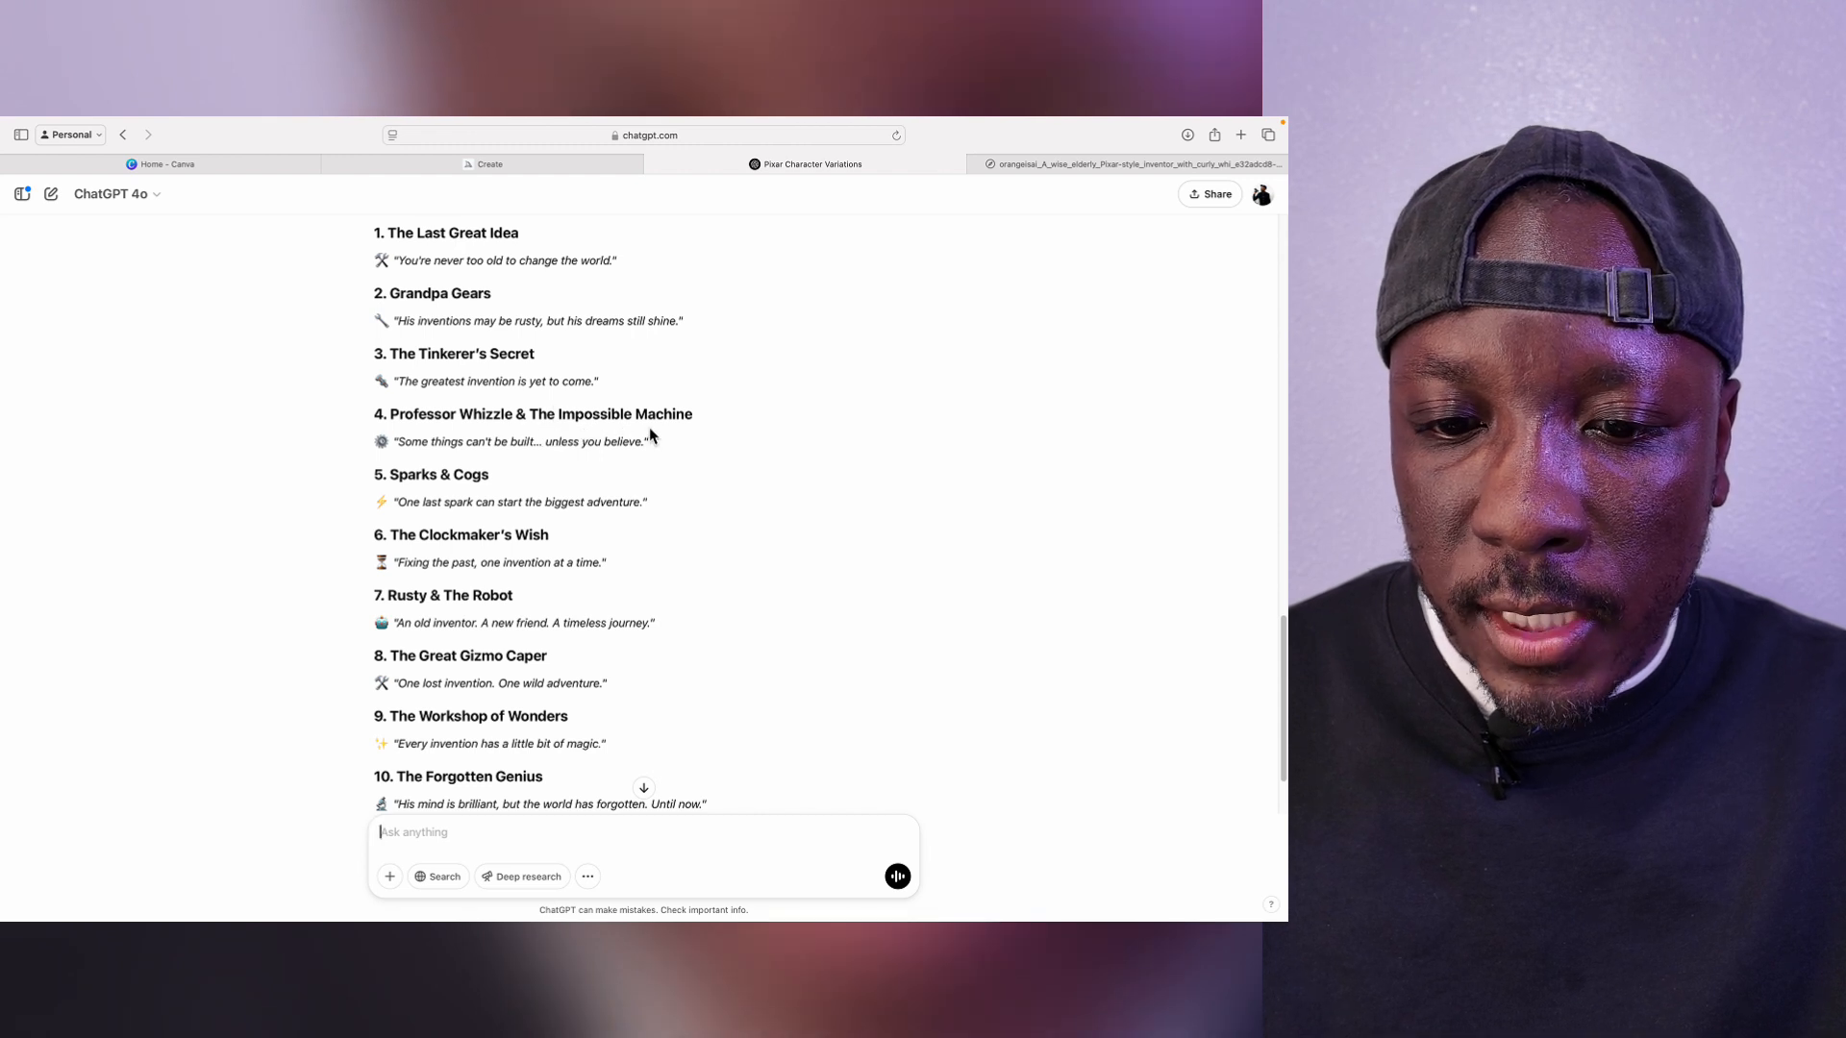
{"action": "scroll", "coordinate": [471, 548], "scroll_direction": "down", "scroll_amount": 2}
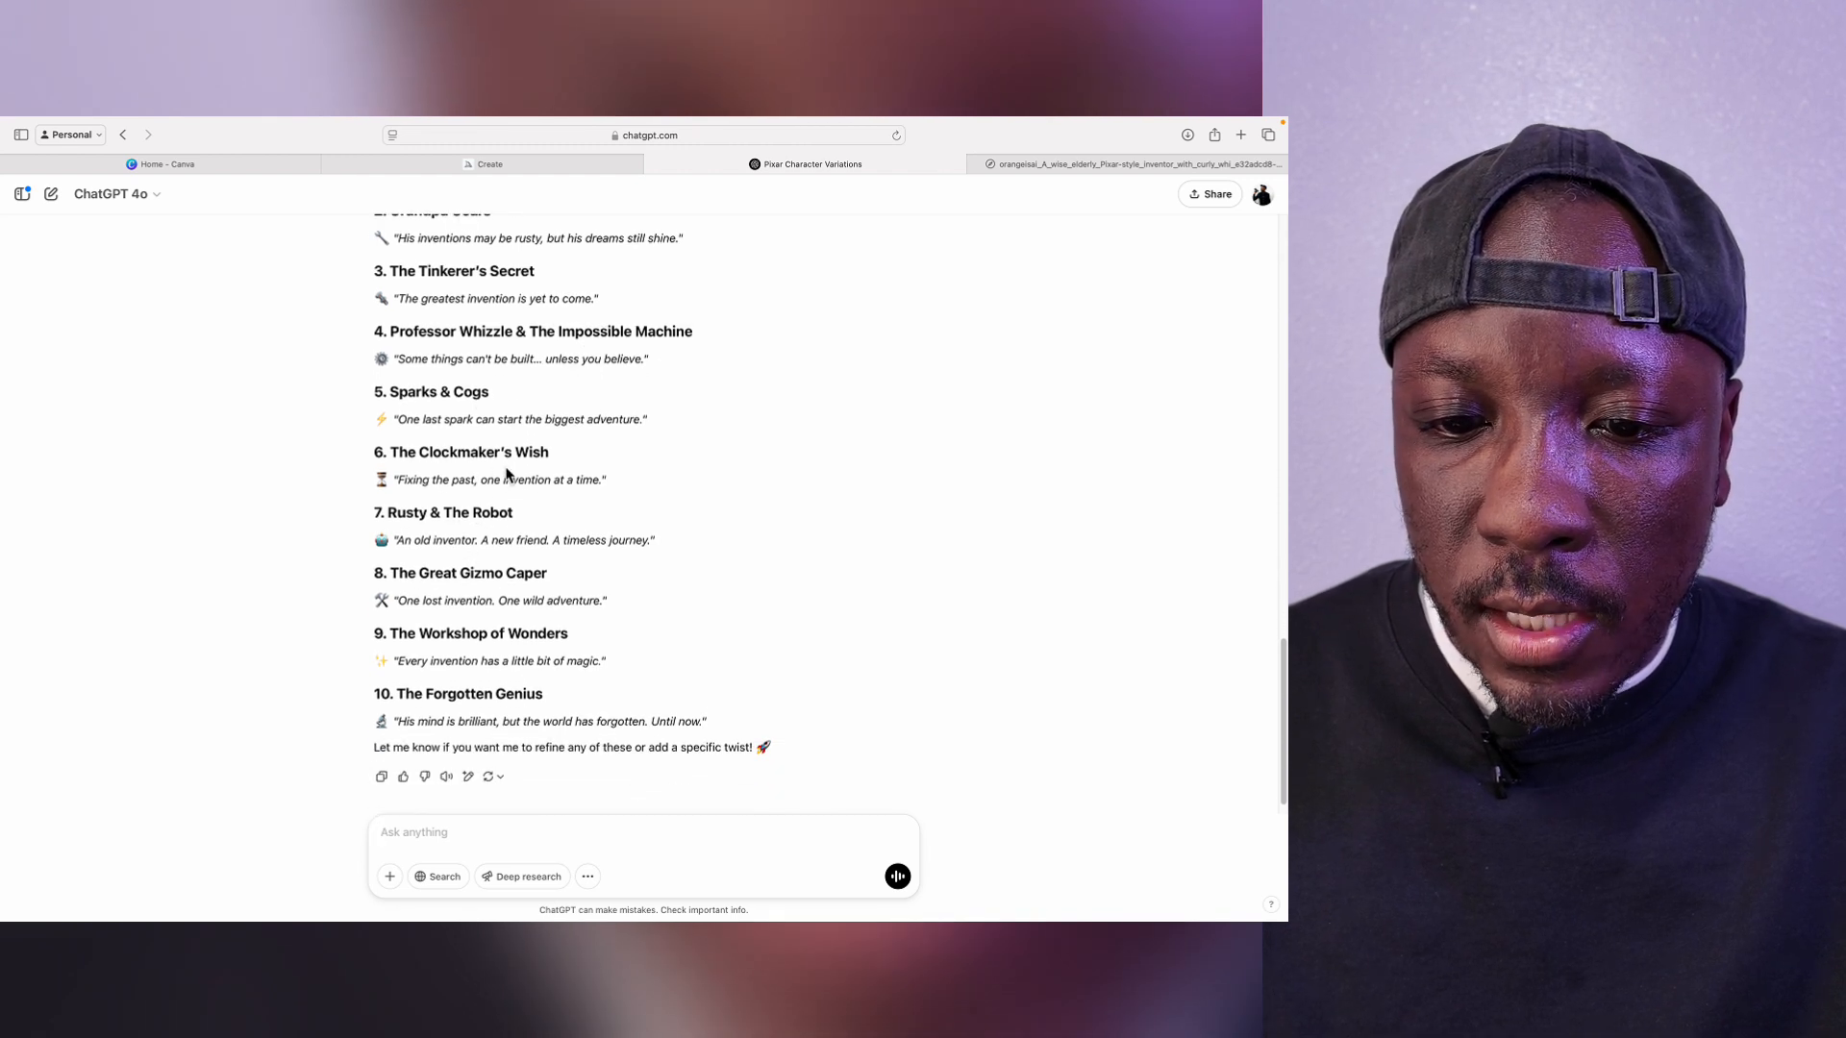
{"action": "left_click", "coordinate": [1048, 165]}
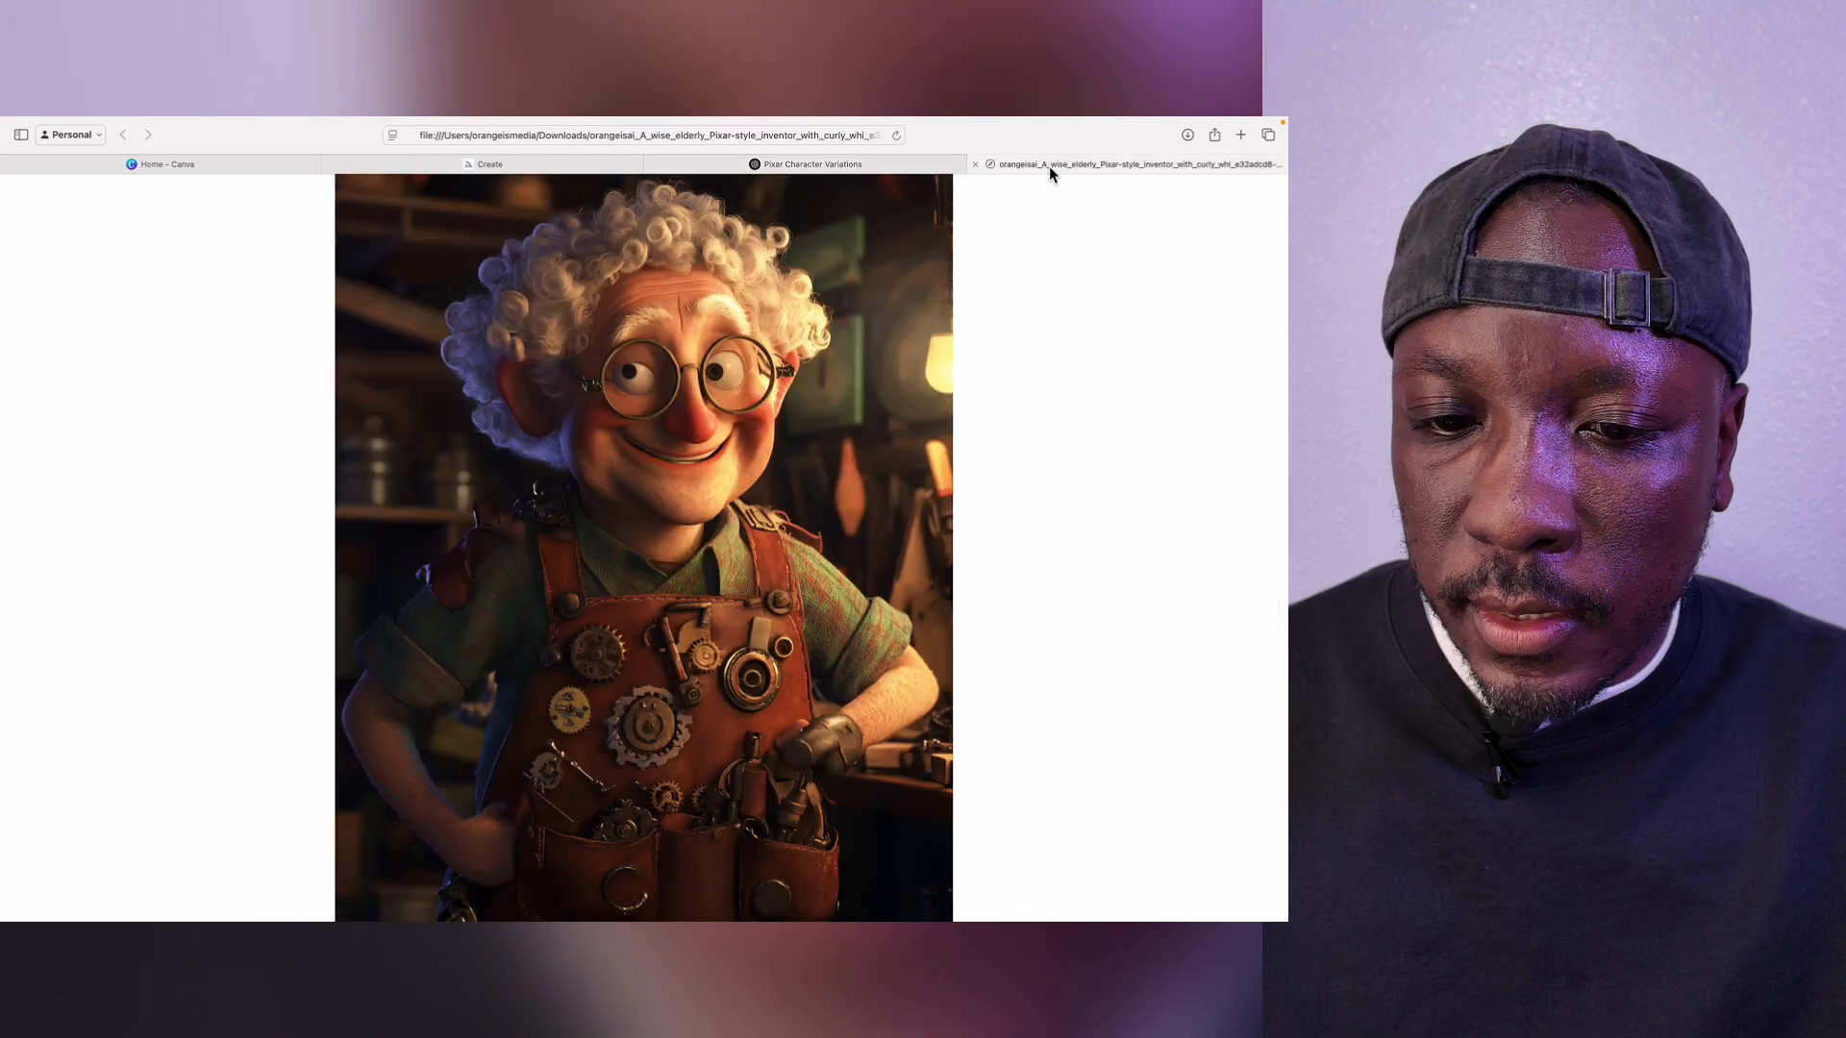
{"action": "left_click", "coordinate": [898, 165]}
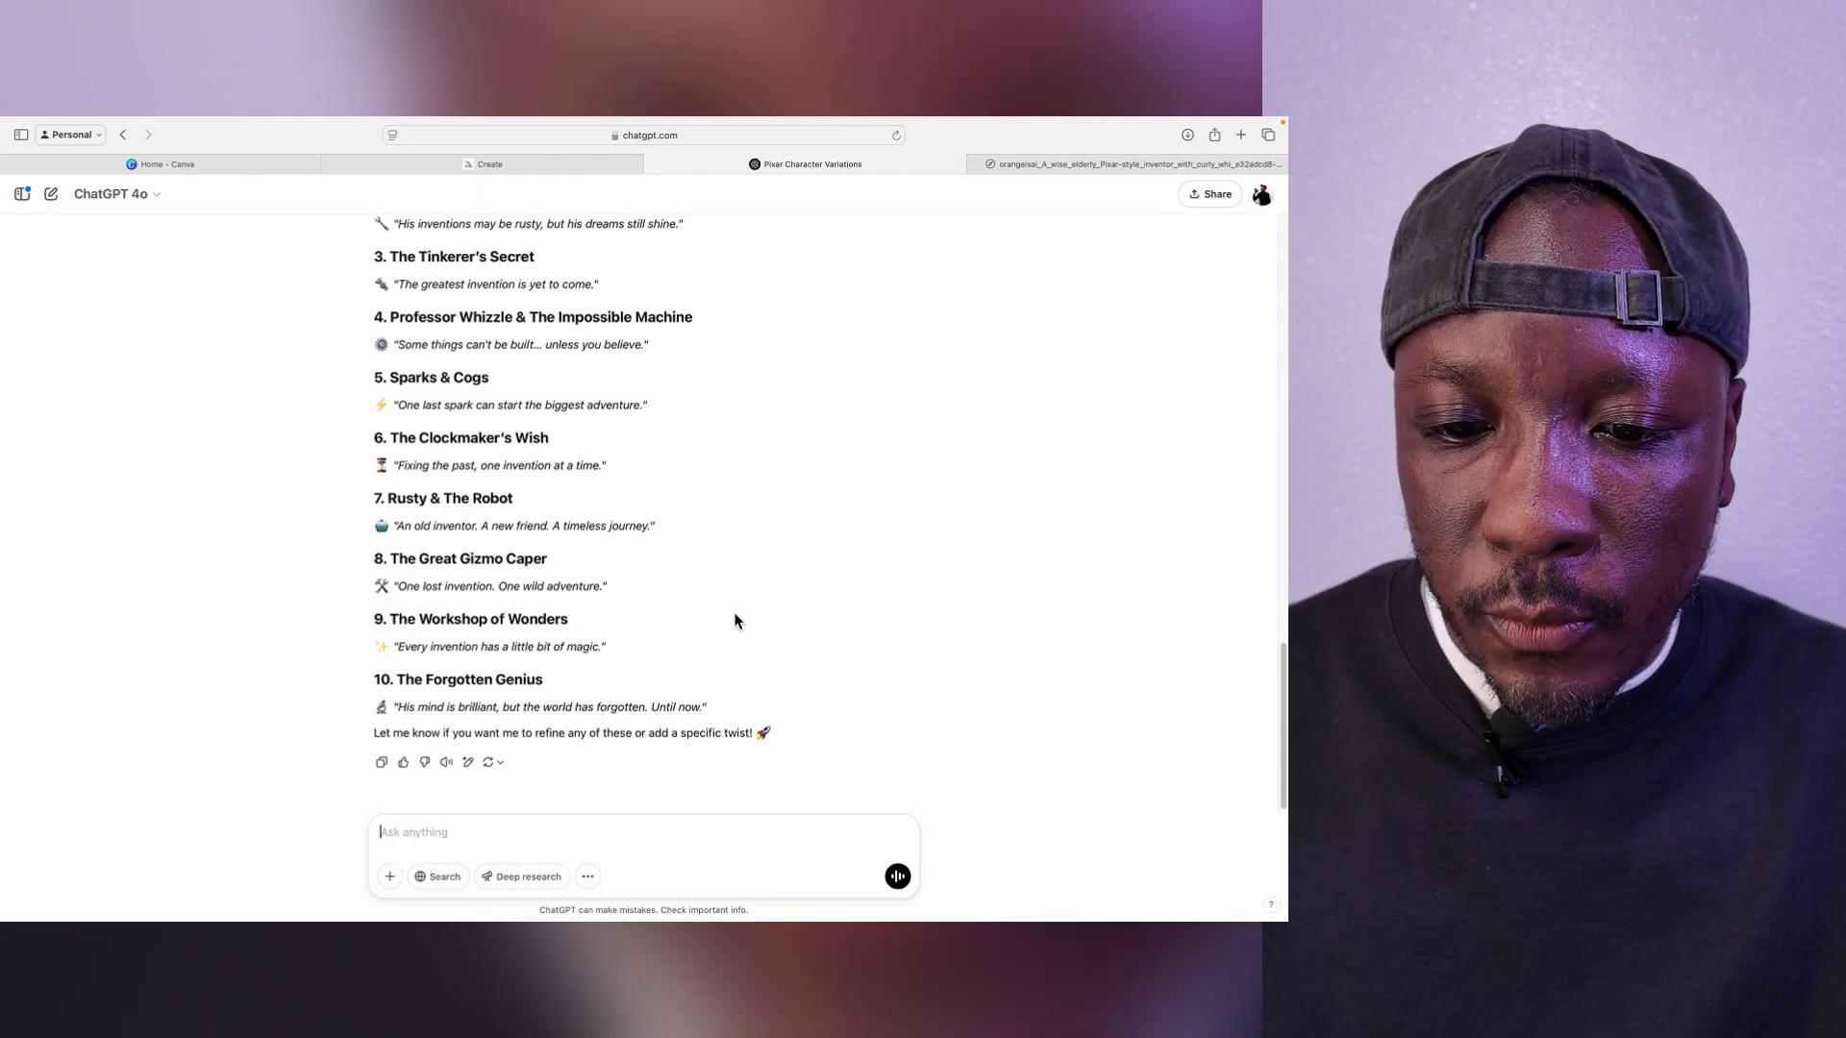
{"action": "scroll", "coordinate": [736, 620], "scroll_direction": "up", "scroll_amount": 3}
{"action": "scroll", "coordinate": [735, 620], "scroll_direction": "down", "scroll_amount": 1}
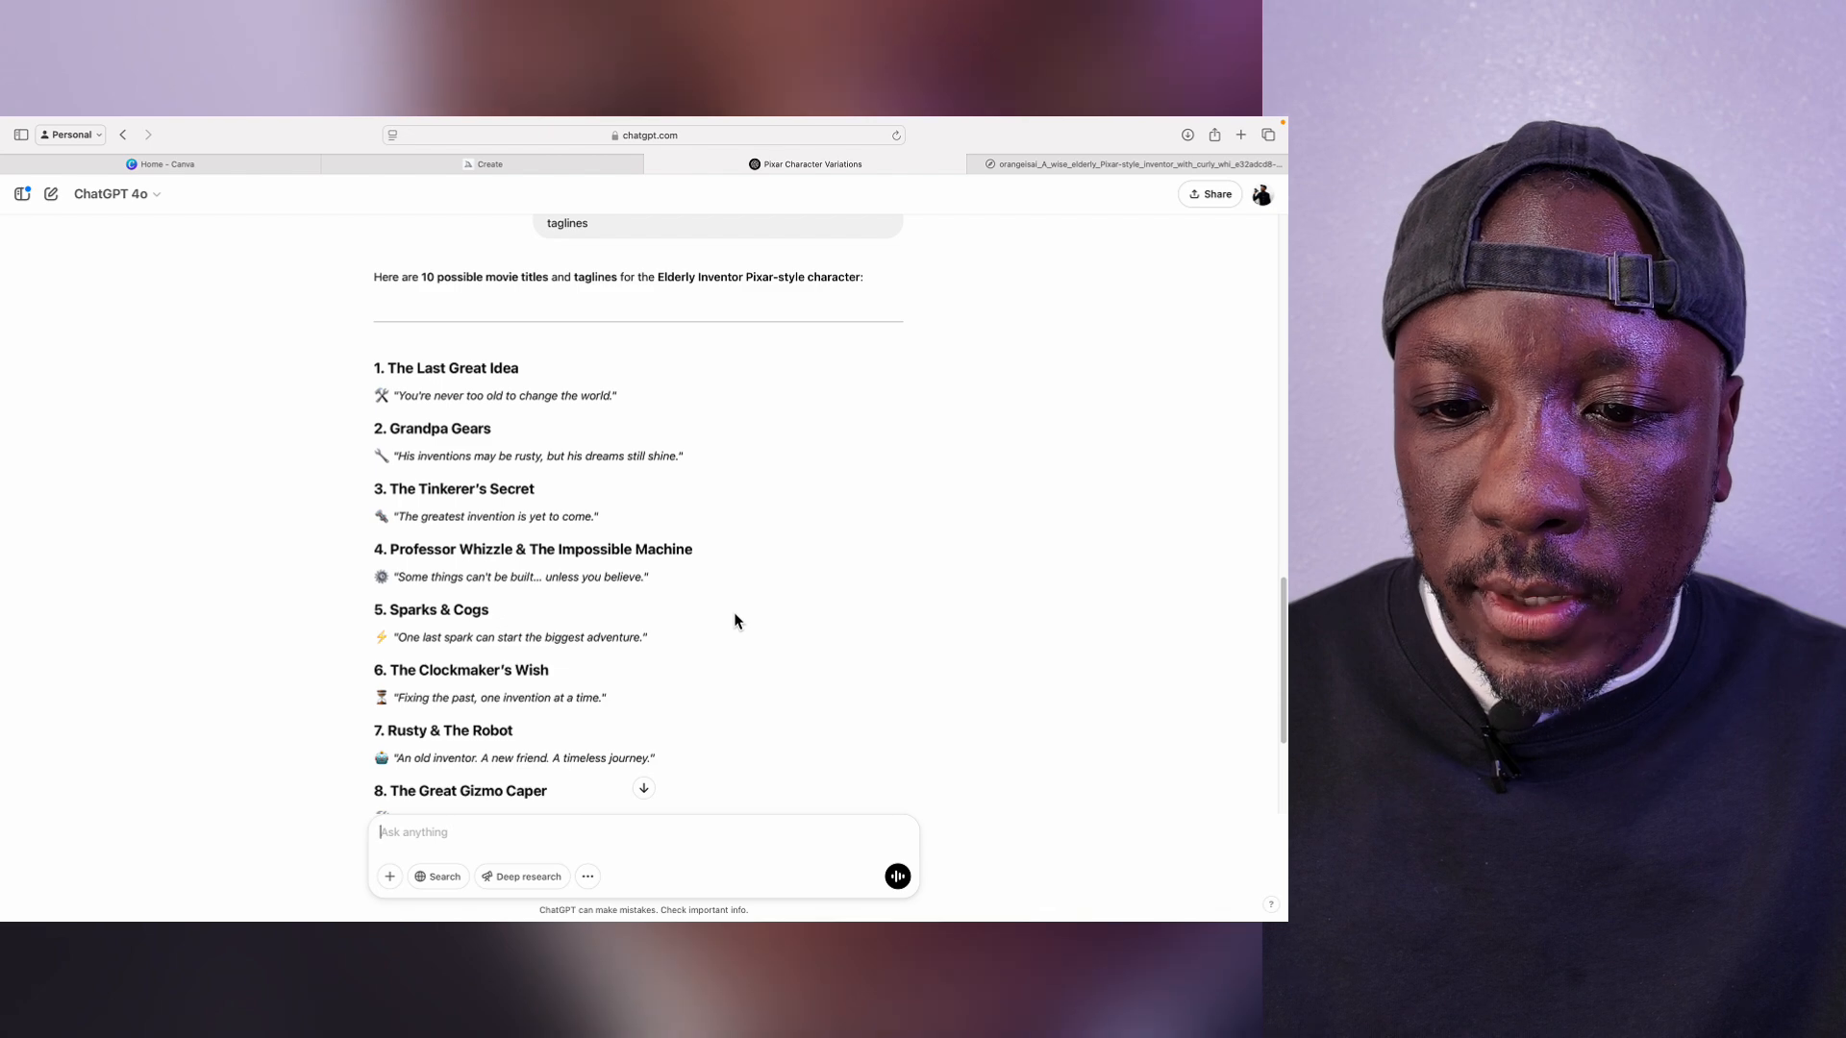
{"action": "left_click", "coordinate": [1090, 168]}
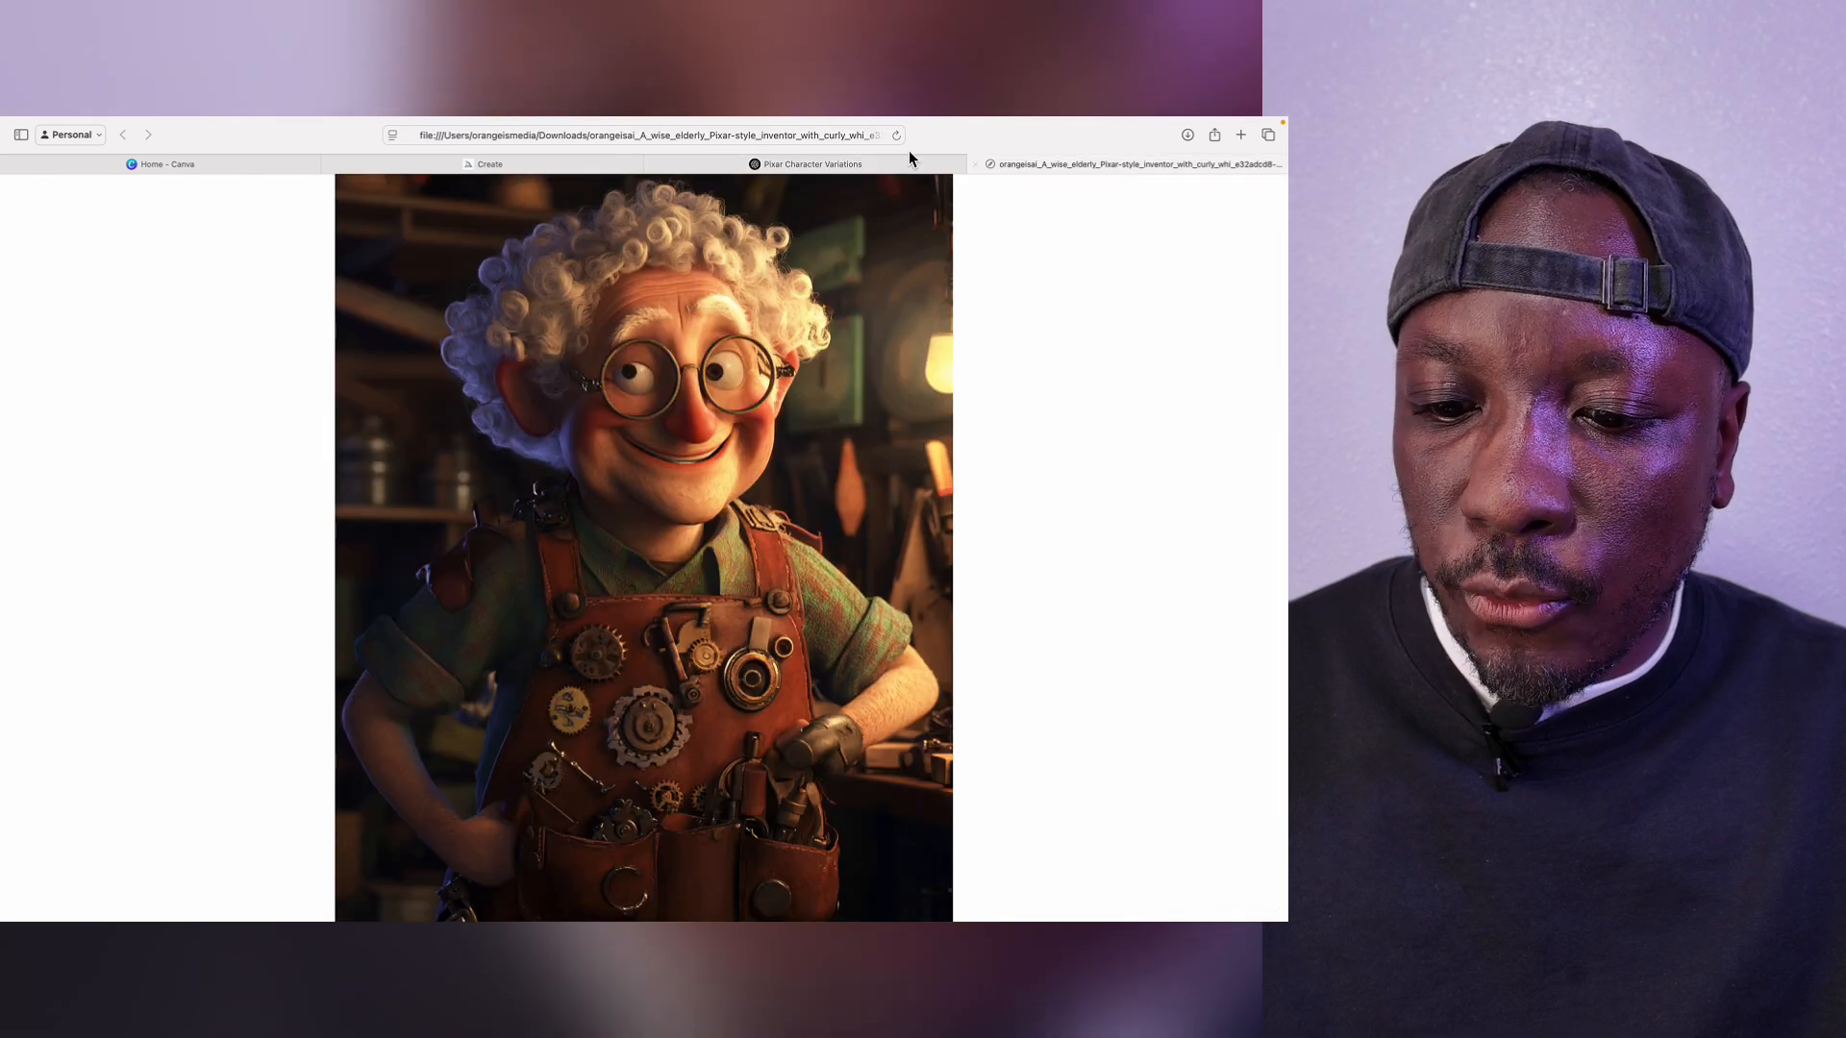
{"action": "left_click", "coordinate": [878, 169]}
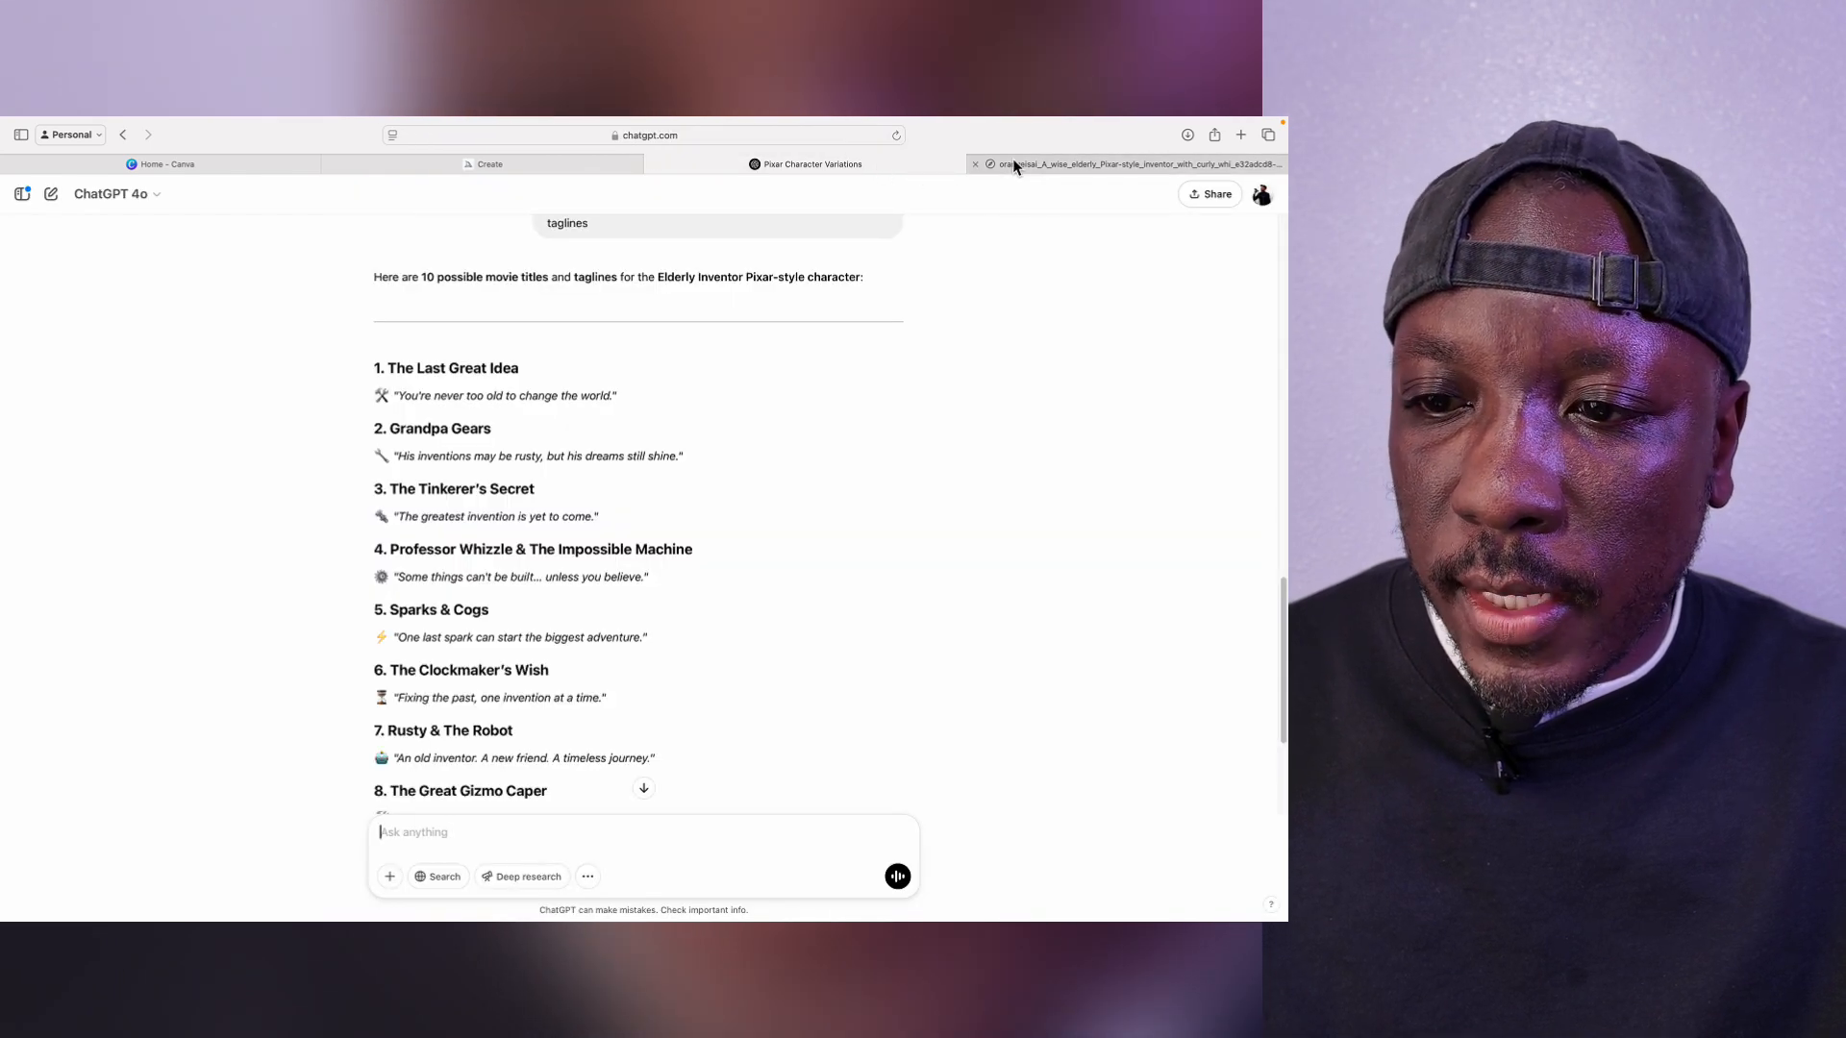
{"action": "left_click", "coordinate": [1016, 161]}
{"action": "left_click", "coordinate": [888, 162]}
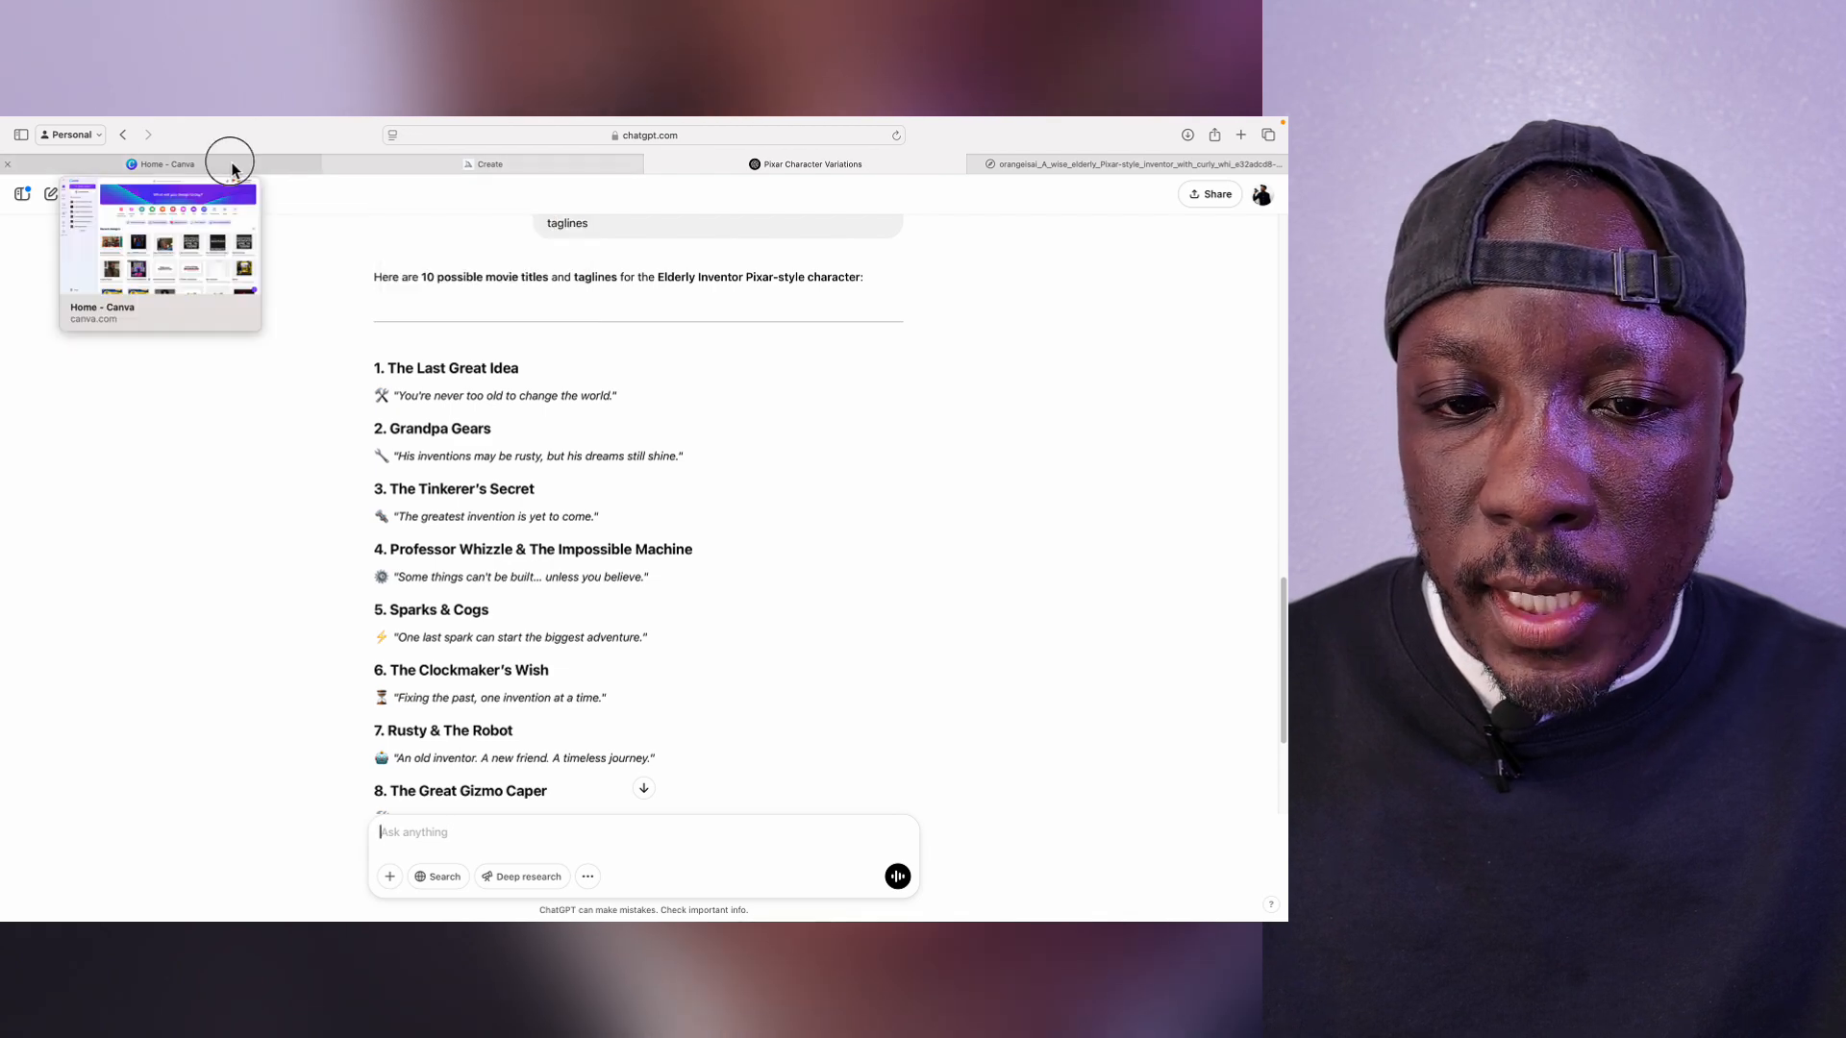
Step: Switch to Canva, search the design types for "movie posters" and create a blank Movie Poster (Portrait 3:4) design, 18 × 24 in
{"action": "left_click", "coordinate": [197, 166]}
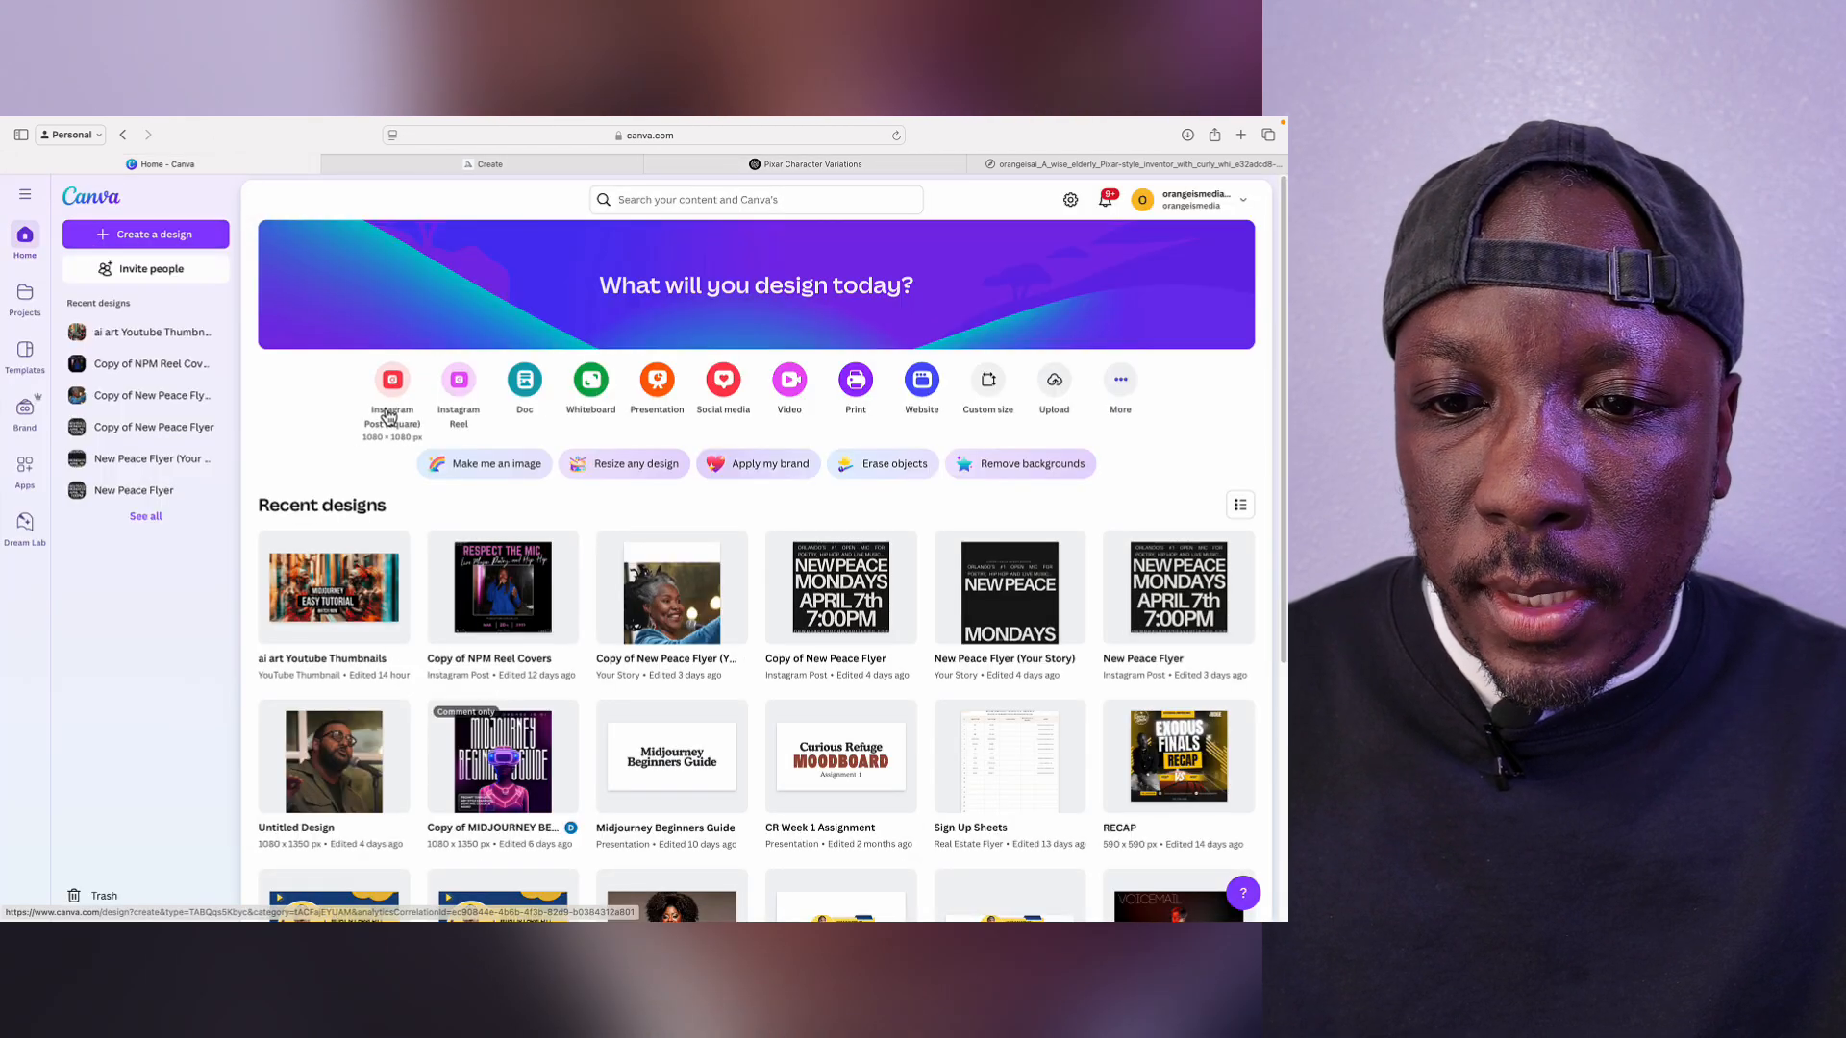
{"action": "scroll", "coordinate": [183, 255], "scroll_direction": "down", "scroll_amount": 1}
{"action": "left_click", "coordinate": [159, 237]}
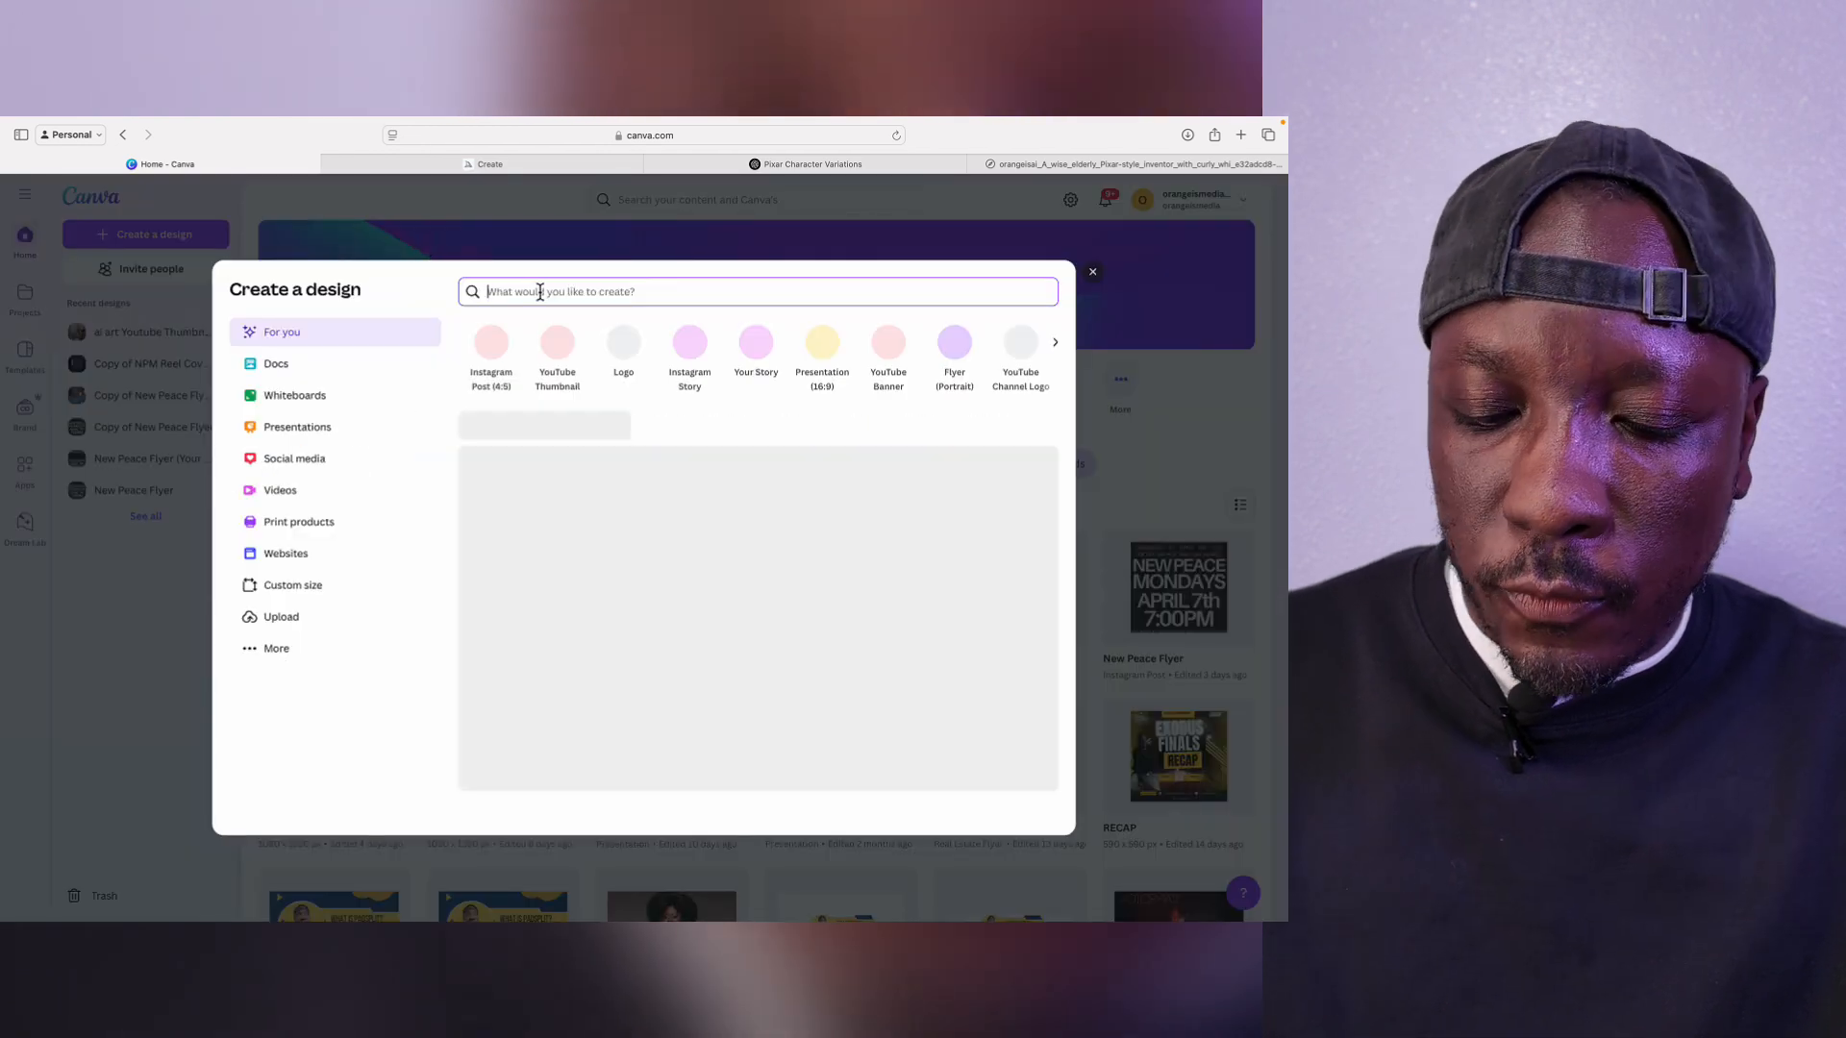
{"action": "type", "text": "movie posters"}
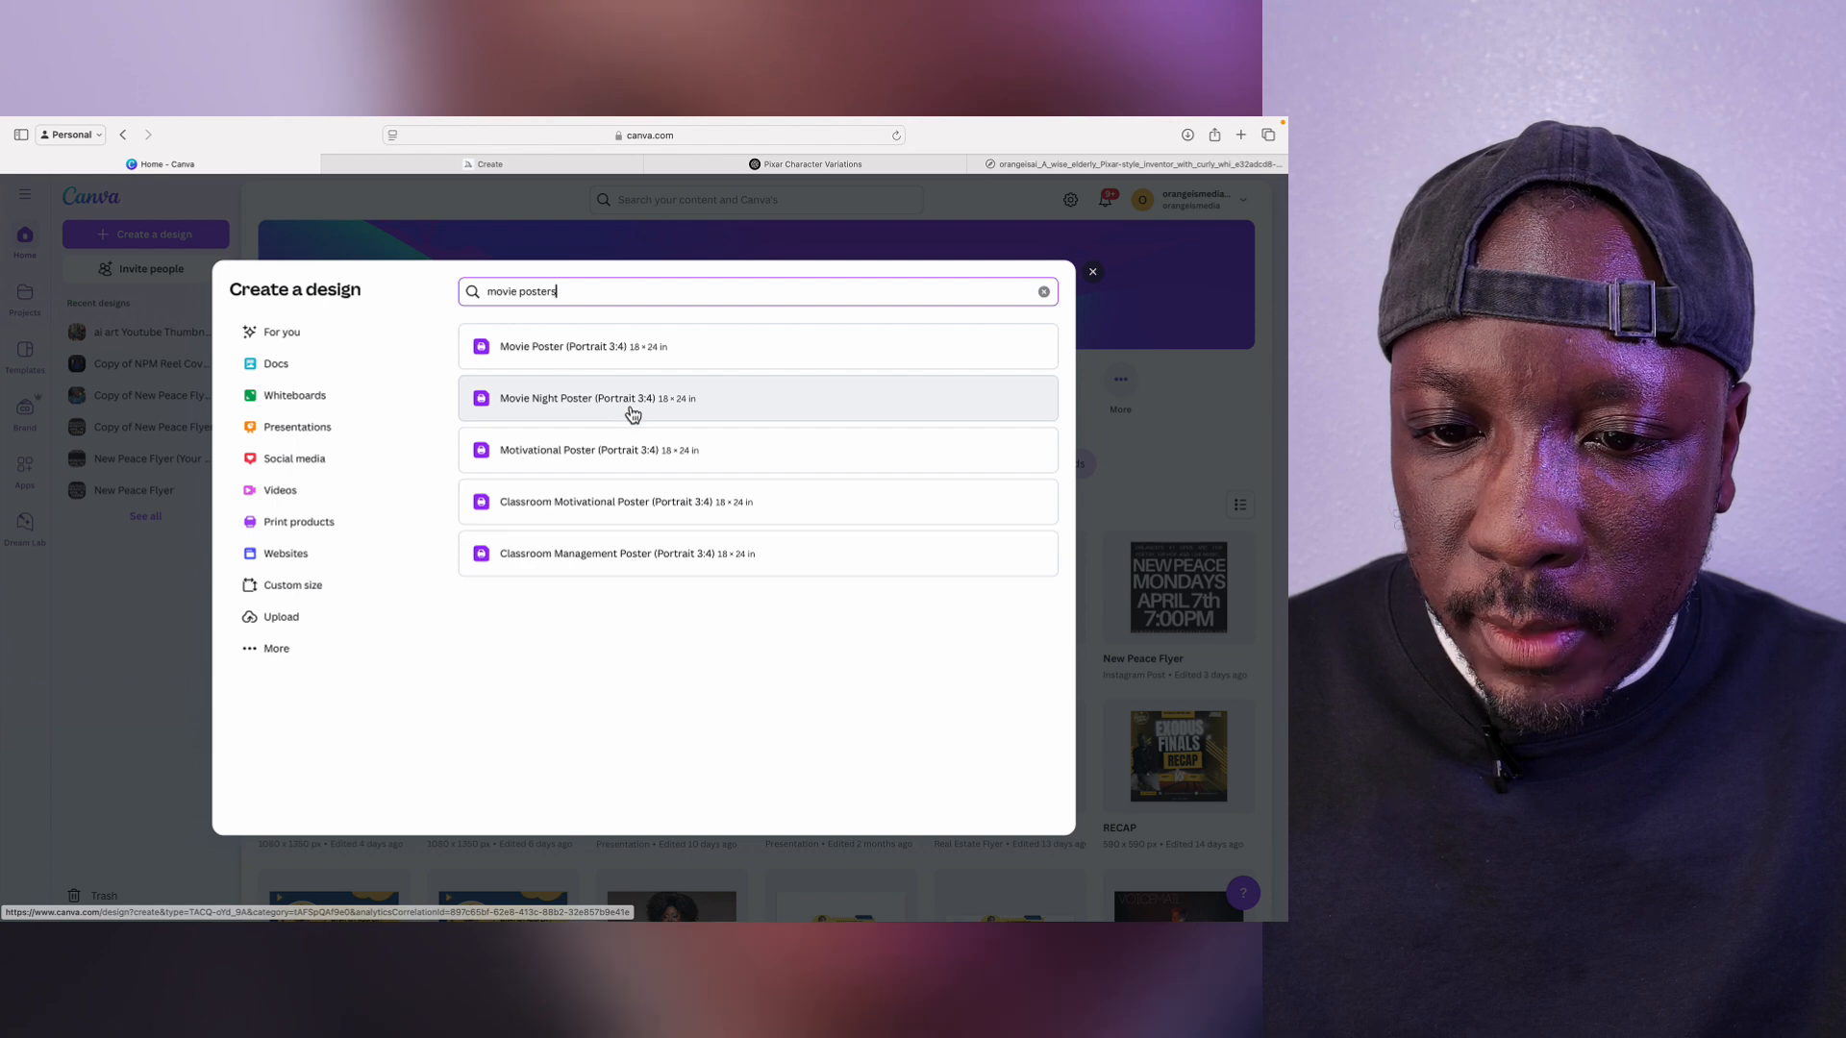
{"action": "left_click", "coordinate": [706, 363]}
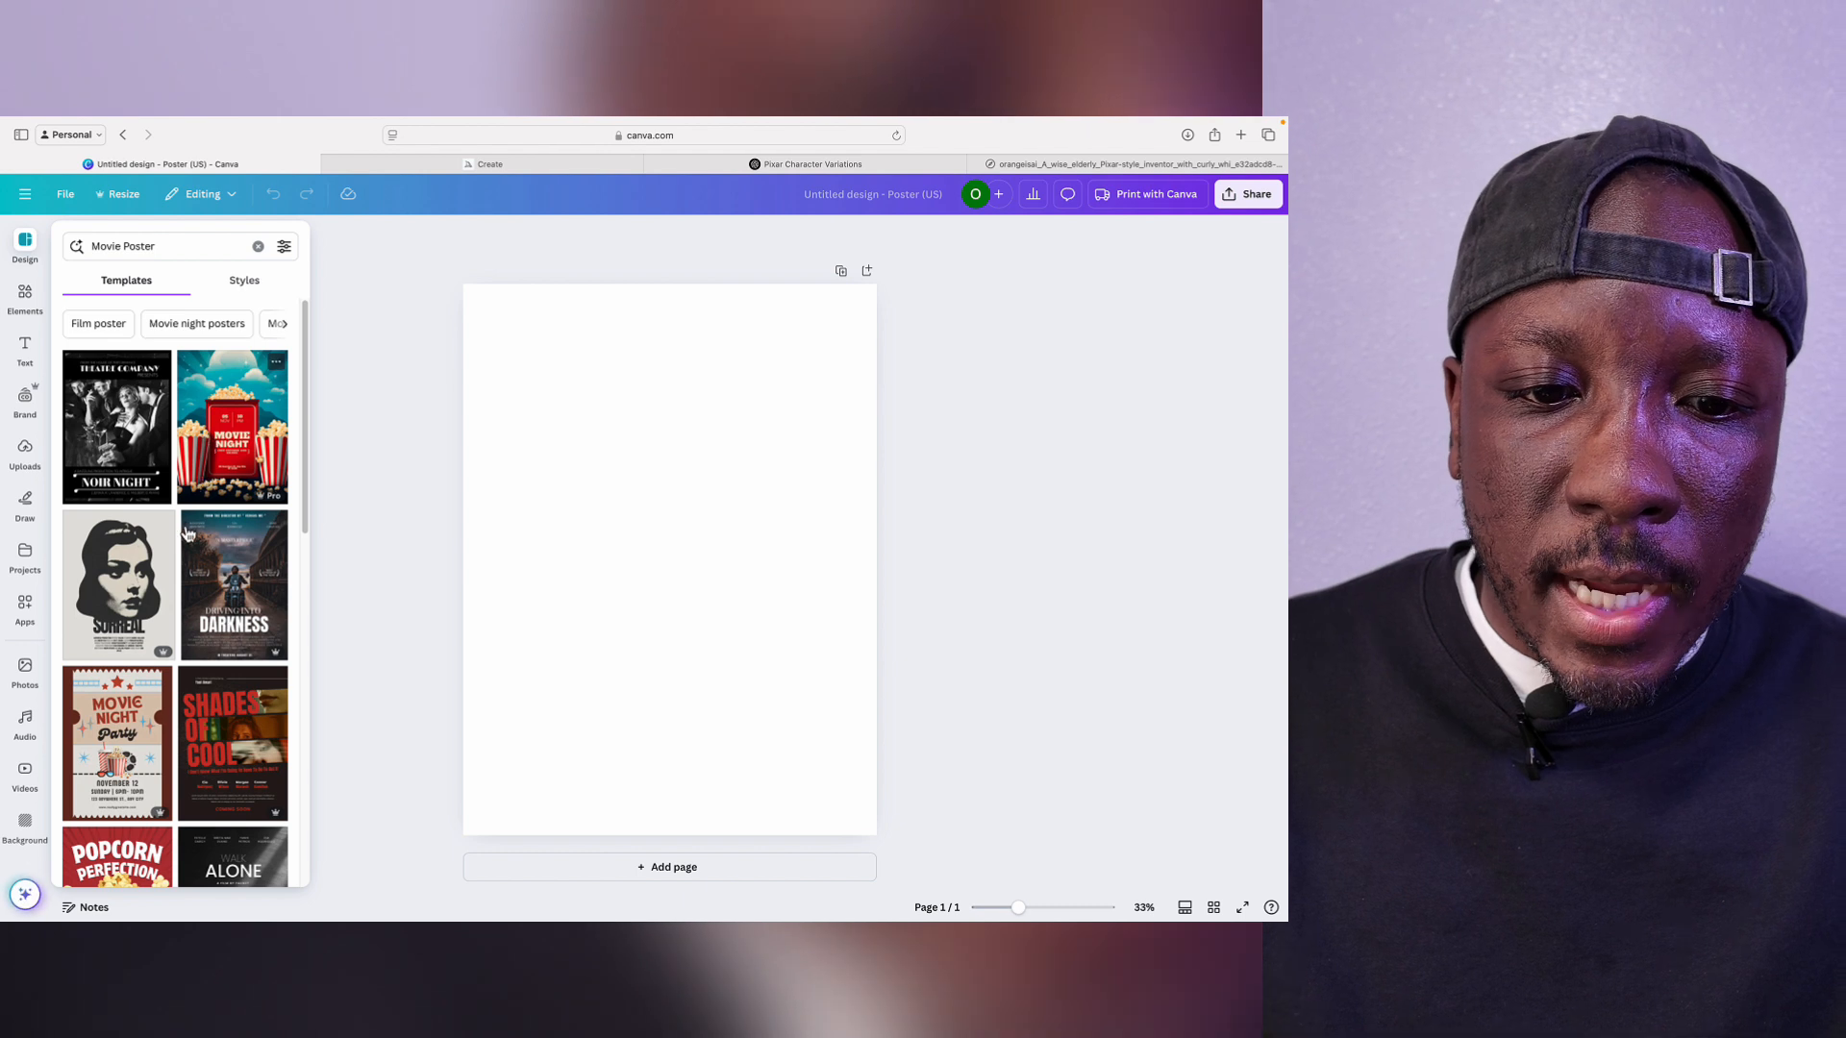
Step: Browse the Movie Poster templates and compare them with the ChatGPT title ideas and the Midjourney inventor image
{"action": "scroll", "coordinate": [185, 538], "scroll_direction": "down", "scroll_amount": 1}
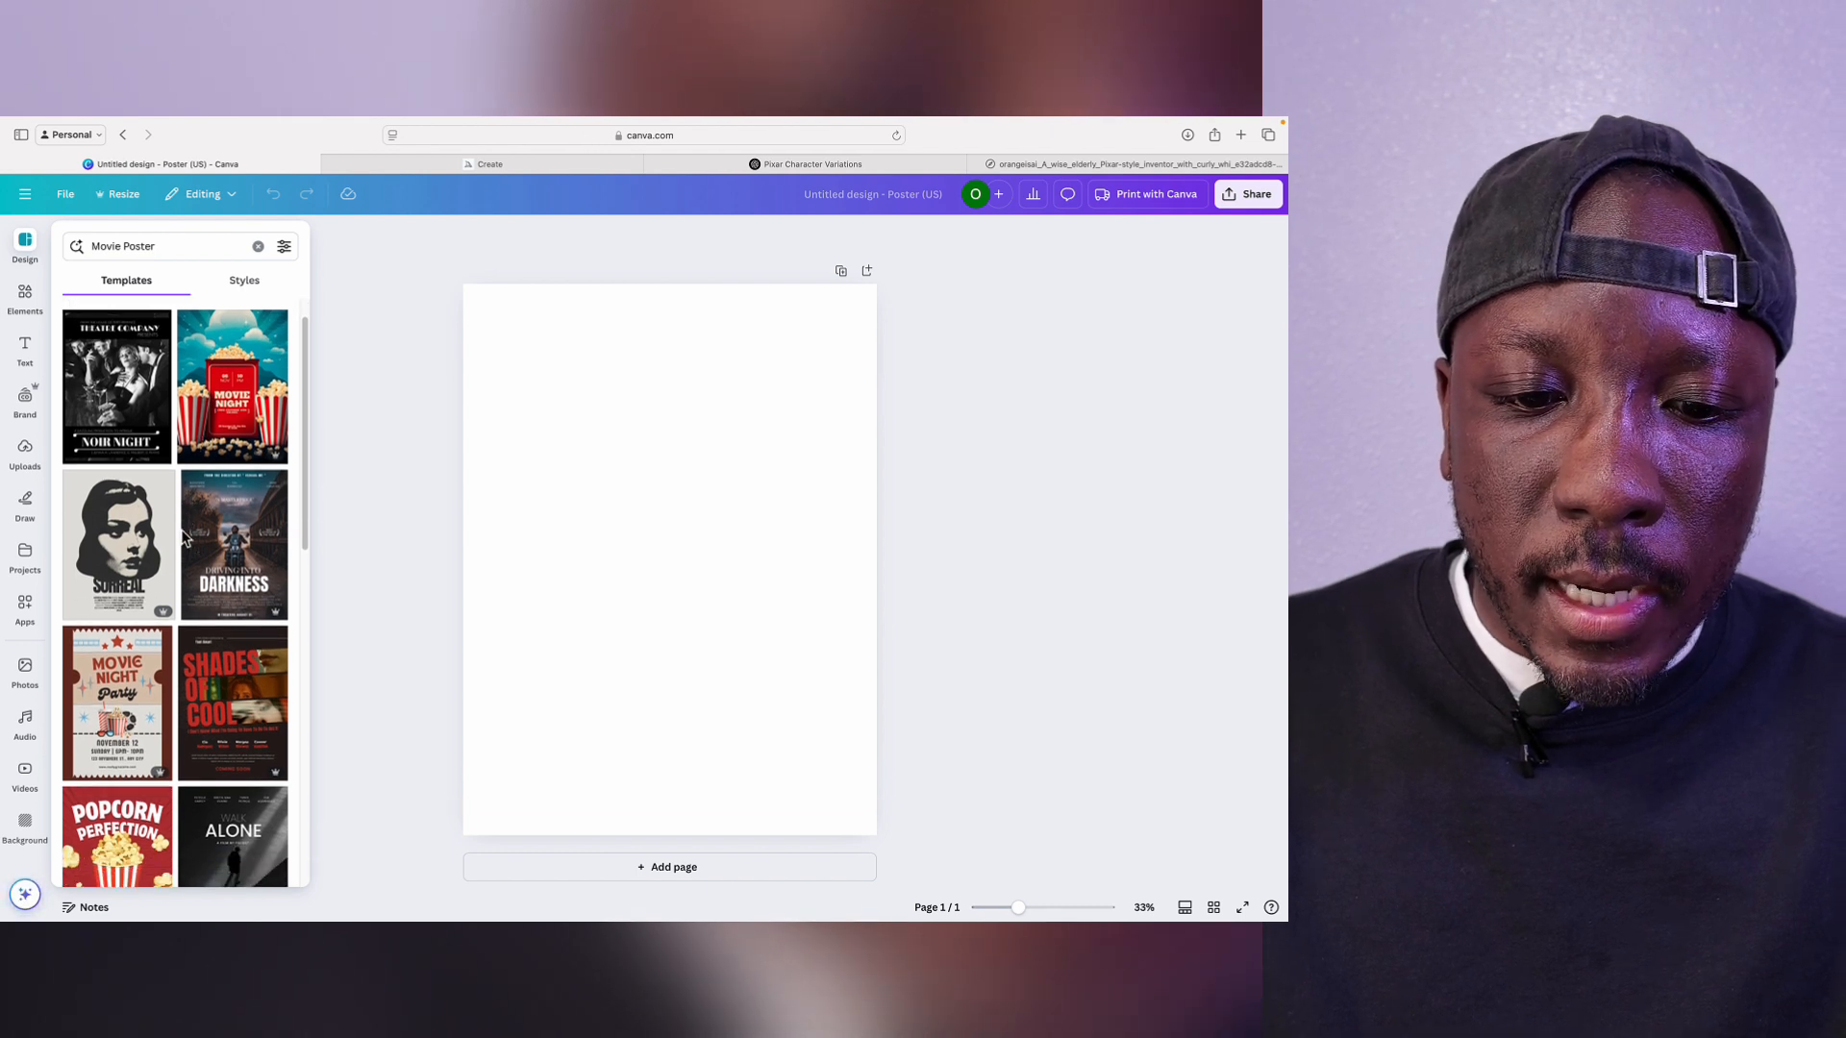
{"action": "scroll", "coordinate": [184, 538], "scroll_direction": "down", "scroll_amount": 3}
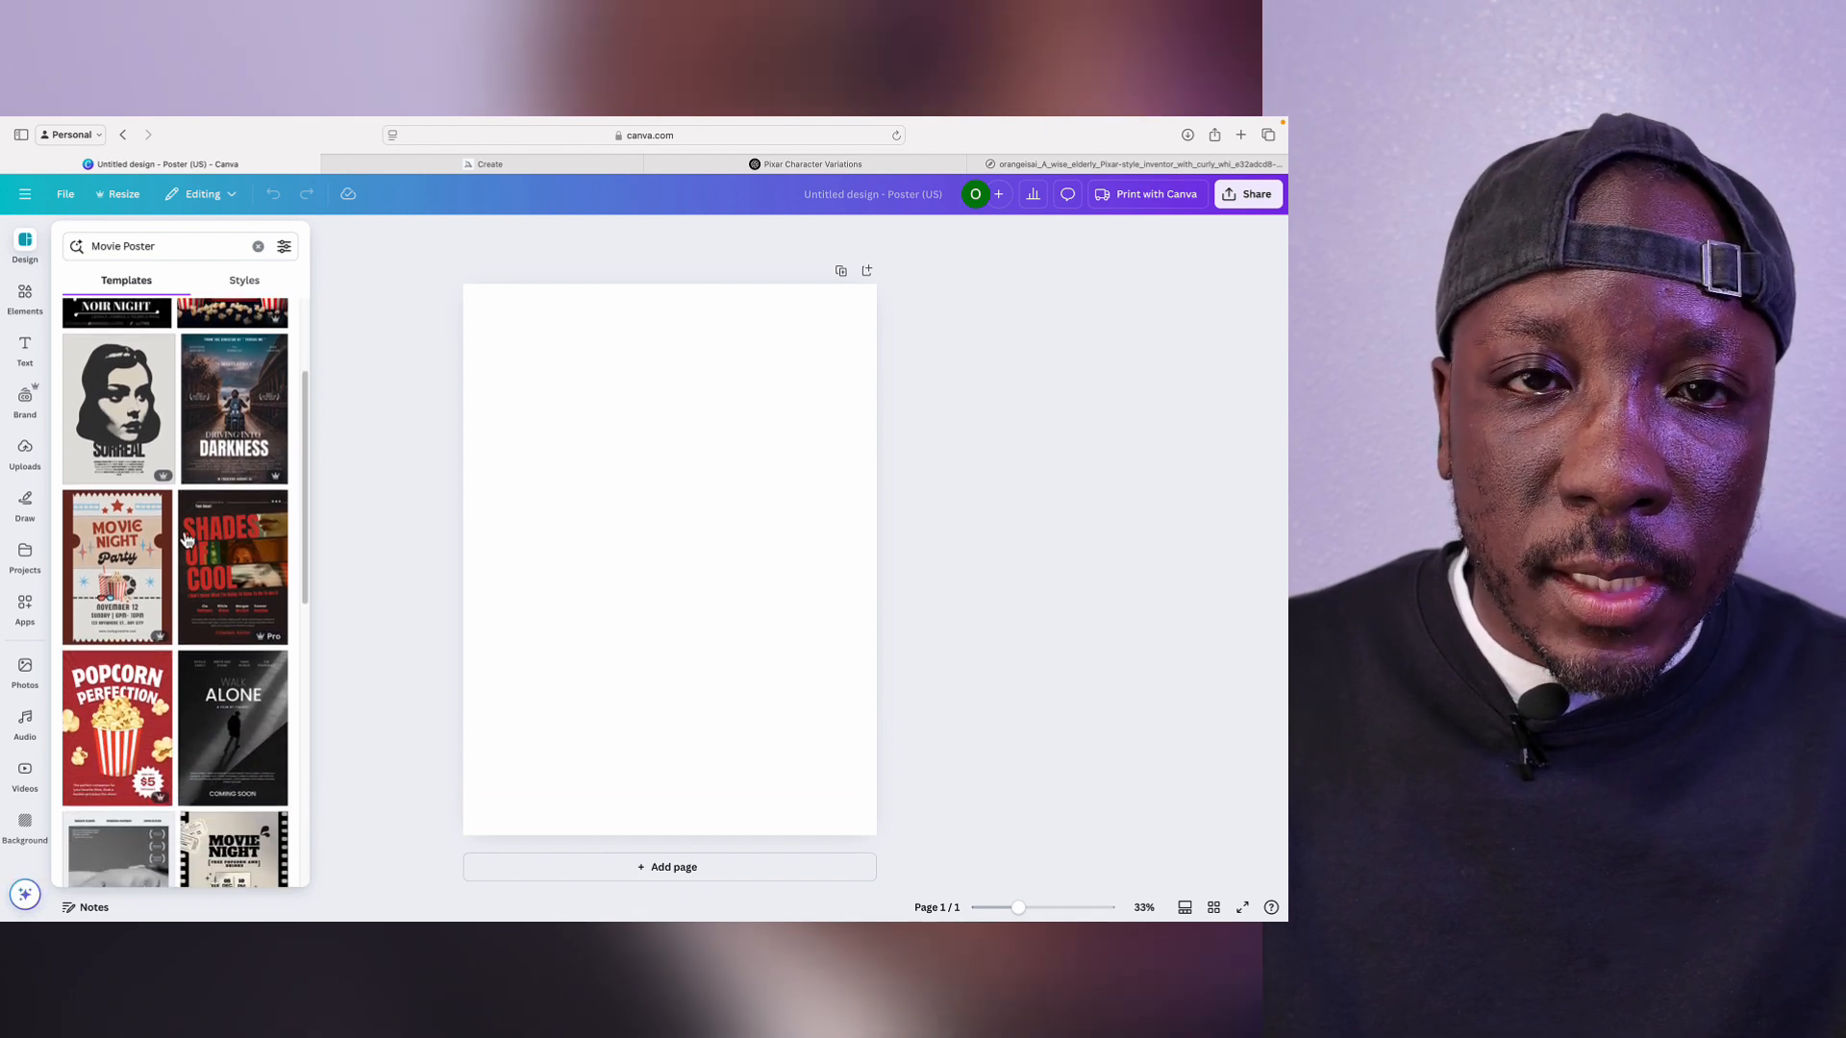
{"action": "scroll", "coordinate": [186, 539], "scroll_direction": "down", "scroll_amount": 3}
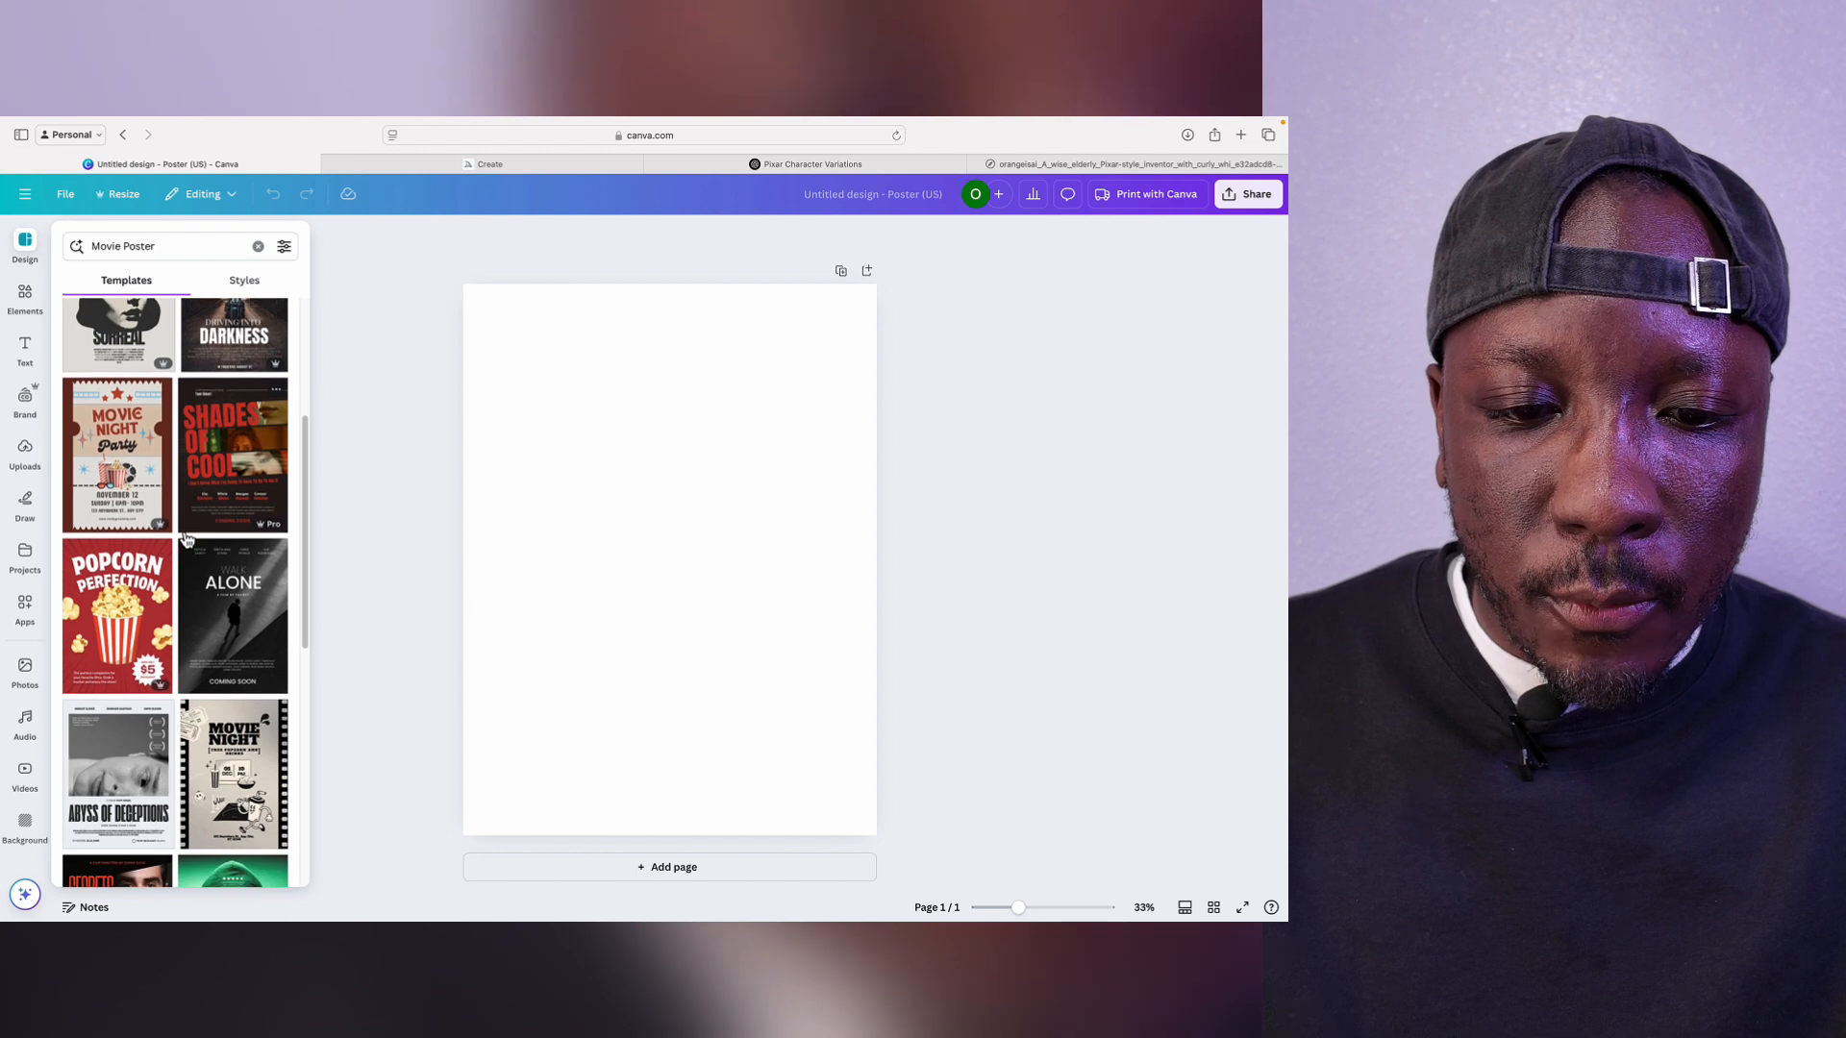
{"action": "scroll", "coordinate": [186, 539], "scroll_direction": "down", "scroll_amount": 1}
{"action": "scroll", "coordinate": [186, 539], "scroll_direction": "down", "scroll_amount": 4}
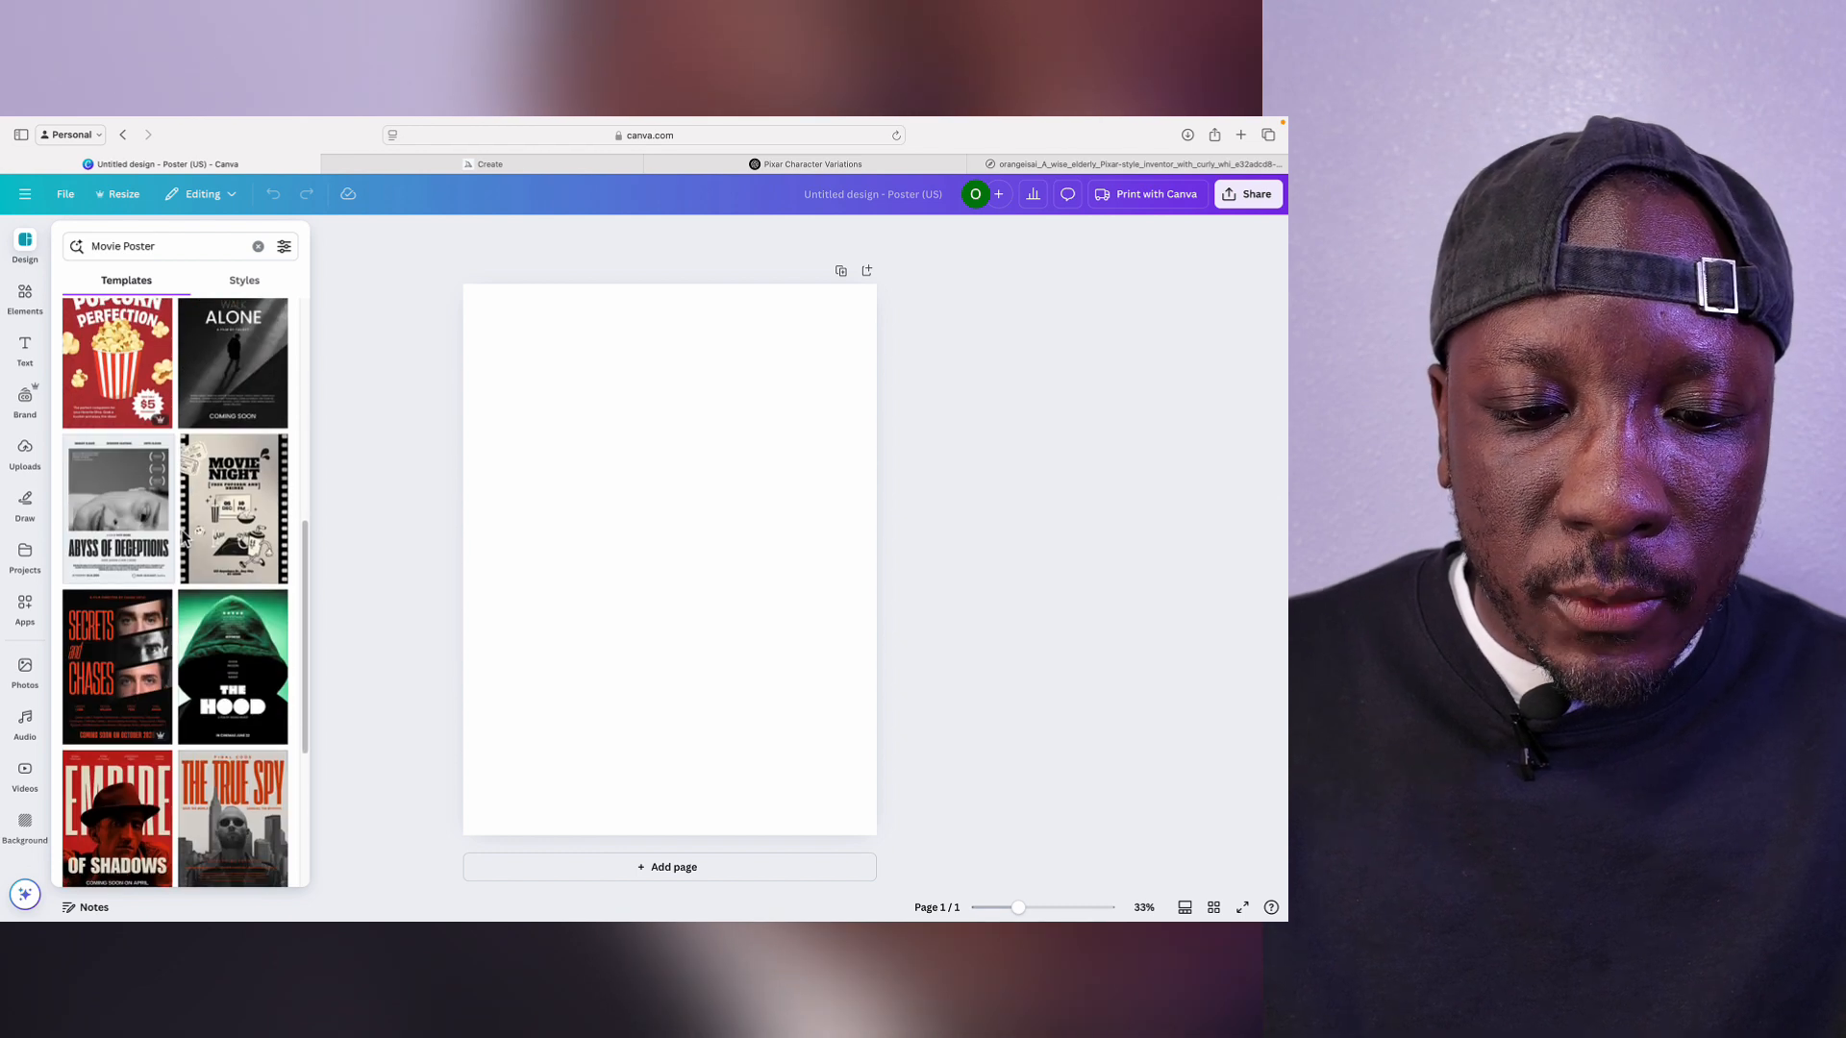
{"action": "scroll", "coordinate": [186, 538], "scroll_direction": "down", "scroll_amount": 1}
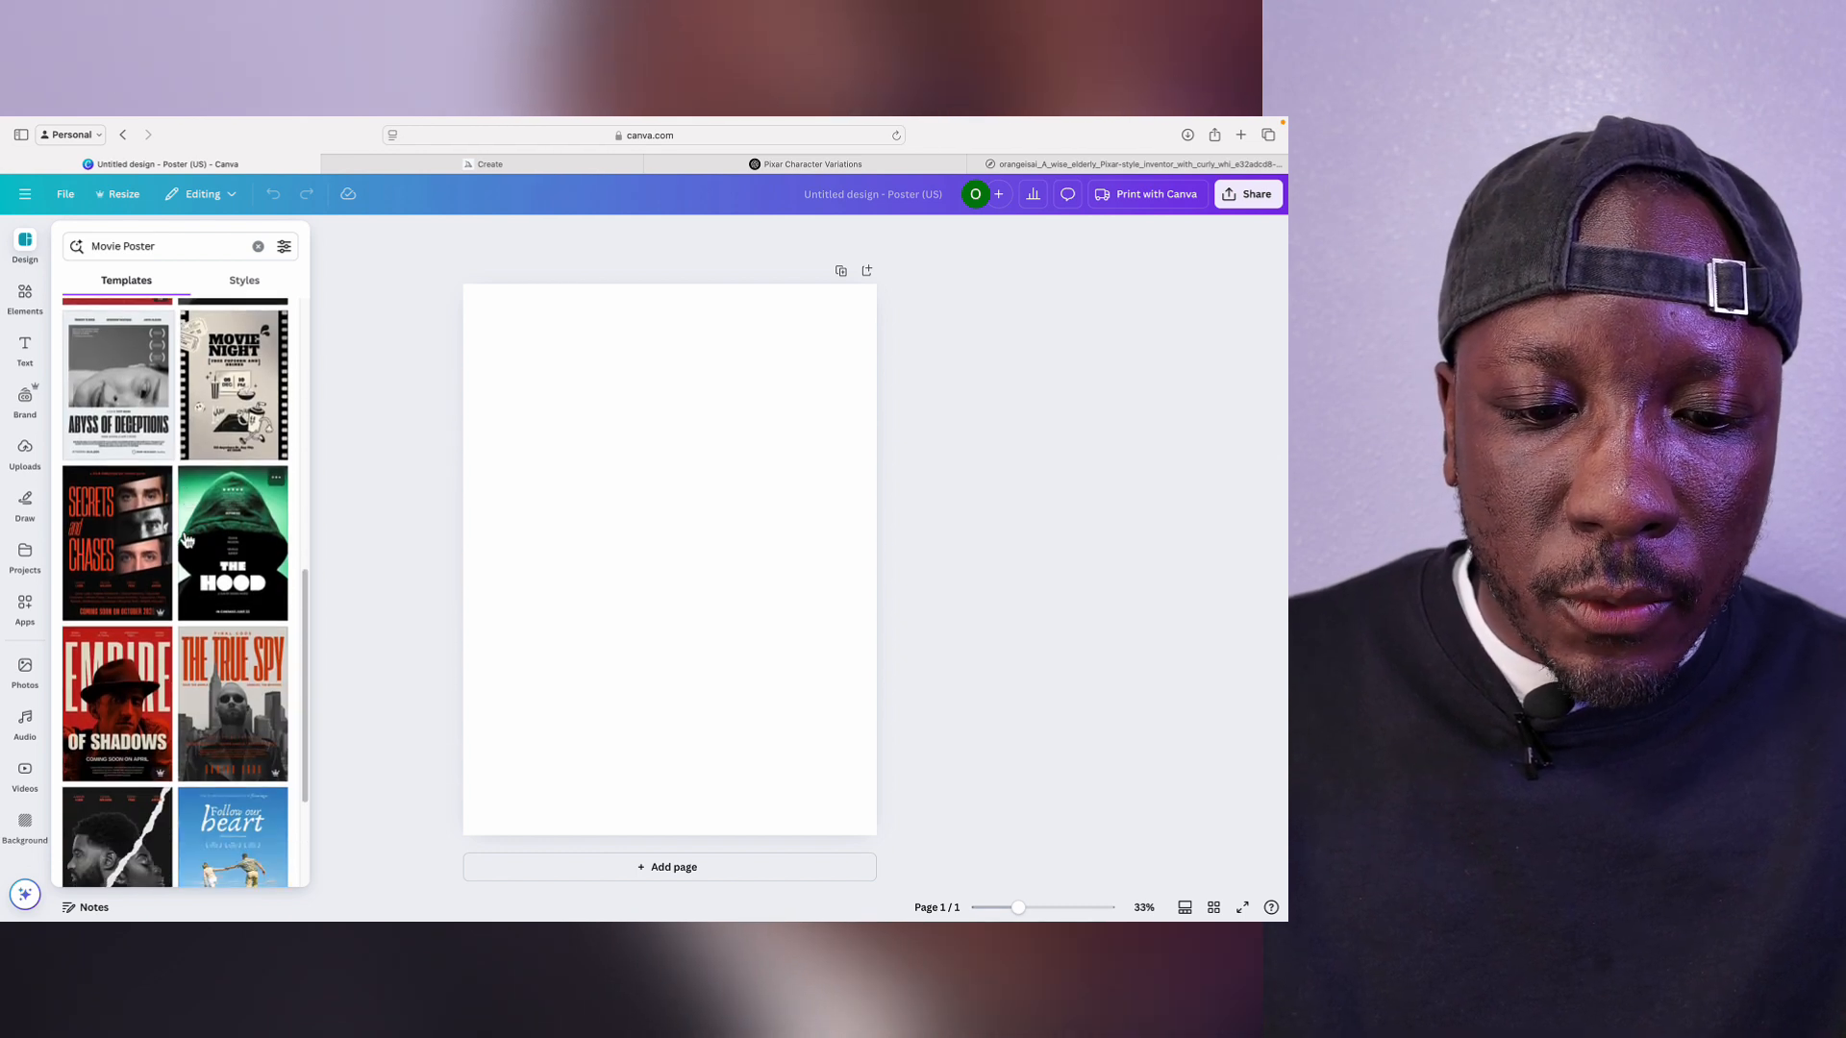
{"action": "scroll", "coordinate": [187, 601], "scroll_direction": "down", "scroll_amount": 2}
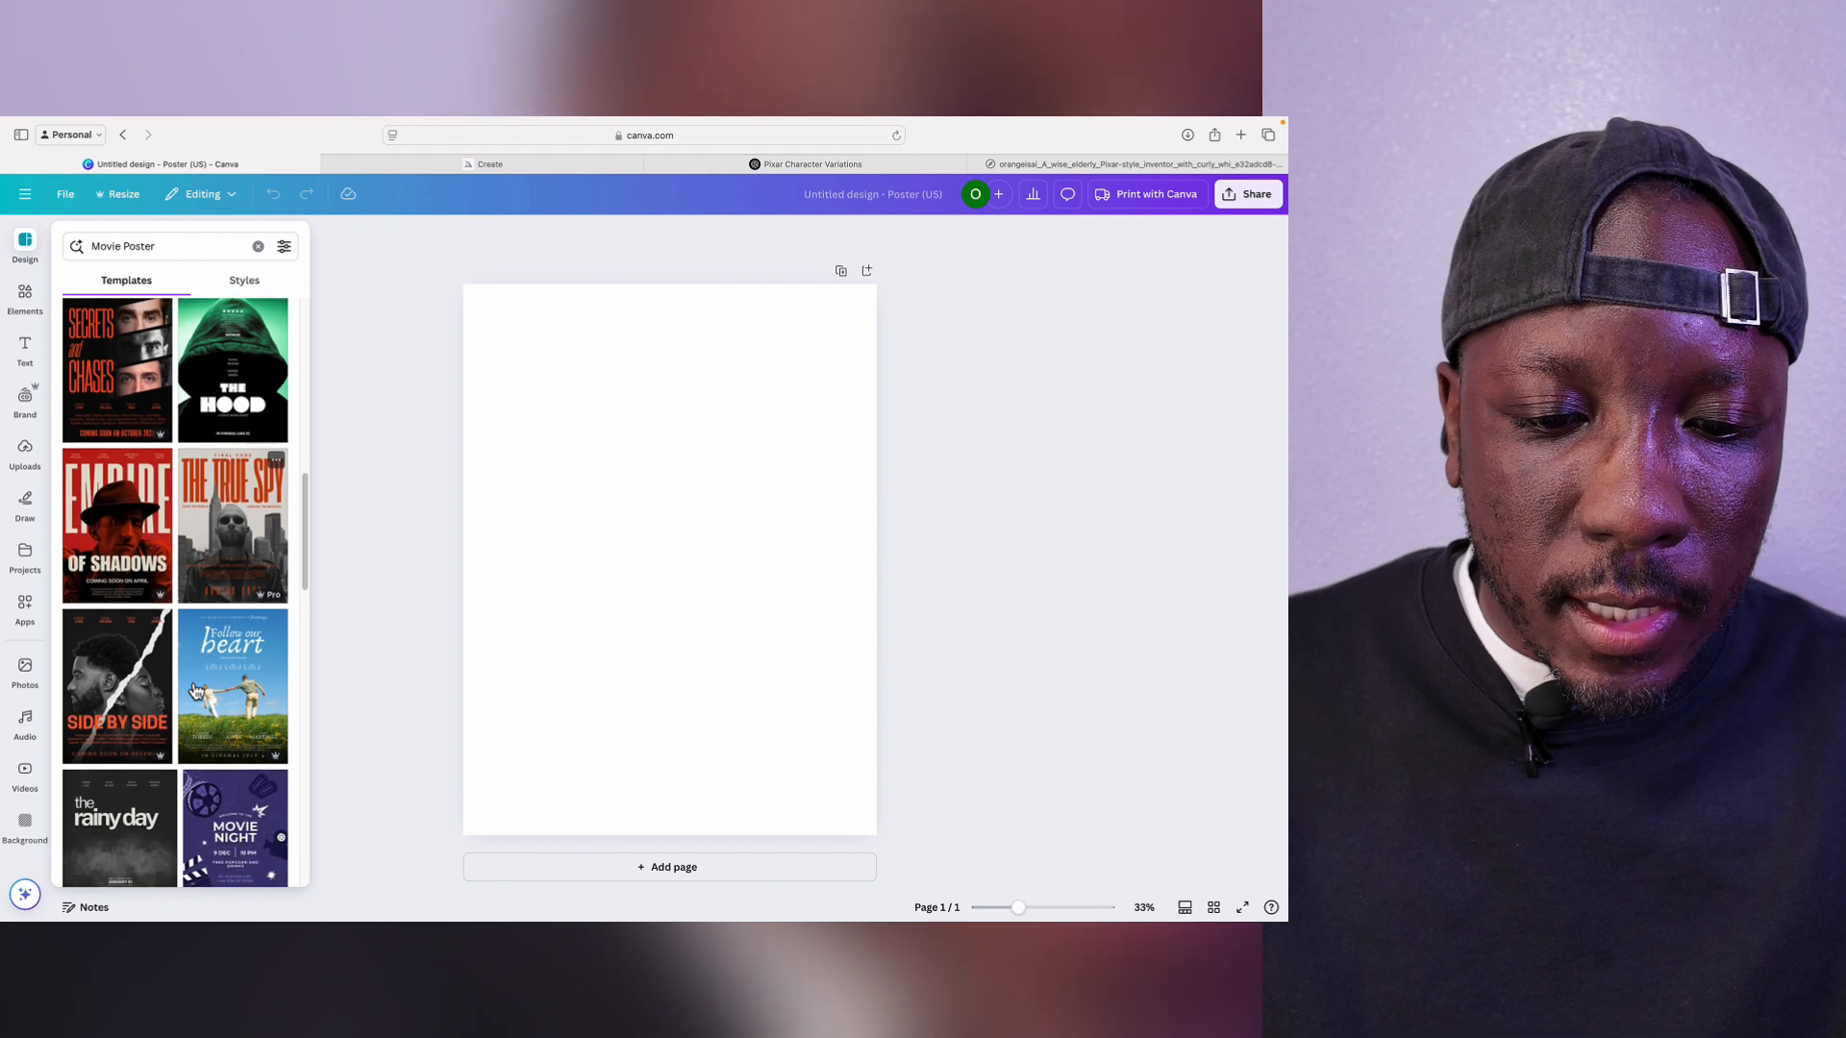
{"action": "scroll", "coordinate": [195, 690], "scroll_direction": "down", "scroll_amount": 1}
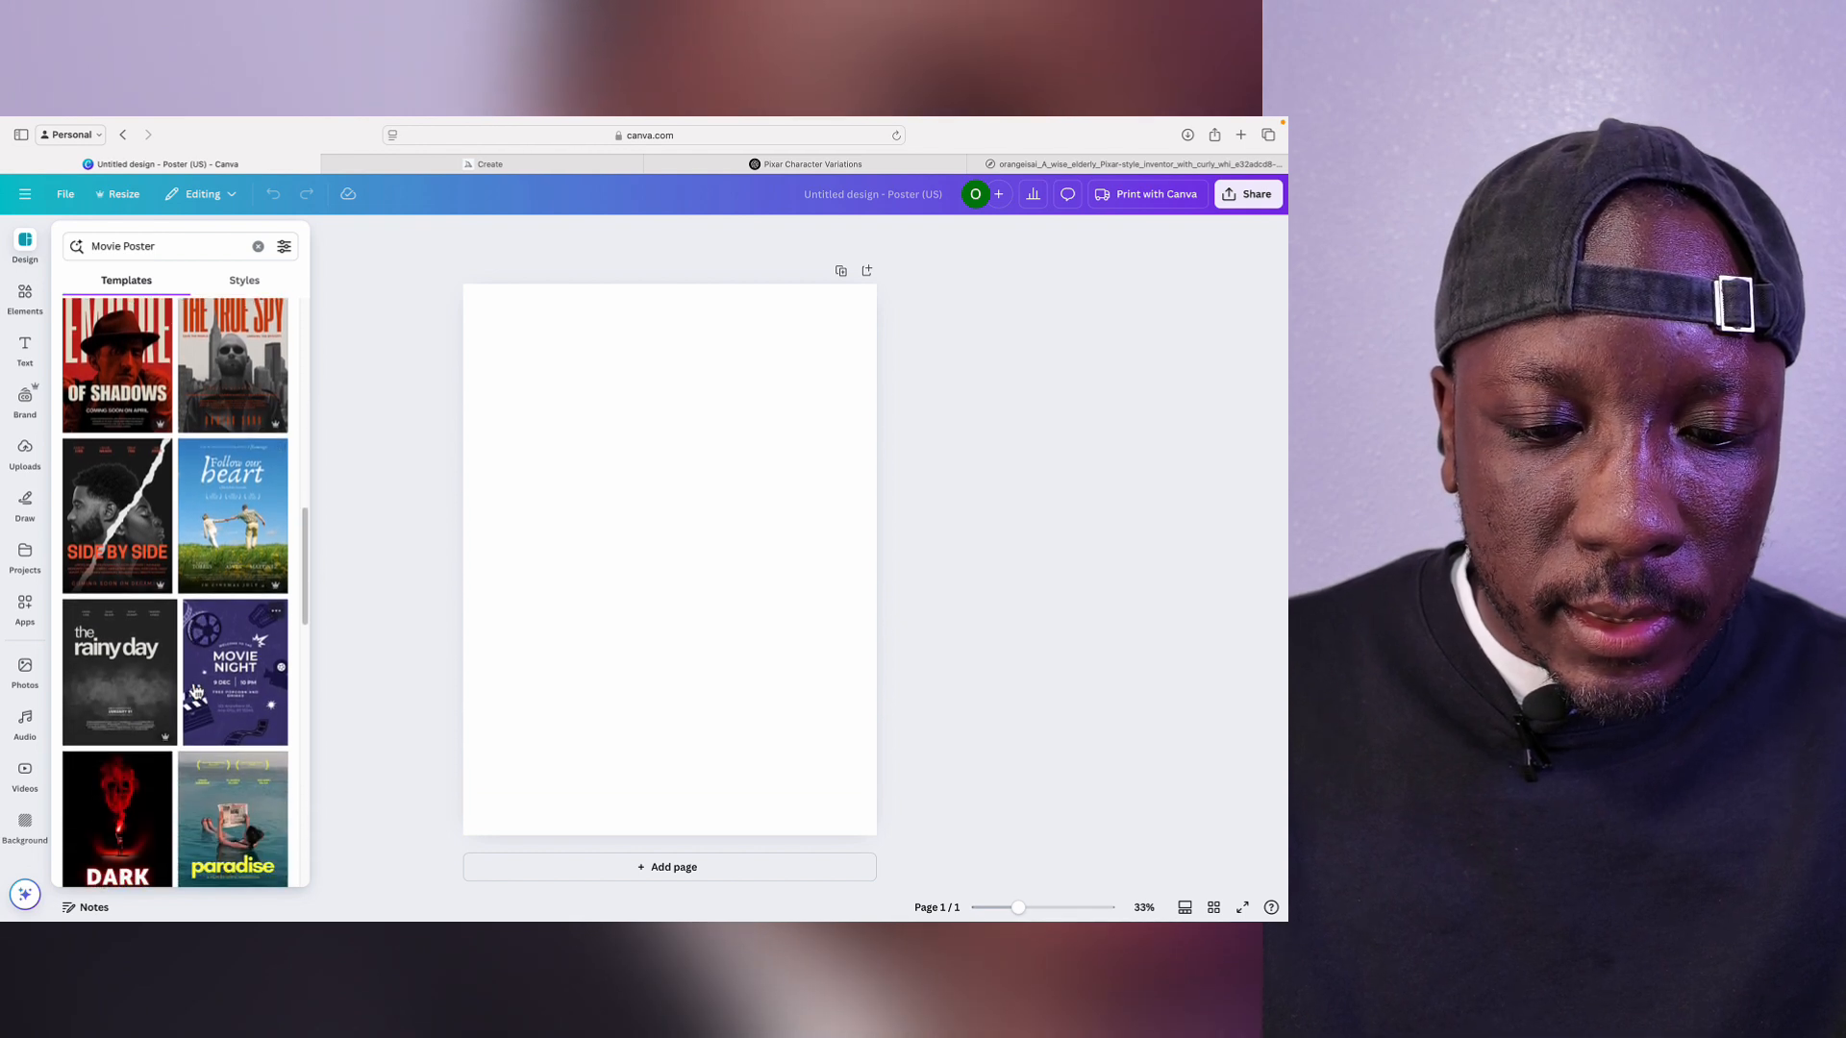
{"action": "scroll", "coordinate": [195, 691], "scroll_direction": "down", "scroll_amount": 2}
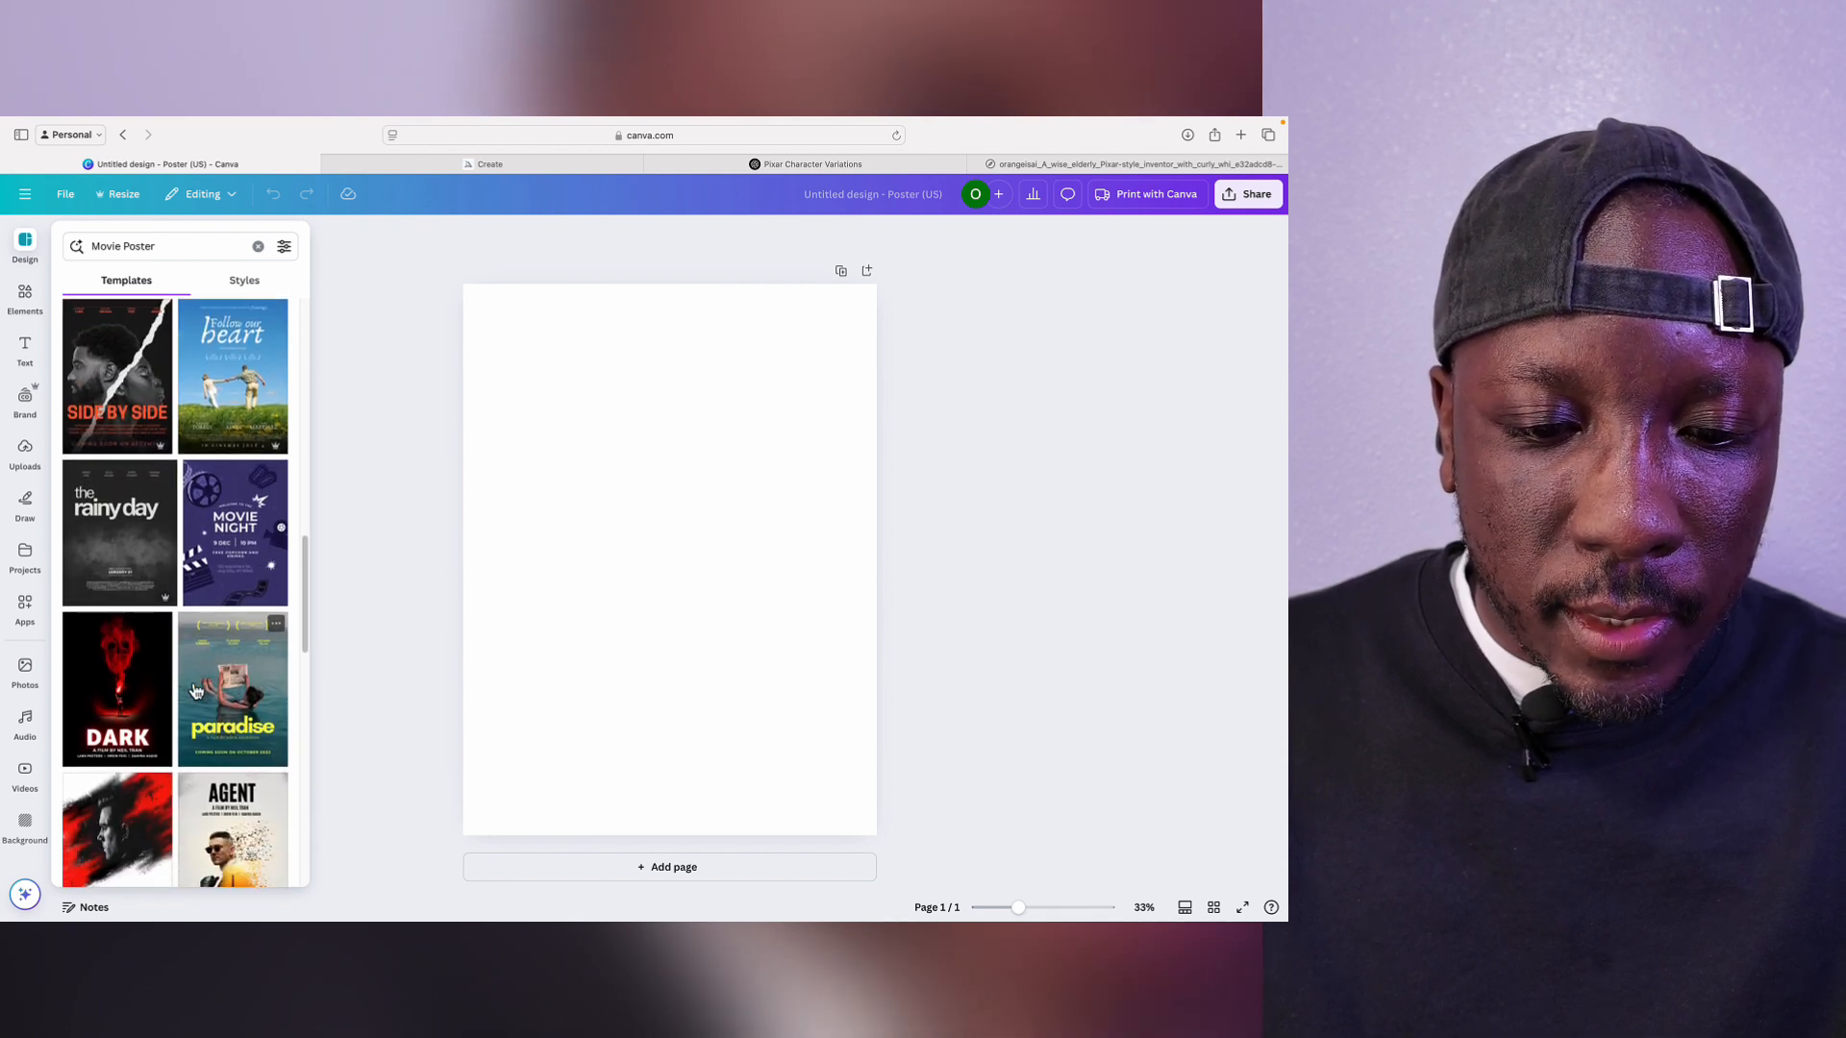
{"action": "scroll", "coordinate": [195, 690], "scroll_direction": "down", "scroll_amount": 1}
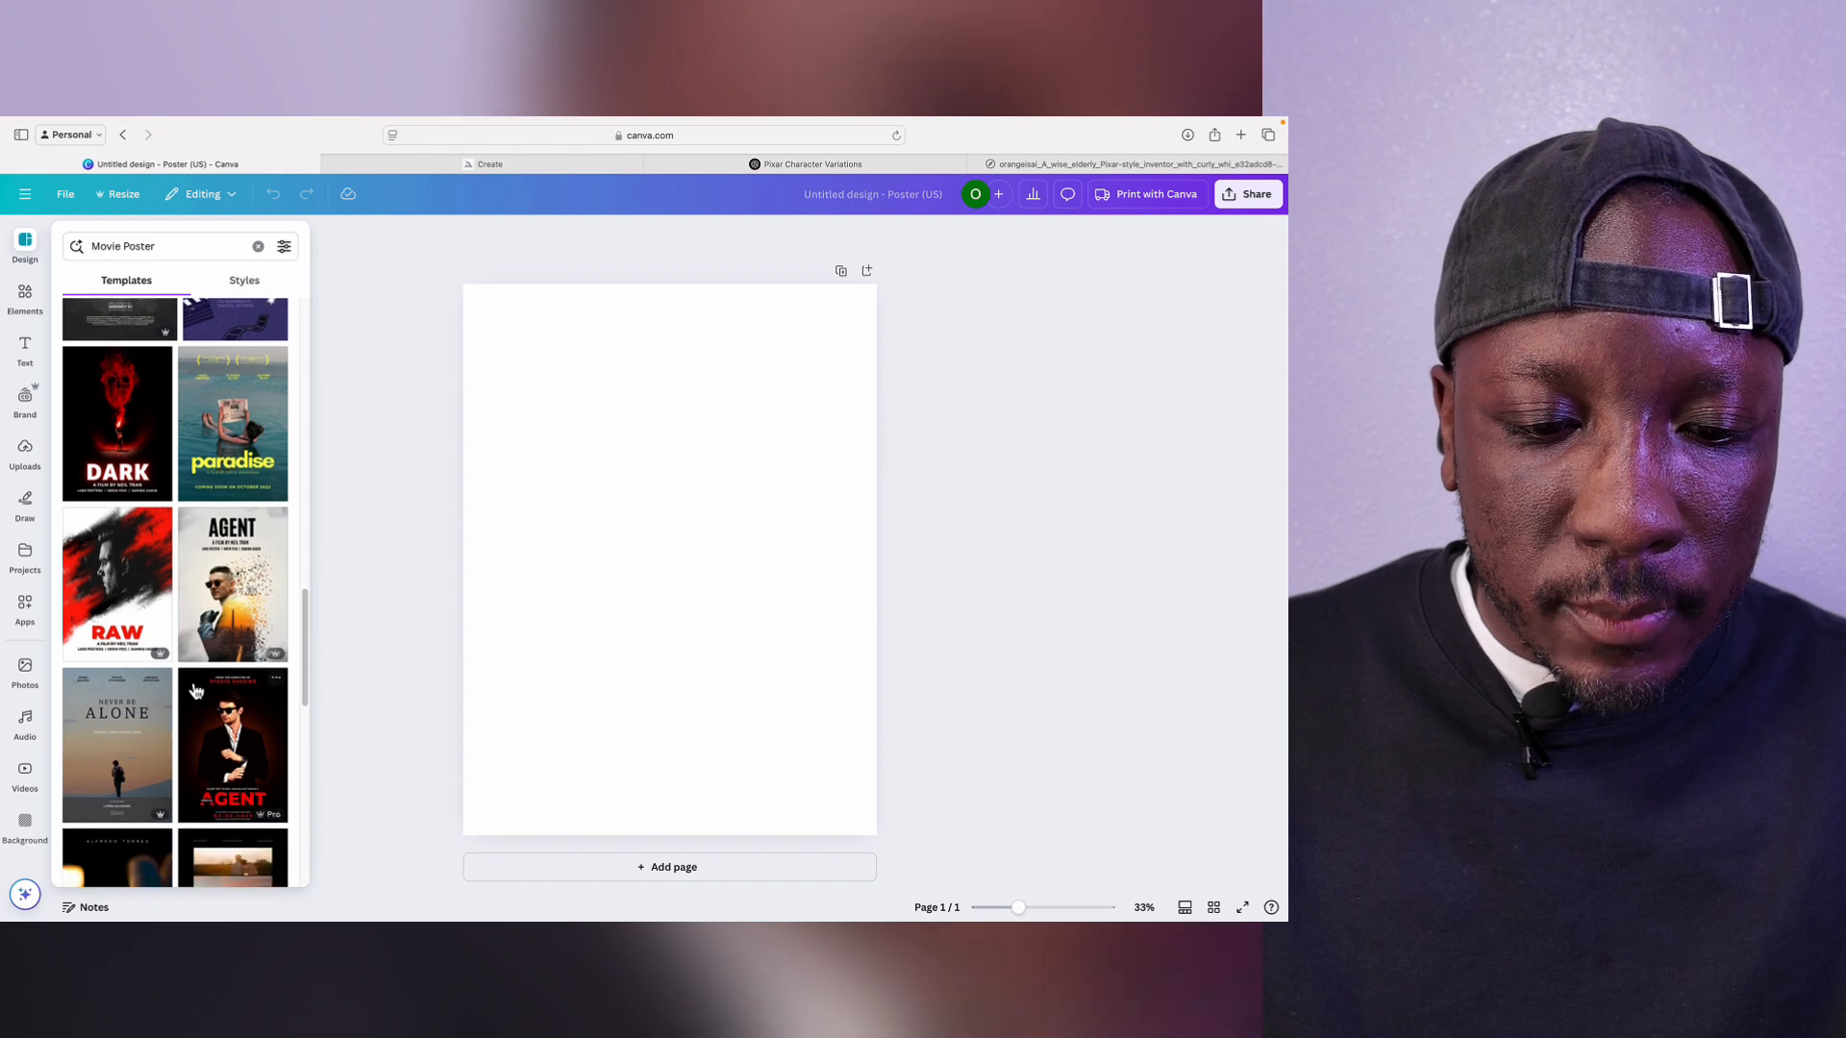
{"action": "scroll", "coordinate": [196, 690], "scroll_direction": "down", "scroll_amount": 4}
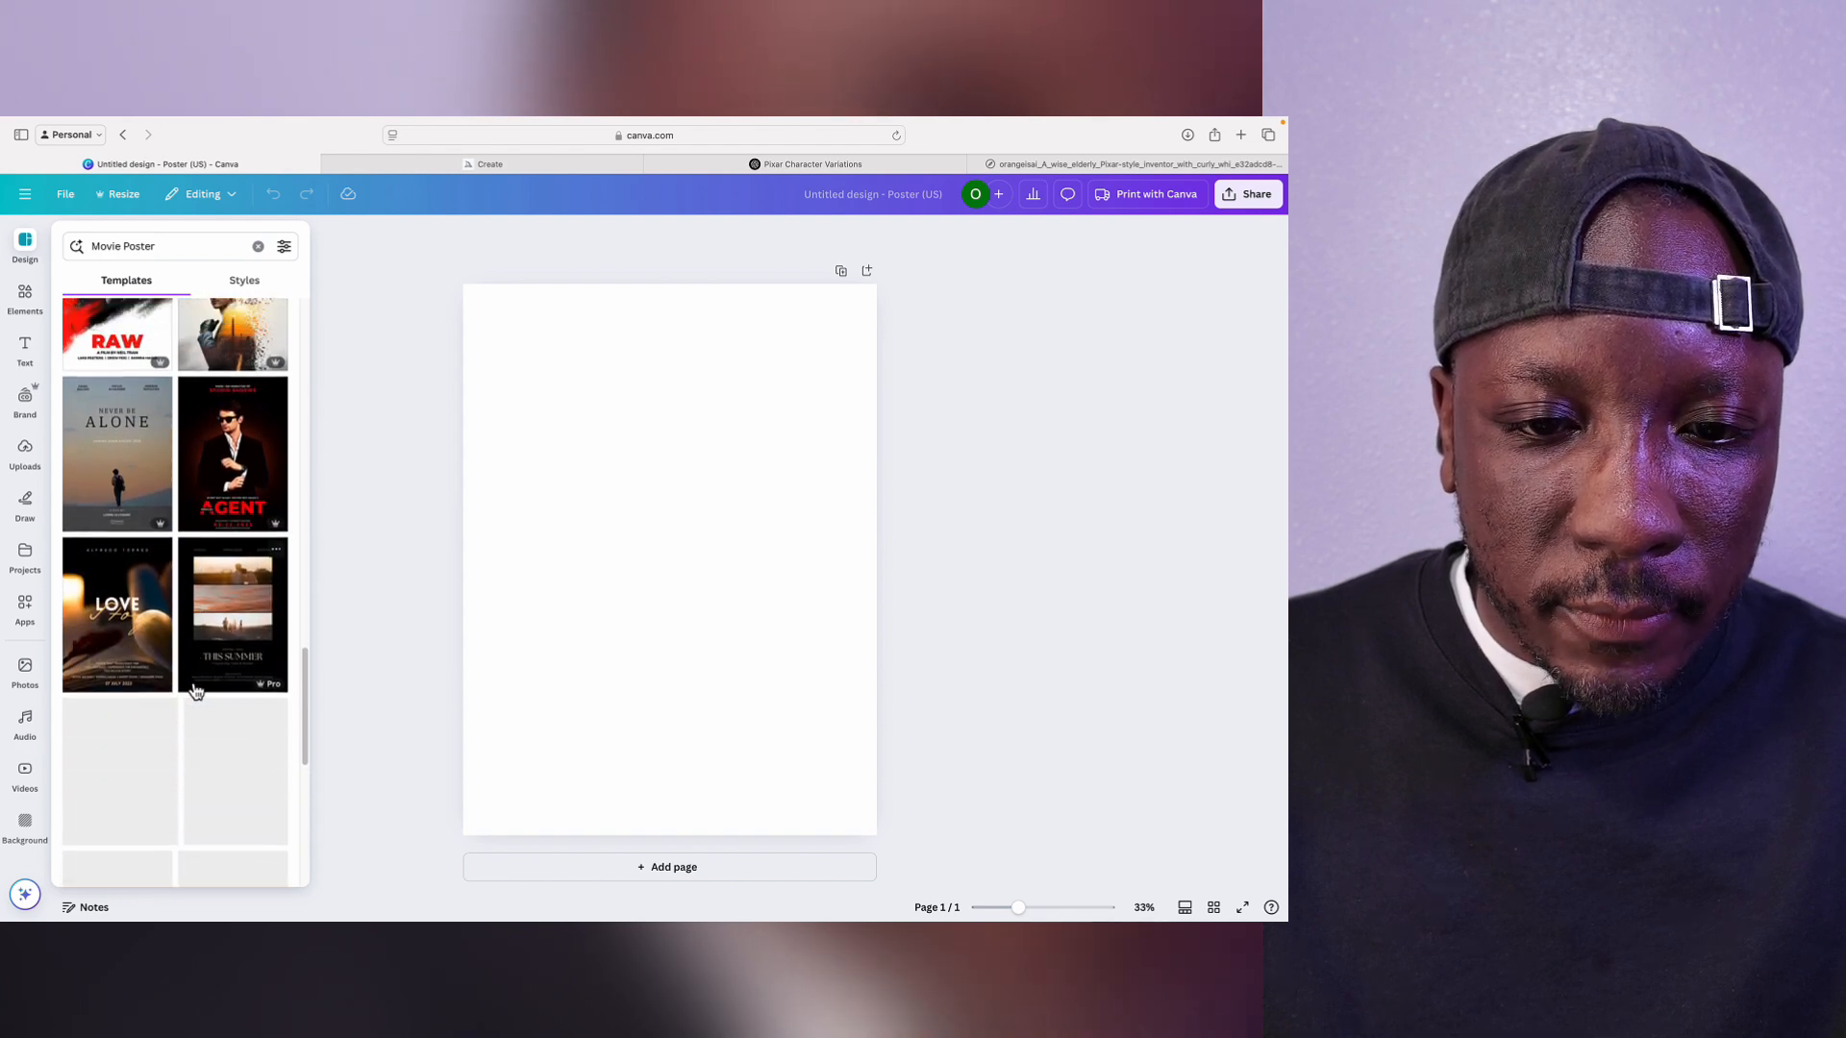
{"action": "scroll", "coordinate": [195, 690], "scroll_direction": "down", "scroll_amount": 5}
{"action": "scroll", "coordinate": [195, 690], "scroll_direction": "up", "scroll_amount": 1}
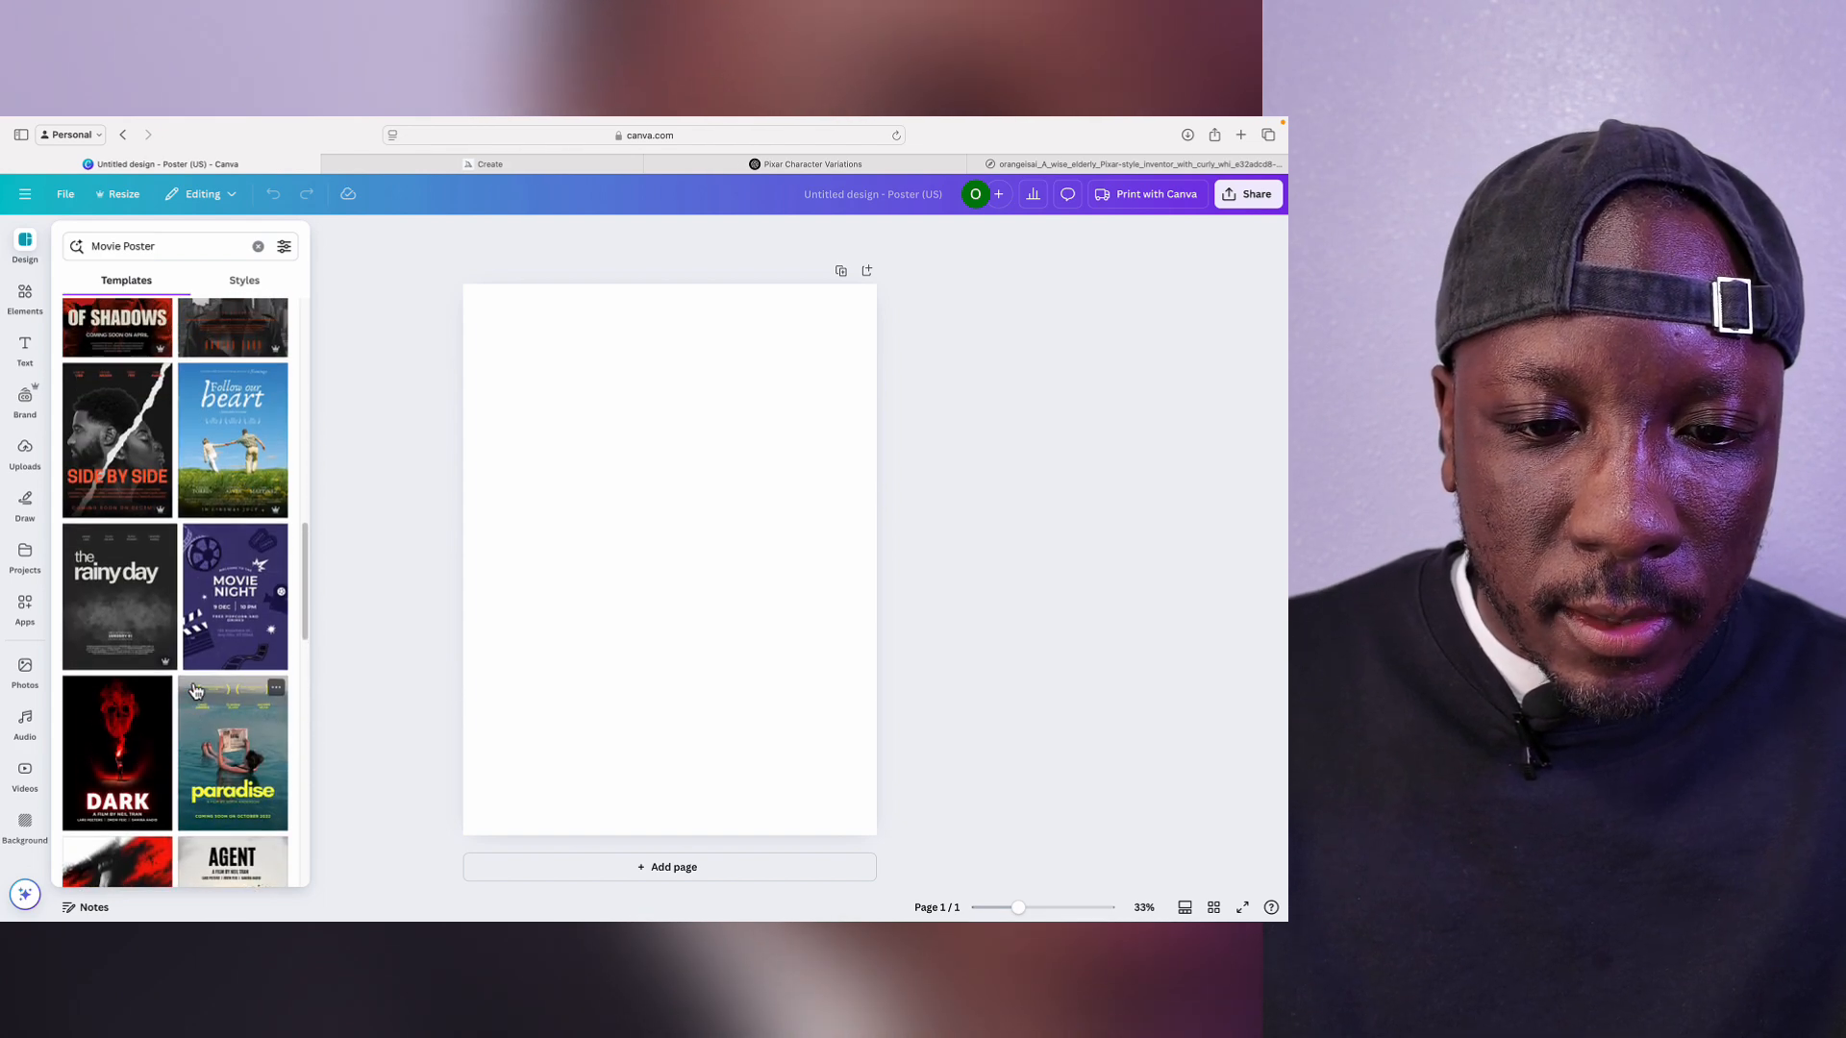
{"action": "scroll", "coordinate": [195, 690], "scroll_direction": "up", "scroll_amount": 2}
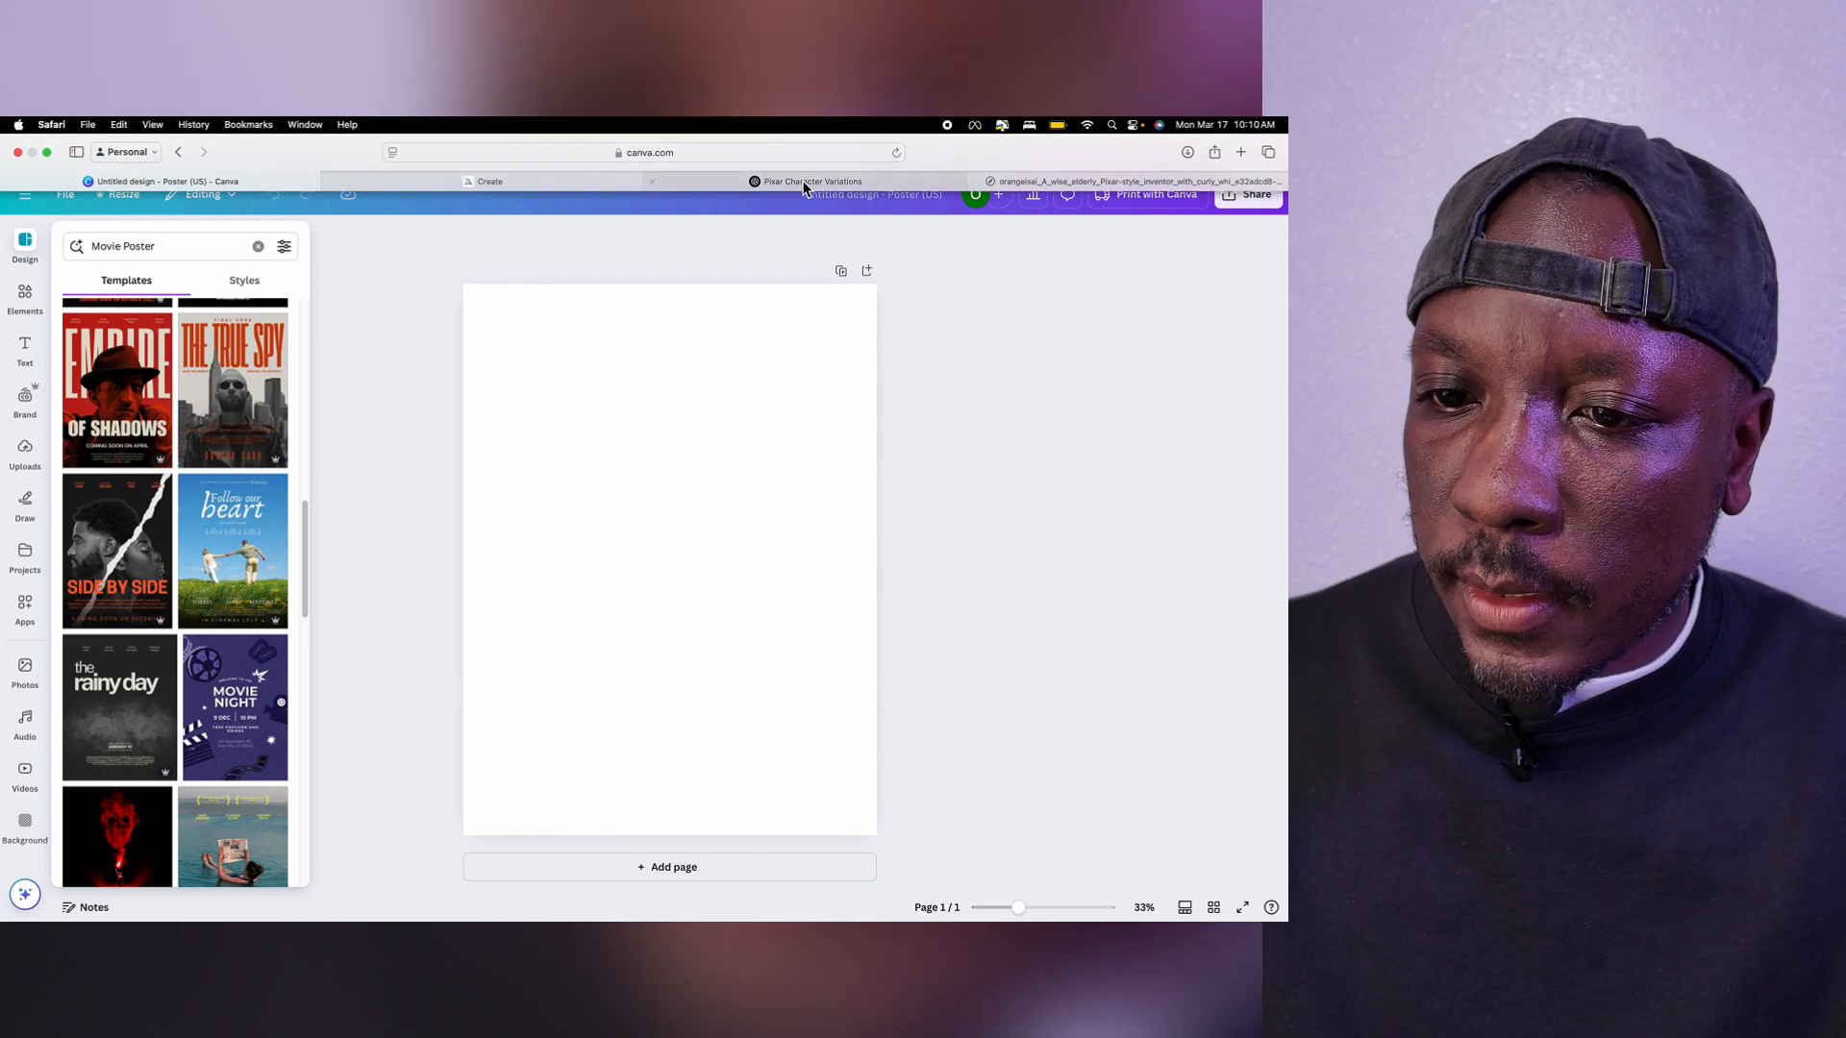
{"action": "left_click", "coordinate": [1029, 181]}
{"action": "left_click", "coordinate": [902, 181]}
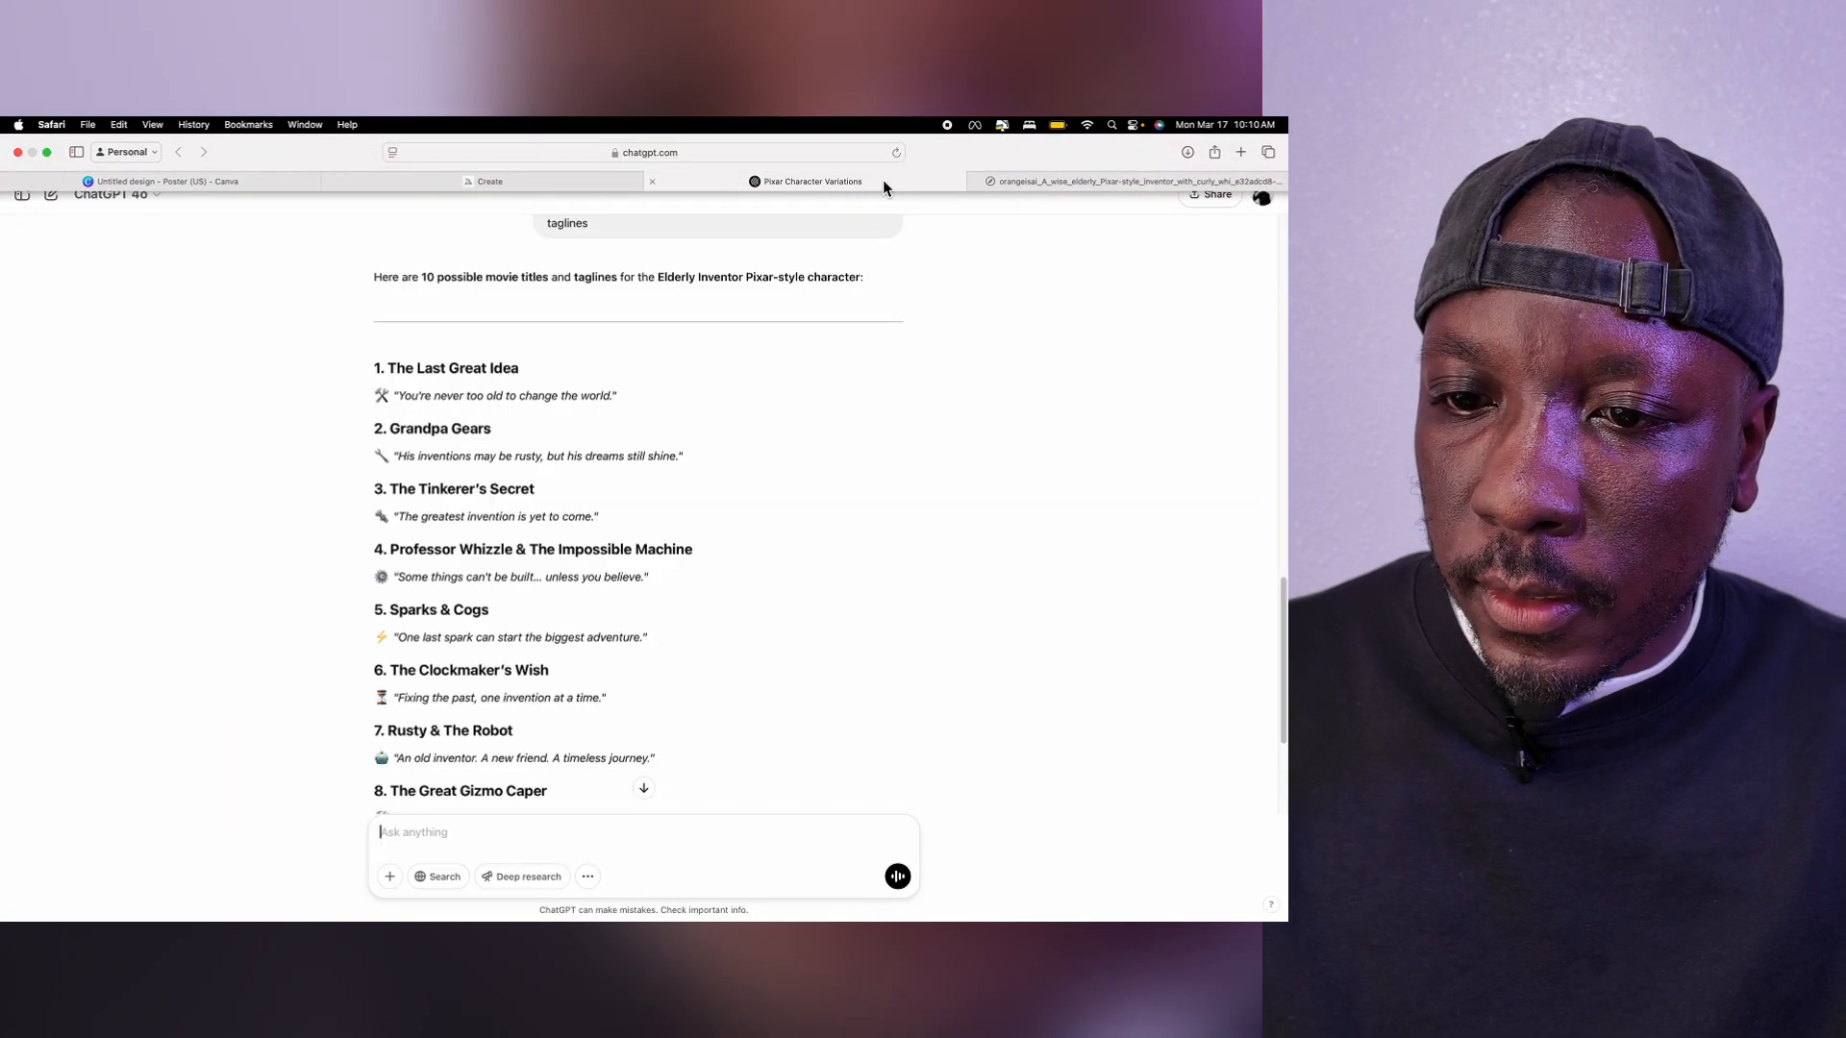
{"action": "left_click", "coordinate": [464, 181]}
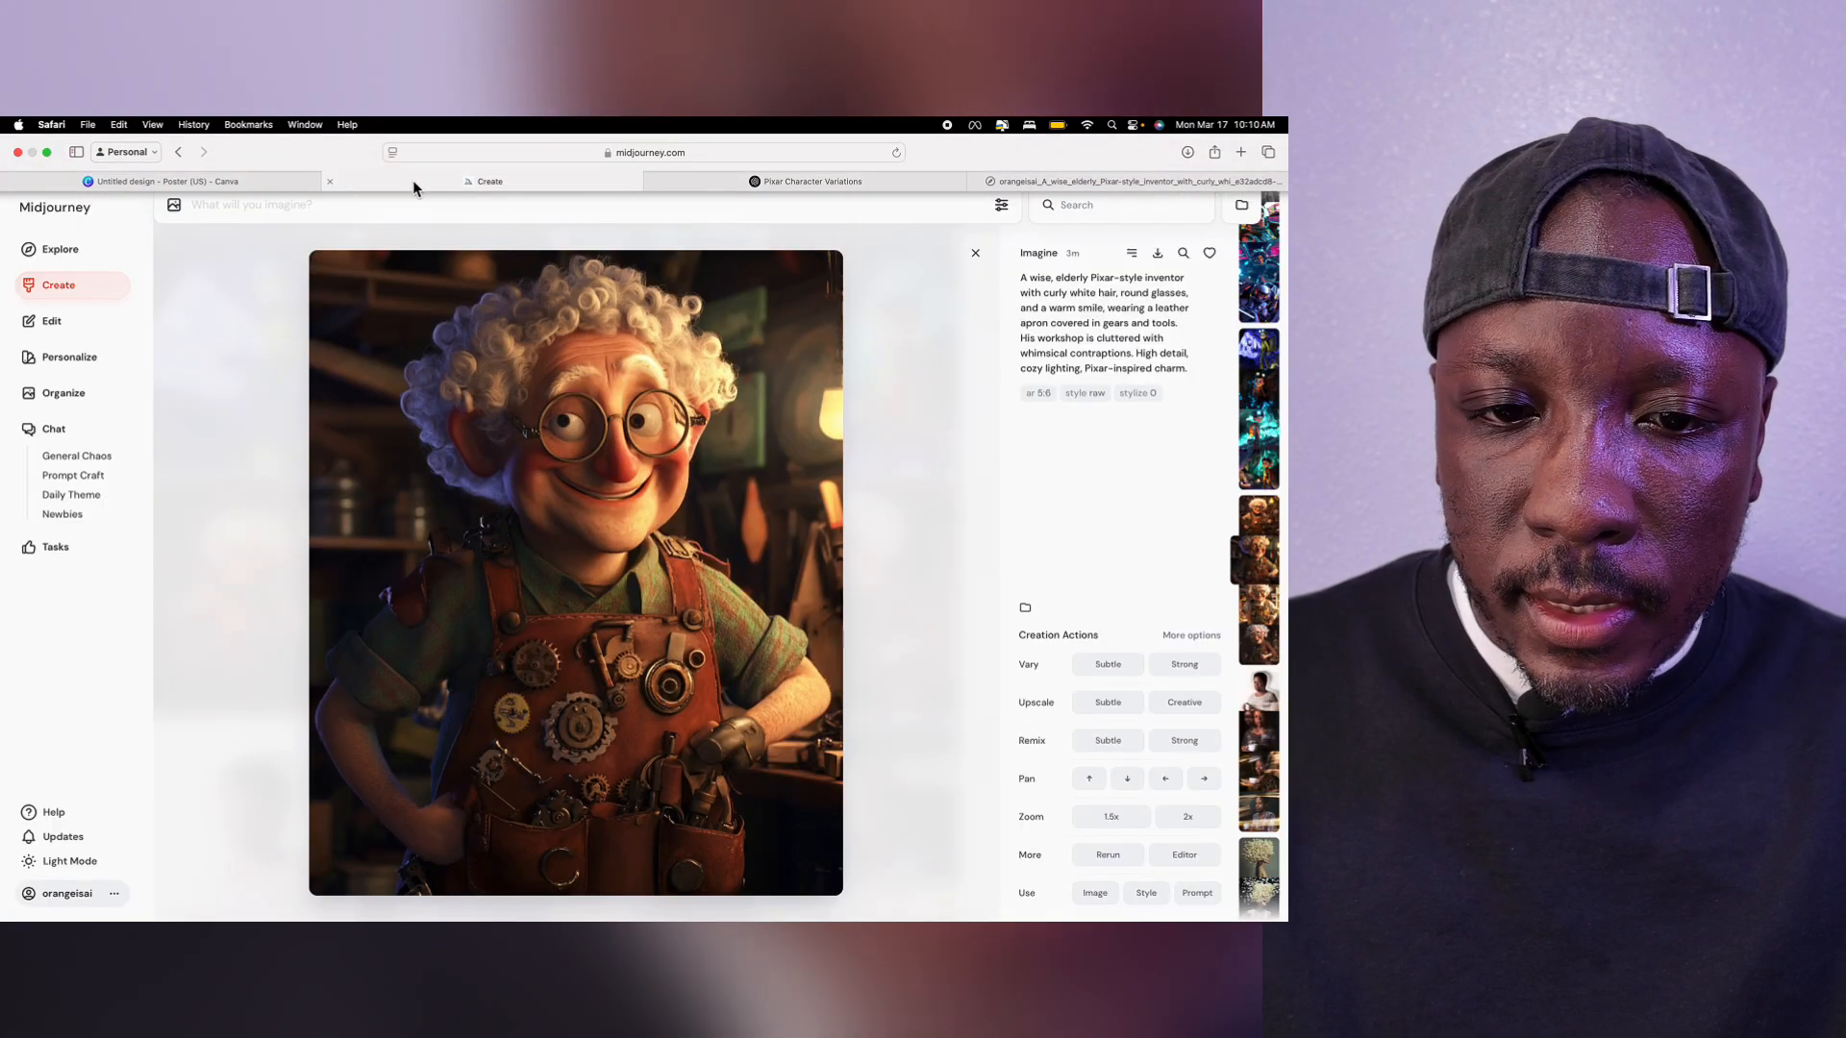
Step: Return to the Canva poster design and apply the "Follow our heart" movie poster template to the blank page
{"action": "left_click", "coordinate": [183, 181]}
{"action": "scroll", "coordinate": [250, 454], "scroll_direction": "down", "scroll_amount": 1}
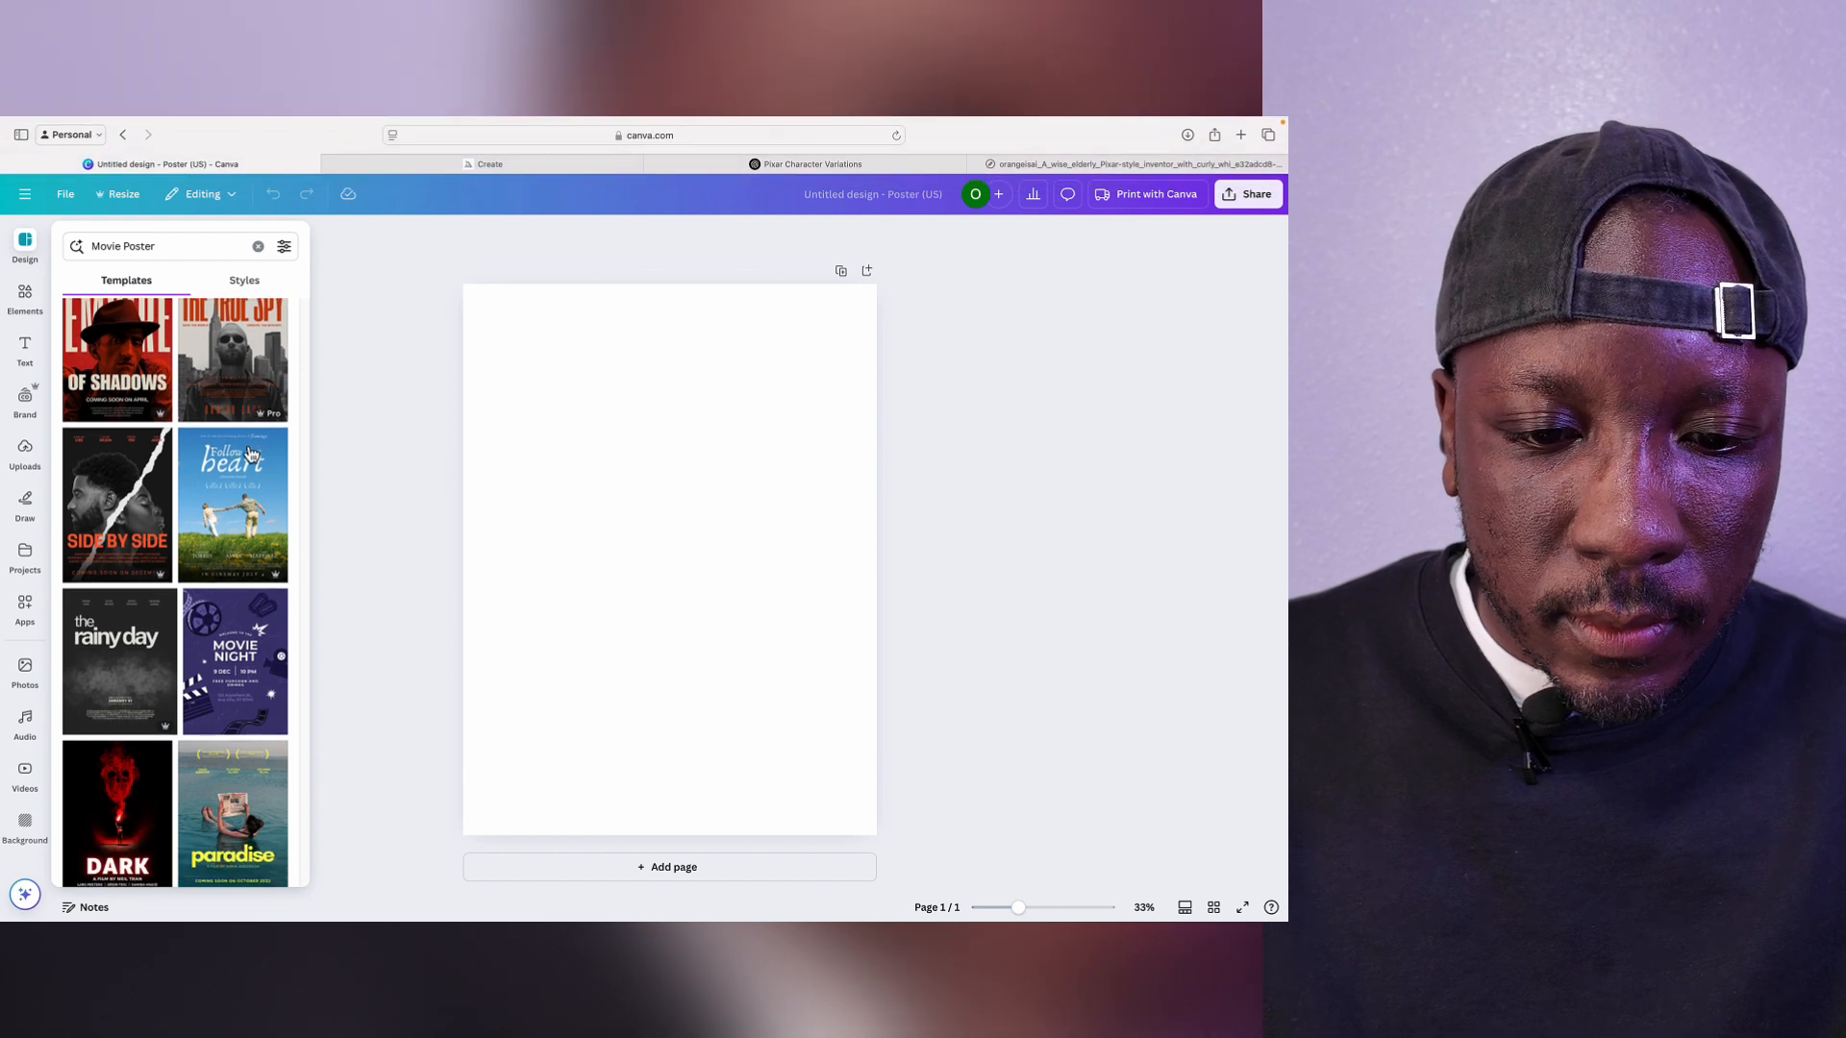
{"action": "left_click", "coordinate": [248, 500]}
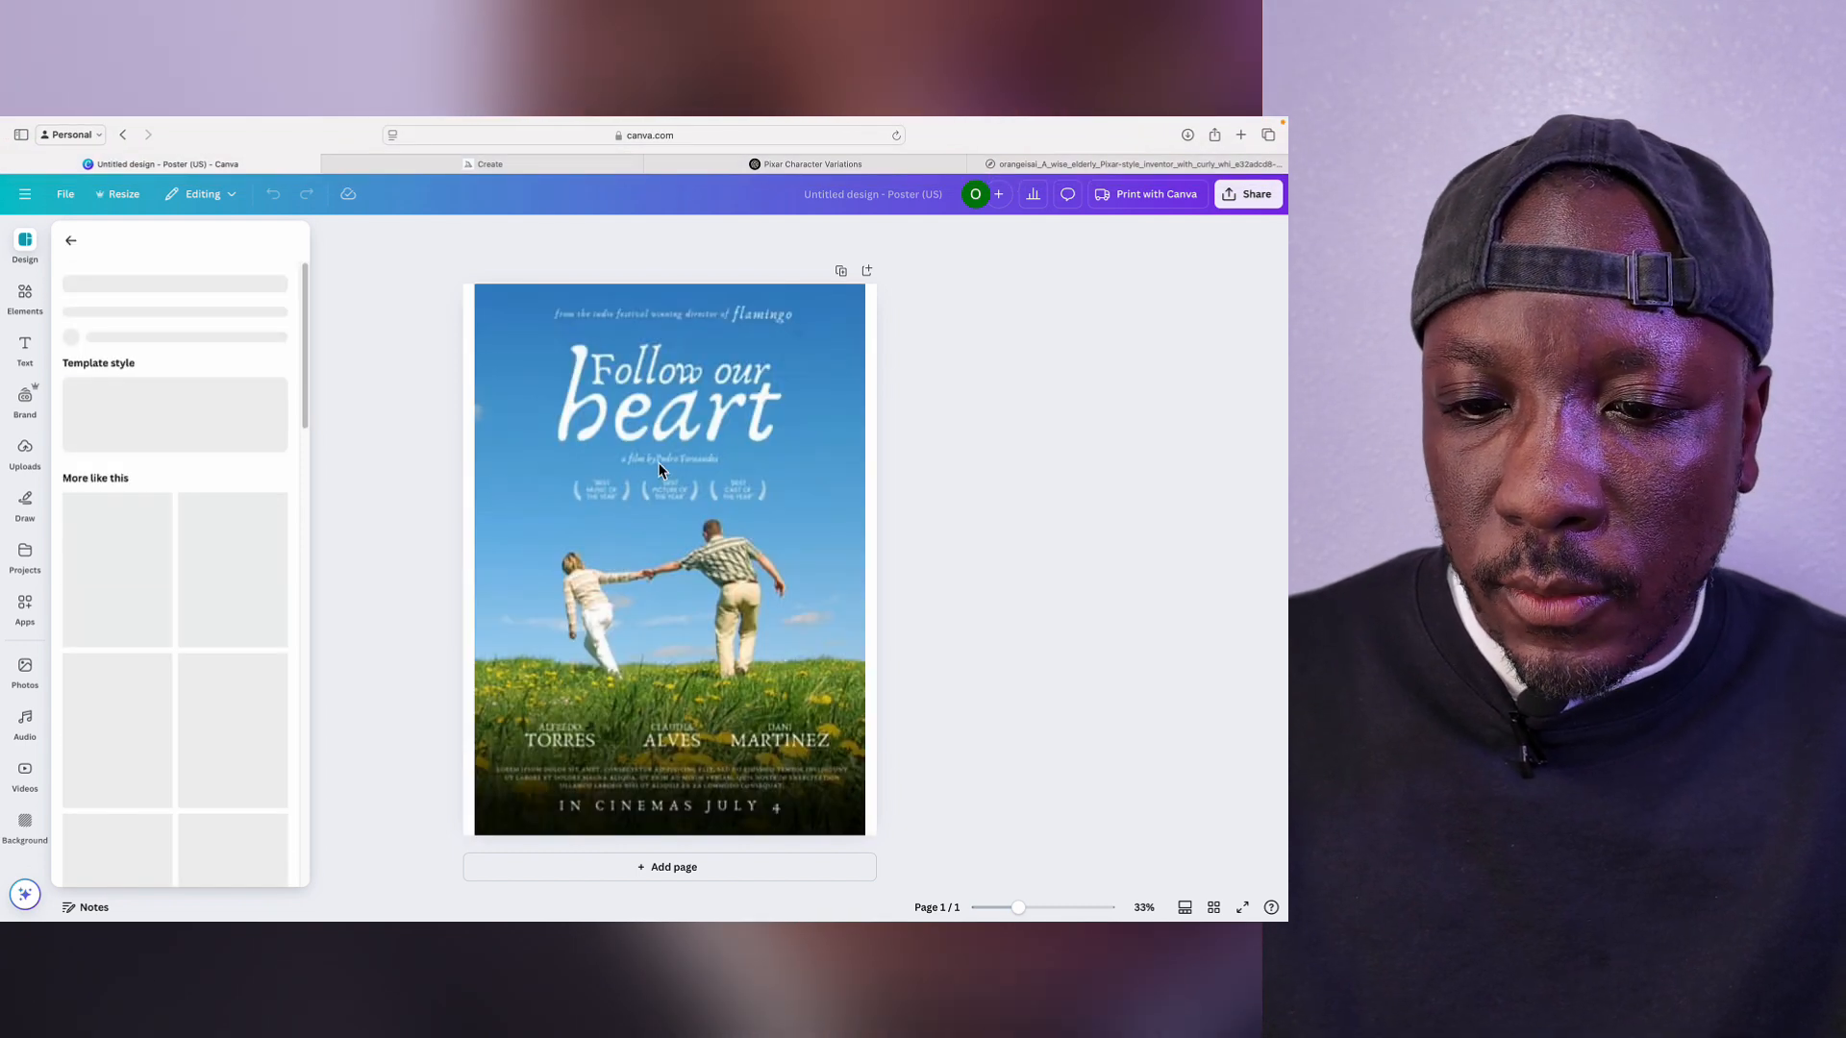
{"action": "left_click", "coordinate": [715, 366]}
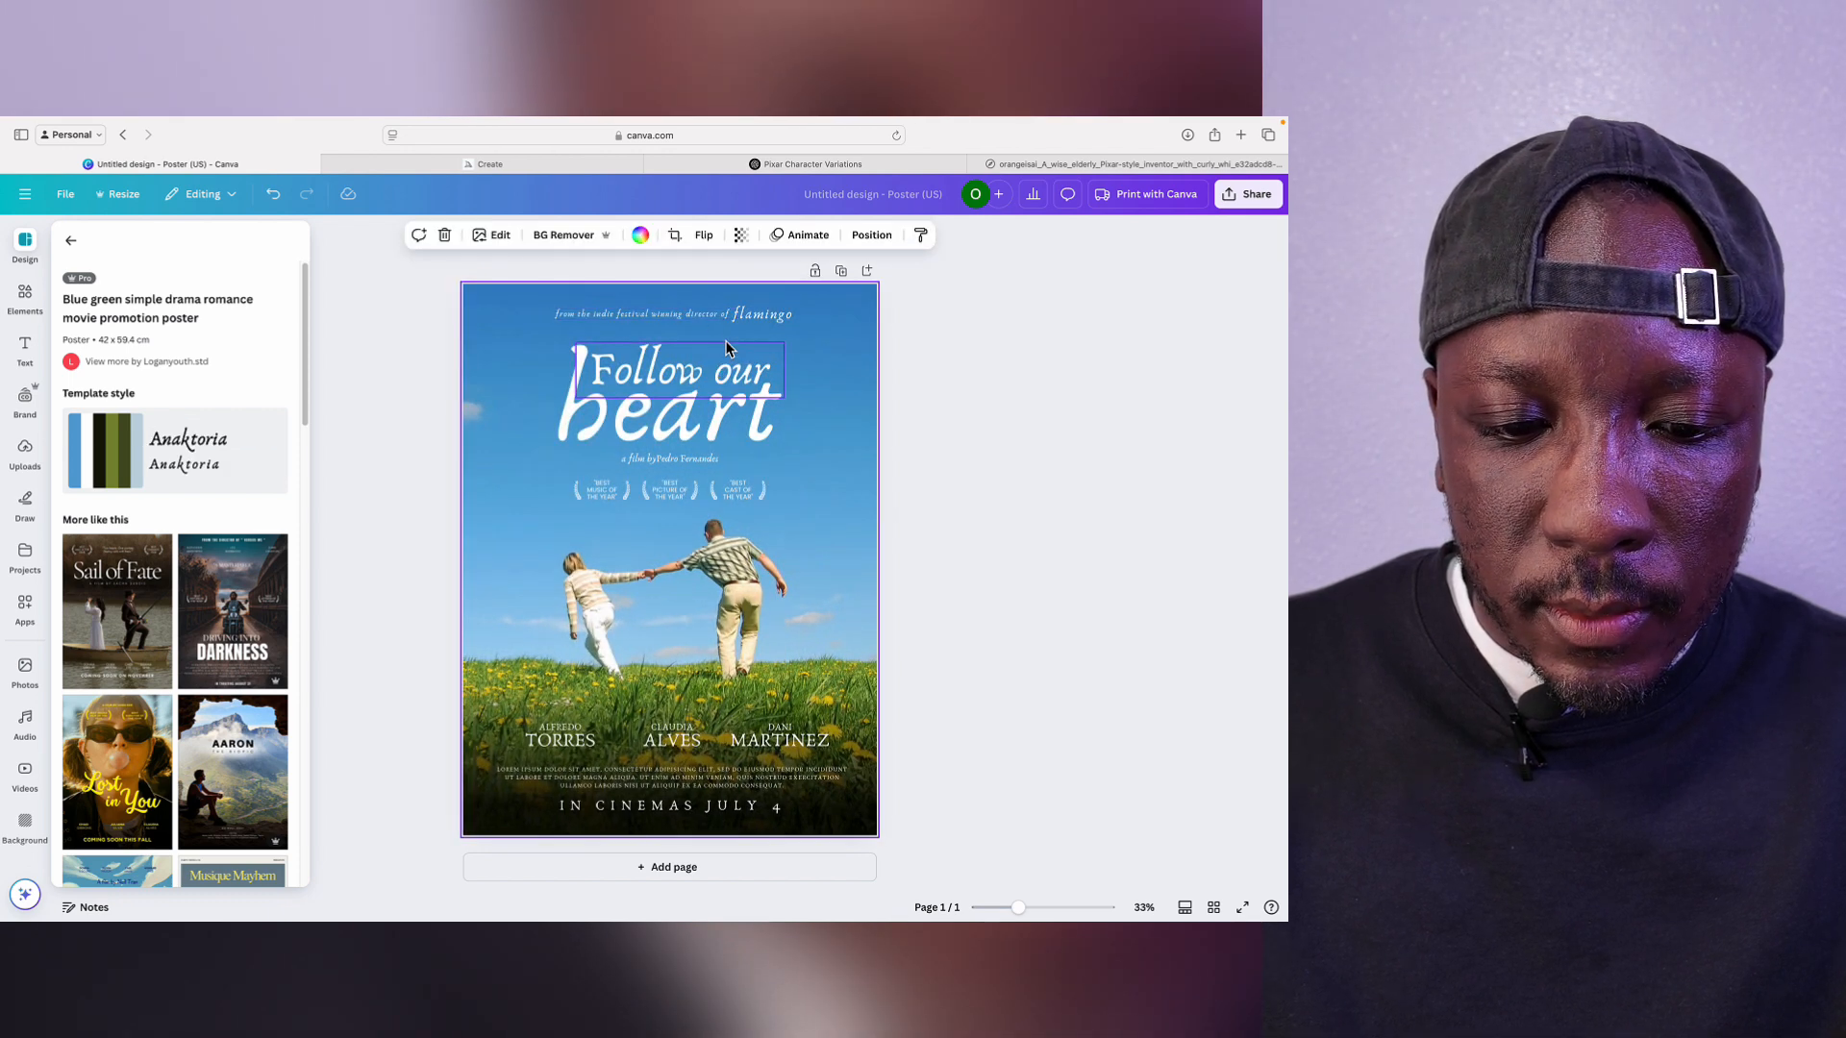
{"action": "scroll", "coordinate": [192, 756], "scroll_direction": "down", "scroll_amount": 1}
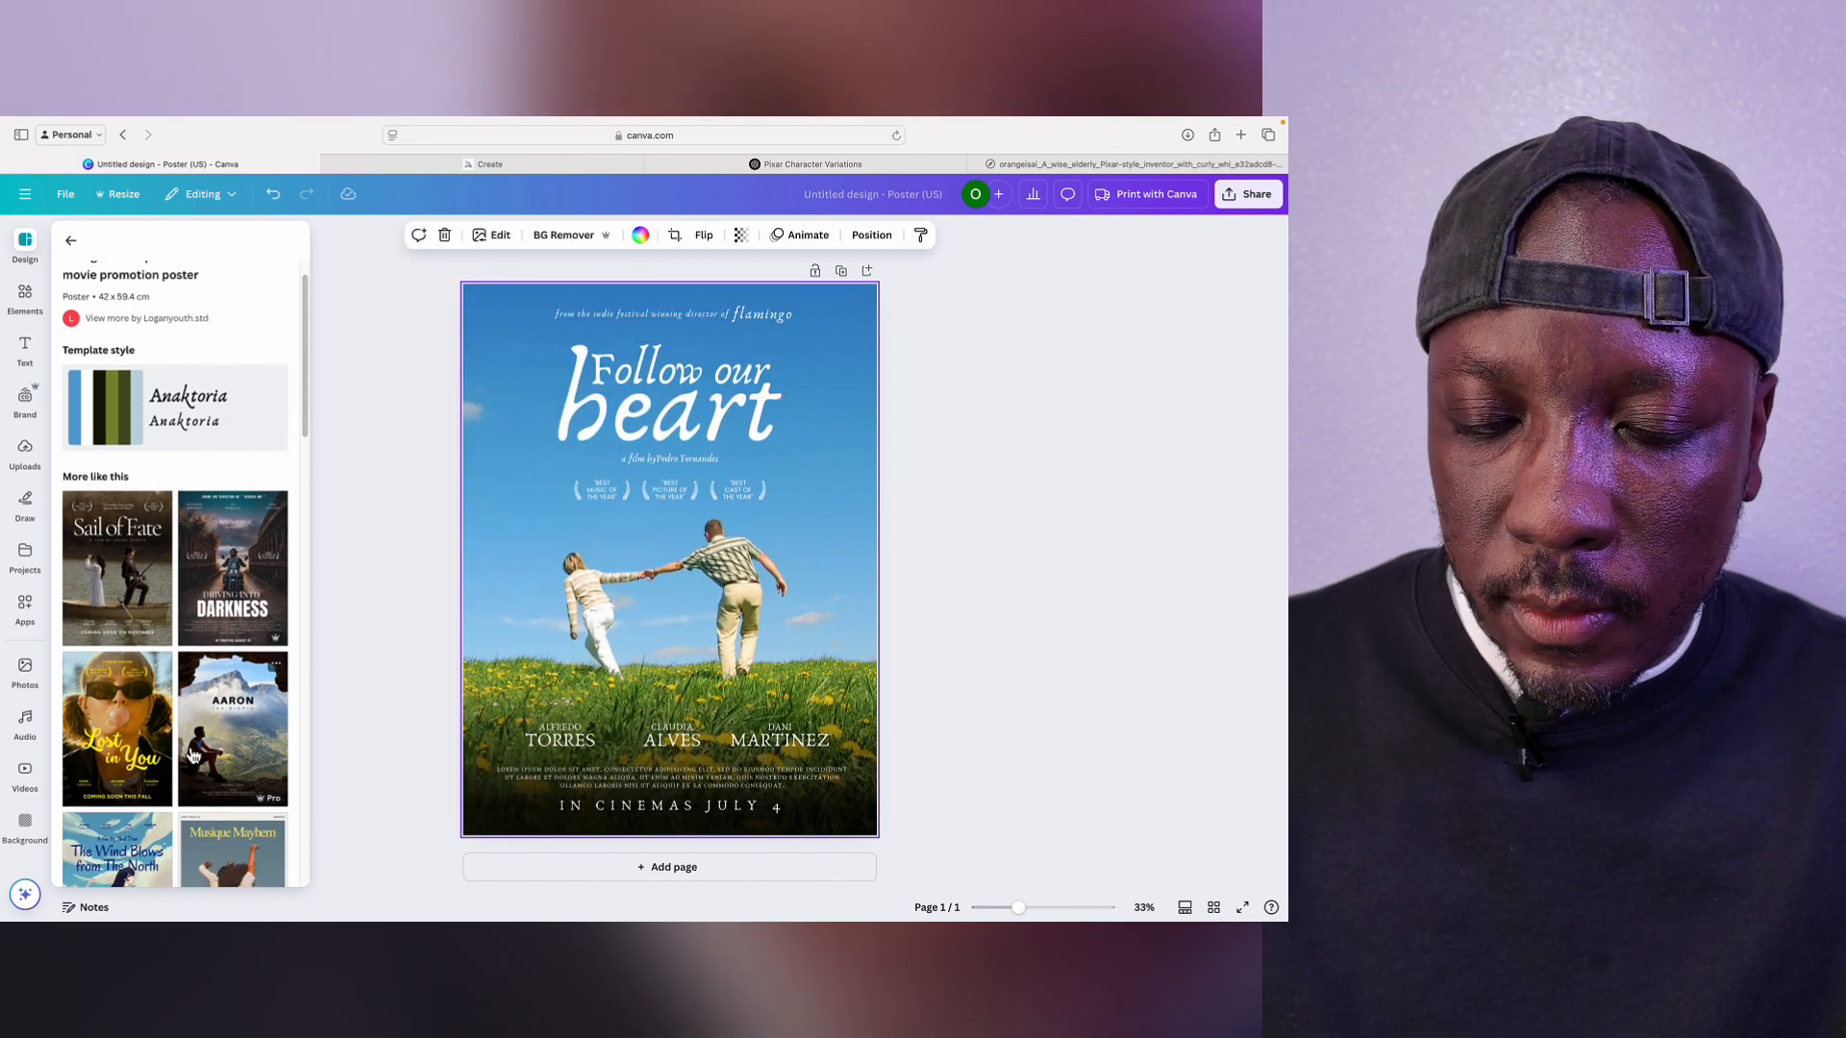
Step: Replace the title line "Follow our" with "The Last Great" and widen its text box to about 12.7 in so it fits on one line
{"action": "left_click", "coordinate": [661, 375]}
{"action": "key", "text": "super+a"}
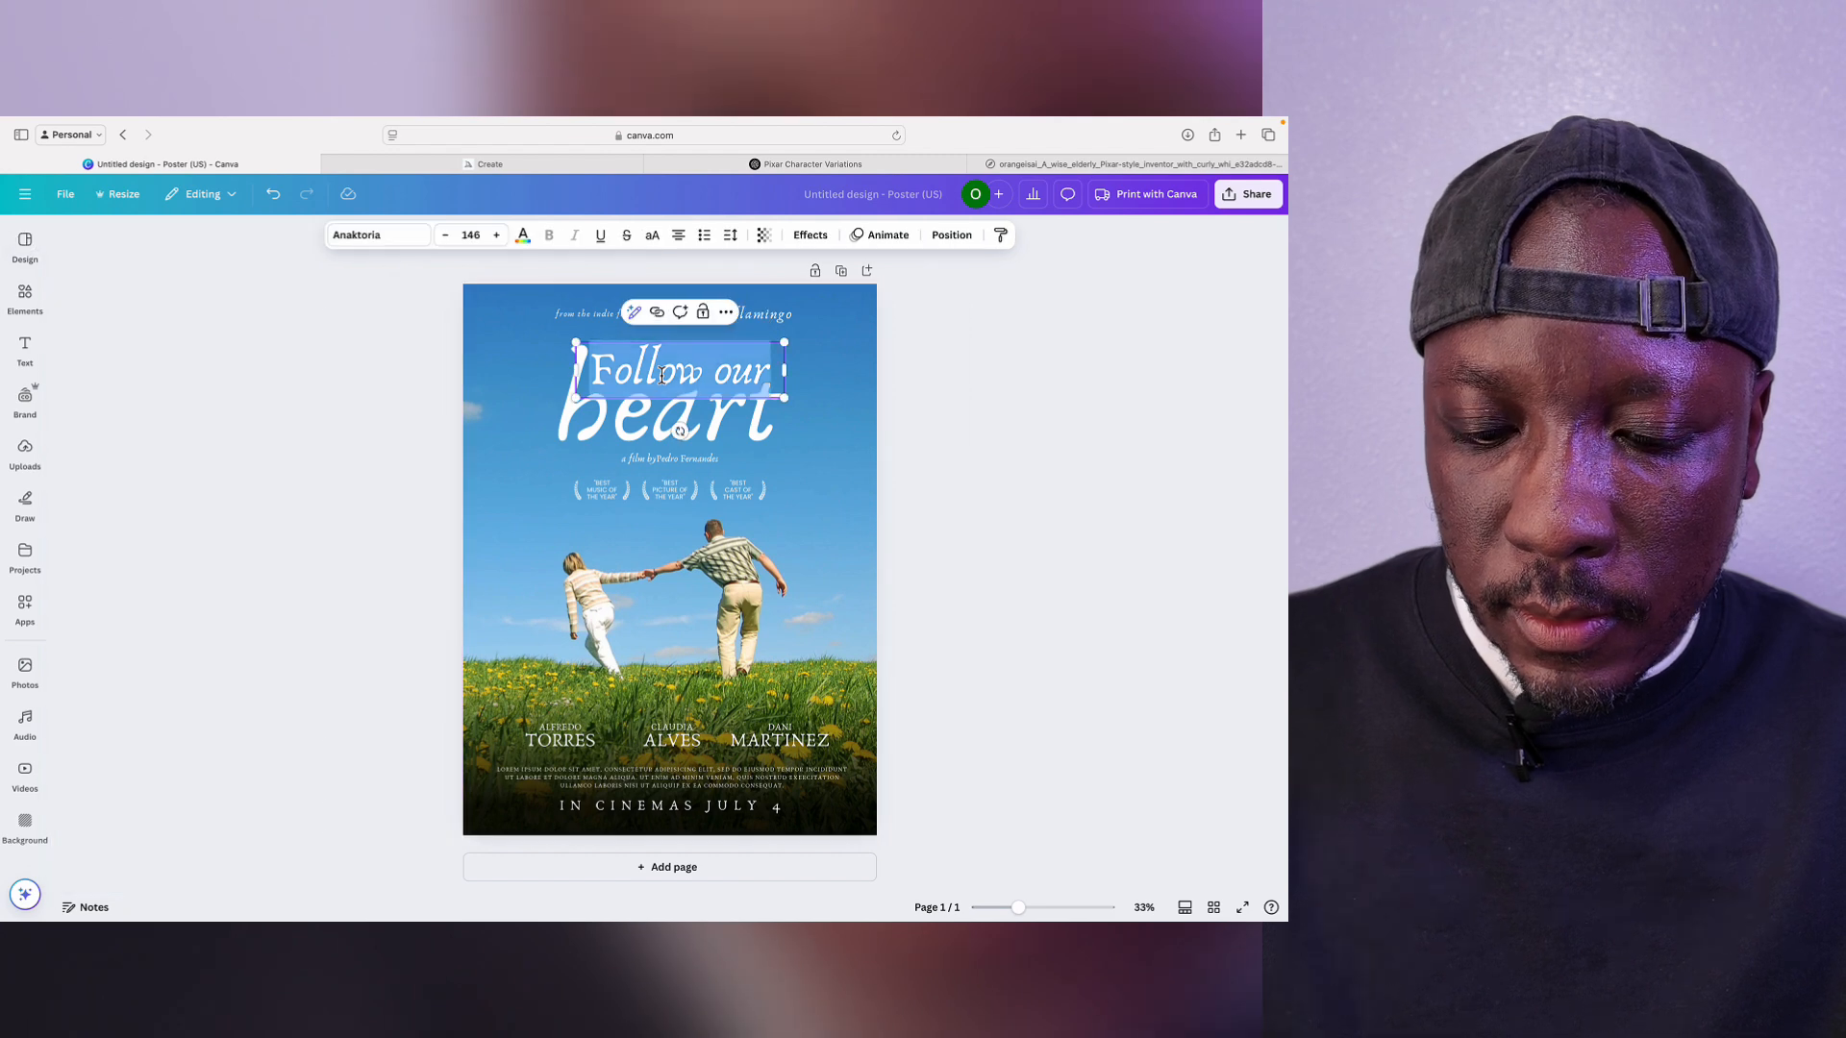
{"action": "type", "text": "The K"}
{"action": "key", "text": "BackSpace"}
{"action": "key", "text": "BackSpace"}
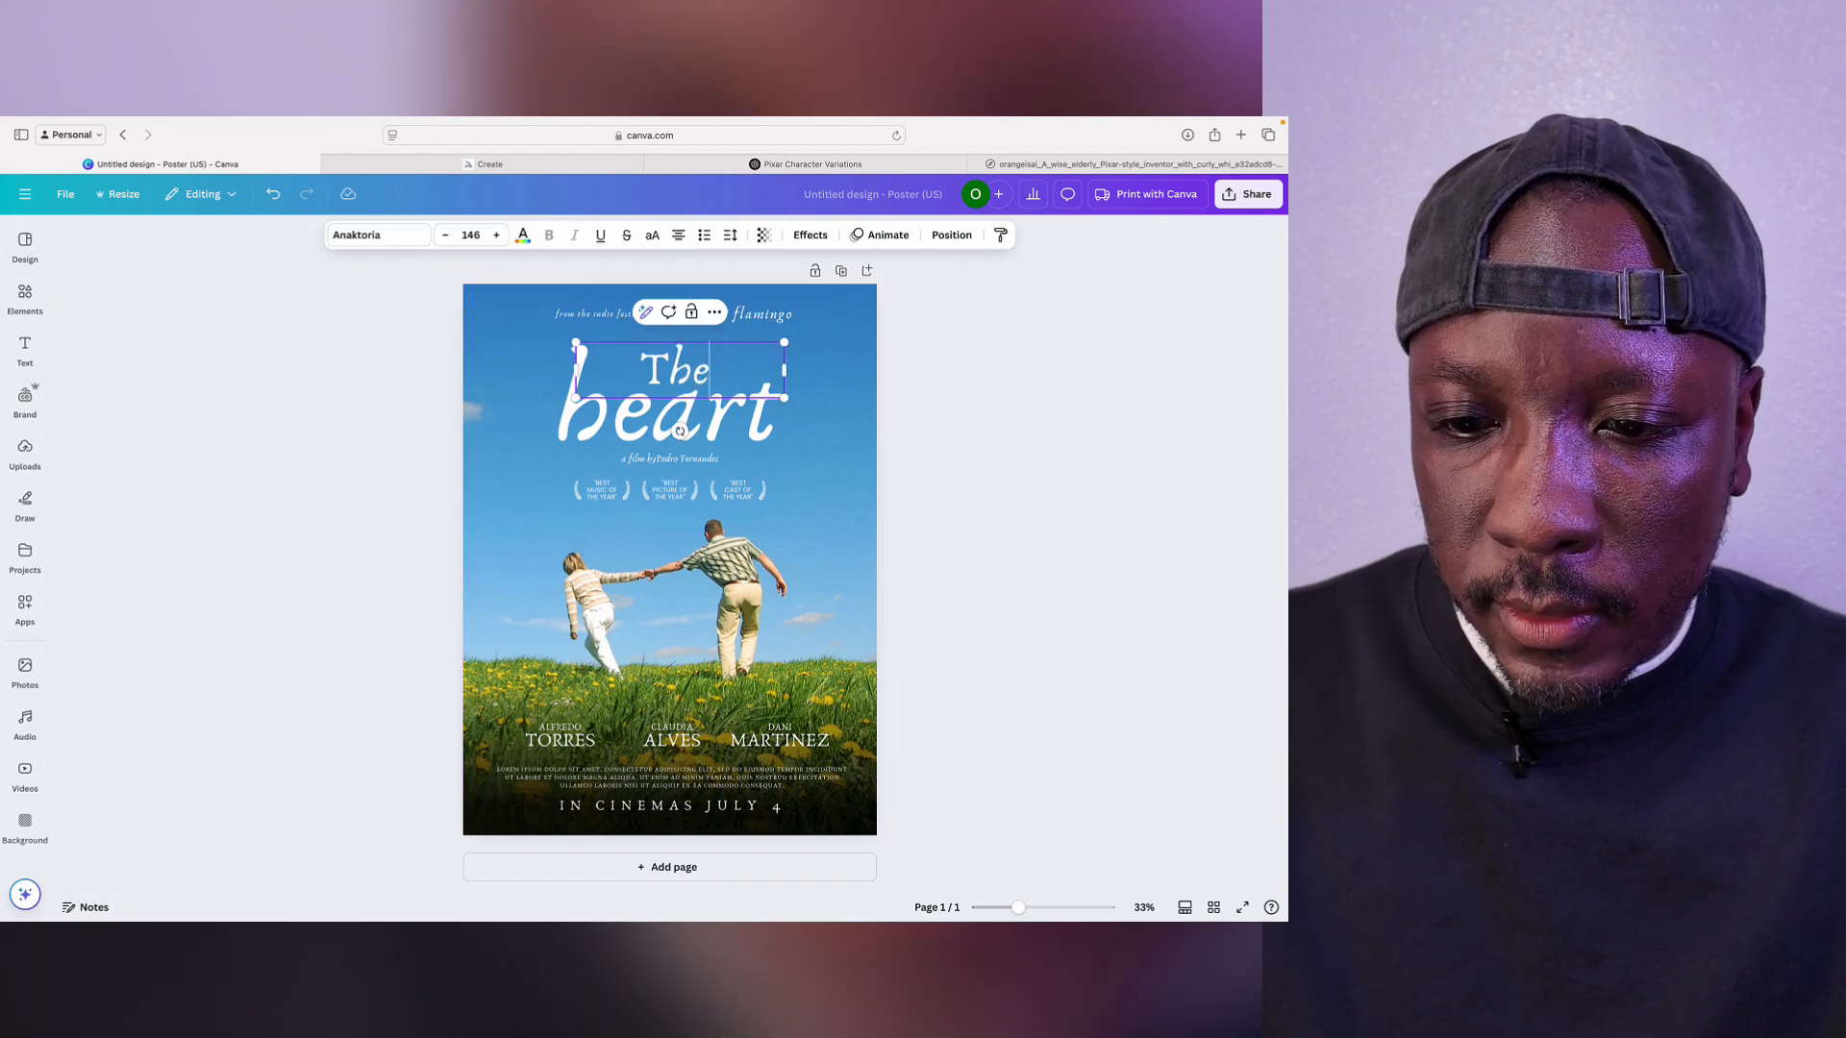
{"action": "type", "text": "lA"}
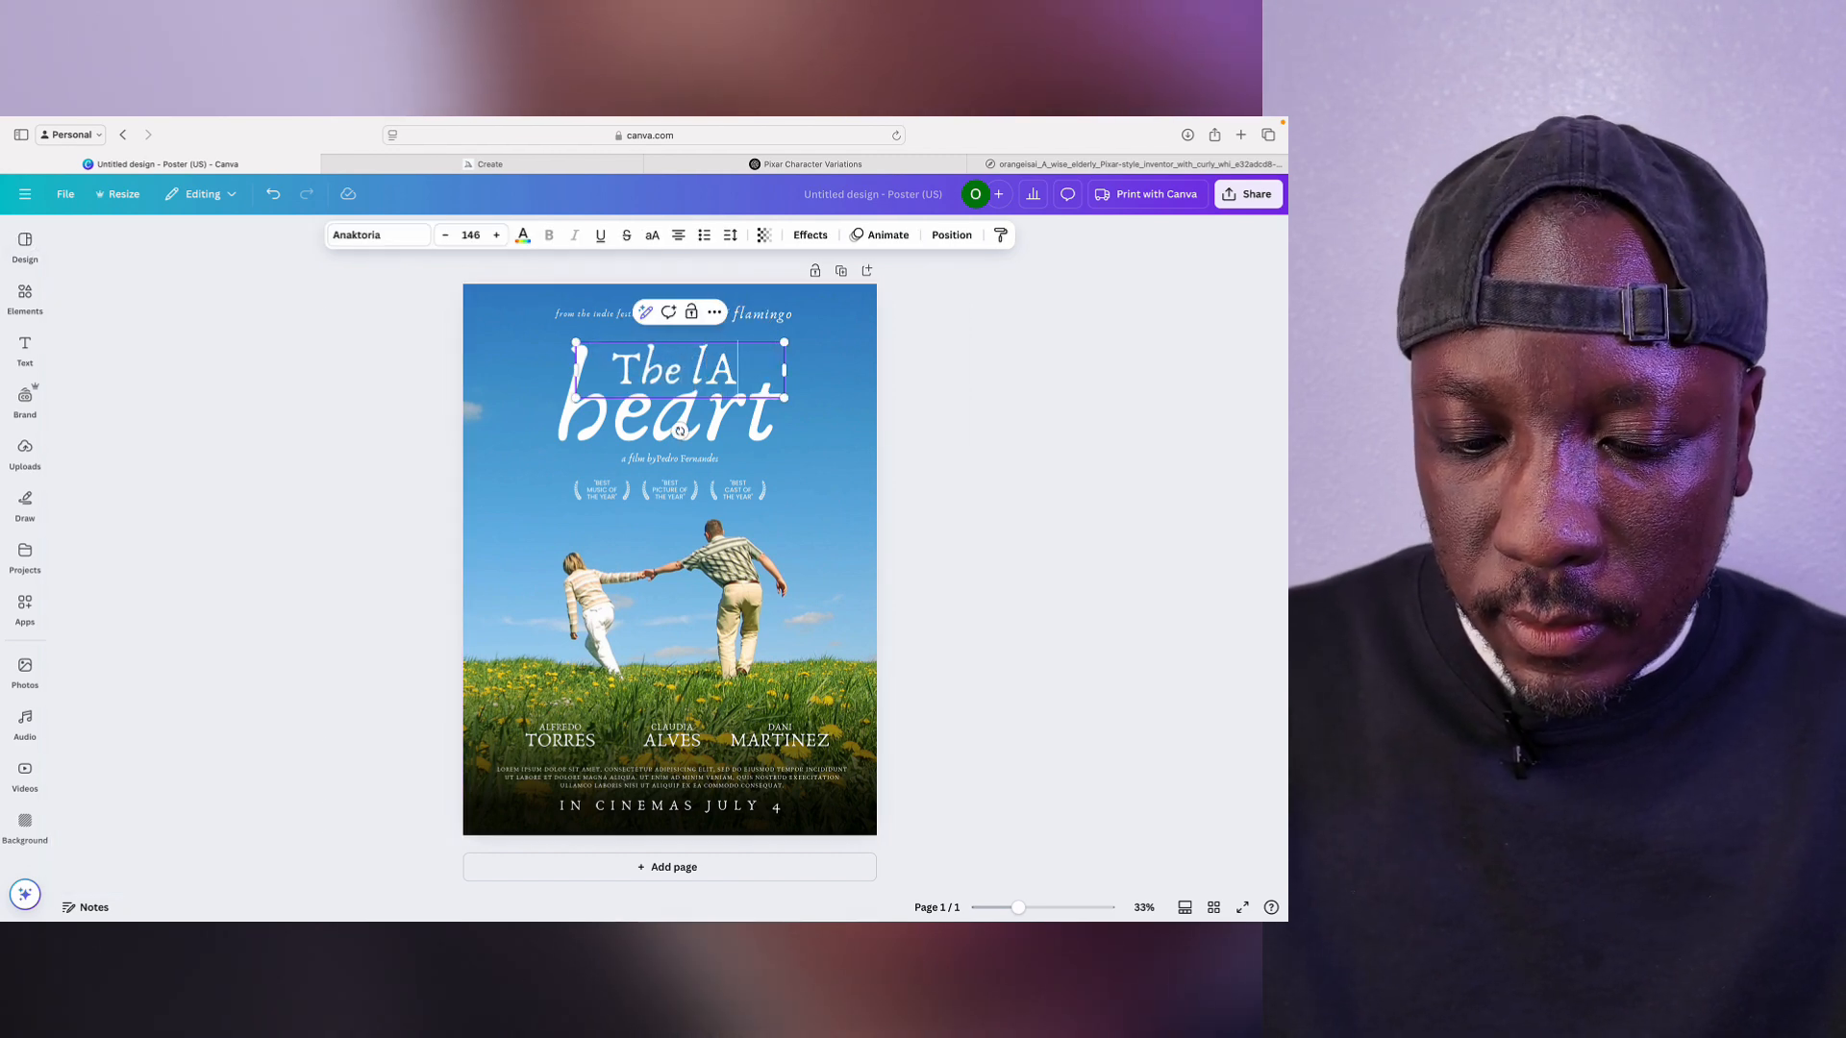
{"action": "type", "text": "ST"}
{"action": "key", "text": "BackSpace"}
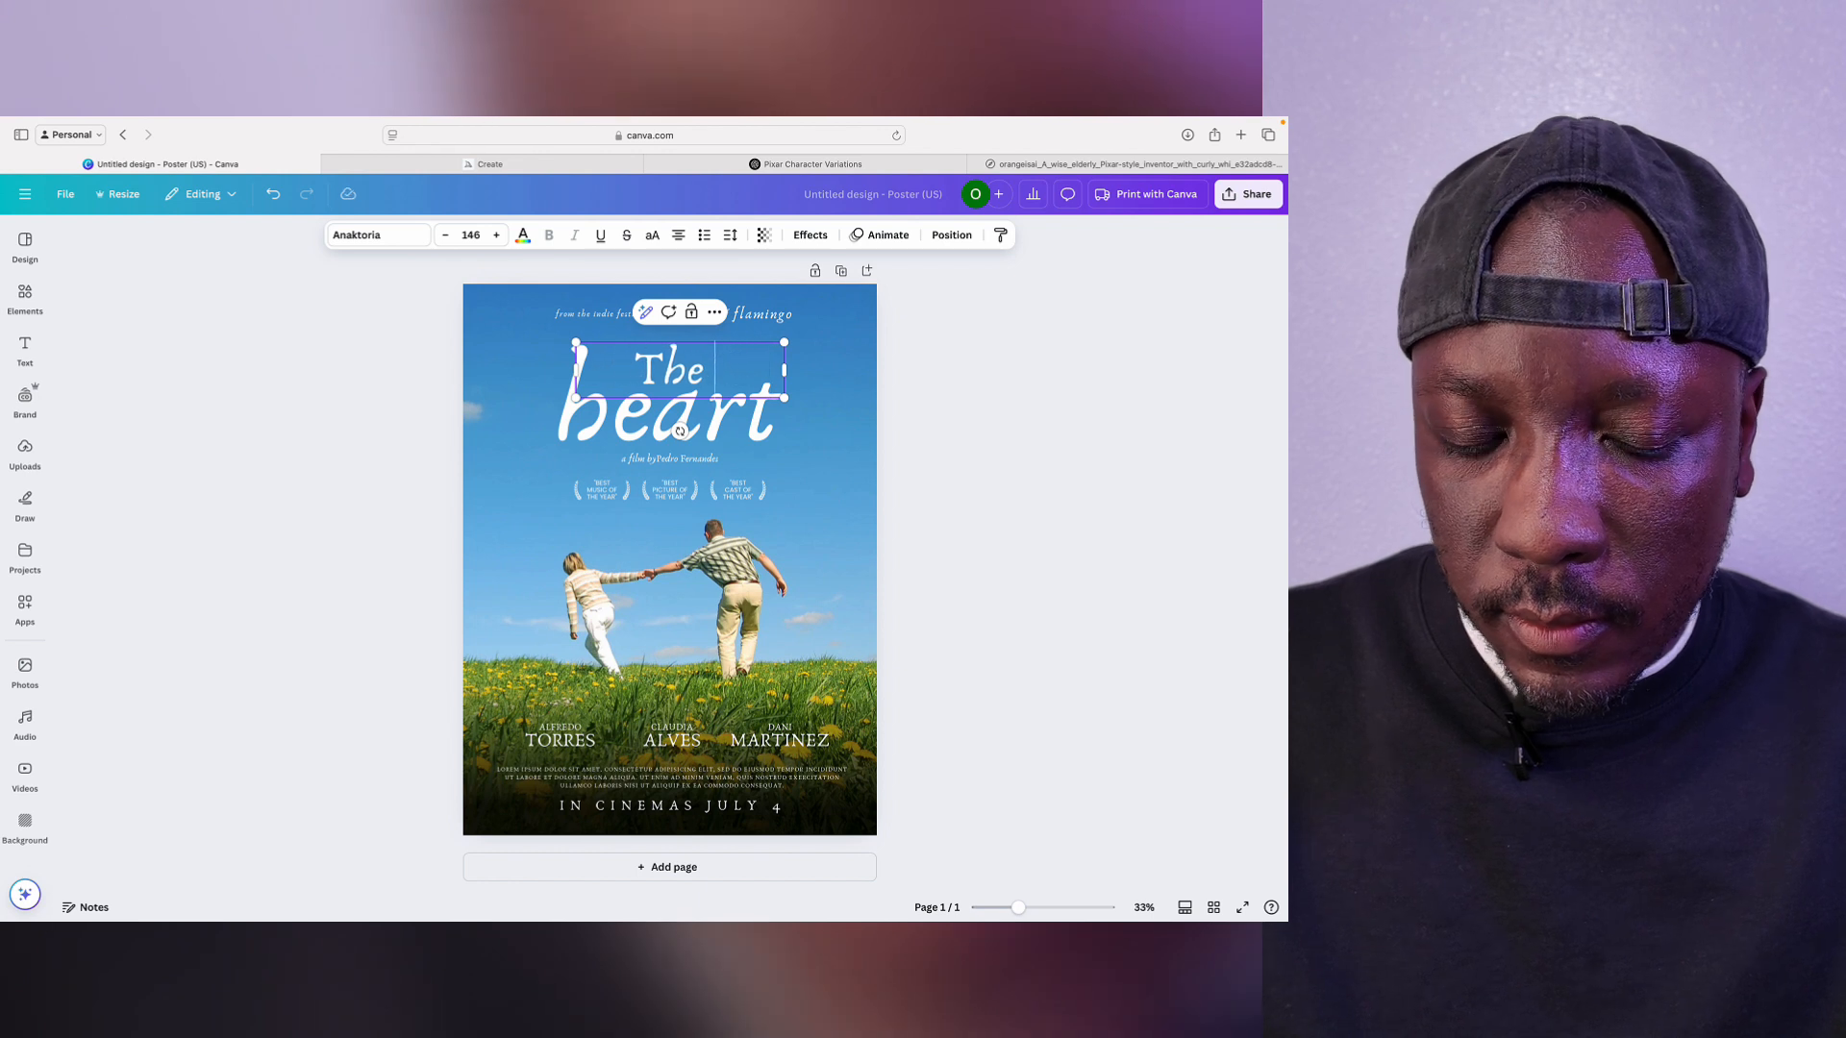
{"action": "type", "text": "La"}
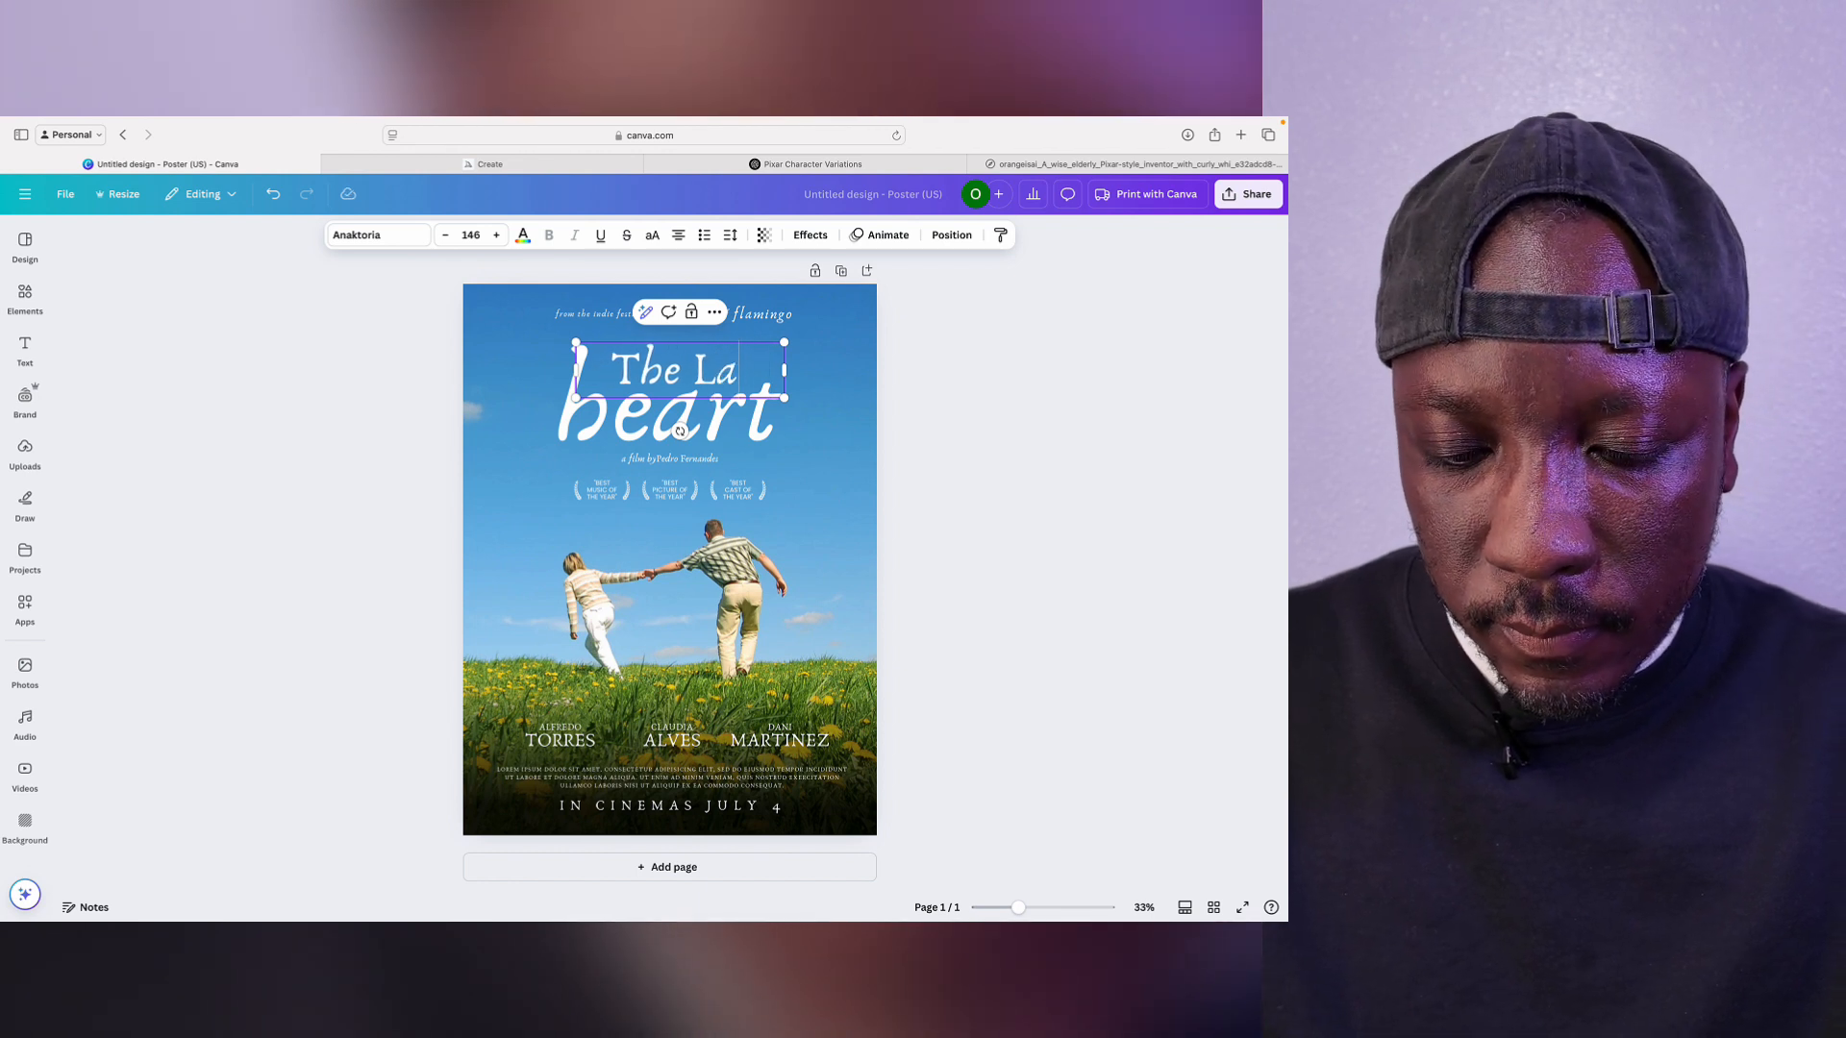
{"action": "type", "text": "t"}
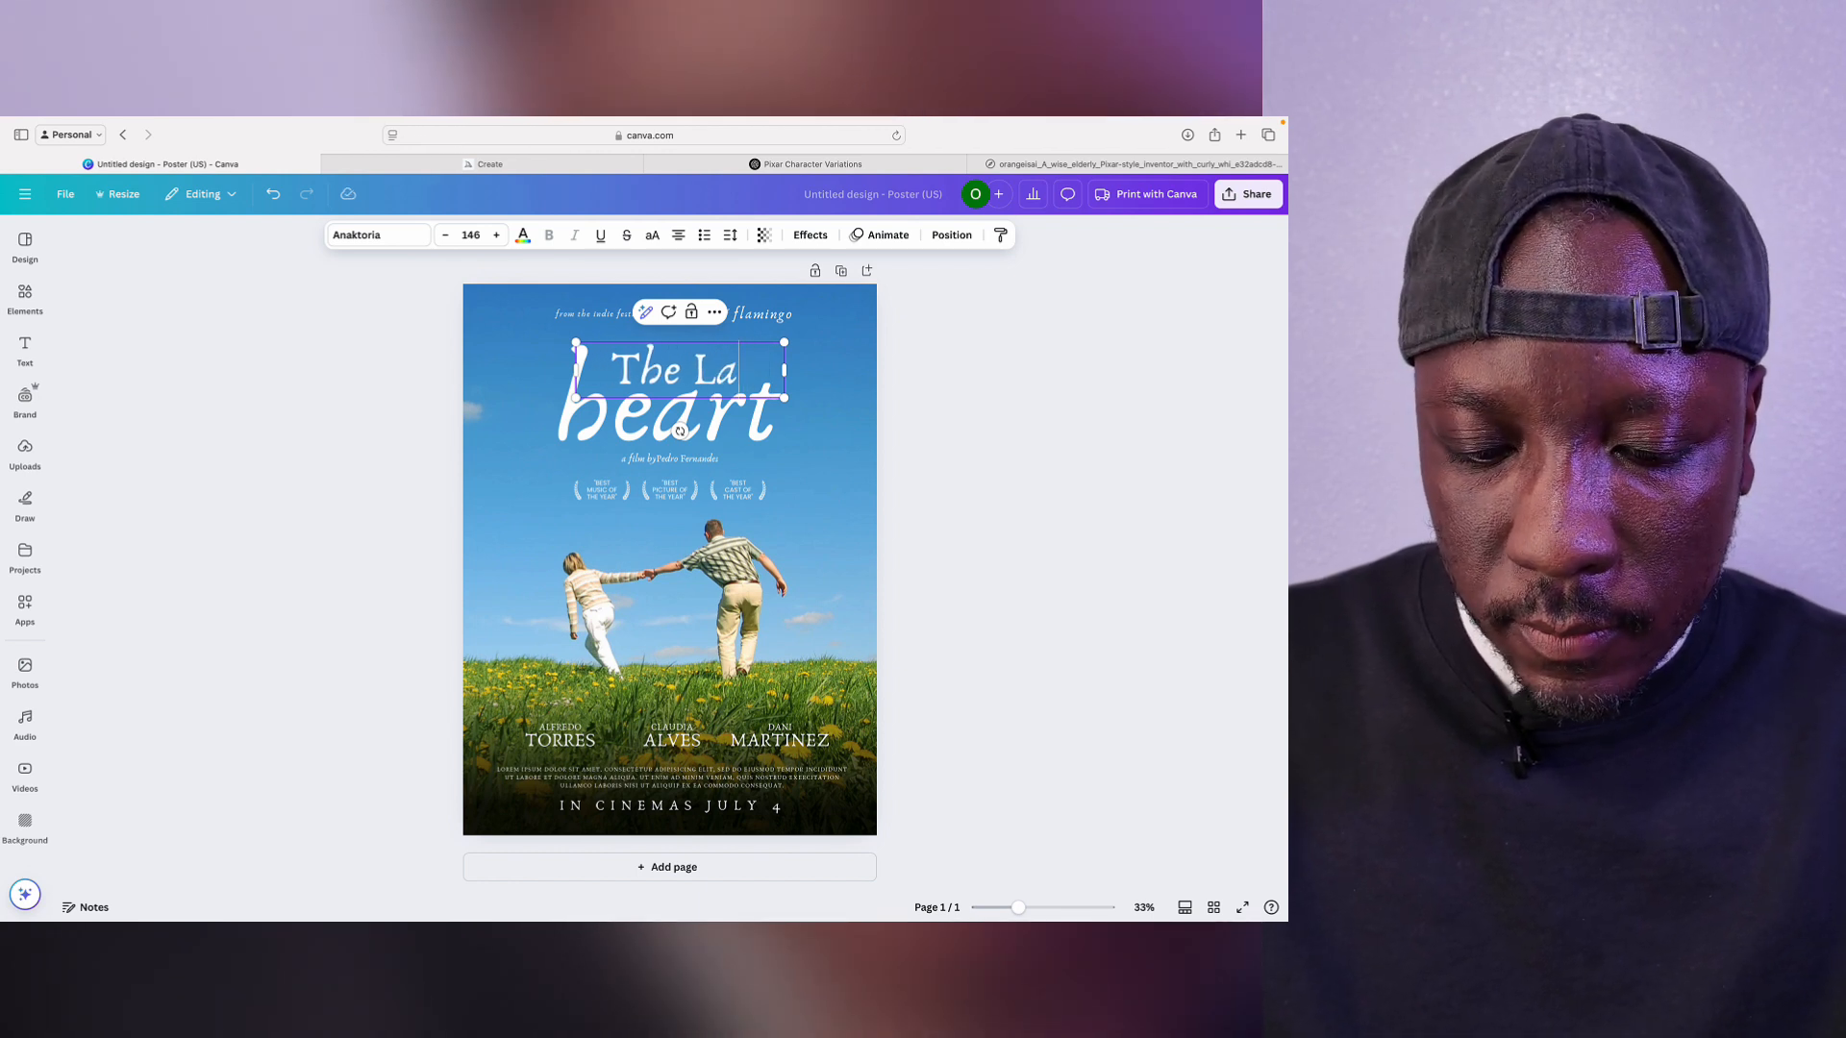
{"action": "type", "text": "st"}
{"action": "key", "text": "Return"}
{"action": "type", "text": "Great"}
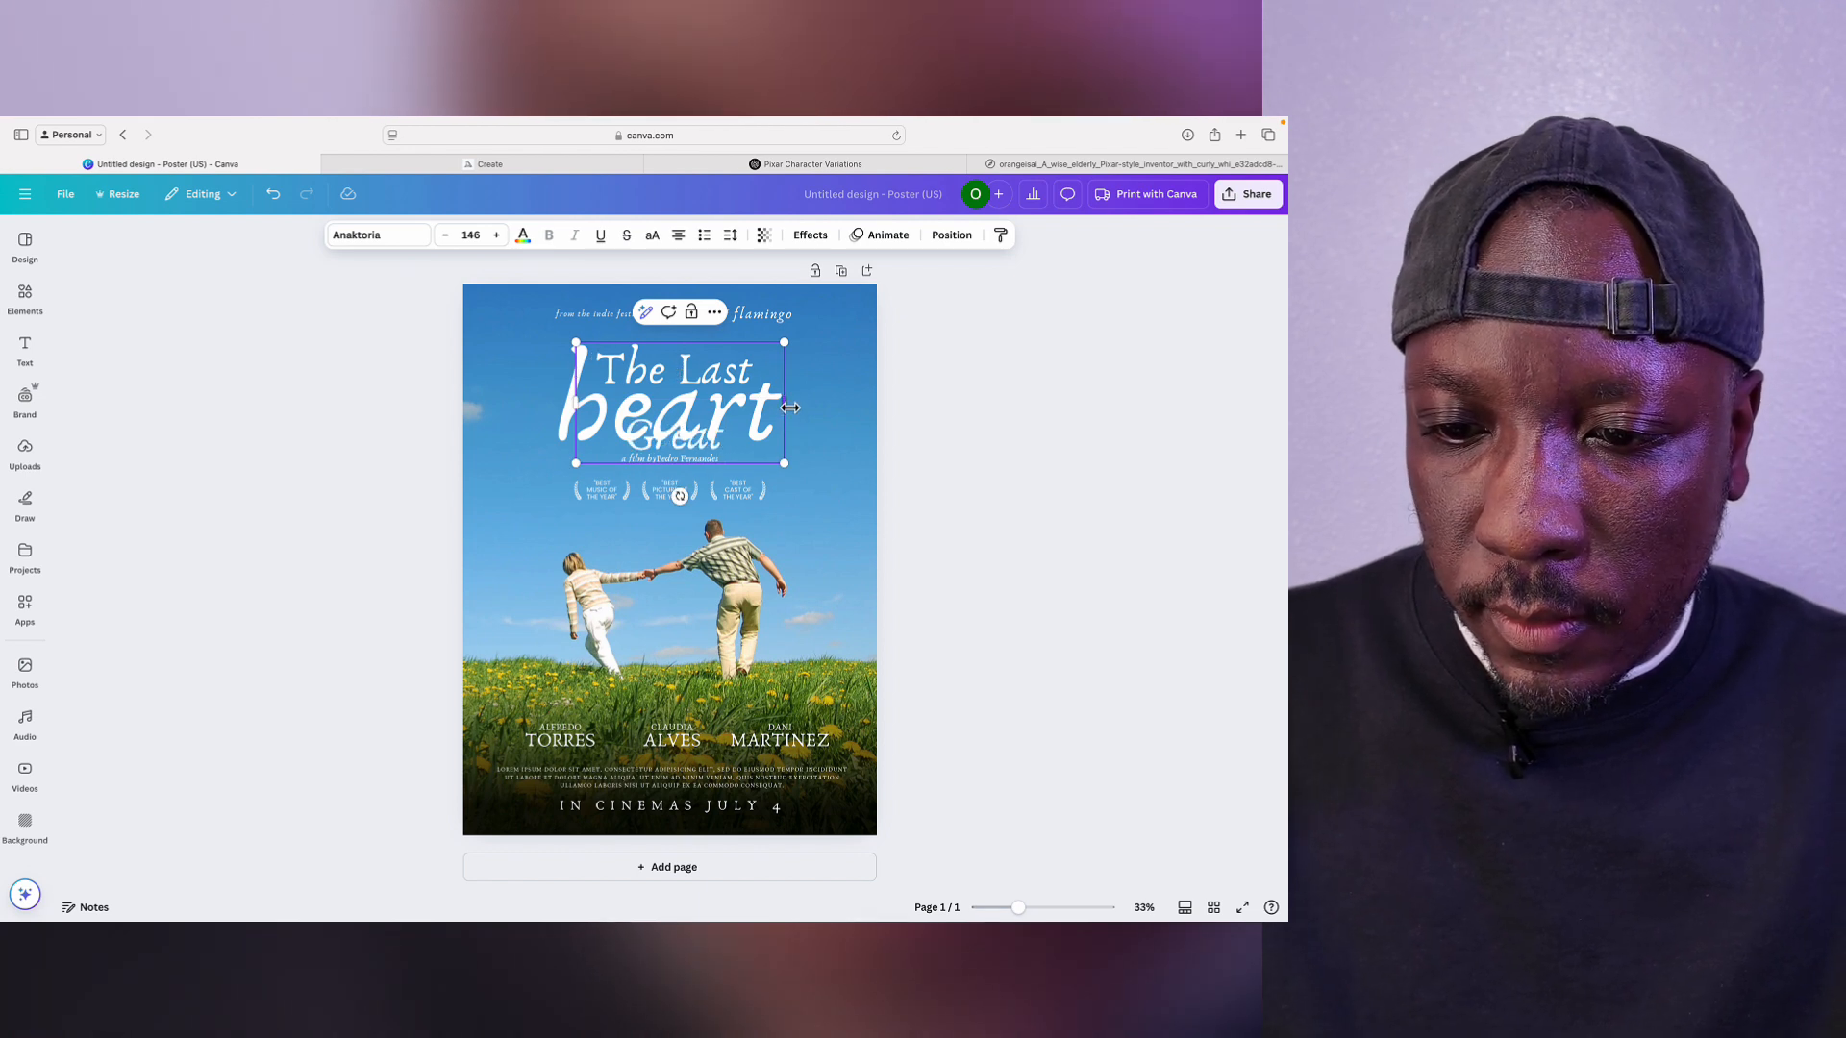
{"action": "left_click_drag", "start_coordinate": [790, 408], "coordinate": [868, 407]}
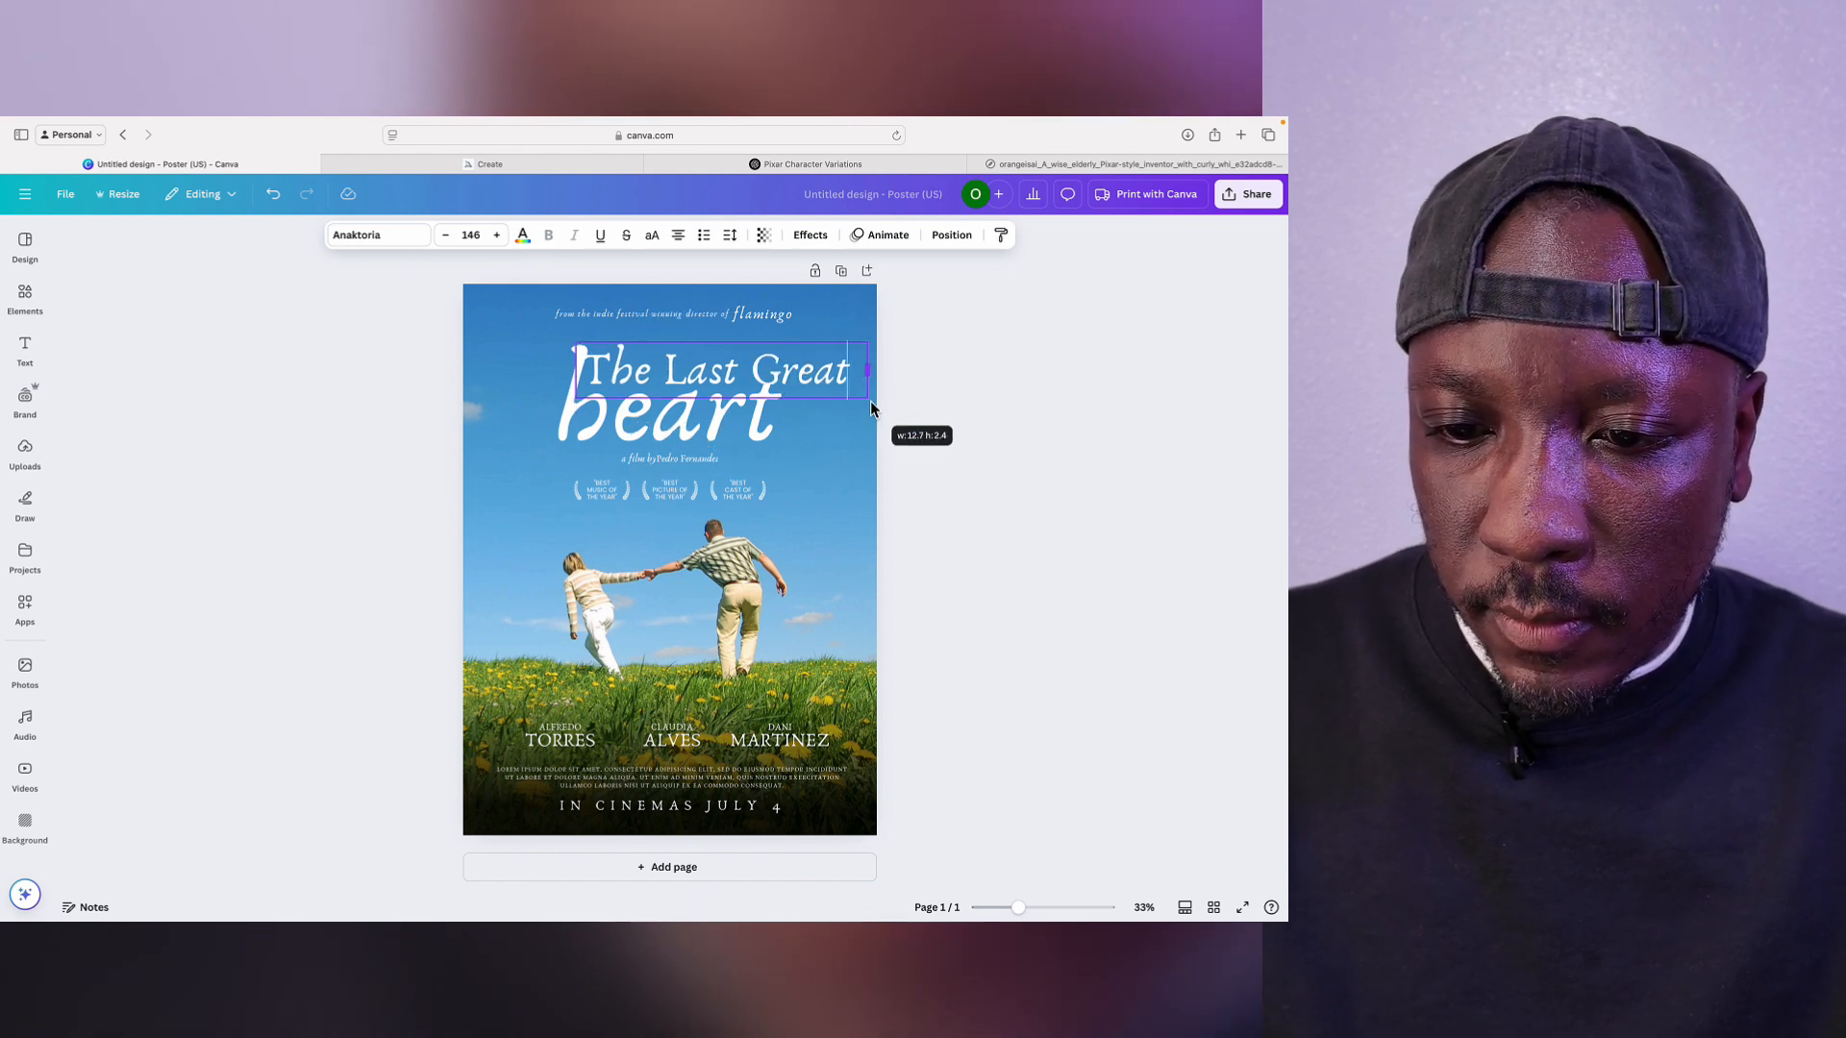
Step: Replace the title word "heart" with "idea" and shift the "The Last Great" line left and slightly up above it
{"action": "double_click", "coordinate": [650, 420]}
{"action": "type", "text": "idea"}
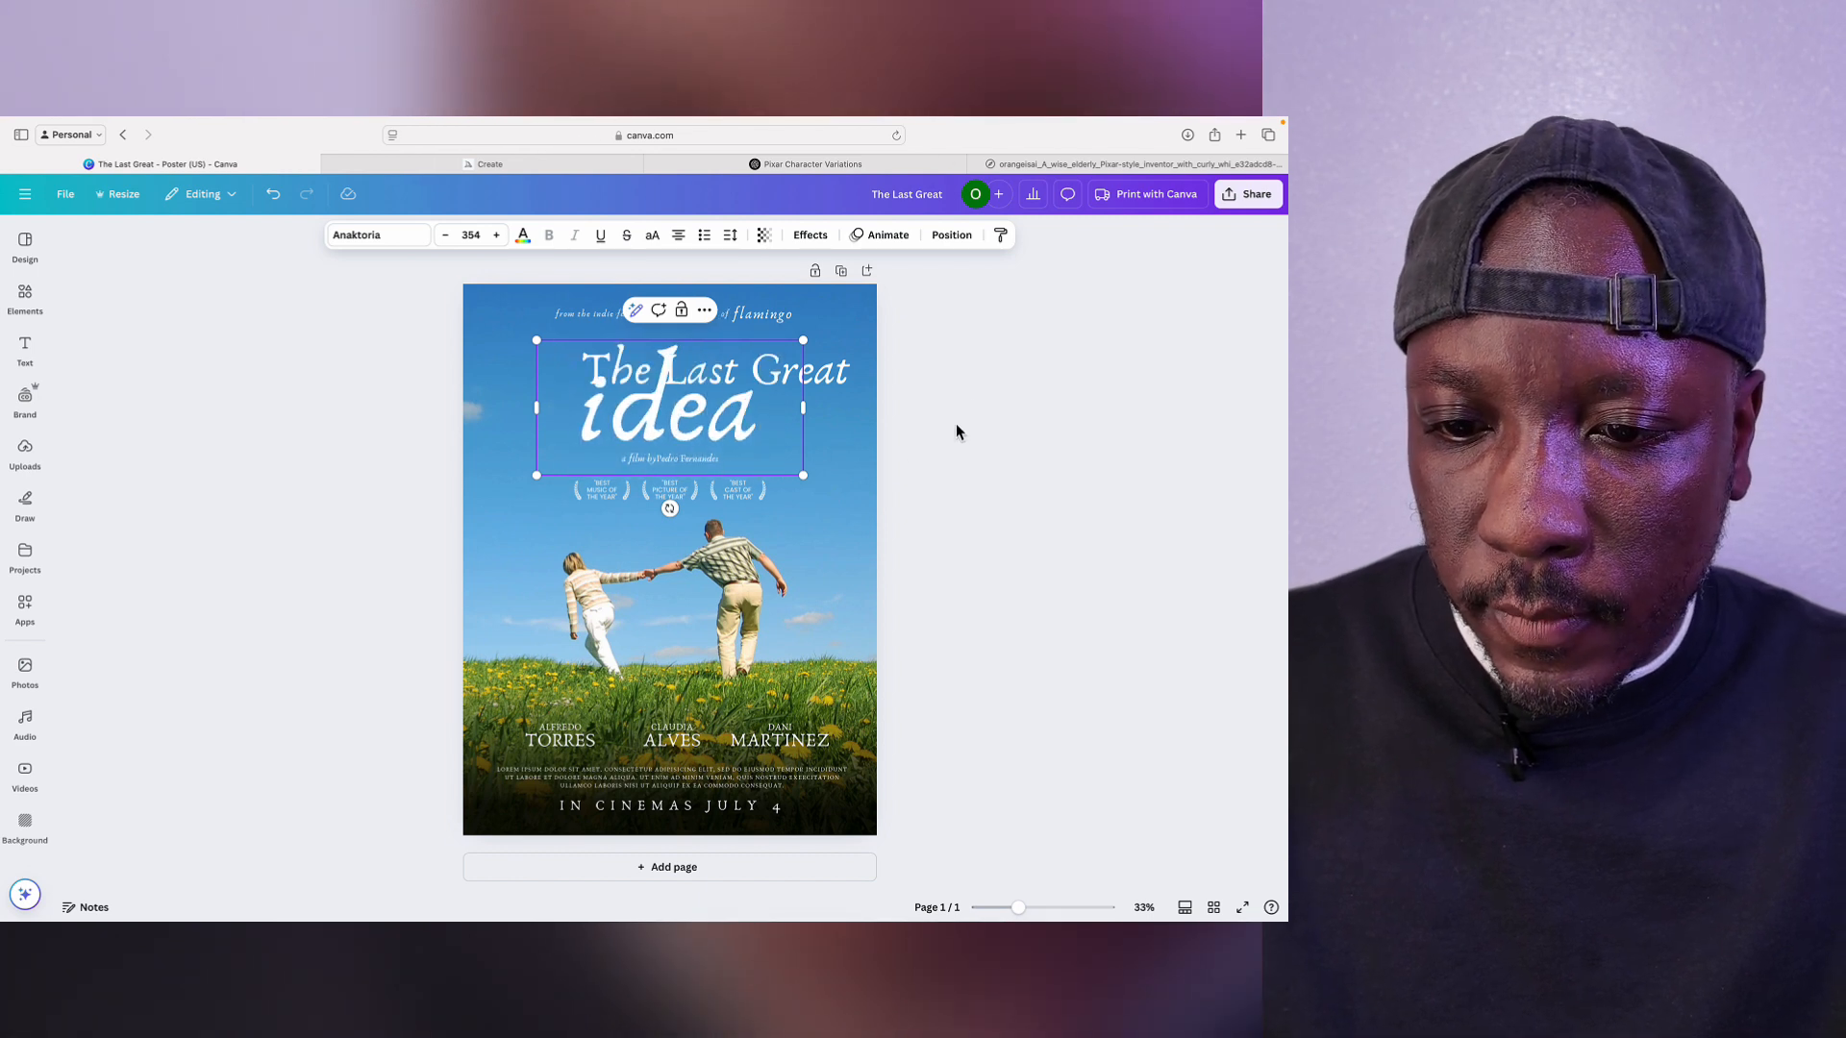
{"action": "left_click", "coordinate": [955, 431]}
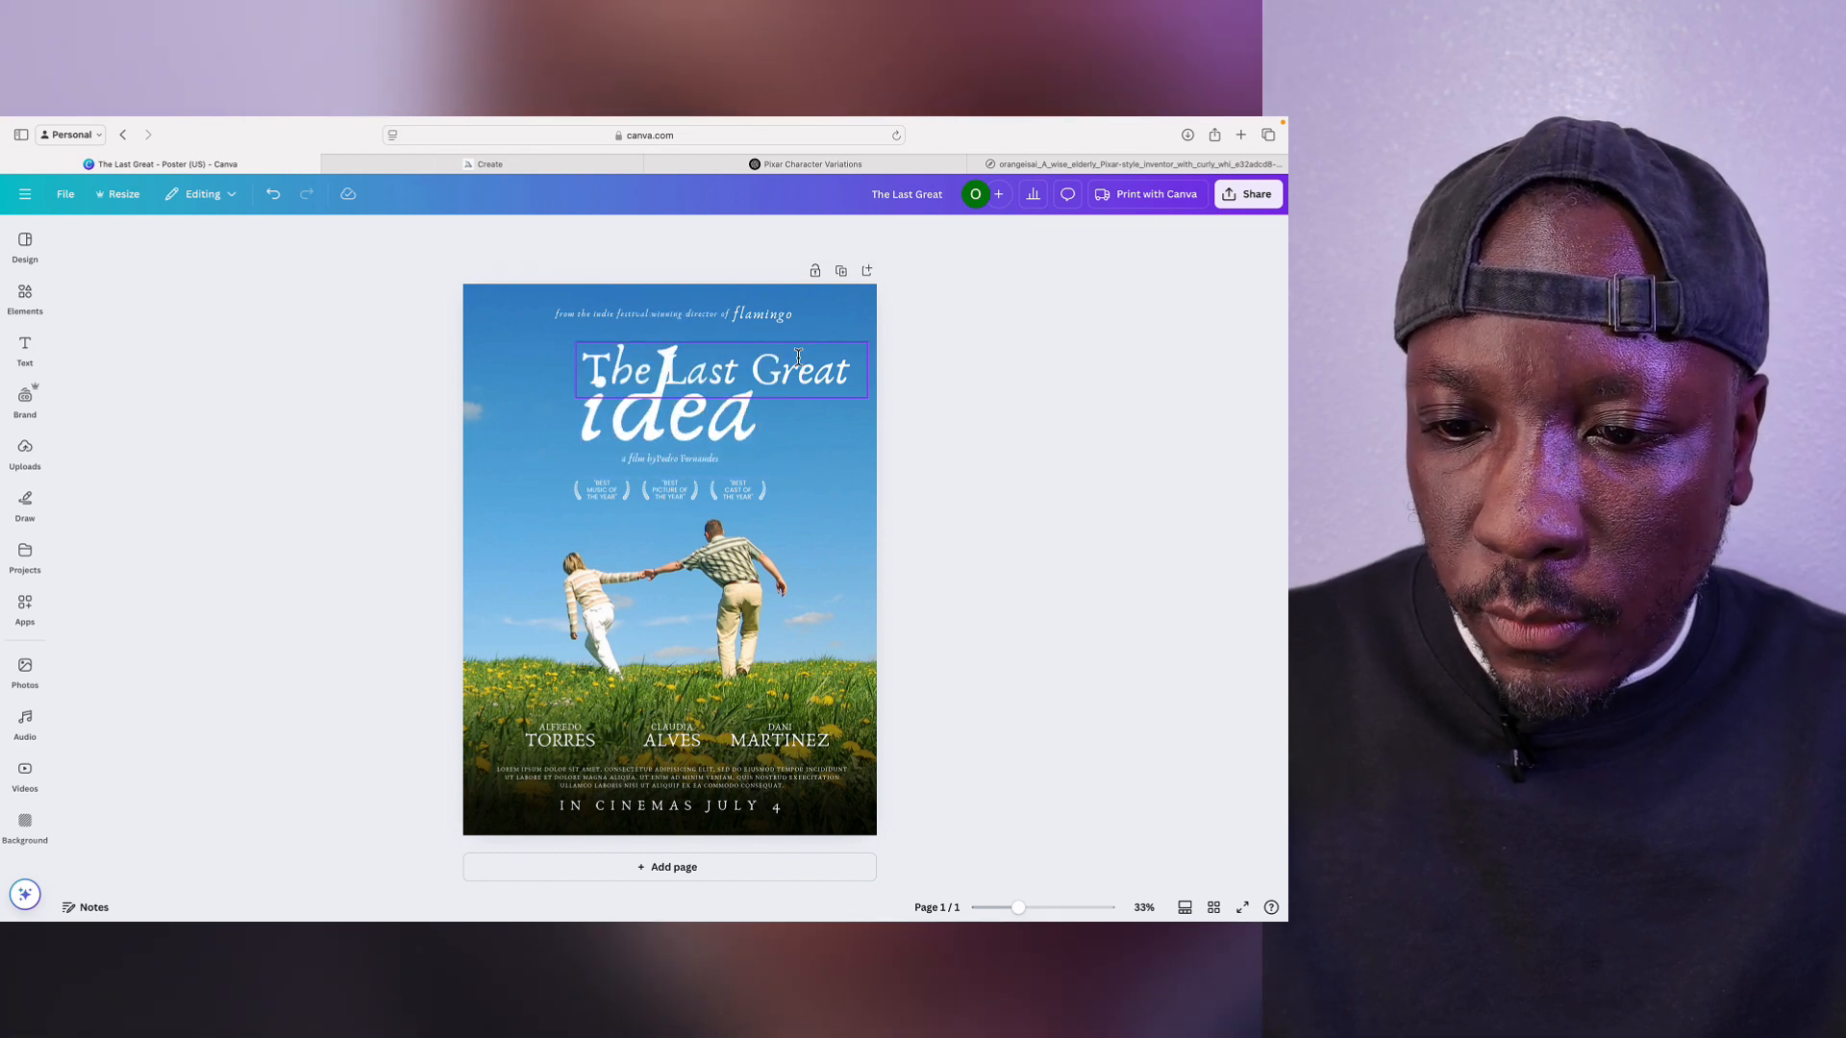
{"action": "left_click", "coordinate": [825, 376]}
{"action": "left_click_drag", "start_coordinate": [825, 376], "coordinate": [783, 360]}
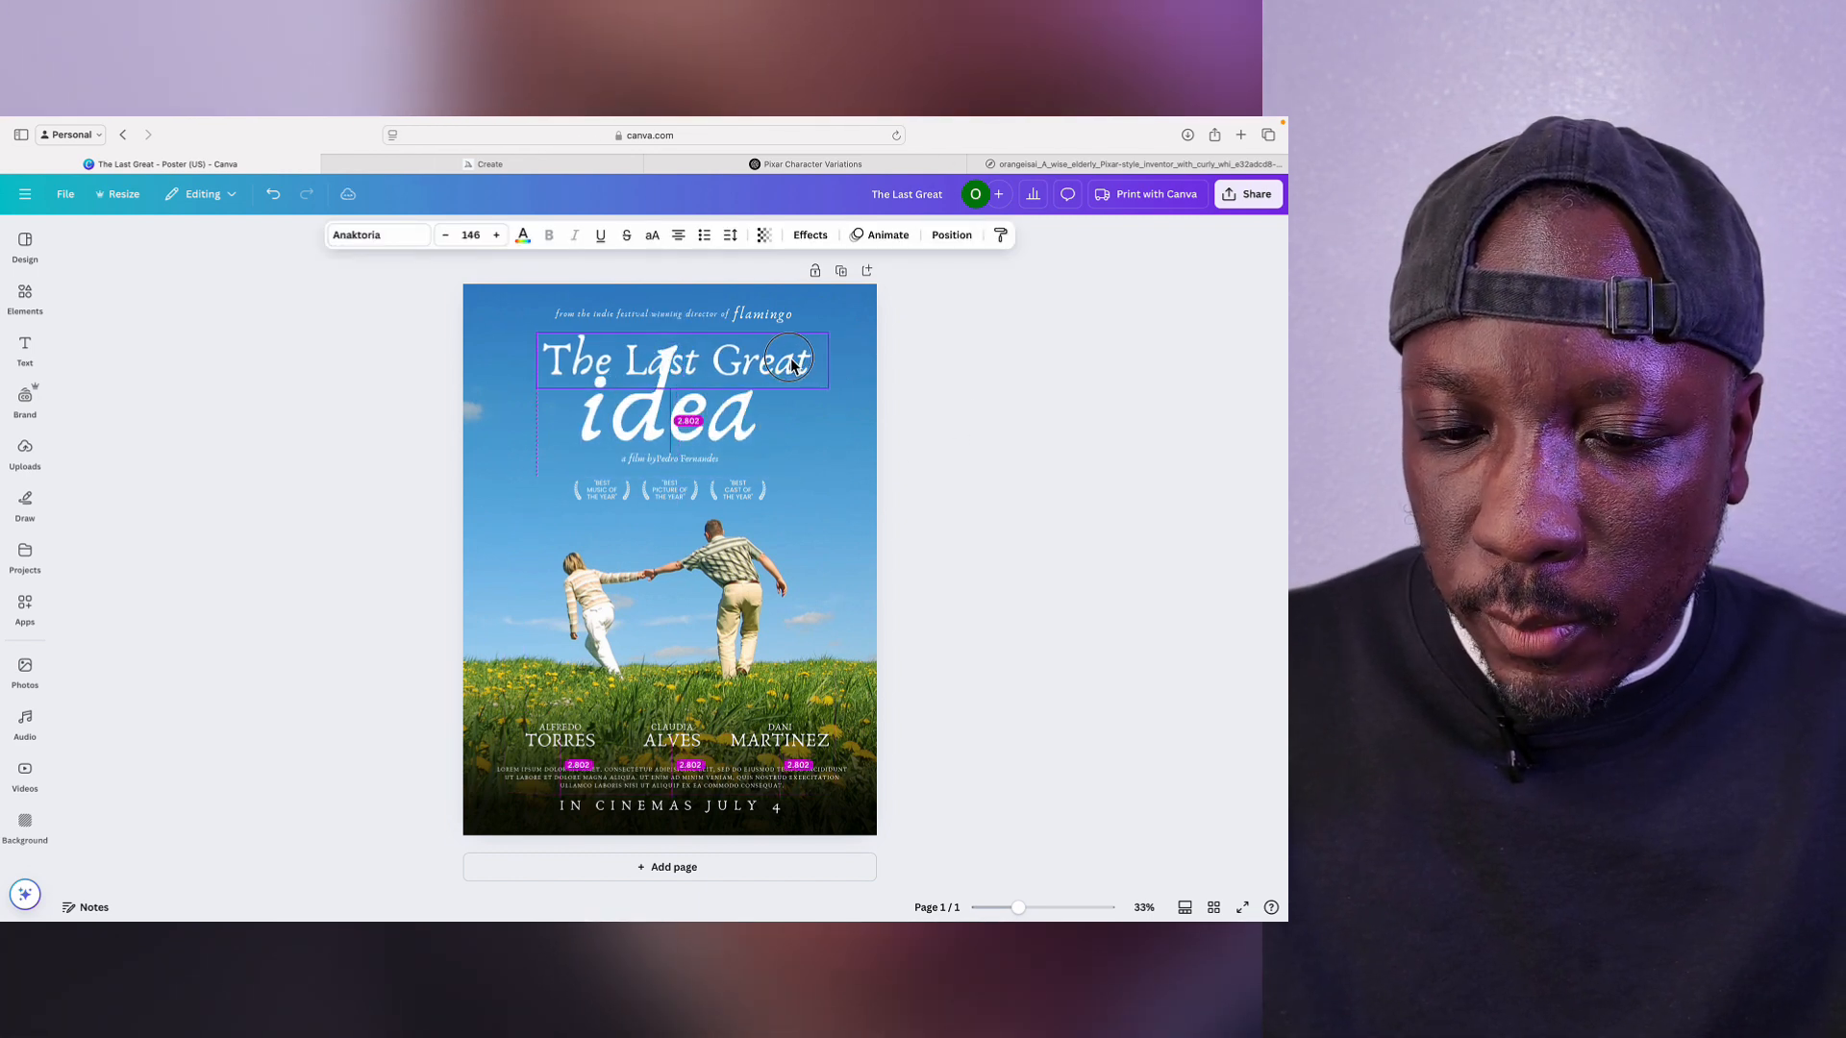
{"action": "left_click_drag", "start_coordinate": [791, 364], "coordinate": [791, 364]}
Step: Delete the template's background photo of the couple in the meadow from the poster
{"action": "left_click", "coordinate": [497, 490]}
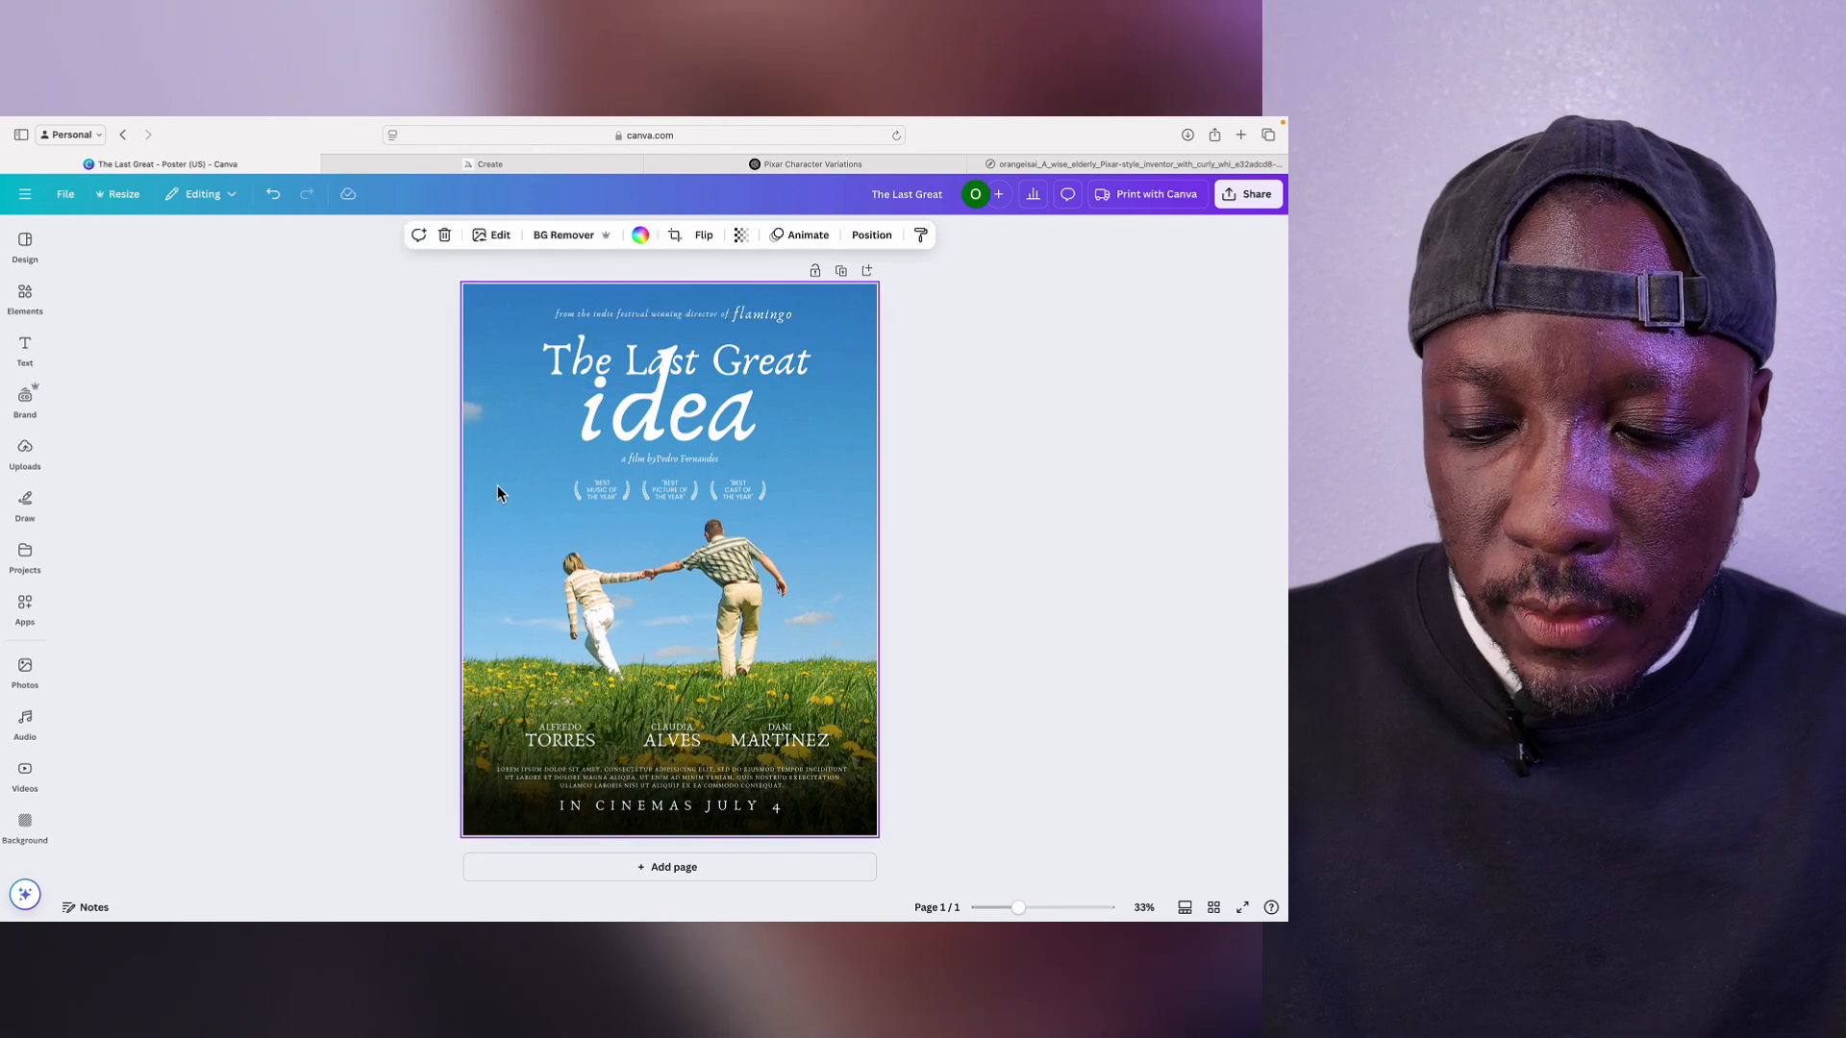
{"action": "key", "text": "BackSpace"}
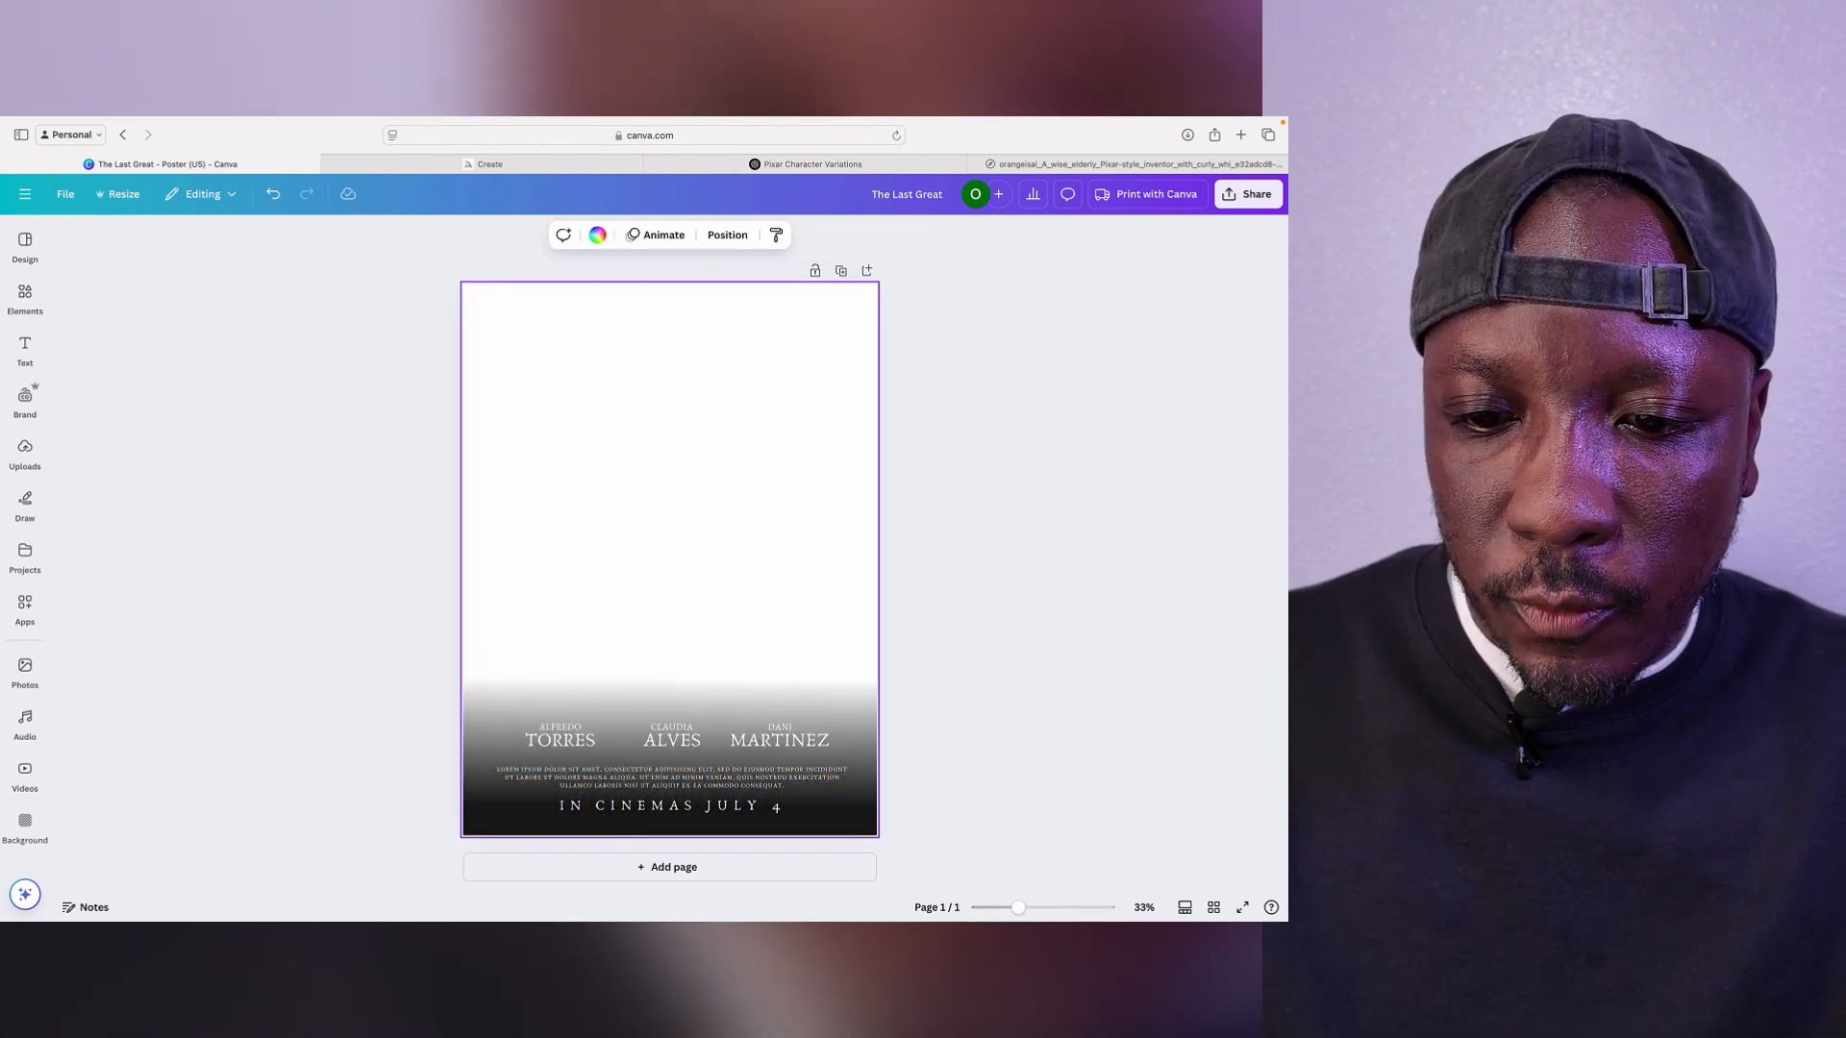
Step: Upload the inventor PNG from the Downloads folder and add it to the poster page
{"action": "left_click", "coordinate": [25, 452]}
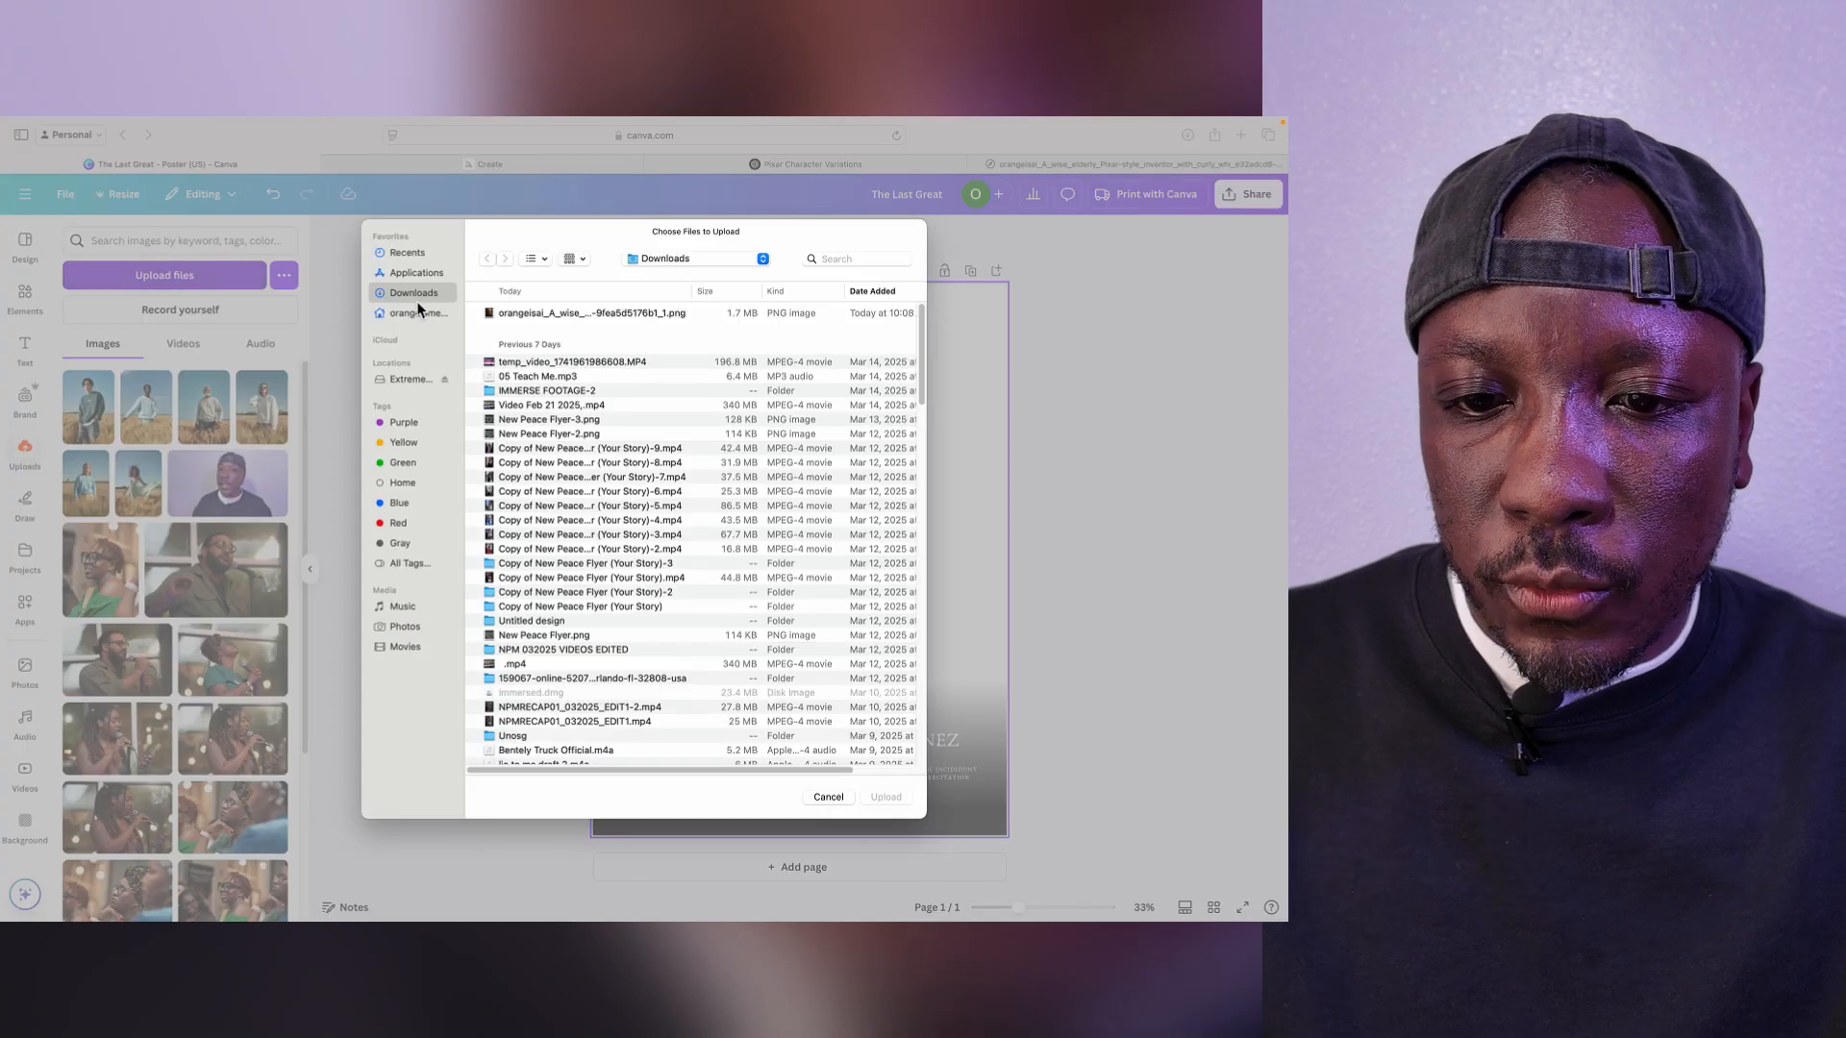
{"action": "key", "text": "space"}
{"action": "key", "text": "space"}
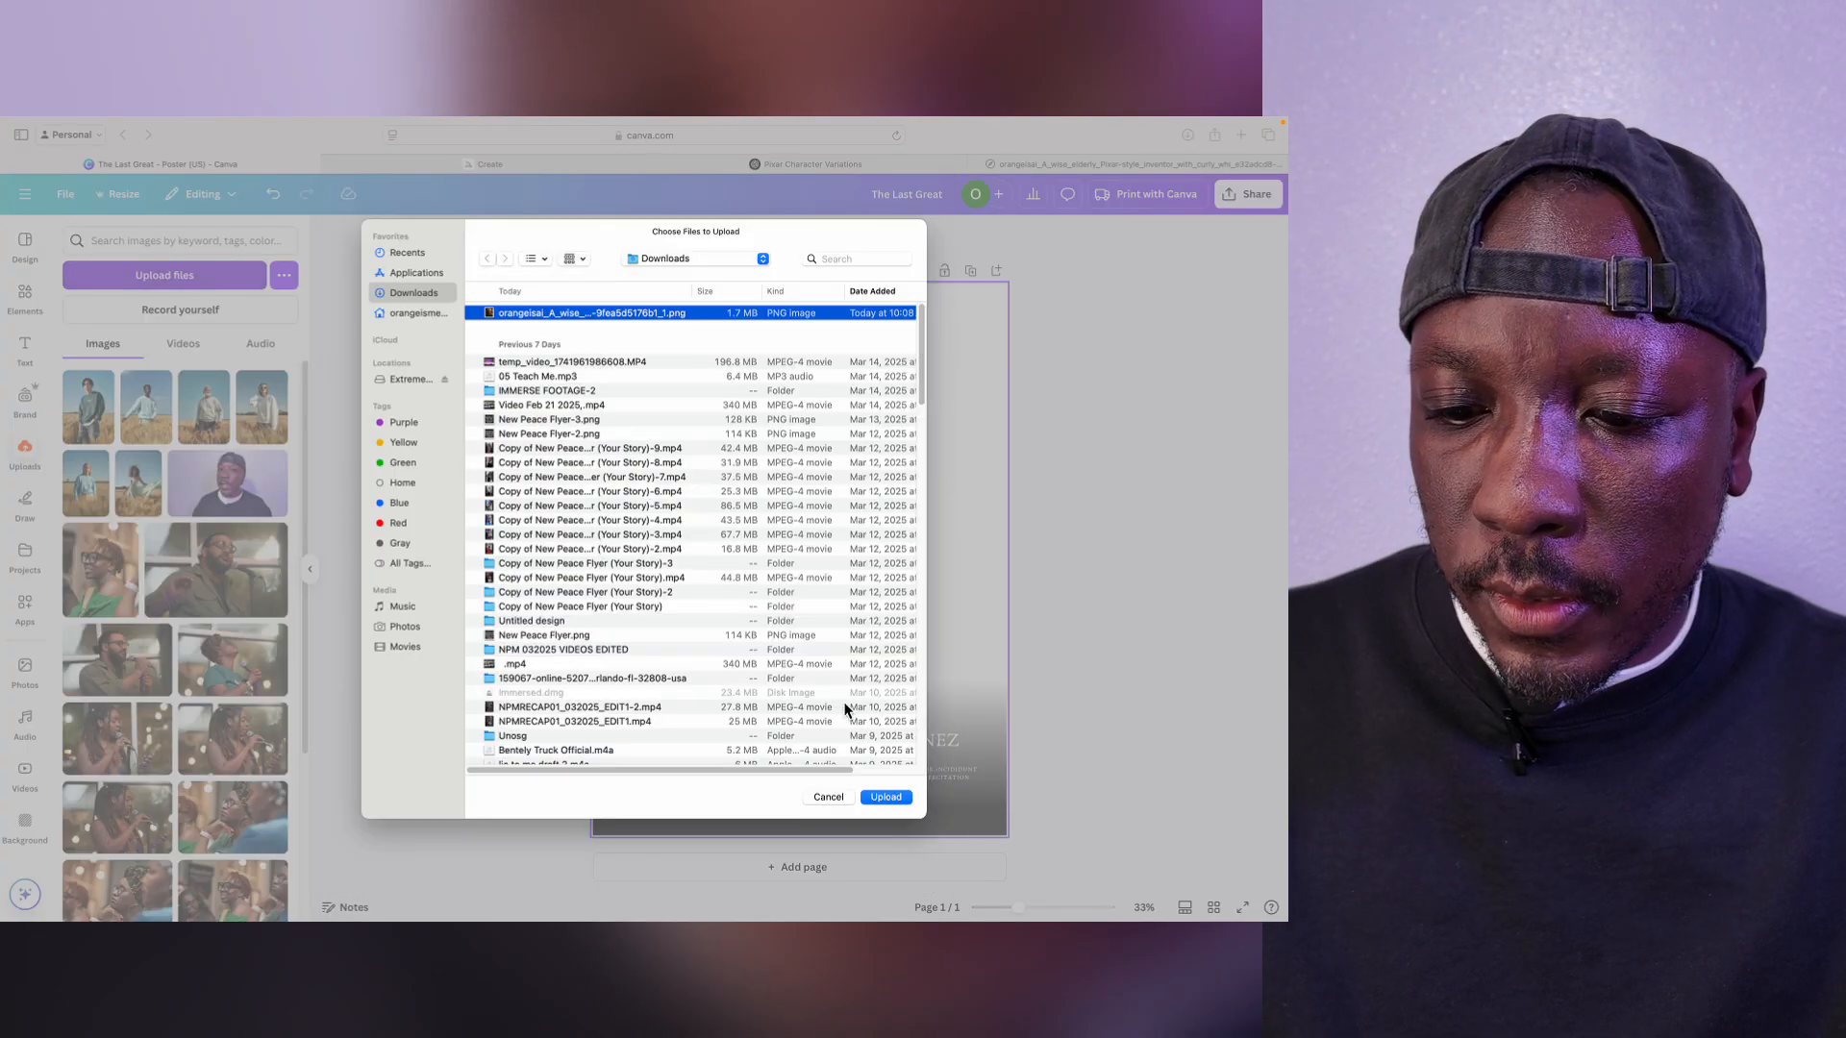
{"action": "left_click", "coordinate": [879, 795]}
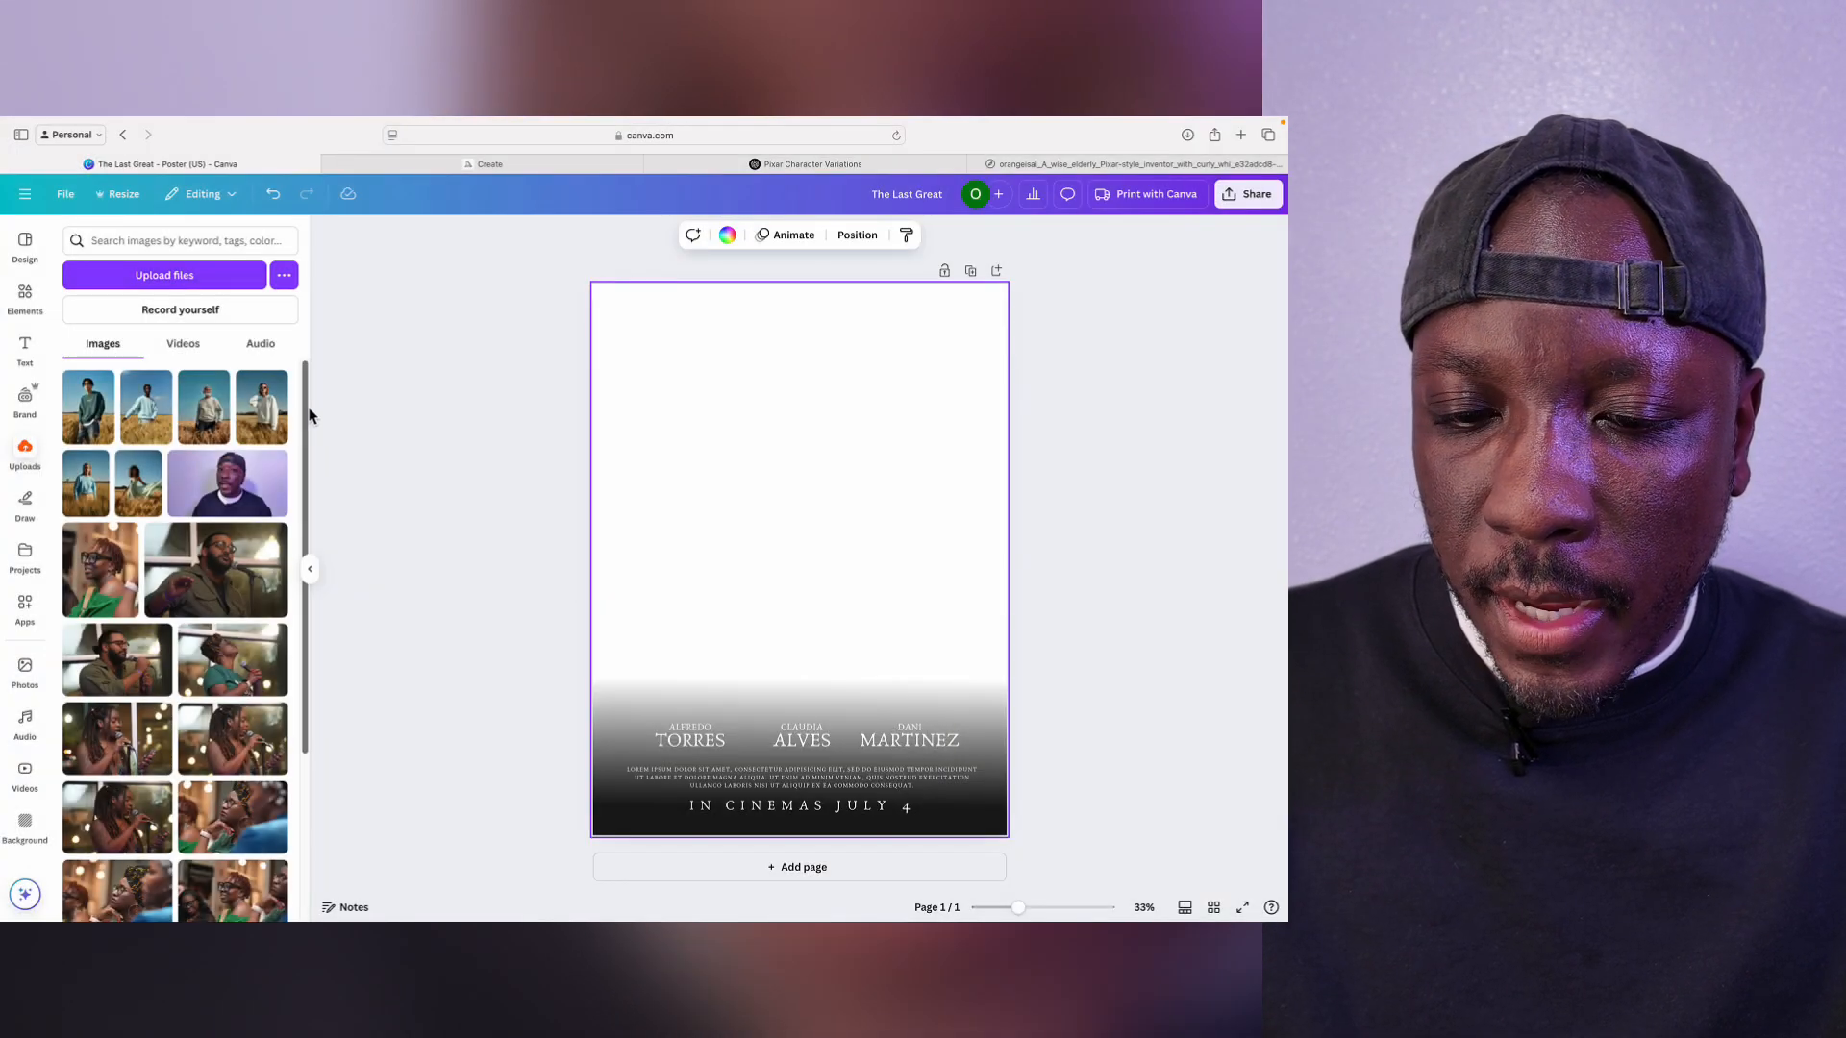
{"action": "left_click", "coordinate": [121, 428]}
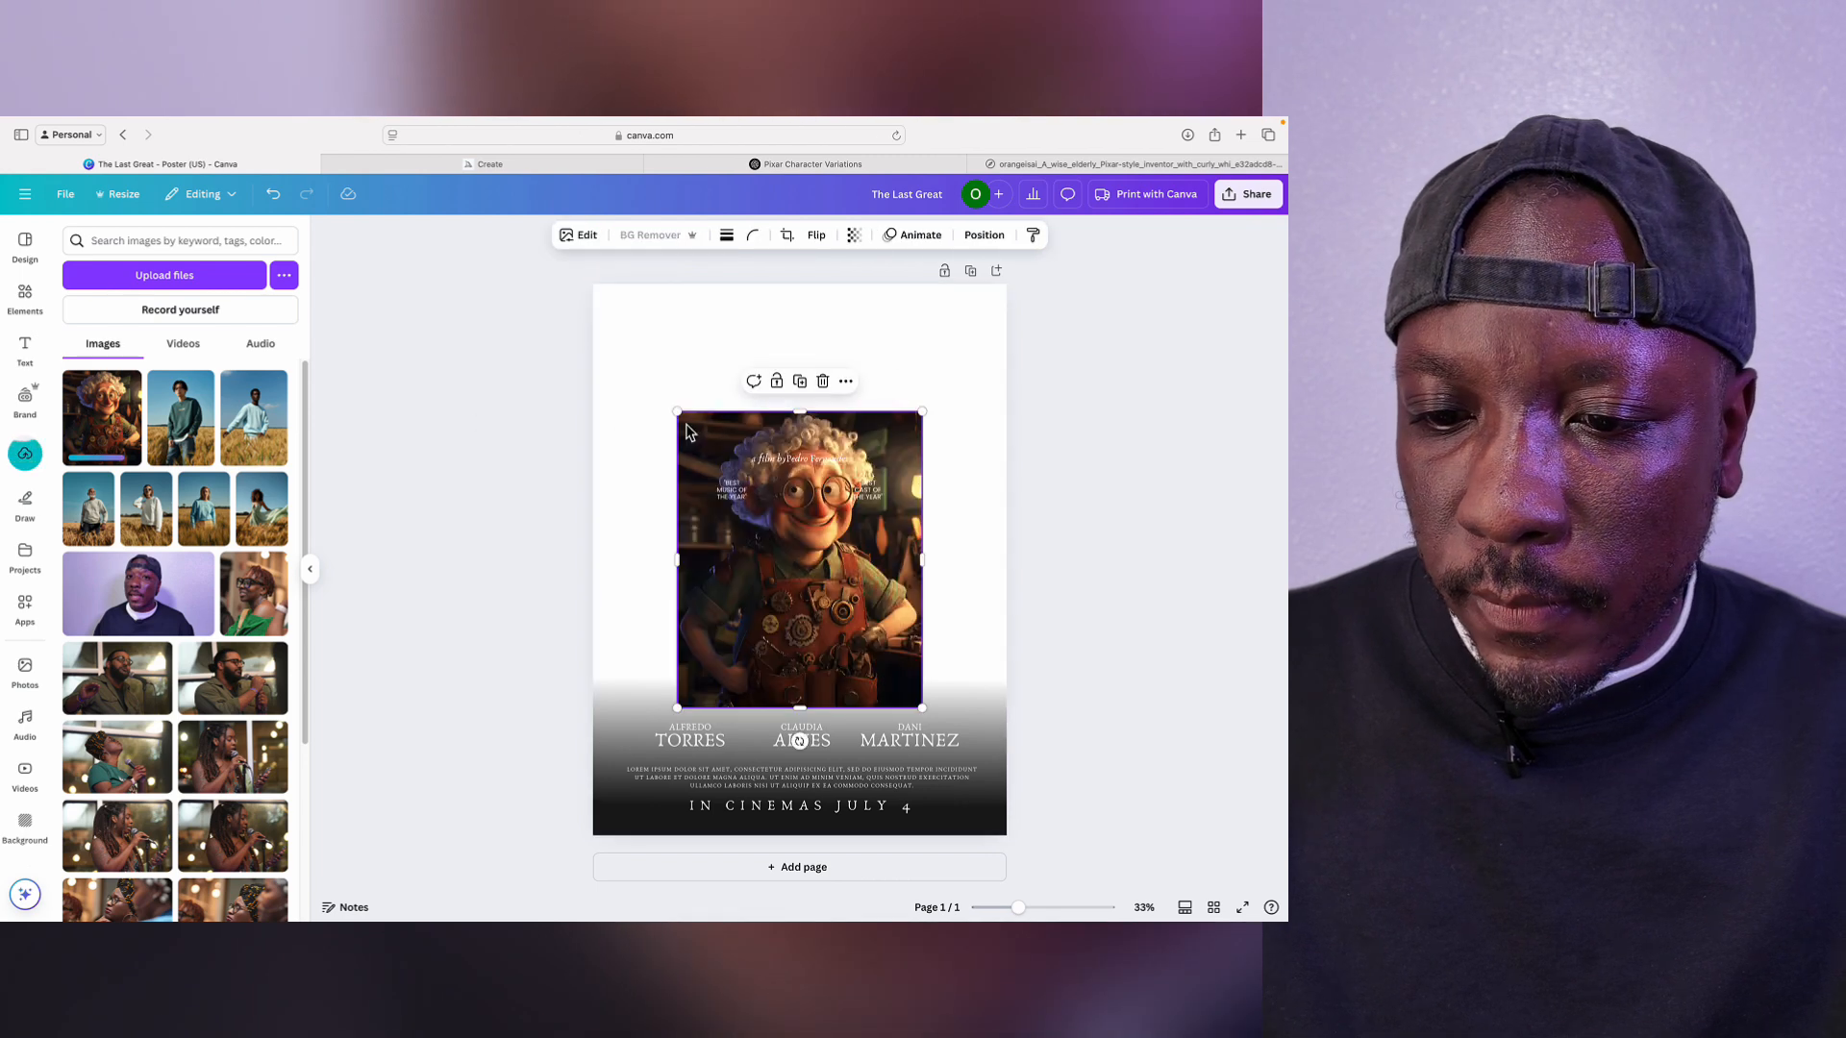
Step: Enlarge the inventor image from its opposite corners until it covers the whole poster page
{"action": "left_click_drag", "start_coordinate": [678, 411], "coordinate": [601, 264]}
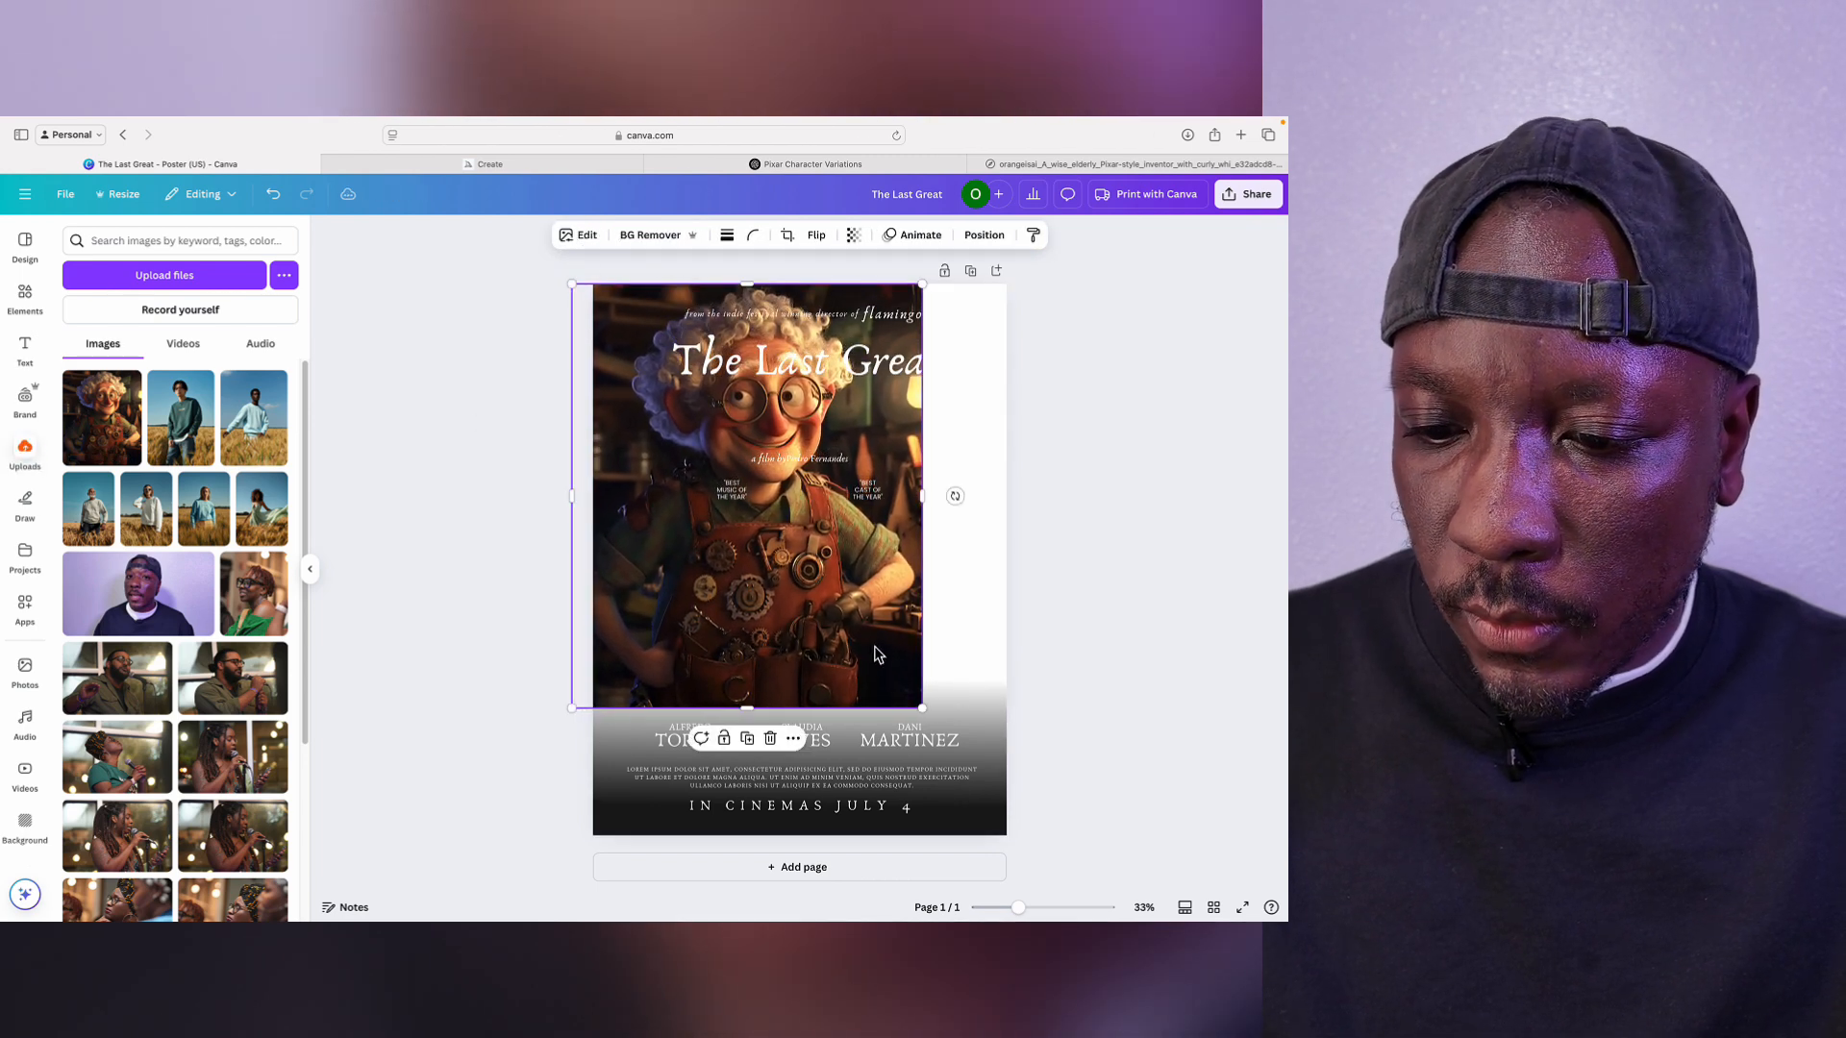
{"action": "left_click_drag", "start_coordinate": [924, 713], "coordinate": [1040, 833]}
{"action": "left_click", "coordinate": [1151, 639]}
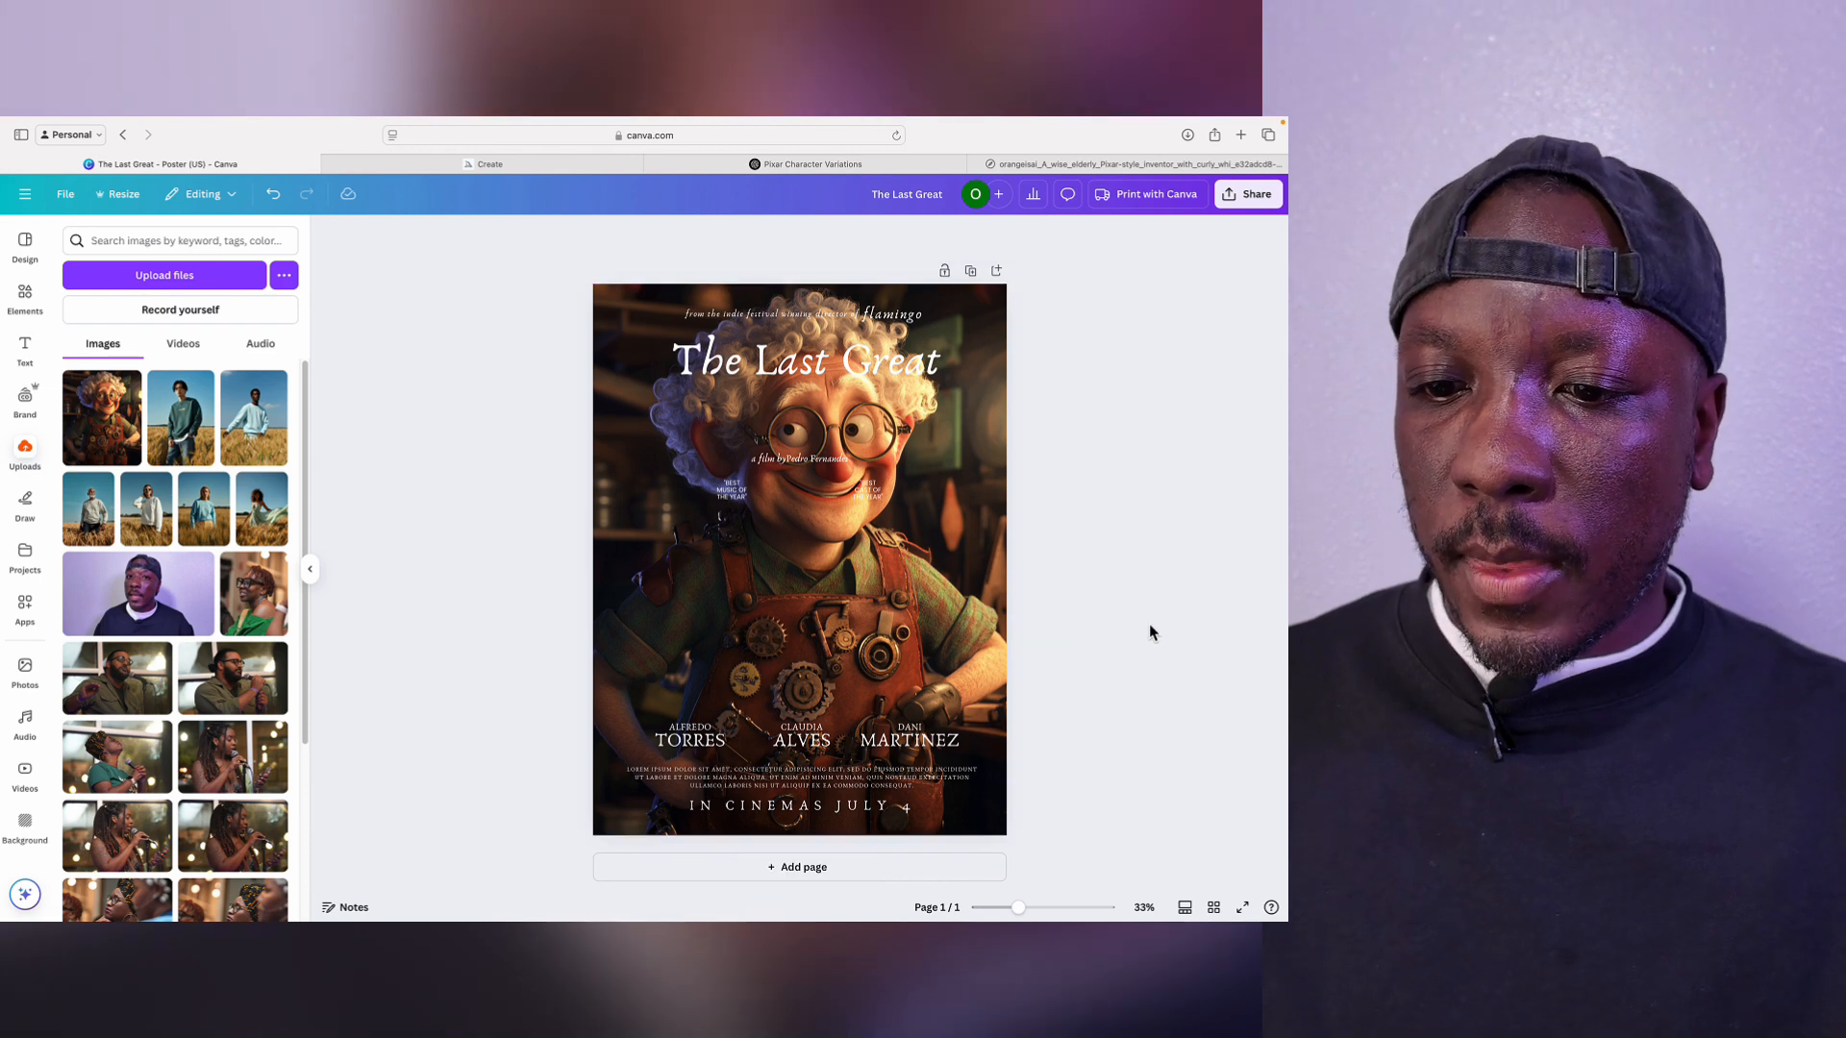
Step: Move the "a film by" credit and the "The Last Great" title down from the inventor's face onto his apron
{"action": "left_click_drag", "start_coordinate": [829, 461], "coordinate": [832, 678]}
{"action": "left_click_drag", "start_coordinate": [822, 370], "coordinate": [819, 624]}
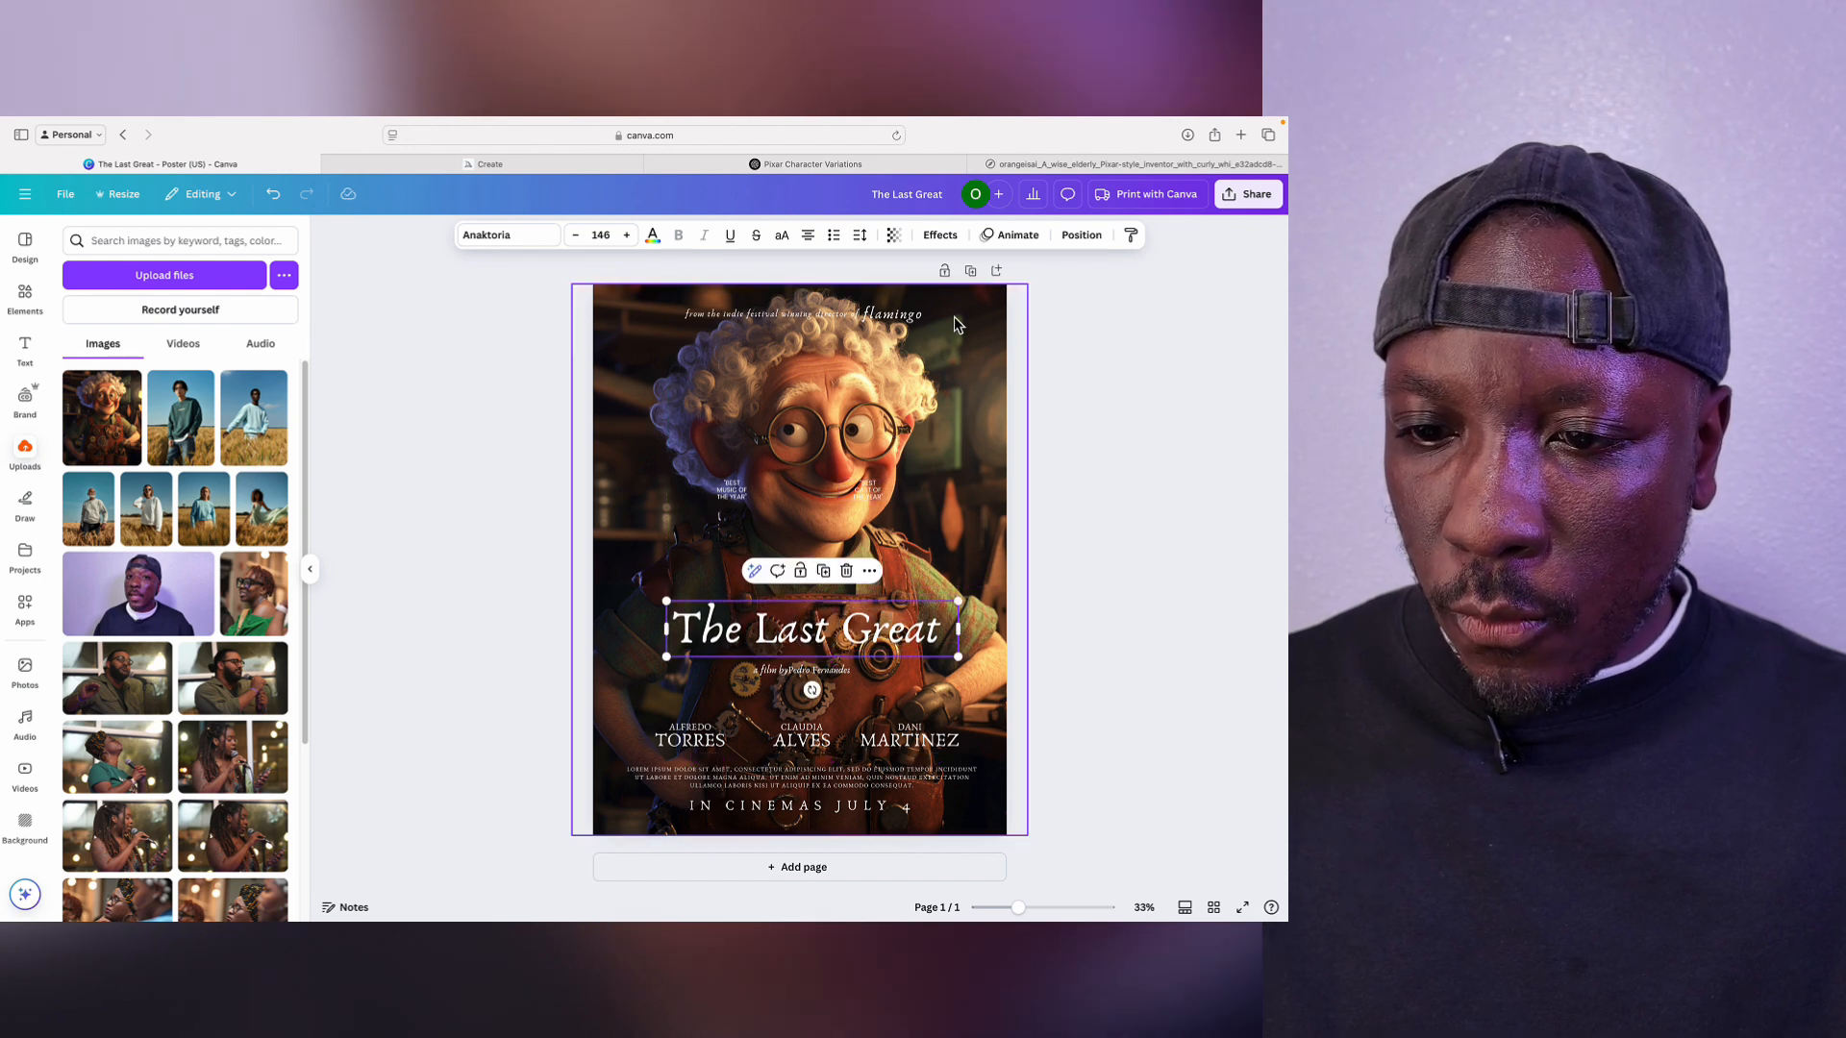
{"action": "left_click", "coordinate": [1139, 416]}
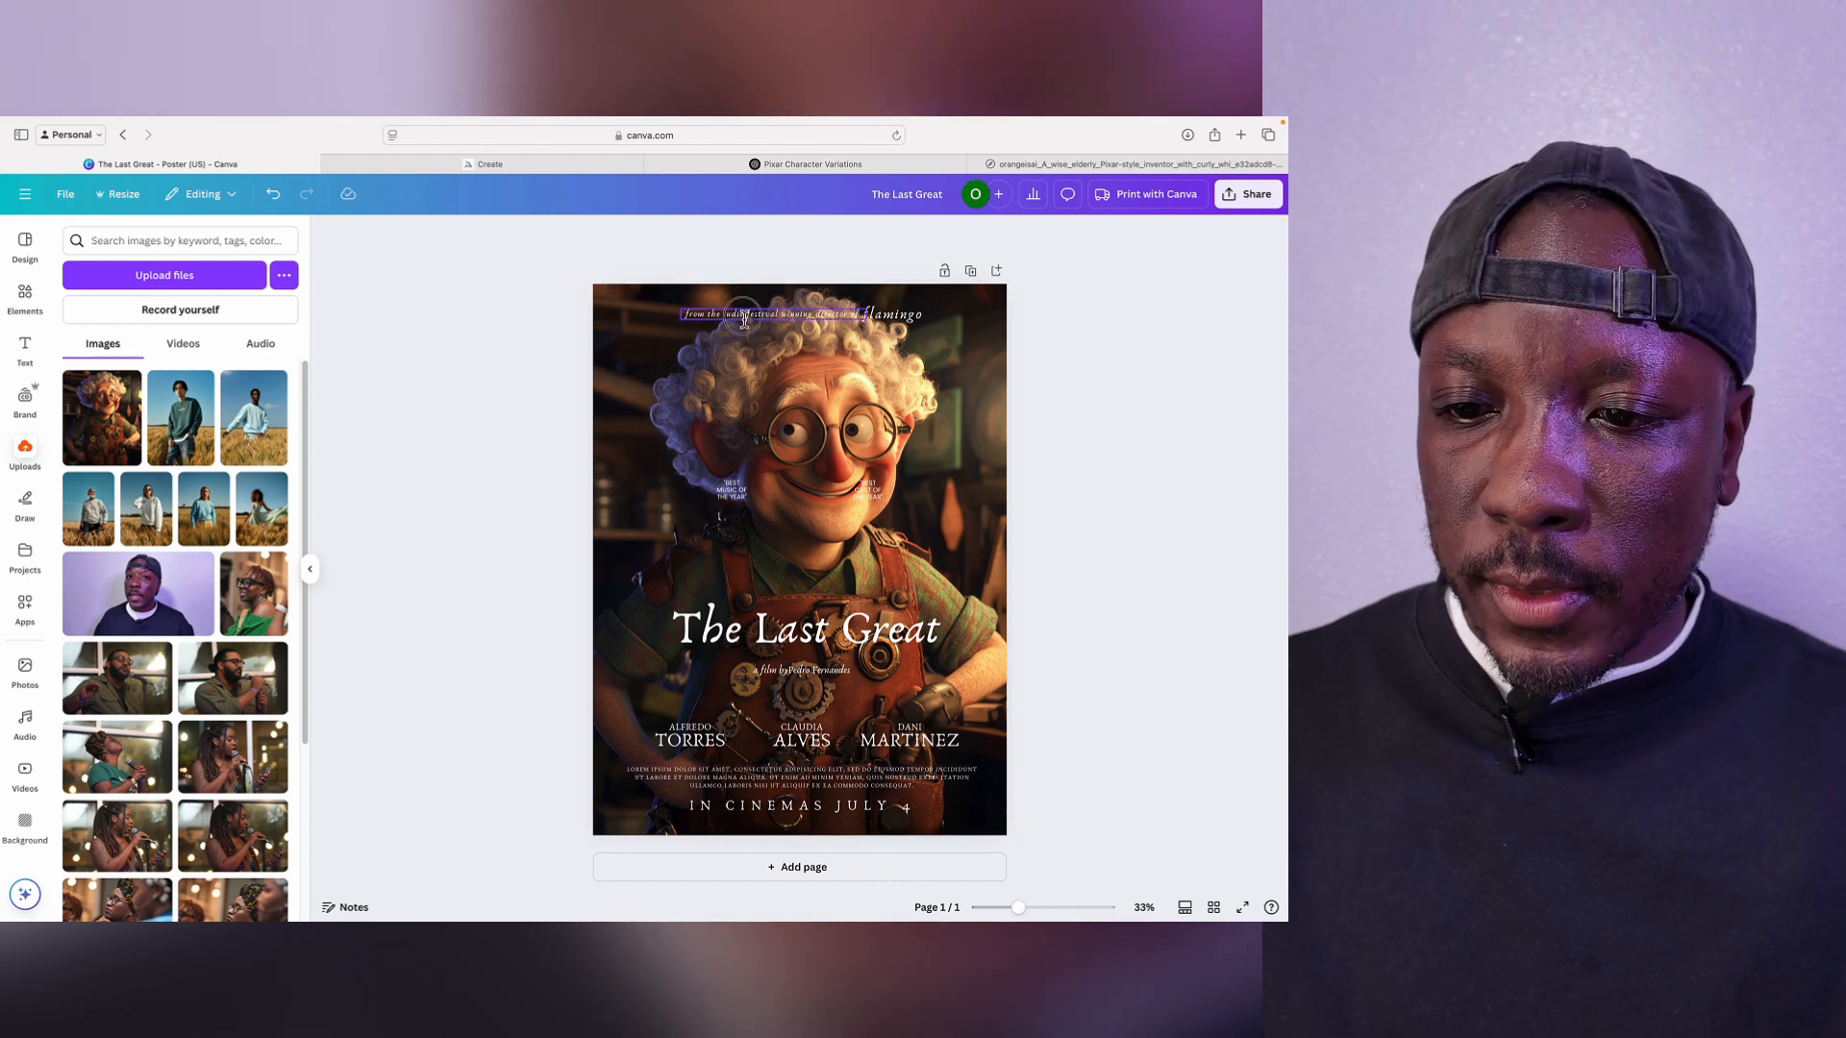
{"action": "left_click", "coordinate": [744, 318]}
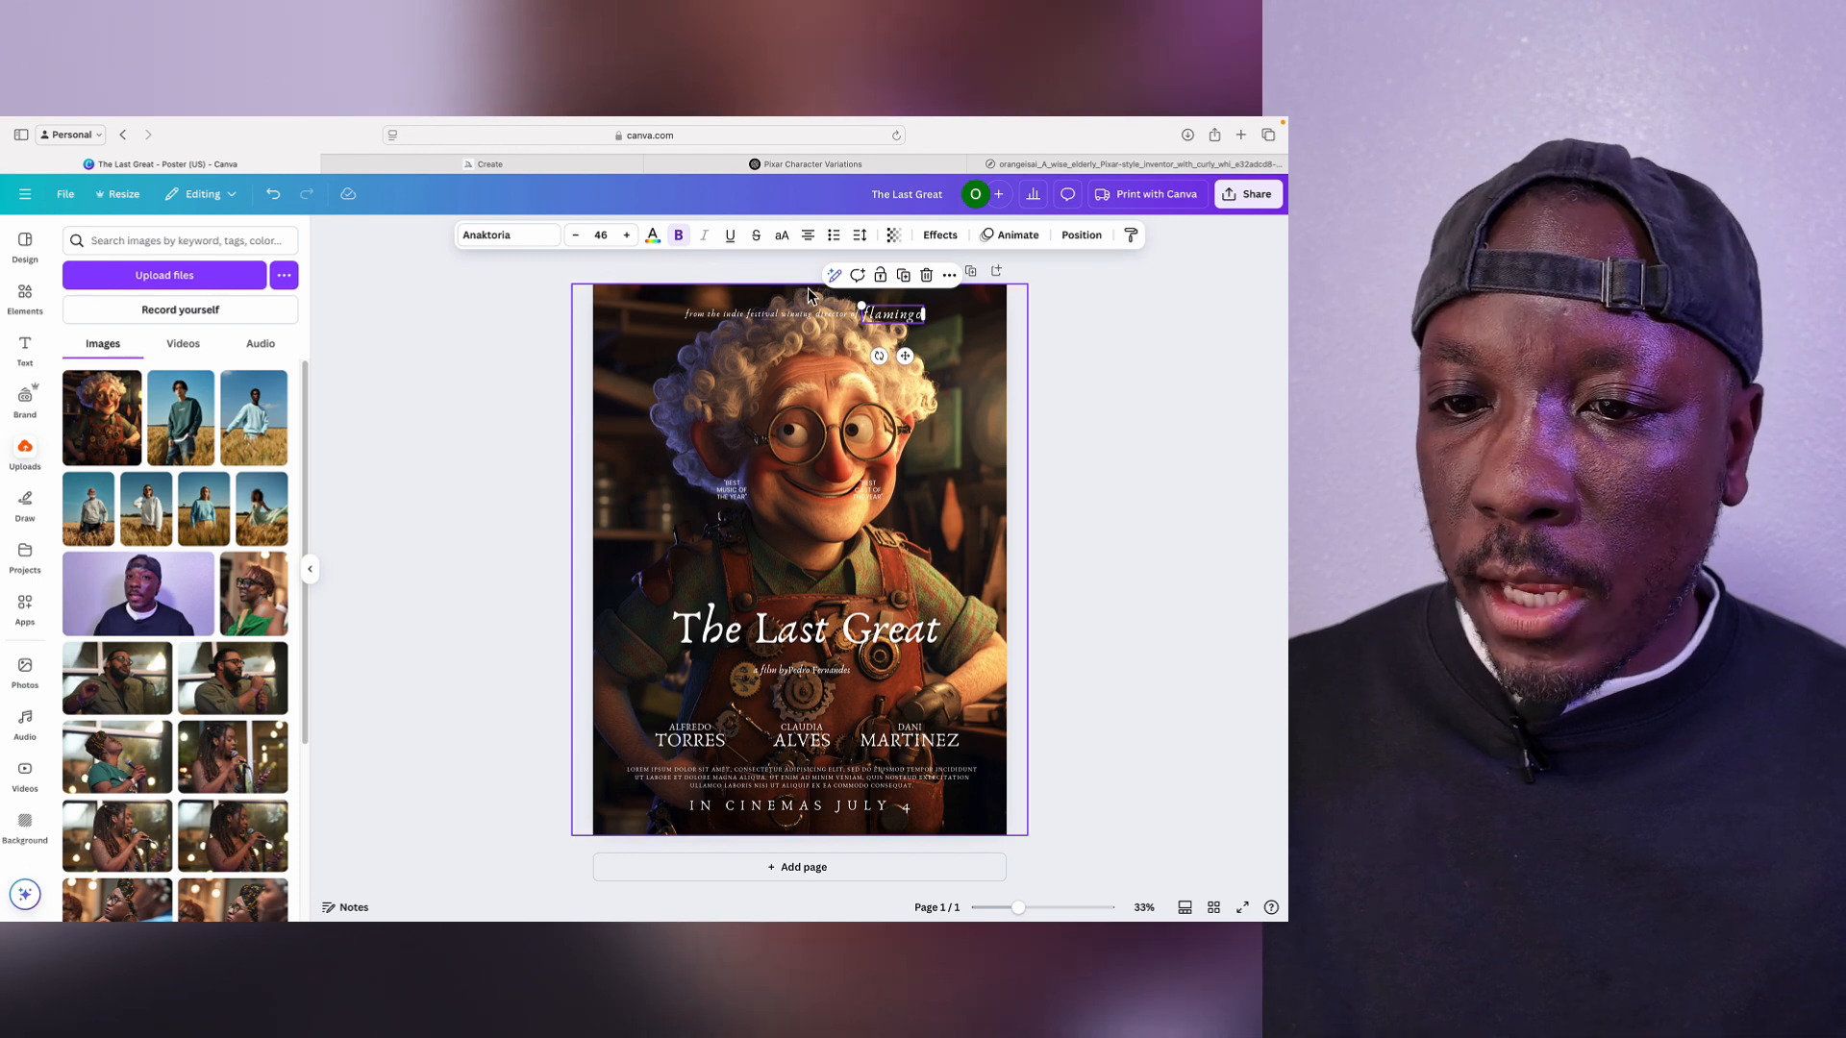
Step: Switch to Midjourney and generate 1.5x zoomed-out versions of the elderly inventor image
{"action": "left_click", "coordinate": [534, 163]}
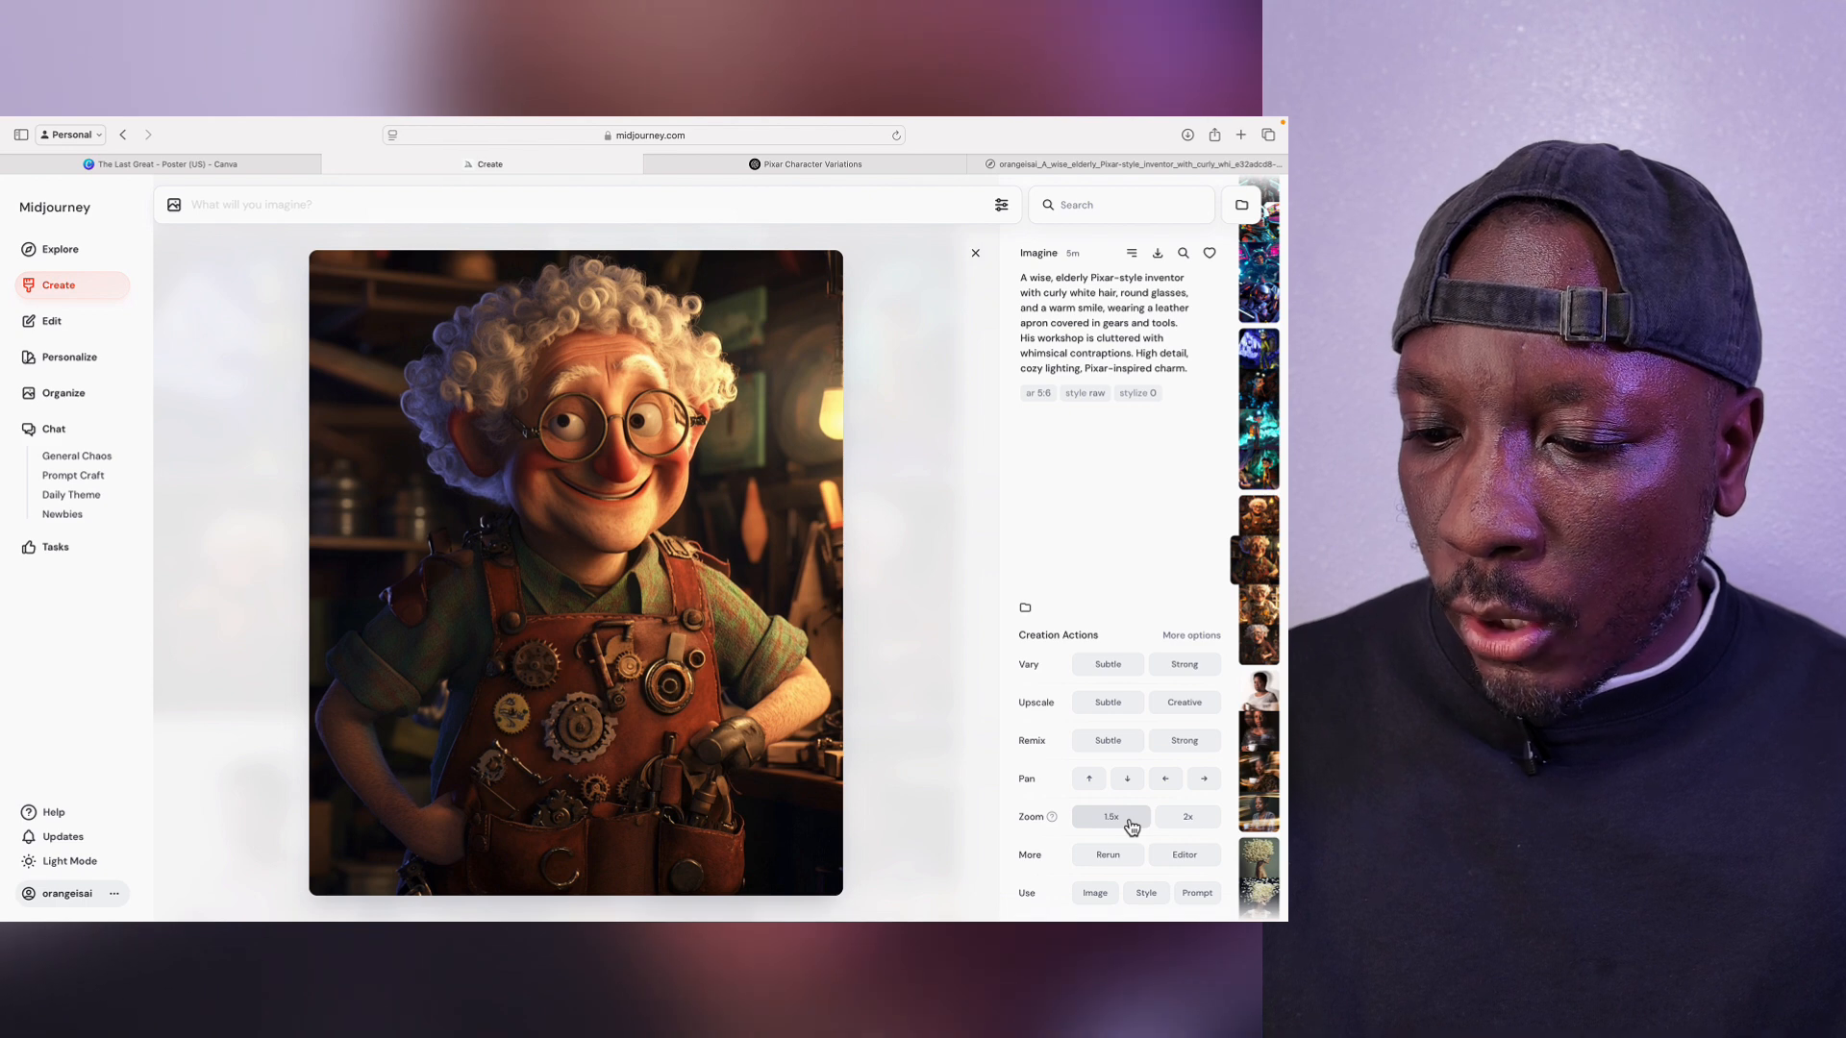
{"action": "mouse_move", "coordinate": [1051, 816]}
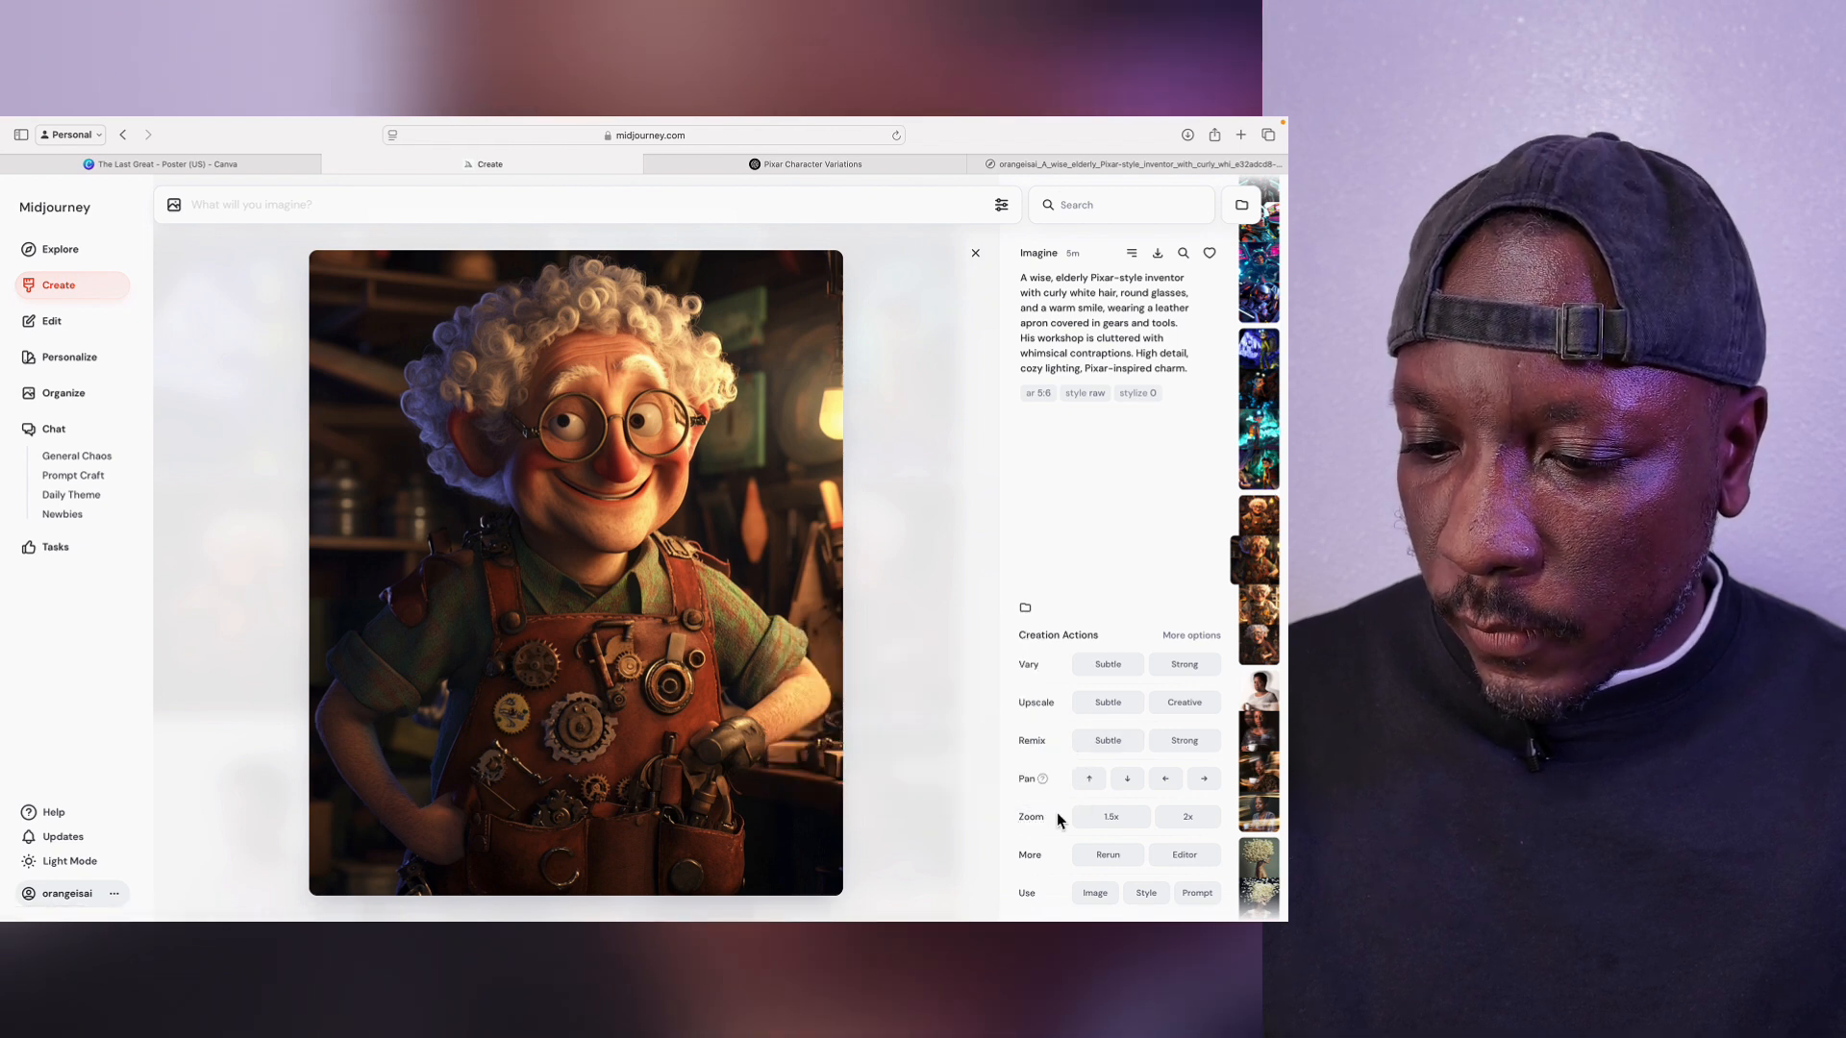
{"action": "left_click", "coordinate": [1191, 637]}
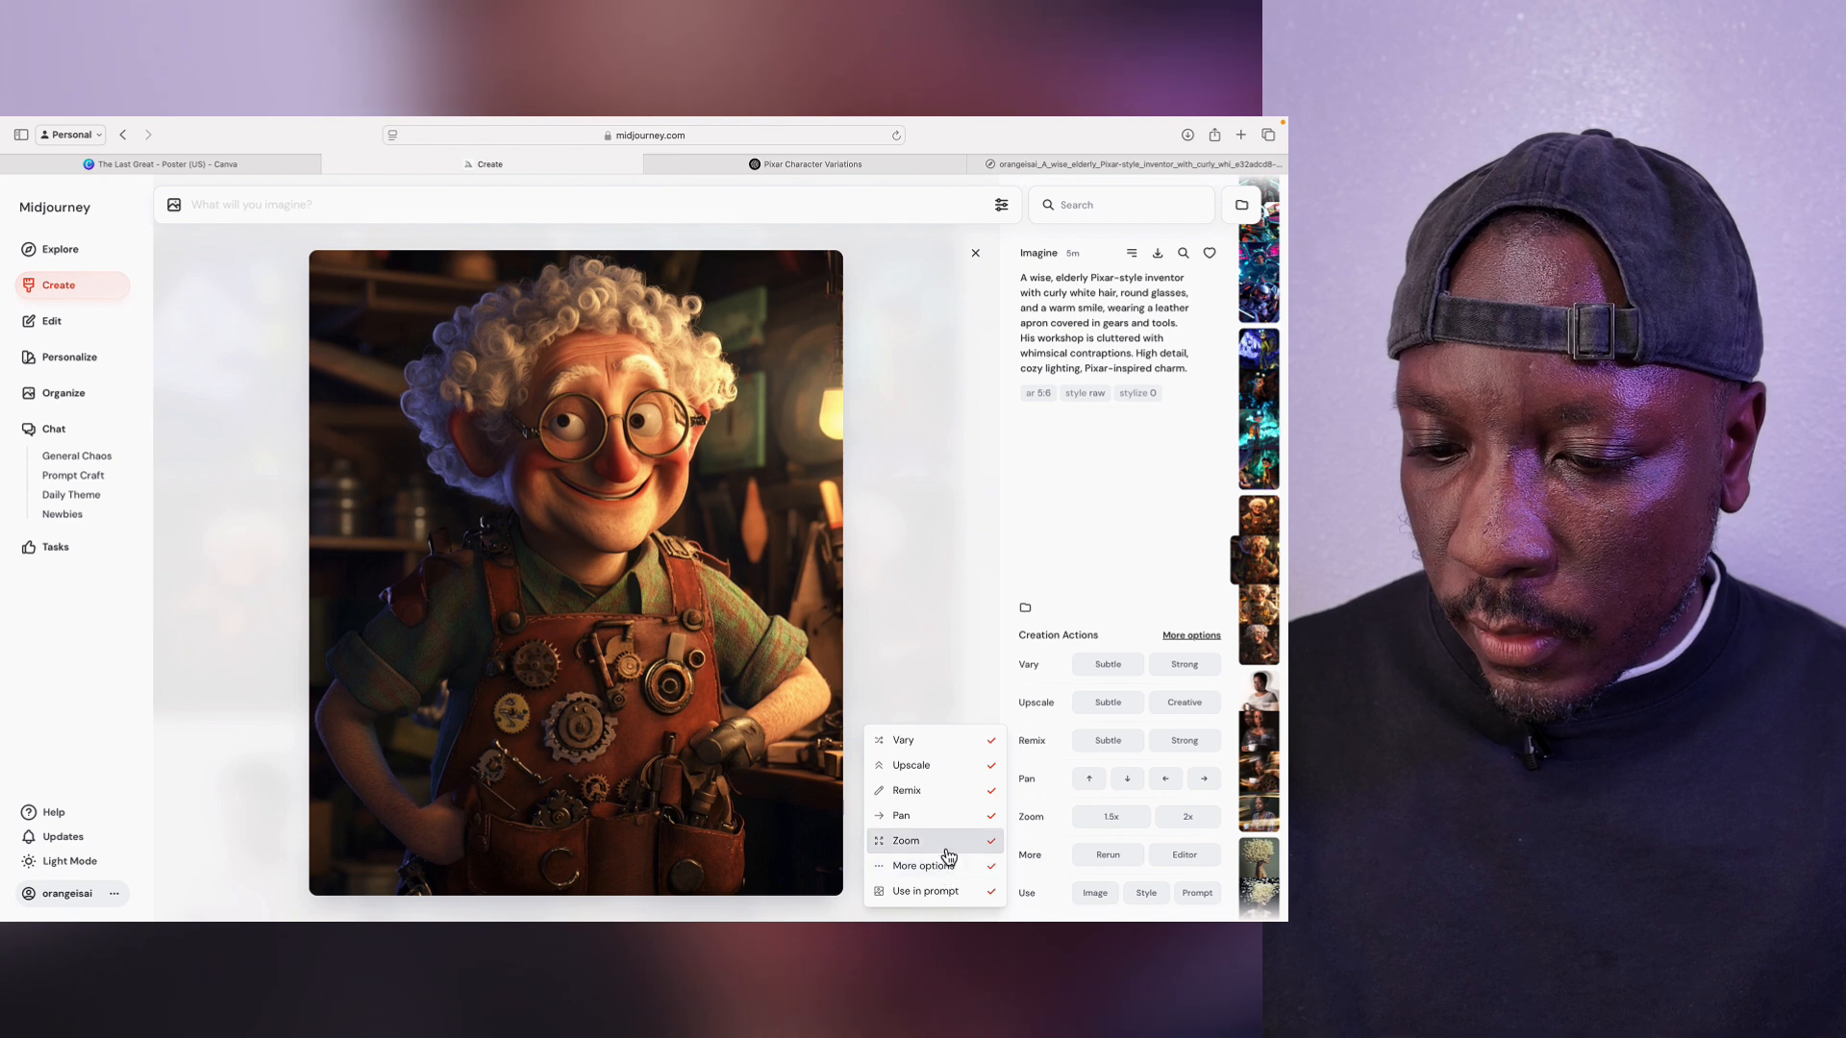
{"action": "left_click", "coordinate": [1072, 816]}
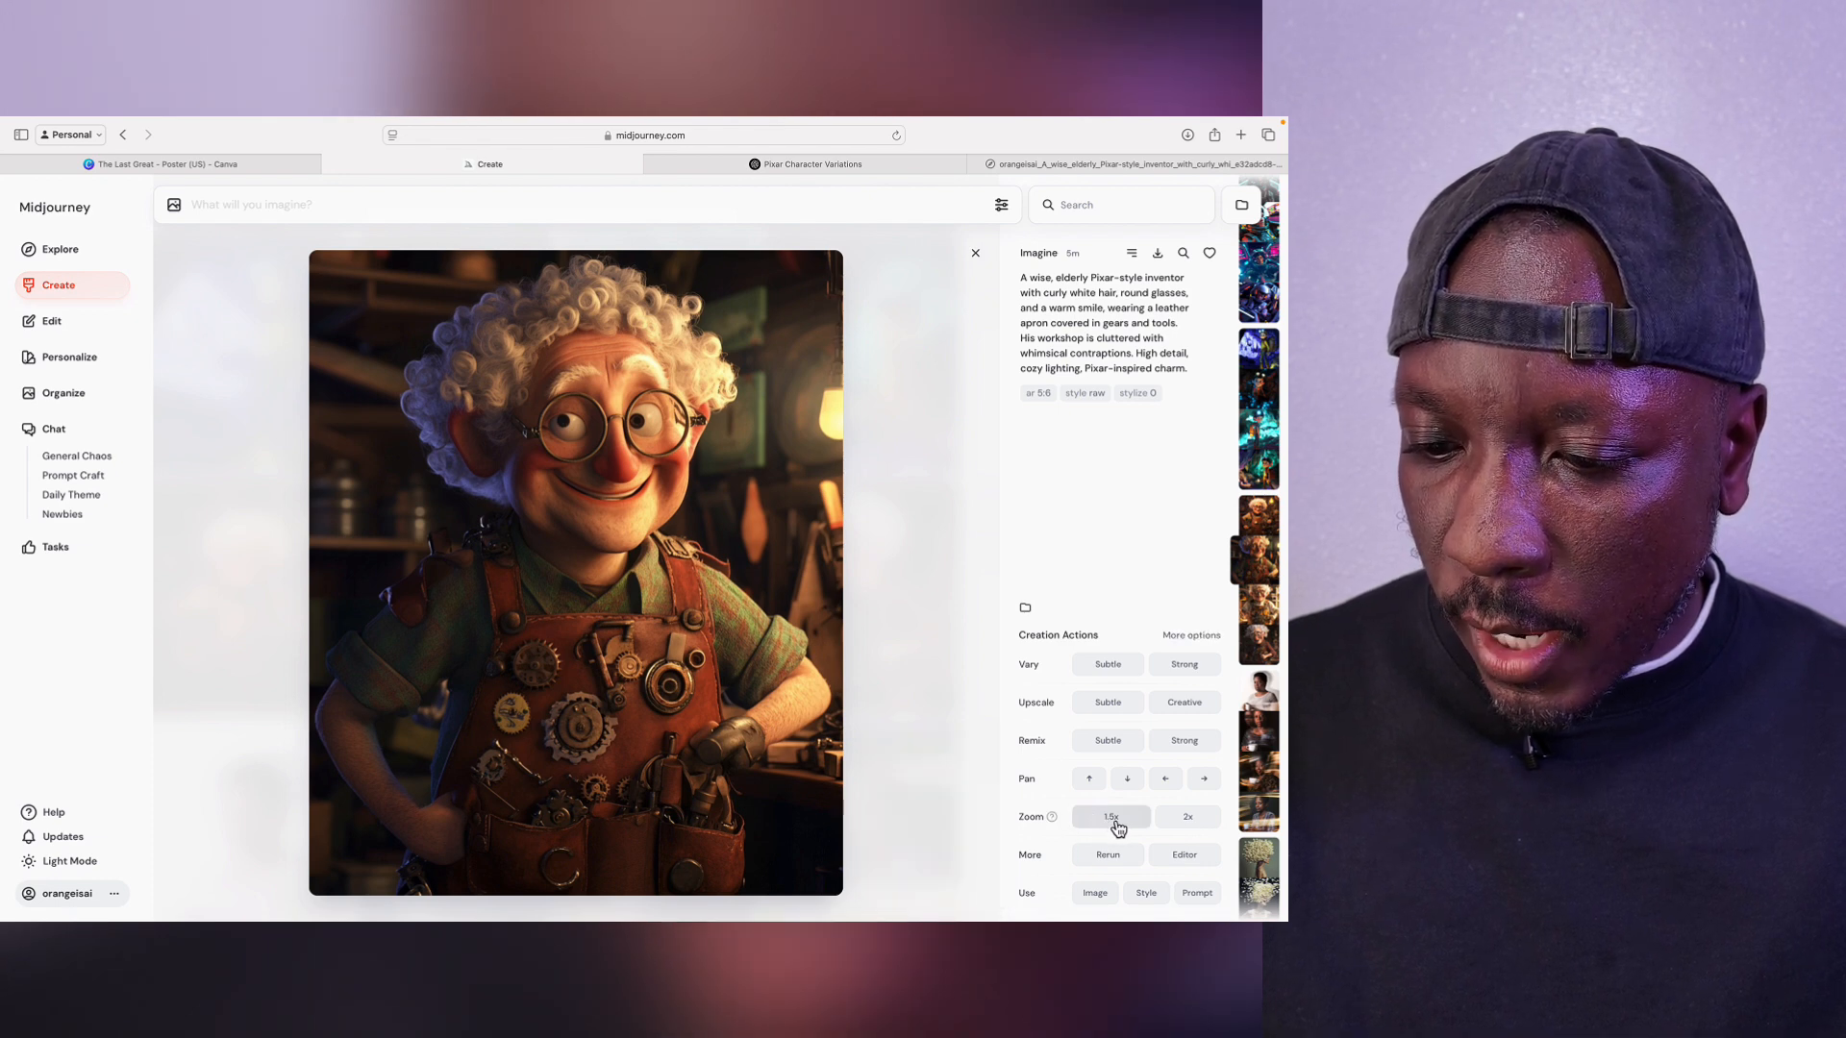
{"action": "left_click", "coordinate": [1113, 818]}
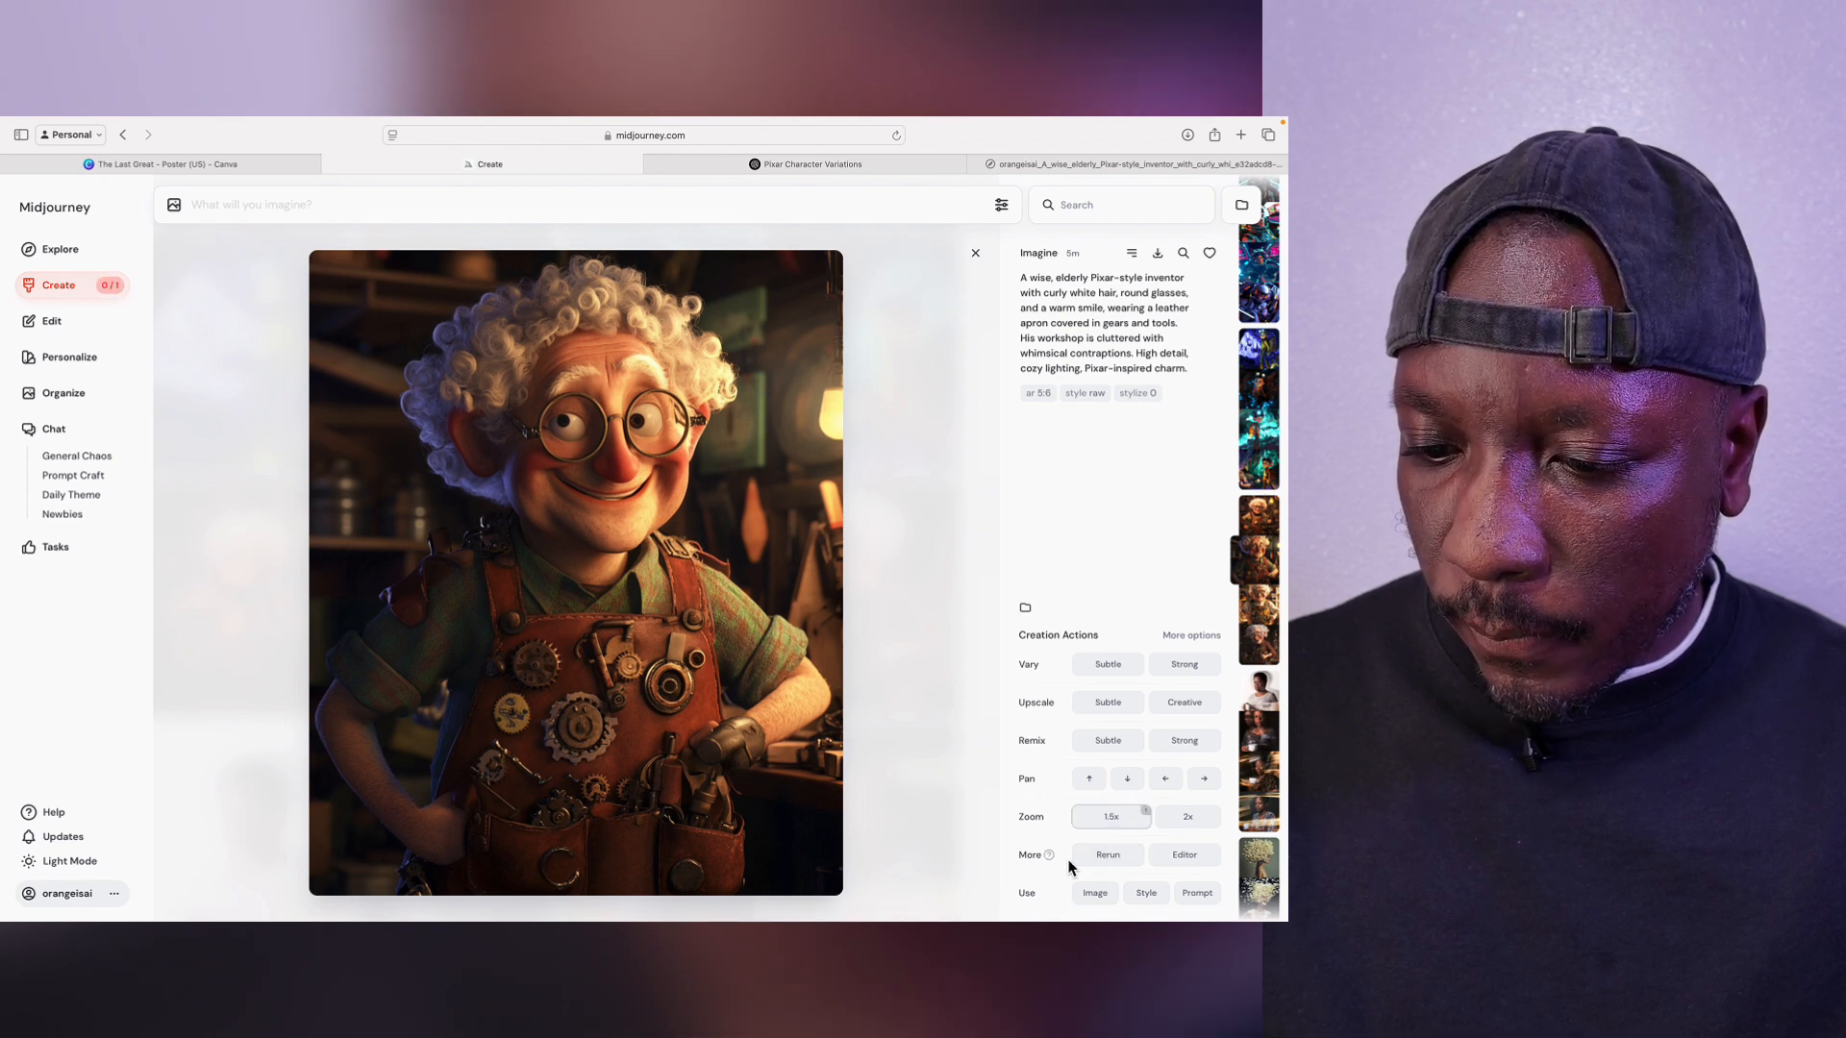
{"action": "mouse_move", "coordinate": [1053, 855]}
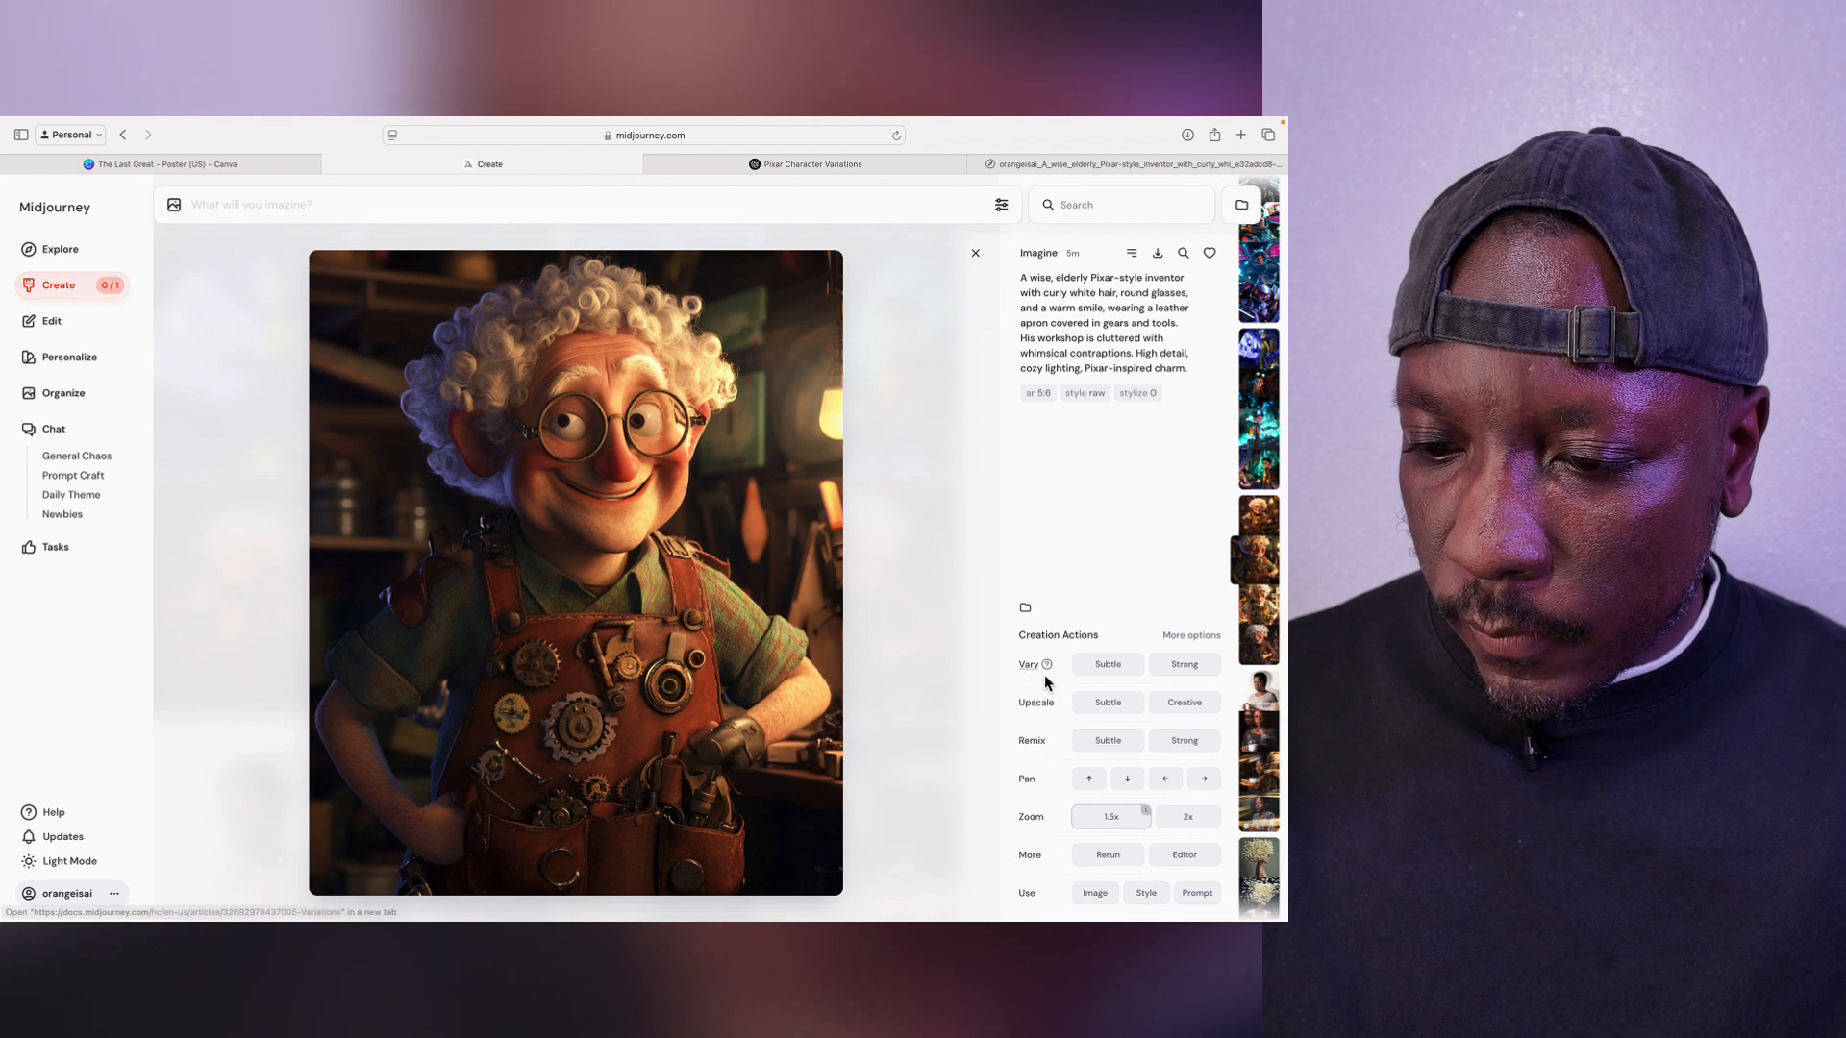
Step: Compare the zoomed-out inventor variations on the Create page and download the fourth one
{"action": "left_click", "coordinate": [101, 288]}
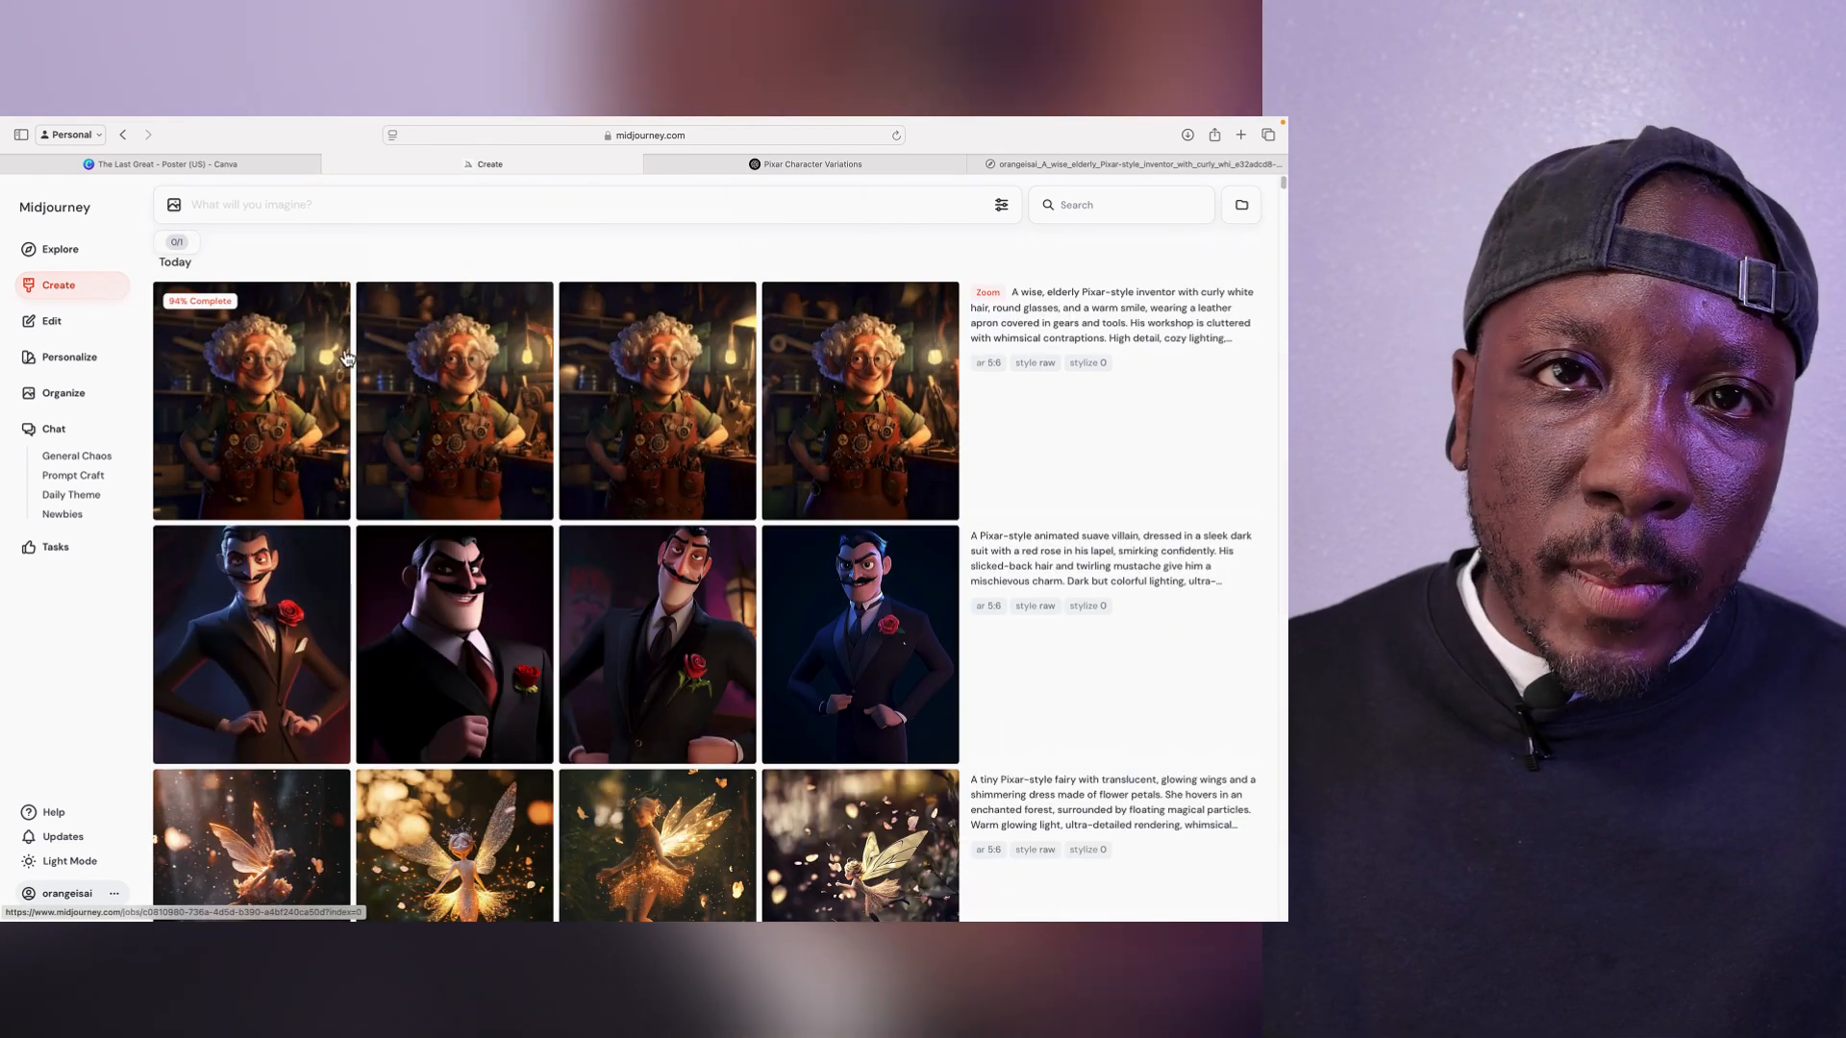
{"action": "left_click", "coordinate": [312, 415]}
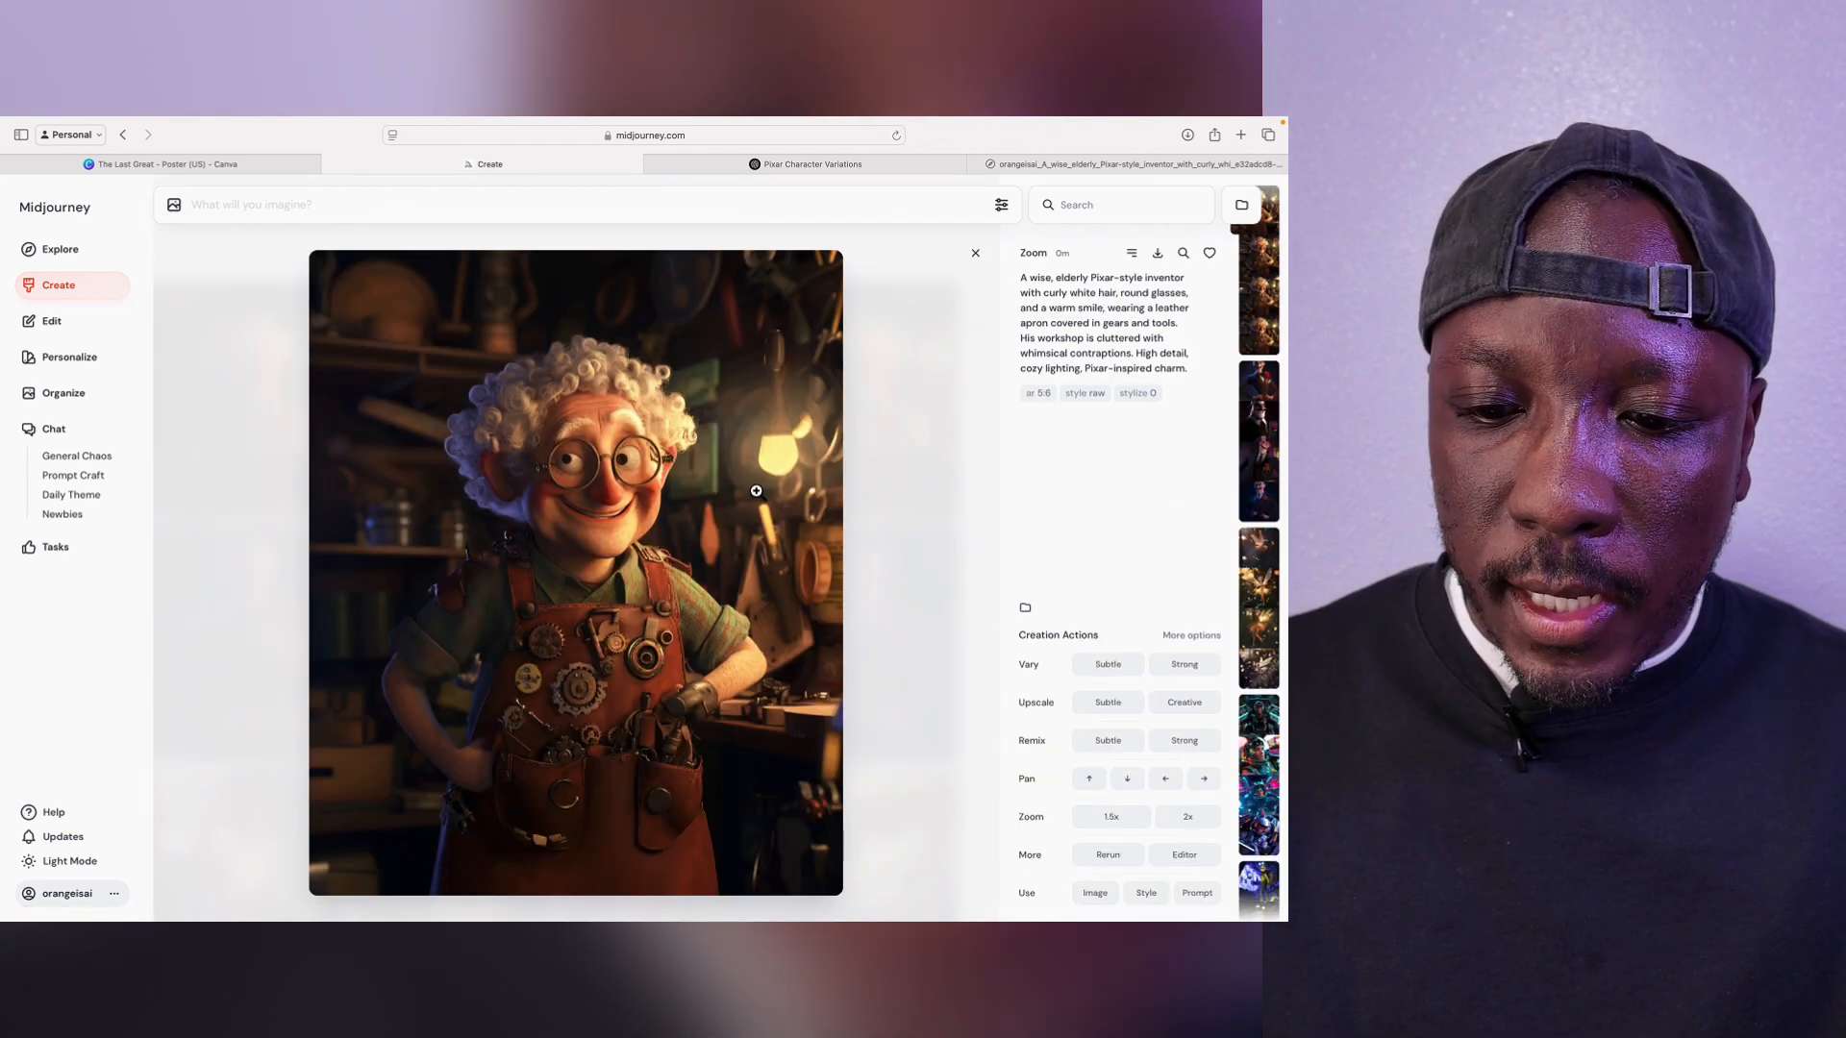
{"action": "left_click", "coordinate": [975, 252]}
{"action": "left_click", "coordinate": [493, 441]}
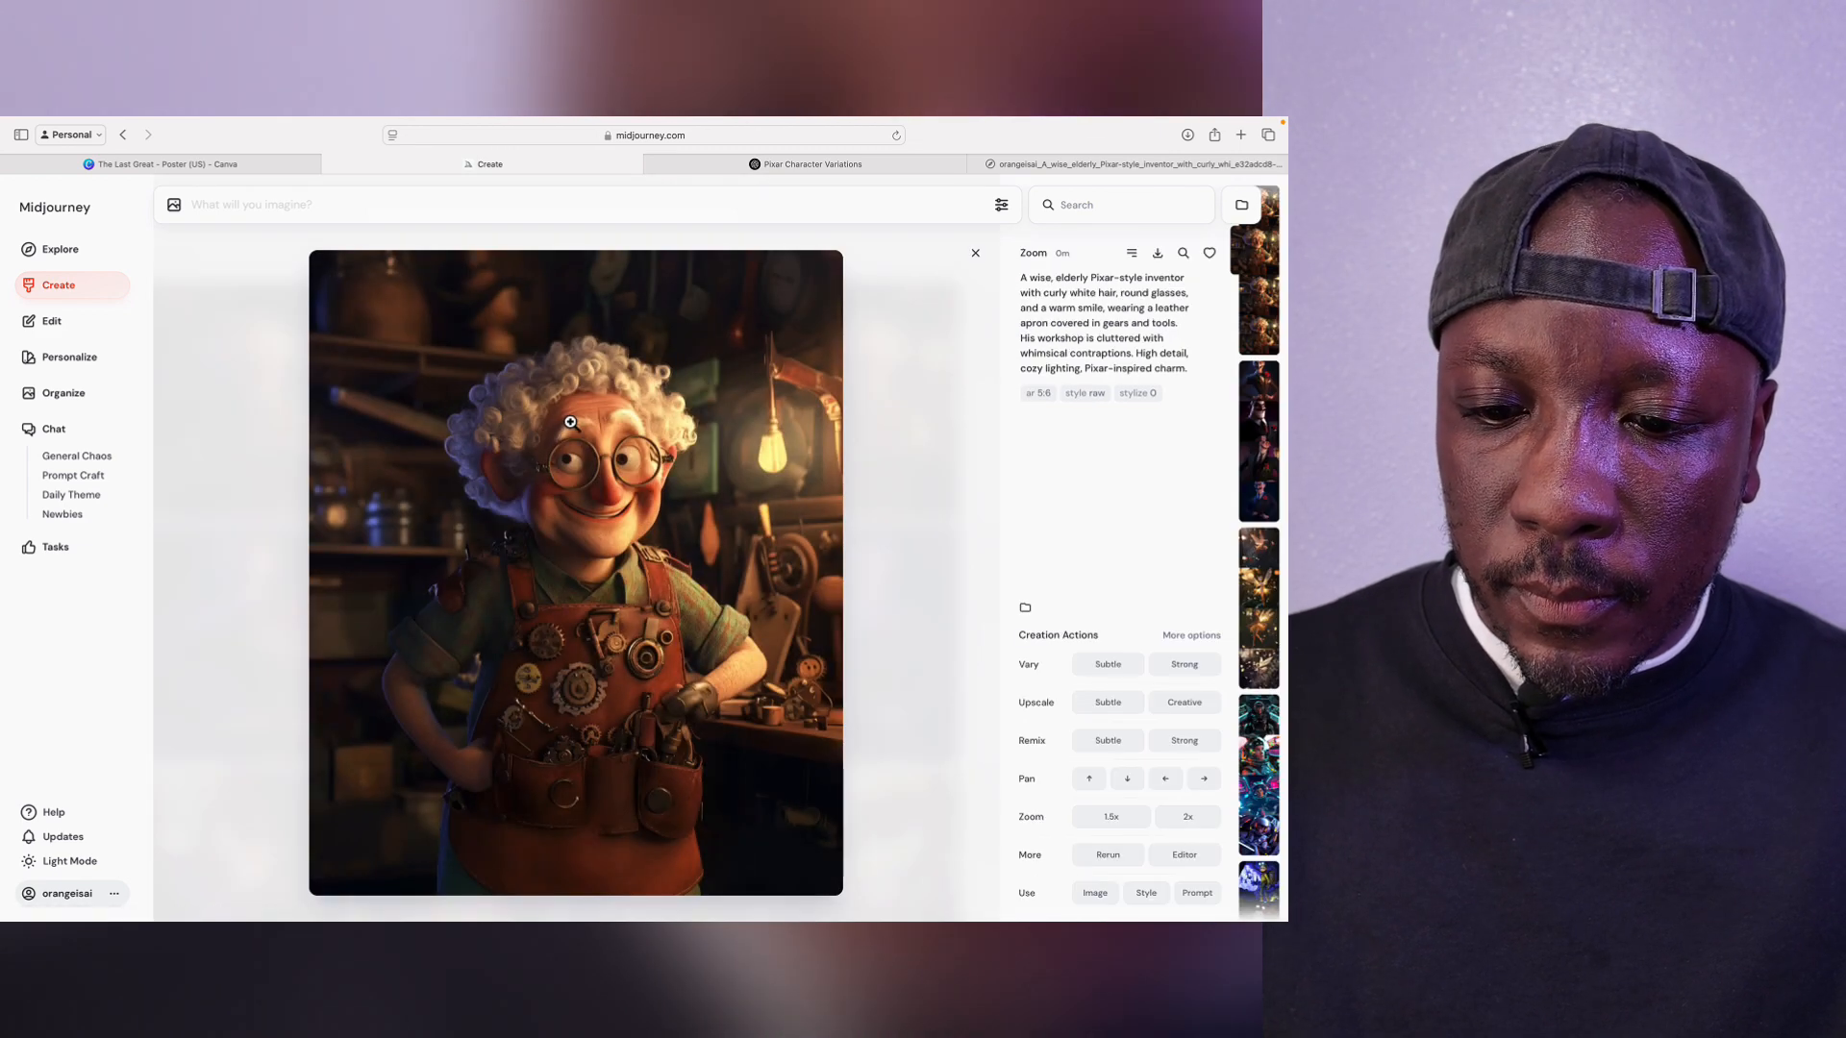
{"action": "left_click", "coordinate": [976, 256]}
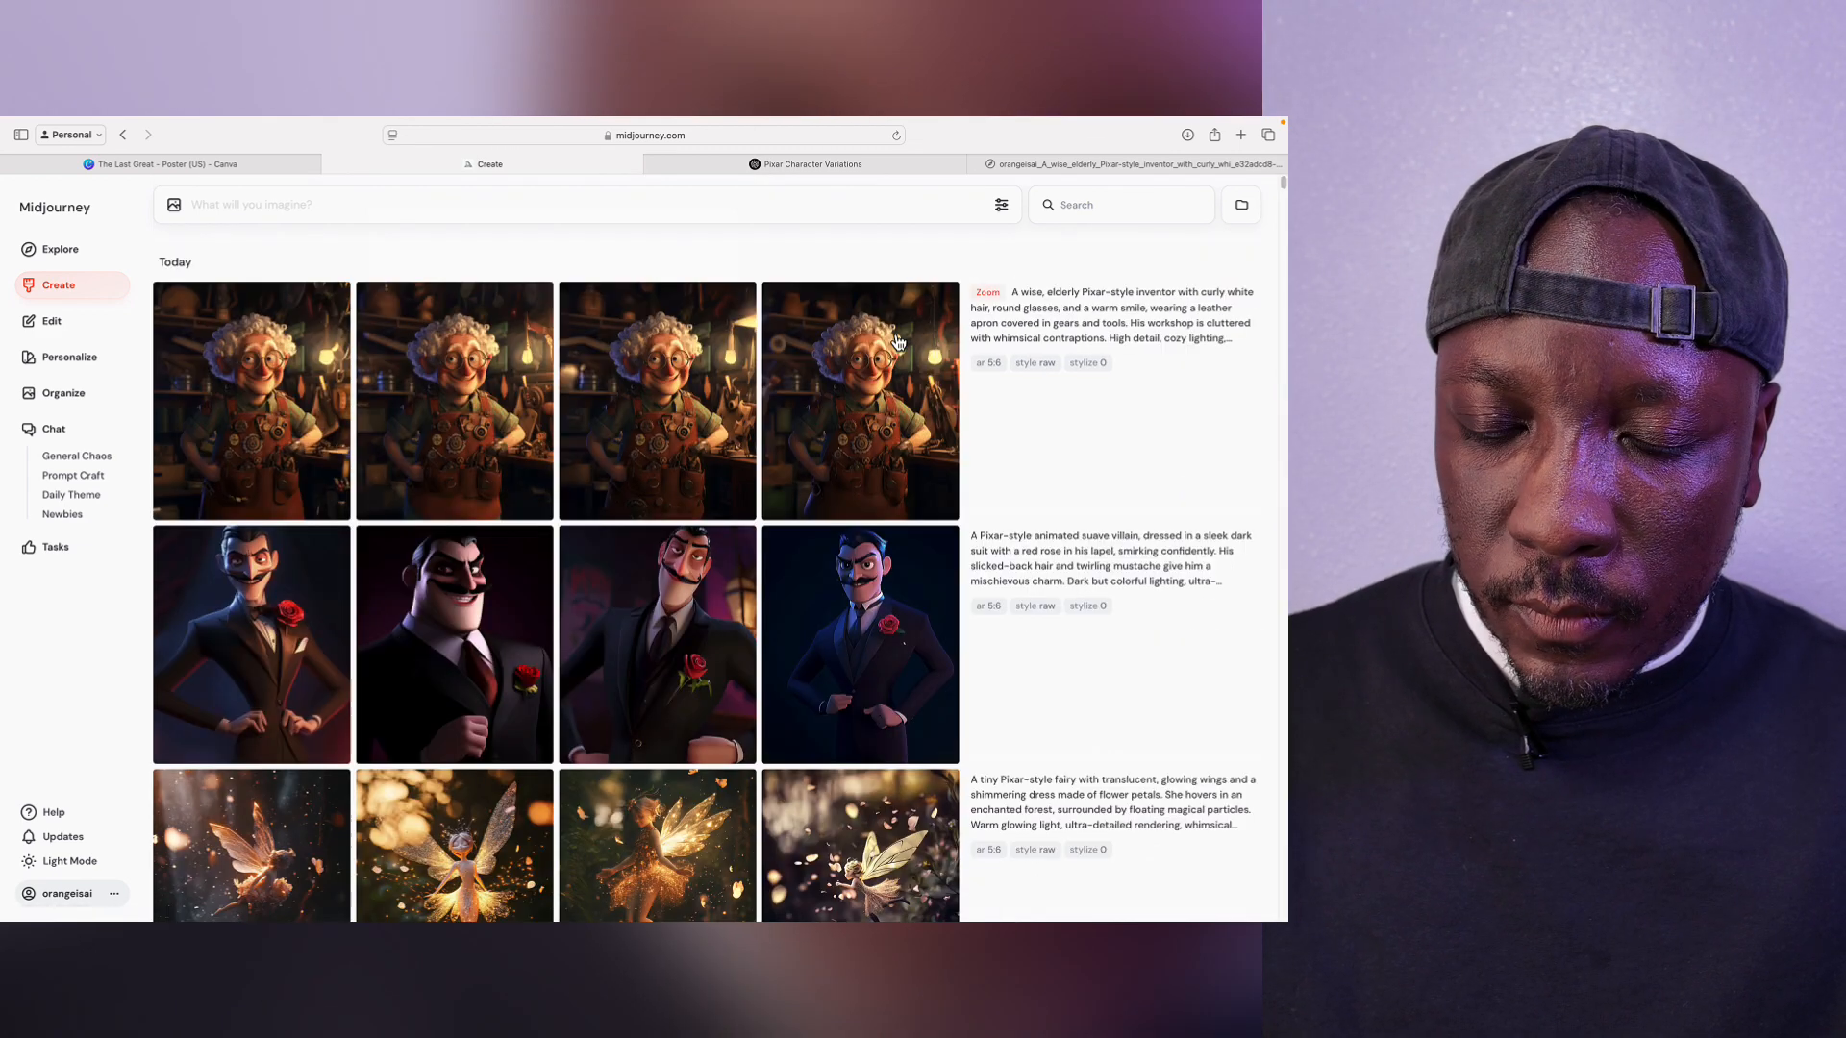
{"action": "left_click", "coordinate": [850, 420]}
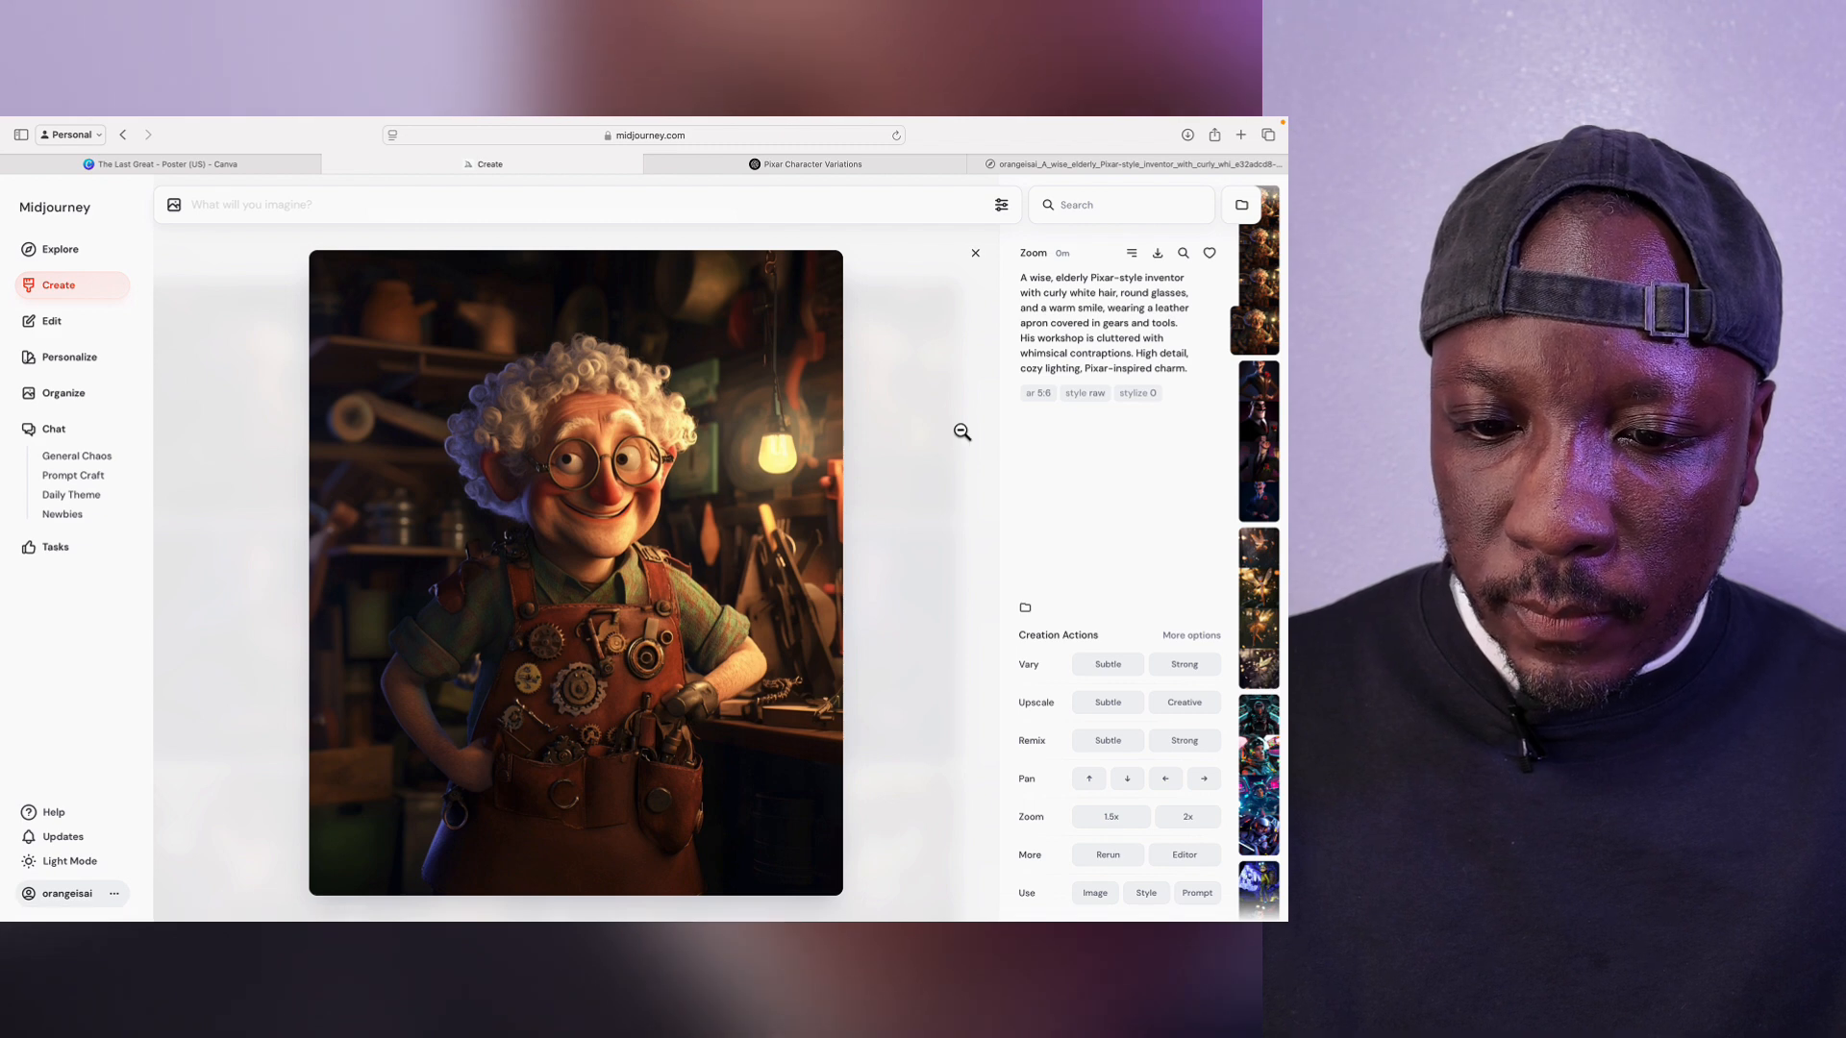
{"action": "left_click", "coordinate": [1159, 254]}
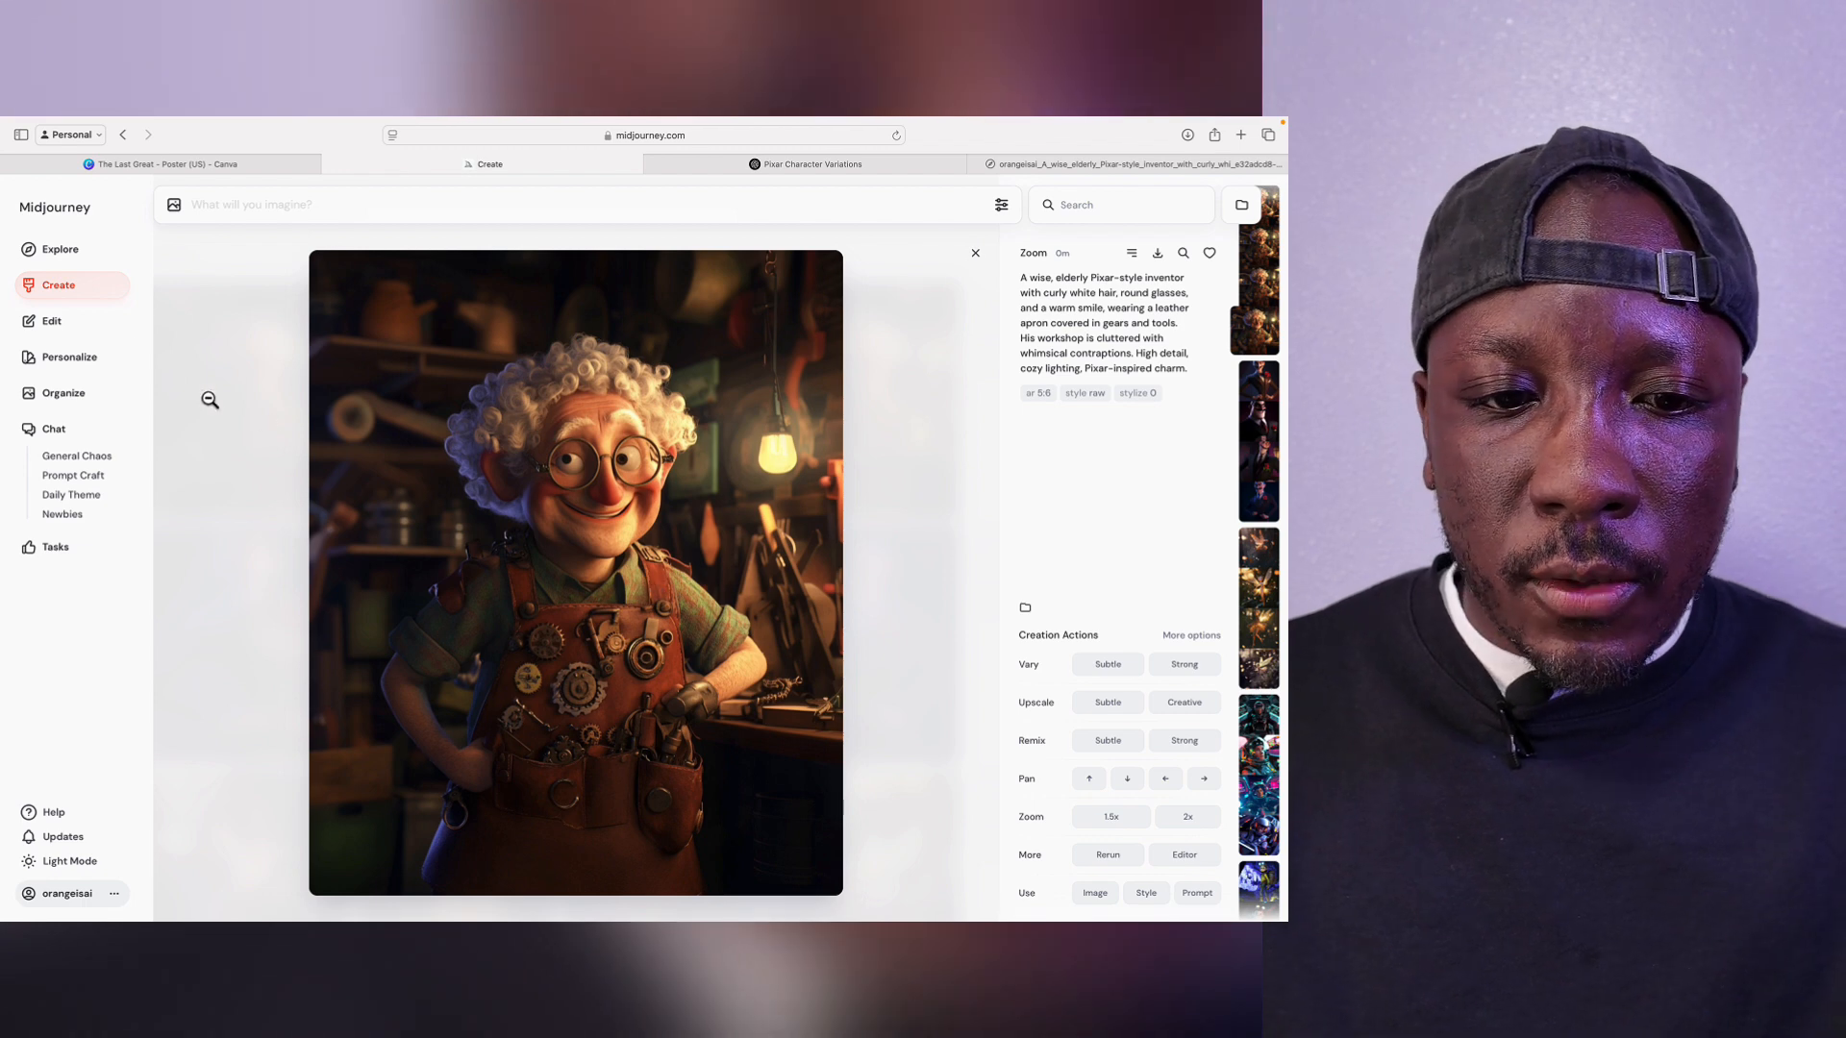
Step: Return to the Canva poster, upload the newly downloaded zoomed-out inventor PNG and replace the poster's background image with it
{"action": "left_click", "coordinate": [236, 165]}
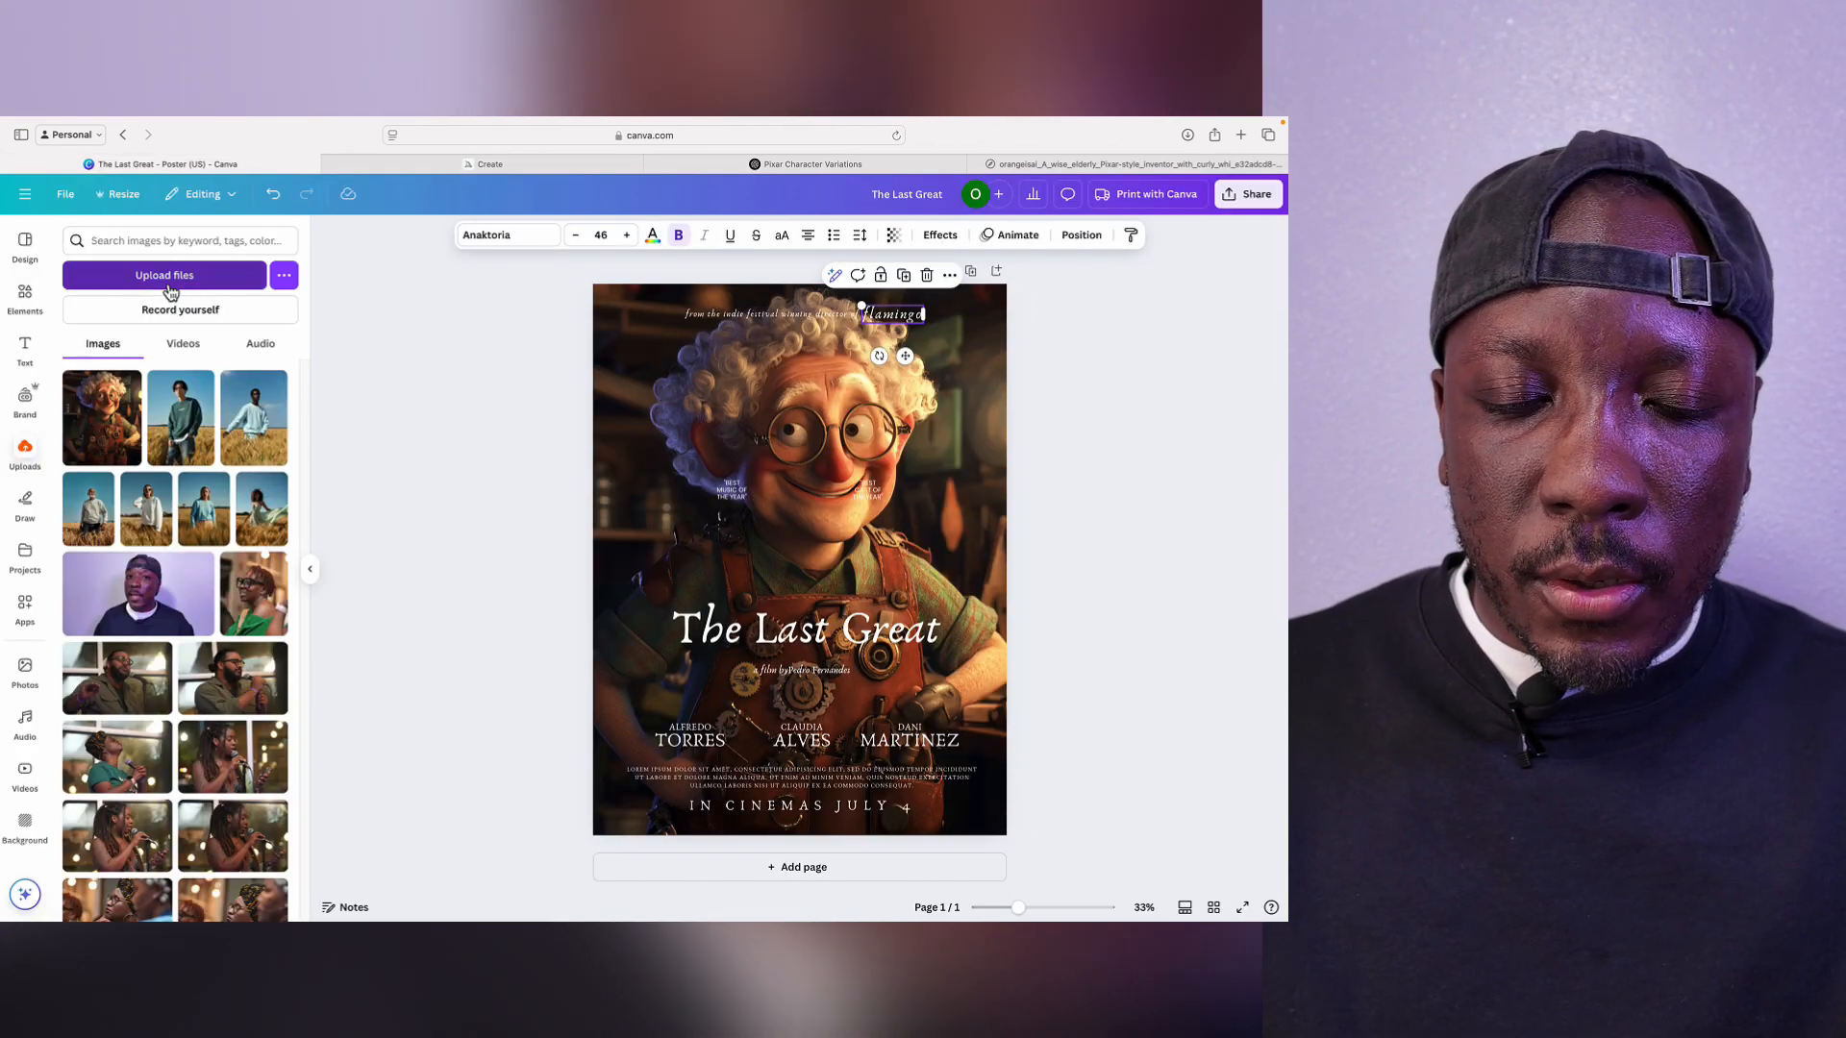
{"action": "left_click", "coordinate": [221, 278]}
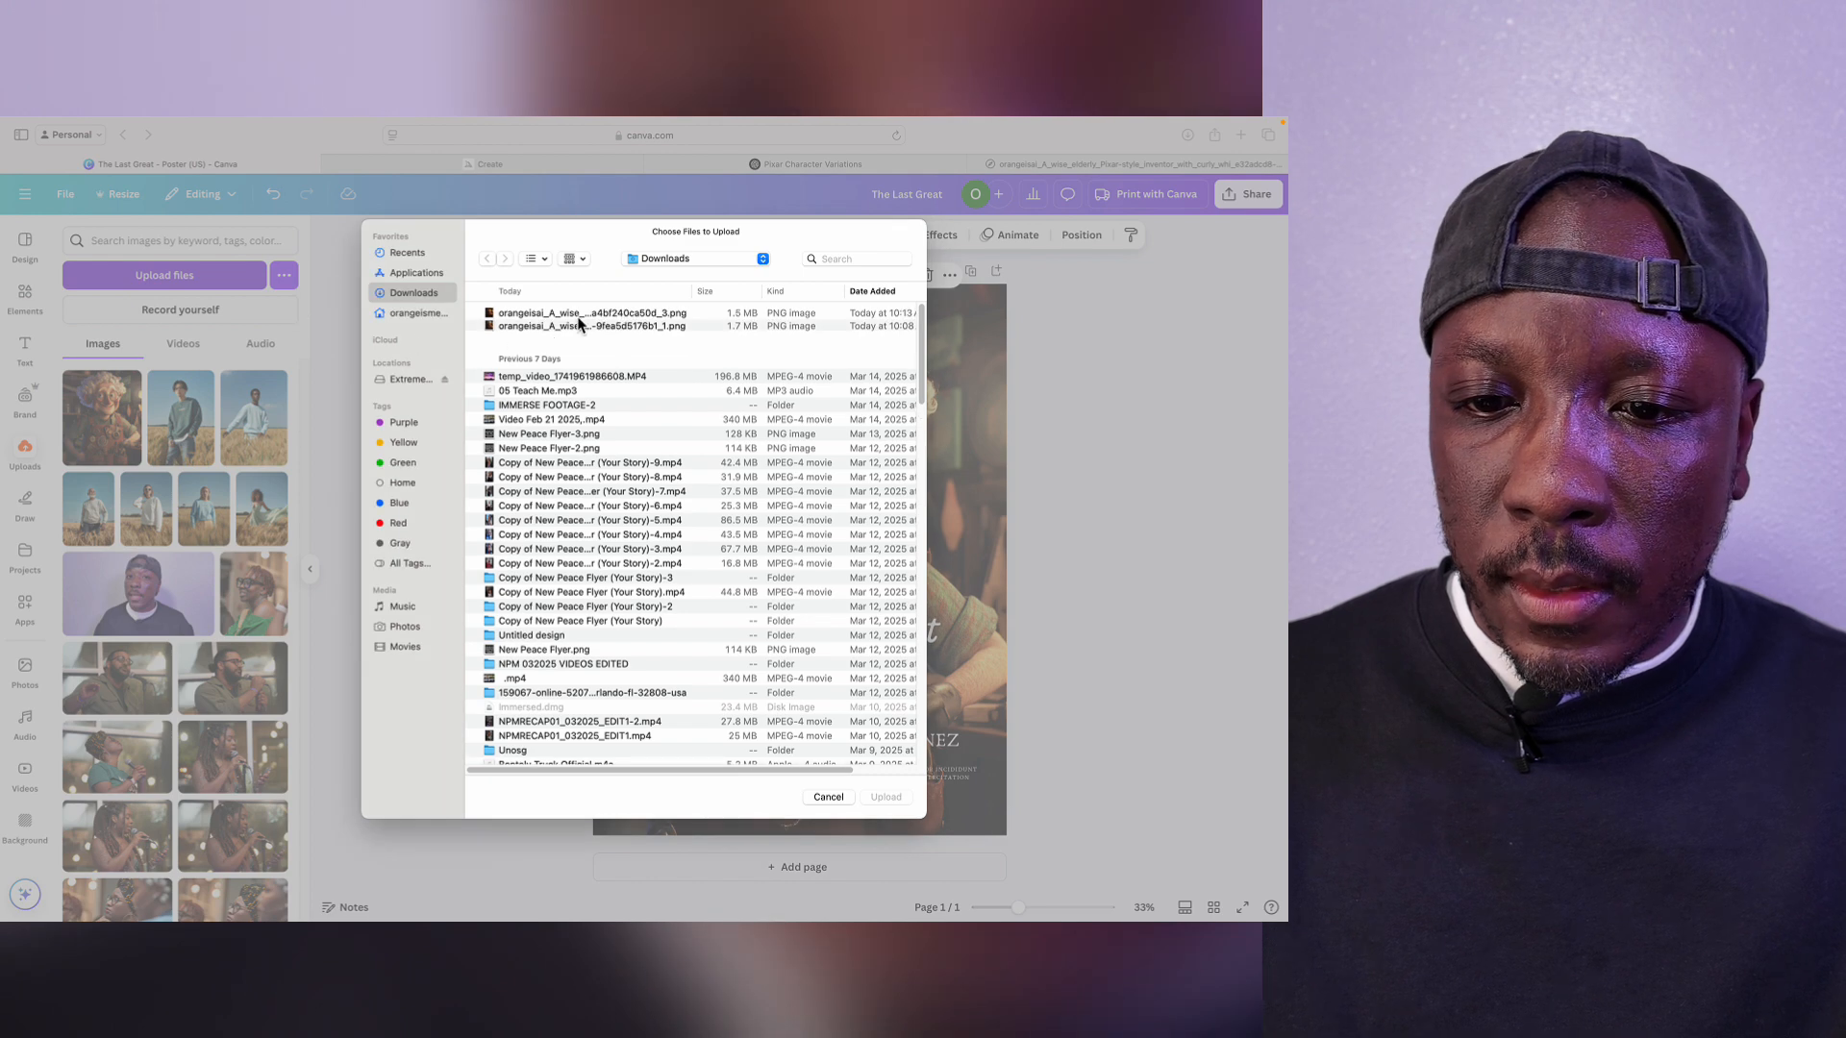
{"action": "left_click", "coordinate": [579, 315]}
{"action": "key", "text": "space"}
{"action": "key", "text": "space"}
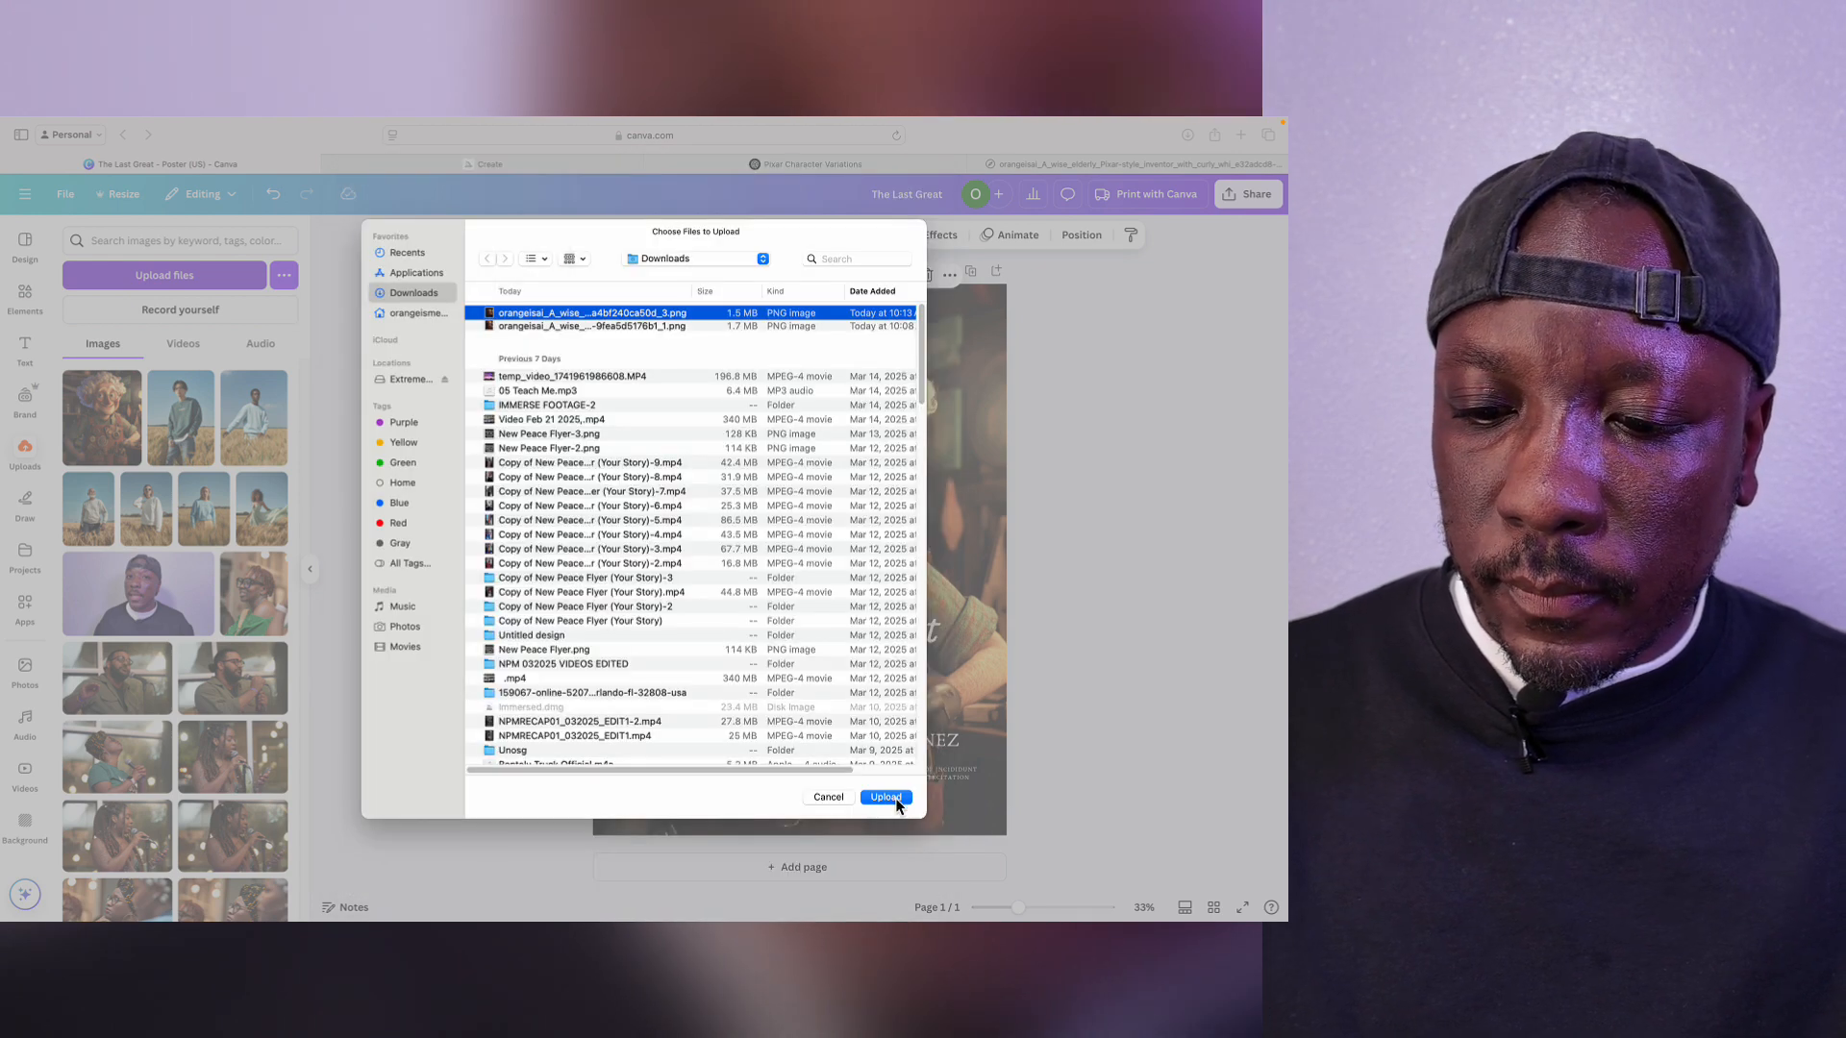
{"action": "left_click", "coordinate": [894, 798]}
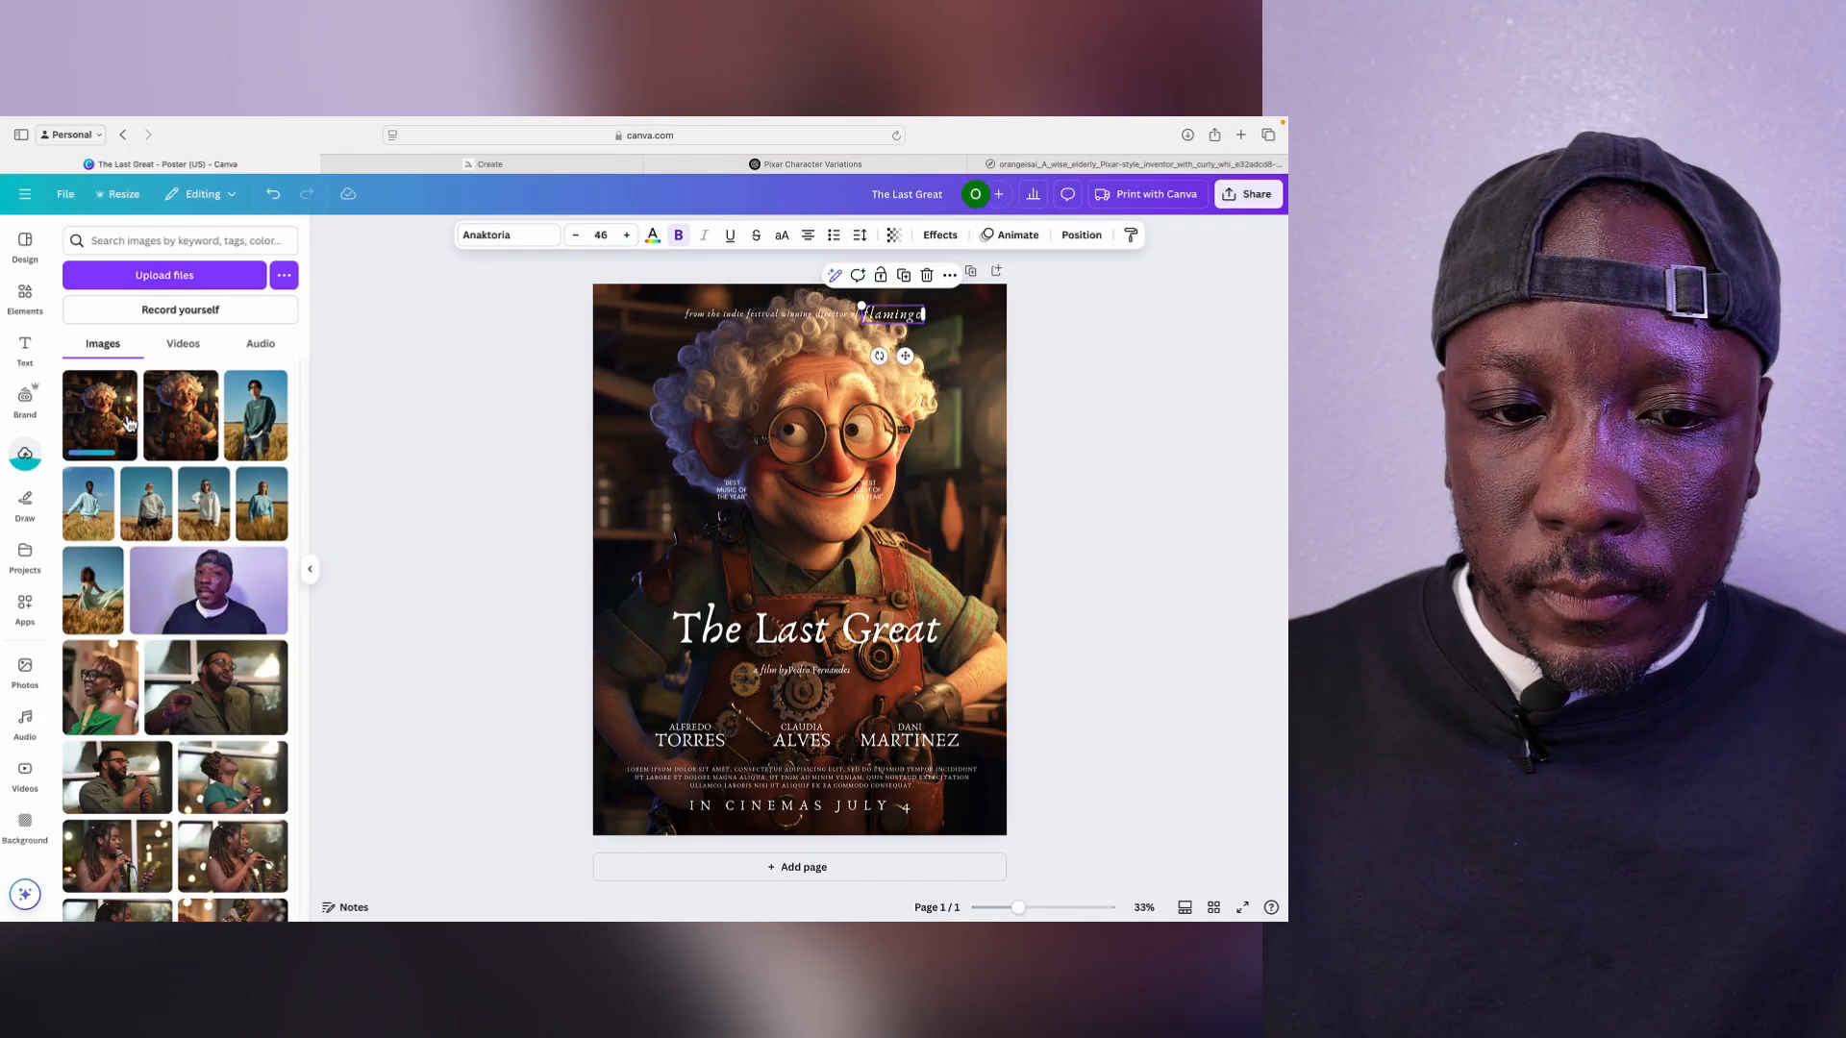
{"action": "left_click_drag", "start_coordinate": [109, 429], "coordinate": [627, 400]}
{"action": "left_click", "coordinate": [1140, 375]}
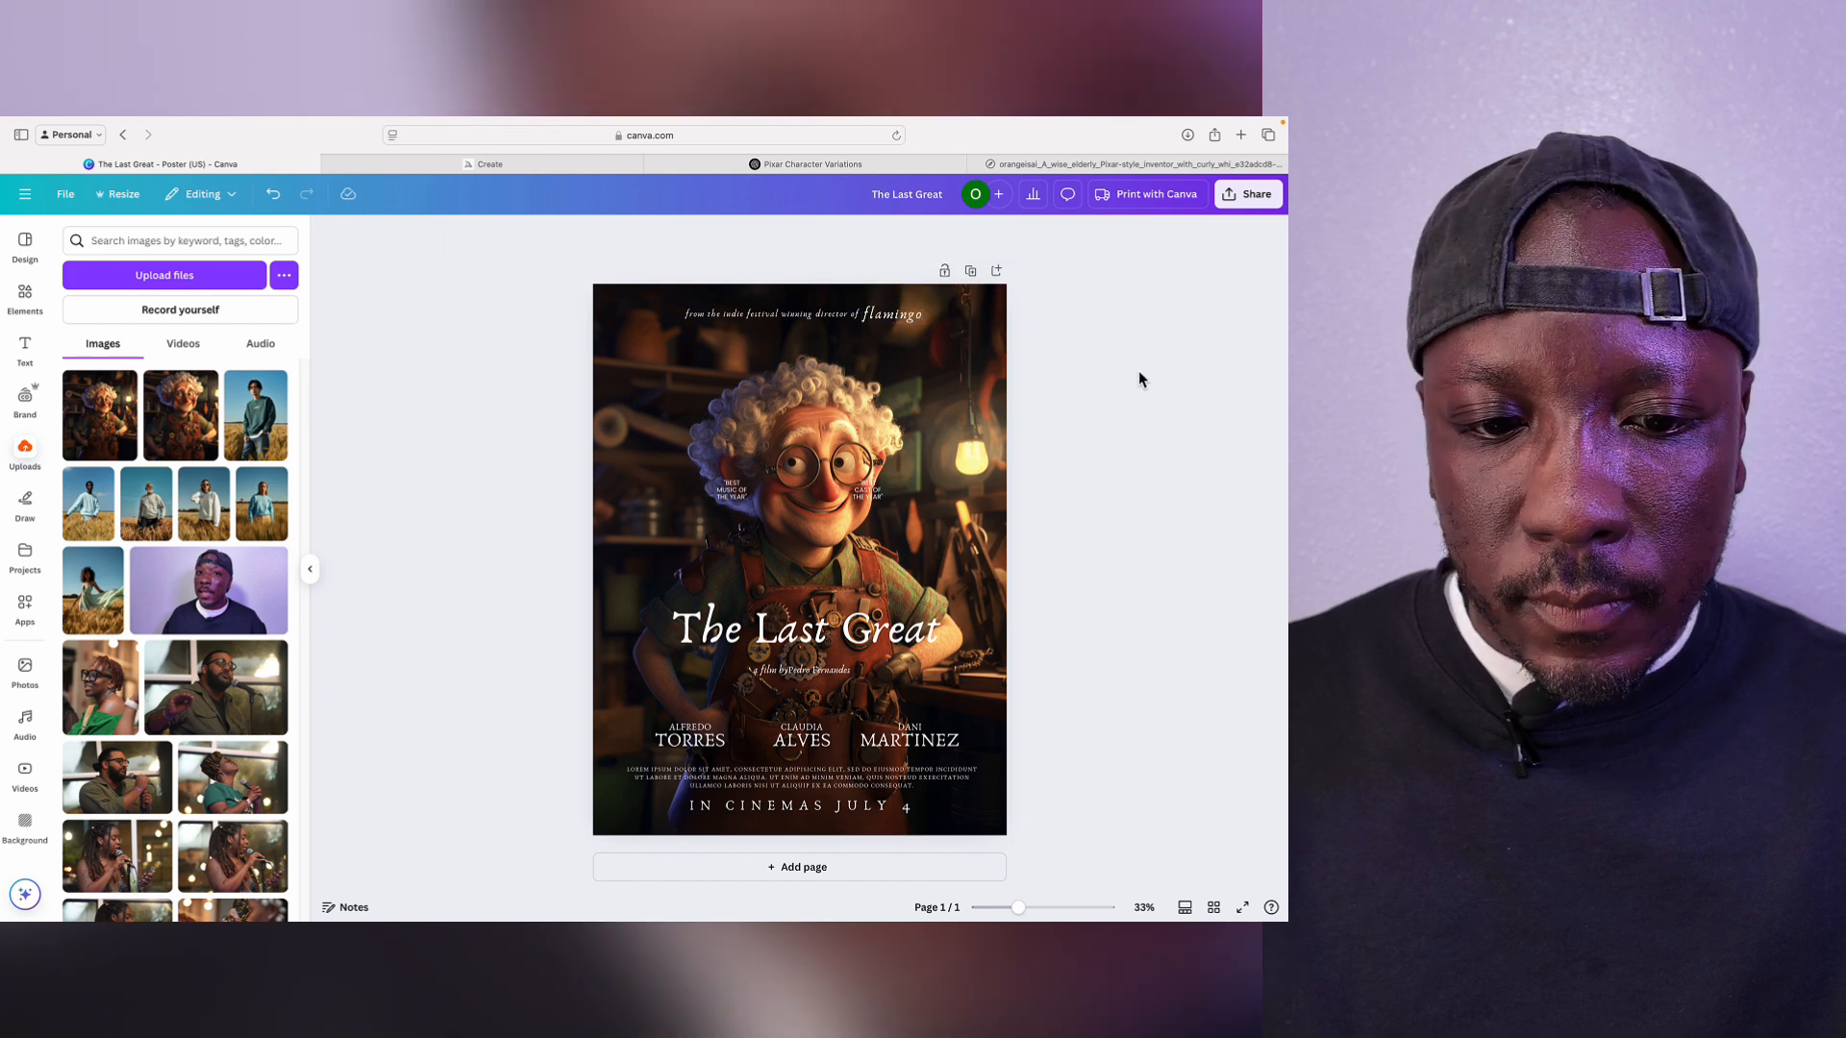
Step: Add a second page and apply the "Follow our heart" movie poster template to it
{"action": "left_click", "coordinate": [26, 248]}
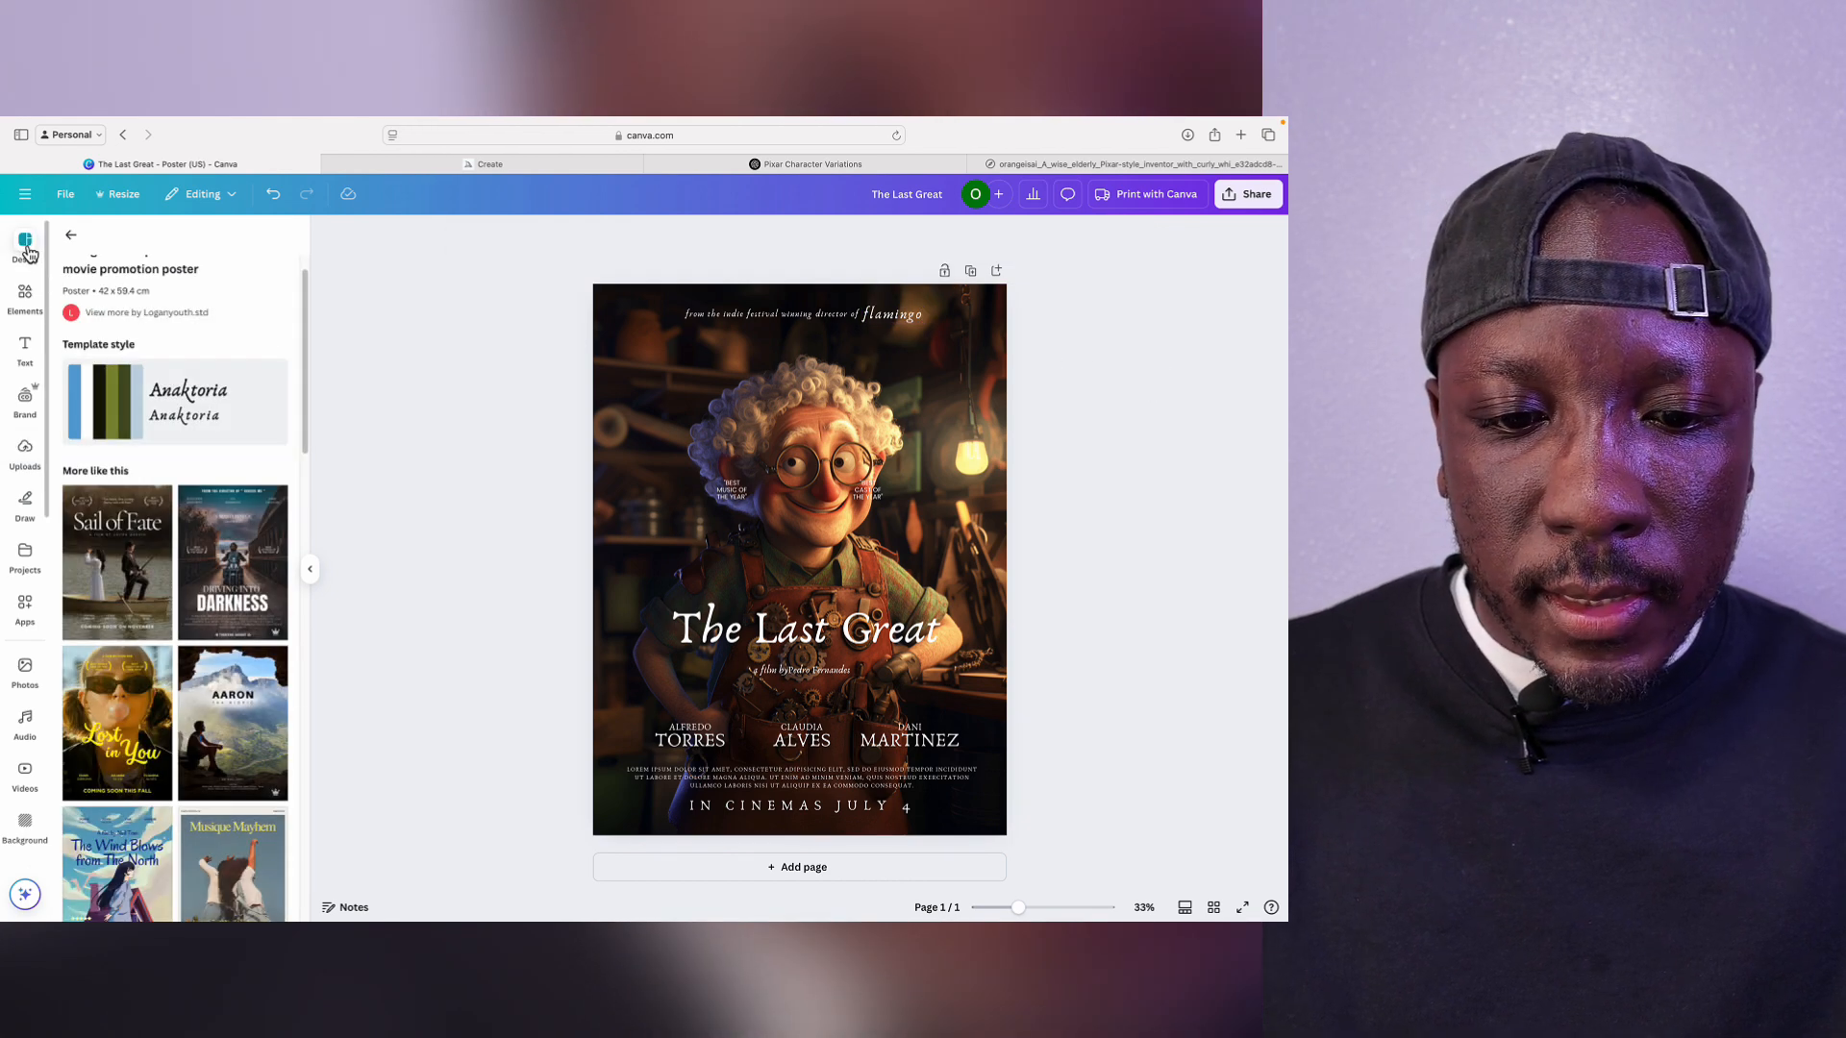
{"action": "left_click", "coordinate": [618, 868]}
{"action": "scroll", "coordinate": [240, 671], "scroll_direction": "down", "scroll_amount": 8}
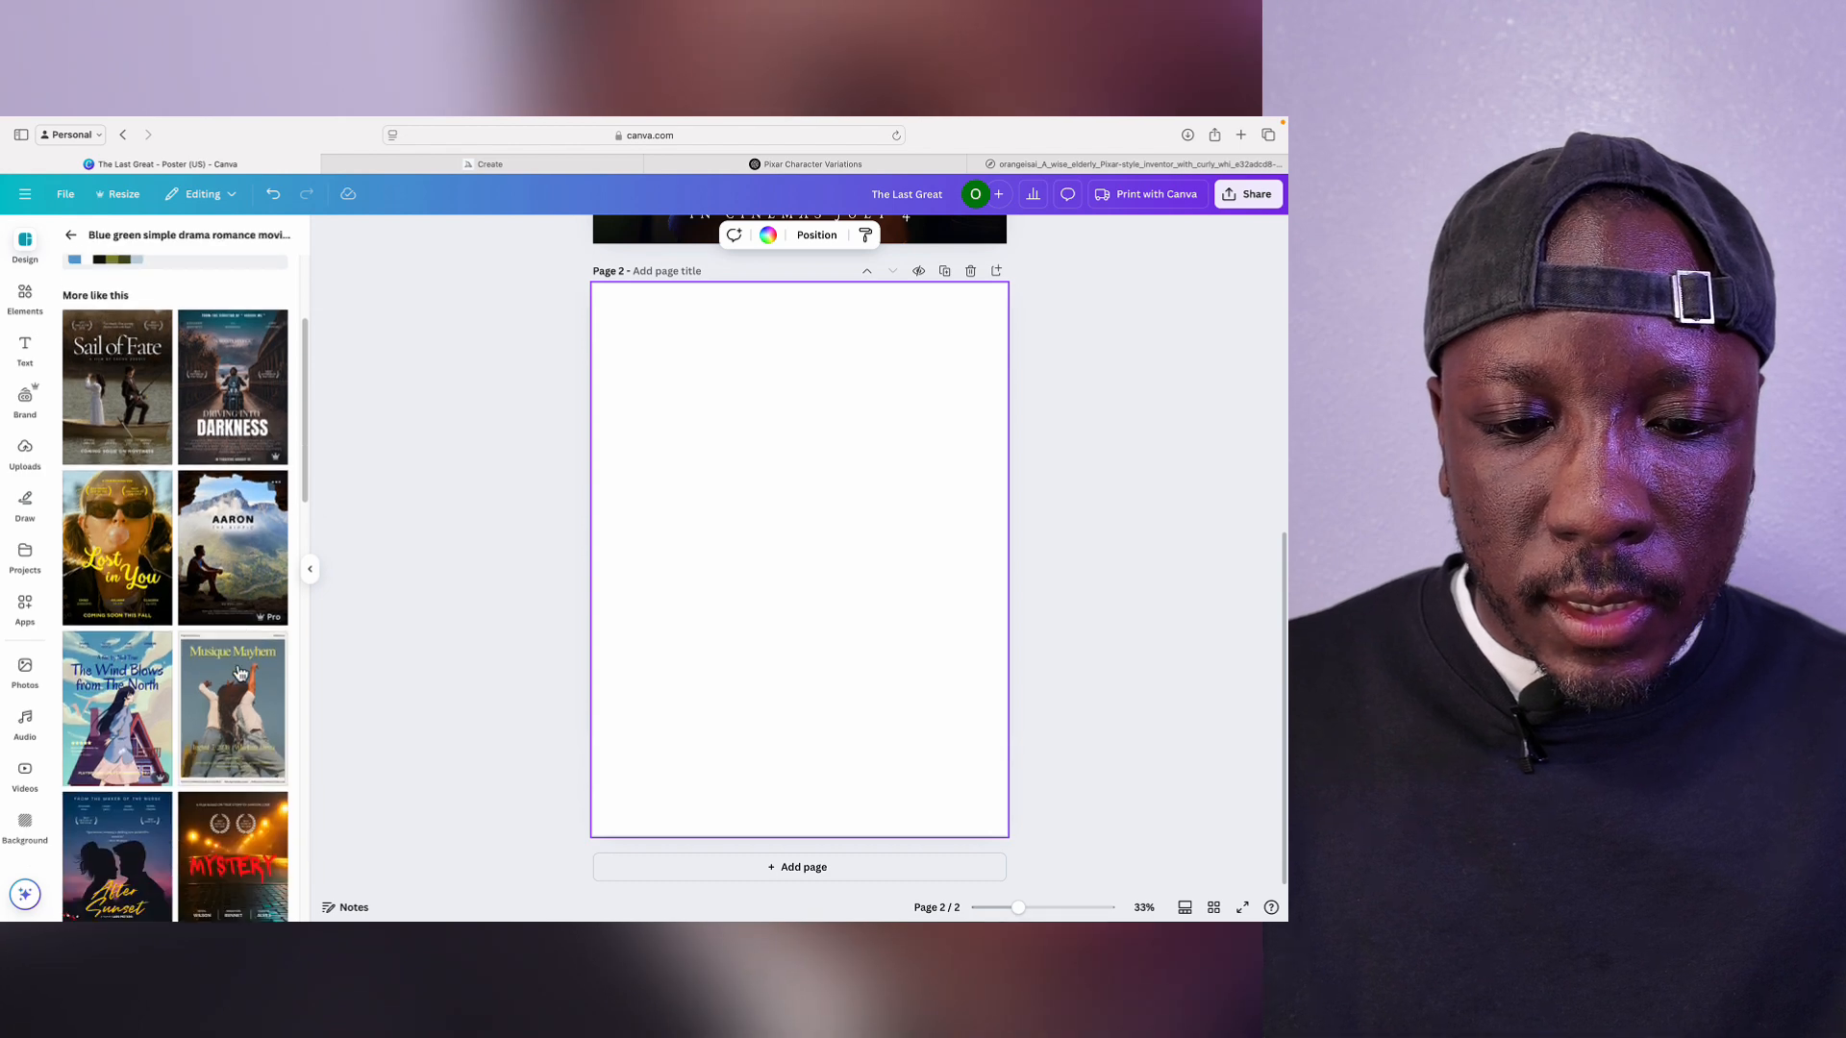
{"action": "left_click", "coordinate": [70, 234]}
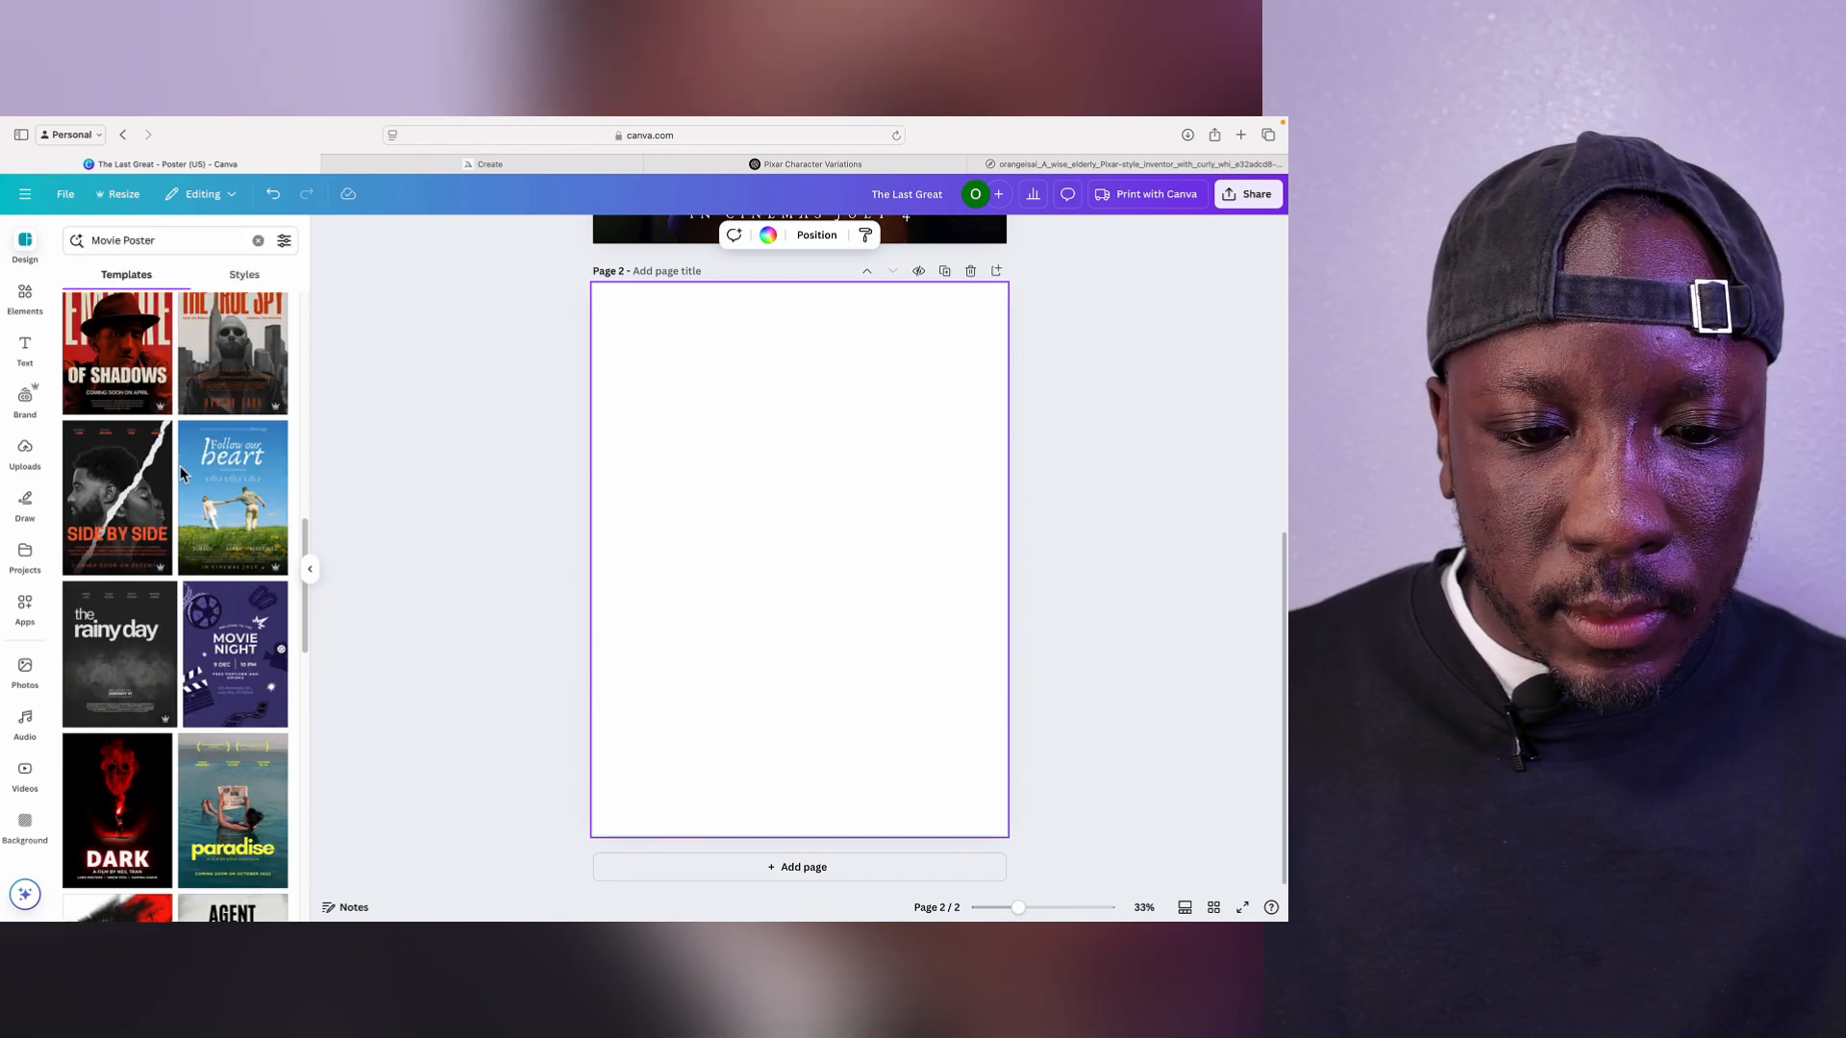
{"action": "left_click", "coordinate": [242, 482]}
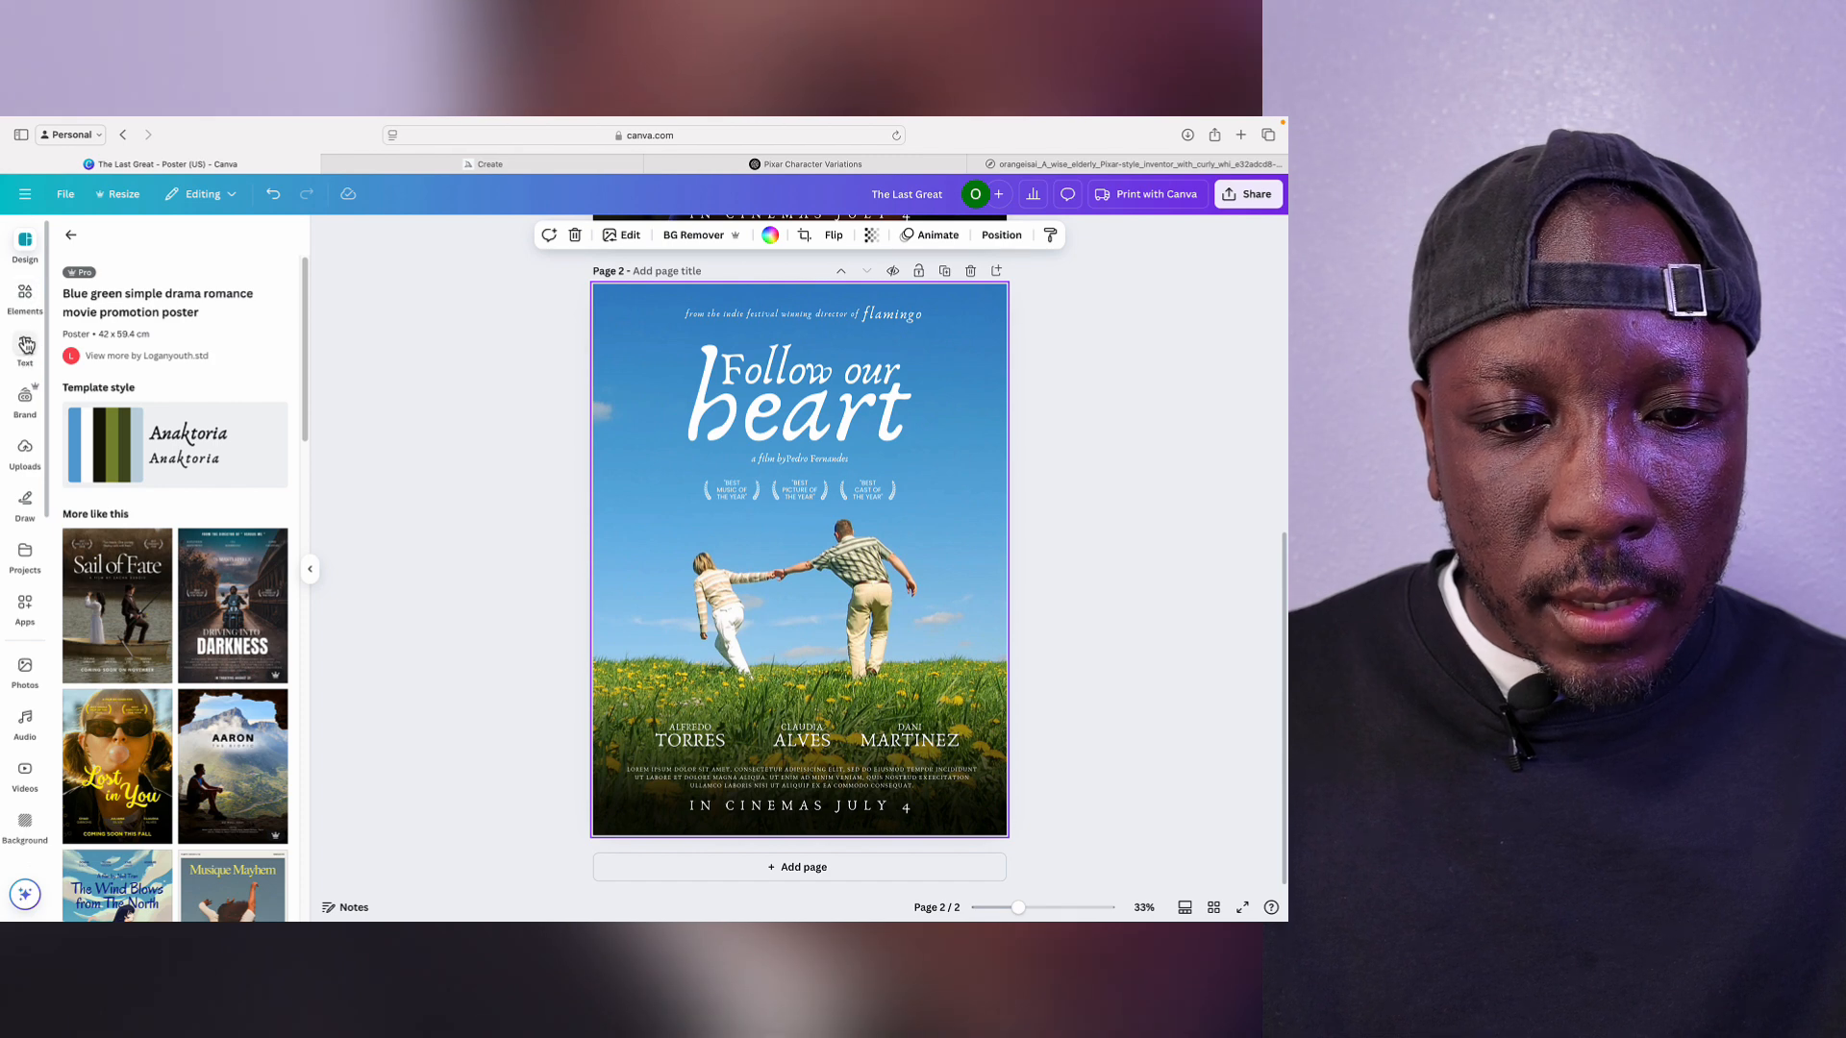
Step: Replace page 2's meadow photo with the zoomed-out inventor image and move the title, film credit and awards together down below his face
{"action": "left_click", "coordinate": [26, 447]}
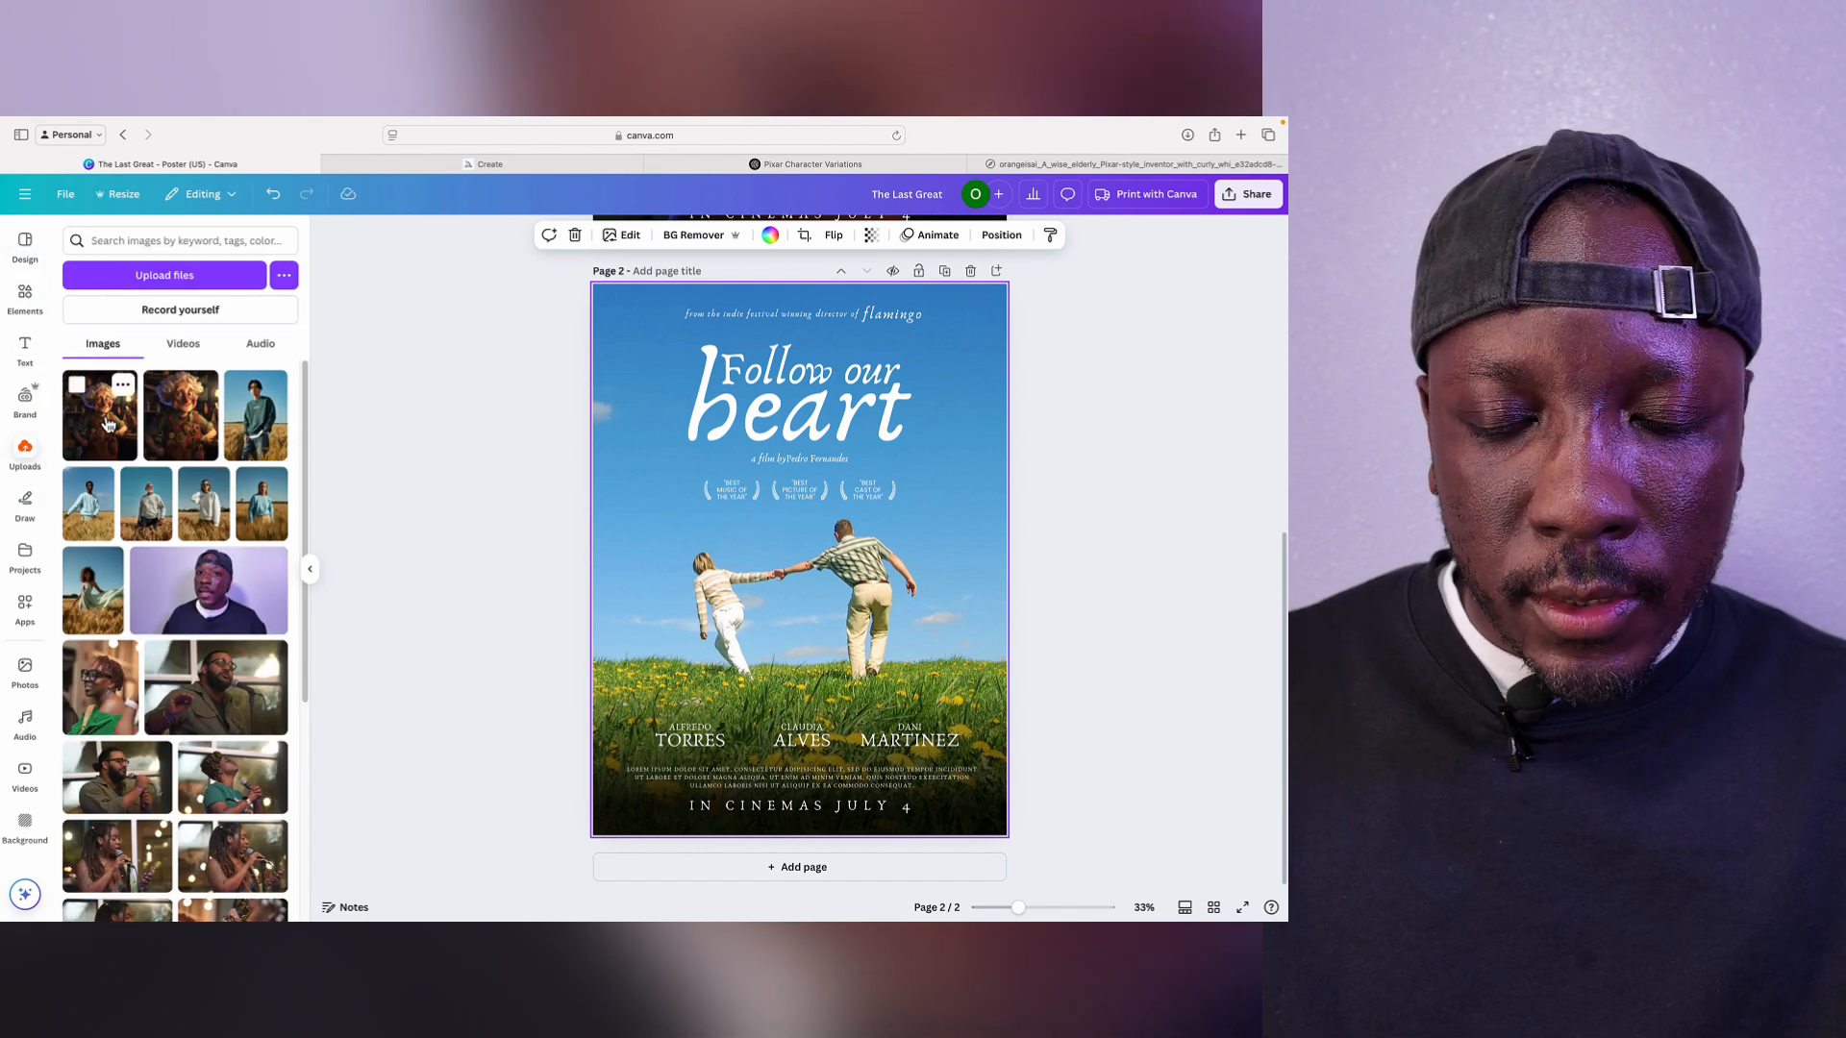
{"action": "left_click_drag", "start_coordinate": [106, 423], "coordinate": [620, 406]}
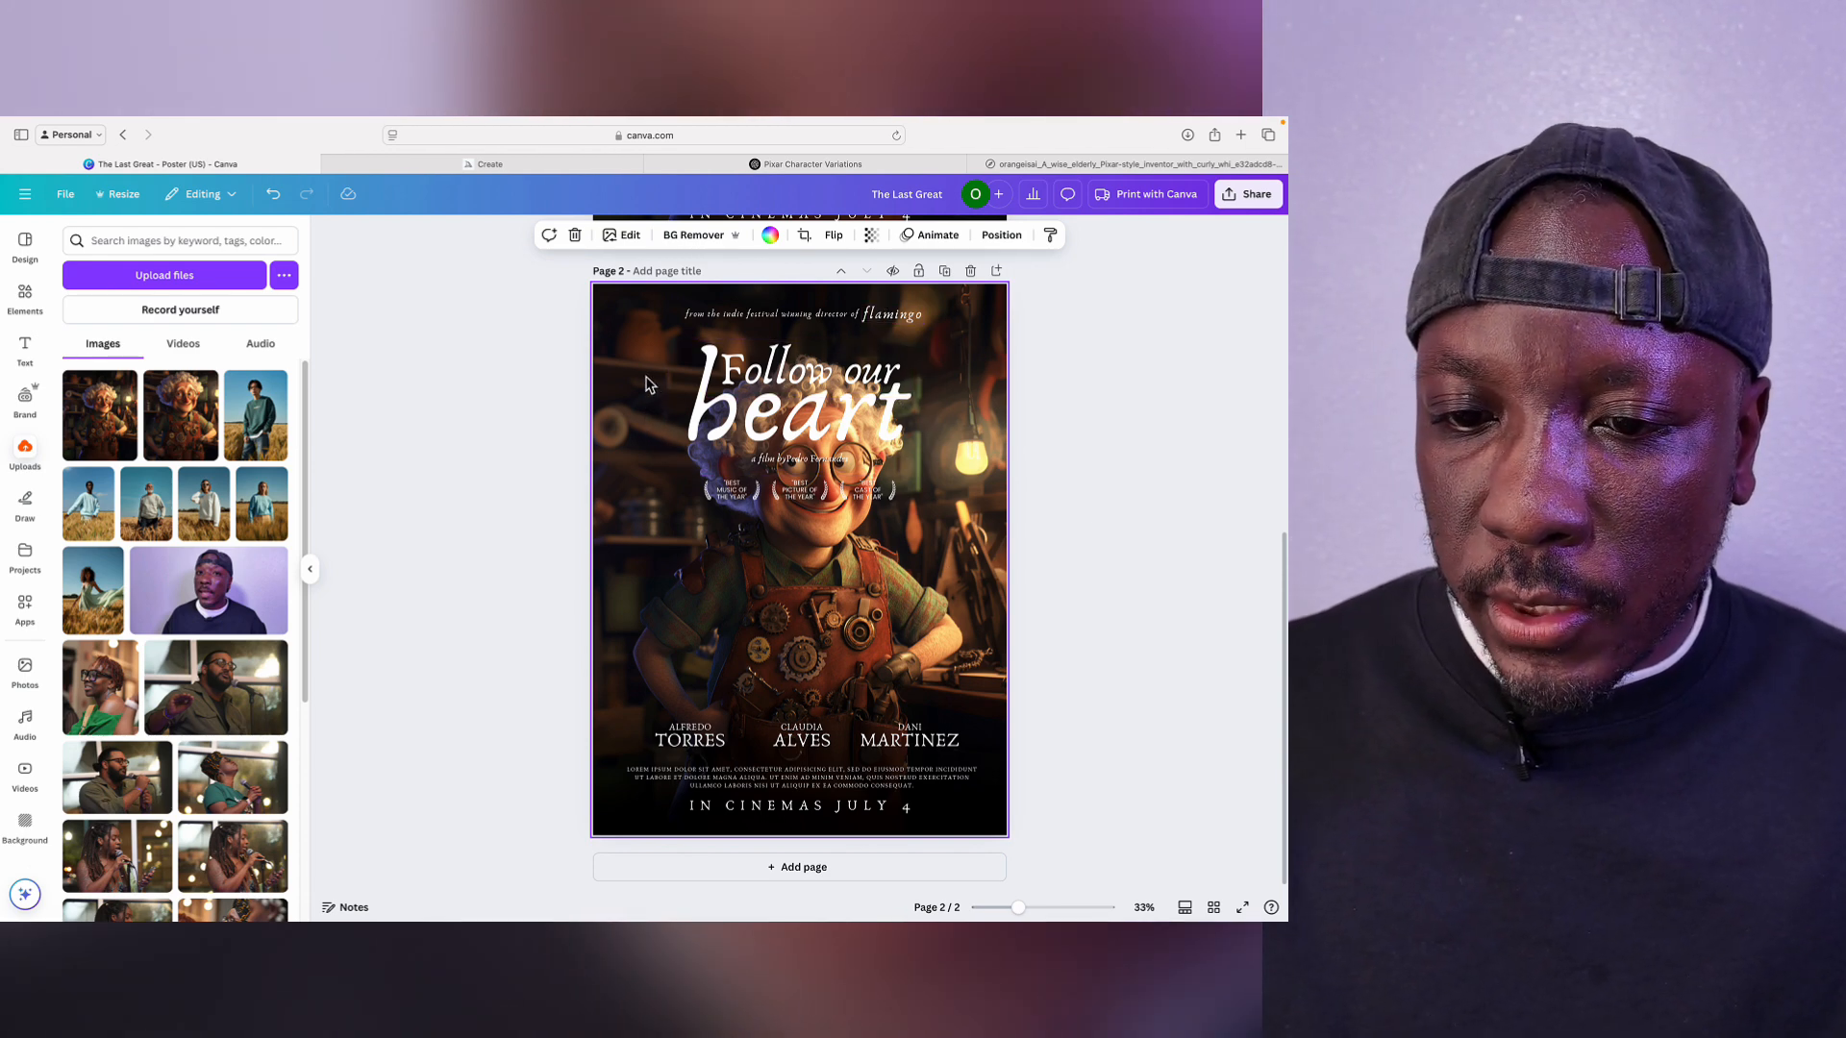
{"action": "left_click_drag", "start_coordinate": [654, 402], "coordinate": [954, 538]}
{"action": "left_click_drag", "start_coordinate": [820, 403], "coordinate": [832, 606]}
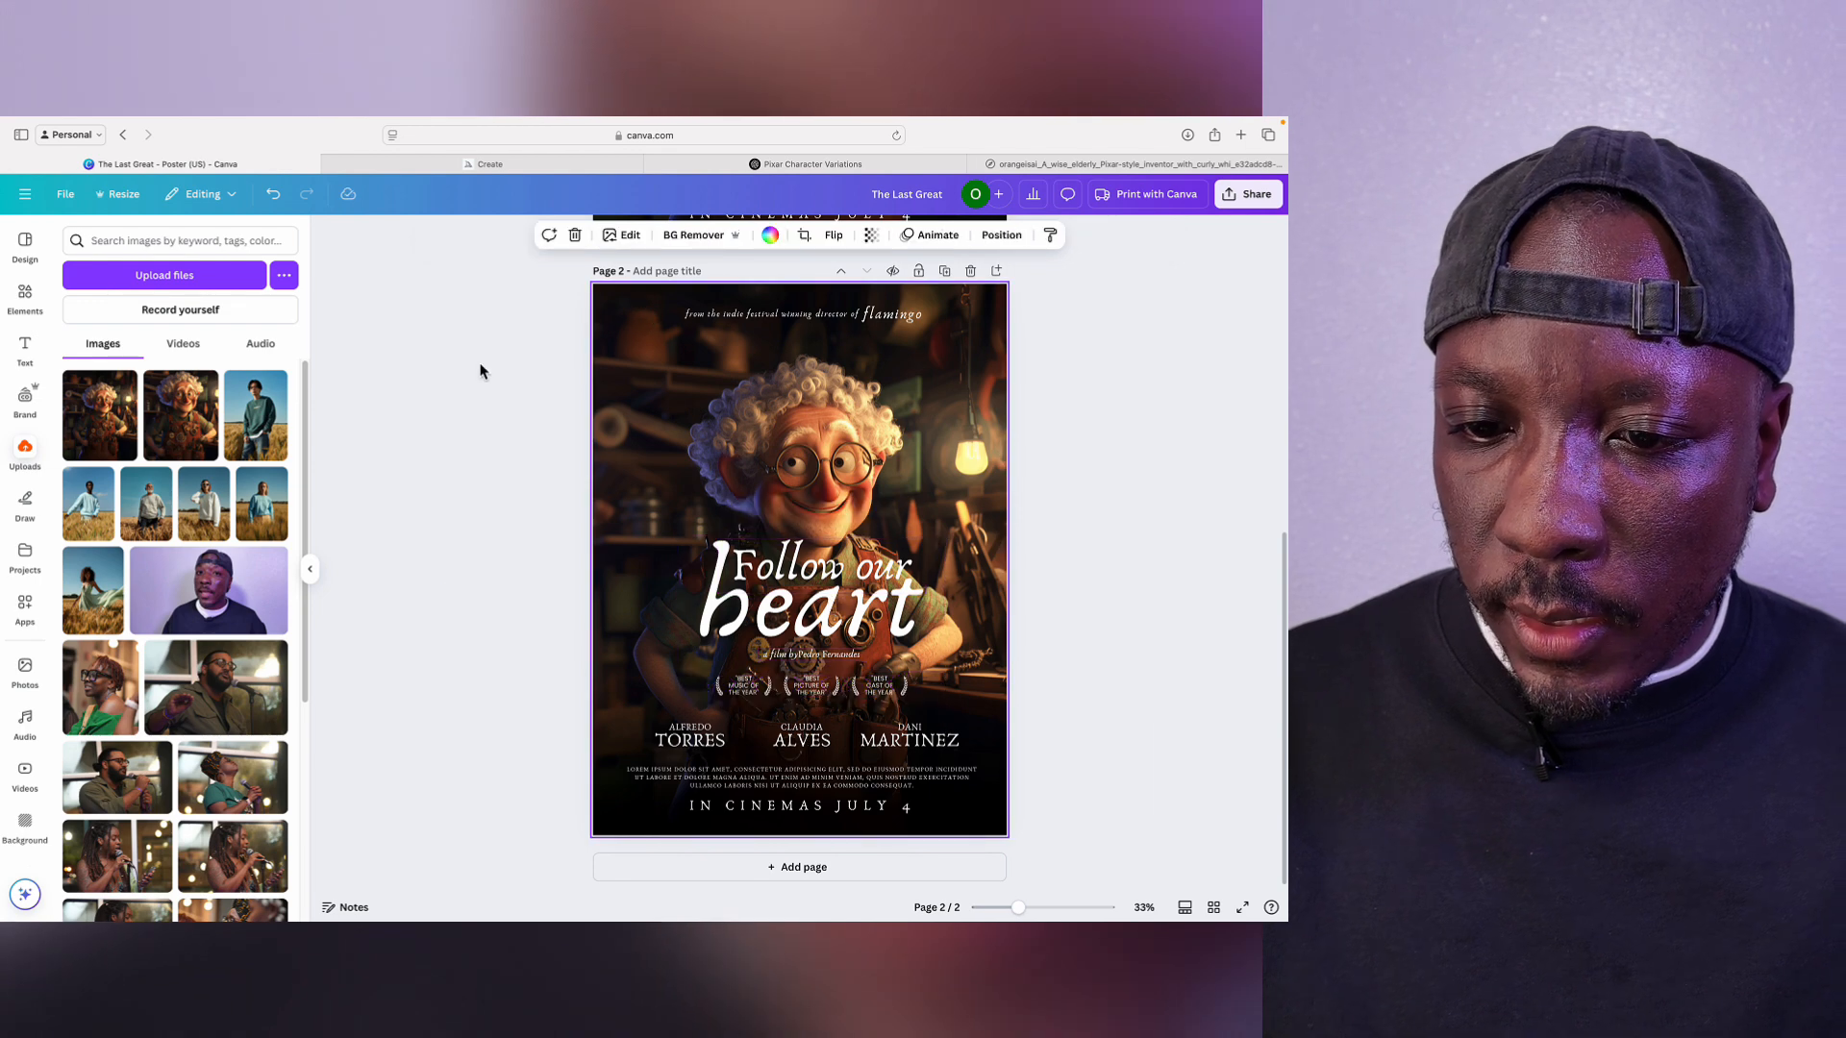
Step: Enlarge page 2's inventor image within its crop, shift it slightly to recentre him, and move the director line up closer to the page's top edge
{"action": "left_click", "coordinate": [630, 328]}
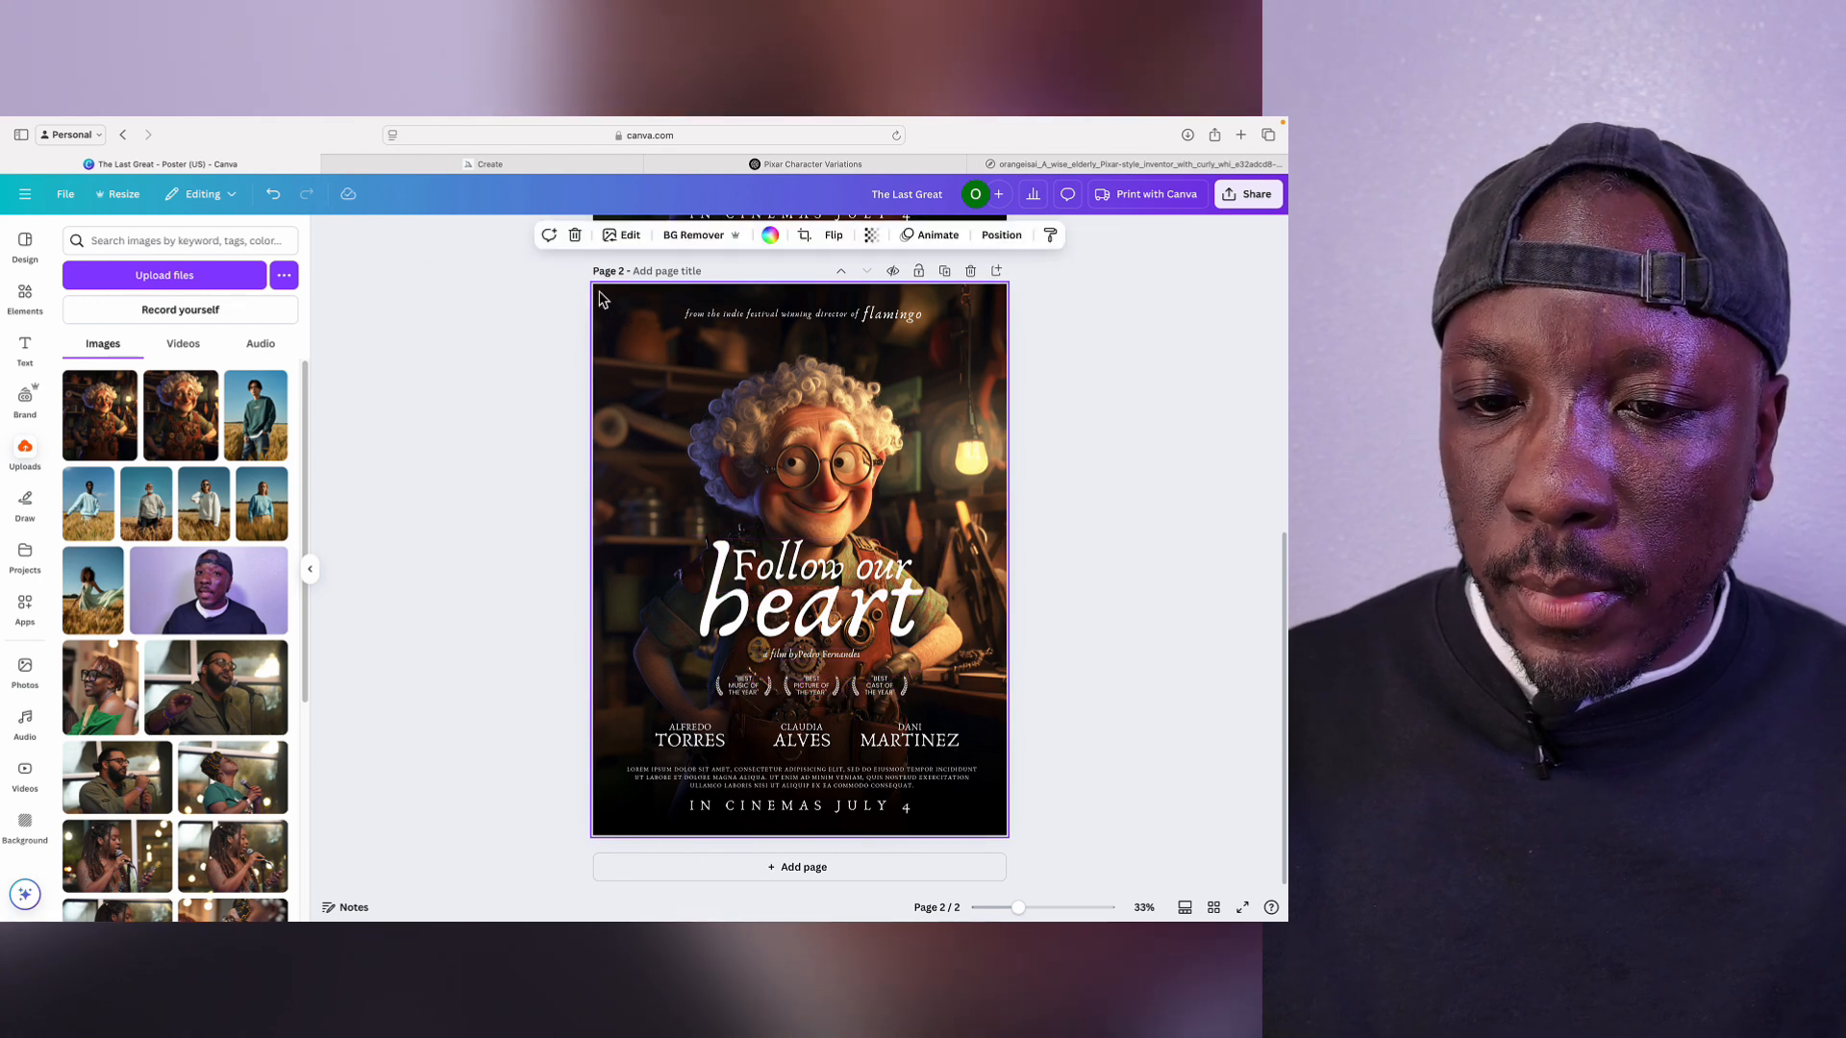
{"action": "double_click", "coordinate": [605, 299]}
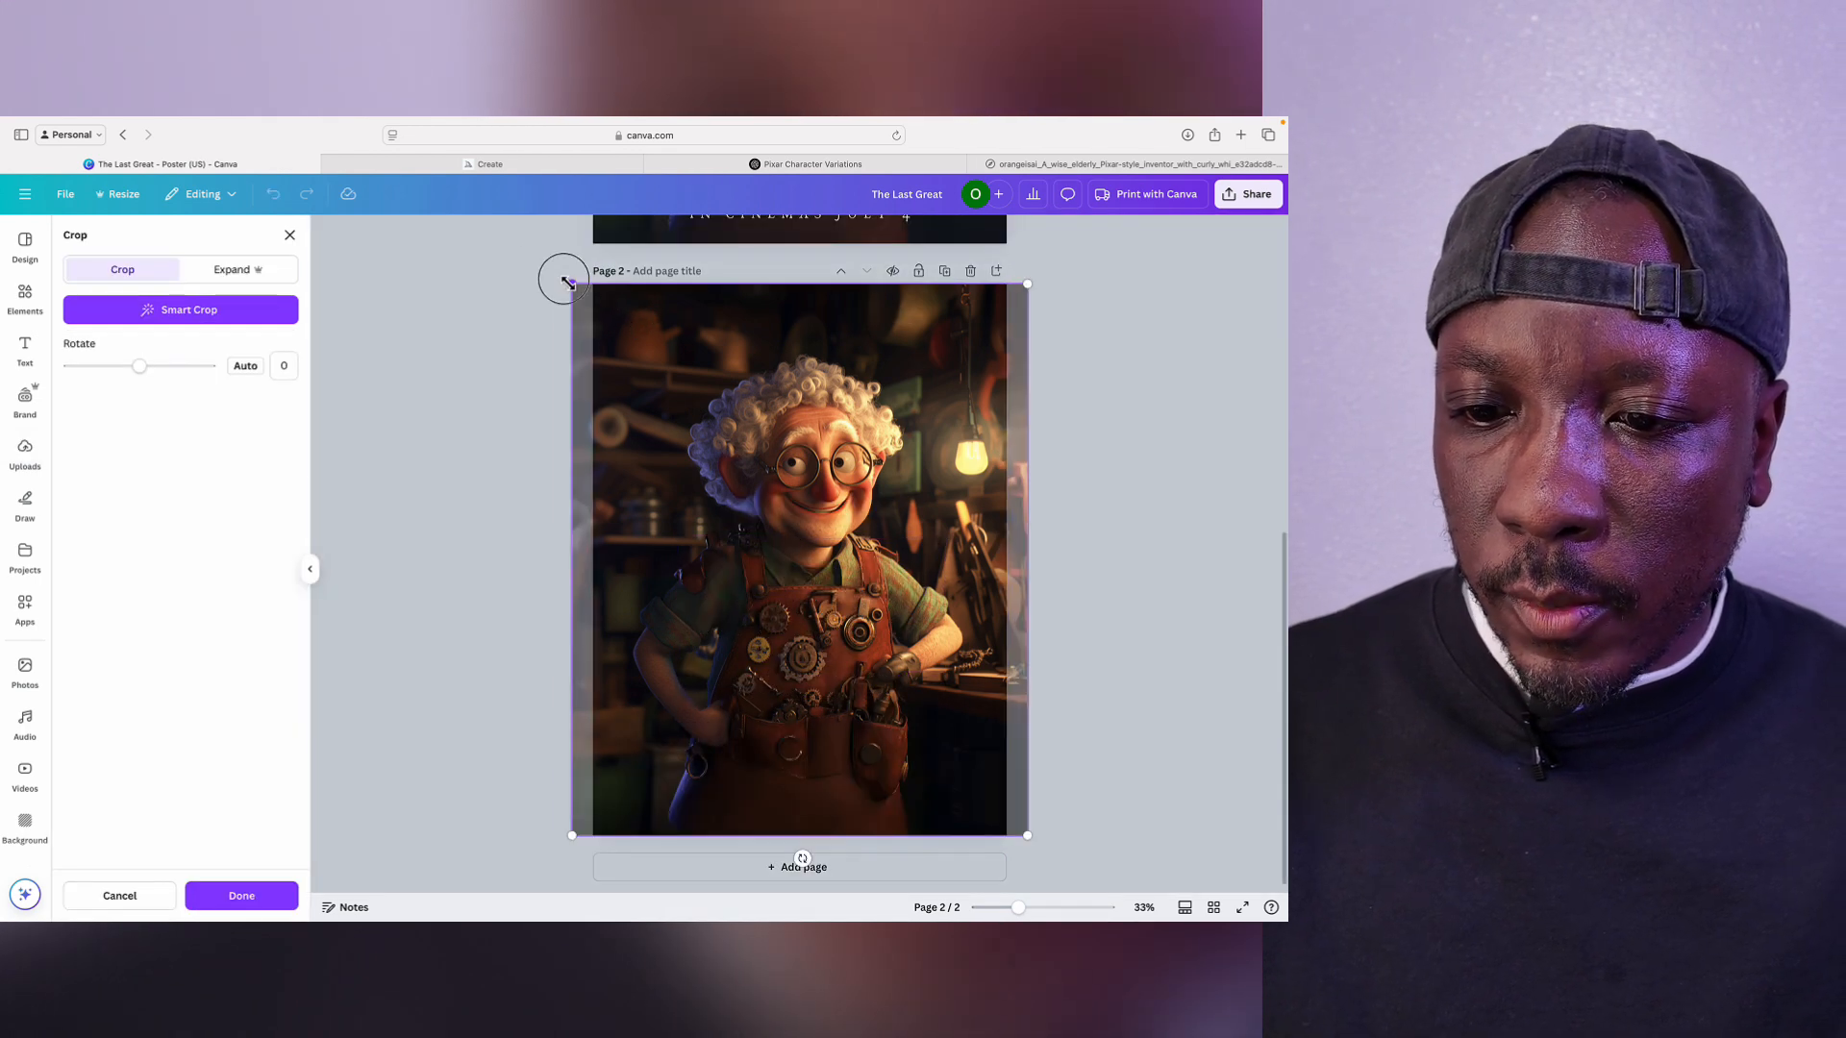
{"action": "left_click_drag", "start_coordinate": [570, 284], "coordinate": [535, 240]}
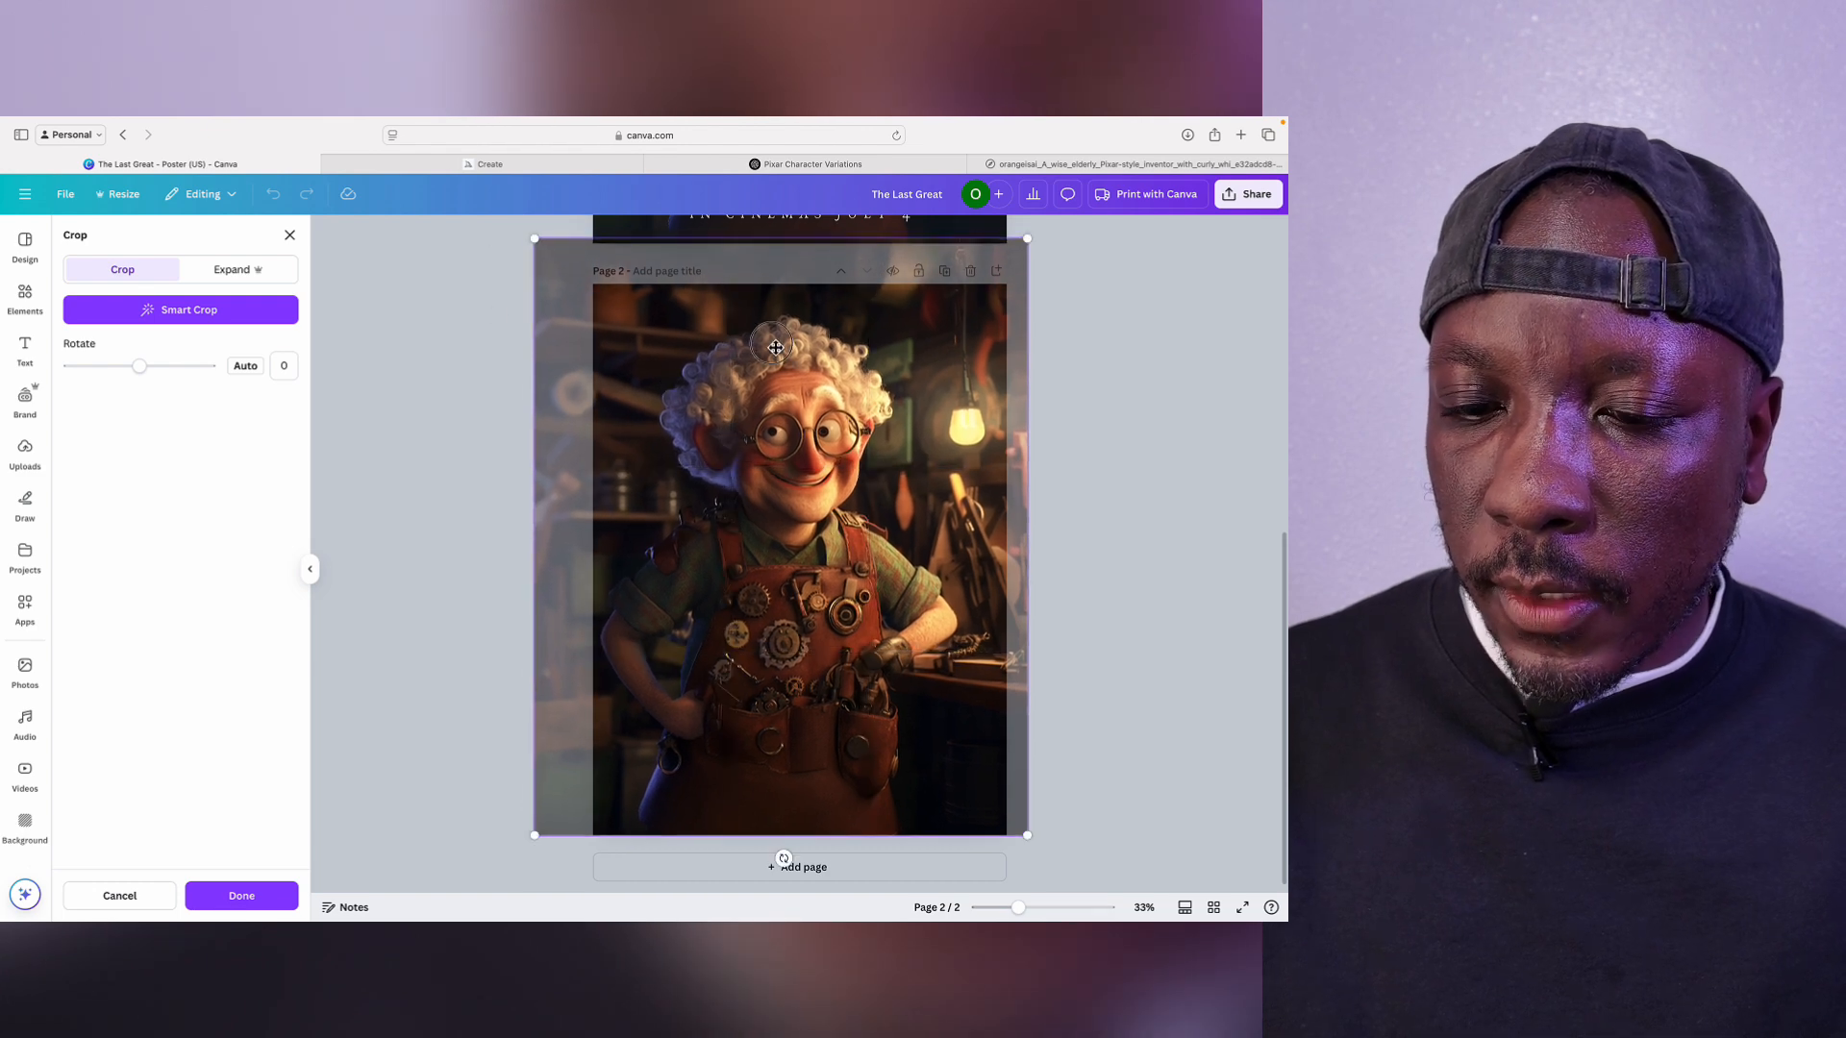
{"action": "left_click_drag", "start_coordinate": [776, 347], "coordinate": [784, 348]}
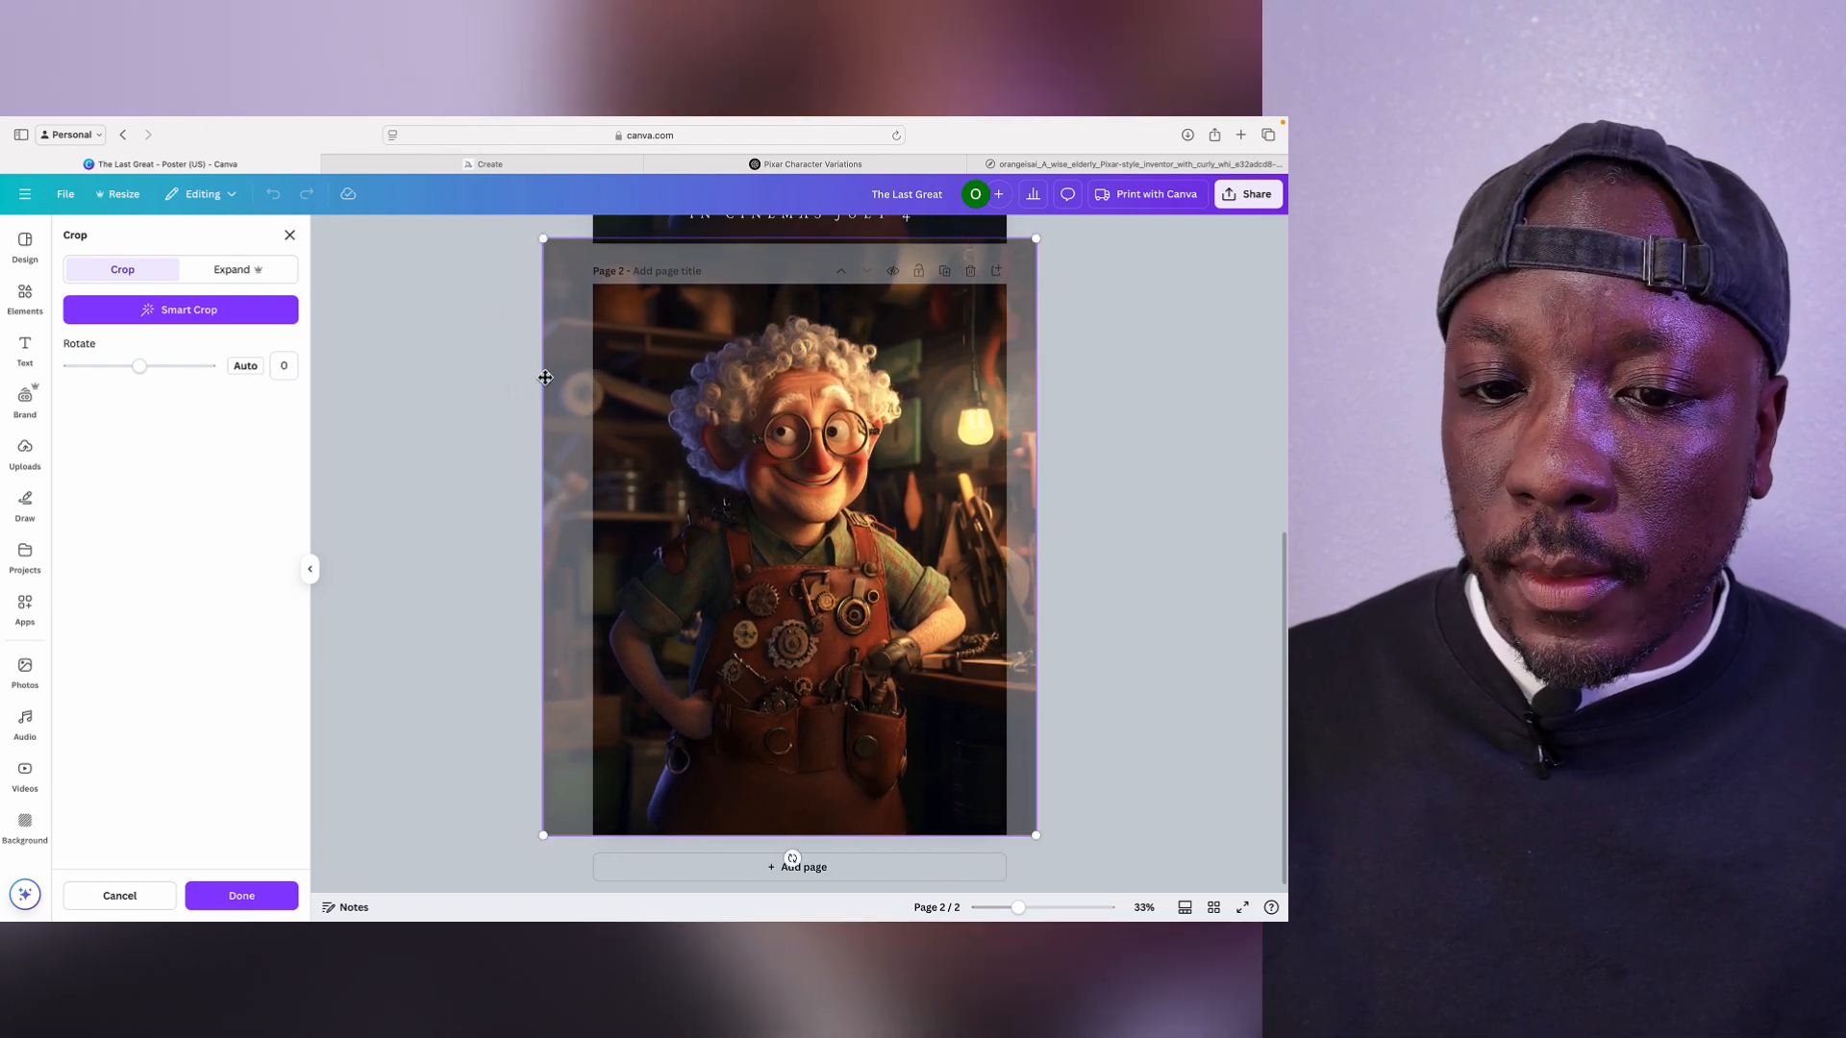
{"action": "left_click", "coordinate": [488, 383]}
{"action": "left_click", "coordinate": [857, 312]}
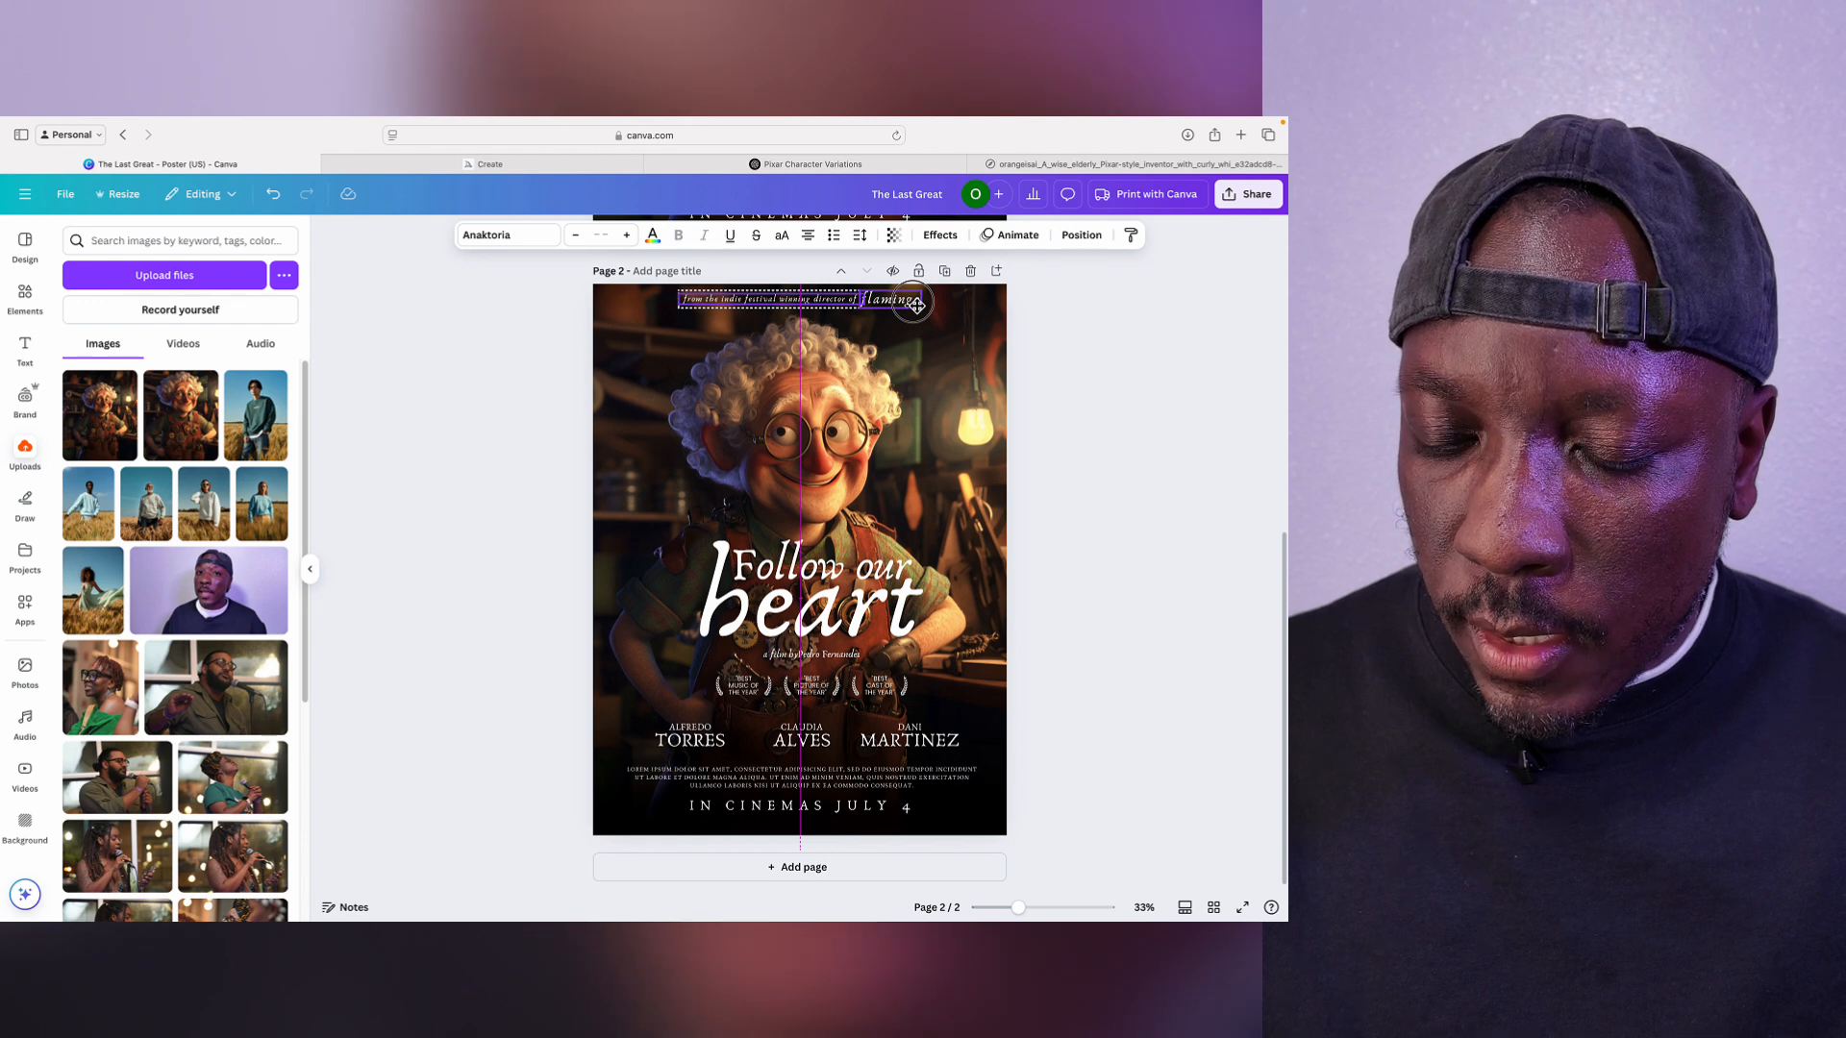
{"action": "left_click", "coordinate": [1120, 474]}
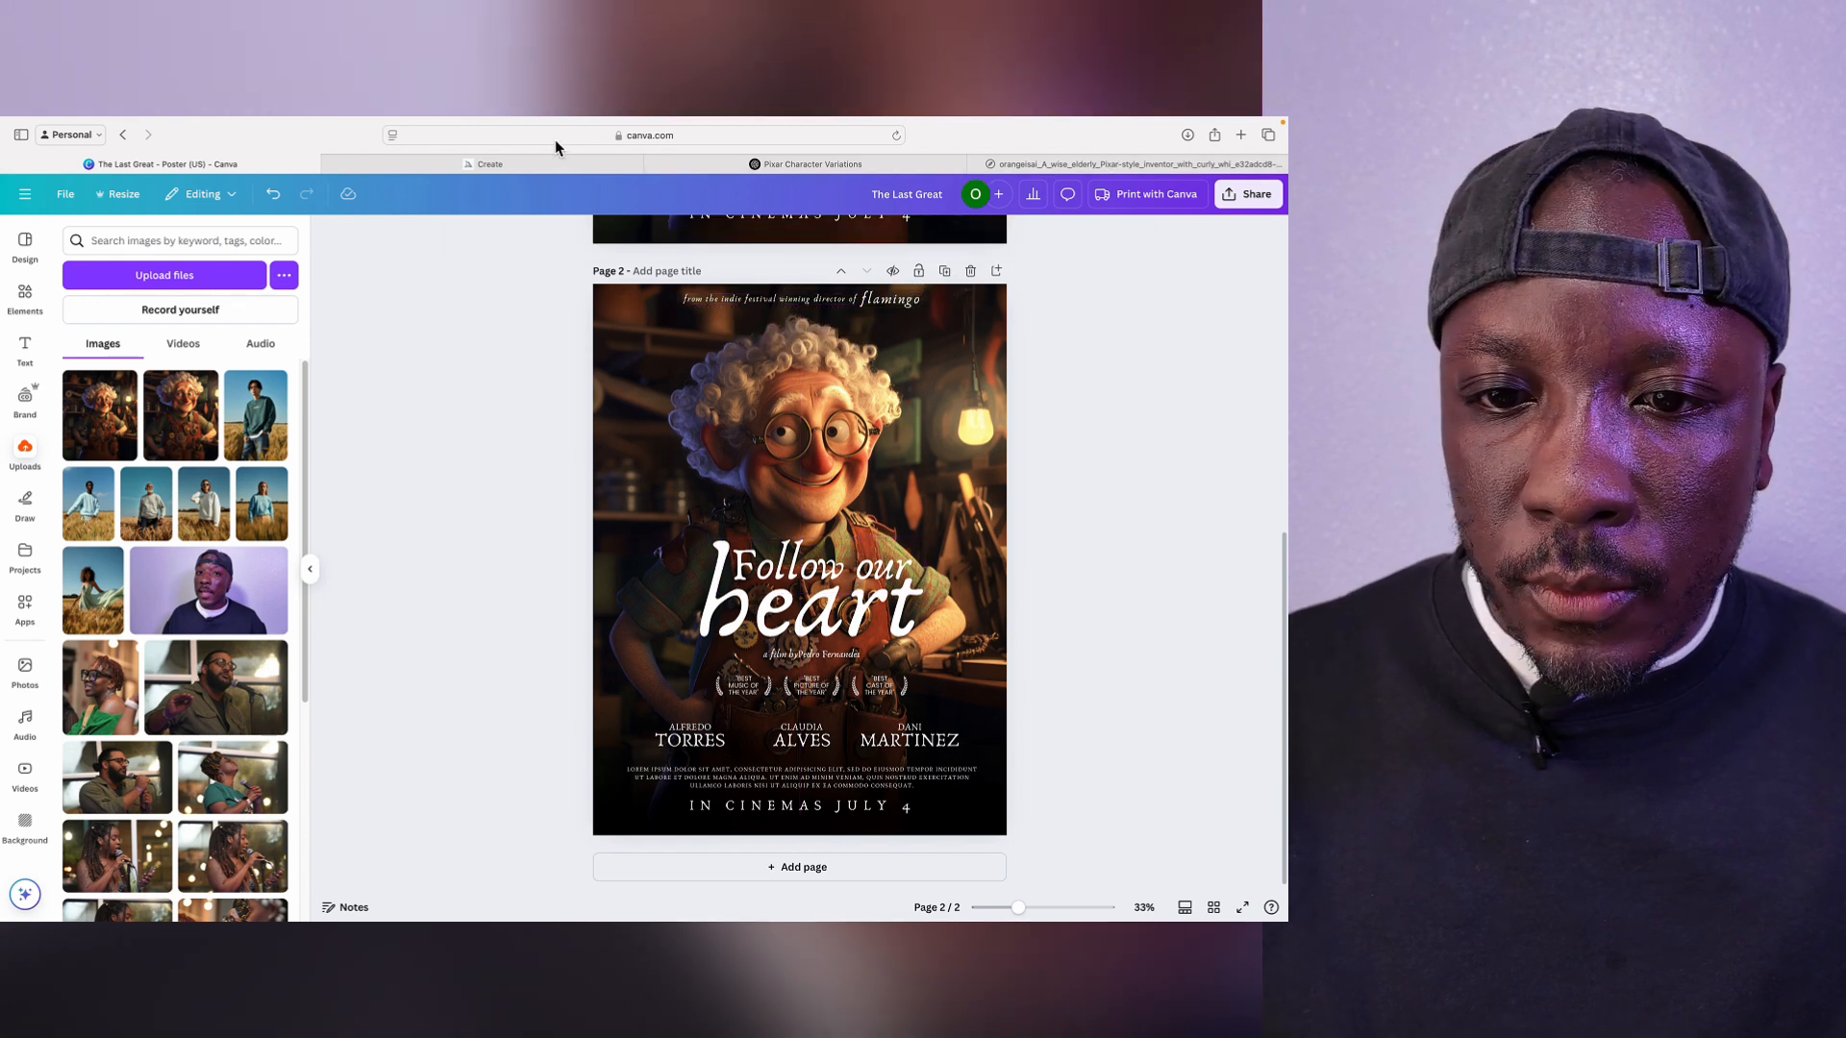
Step: Consult ChatGPT's list of titles and taglines for "The Last Great Idea", and return to the Canva poster
{"action": "left_click", "coordinate": [555, 165]}
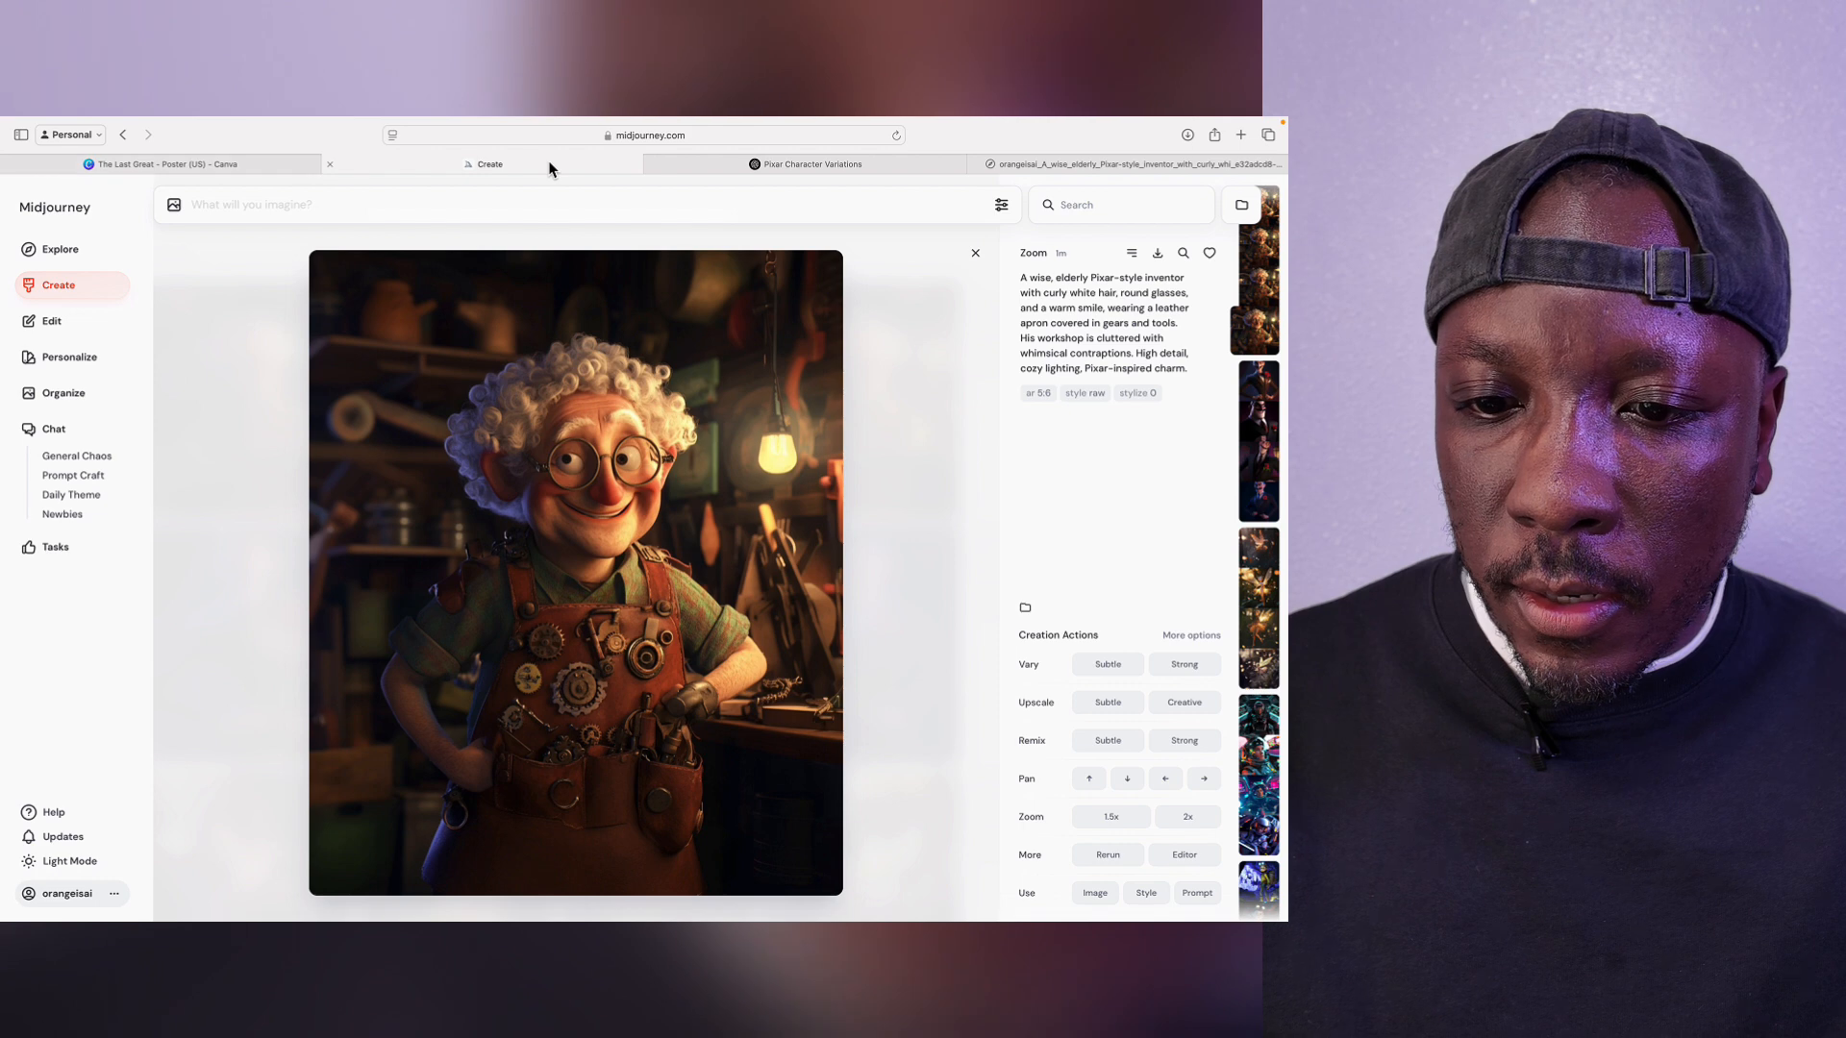
{"action": "left_click", "coordinate": [824, 162]}
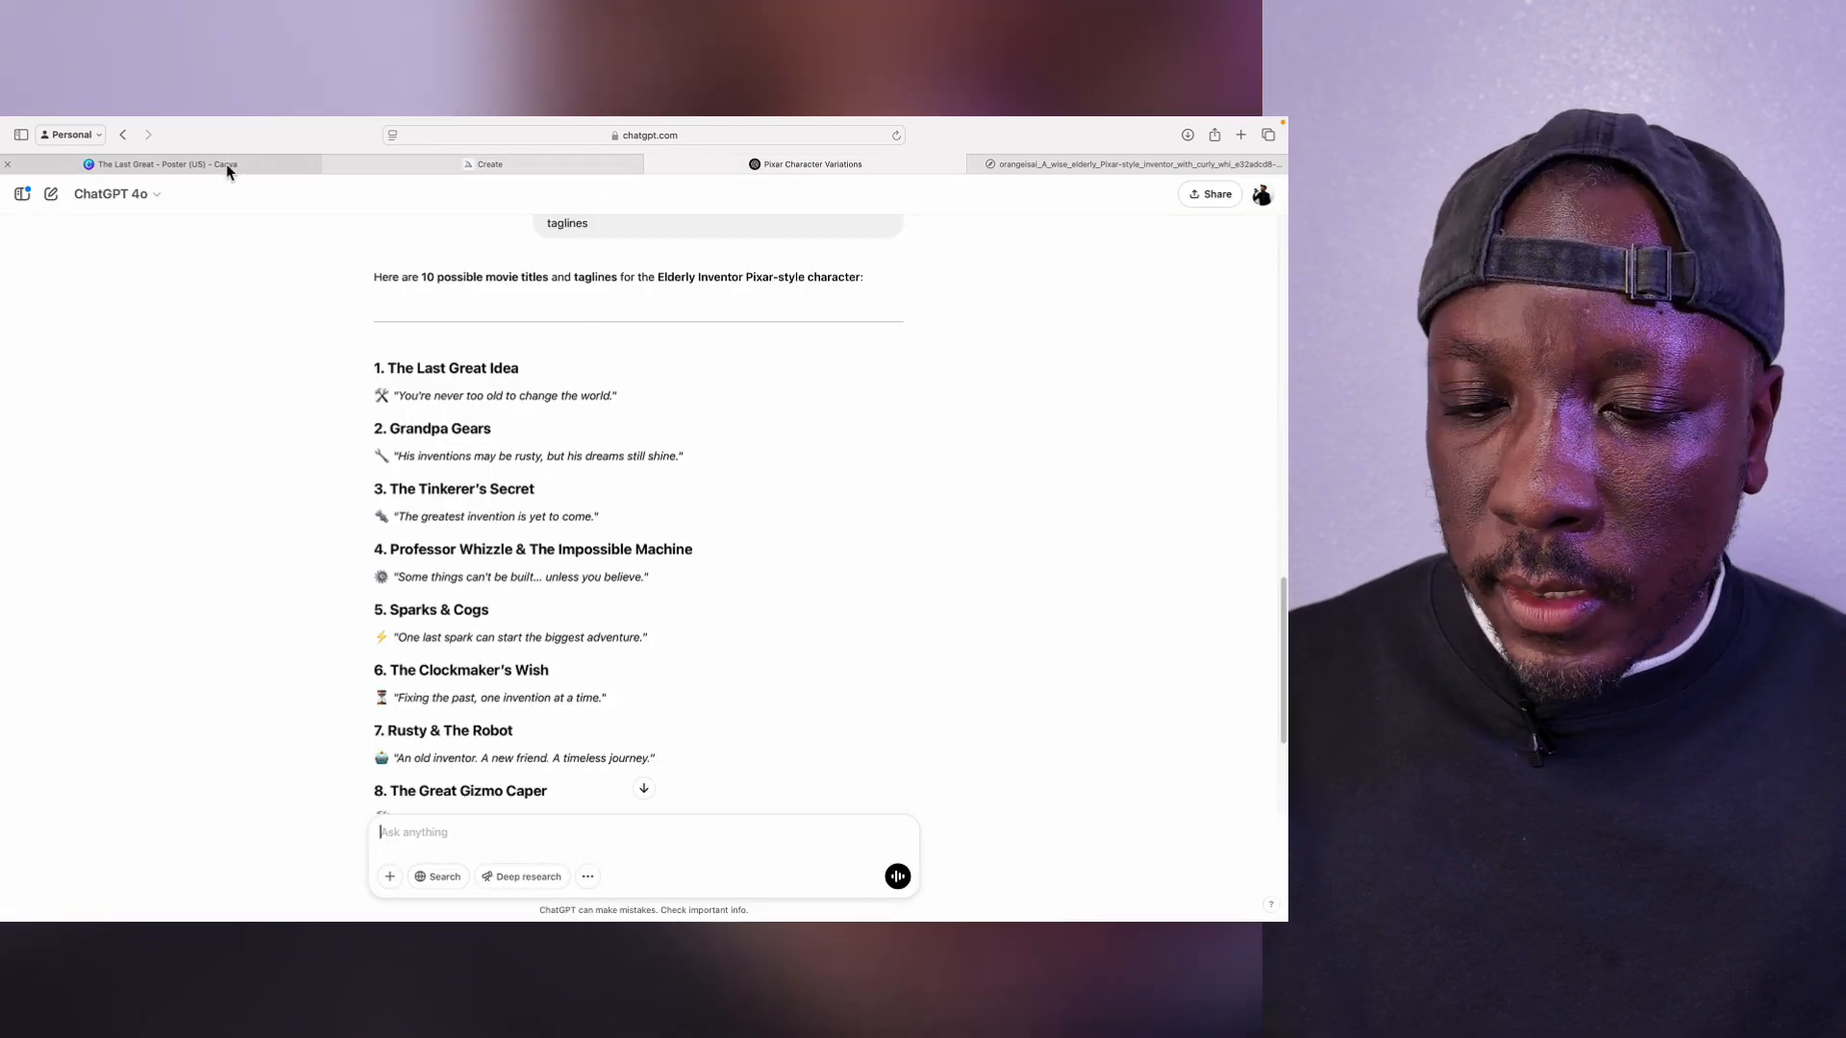
{"action": "left_click", "coordinate": [226, 164]}
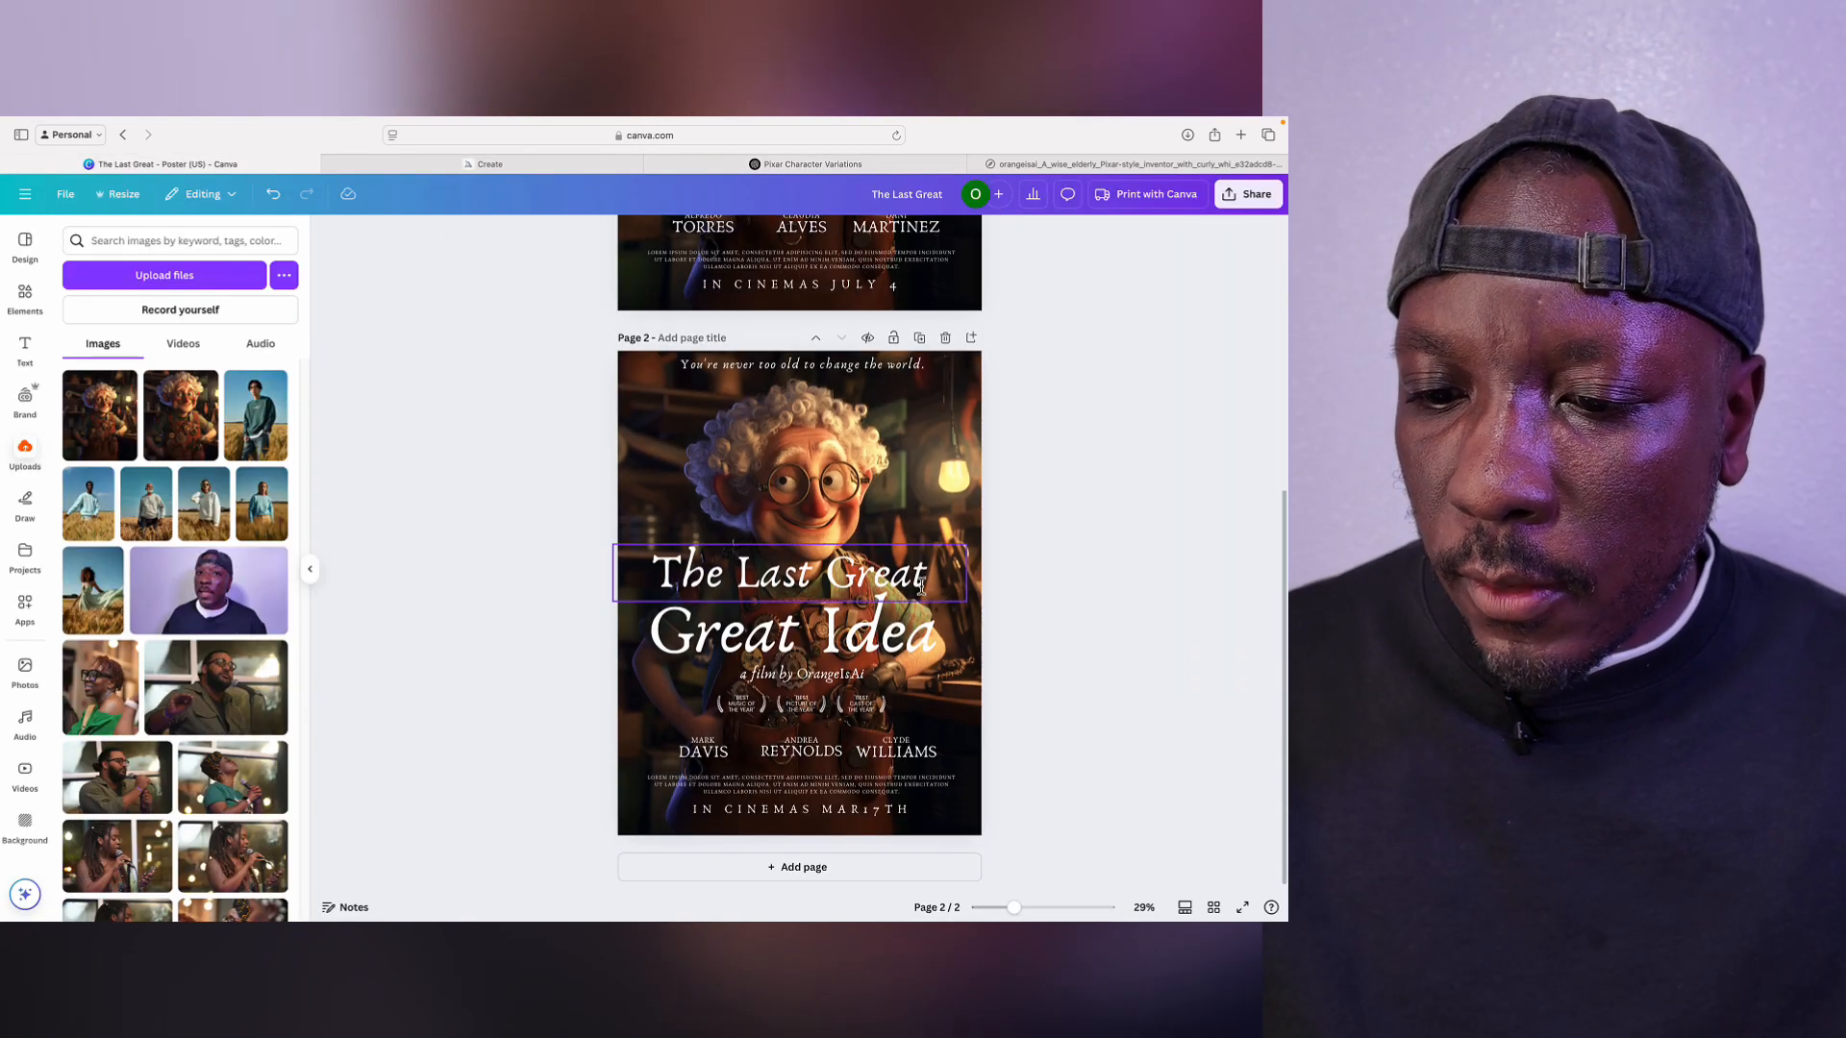
Step: Remove the extra word "Great" from the upper title line on page 2 so it reads "The Last"
{"action": "left_click", "coordinate": [908, 584]}
{"action": "left_click_drag", "start_coordinate": [846, 574], "coordinate": [830, 575]}
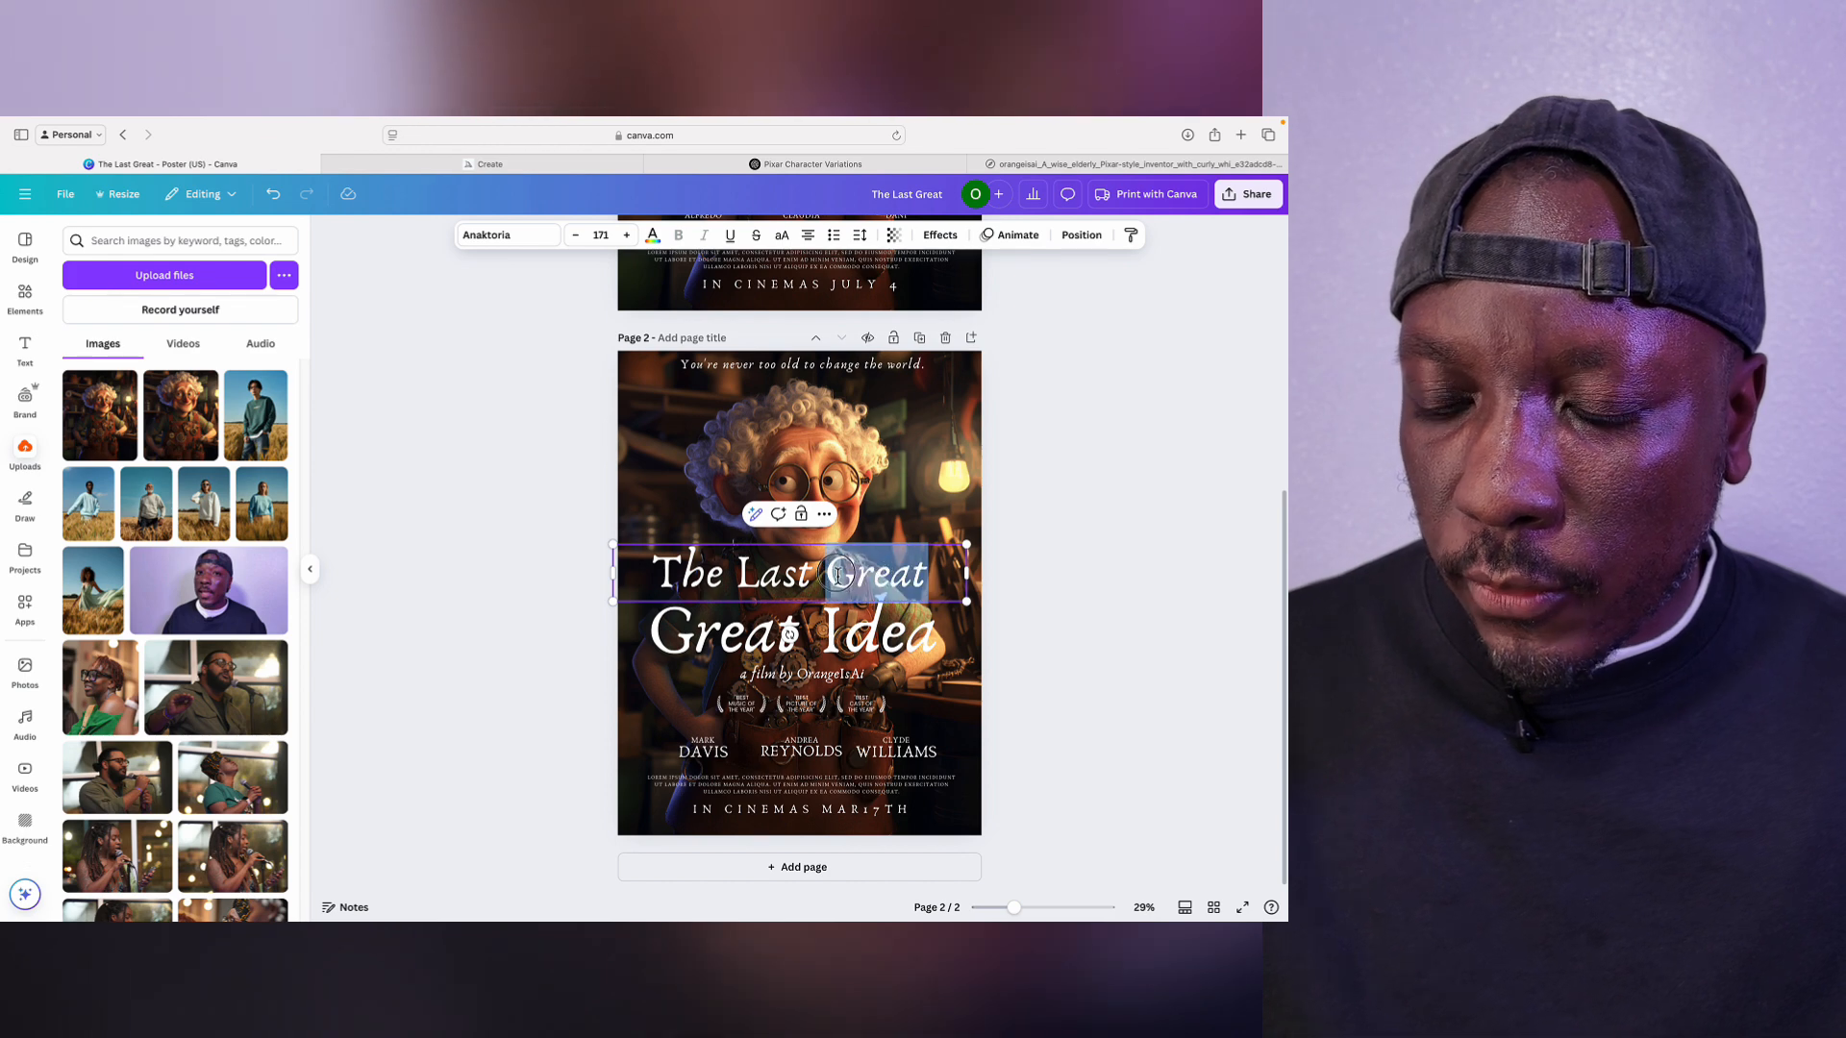
{"action": "key", "text": "BackSpace"}
{"action": "left_click", "coordinate": [1040, 647]}
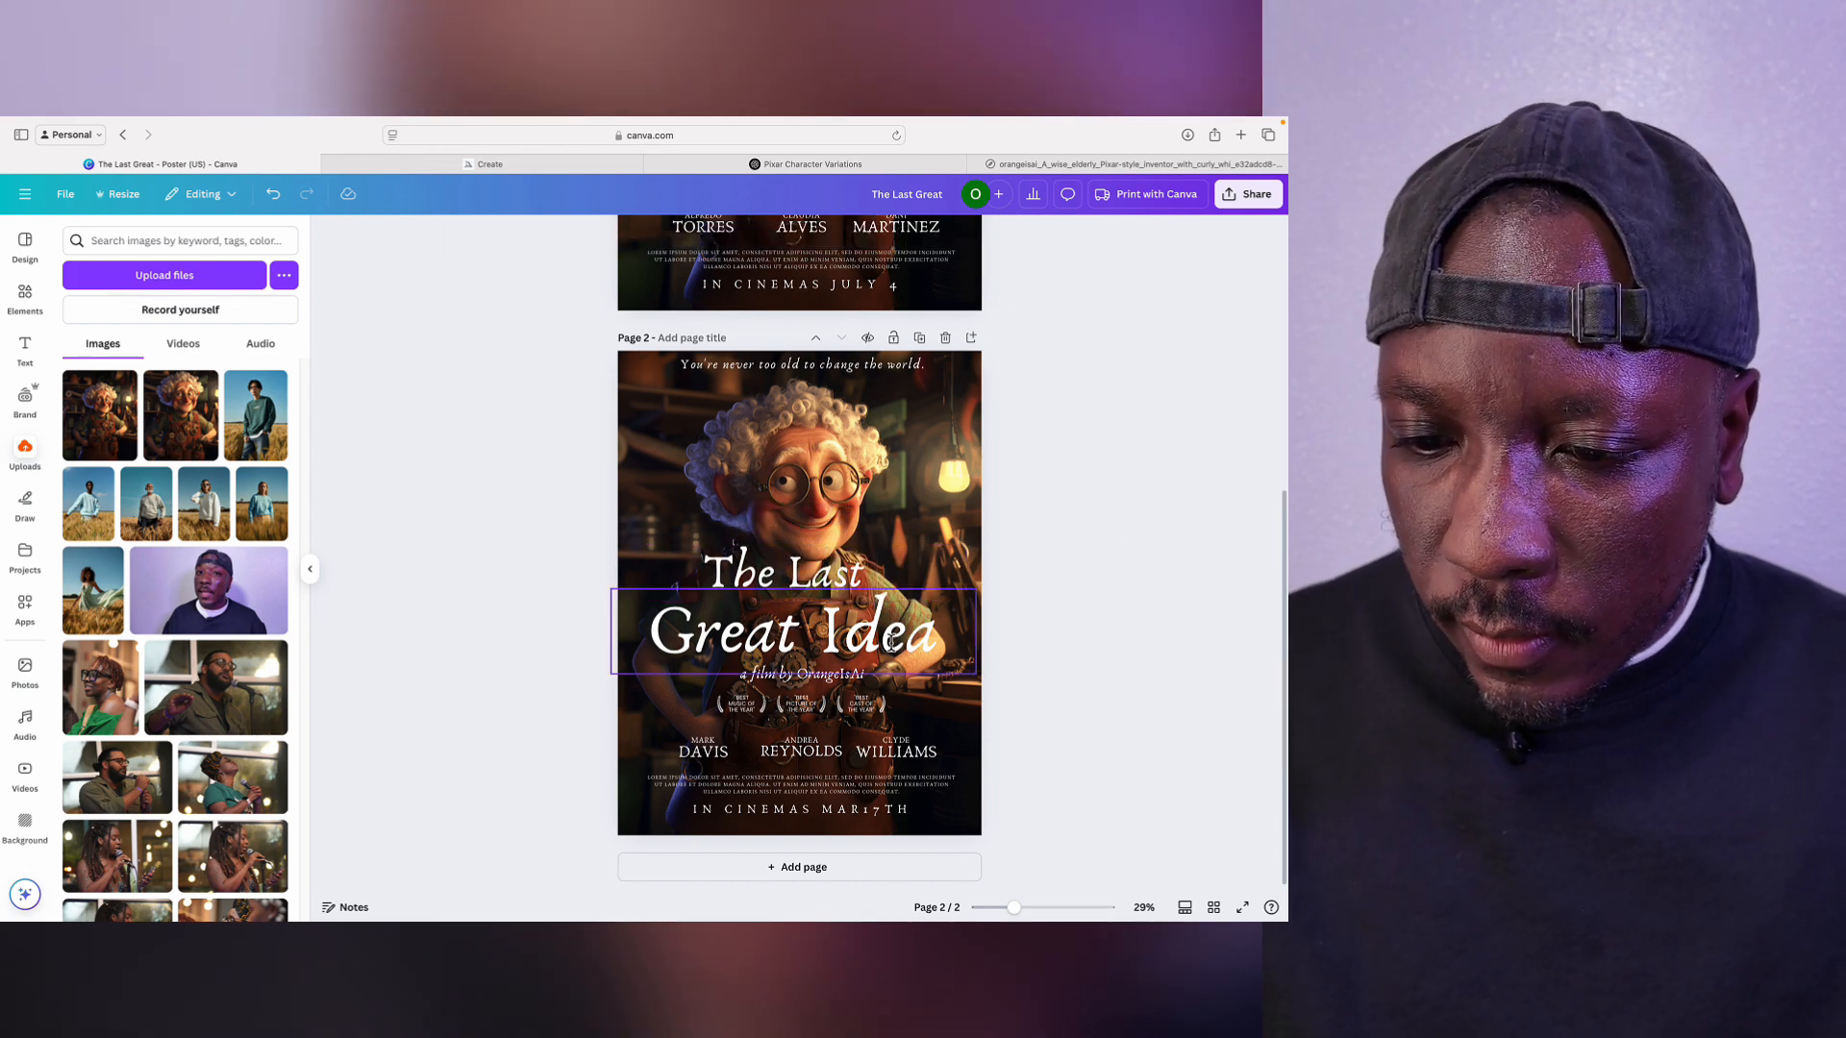
{"action": "left_click", "coordinate": [890, 629]}
{"action": "left_click", "coordinate": [1121, 523]}
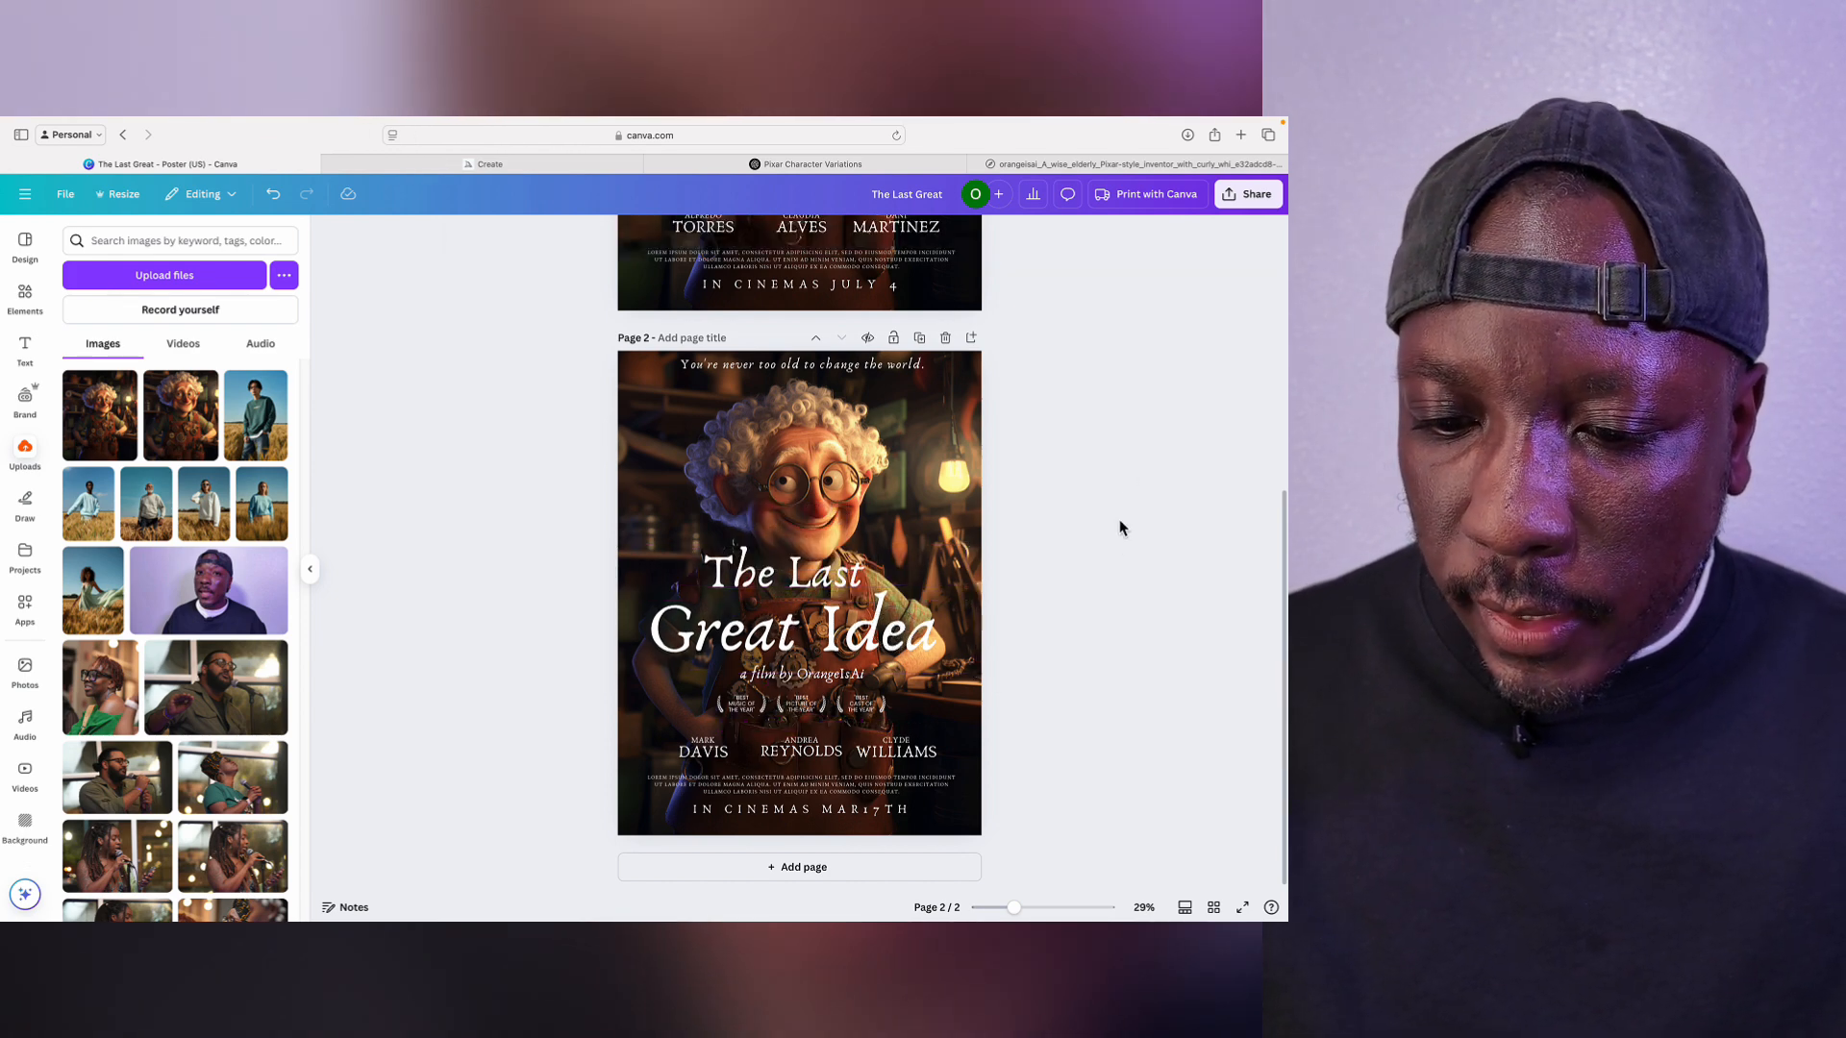
{"action": "left_click", "coordinate": [1001, 827]}
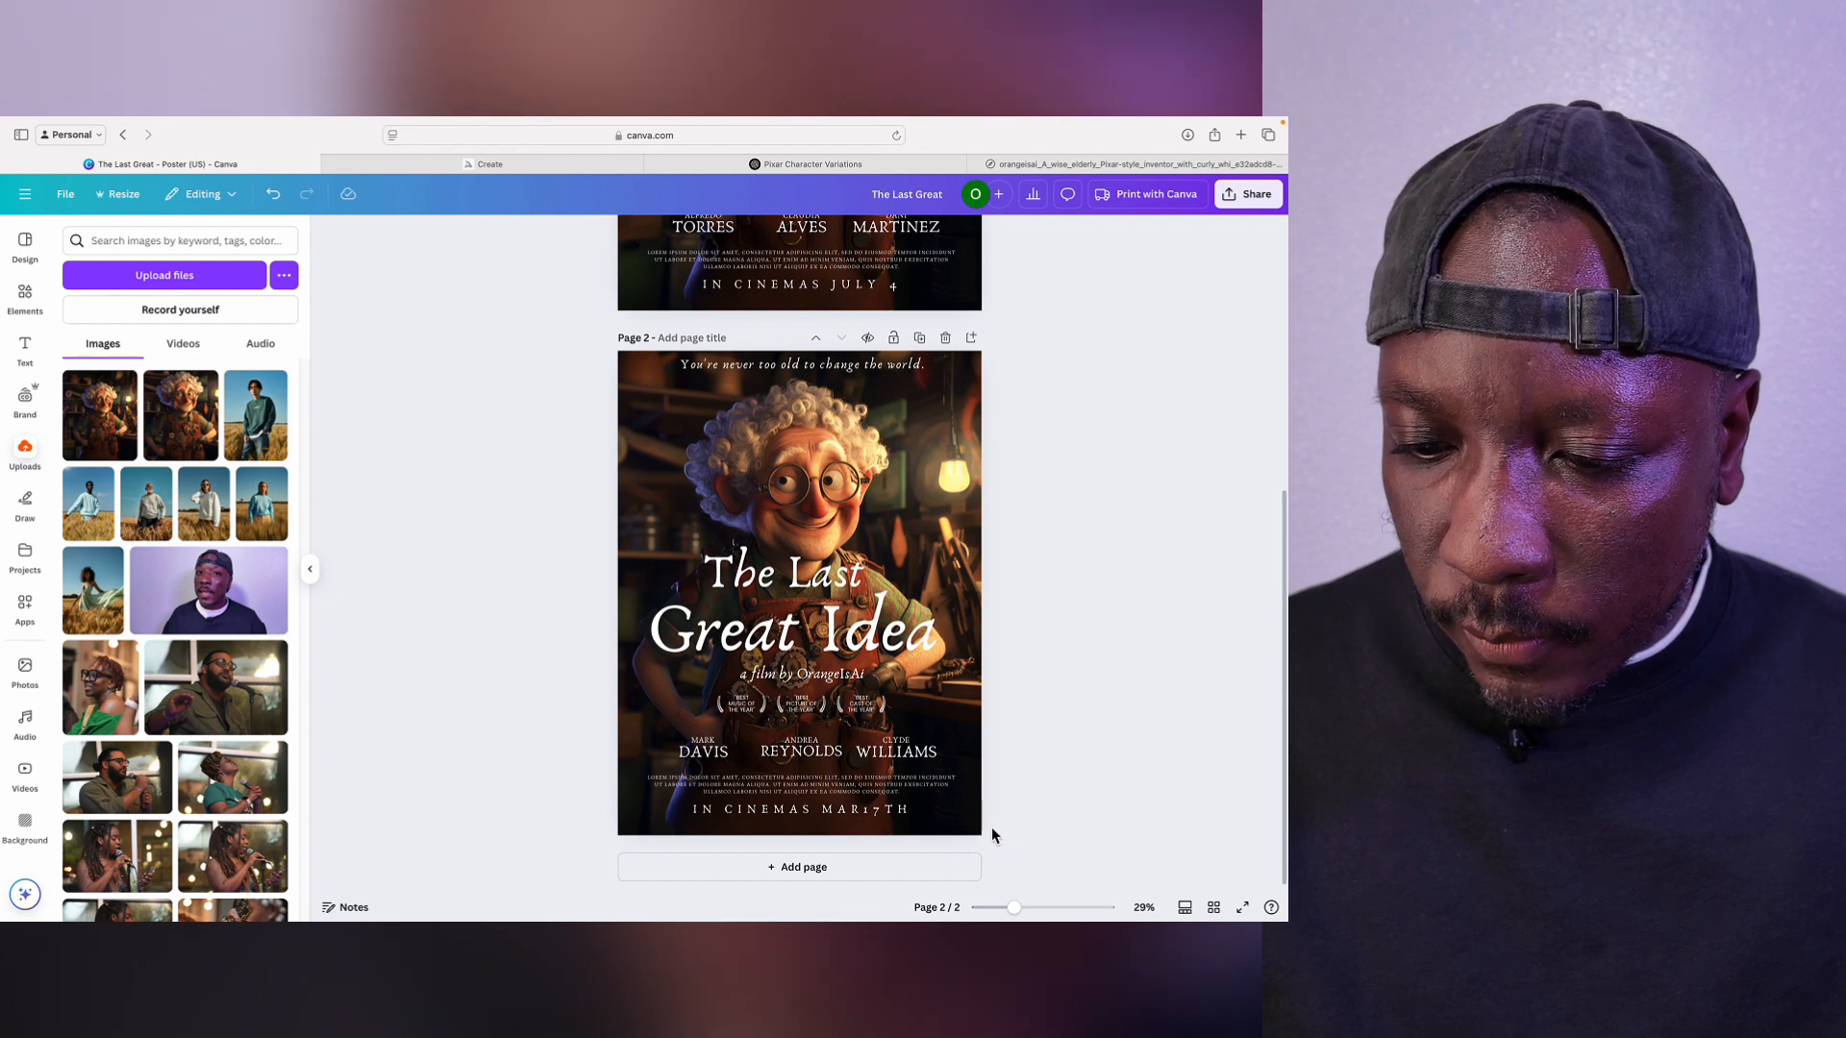
{"action": "left_click", "coordinate": [975, 796]}
{"action": "mouse_move", "coordinate": [974, 762]}
{"action": "left_mouse_down"}
{"action": "mouse_move", "coordinate": [975, 617]}
{"action": "mouse_move", "coordinate": [972, 768]}
{"action": "left_mouse_up"}
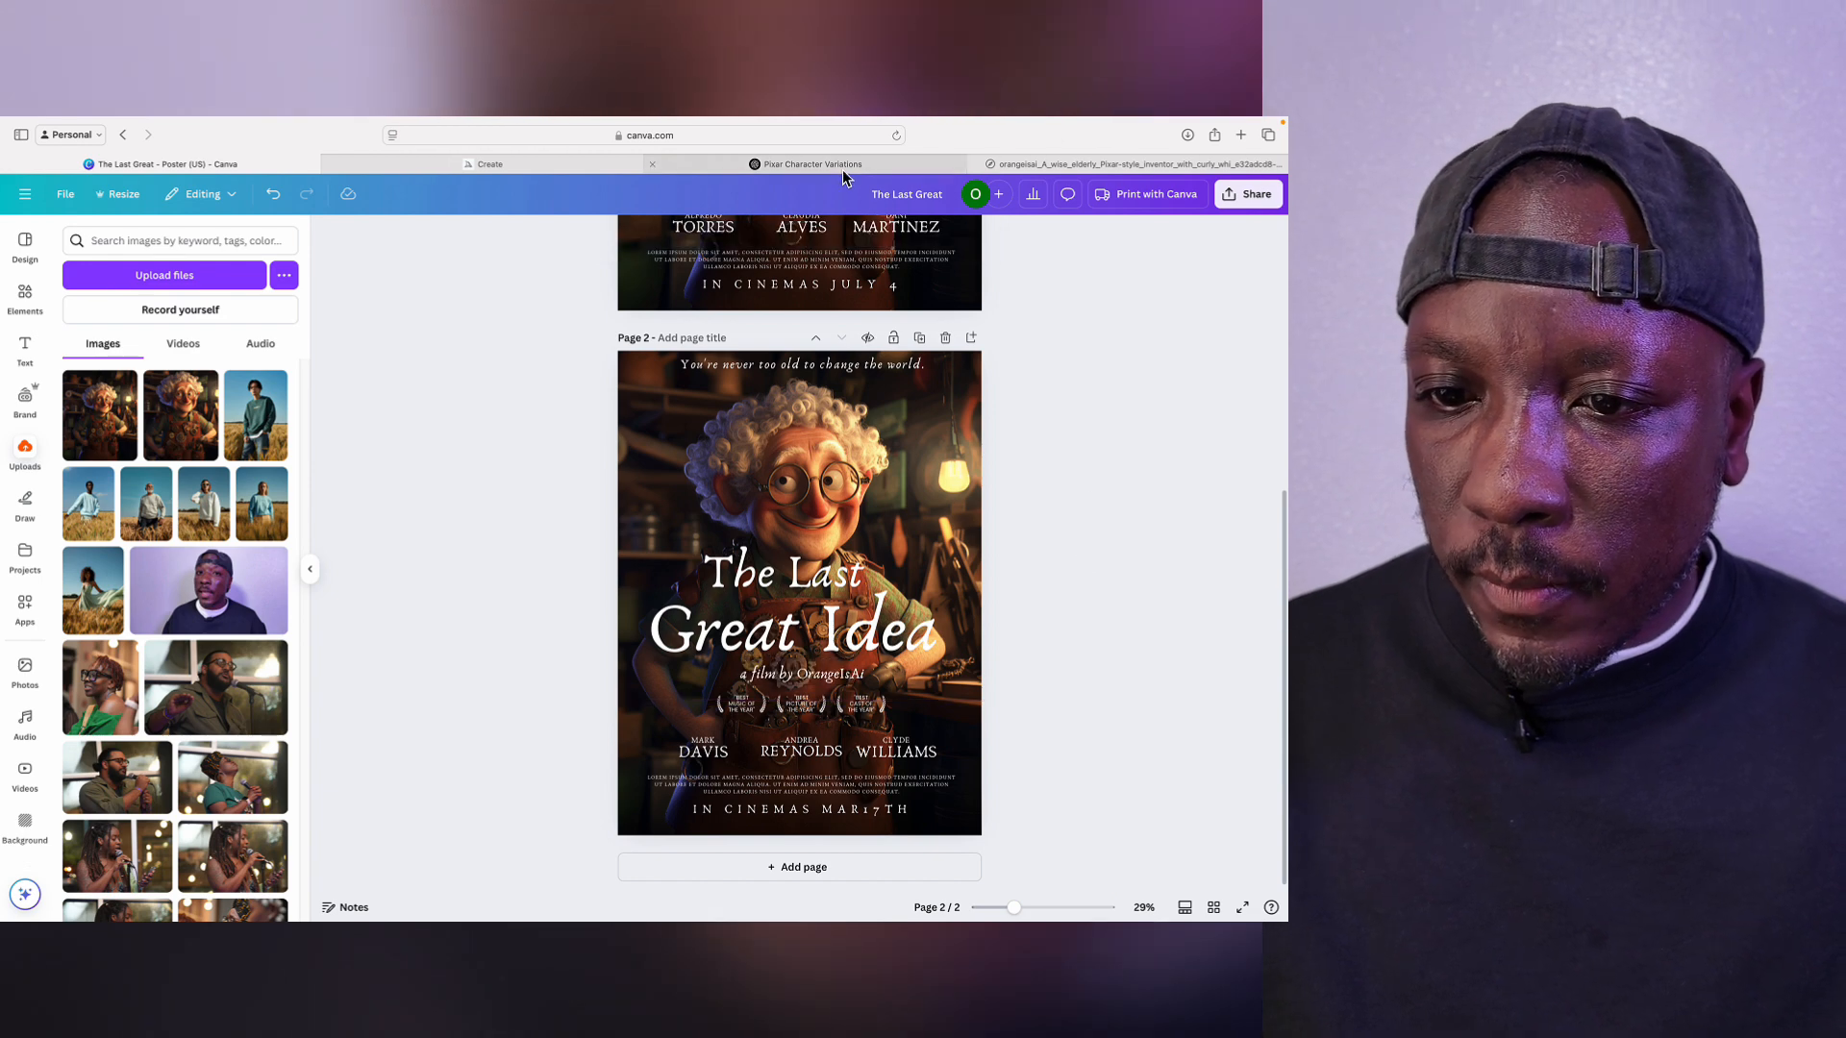
{"action": "left_click", "coordinate": [762, 796]}
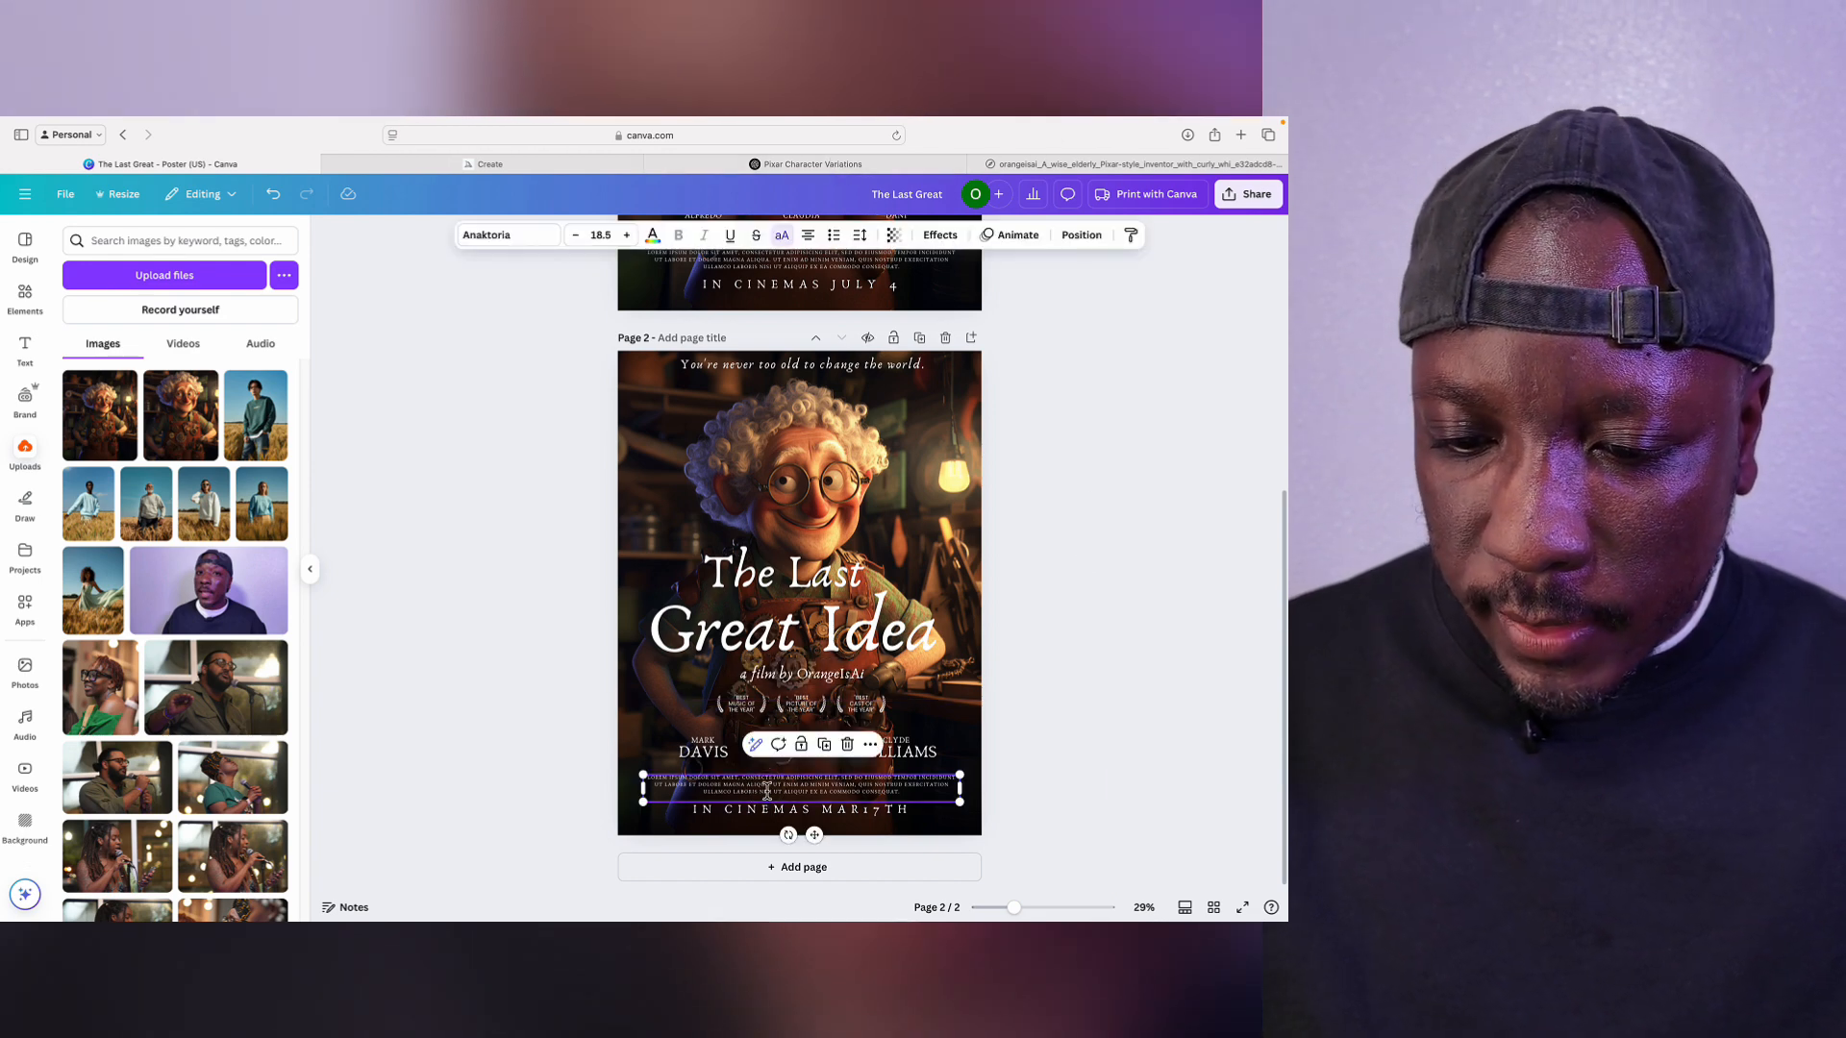
{"action": "left_click", "coordinate": [1157, 692]}
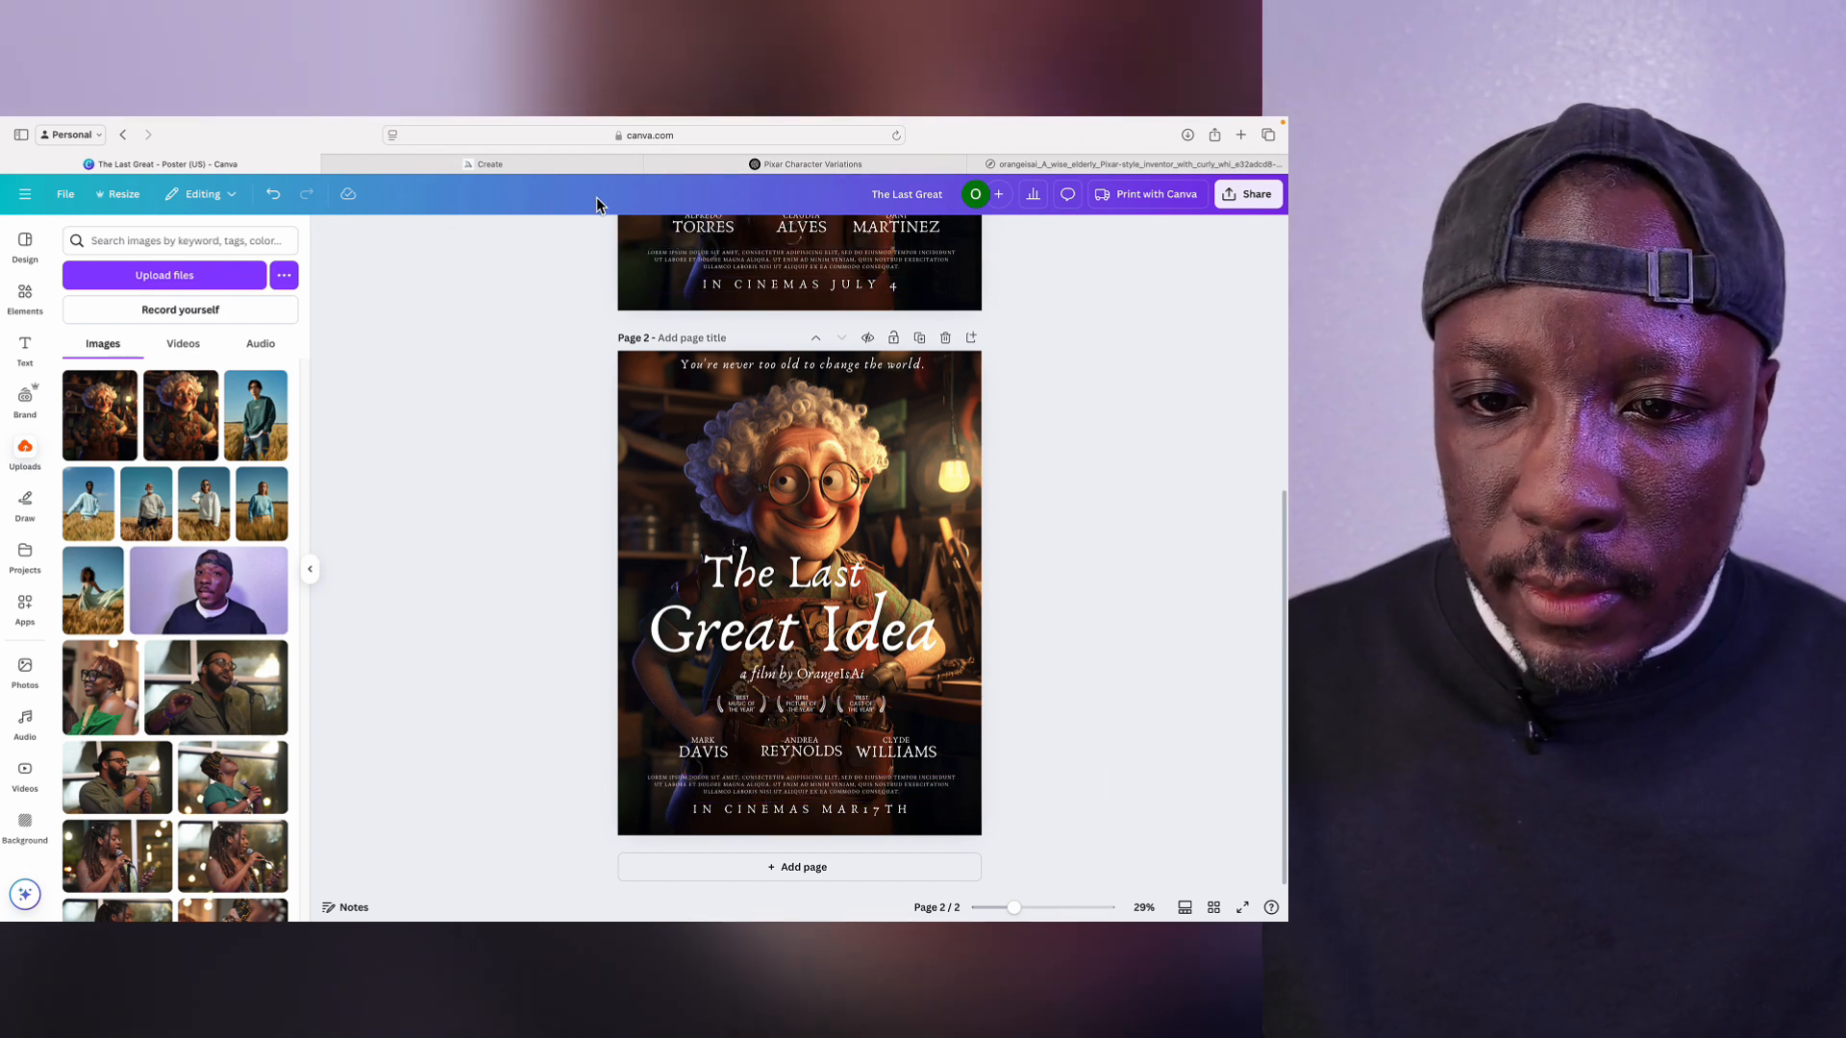
Step: Switch to the ChatGPT conversation and submit the prompt "Give a brief synopsis of The Last Great Idea"
{"action": "left_click", "coordinate": [858, 164]}
{"action": "left_click", "coordinate": [864, 164]}
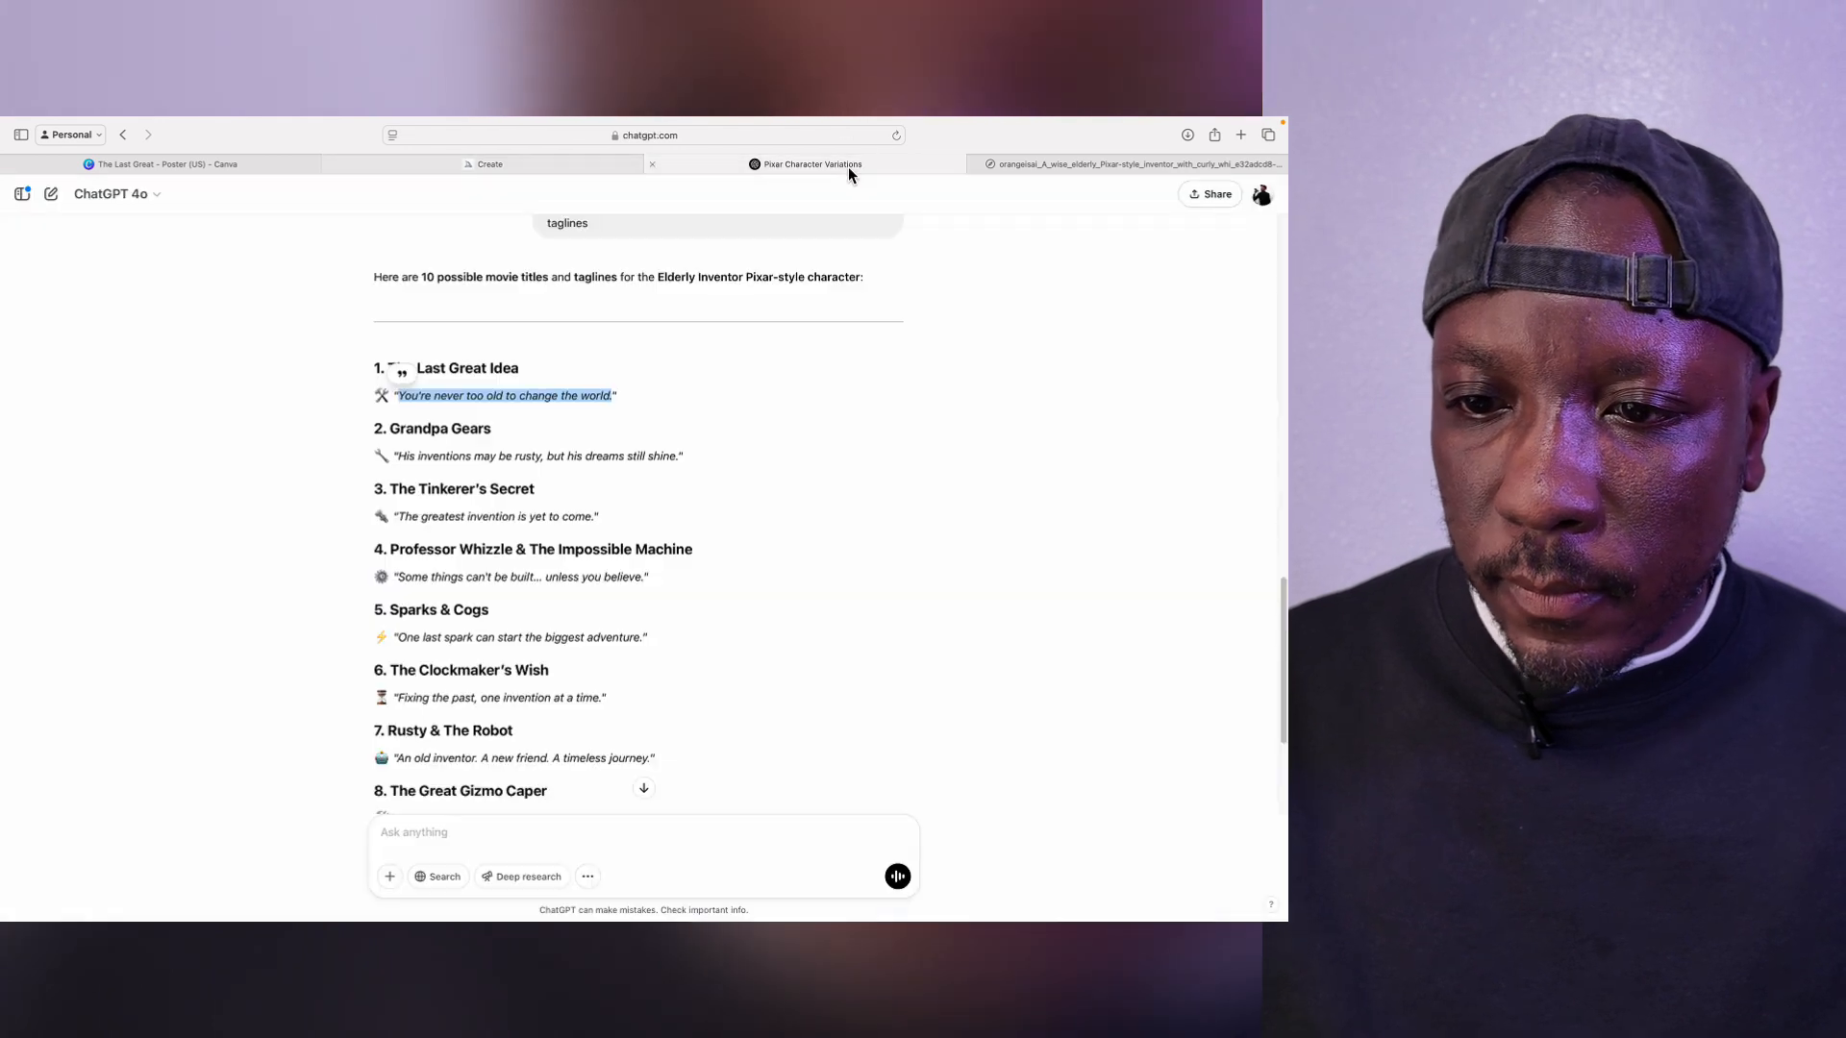
{"action": "left_click", "coordinate": [493, 831]}
{"action": "type", "text": "Giv"}
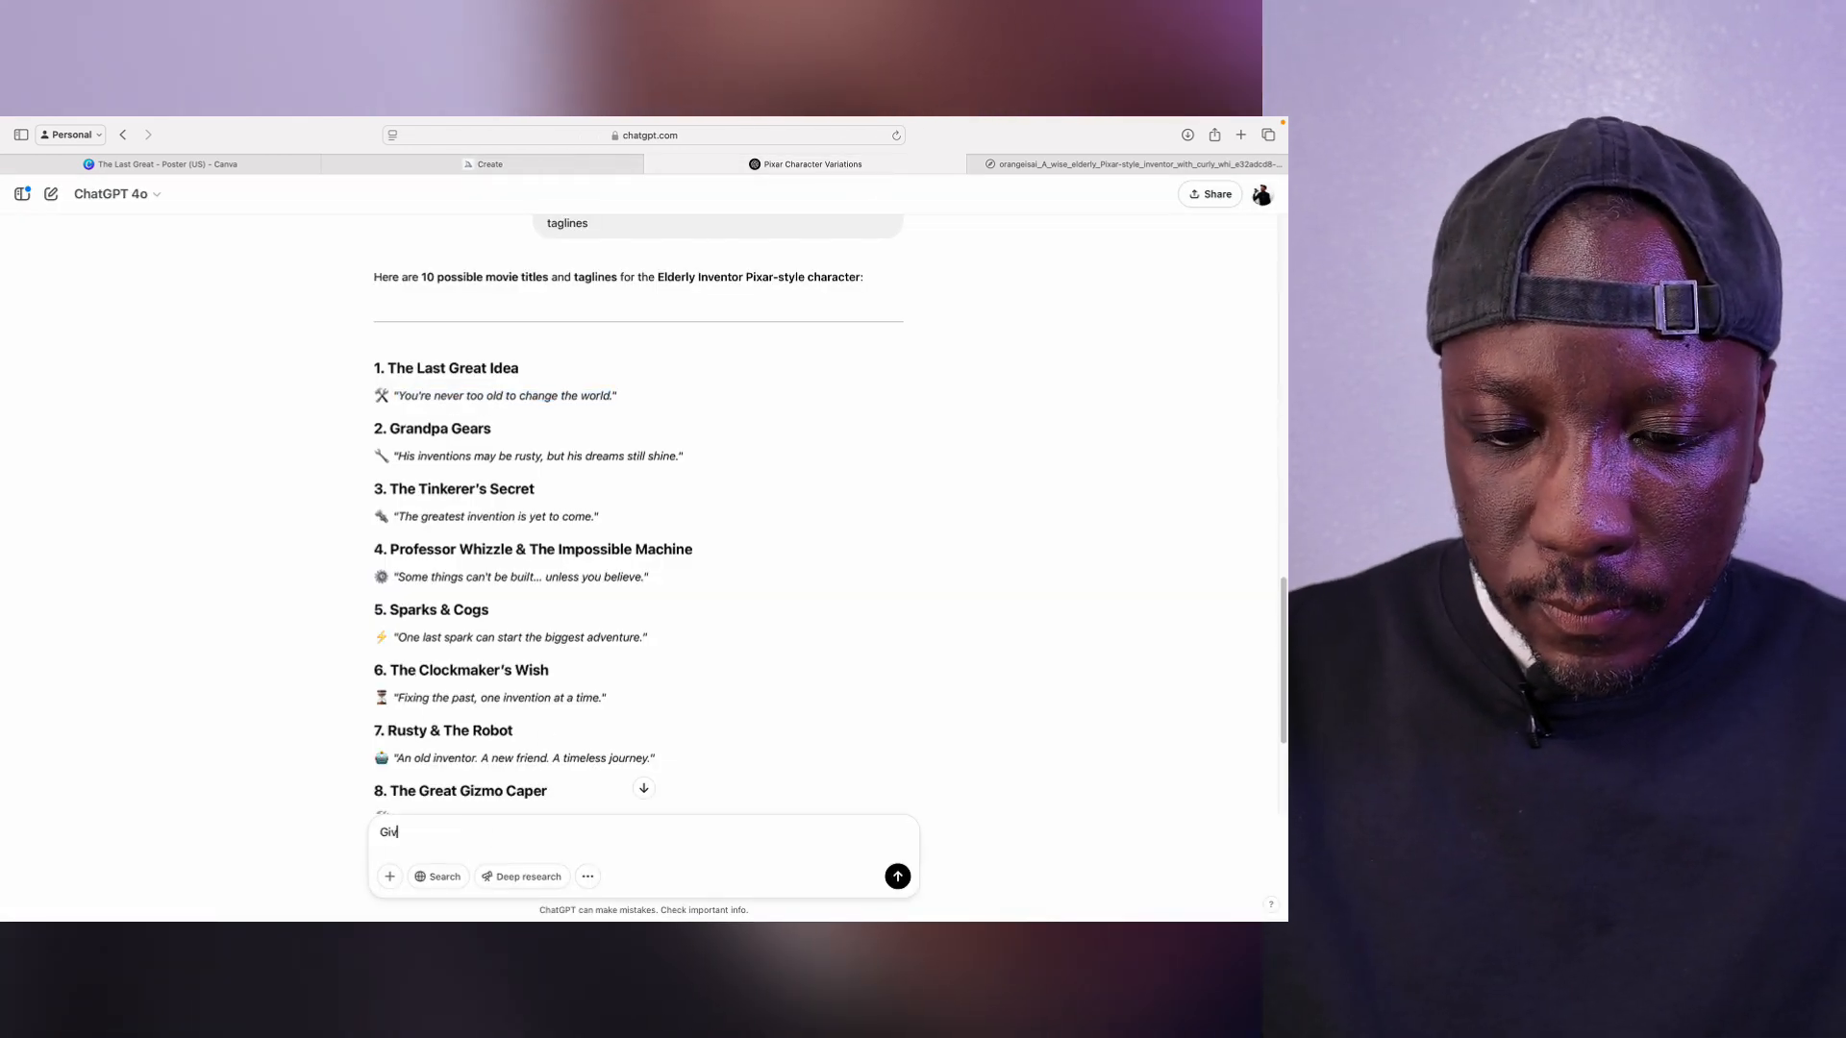
{"action": "type", "text": "e a br"}
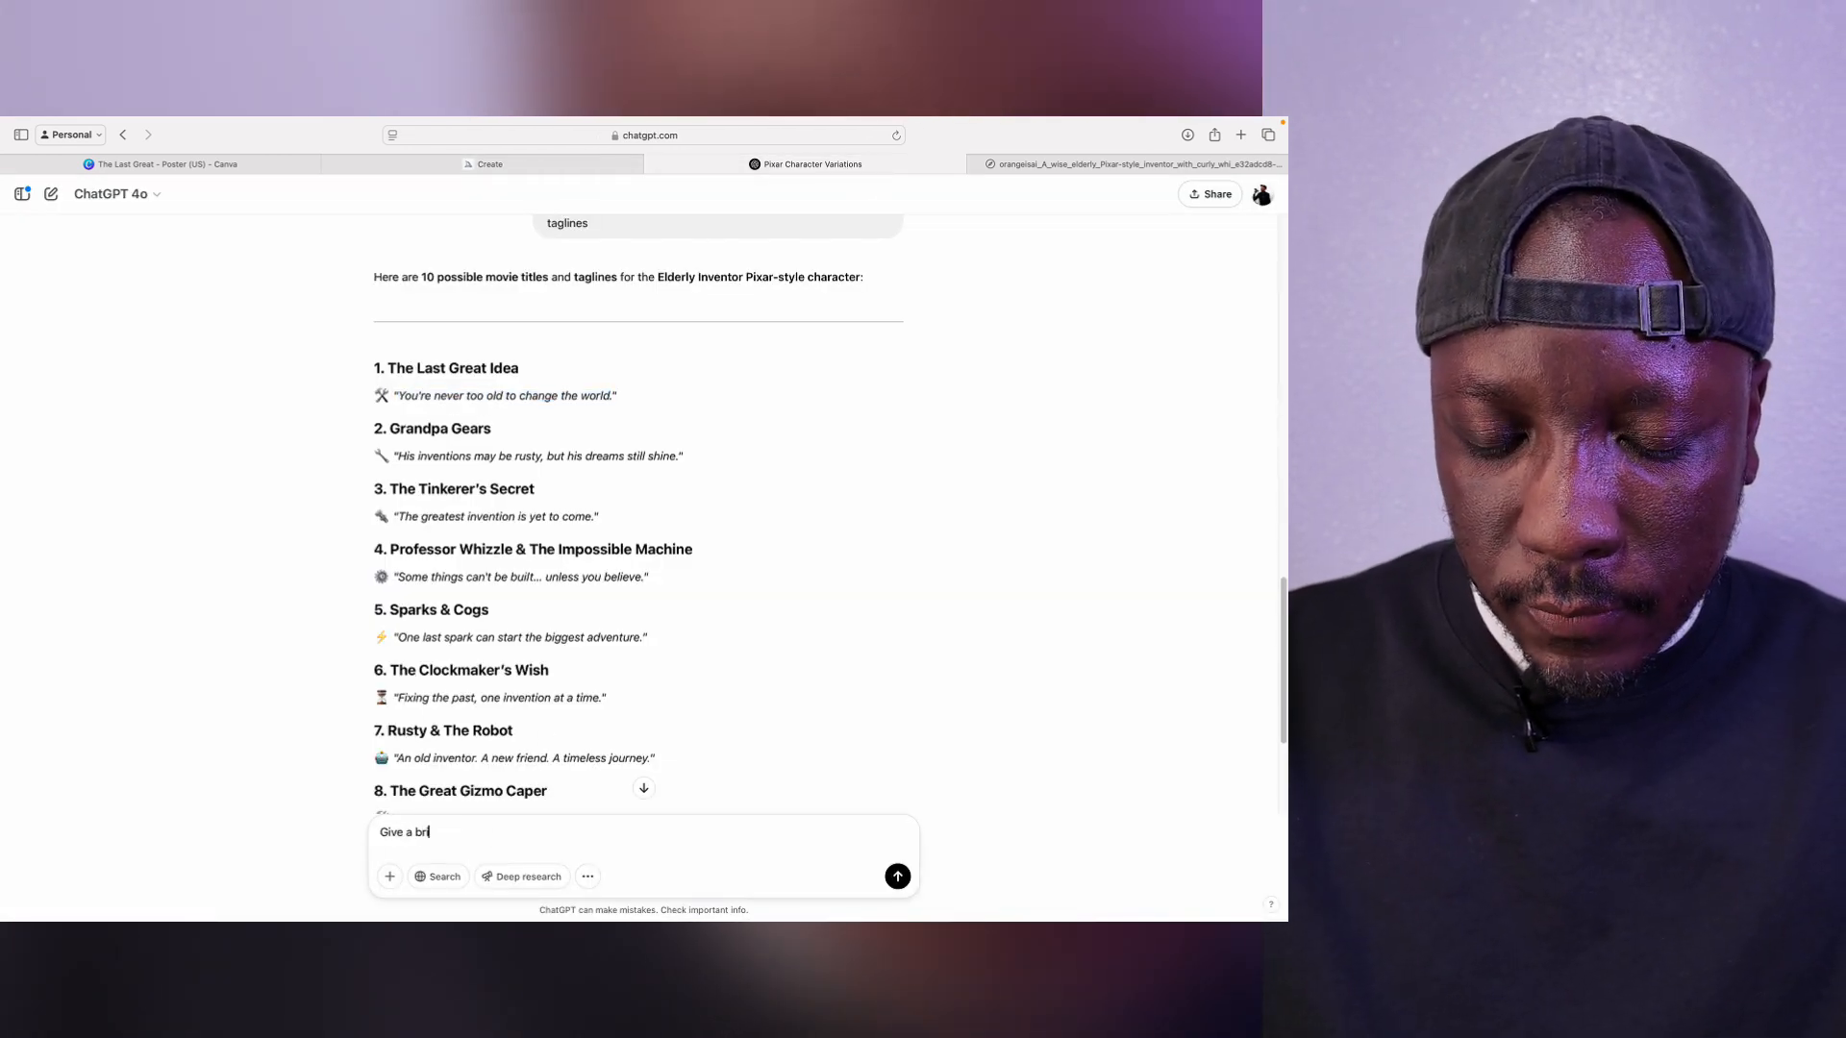
{"action": "type", "text": "ief synopsis of"}
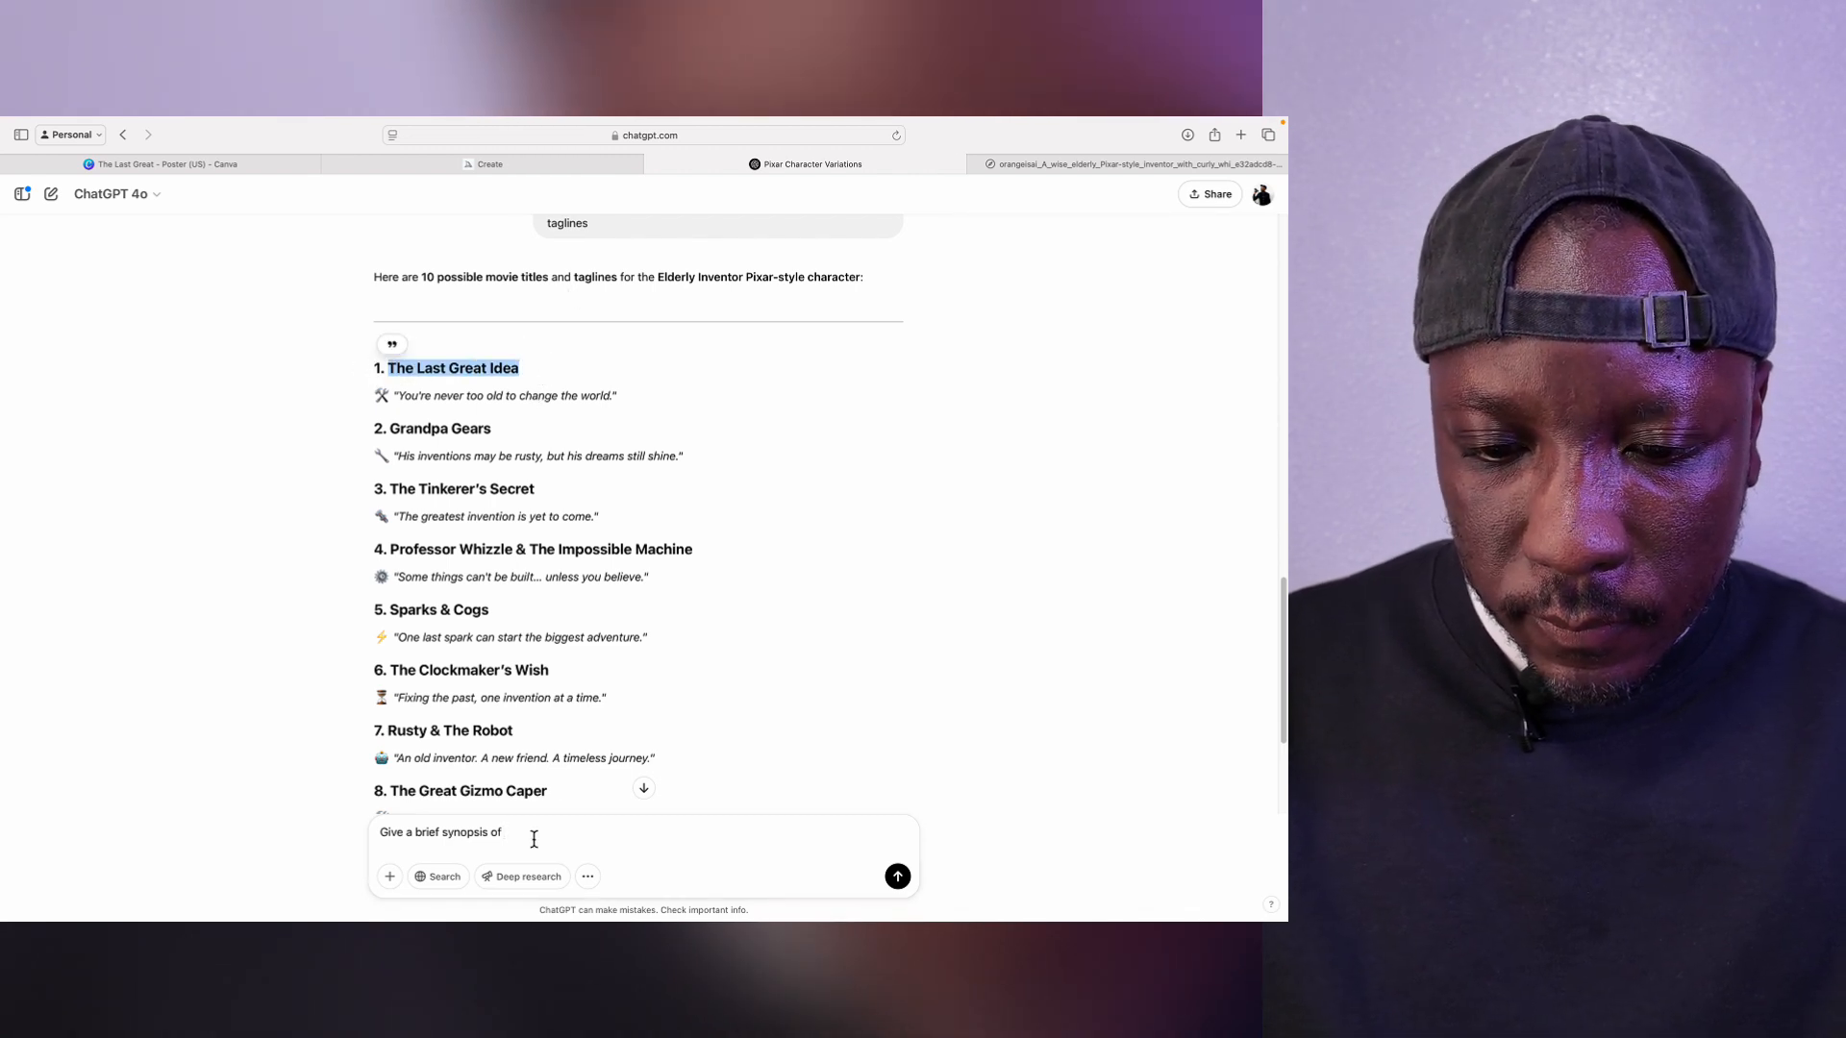
{"action": "type", "text": "The Last Great Idea"}
{"action": "left_click", "coordinate": [900, 881]}
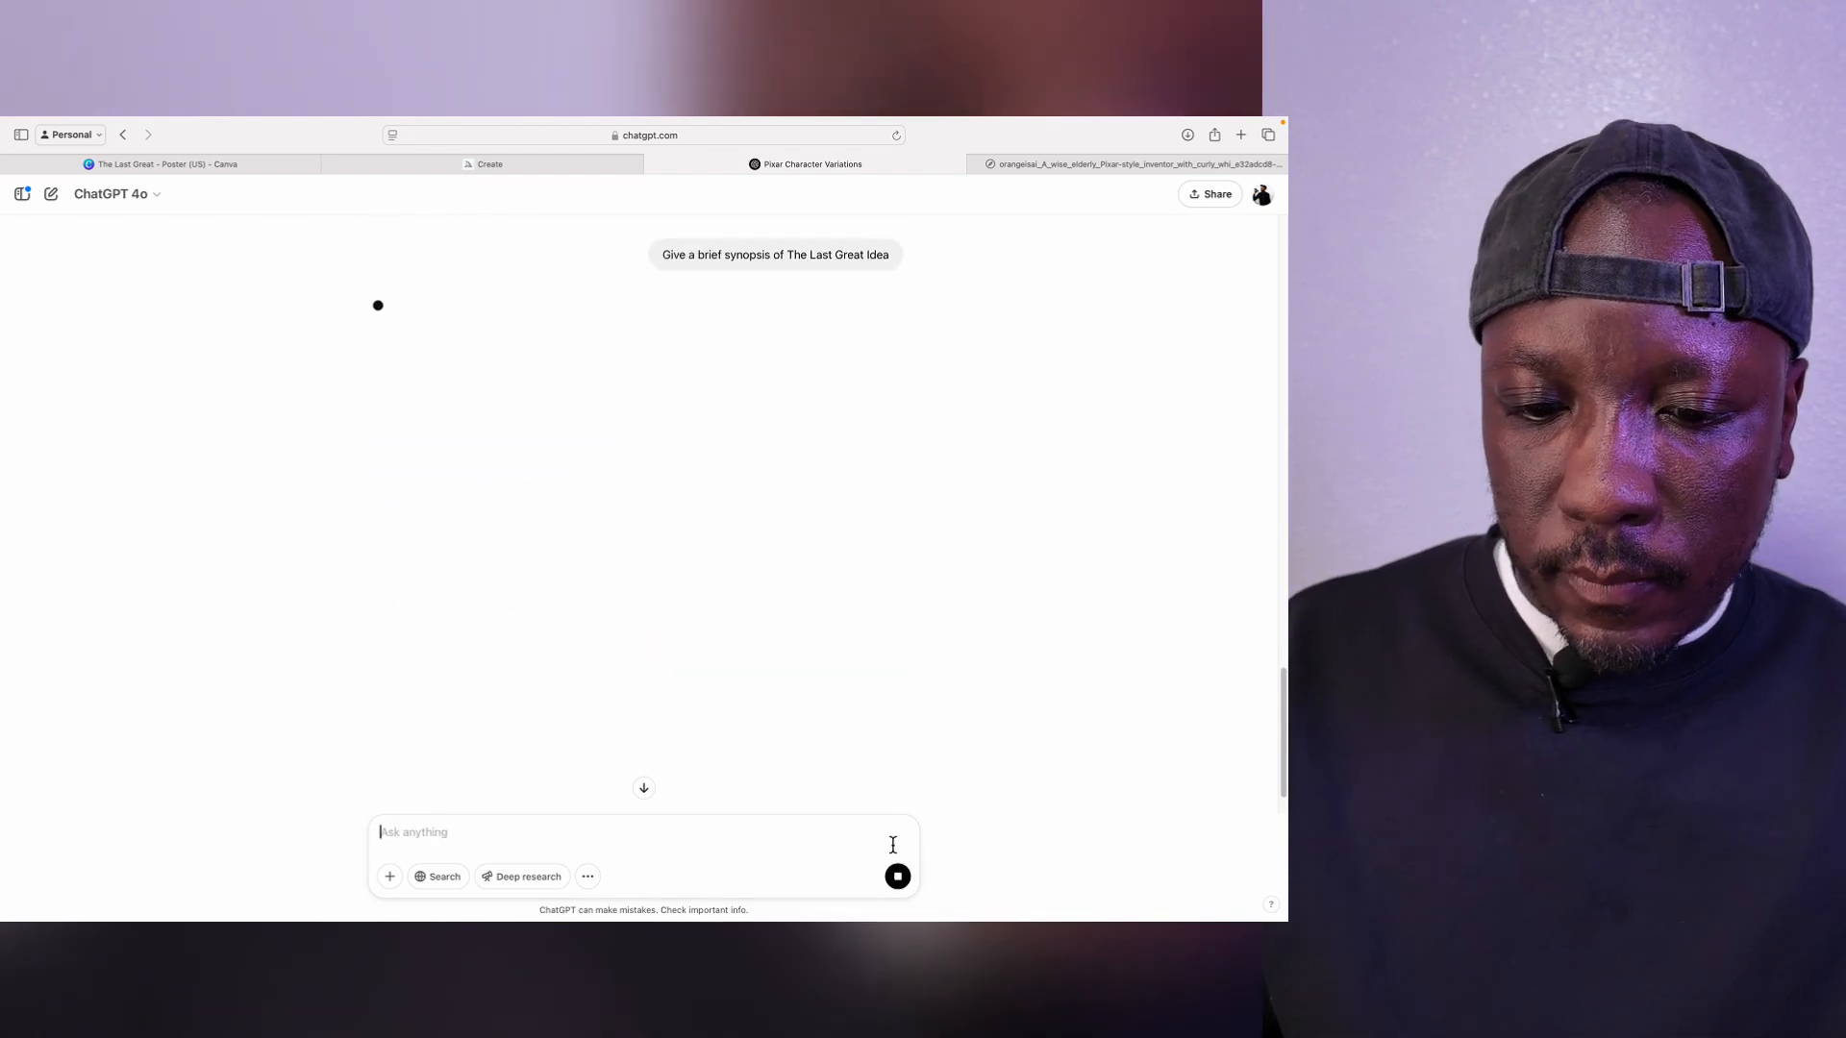
Step: Return to the Canva poster and centre the "The Last" line horizontally on the page, slightly closer to "Great Idea"
{"action": "left_click", "coordinate": [534, 164]}
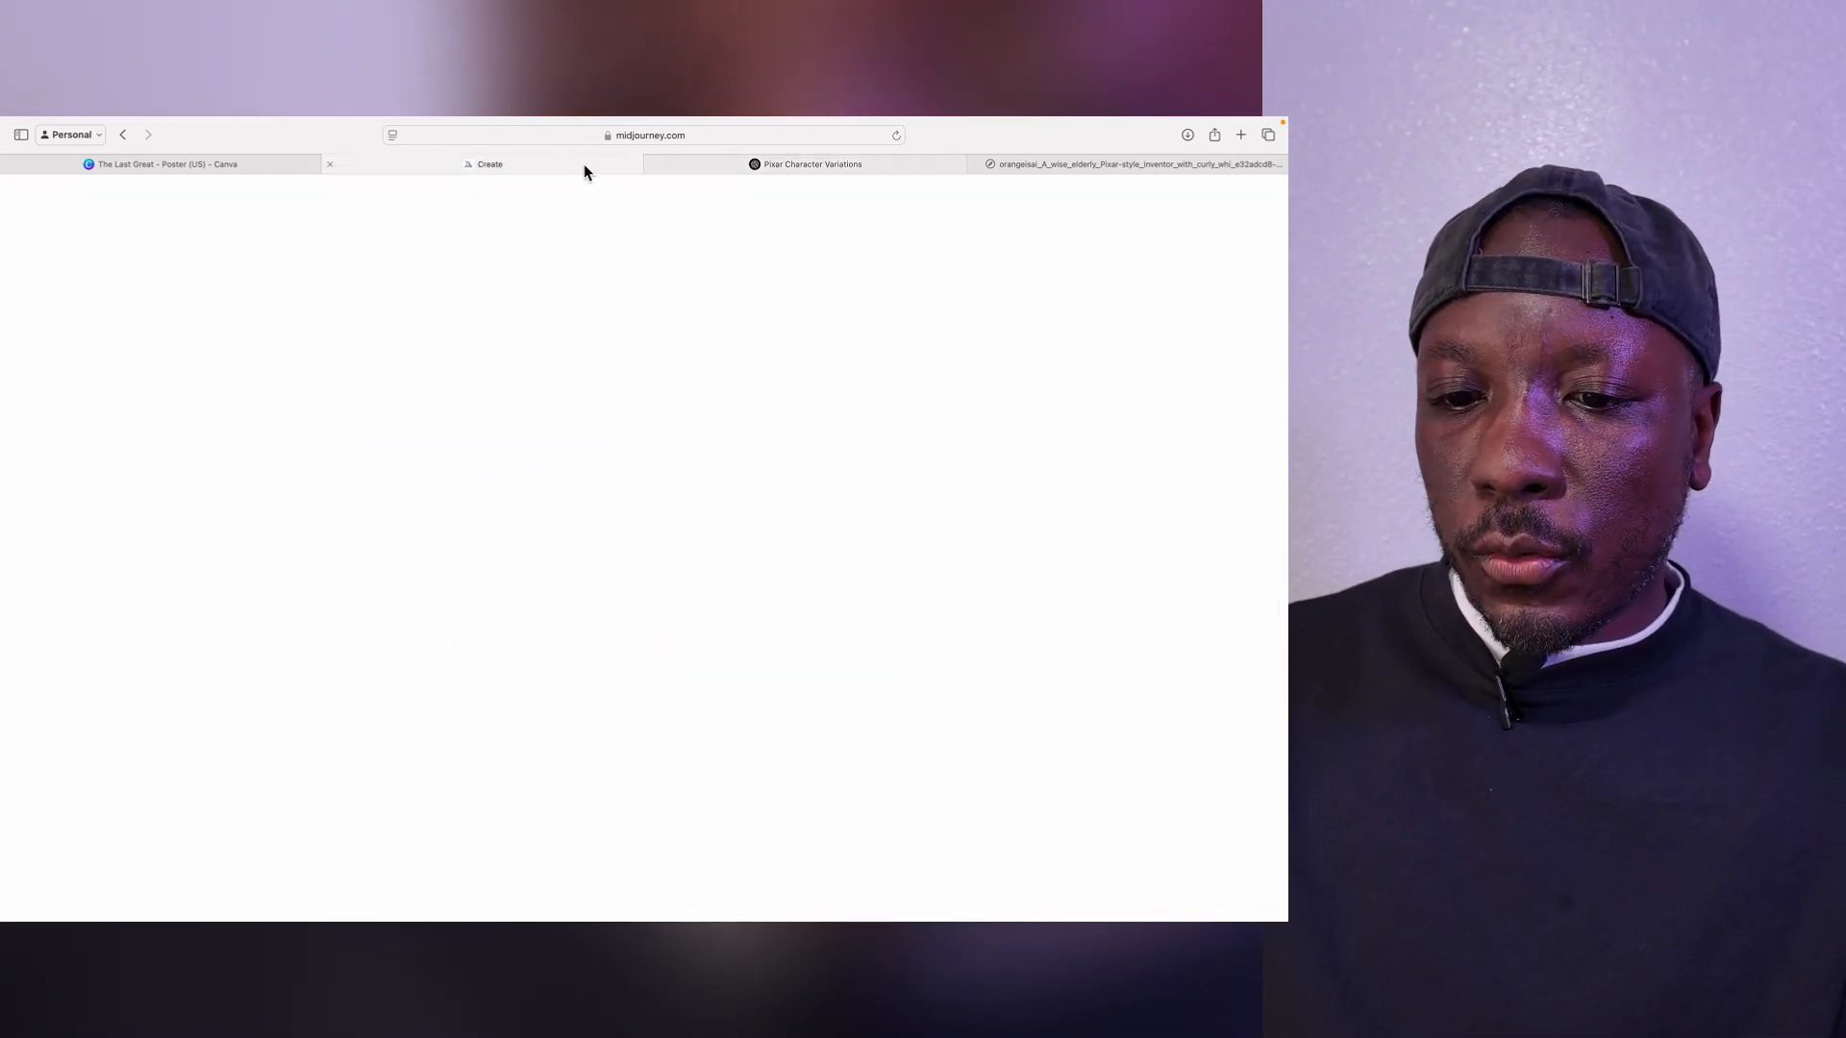
{"action": "left_click", "coordinate": [759, 164]}
{"action": "left_click", "coordinate": [1006, 169]}
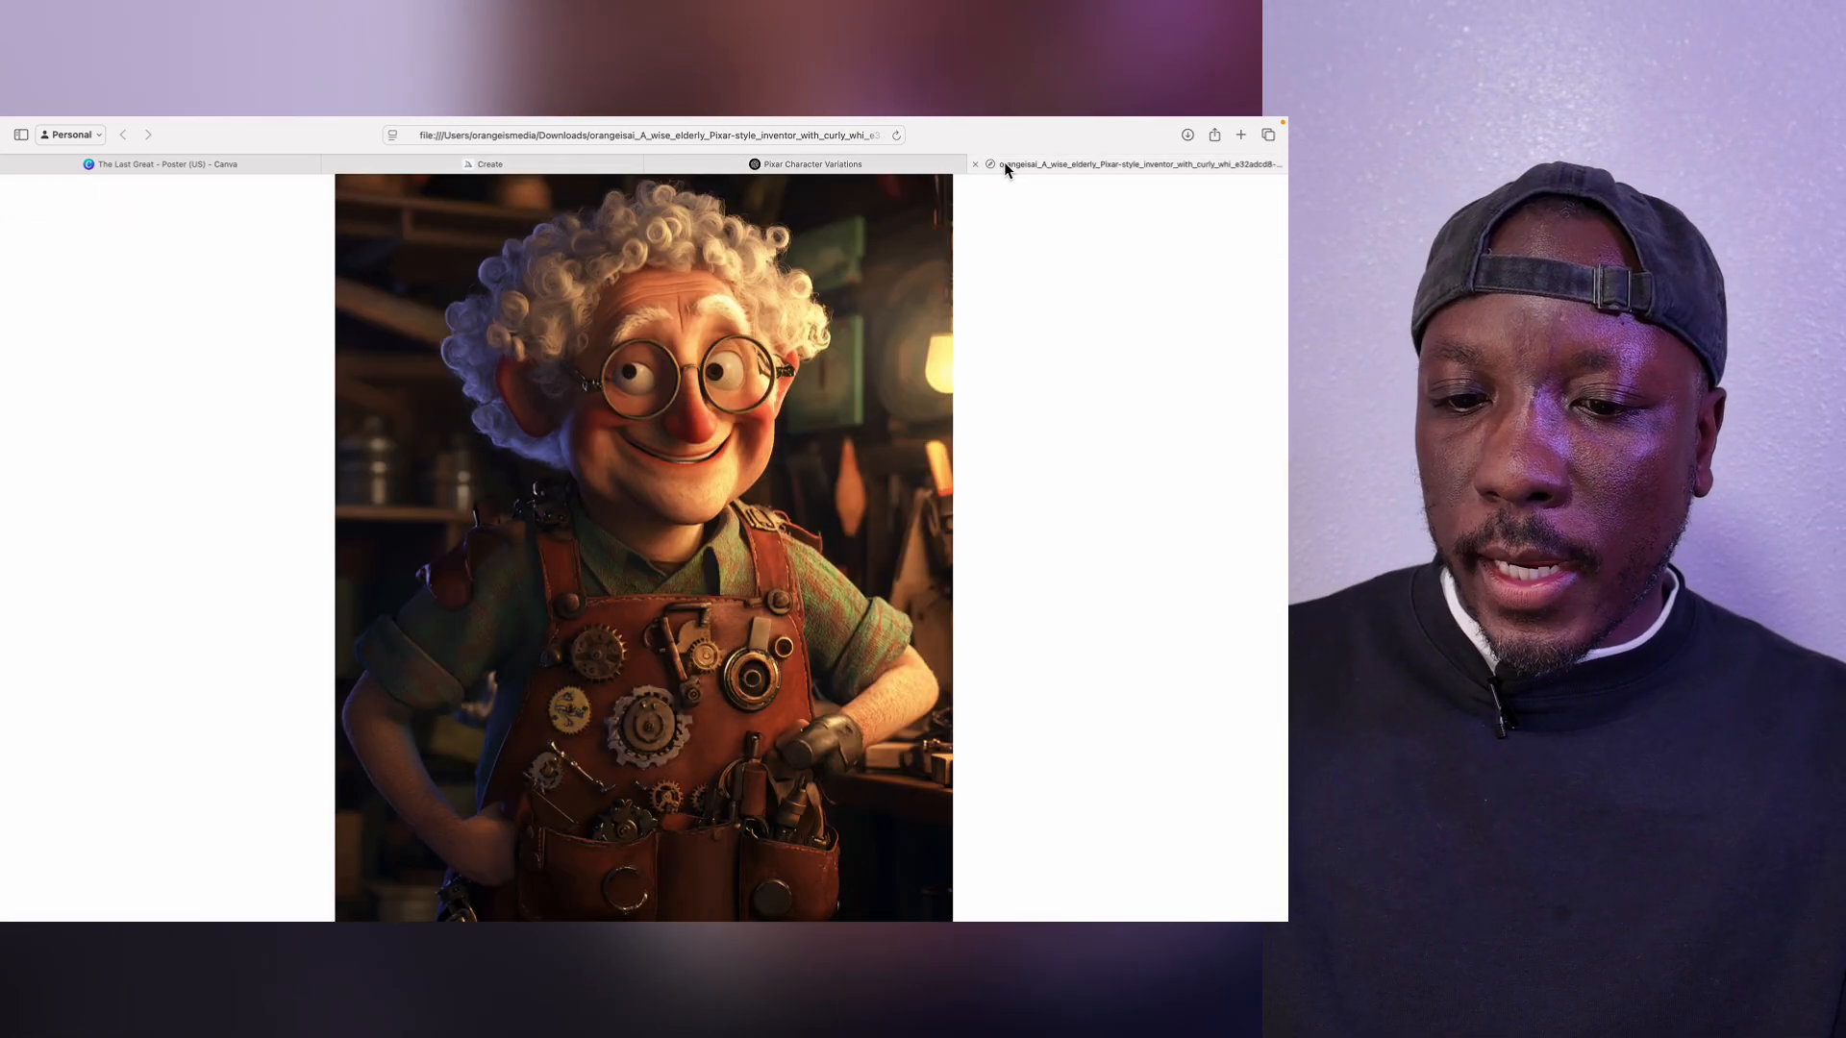
{"action": "left_click", "coordinate": [288, 160]}
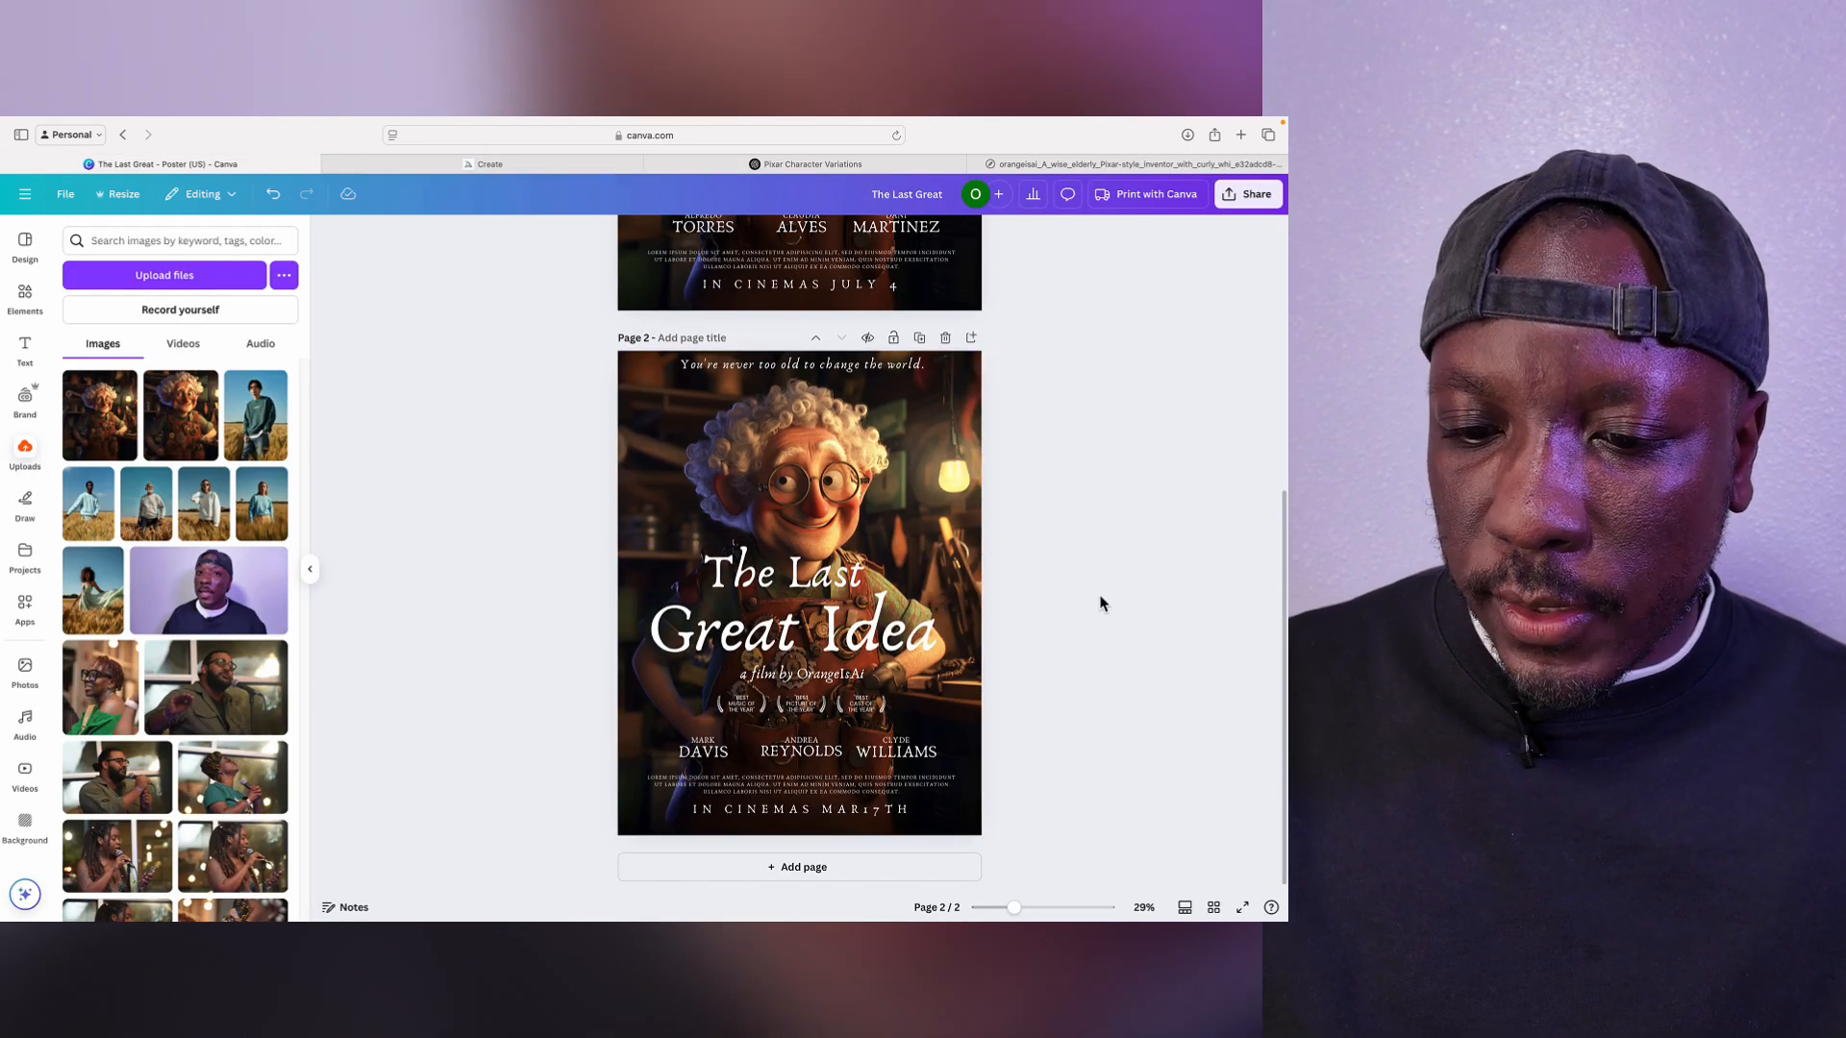
{"action": "scroll", "coordinate": [1088, 594], "scroll_direction": "up", "scroll_amount": 5}
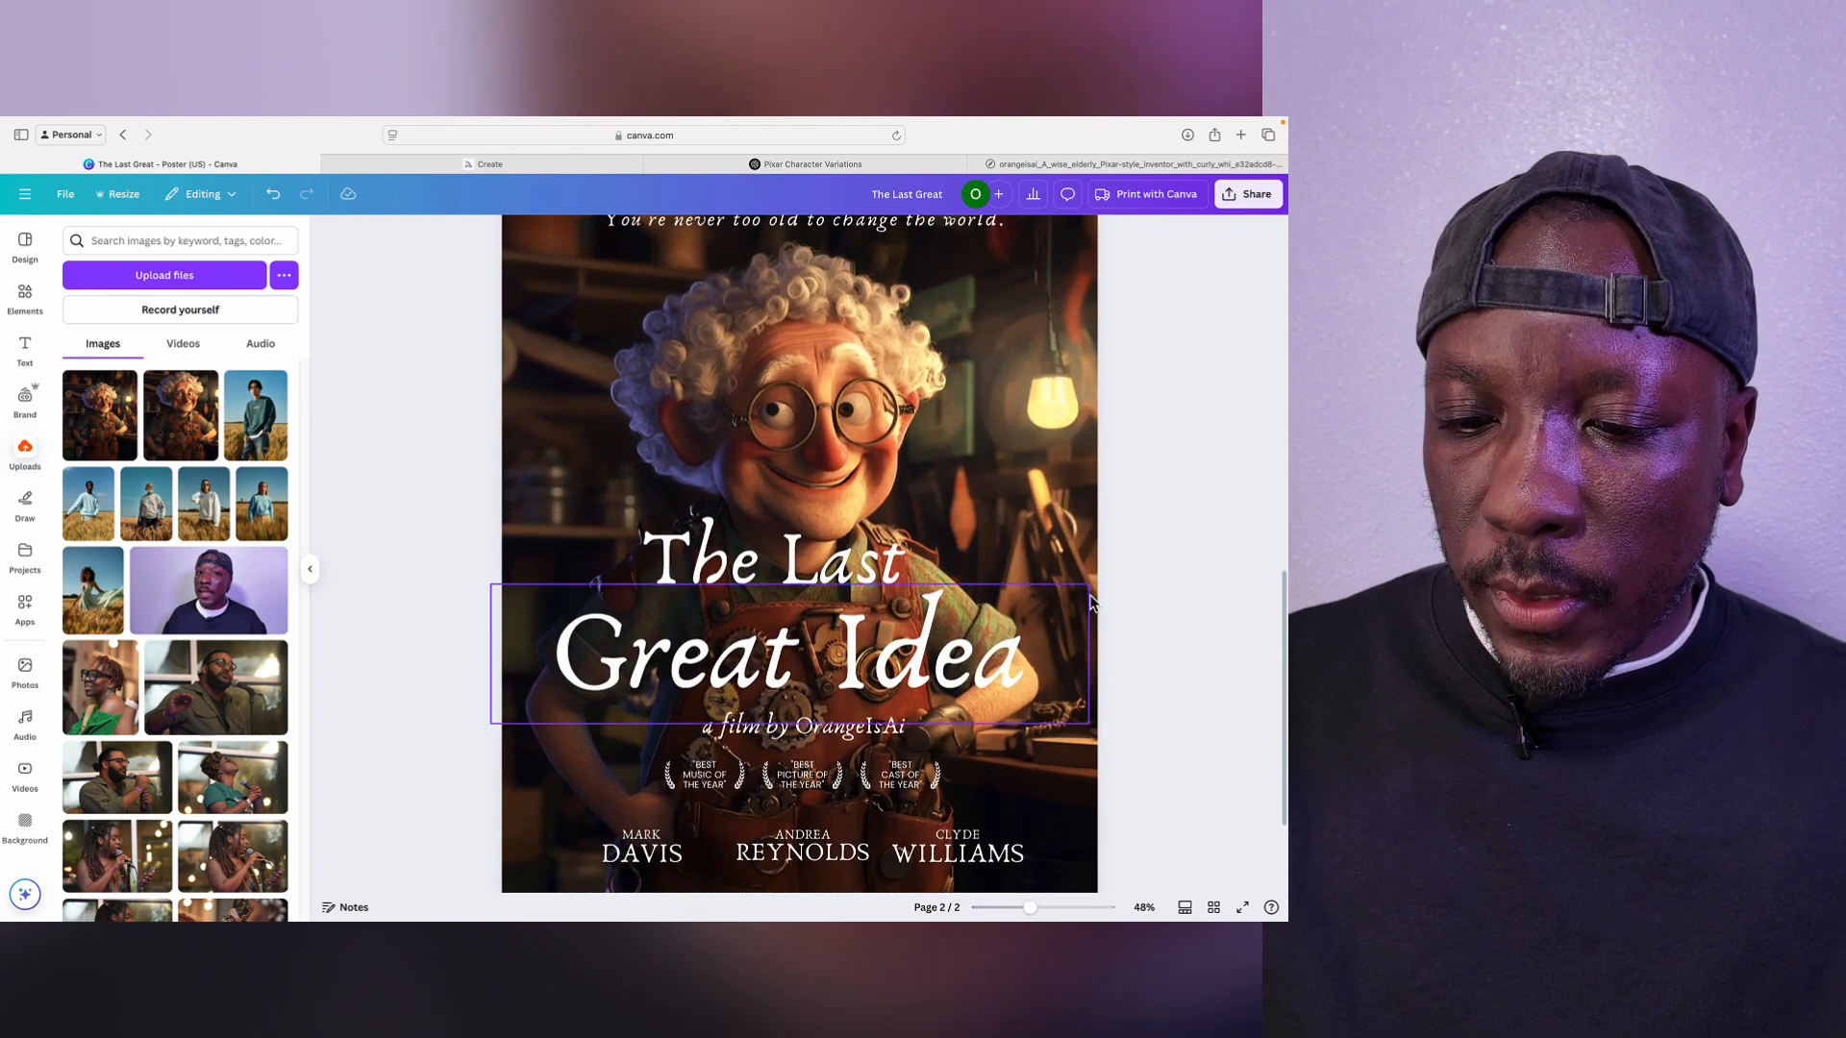
{"action": "scroll", "coordinate": [1091, 601], "scroll_direction": "down", "scroll_amount": 1}
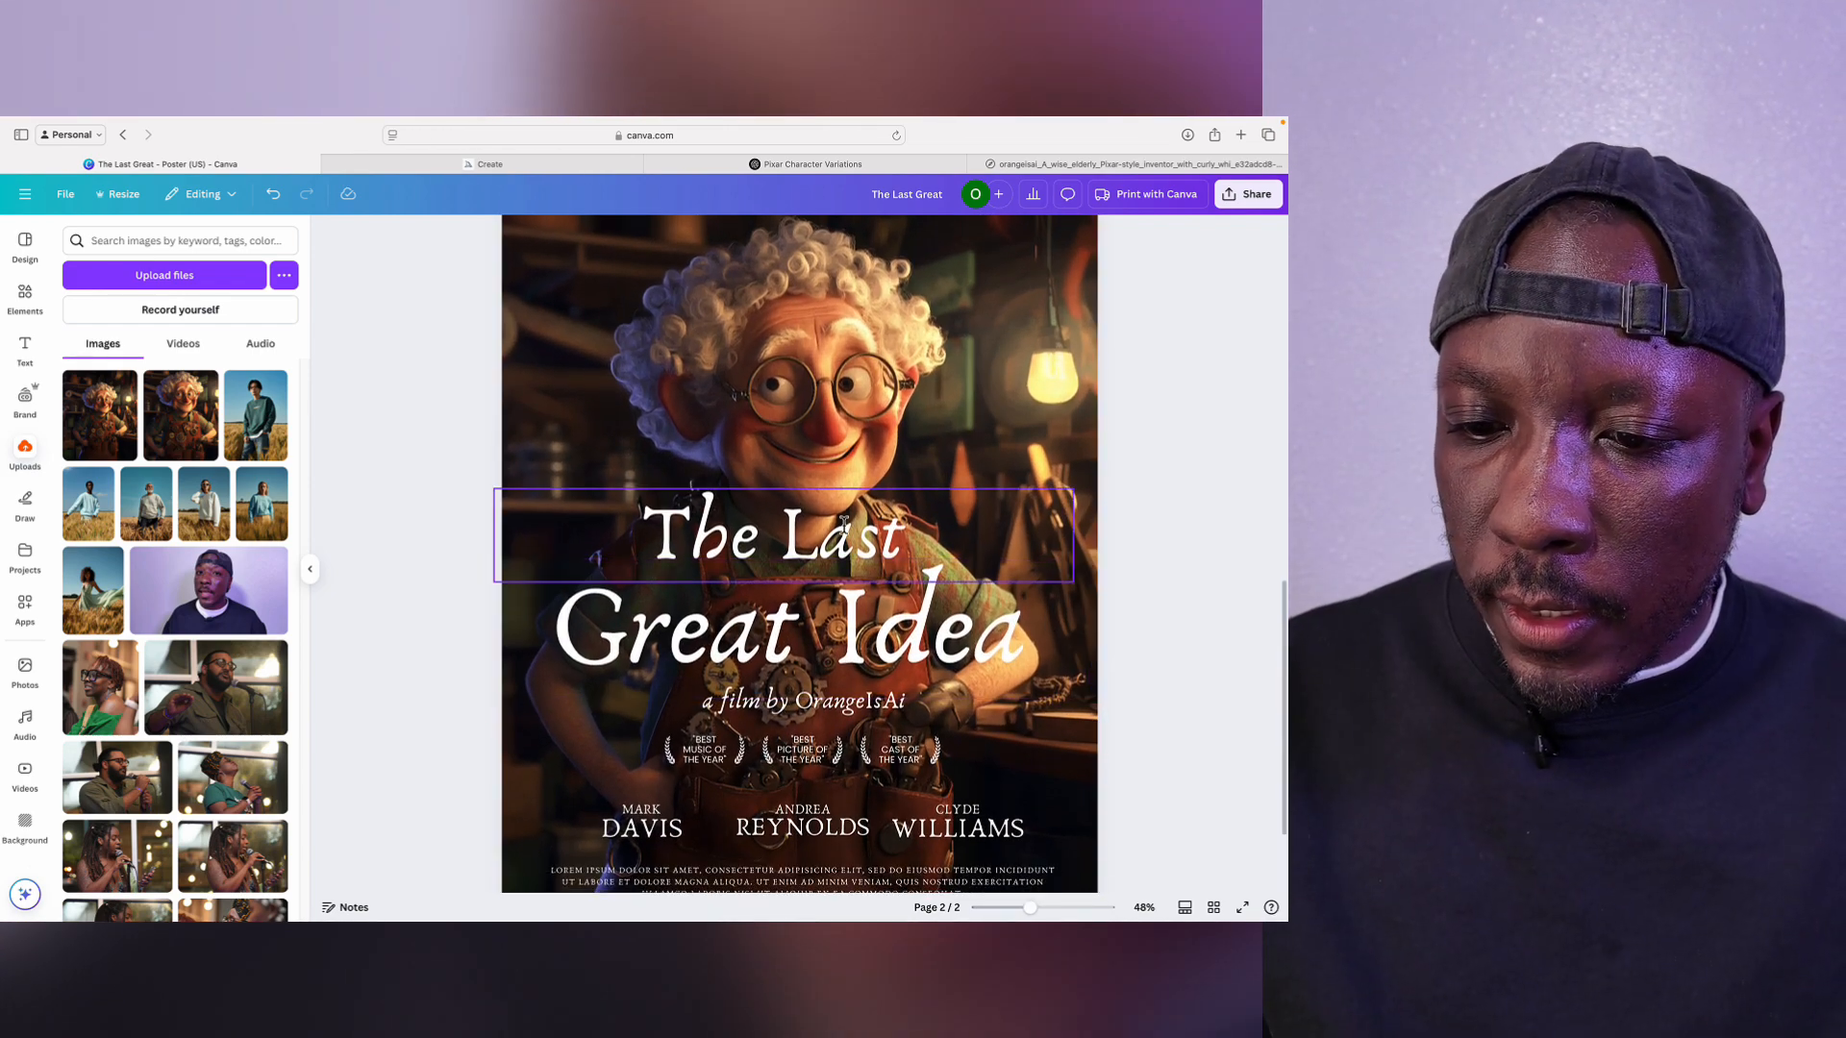
{"action": "left_click_drag", "start_coordinate": [840, 539], "coordinate": [855, 546]}
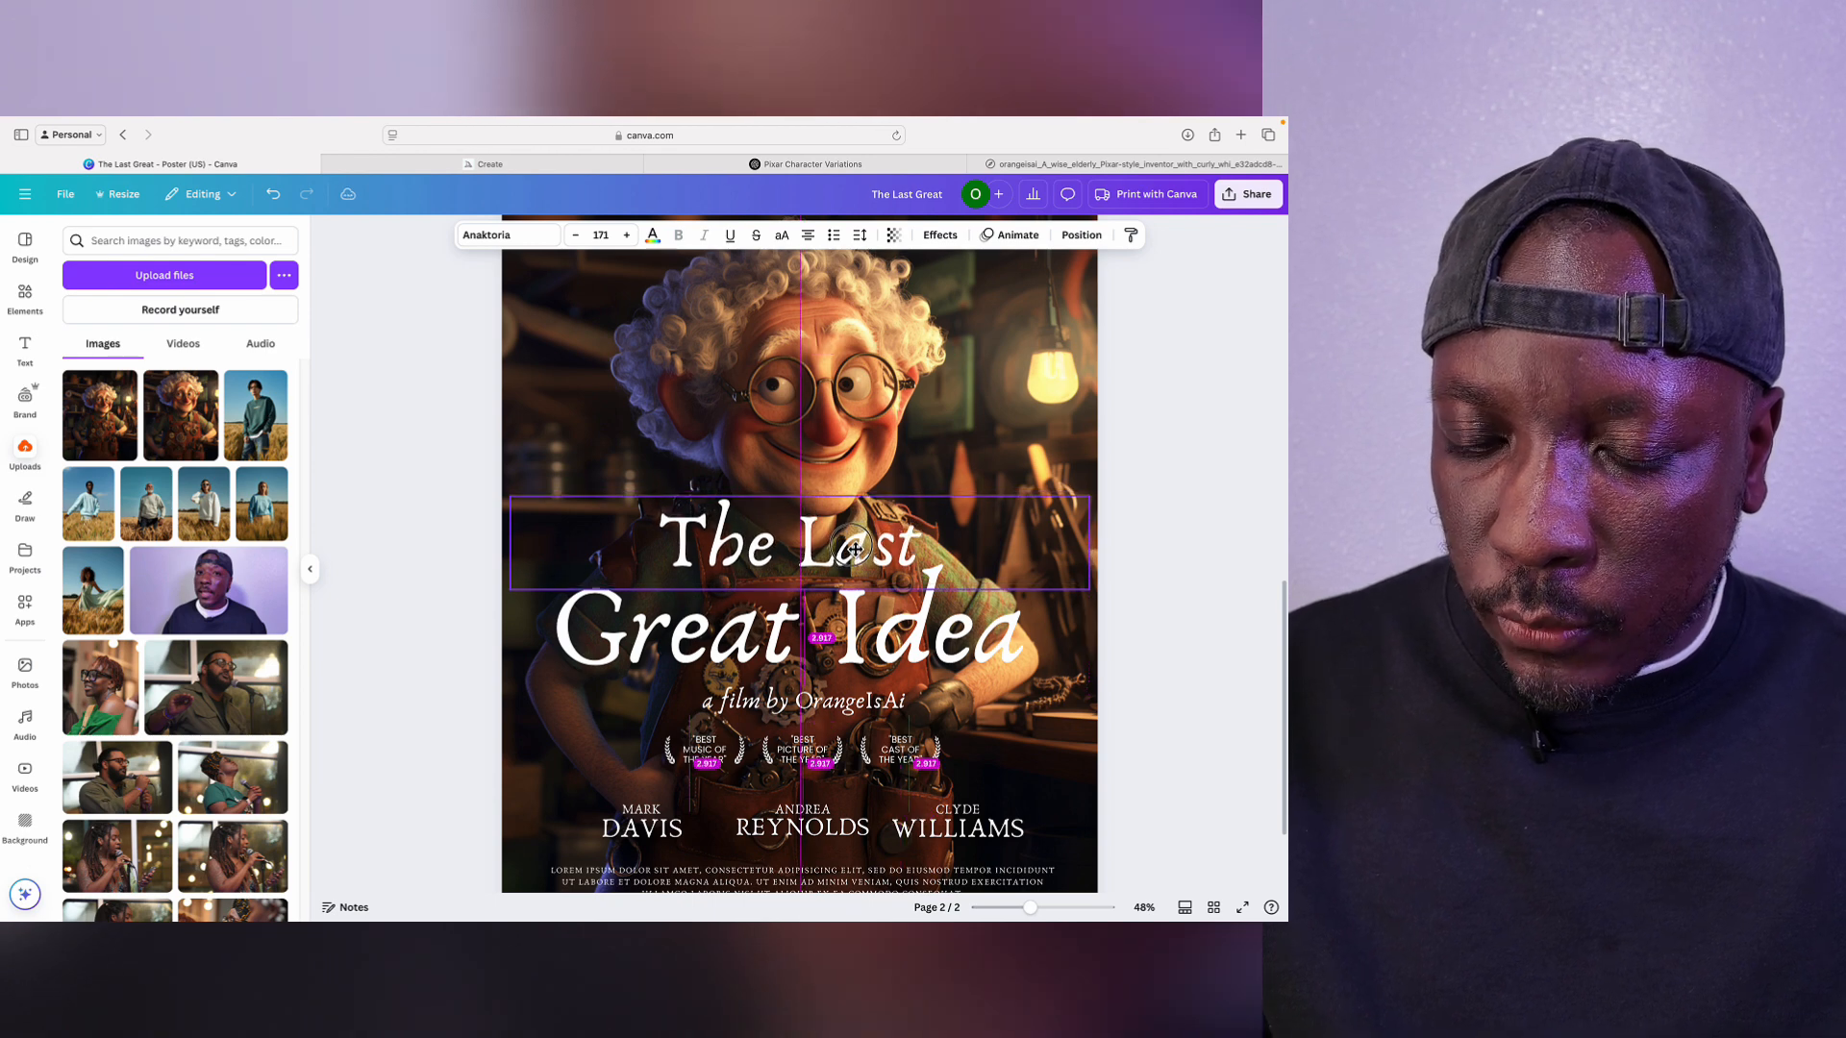
{"action": "left_click", "coordinate": [1187, 574]}
Step: Select the three laurel award badges together and move them down slightly, away from the film credit
{"action": "scroll", "coordinate": [1144, 663], "scroll_direction": "down", "scroll_amount": 2}
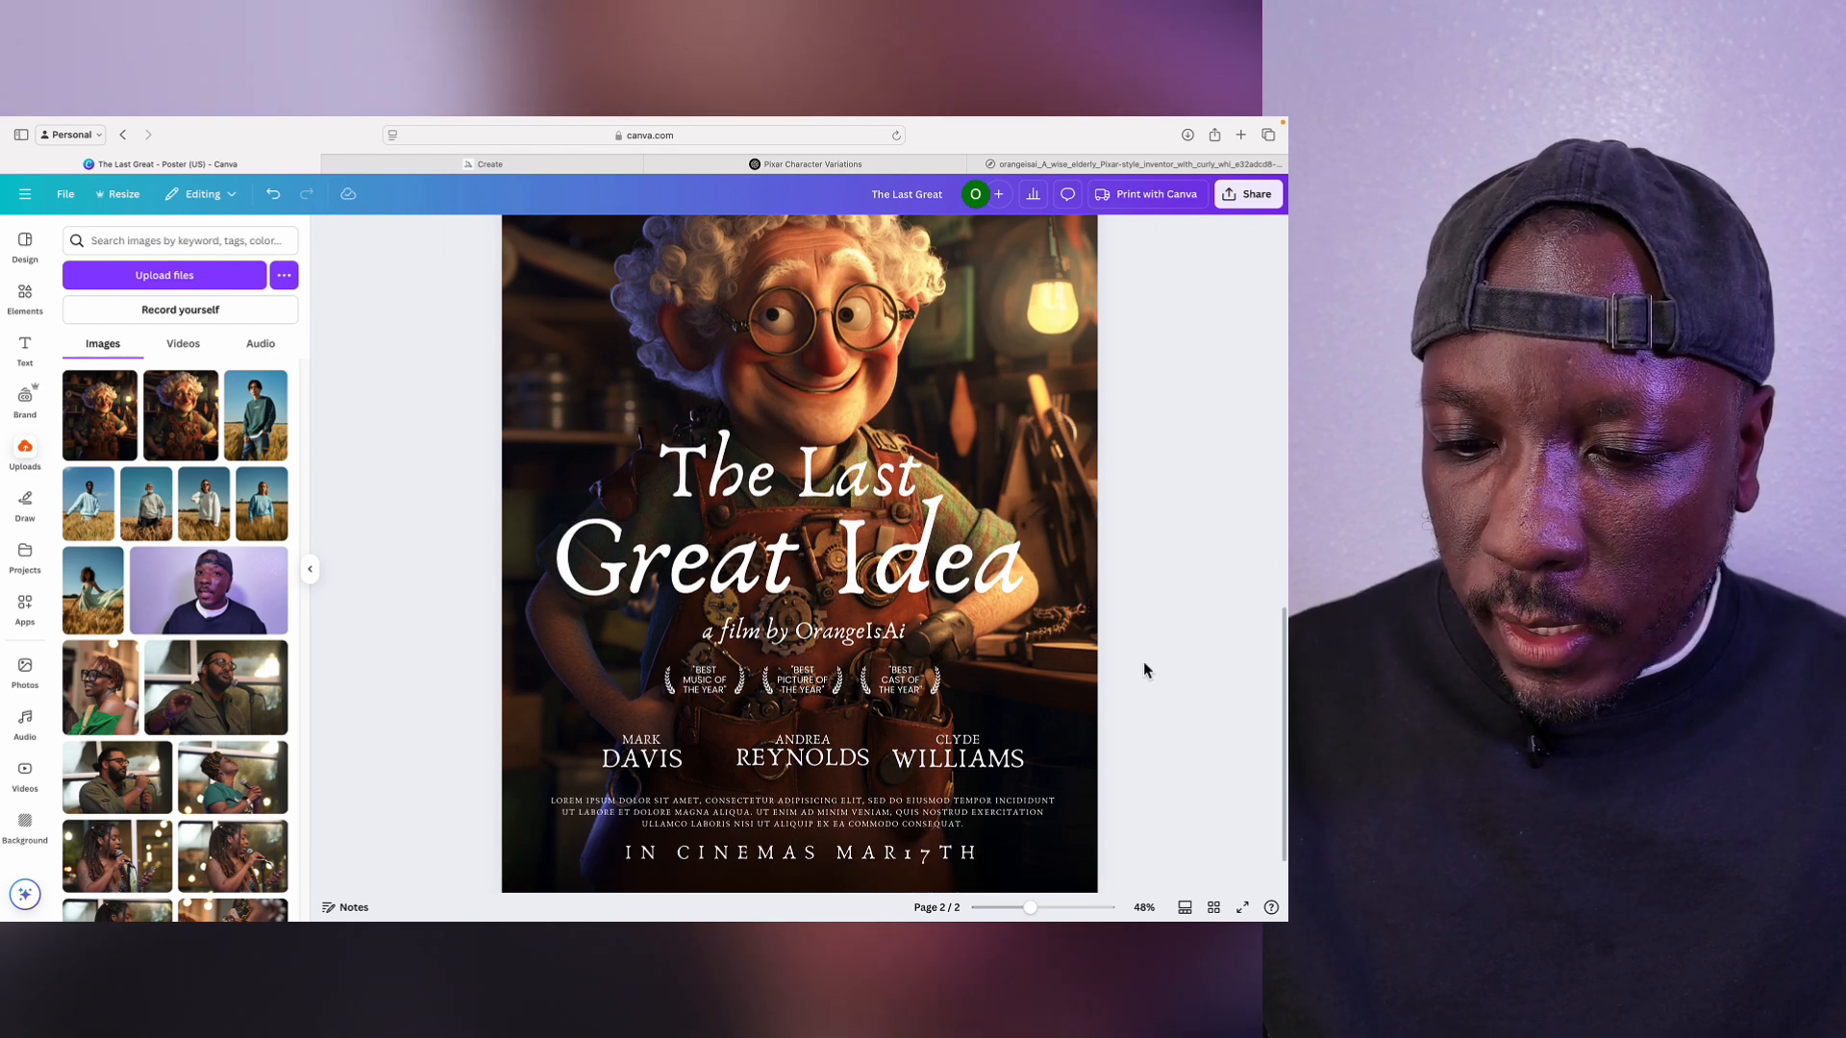
{"action": "left_click_drag", "start_coordinate": [913, 670], "coordinate": [912, 684]}
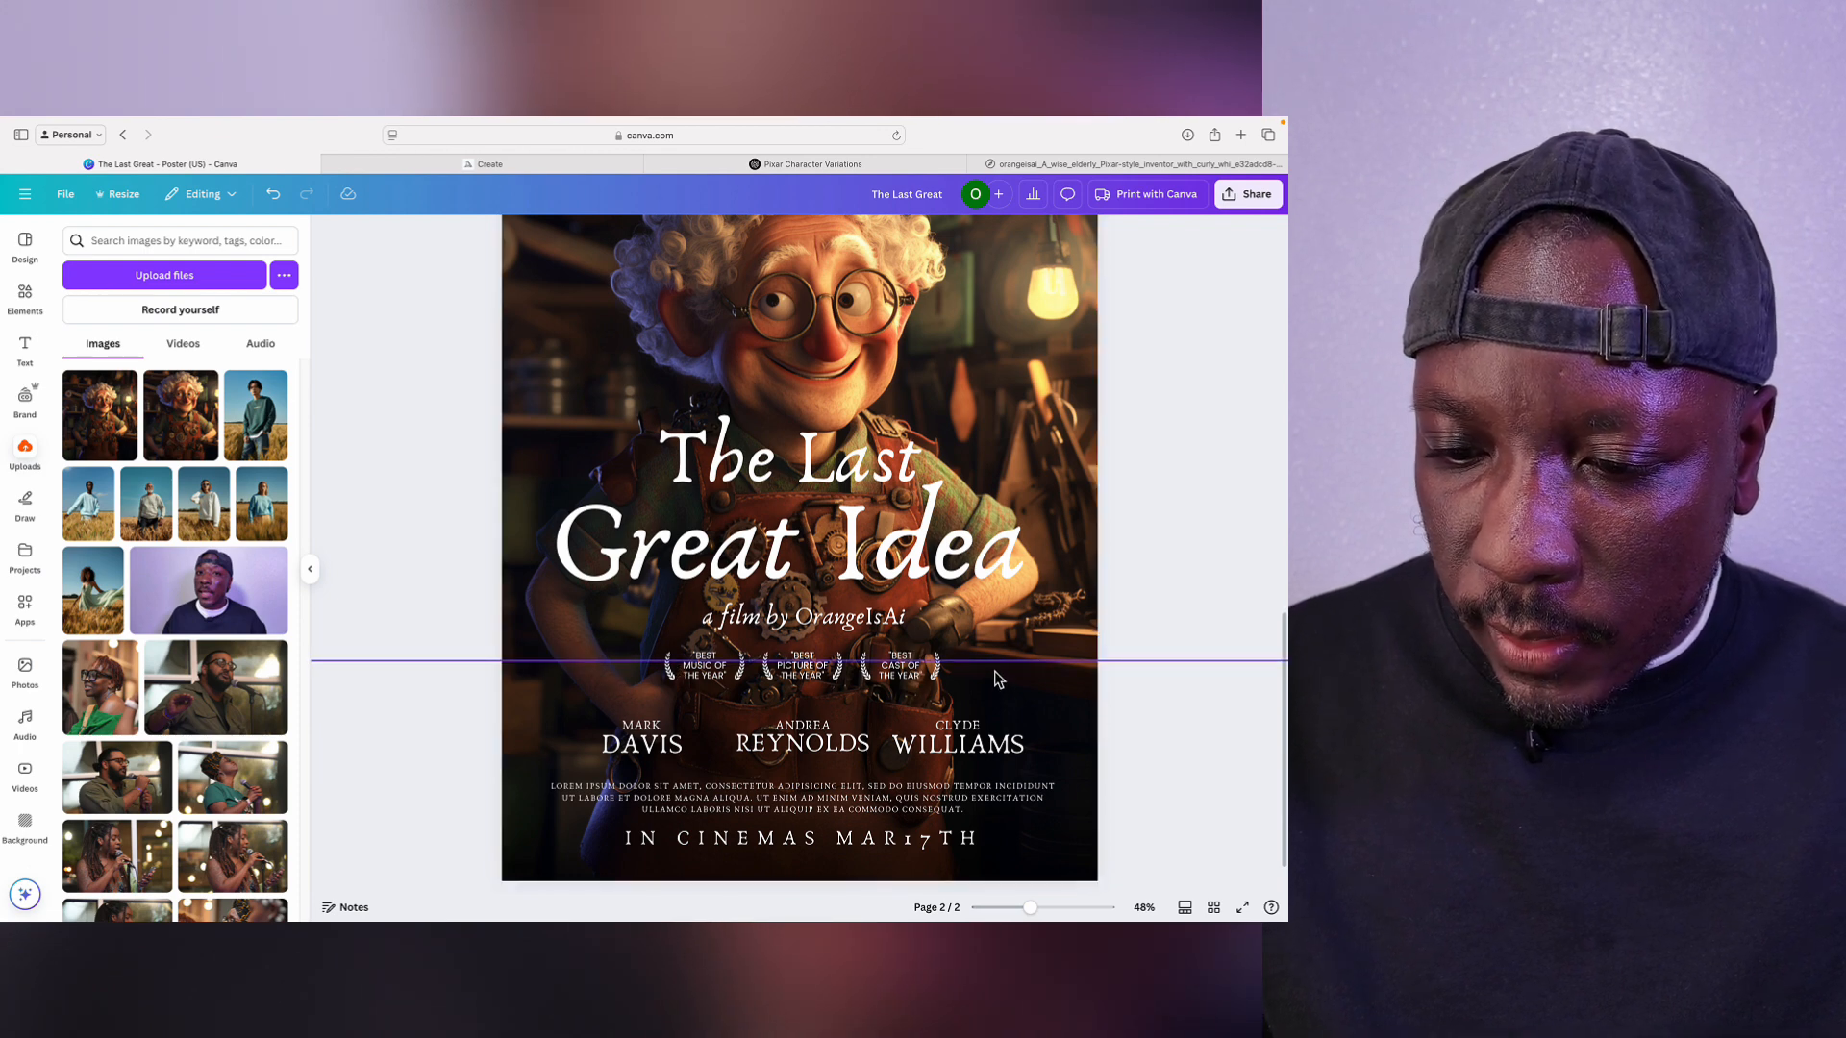
{"action": "left_click_drag", "start_coordinate": [998, 680], "coordinate": [675, 678]}
{"action": "left_click_drag", "start_coordinate": [794, 678], "coordinate": [796, 679]}
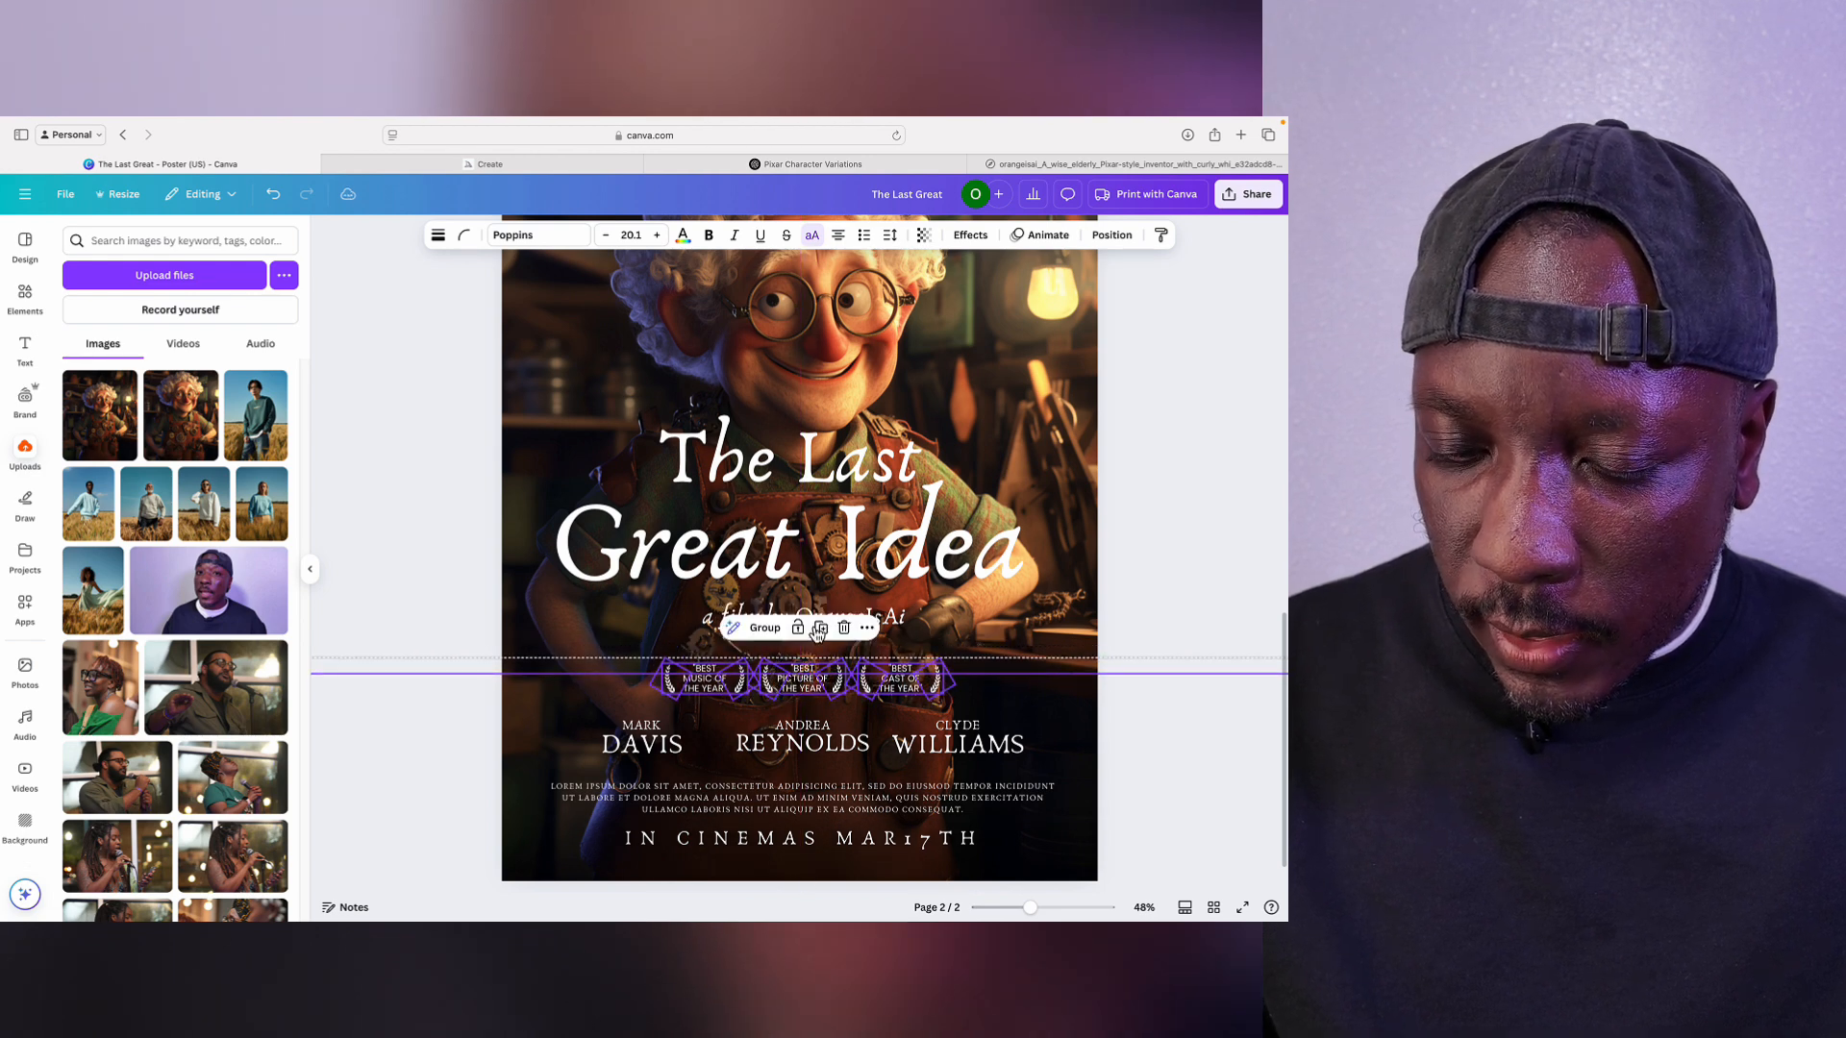
{"action": "left_click", "coordinate": [1182, 647]}
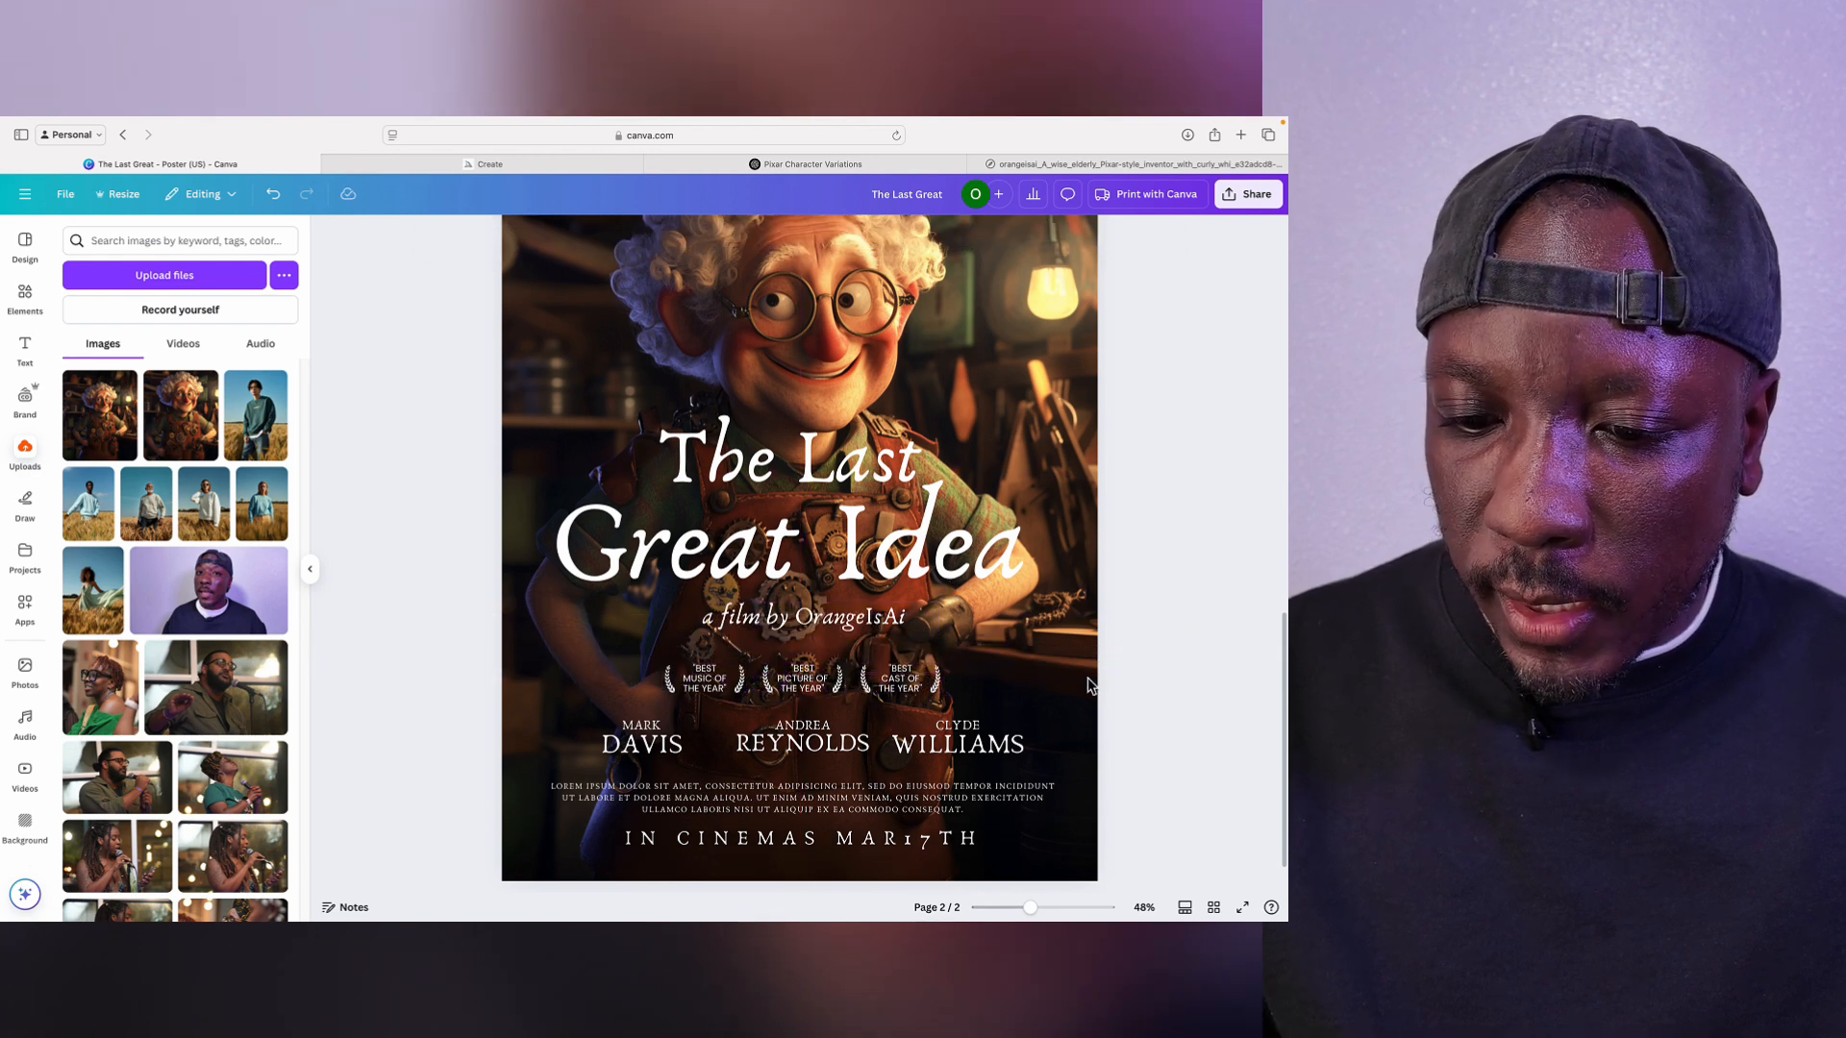
Step: Ask ChatGPT to "revise to be 3 sentences" for the synopsis, and return to the Canva poster
{"action": "left_click", "coordinate": [758, 165]}
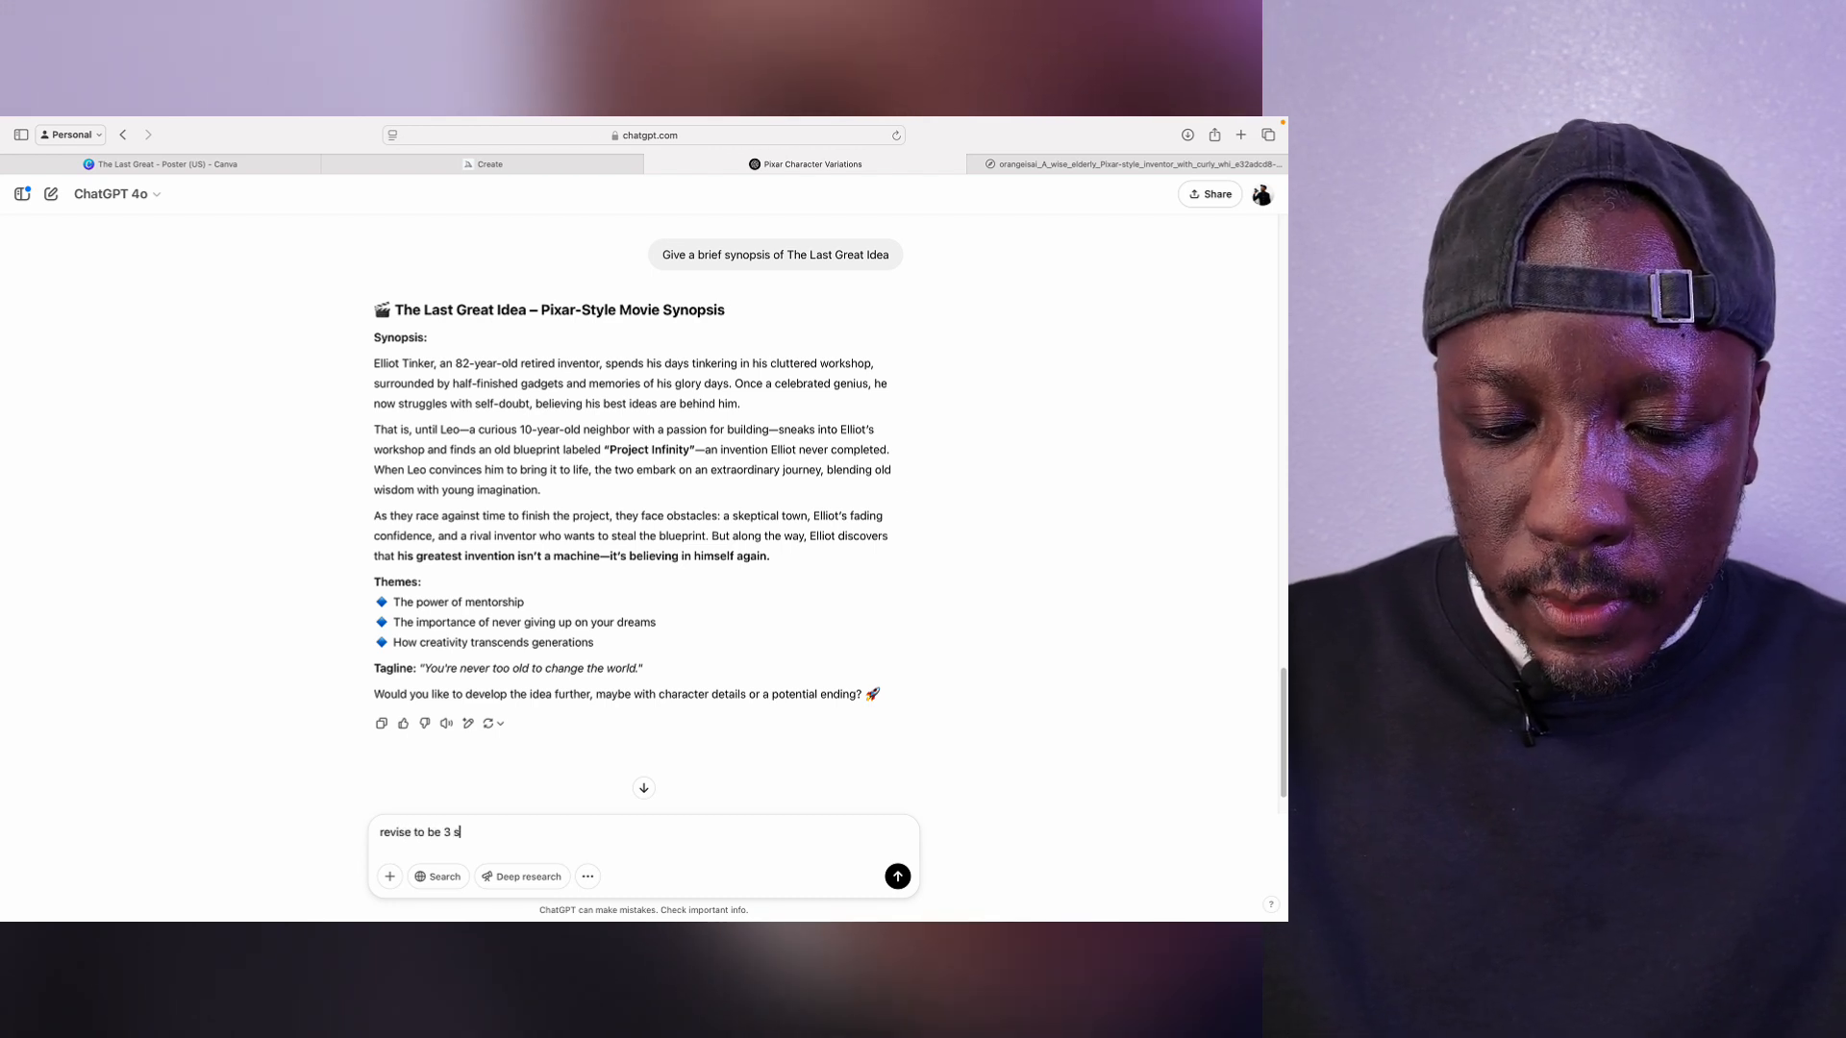
{"action": "type", "text": "s"}
{"action": "key", "text": "Return"}
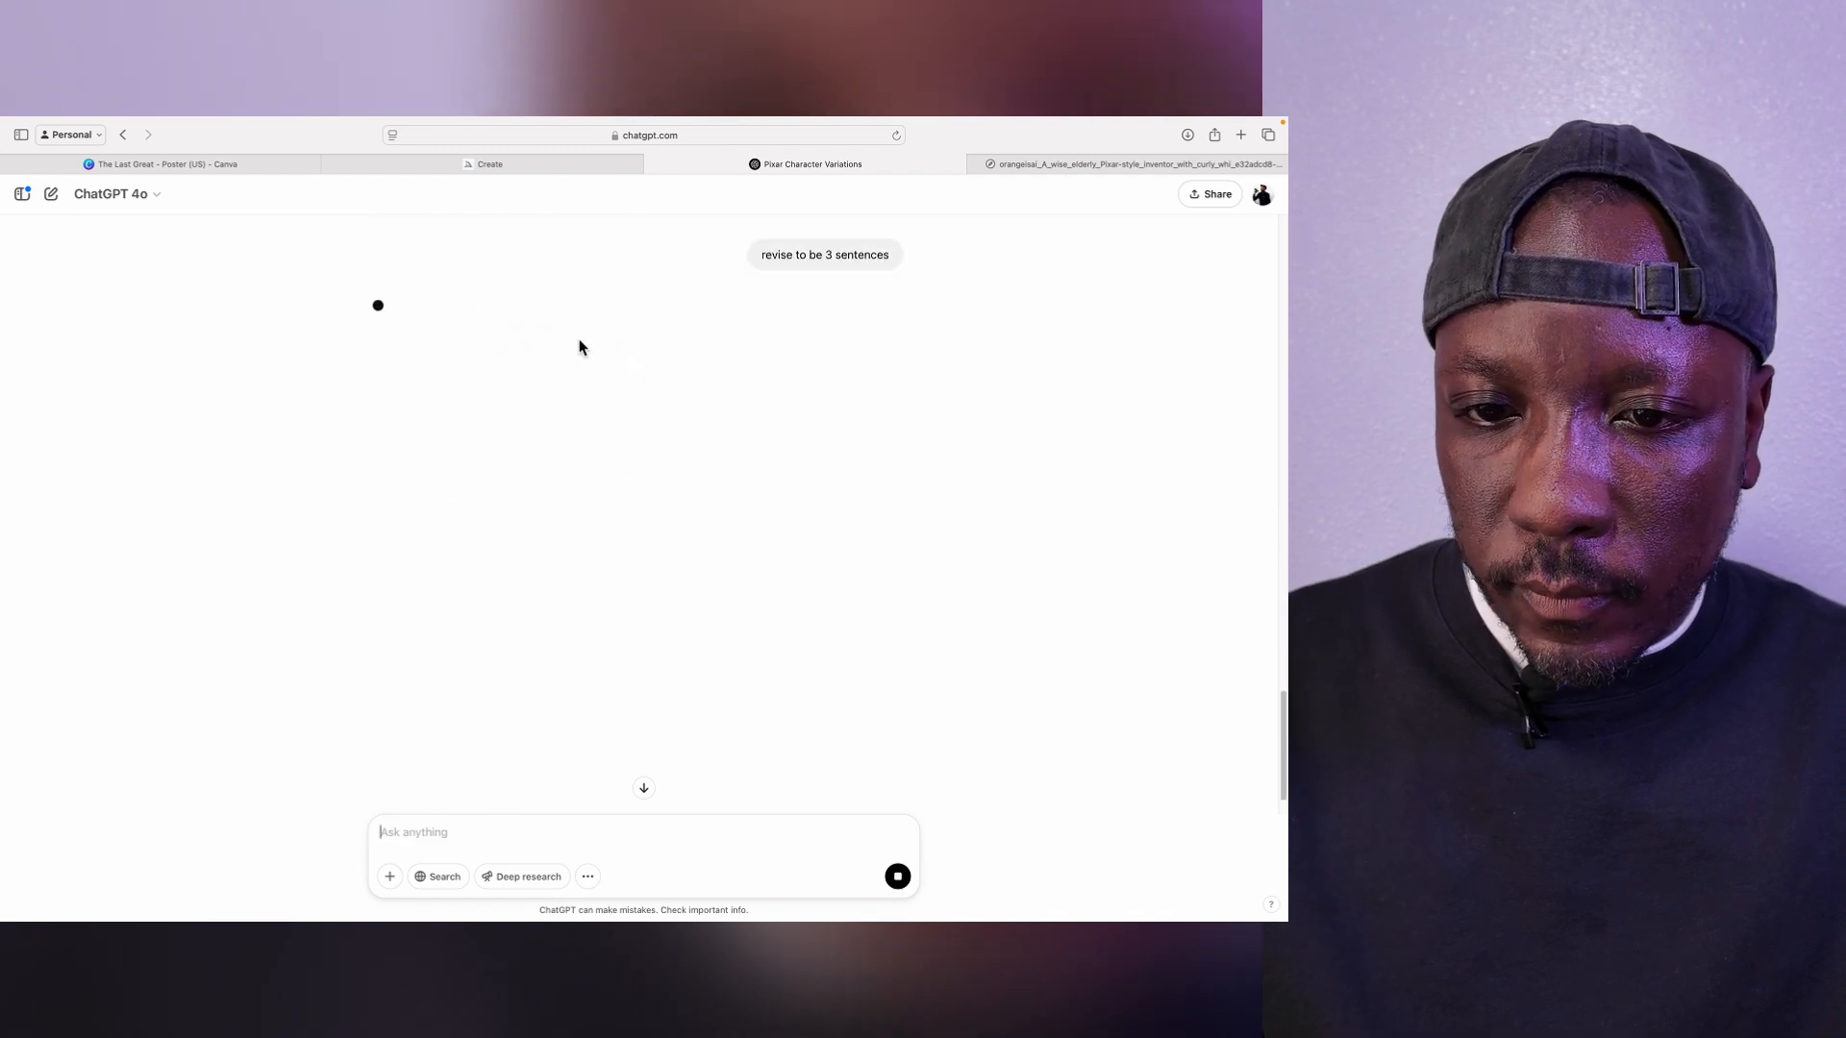
{"action": "left_click", "coordinate": [565, 181]}
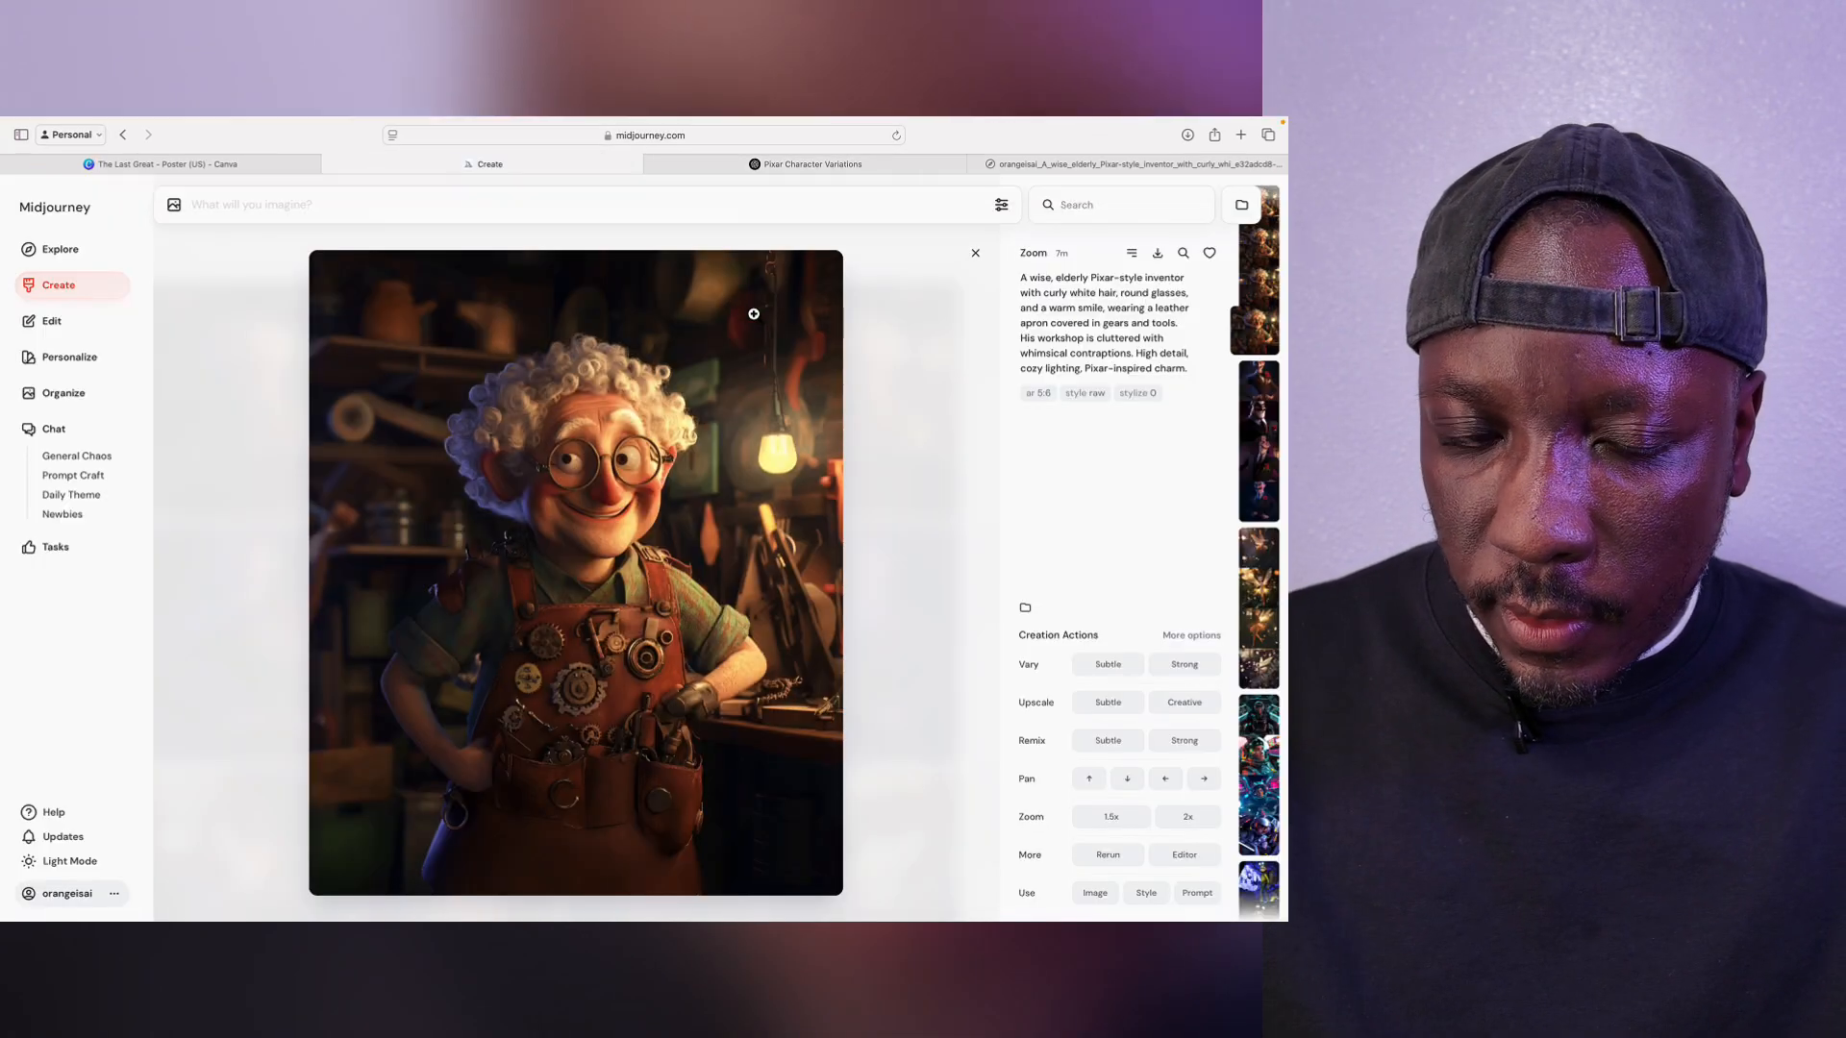
{"action": "left_click", "coordinate": [222, 169]}
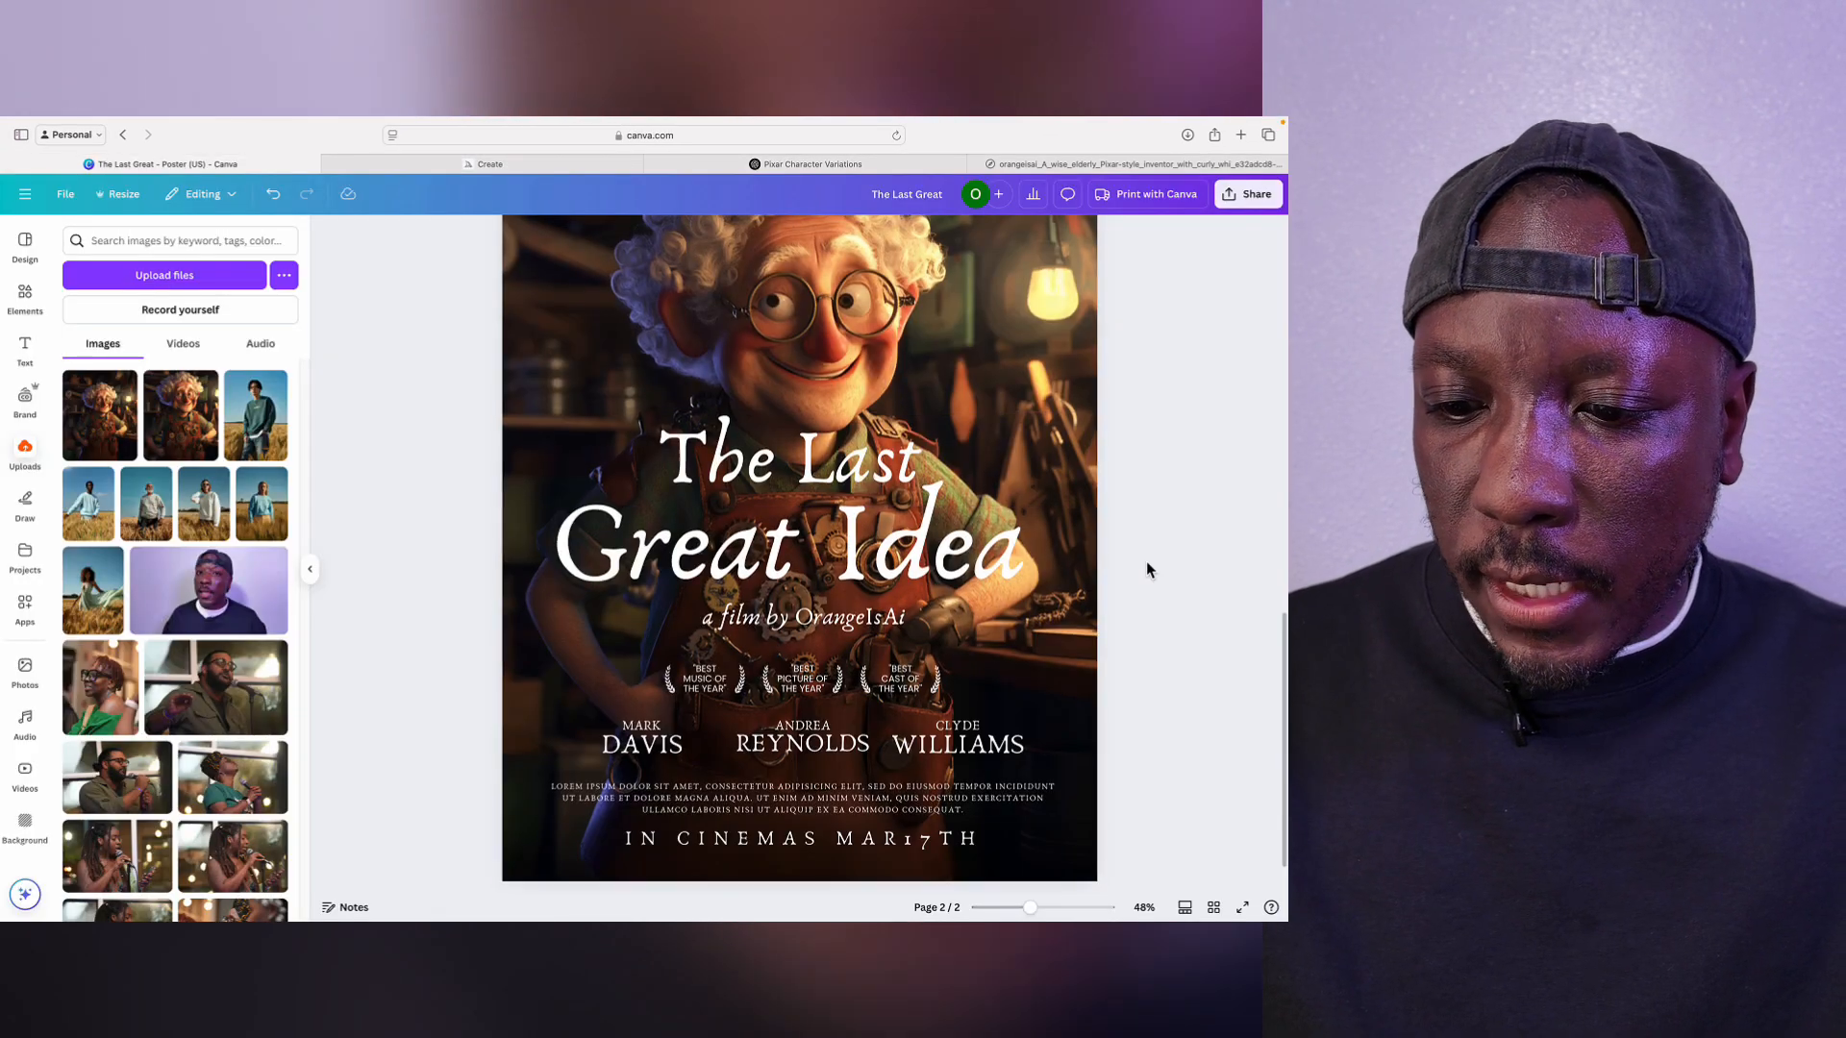
Step: Switch to the ChatGPT conversation and submit the prompt "shortest to 1 sentence" for the synopsis
{"action": "scroll", "coordinate": [1146, 562], "scroll_direction": "down", "scroll_amount": 3}
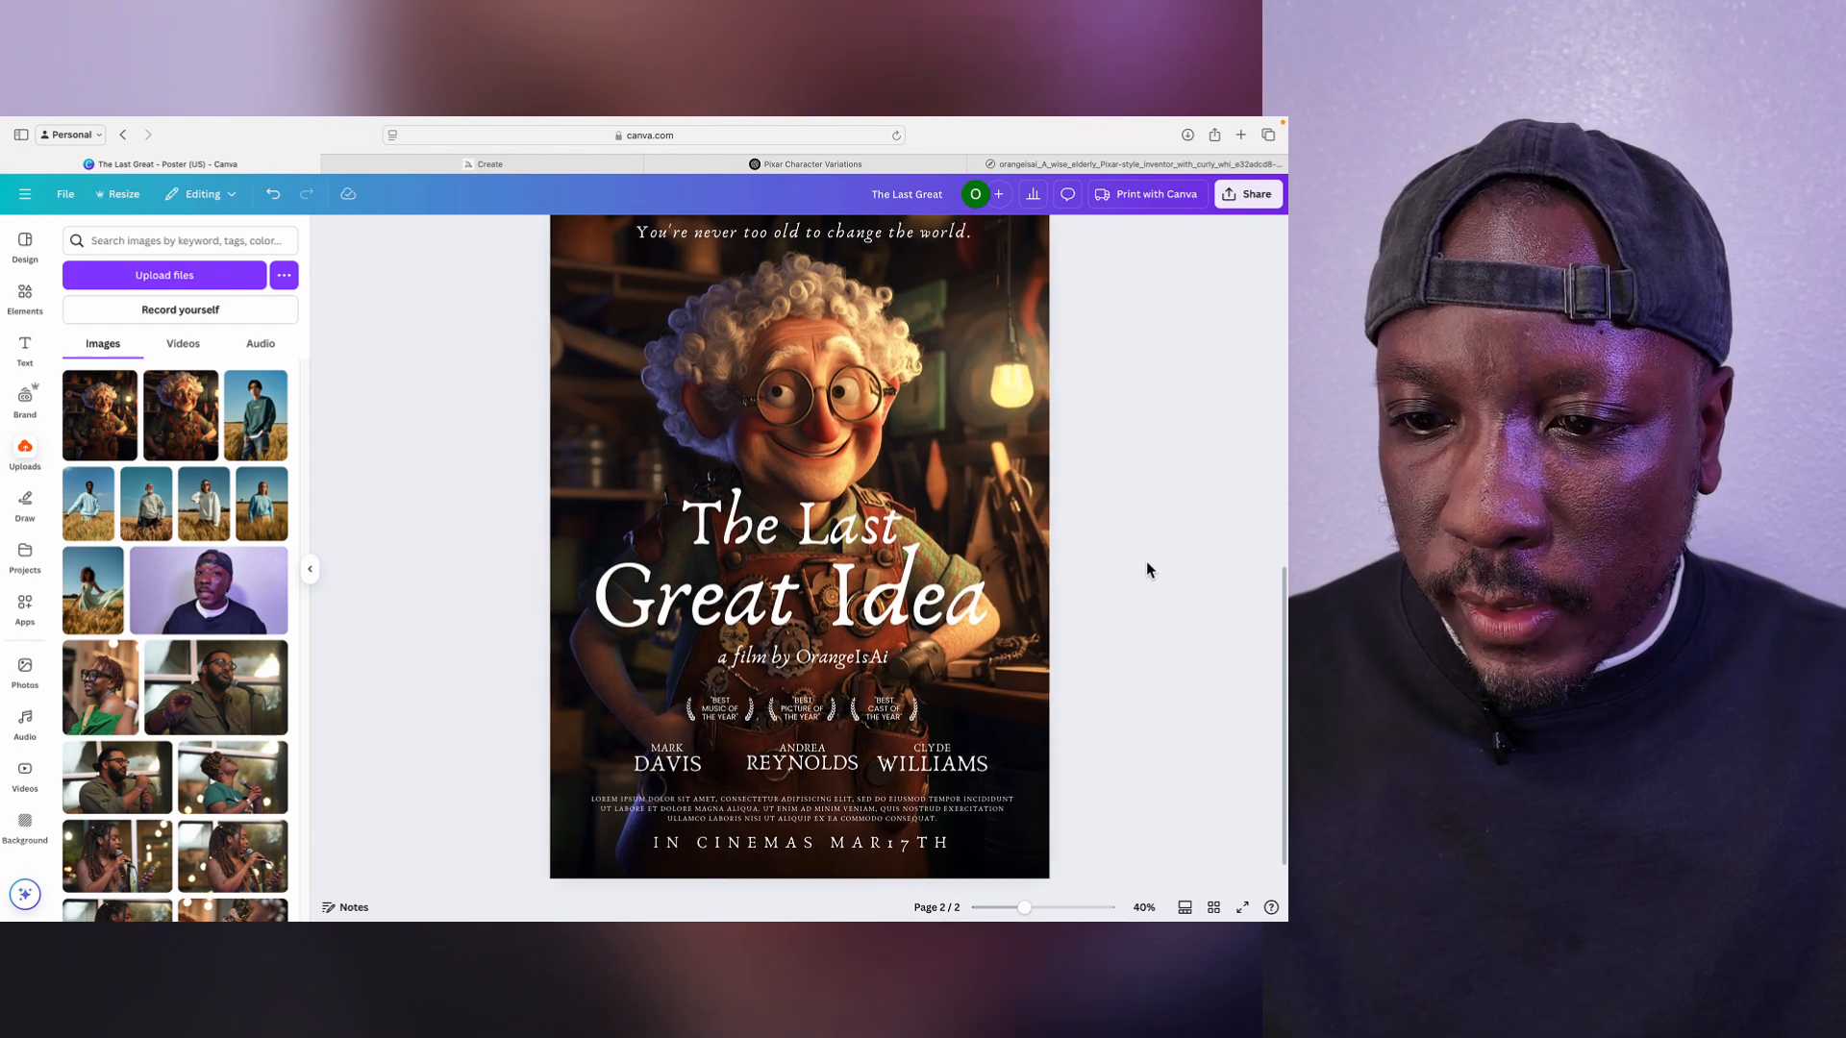
{"action": "scroll", "coordinate": [1146, 561], "scroll_direction": "up", "scroll_amount": 1}
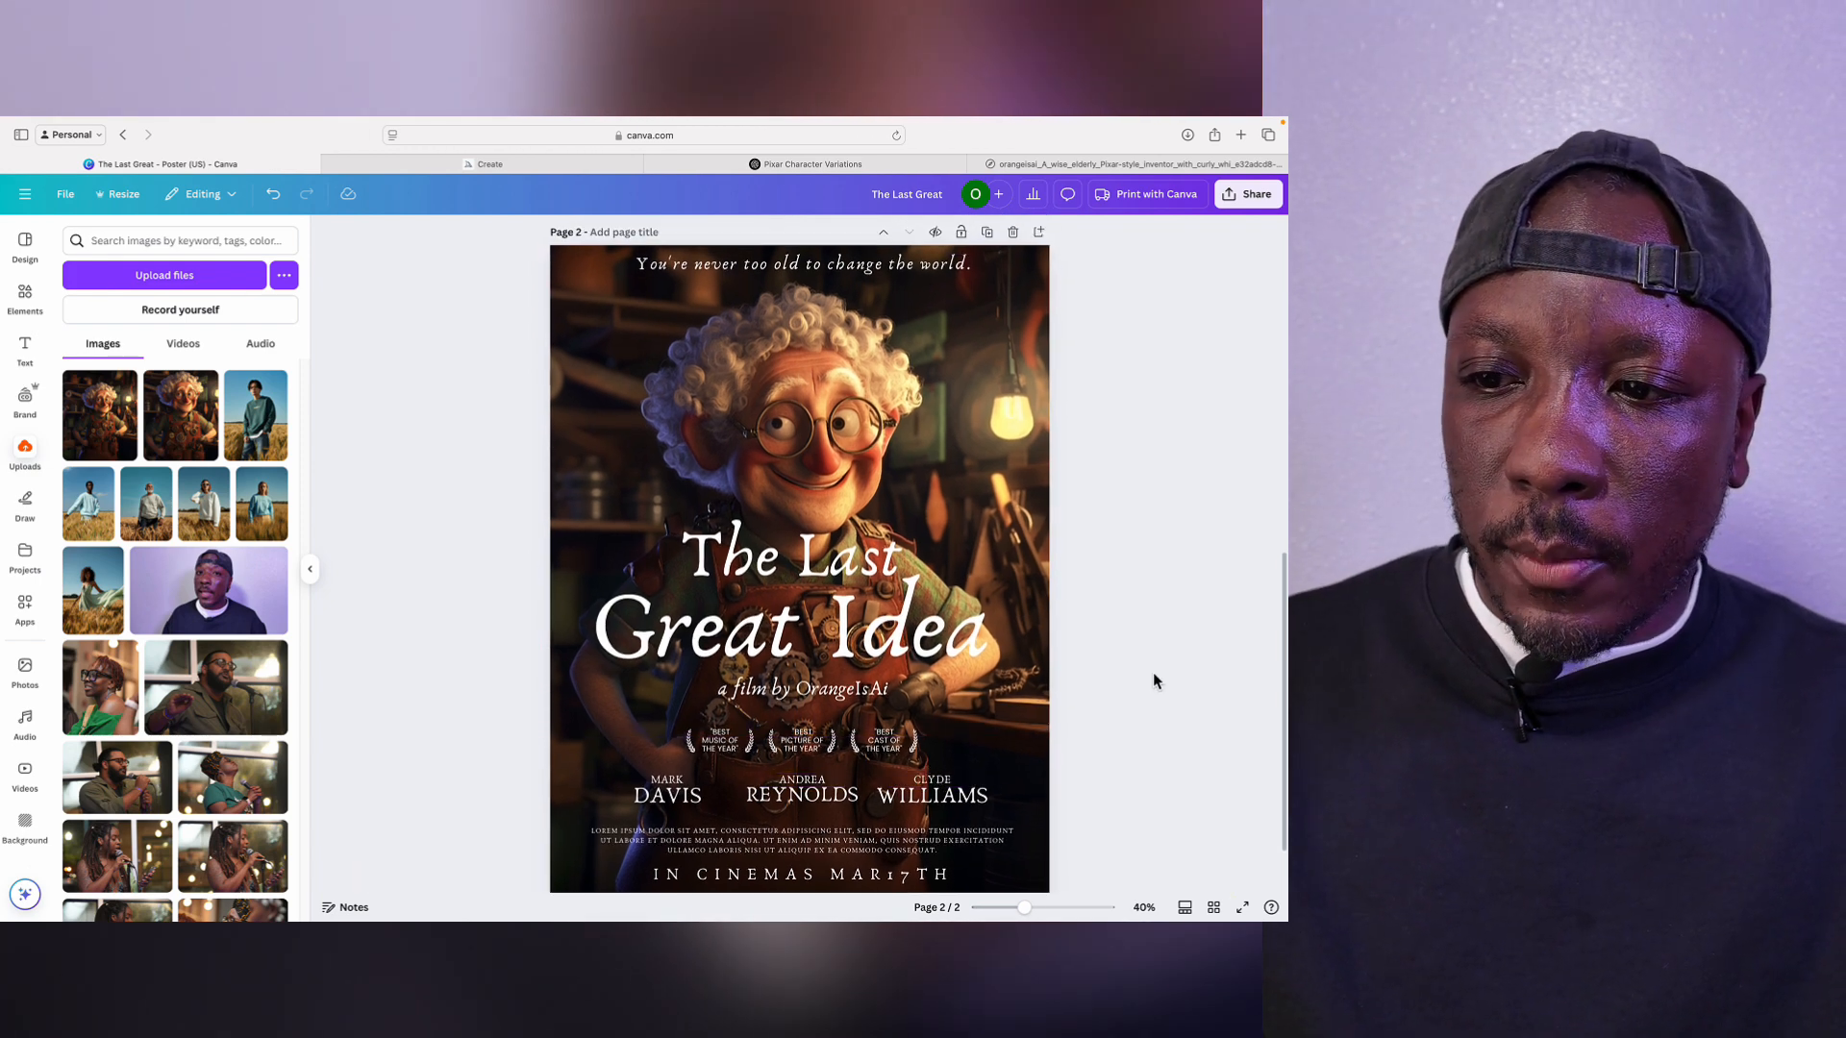
{"action": "scroll", "coordinate": [1152, 672], "scroll_direction": "down", "scroll_amount": 1}
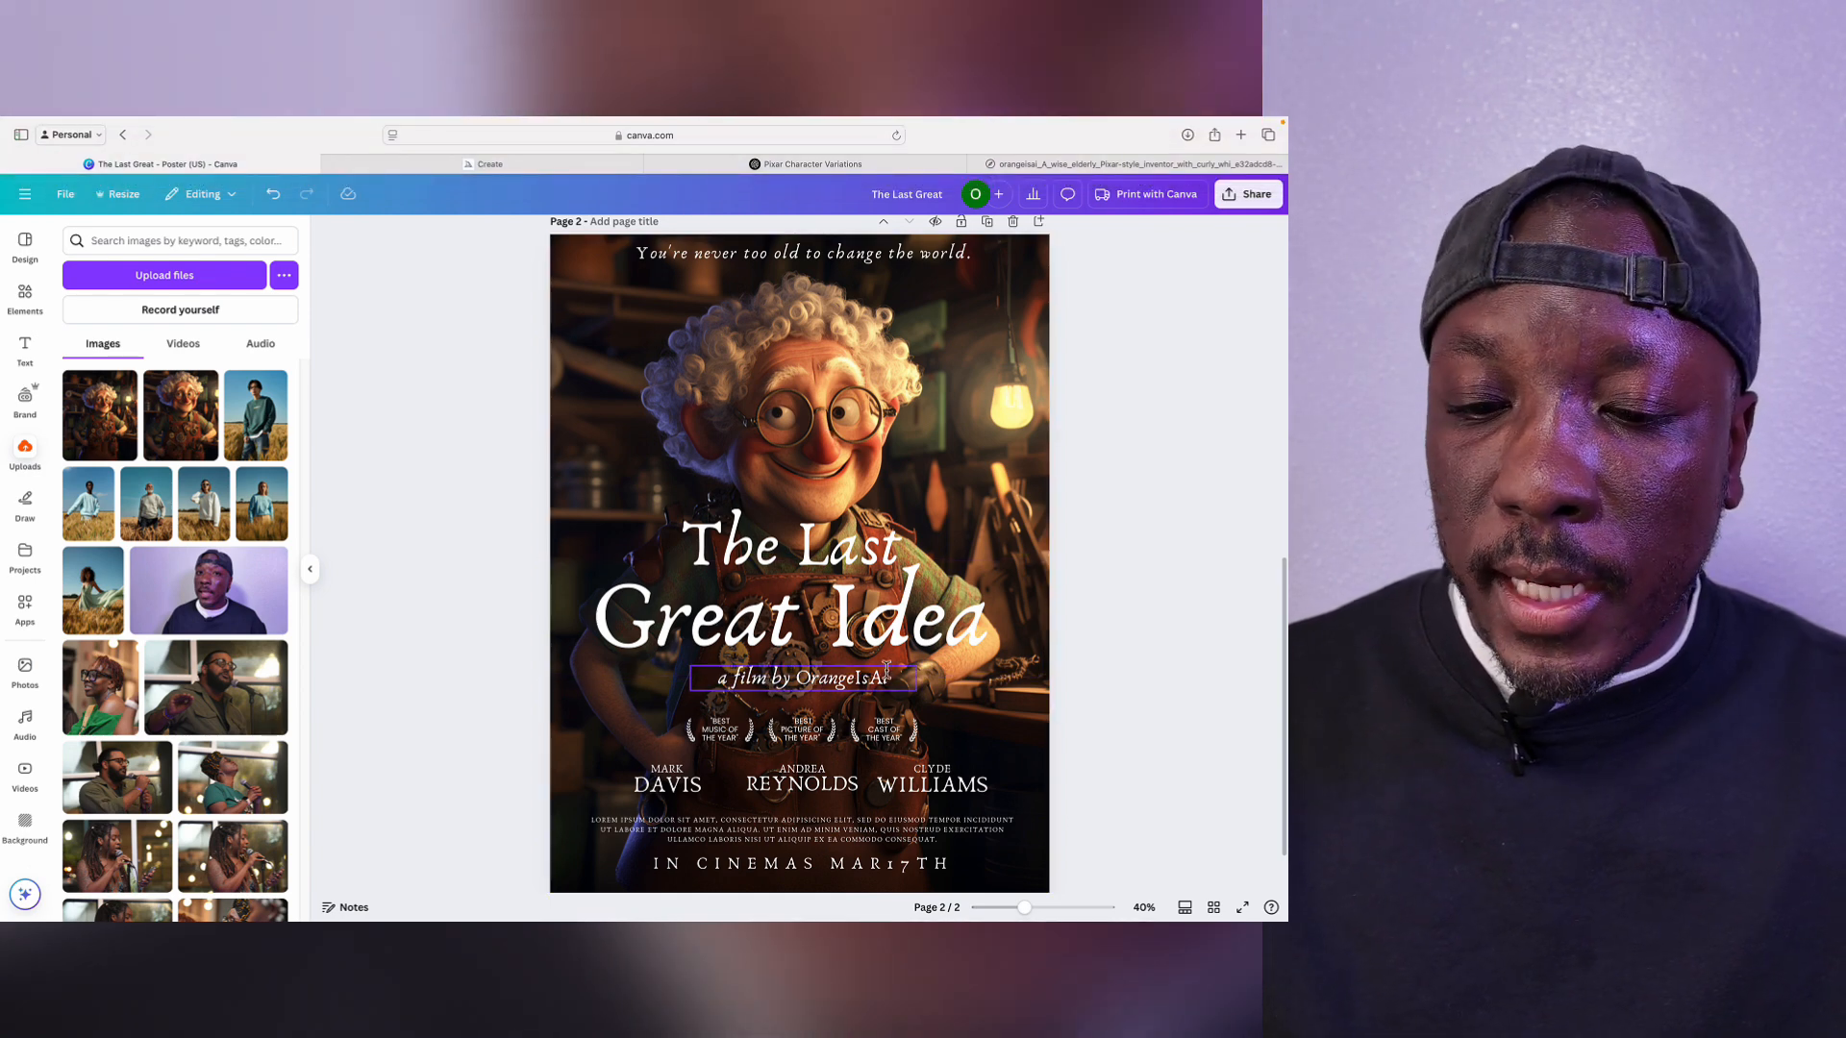
{"action": "left_click", "coordinate": [568, 165]}
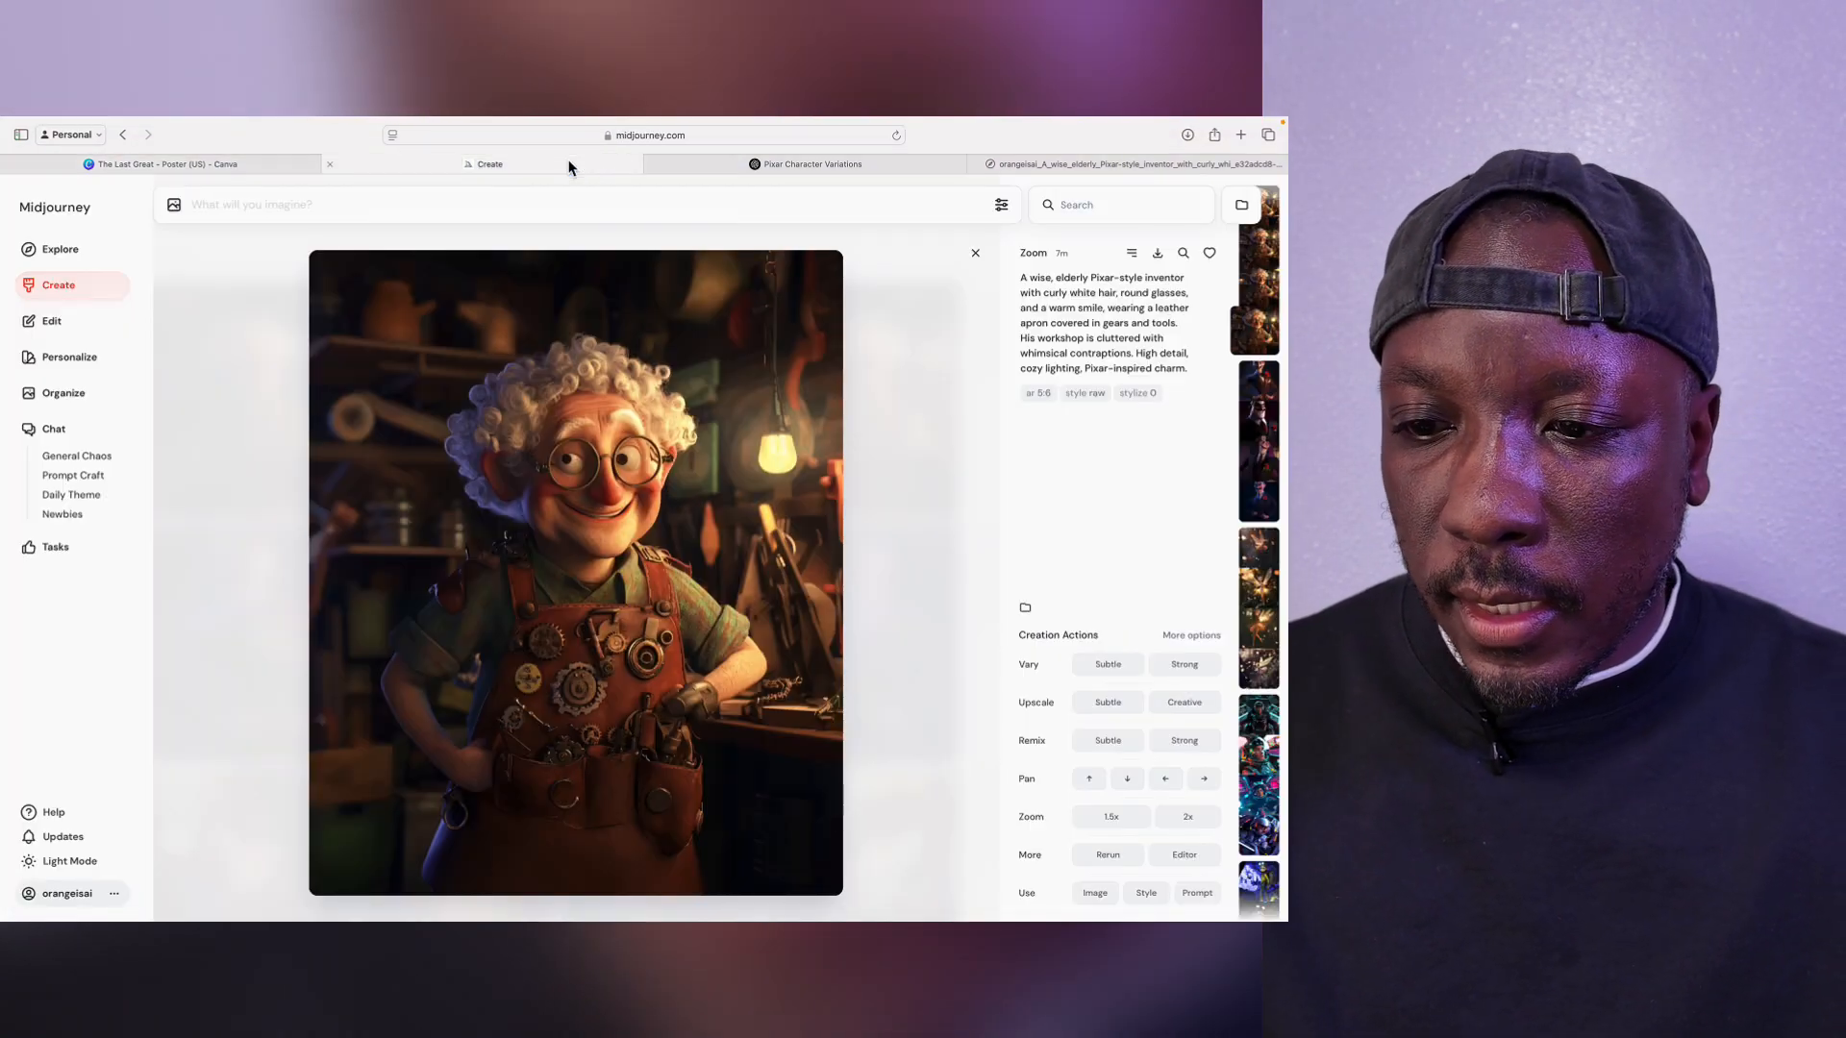
{"action": "left_click", "coordinate": [781, 161]}
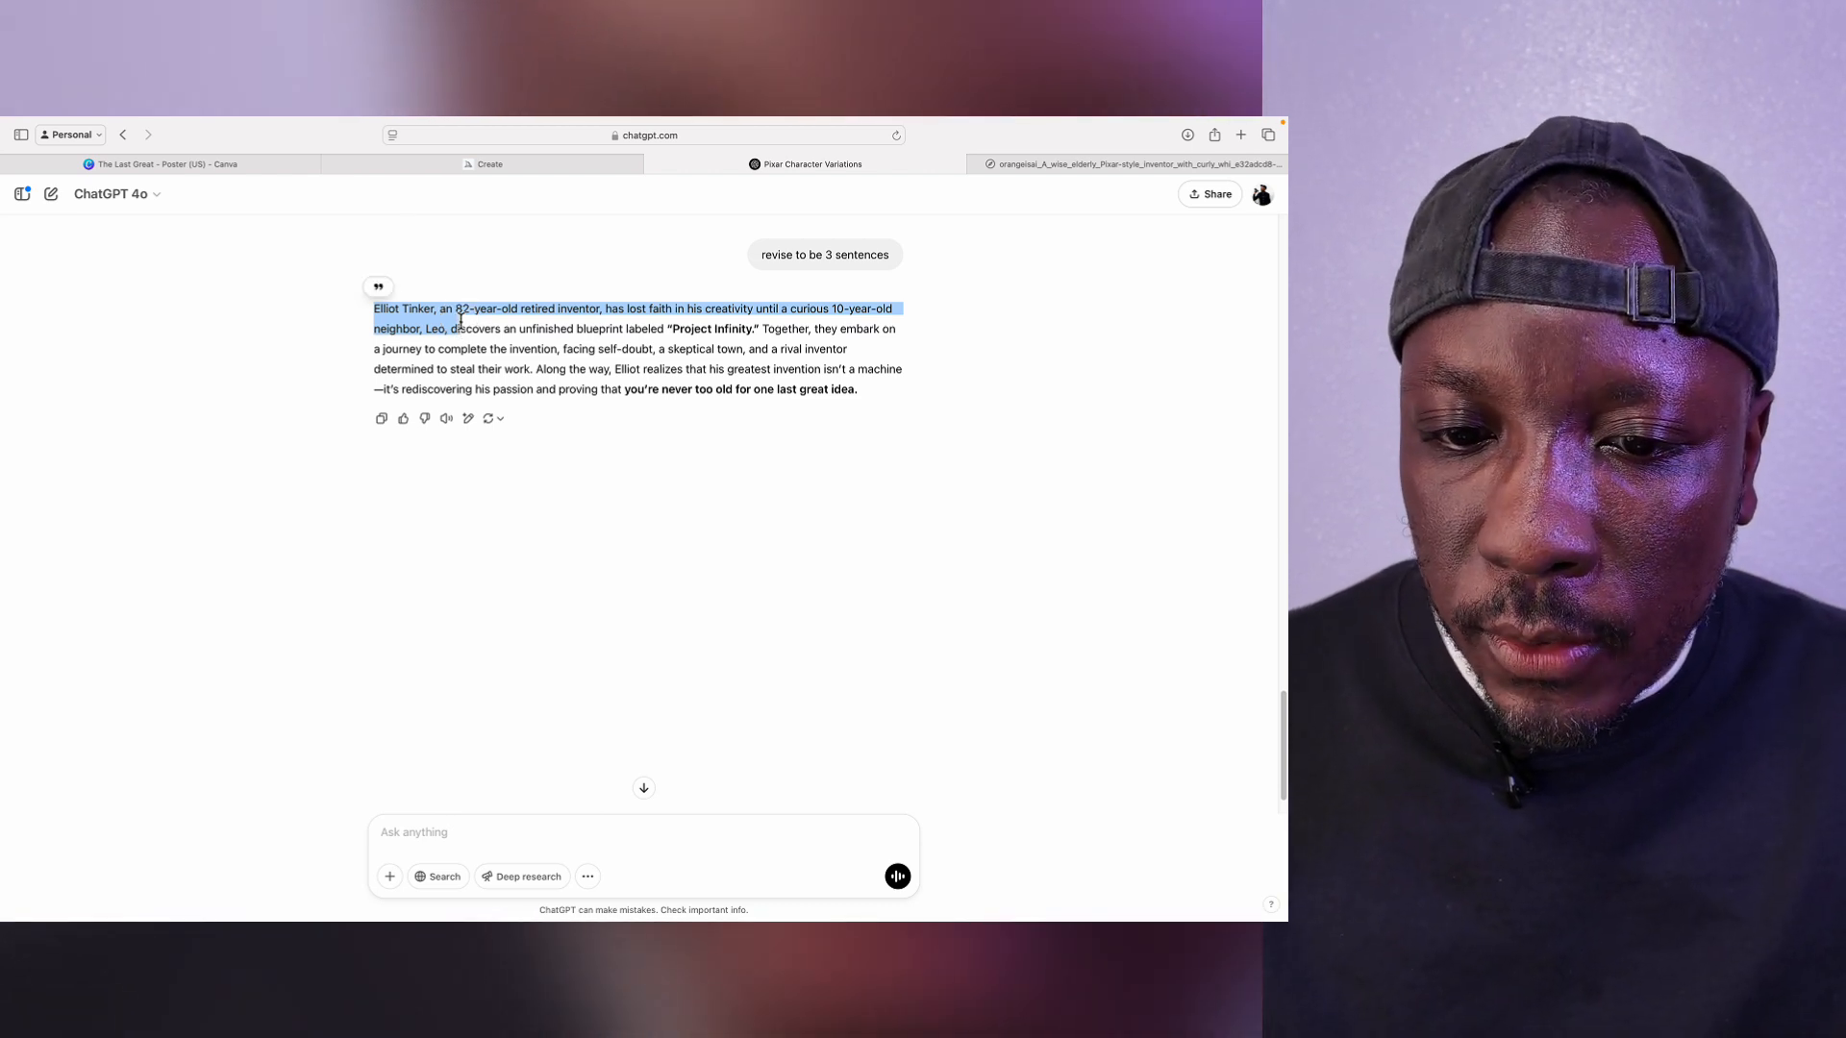
{"action": "left_click", "coordinate": [439, 355]}
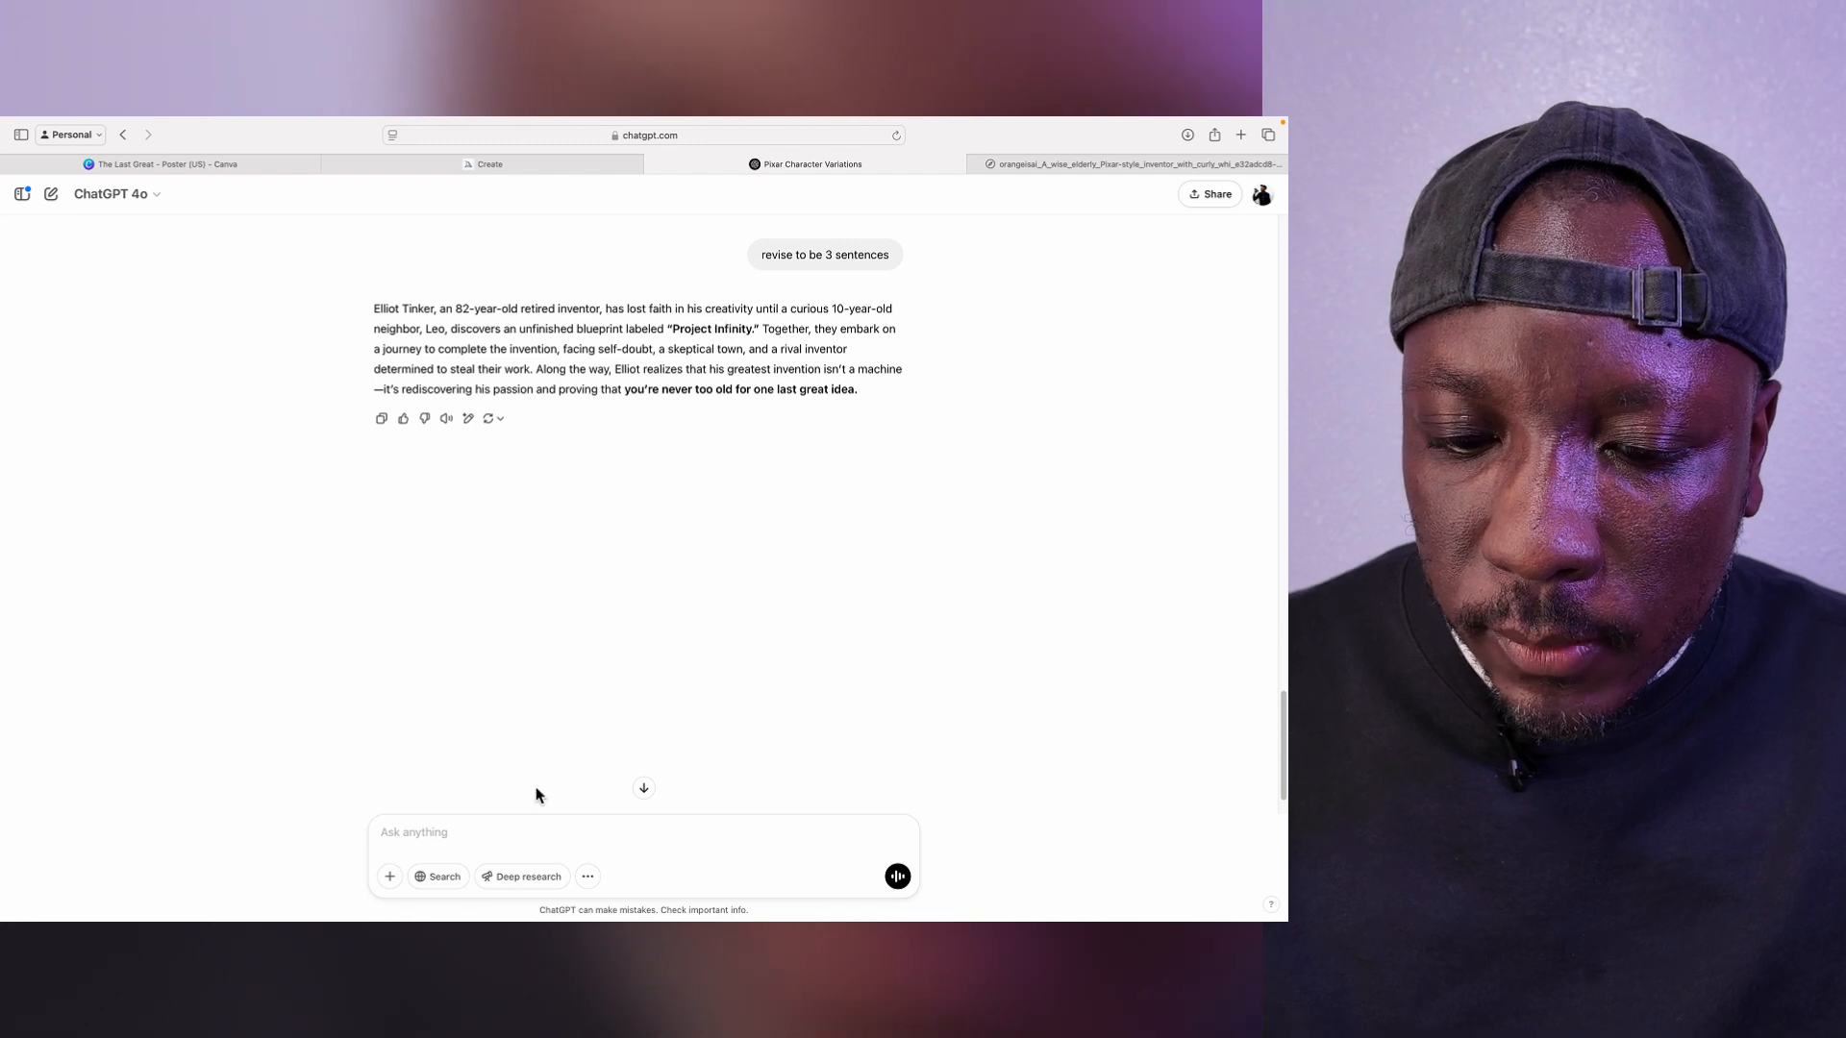
{"action": "left_click", "coordinate": [494, 832]}
{"action": "type", "text": "shorte"}
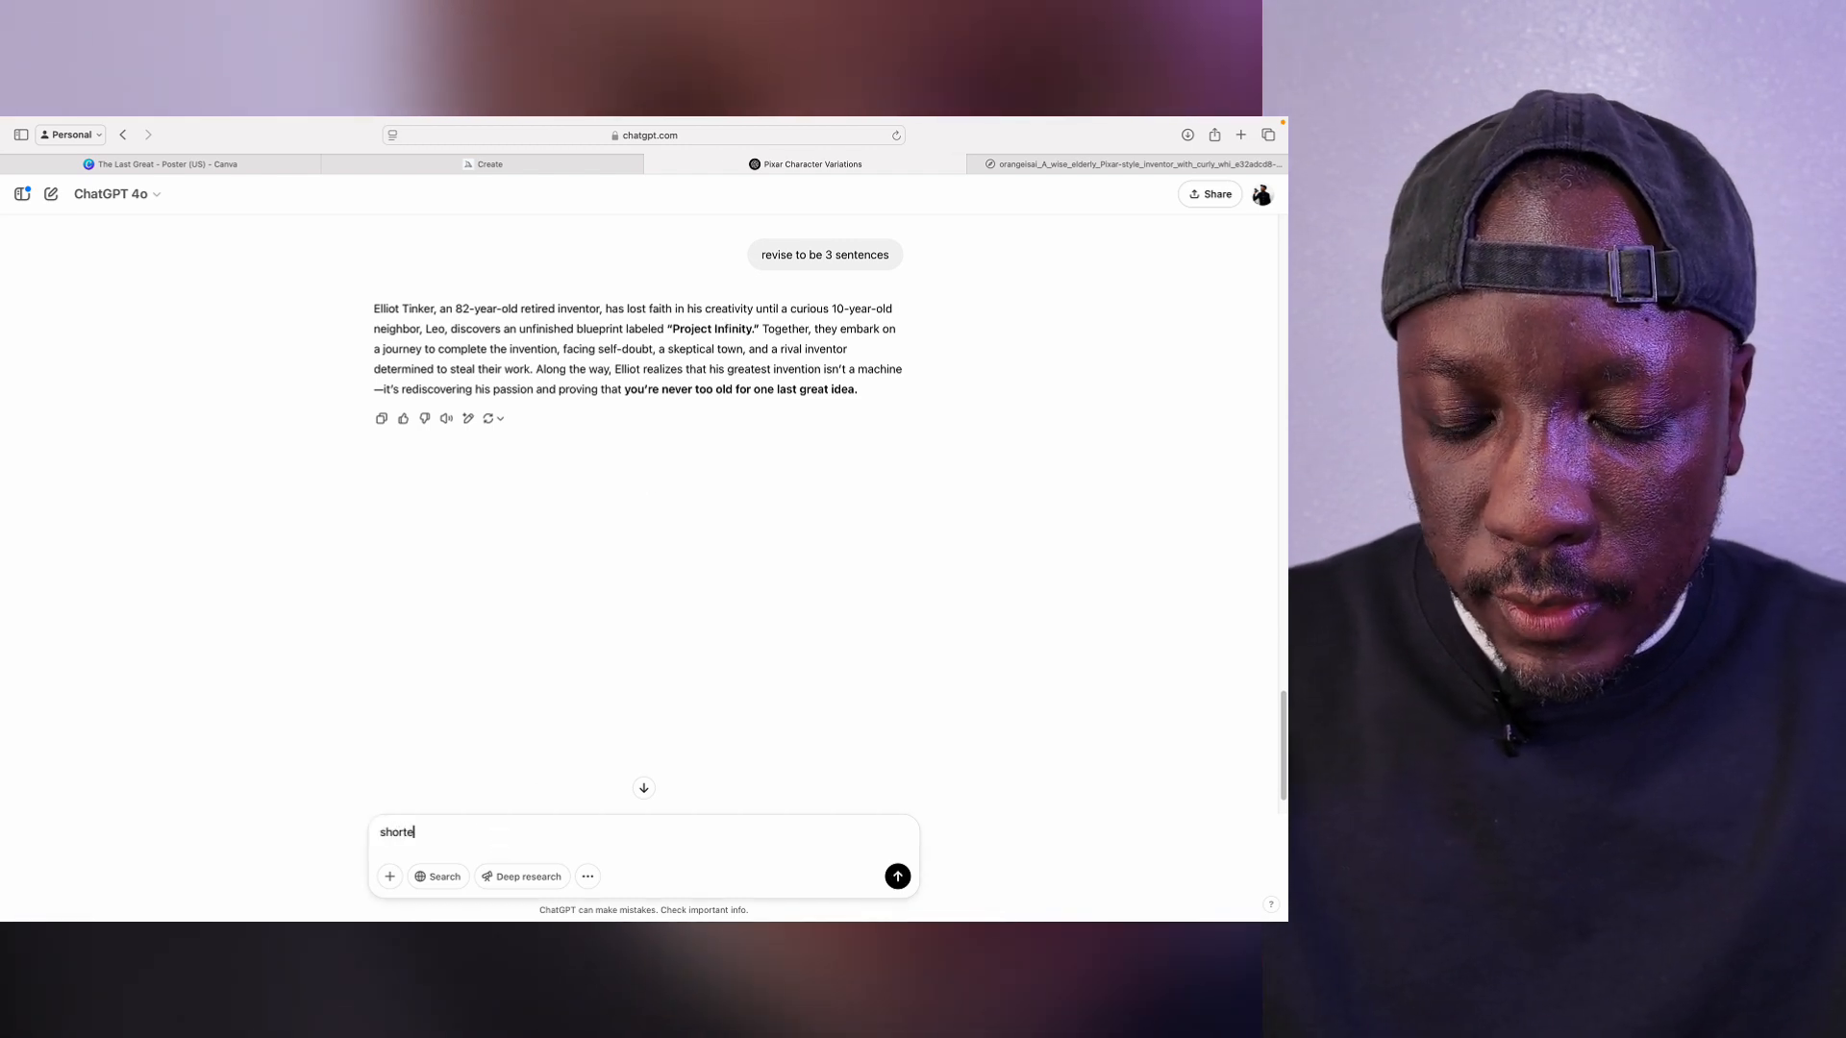
{"action": "type", "text": "st to 1"}
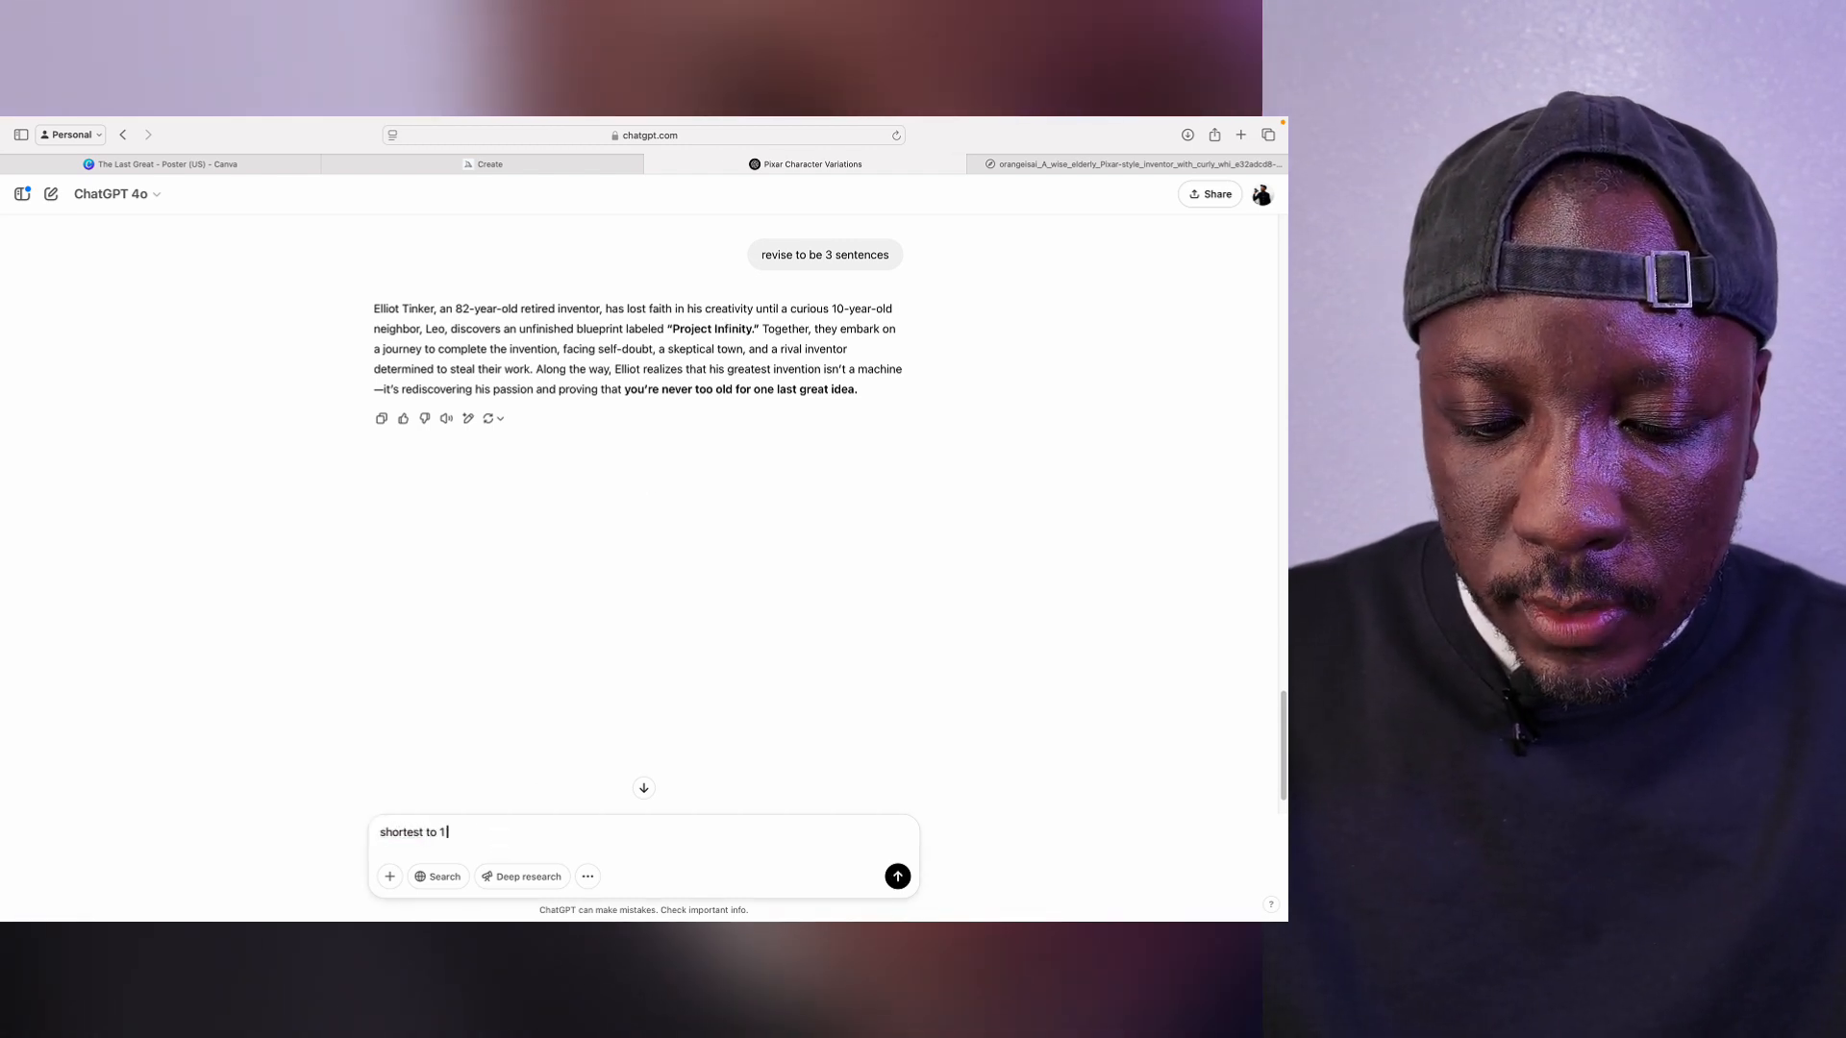
{"action": "type", "text": " sentence"}
{"action": "key", "text": "Return"}
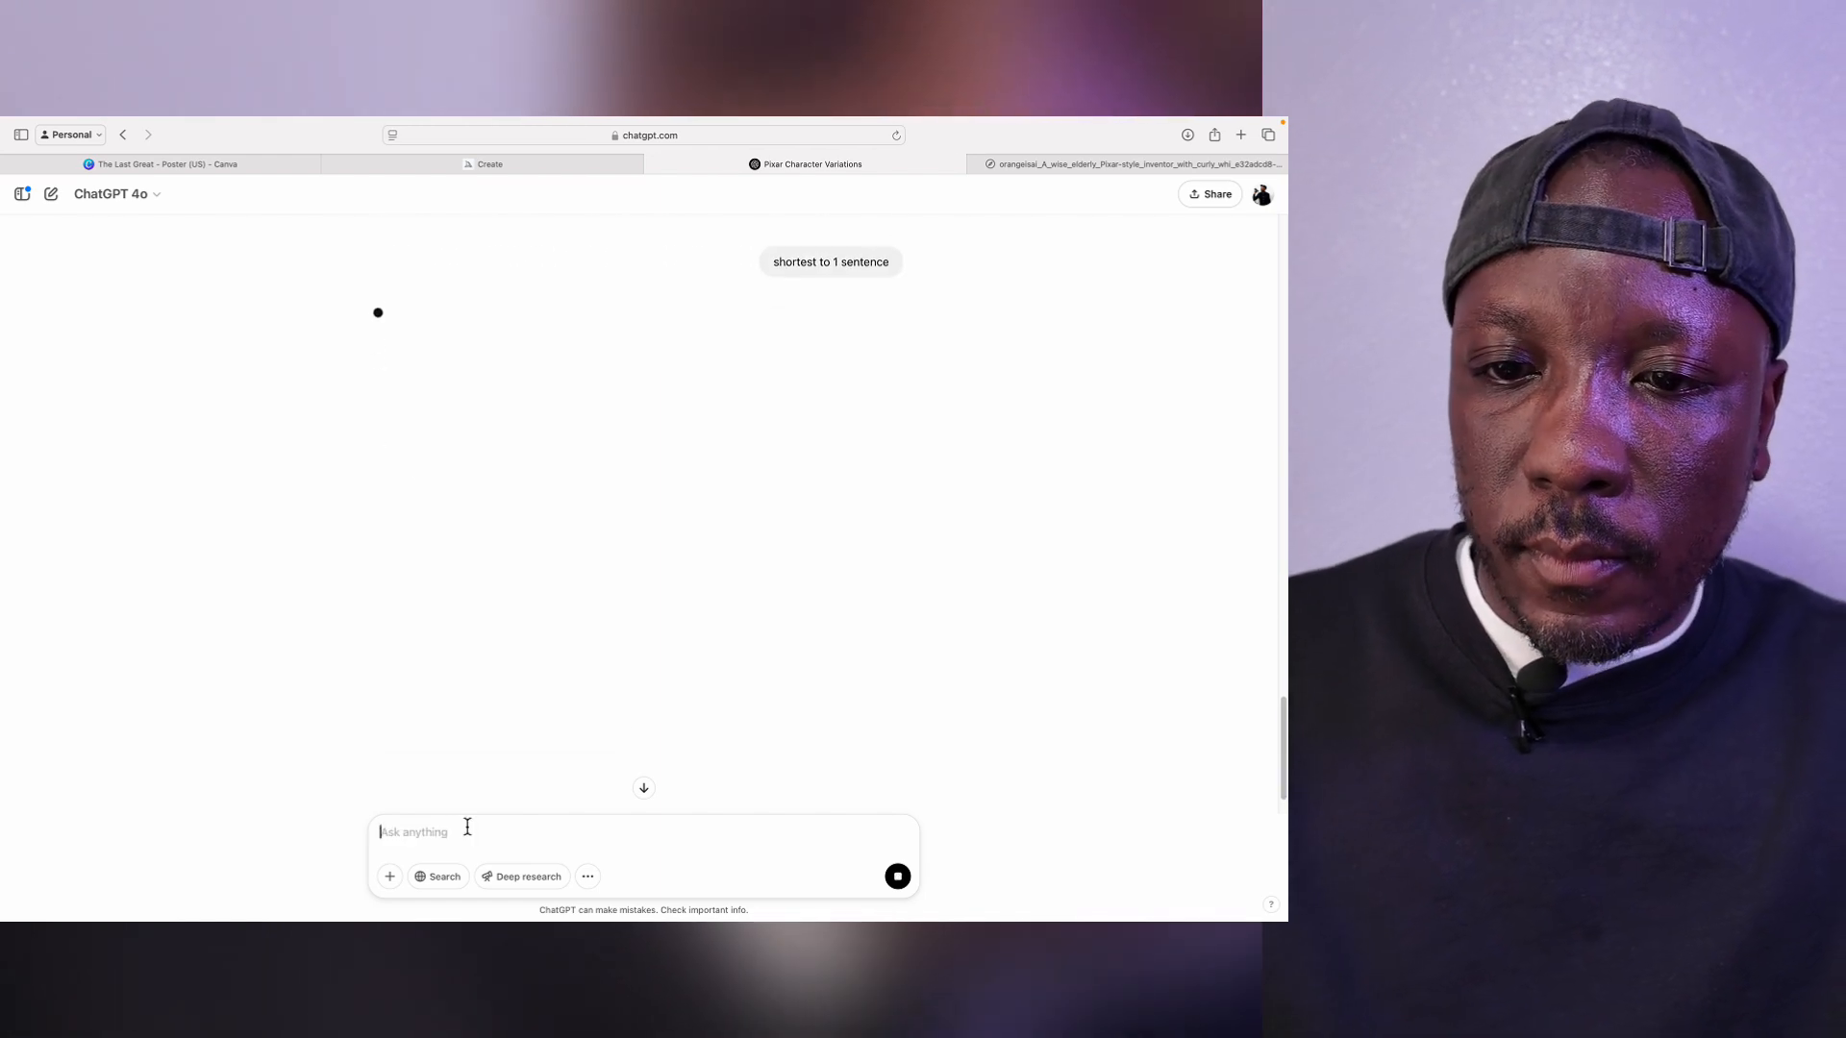
Step: Close the Midjourney page and ask ChatGPT to "remove the curious boy" from the one-sentence synopsis
{"action": "left_click", "coordinate": [499, 165]}
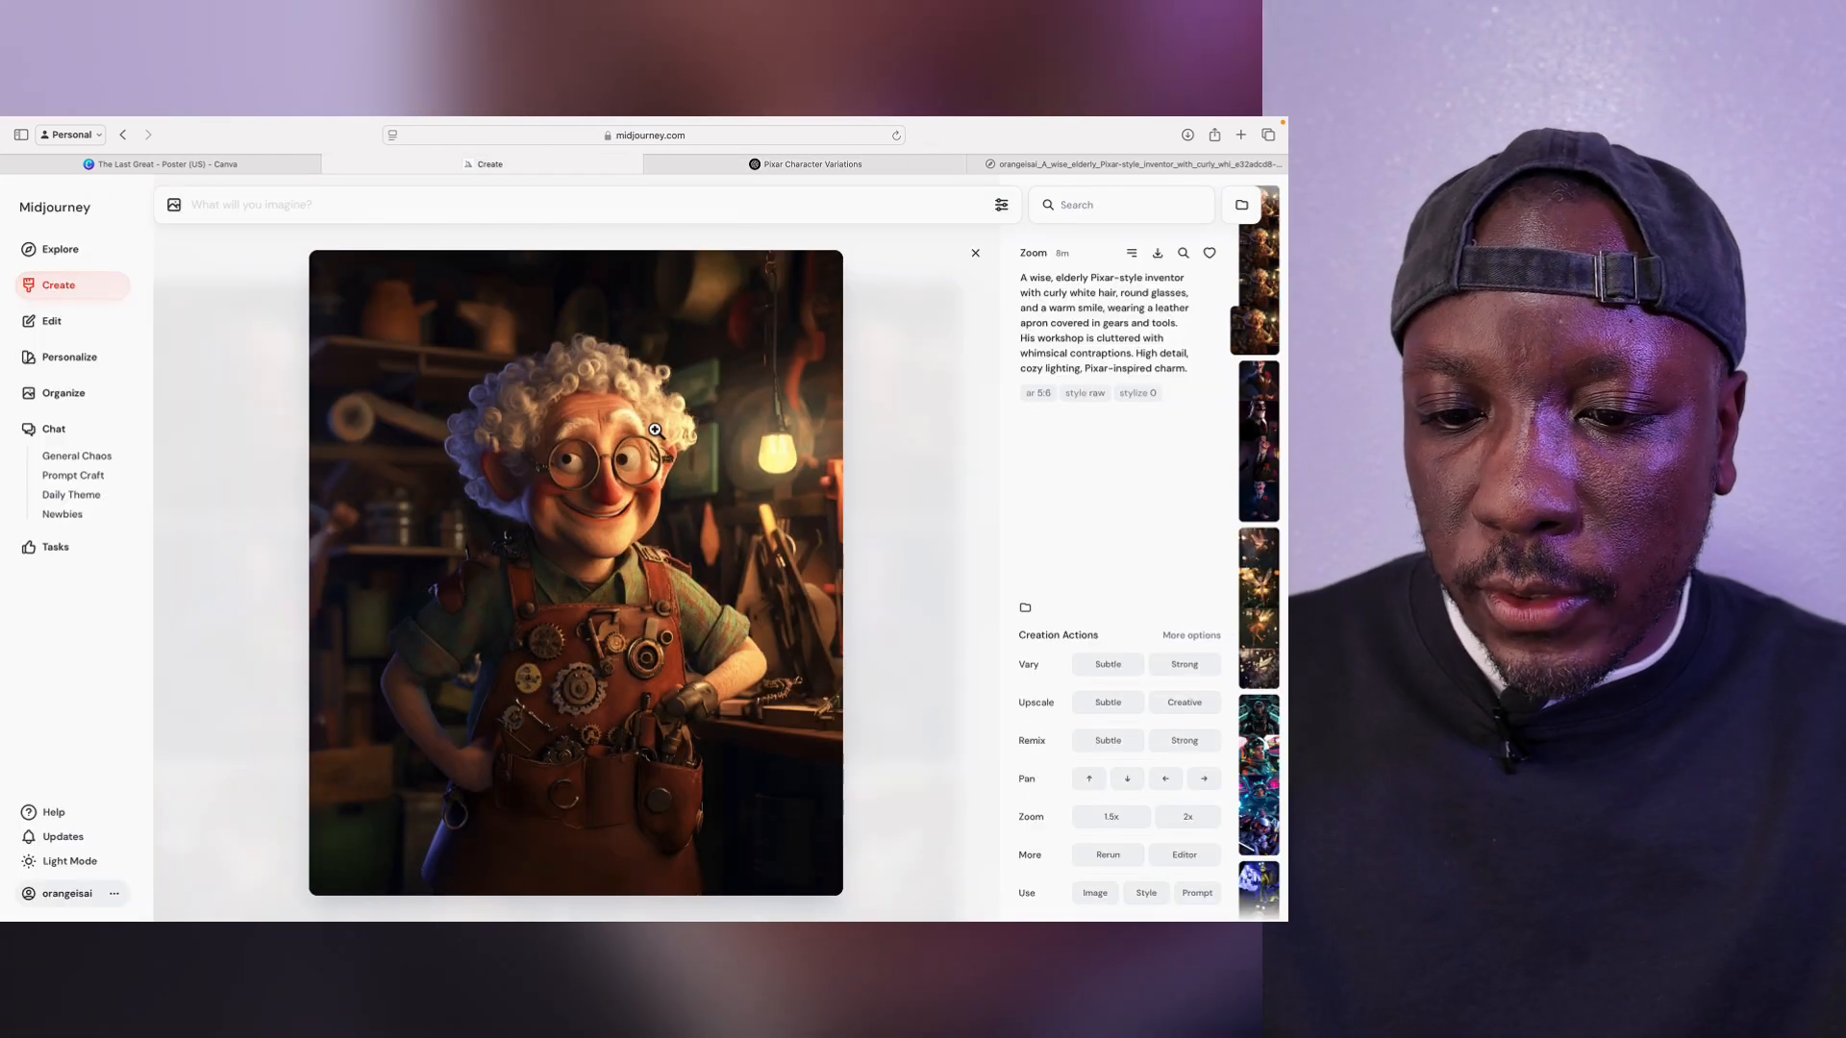
{"action": "left_click", "coordinate": [331, 165]}
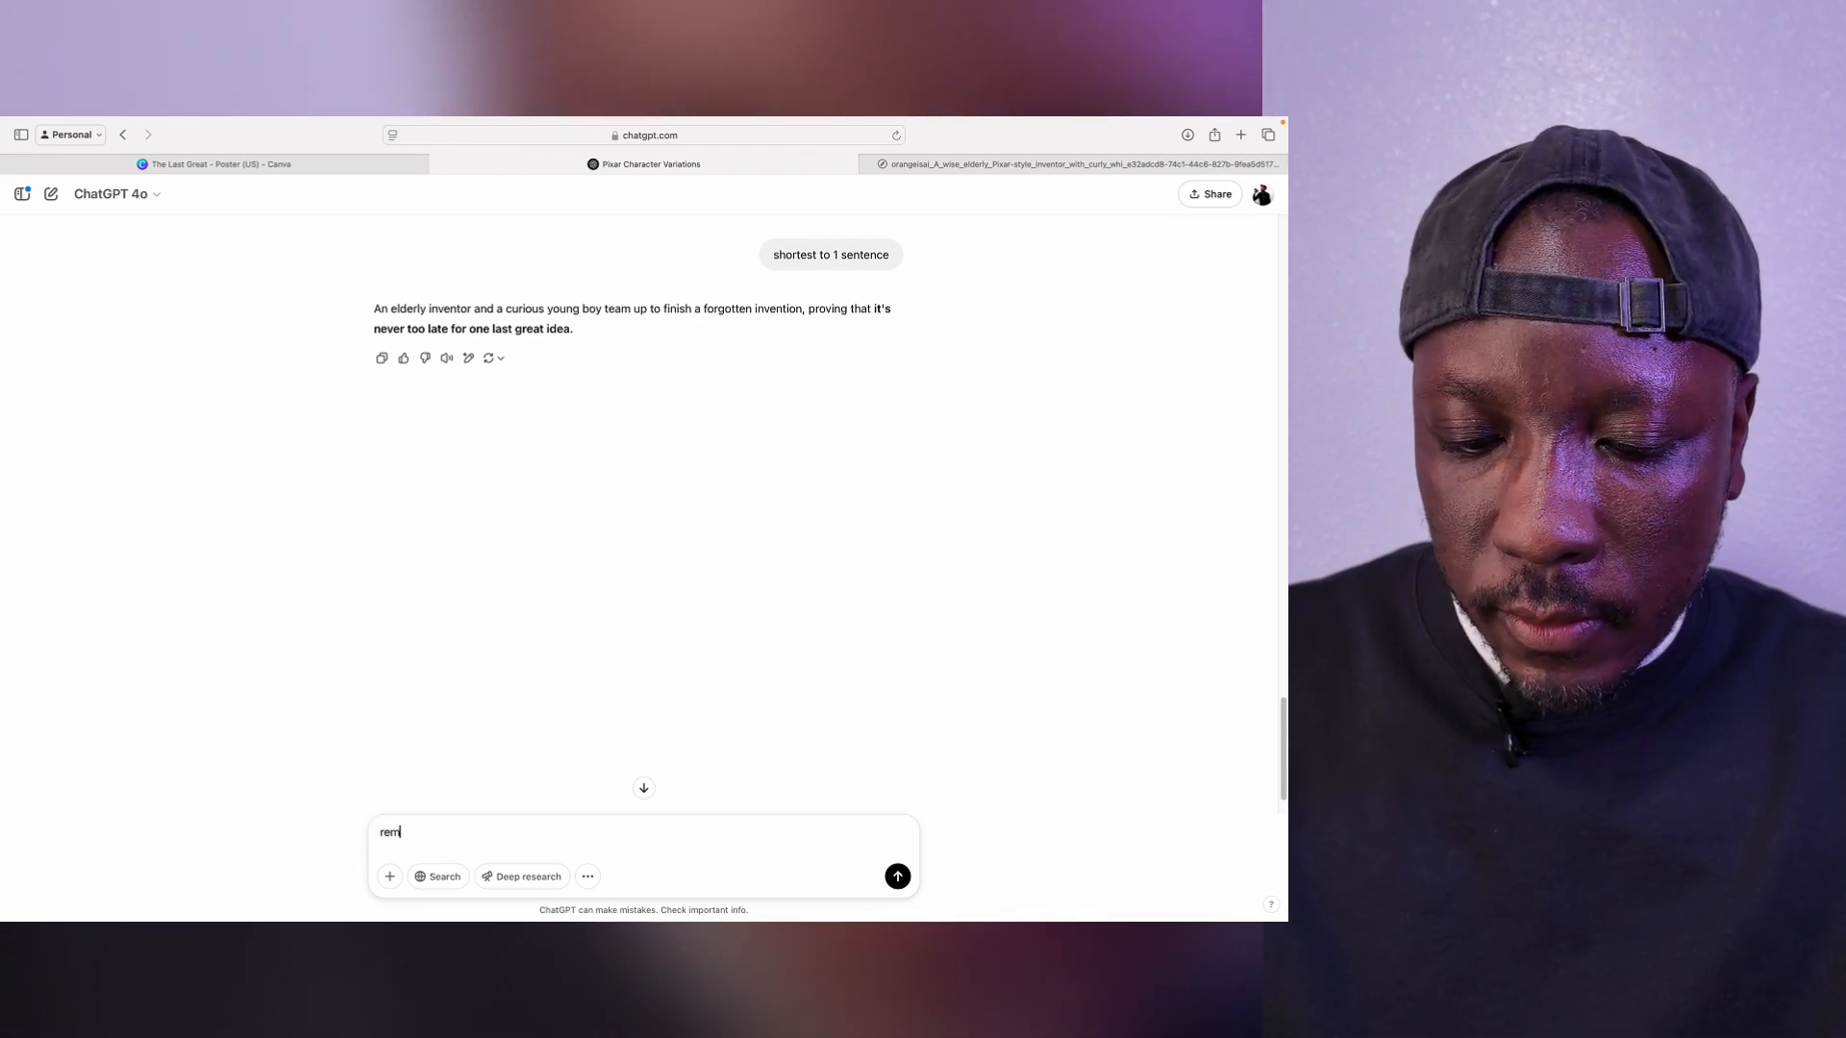
{"action": "type", "text": "ove the c"}
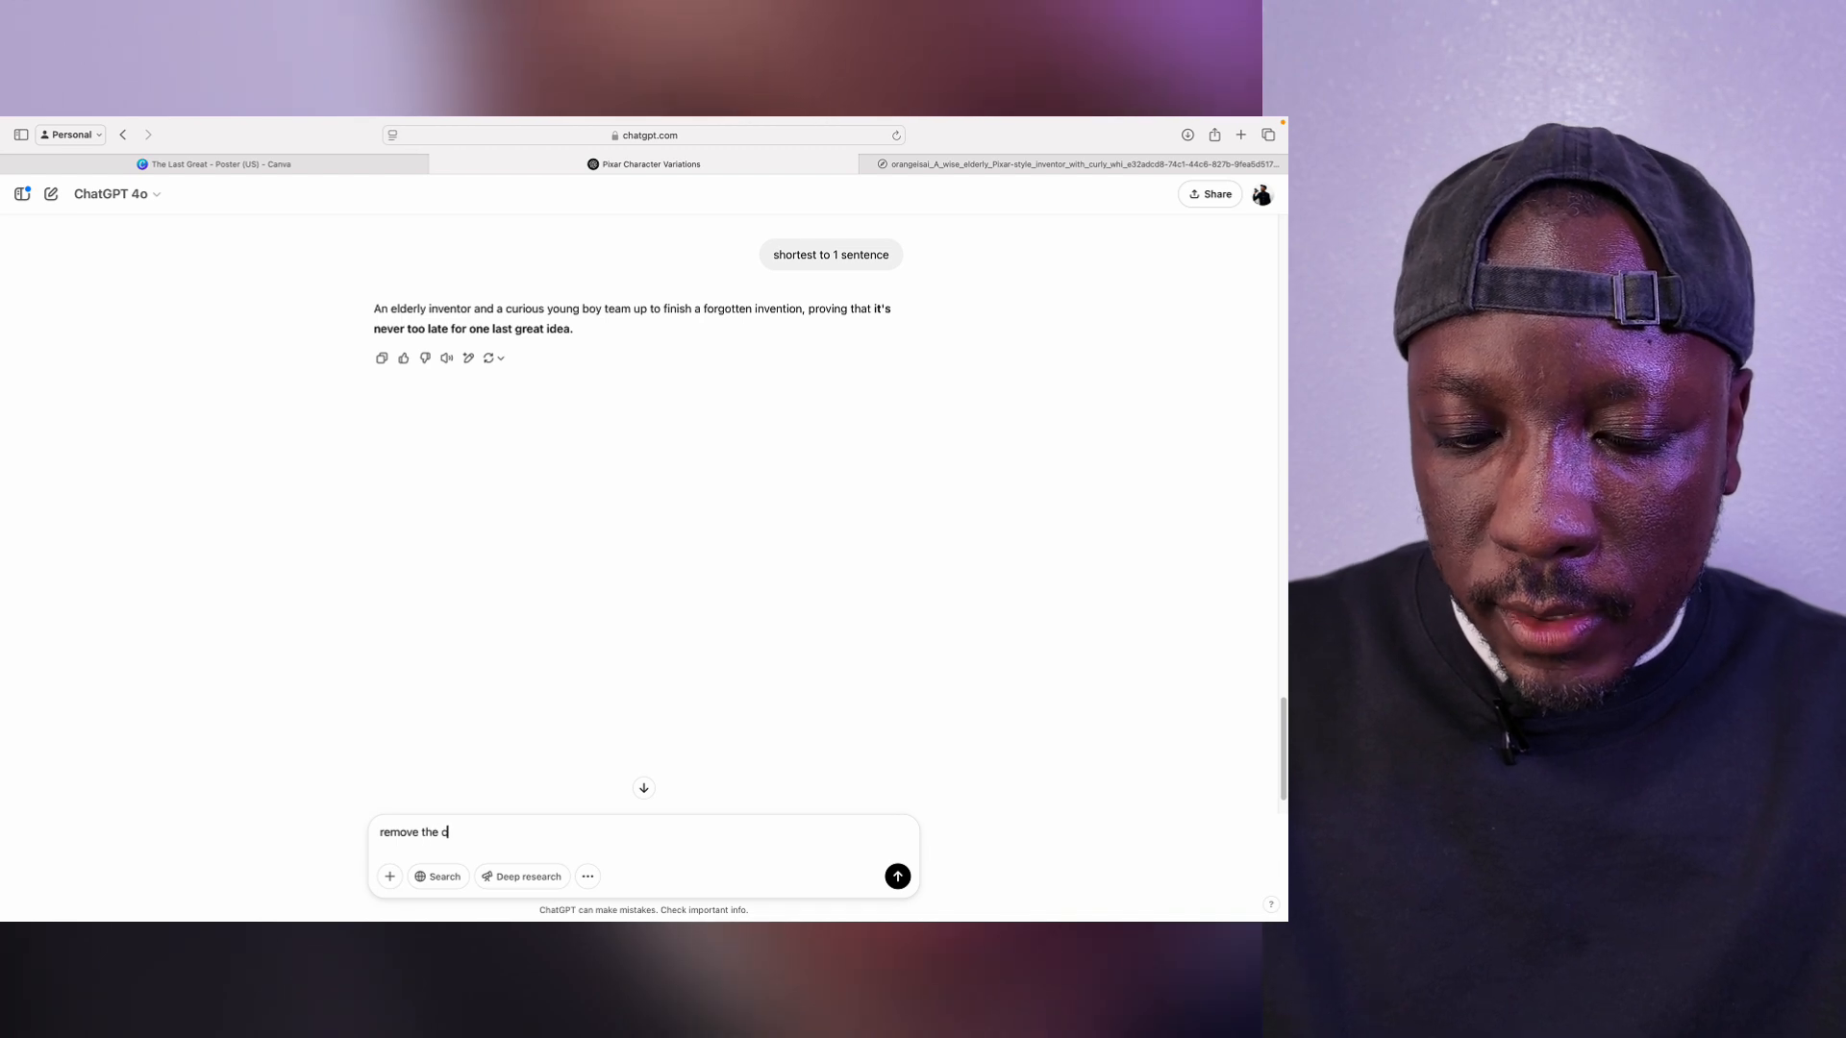
{"action": "type", "text": "urious"}
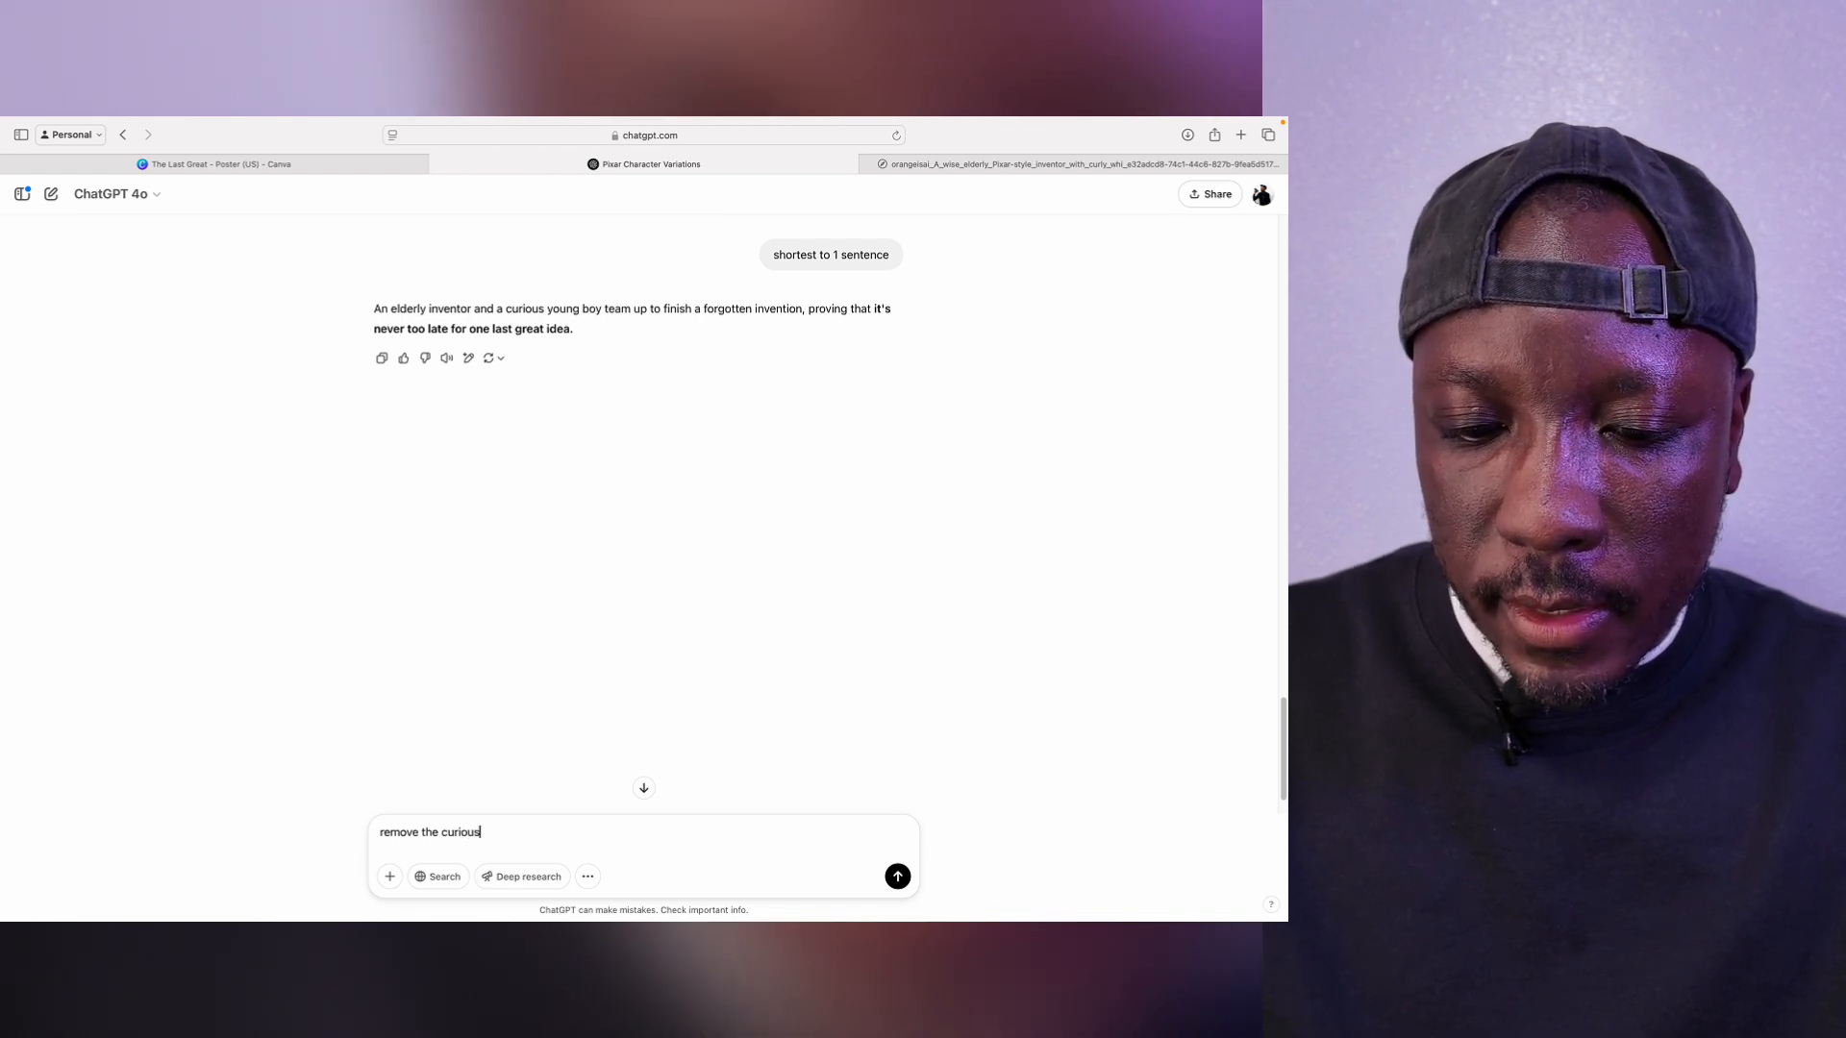
{"action": "type", "text": " boy"}
{"action": "key", "text": "Return"}
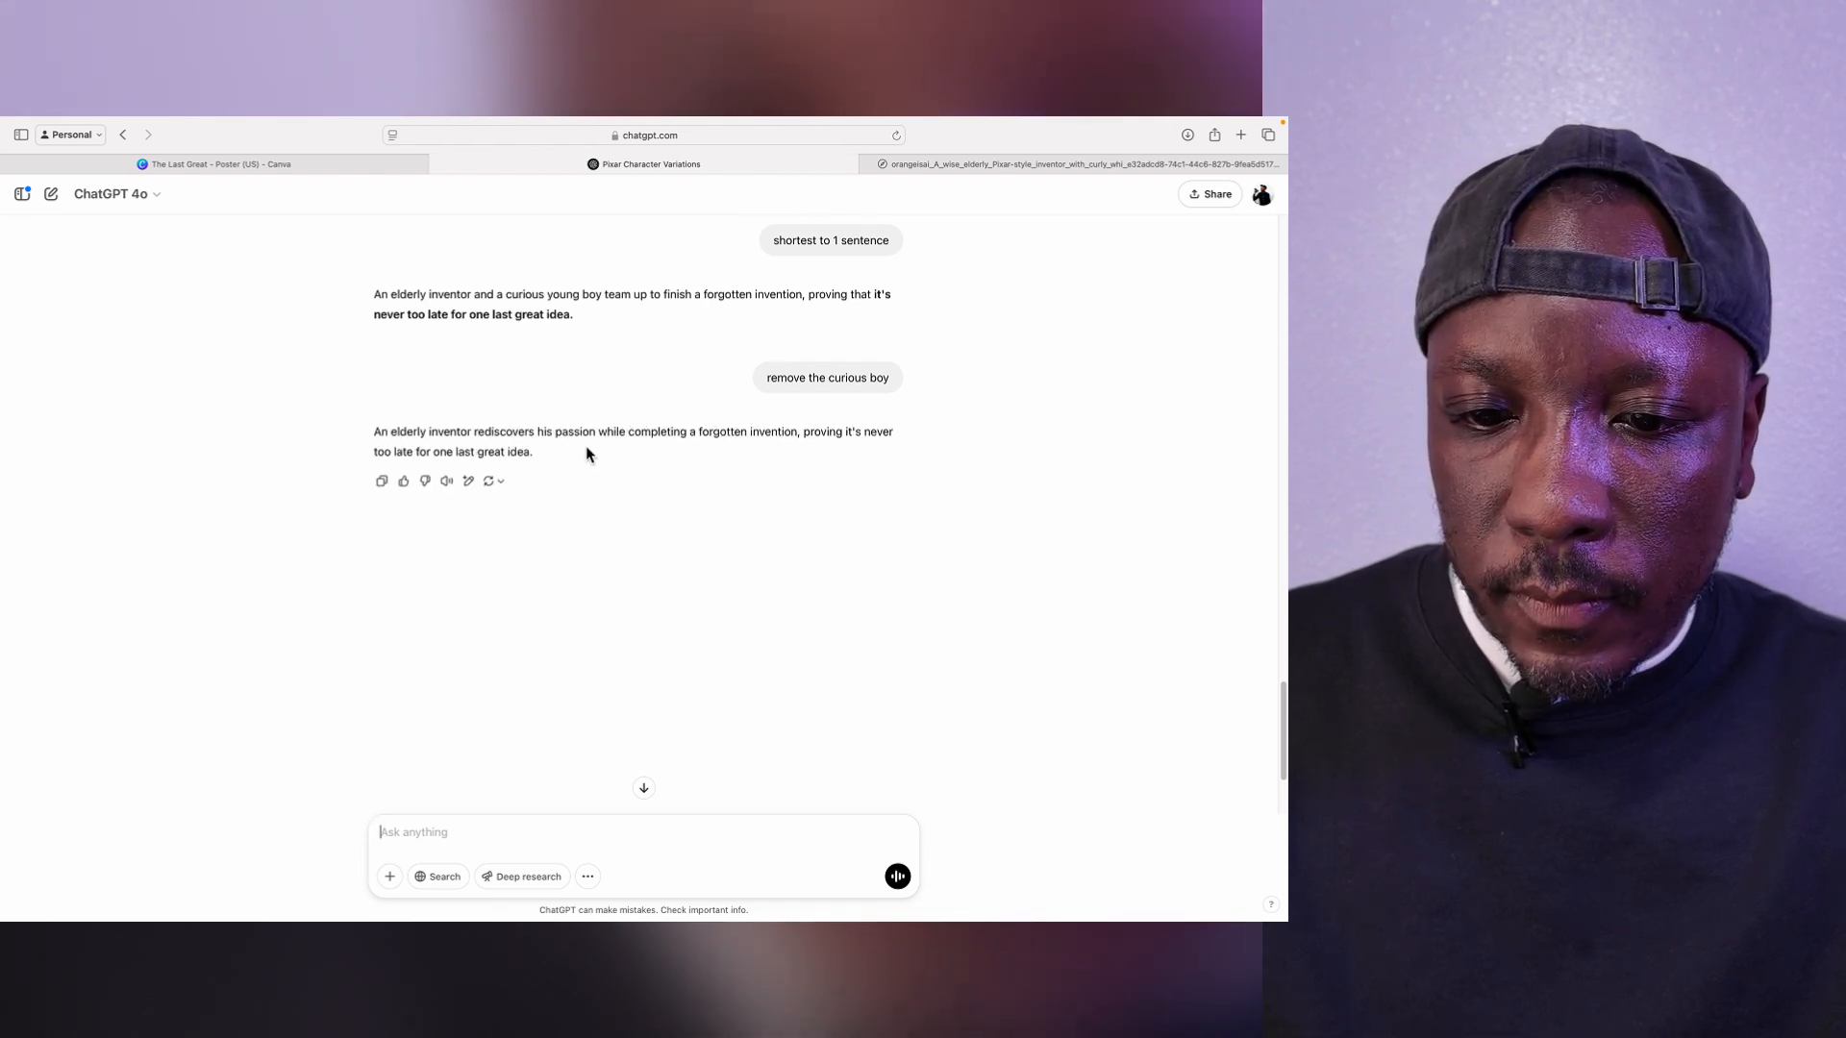
Step: Copy ChatGPT's revised one-sentence synopsis and replace the lorem ipsum paragraph on page 2 of the Canva poster with it
{"action": "left_click_drag", "start_coordinate": [541, 464], "coordinate": [371, 431]}
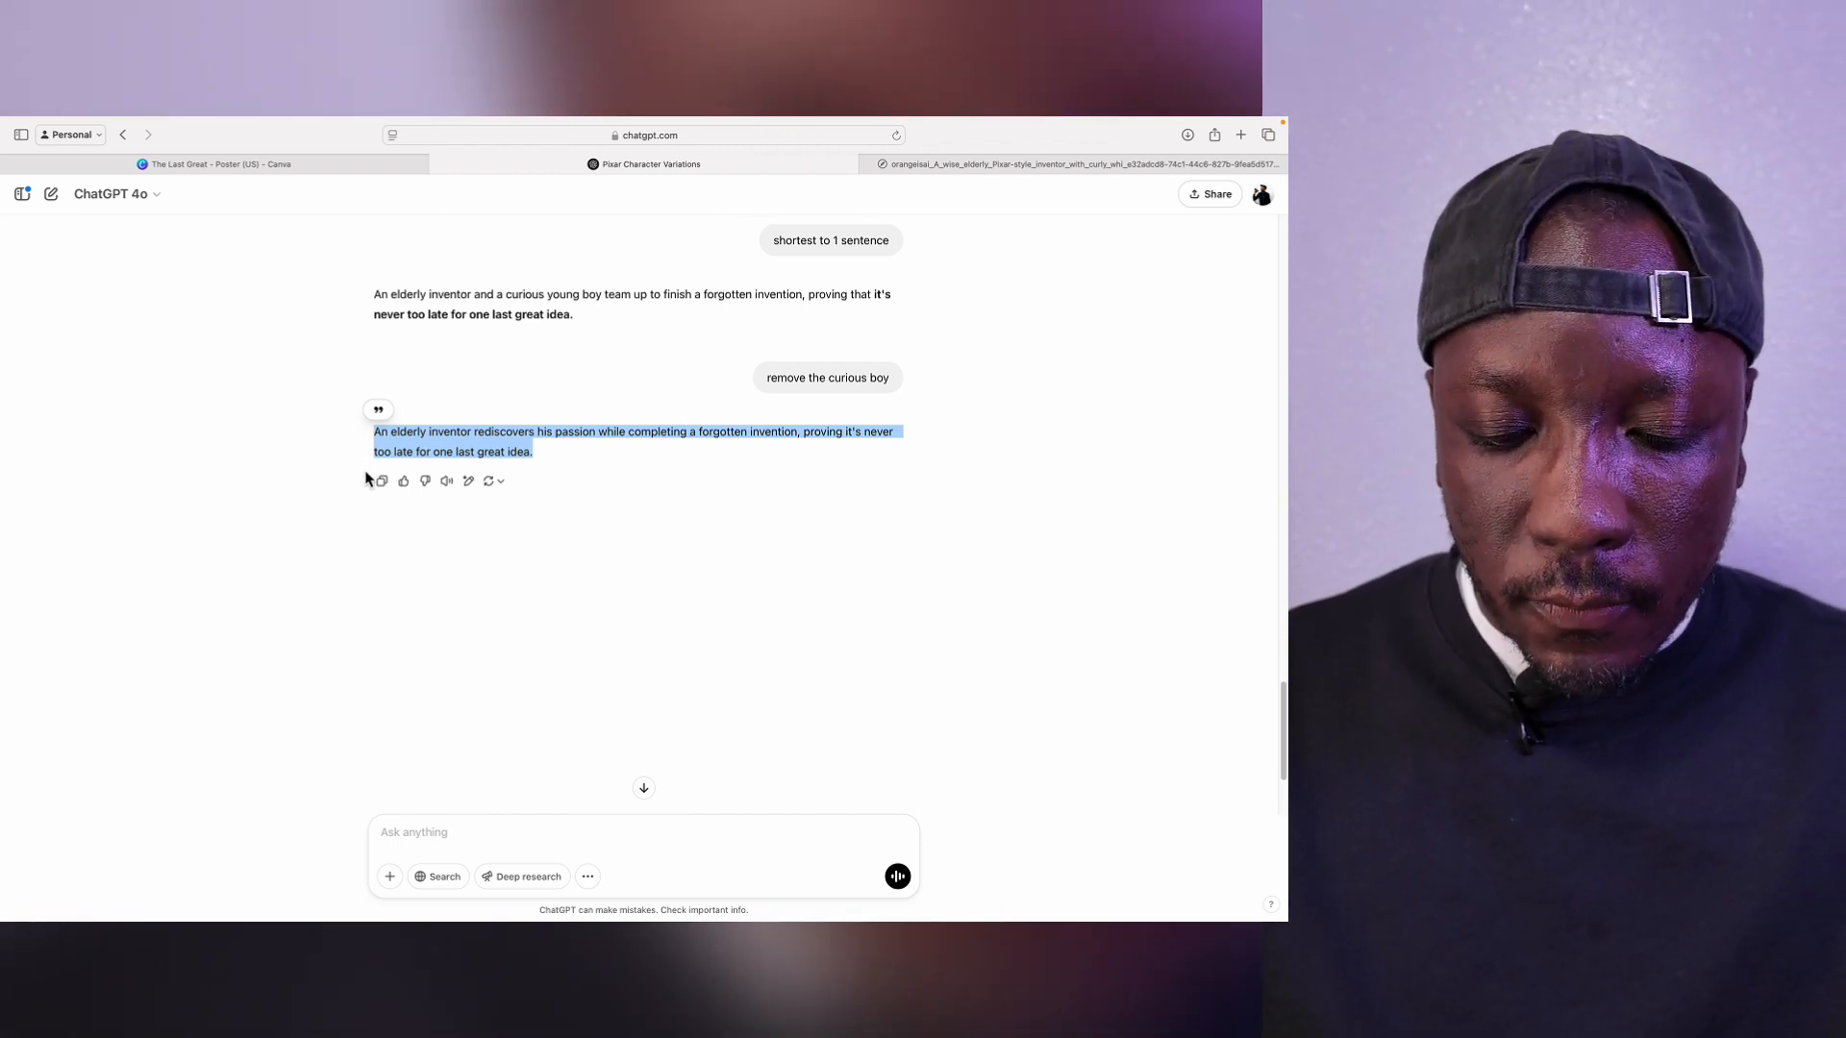
{"action": "left_click", "coordinate": [375, 167]}
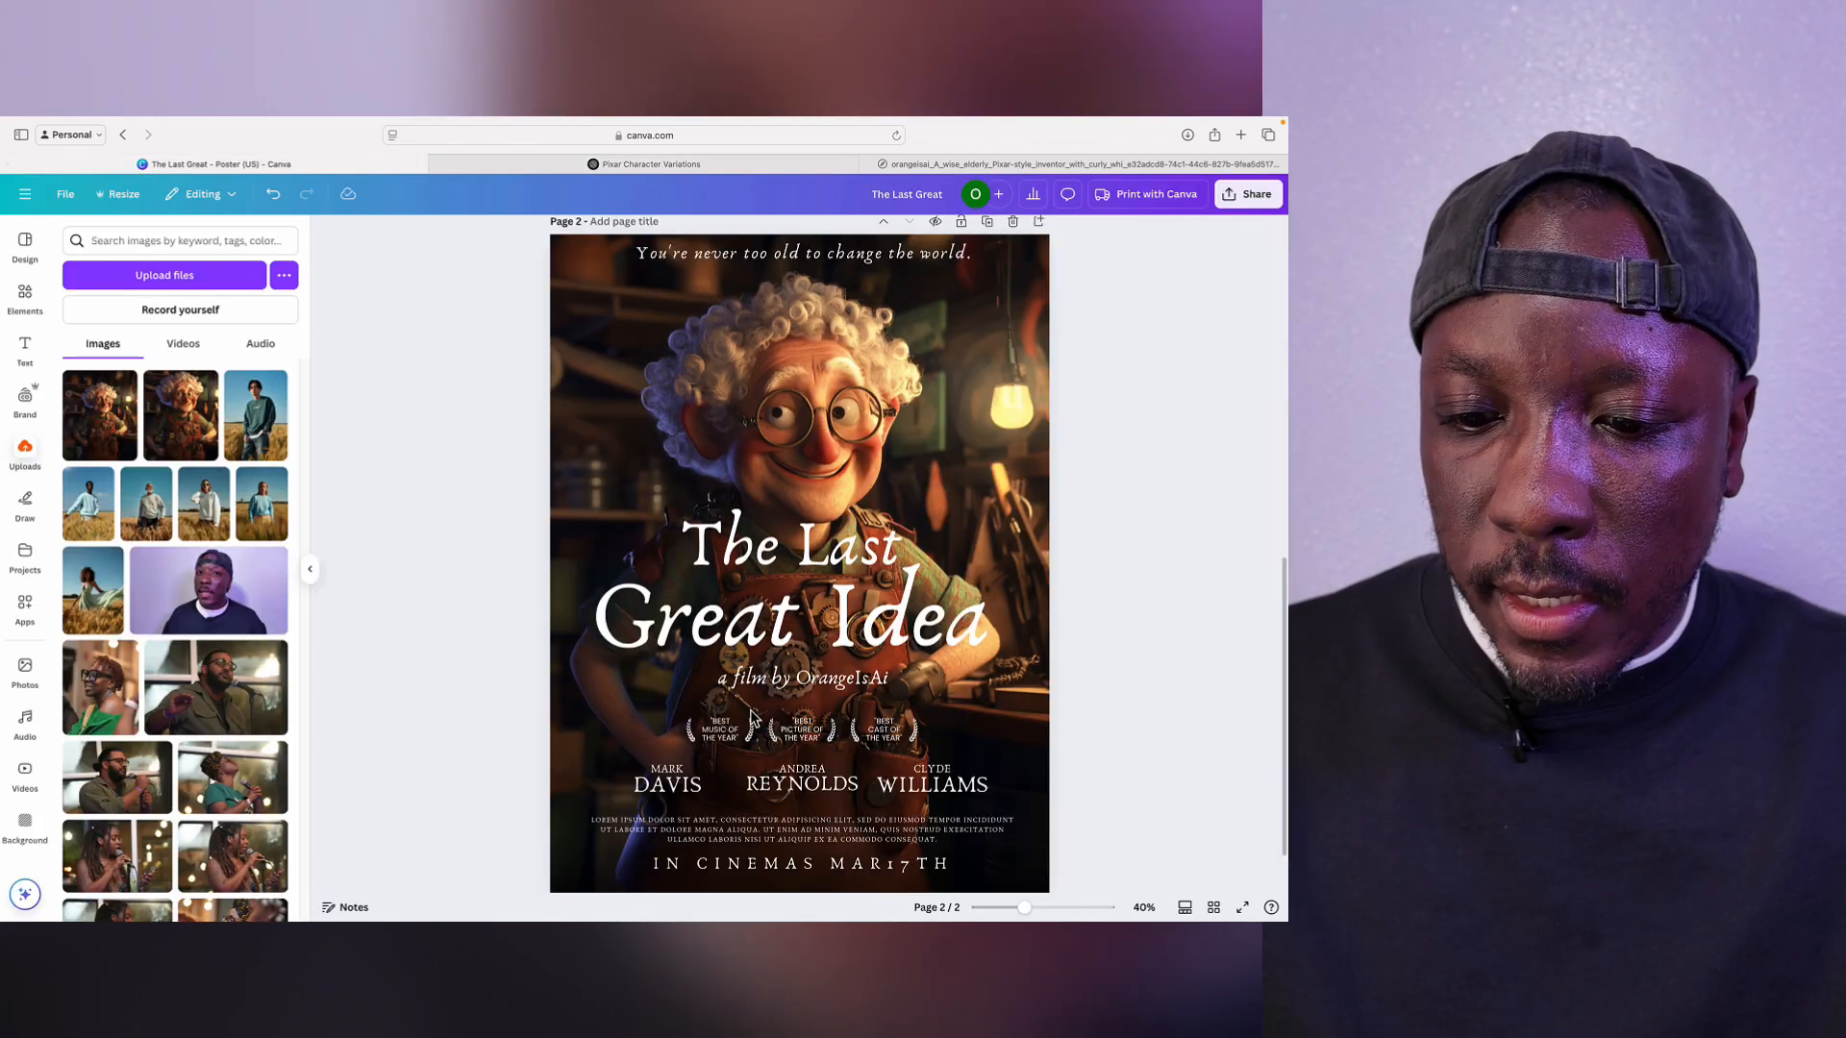
{"action": "double_click", "coordinate": [753, 824]}
{"action": "type", "text": "AN ELDERLY INVENTOR REDISCOVERS HIS PASSION WHILE COMPLETING A FORGOTTEN INVENTION, PROVING IT'S NEVER TOO LATE FOR ONE LAST GREAT IDEA."}
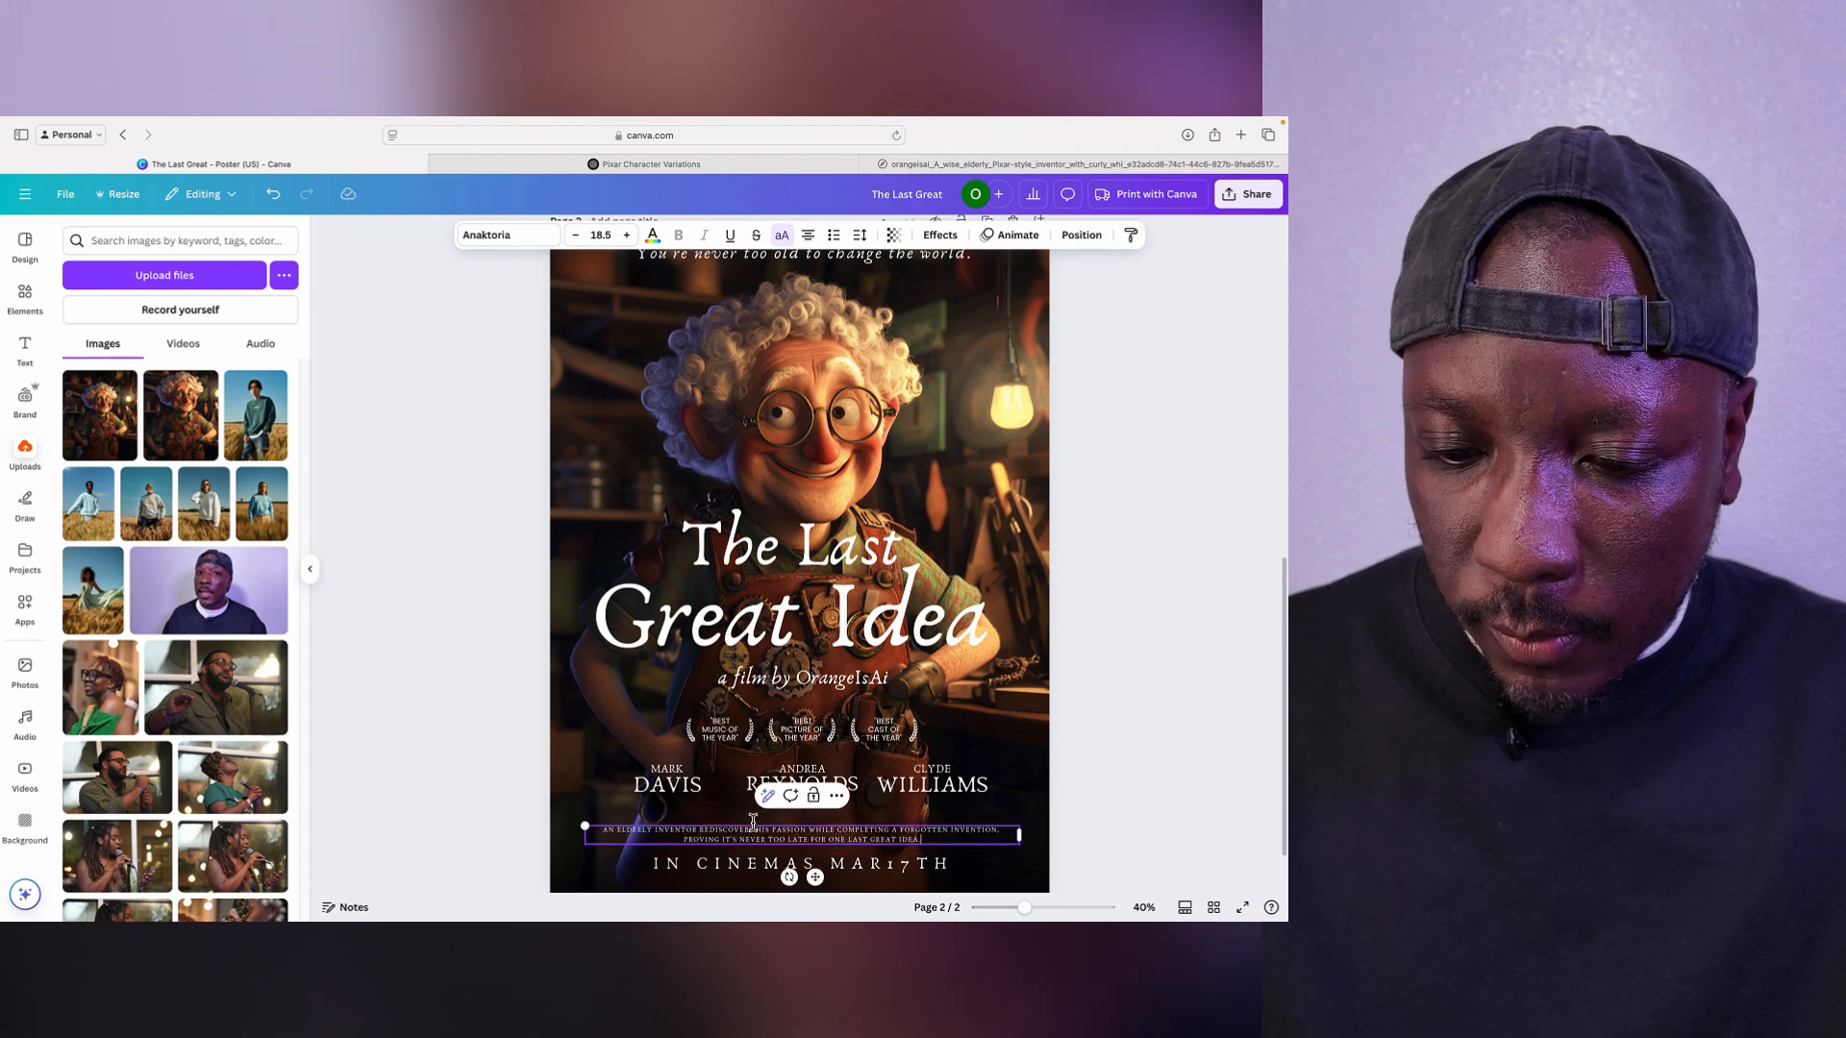
{"action": "left_click", "coordinate": [1207, 673]}
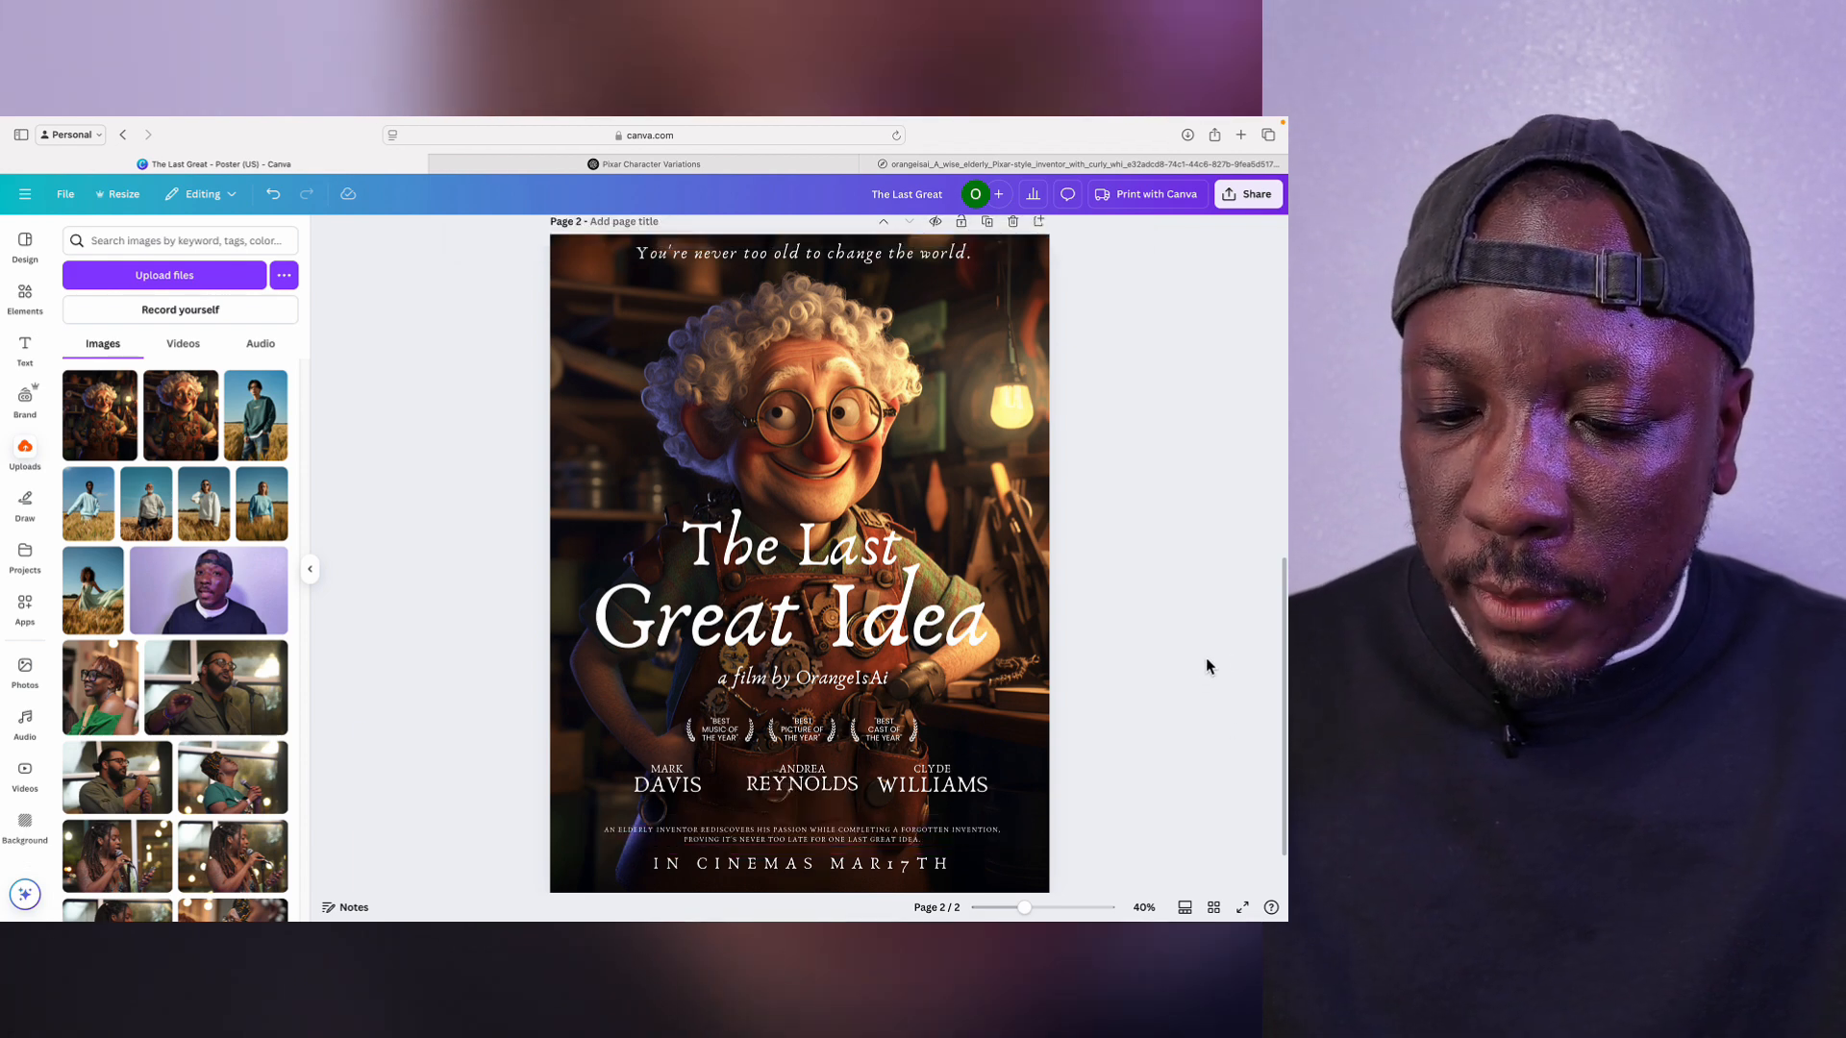
Step: Expand "MAR" to "MARCH" in the release date line at the foot of the poster
{"action": "scroll", "coordinate": [1205, 661], "scroll_direction": "down", "scroll_amount": 2}
{"action": "scroll", "coordinate": [1205, 658], "scroll_direction": "up", "scroll_amount": 2}
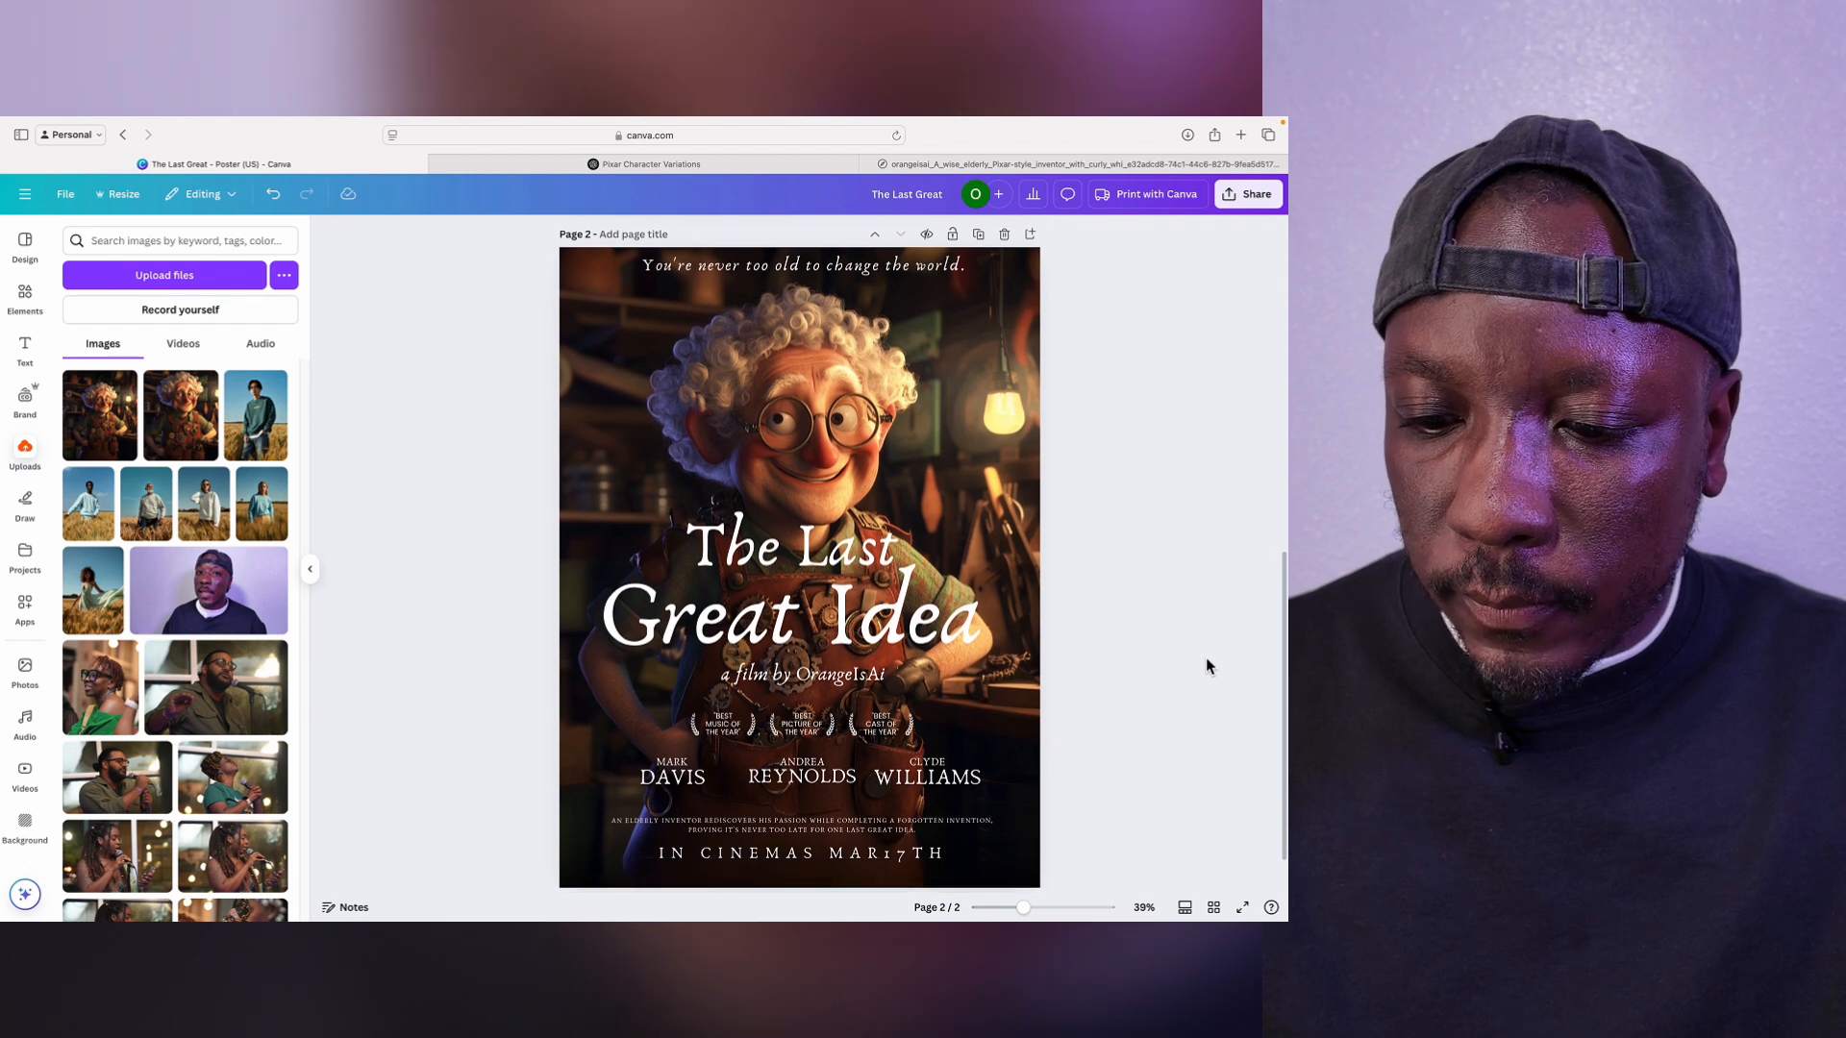
{"action": "left_click", "coordinate": [879, 856]}
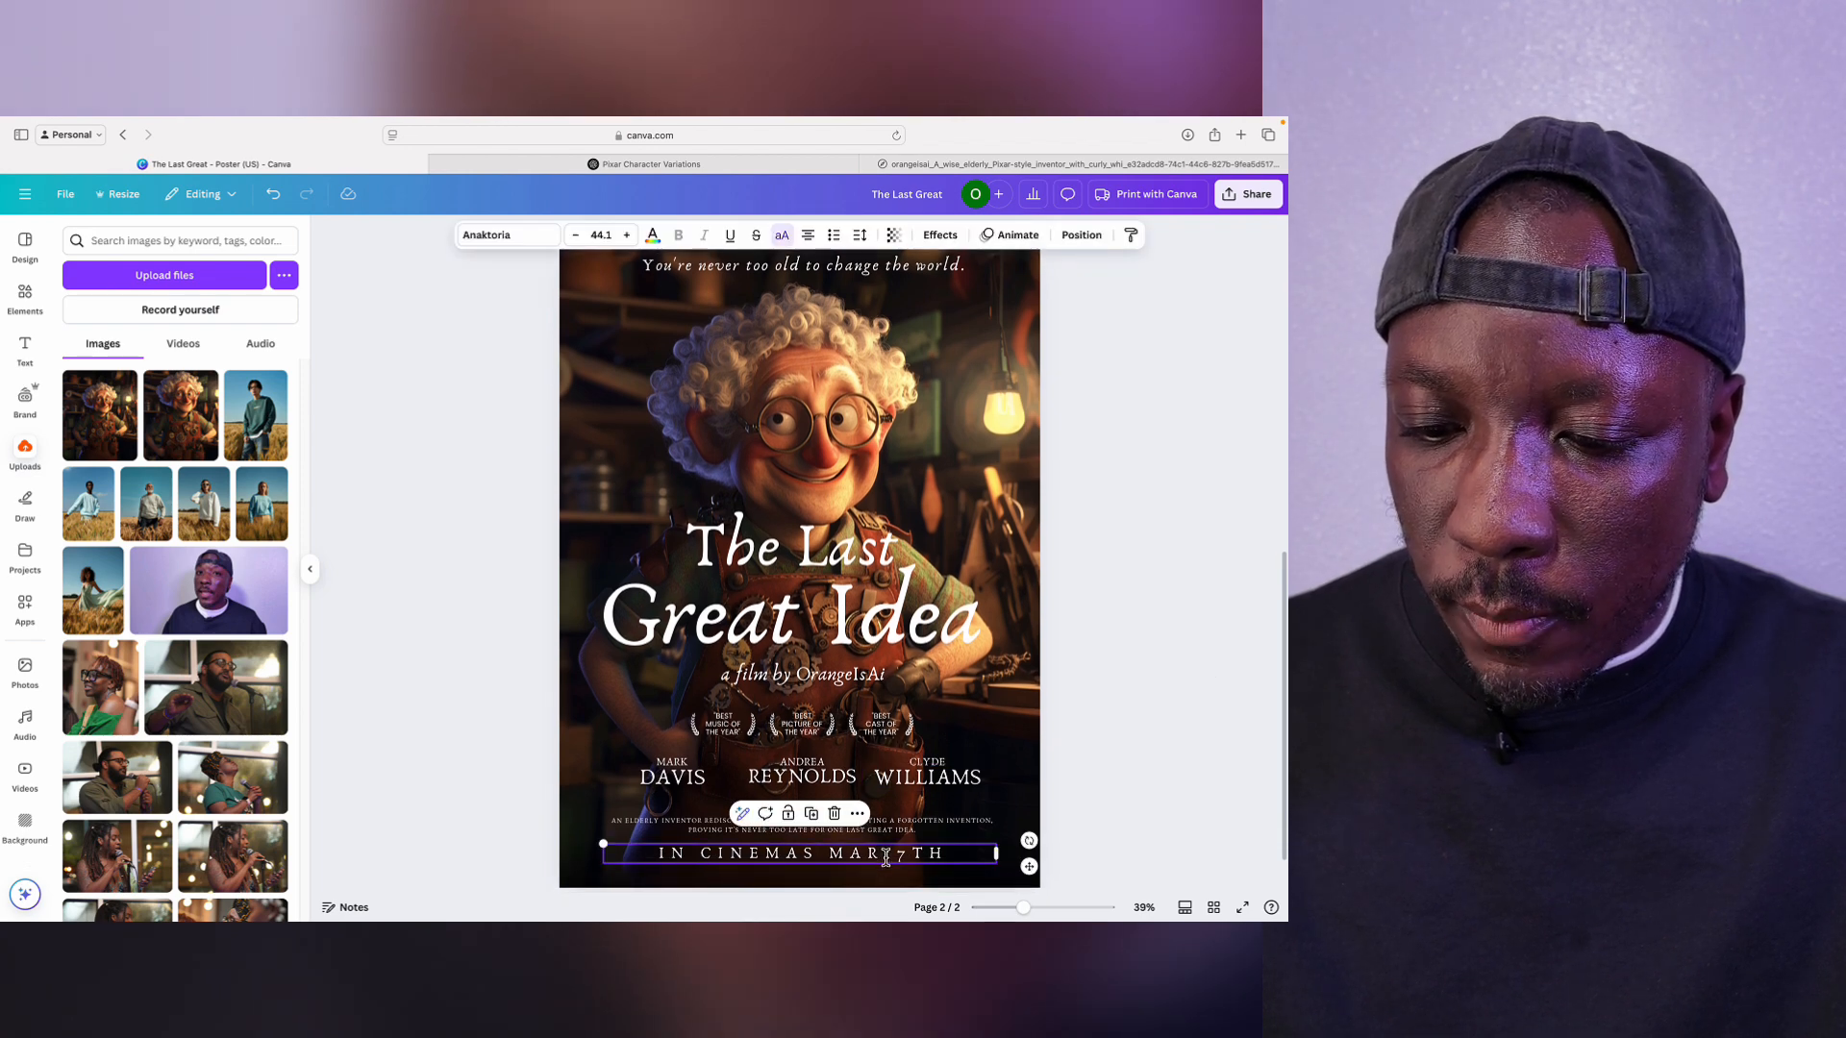
{"action": "type", "text": "CH"}
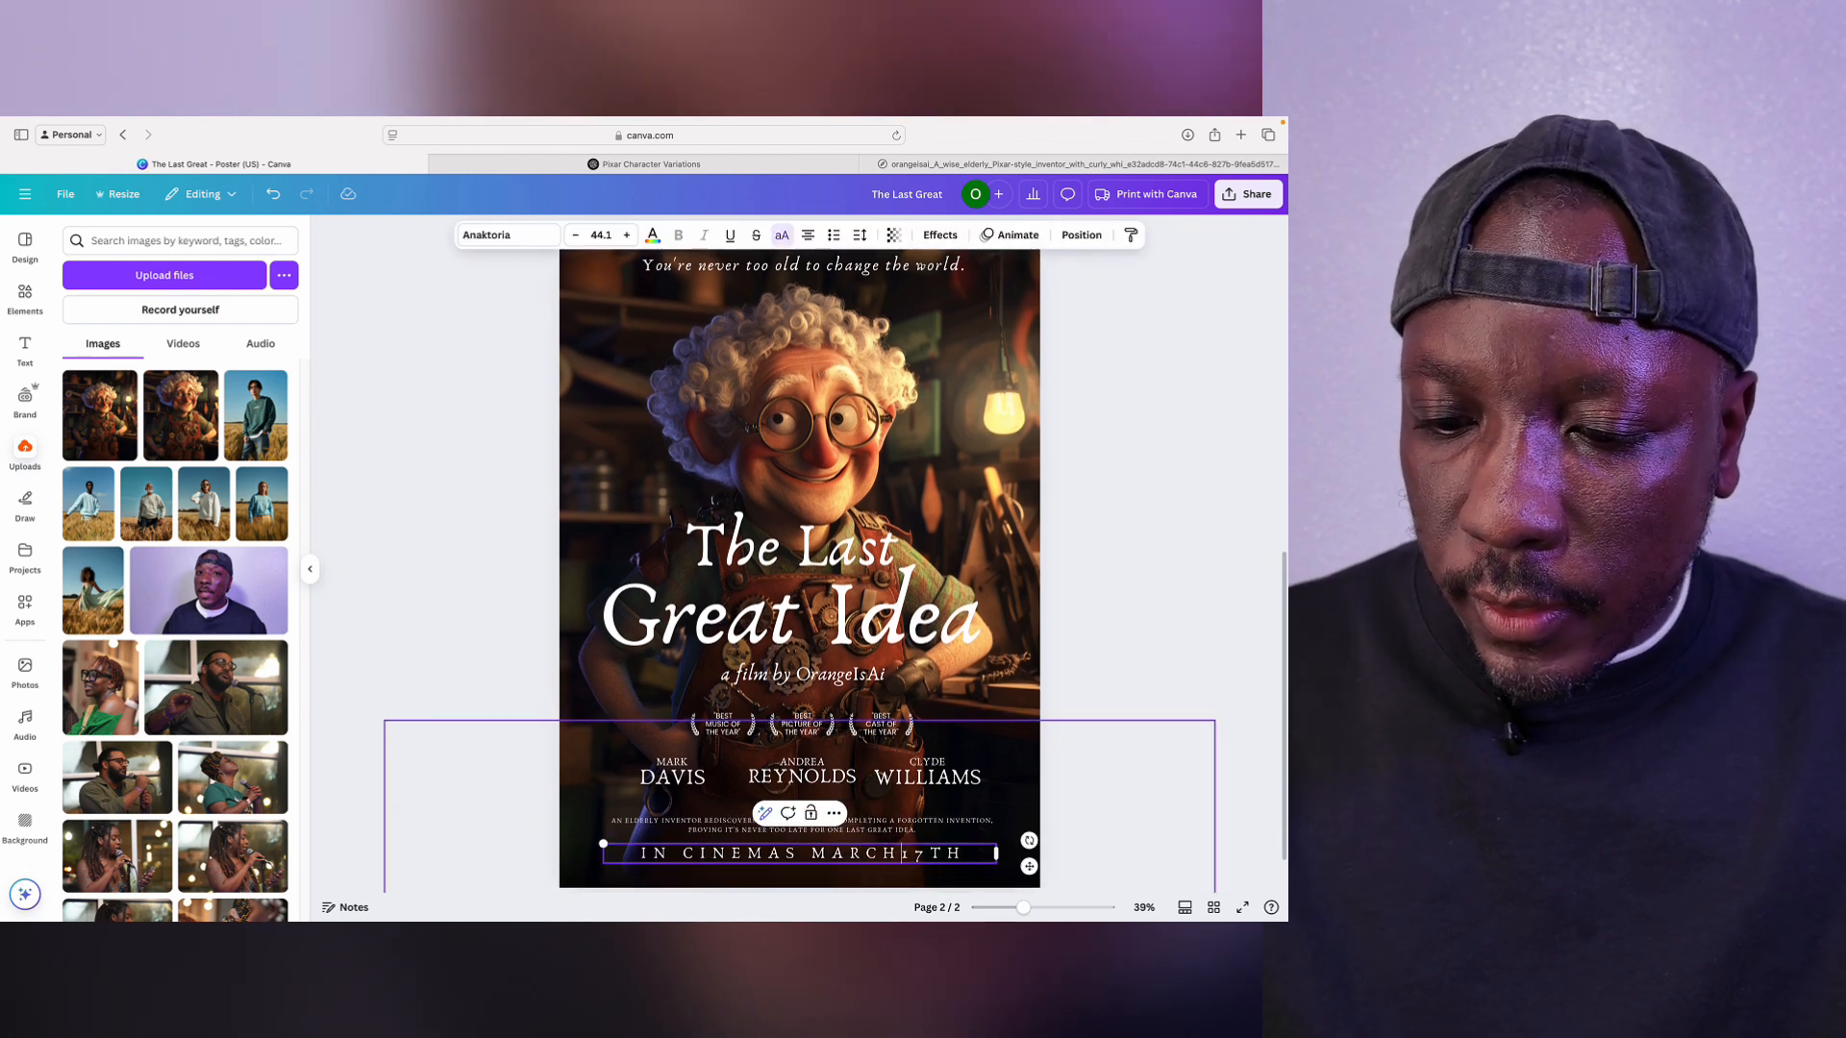
{"action": "left_click", "coordinate": [1249, 507]}
Step: Move the dark gradient overlay at the foot of page 2 upward to just below the "Great Idea" title
{"action": "scroll", "coordinate": [1165, 585], "scroll_direction": "up", "scroll_amount": 2}
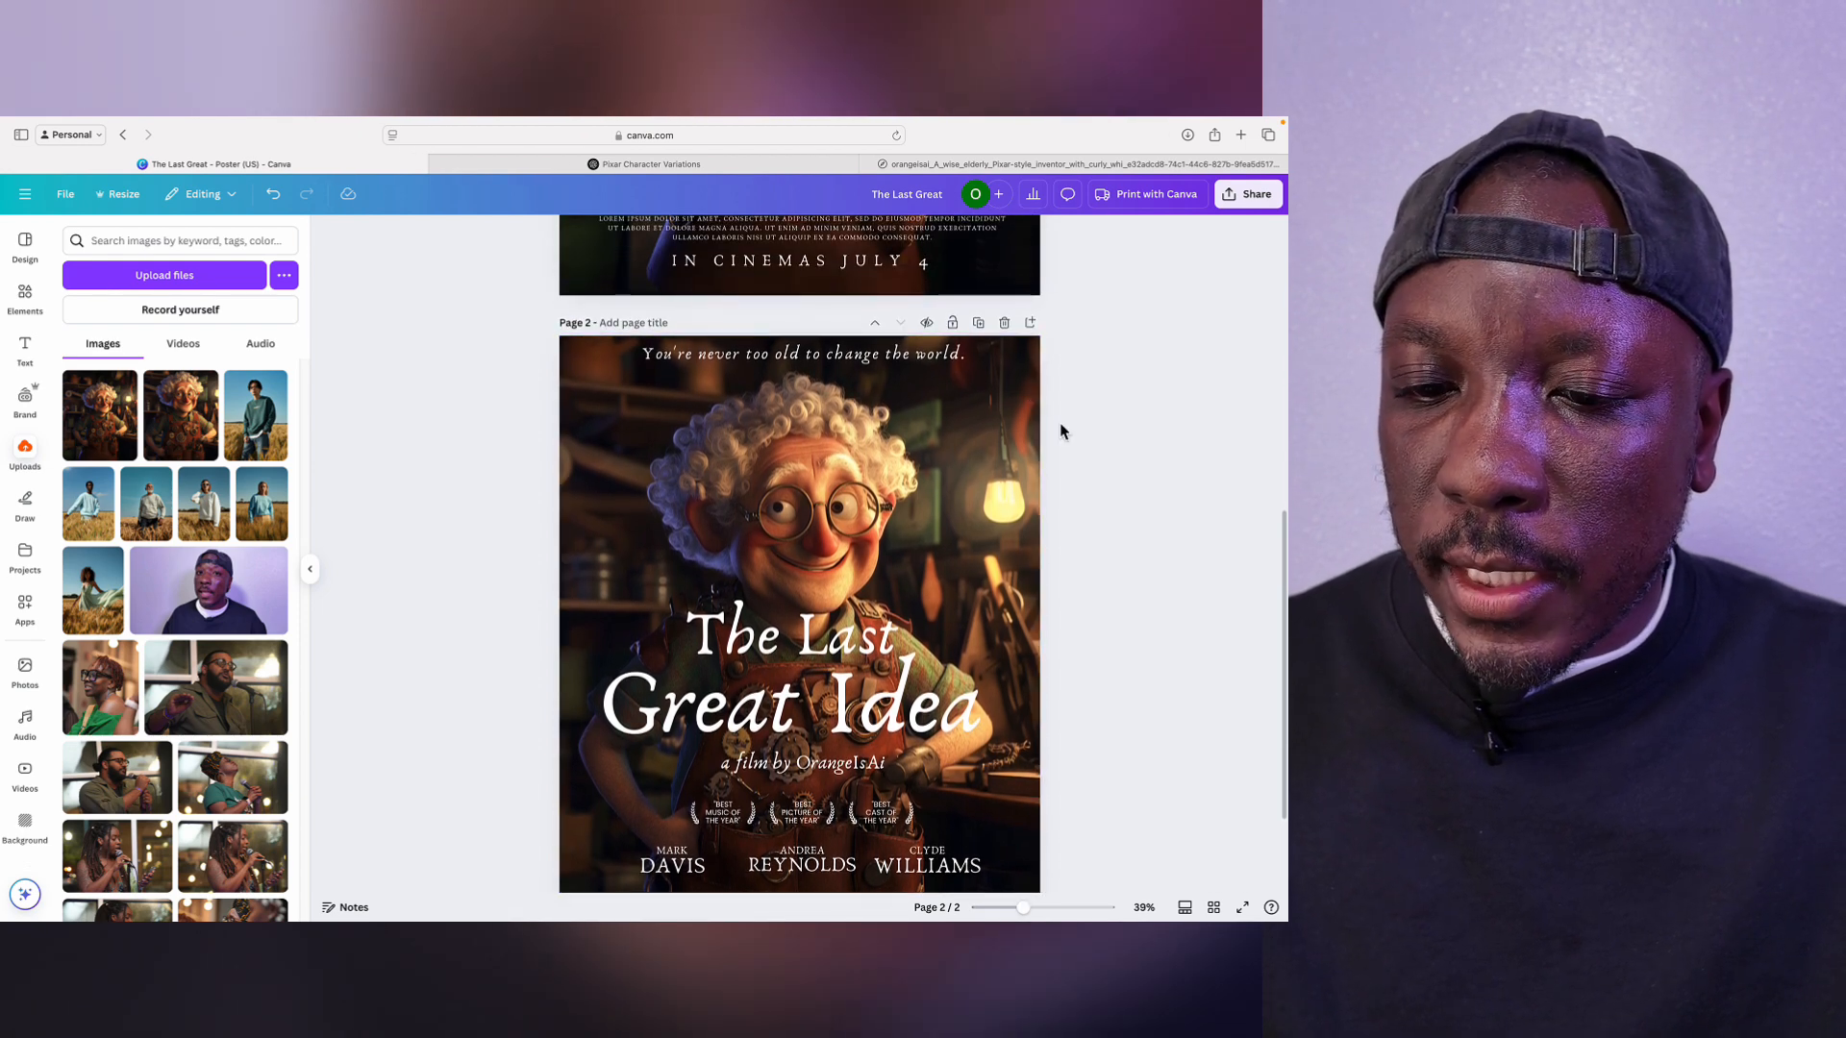
{"action": "scroll", "coordinate": [1059, 423], "scroll_direction": "down", "scroll_amount": 2}
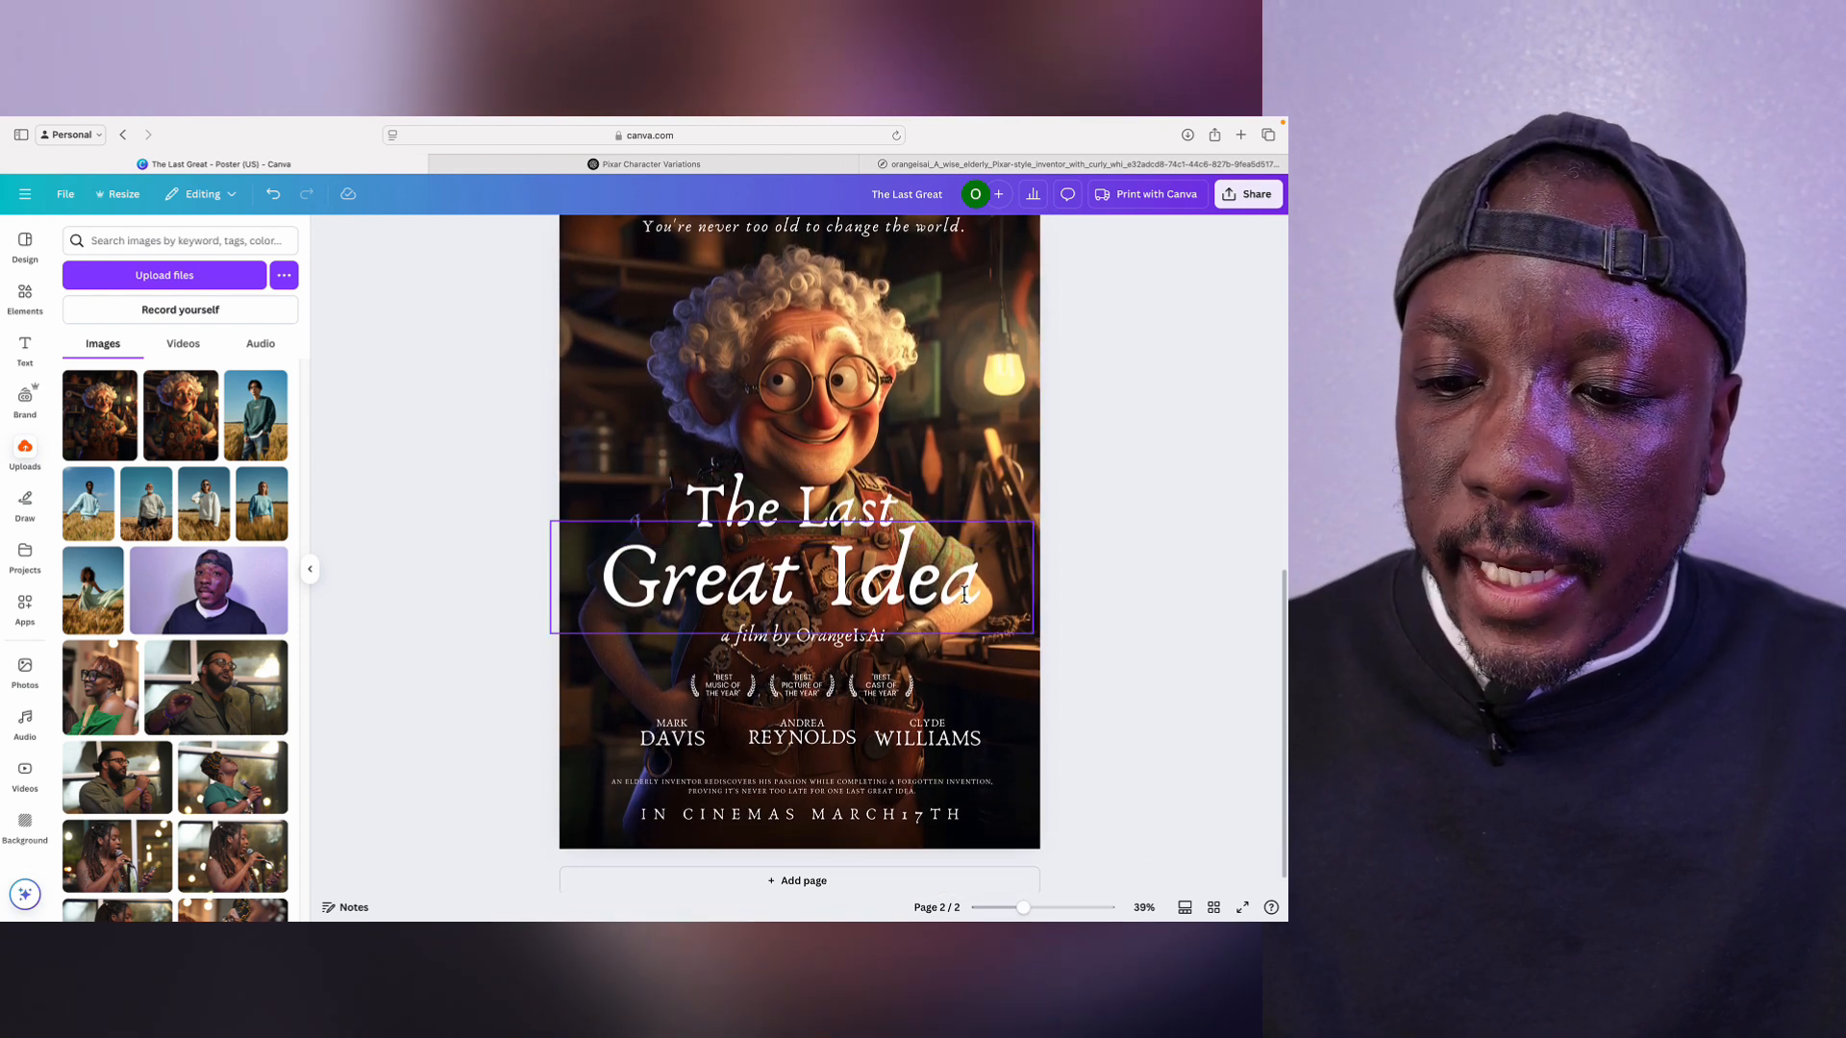
{"action": "scroll", "coordinate": [1098, 673], "scroll_direction": "down", "scroll_amount": 1}
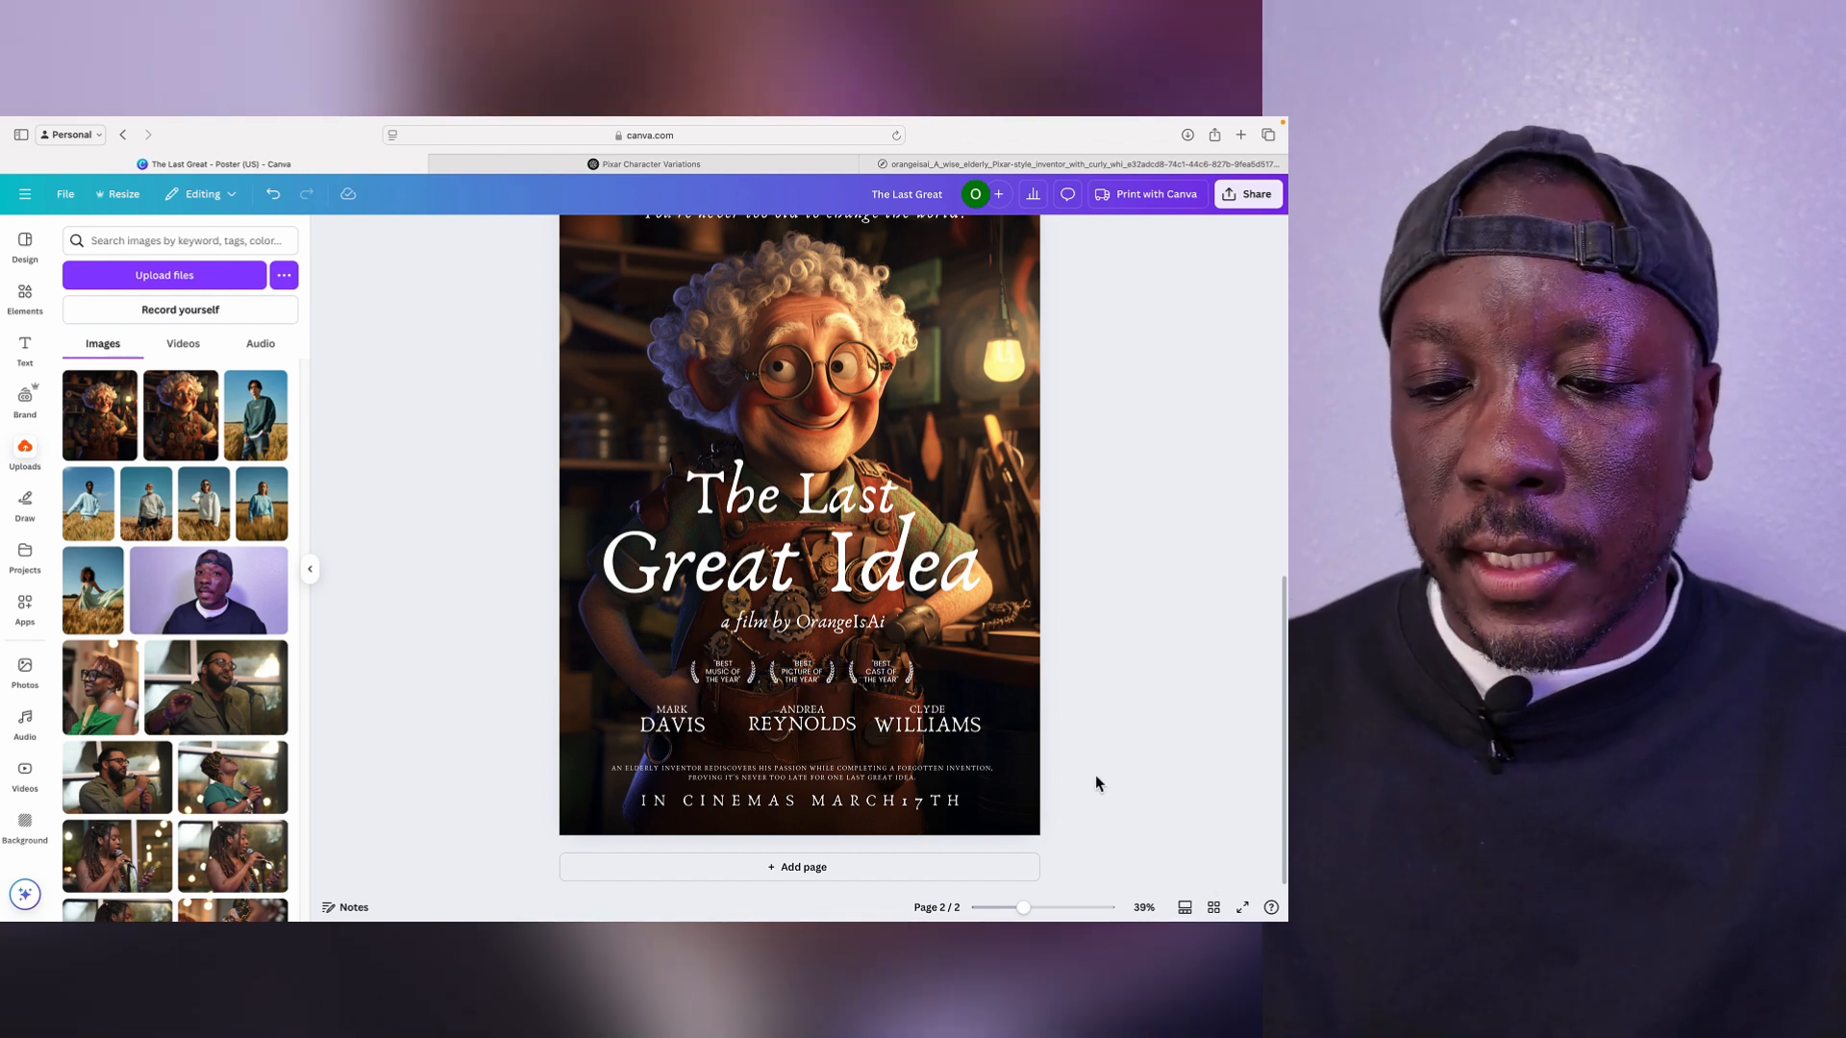
{"action": "left_click", "coordinate": [877, 769]}
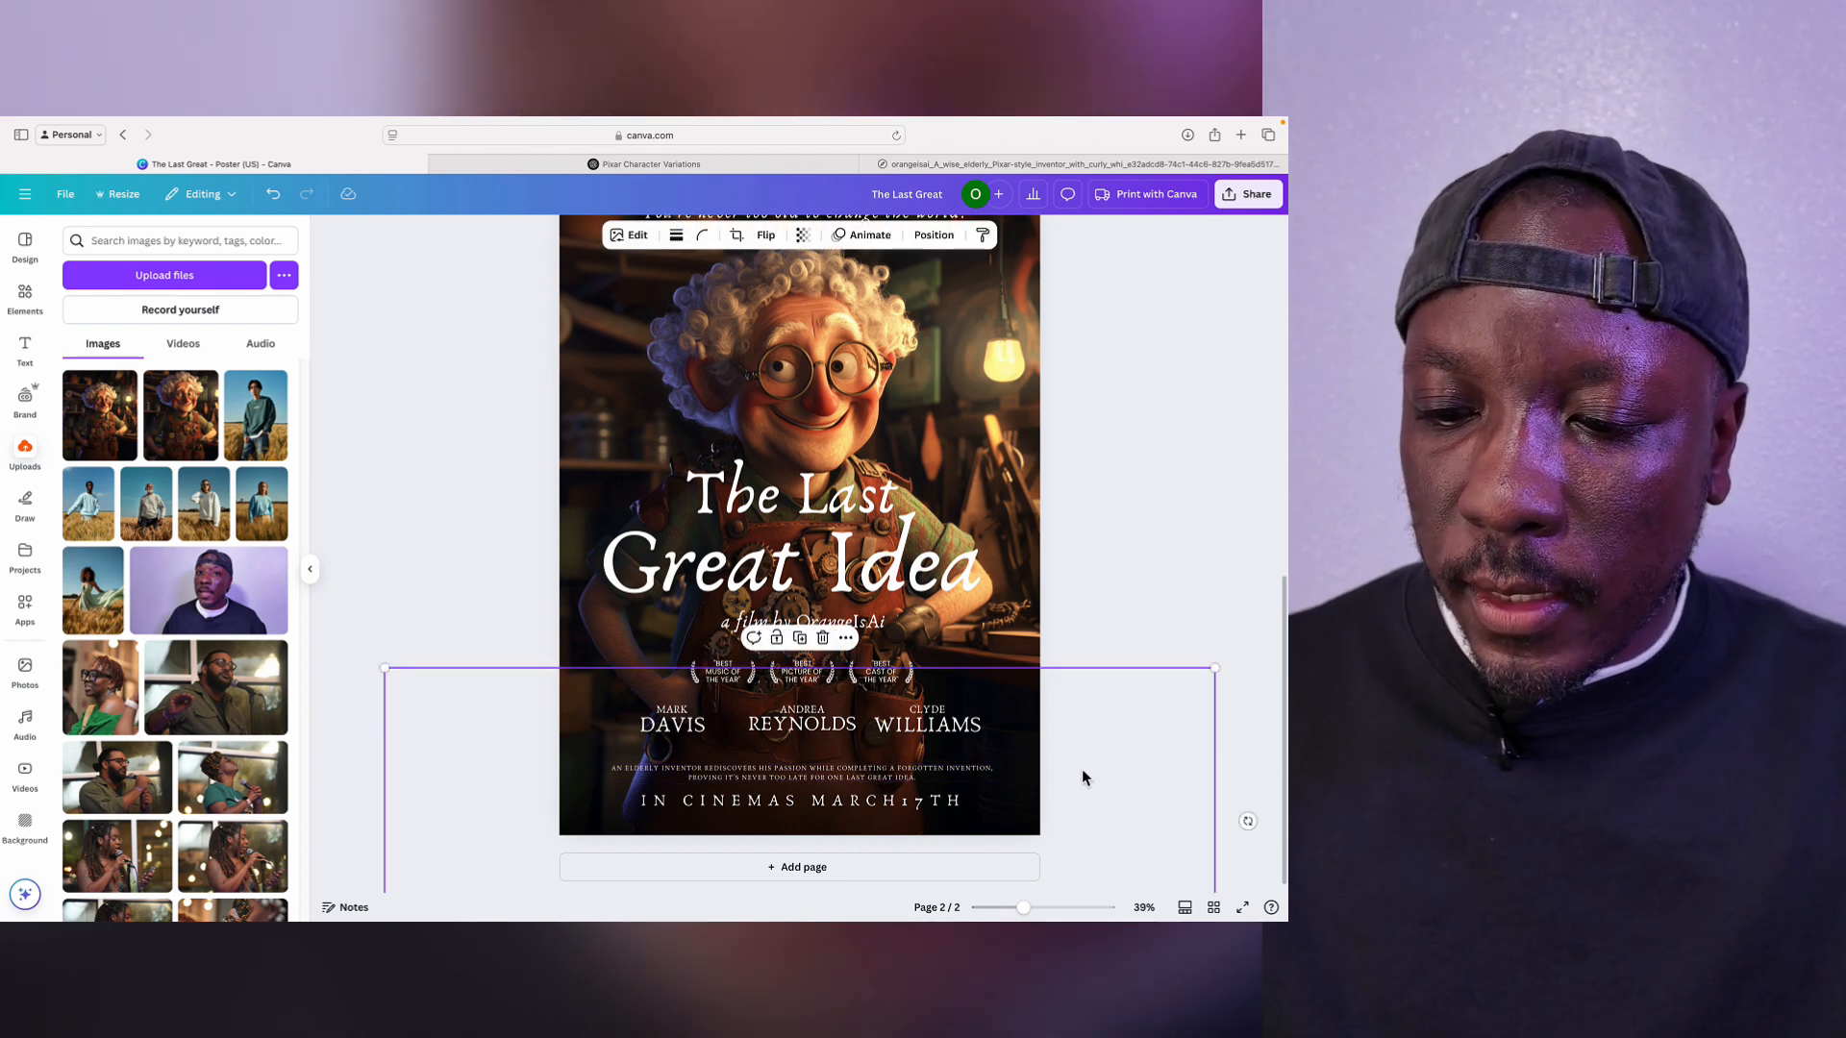
{"action": "left_click_drag", "start_coordinate": [1084, 692], "coordinate": [1105, 622]}
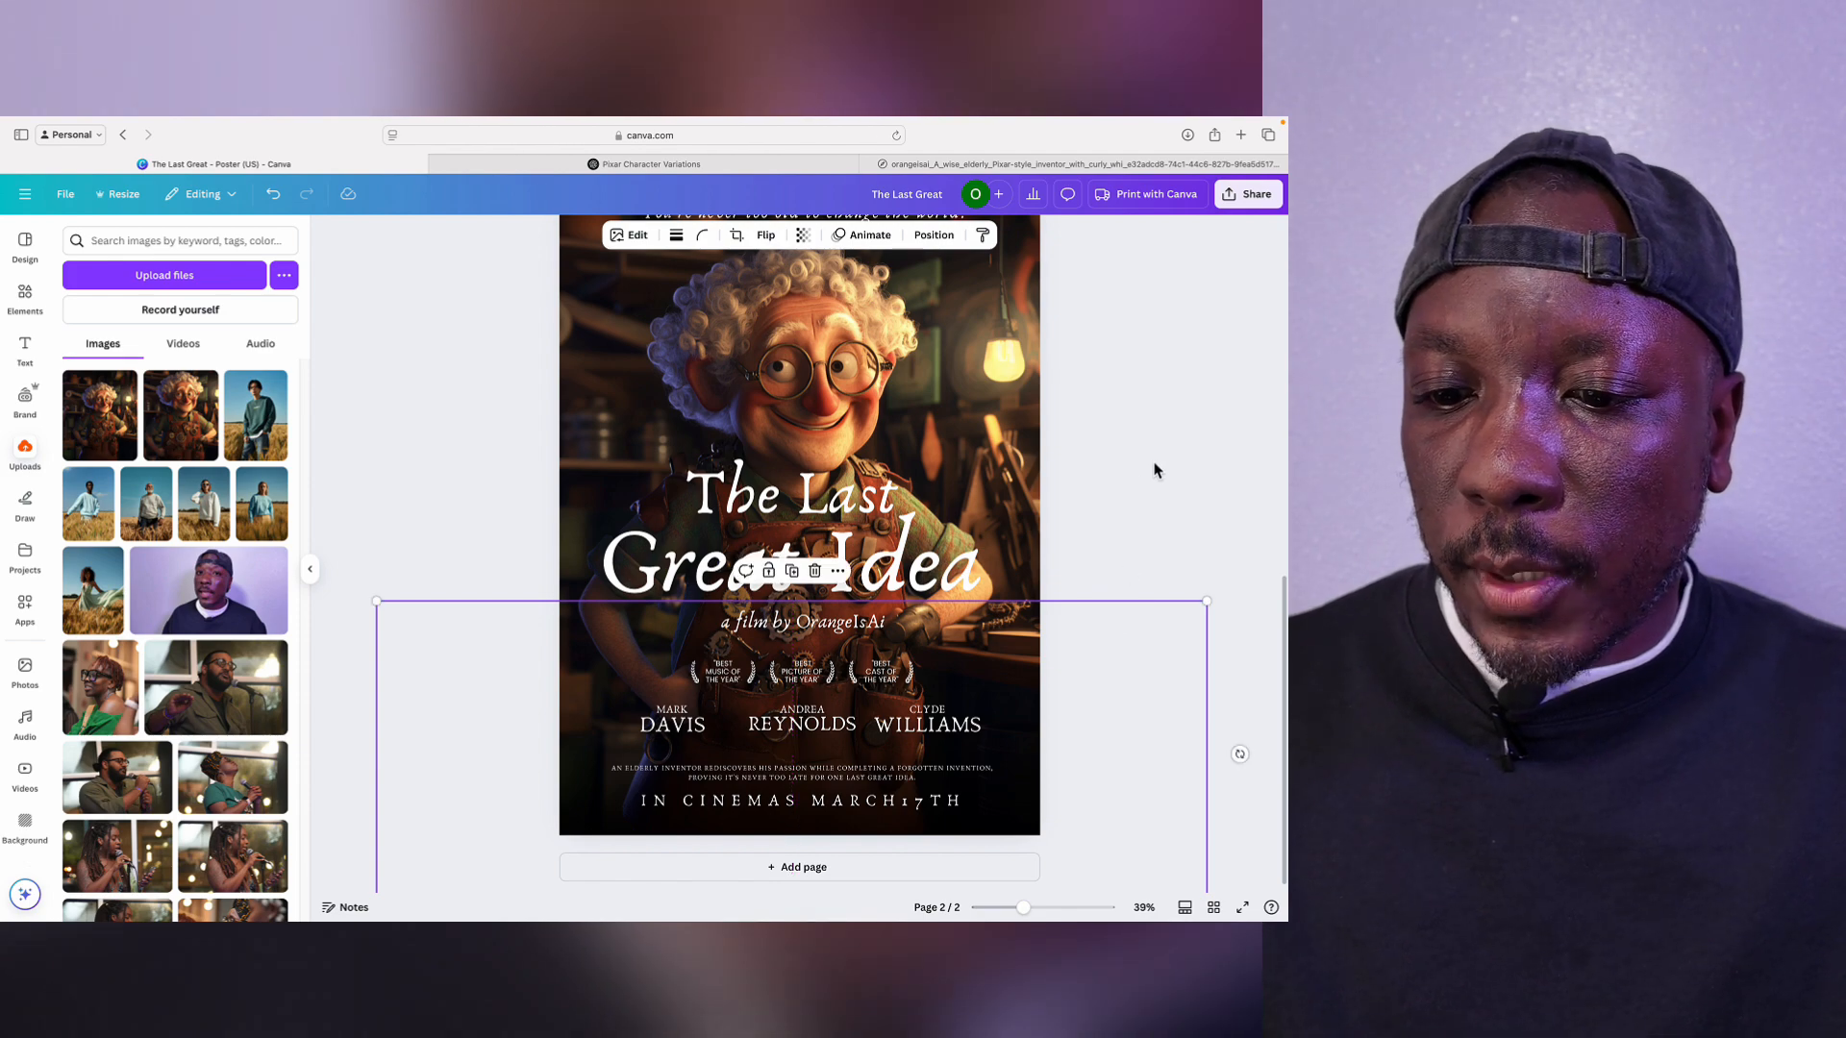
{"action": "left_click", "coordinate": [1156, 469]}
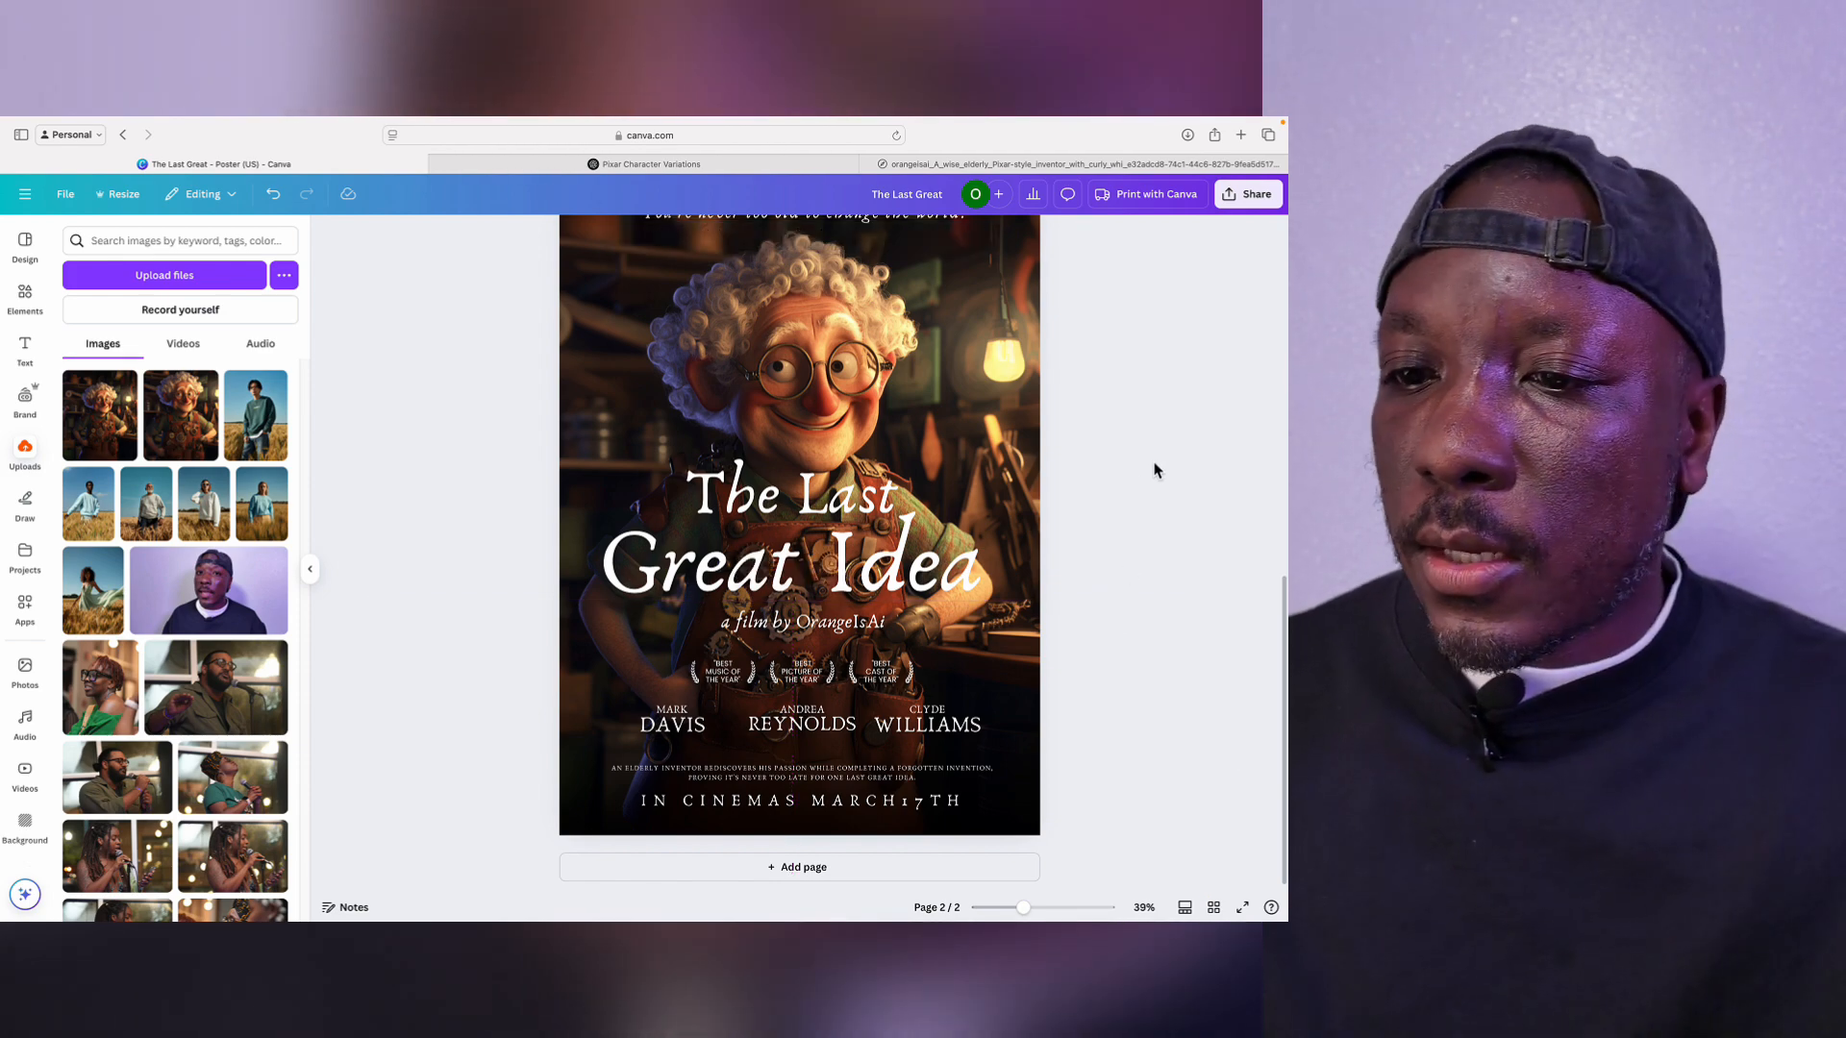
Step: Look over the finished poster on page 2 and present it in full screen
{"action": "scroll", "coordinate": [1155, 469], "scroll_direction": "up", "scroll_amount": 3}
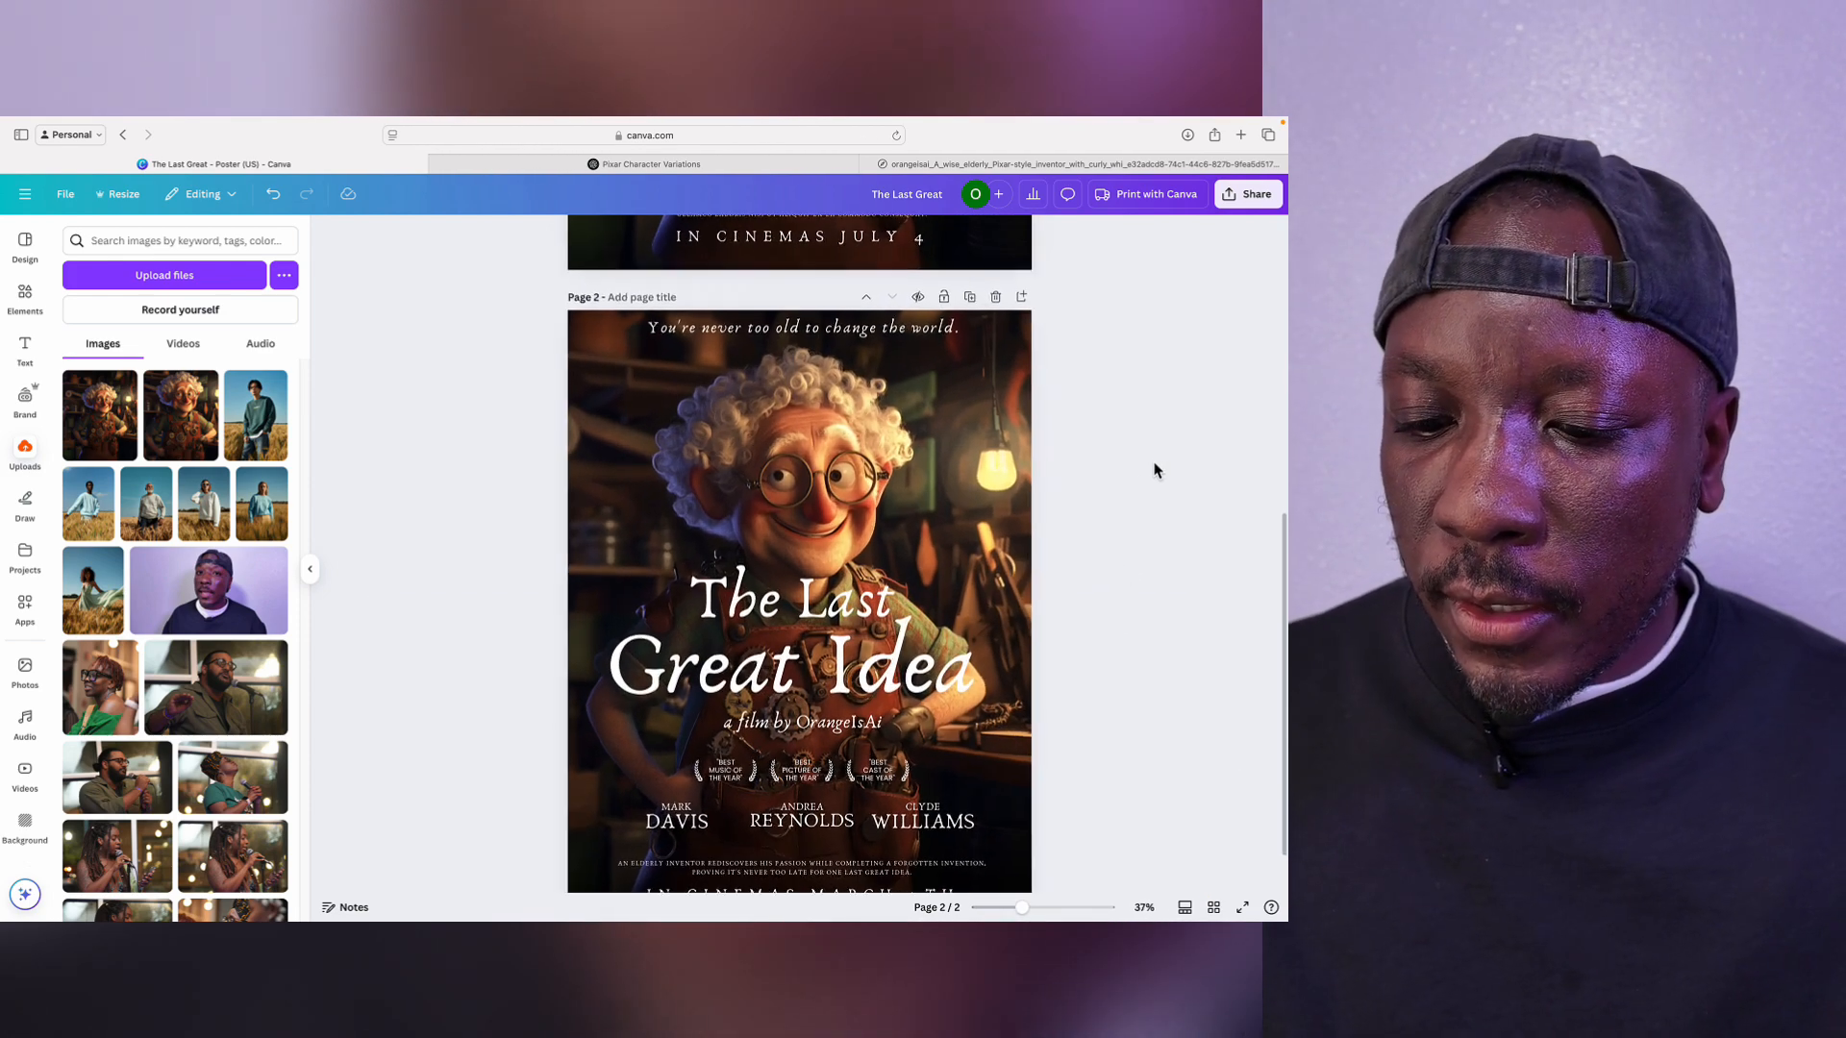
{"action": "scroll", "coordinate": [1155, 469], "scroll_direction": "up", "scroll_amount": 1}
{"action": "scroll", "coordinate": [1176, 759], "scroll_direction": "up", "scroll_amount": 1}
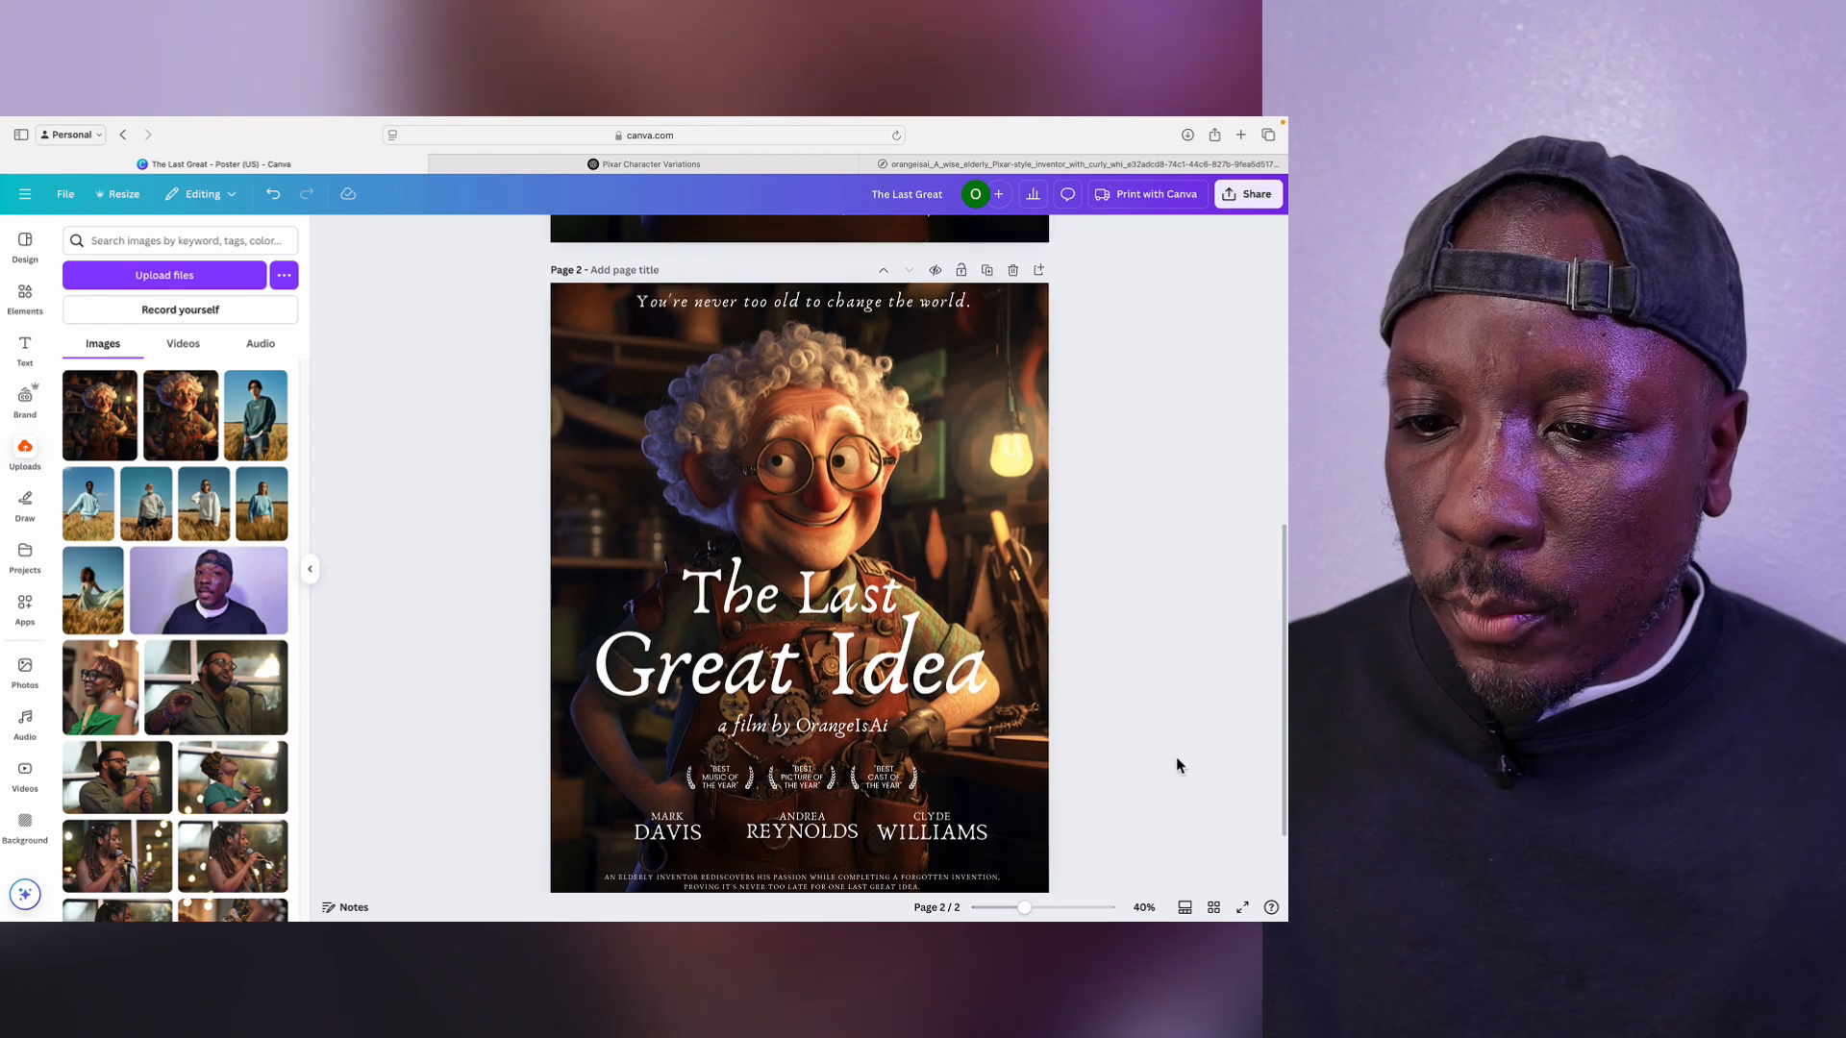
{"action": "scroll", "coordinate": [1176, 759], "scroll_direction": "down", "scroll_amount": 2}
{"action": "left_click", "coordinate": [1242, 907]}
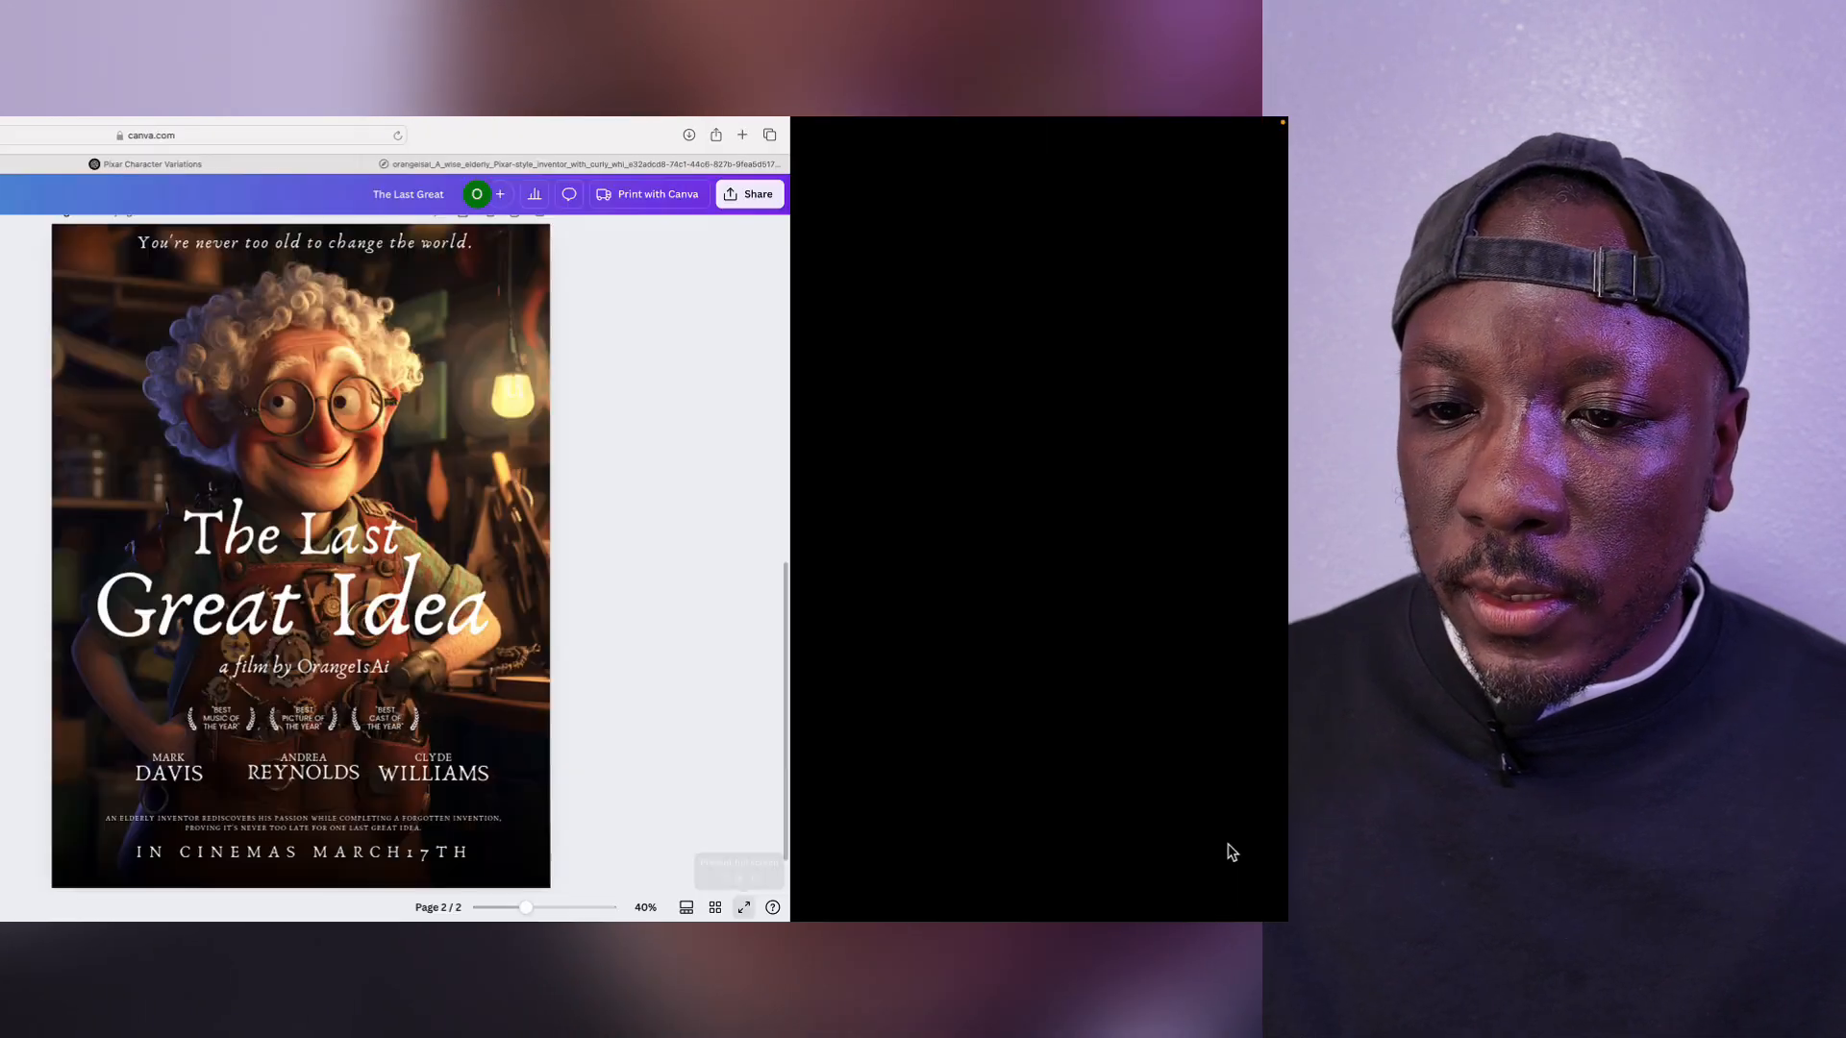